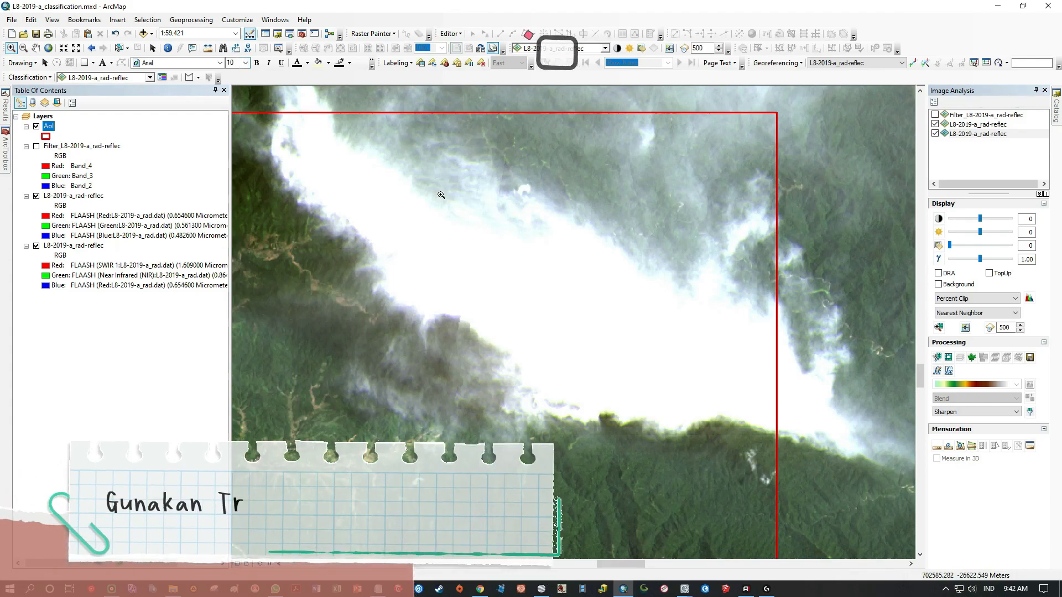
Open the Training Sample Manager for the L8-2019-a_rad-reflec image and place it over the layer list.
{"action": "mouse_move", "coordinate": [629, 593]}
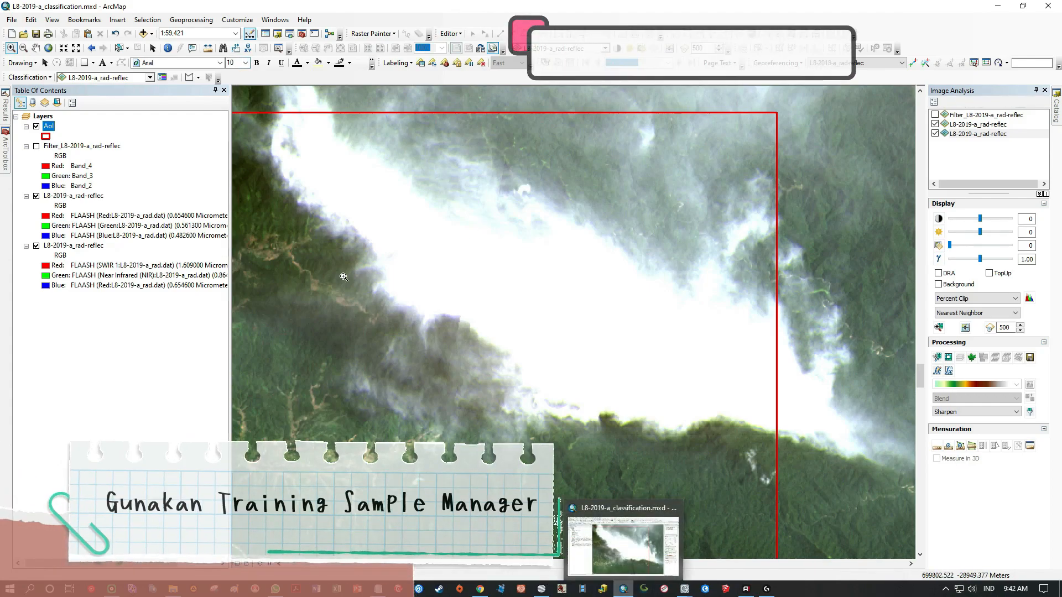
{"action": "left_click", "coordinate": [162, 78]}
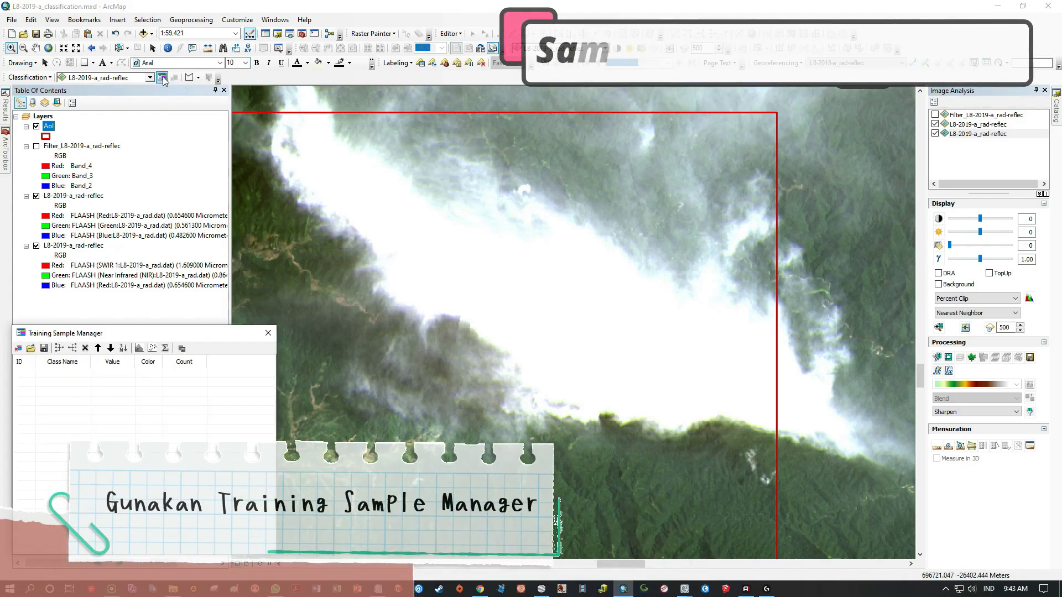
{"action": "left_click_drag", "start_coordinate": [150, 271], "coordinate": [162, 327]}
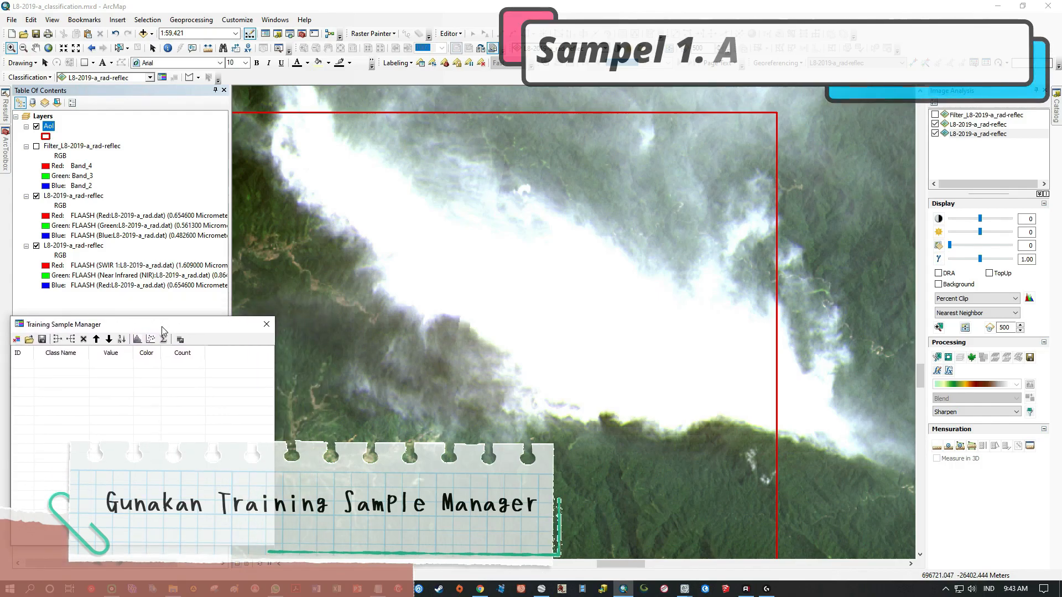
{"action": "left_click", "coordinate": [189, 78]}
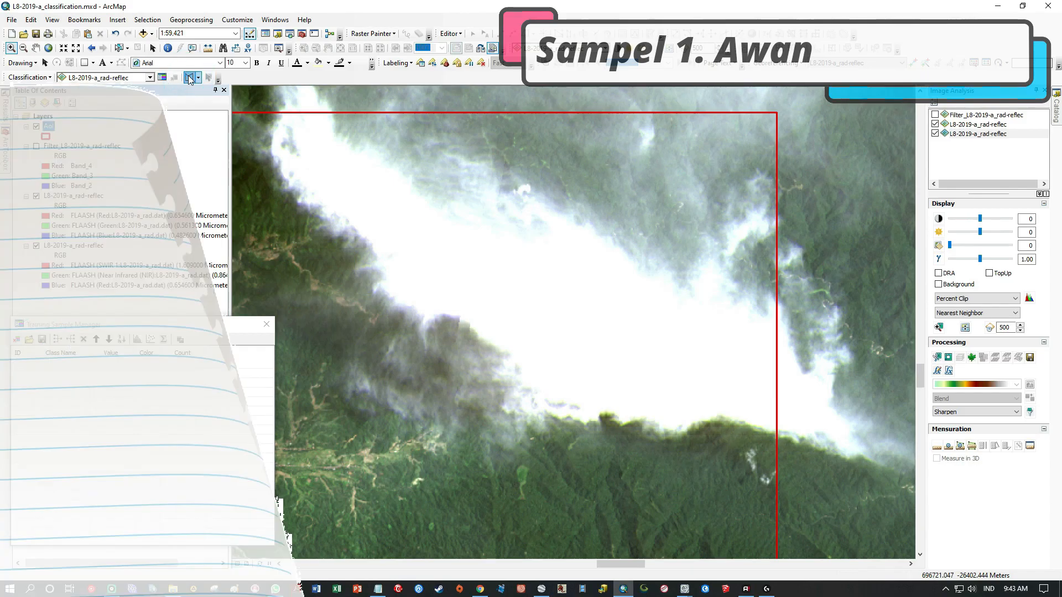
{"action": "scroll", "coordinate": [761, 412], "scroll_direction": "up", "scroll_amount": 3}
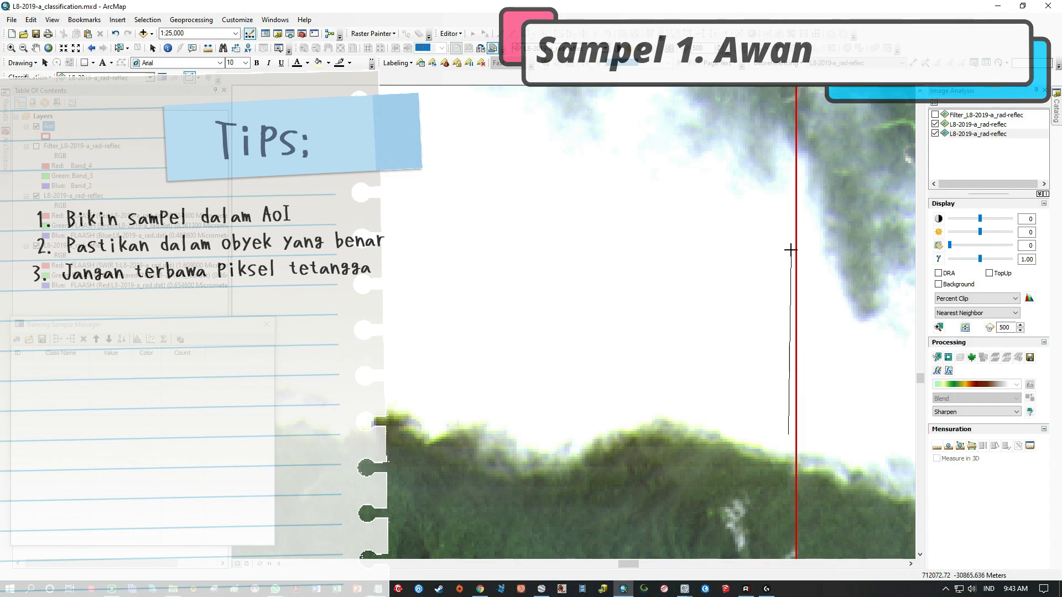
{"action": "left_click", "coordinate": [788, 213]}
{"action": "left_click", "coordinate": [730, 210]}
{"action": "left_click", "coordinate": [680, 185]}
{"action": "left_click", "coordinate": [657, 166]}
{"action": "left_click", "coordinate": [629, 160]}
{"action": "left_click", "coordinate": [565, 164]}
{"action": "left_click", "coordinate": [507, 160]}
{"action": "left_click", "coordinate": [474, 172]}
{"action": "left_click", "coordinate": [343, 243]}
{"action": "left_click", "coordinate": [319, 294]}
{"action": "left_click", "coordinate": [323, 317]}
{"action": "left_click", "coordinate": [369, 369]}
{"action": "left_click", "coordinate": [388, 385]}
{"action": "left_click", "coordinate": [419, 392]}
{"action": "left_click", "coordinate": [442, 394]}
{"action": "left_click", "coordinate": [476, 389]}
{"action": "left_click", "coordinate": [516, 389]}
{"action": "left_click", "coordinate": [542, 397]}
{"action": "left_click", "coordinate": [573, 415]}
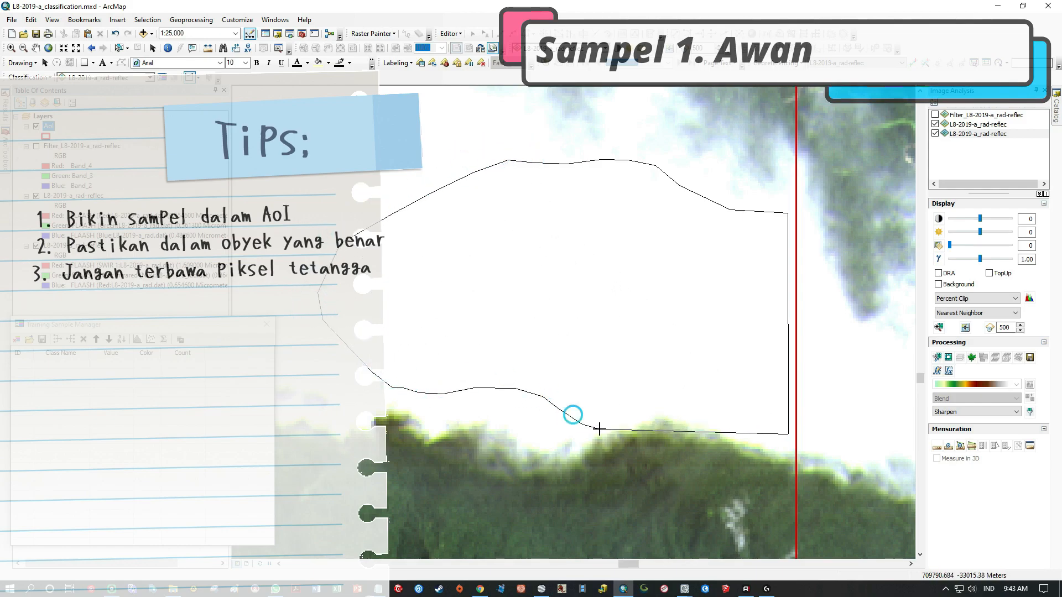
{"action": "left_click", "coordinate": [662, 433]}
{"action": "left_click", "coordinate": [694, 425]}
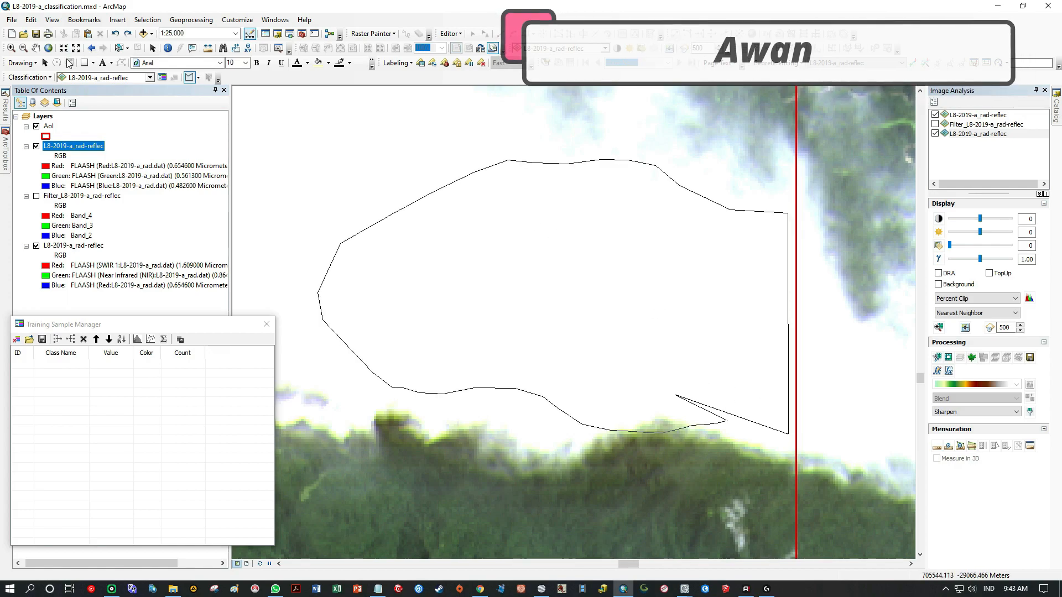
{"action": "left_click", "coordinate": [152, 48]}
Draw a training sample polygon inside the dense white cloud, just within the AoI's eastern boundary.
{"action": "scroll", "coordinate": [652, 254], "scroll_direction": "down", "scroll_amount": 1}
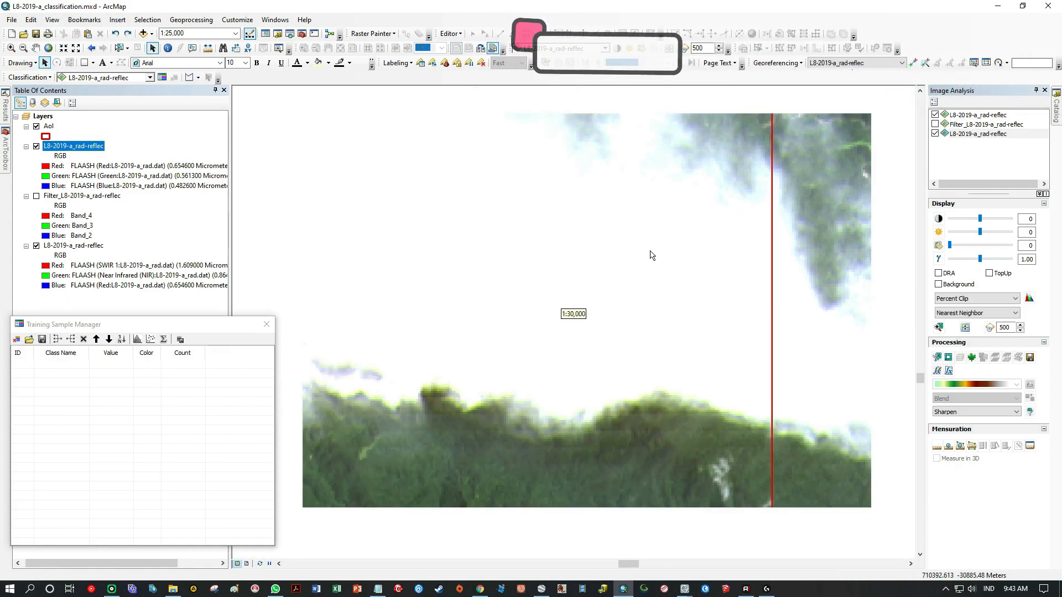
{"action": "scroll", "coordinate": [629, 246], "scroll_direction": "up", "scroll_amount": 1}
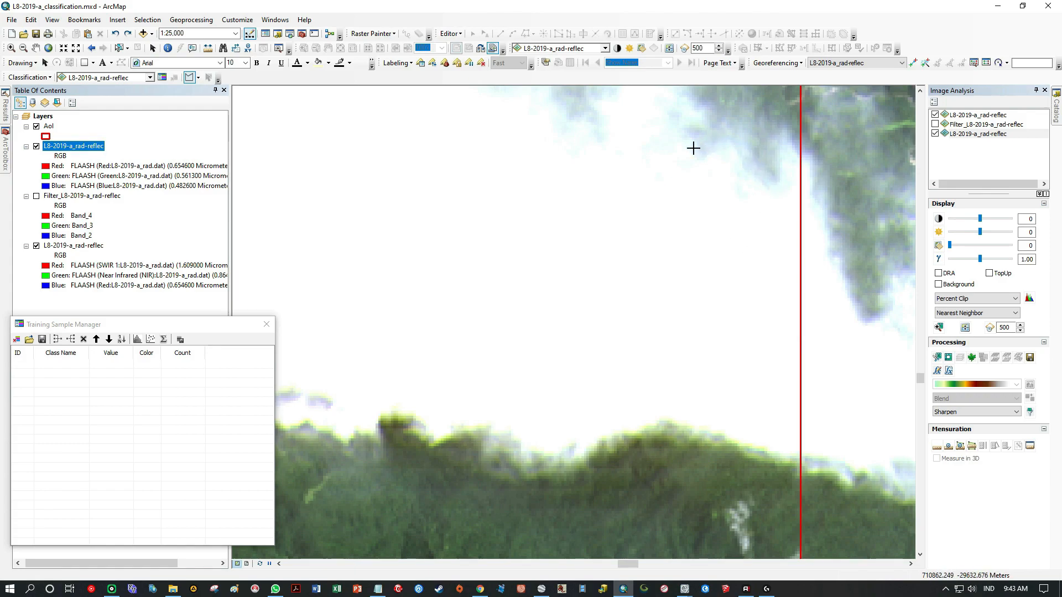
{"action": "left_click", "coordinate": [793, 240]}
{"action": "left_click", "coordinate": [686, 206]}
{"action": "left_click", "coordinate": [607, 183]}
{"action": "left_click", "coordinate": [551, 178]}
{"action": "left_click", "coordinate": [508, 183]}
{"action": "left_click", "coordinate": [475, 251]}
{"action": "left_click", "coordinate": [466, 312]}
{"action": "left_click", "coordinate": [479, 374]}
{"action": "left_click", "coordinate": [529, 407]}
{"action": "left_click", "coordinate": [607, 402]}
{"action": "left_click", "coordinate": [639, 396]}
{"action": "left_click", "coordinate": [685, 396]}
{"action": "left_click", "coordinate": [712, 400]}
{"action": "double_click", "coordinate": [777, 405]}
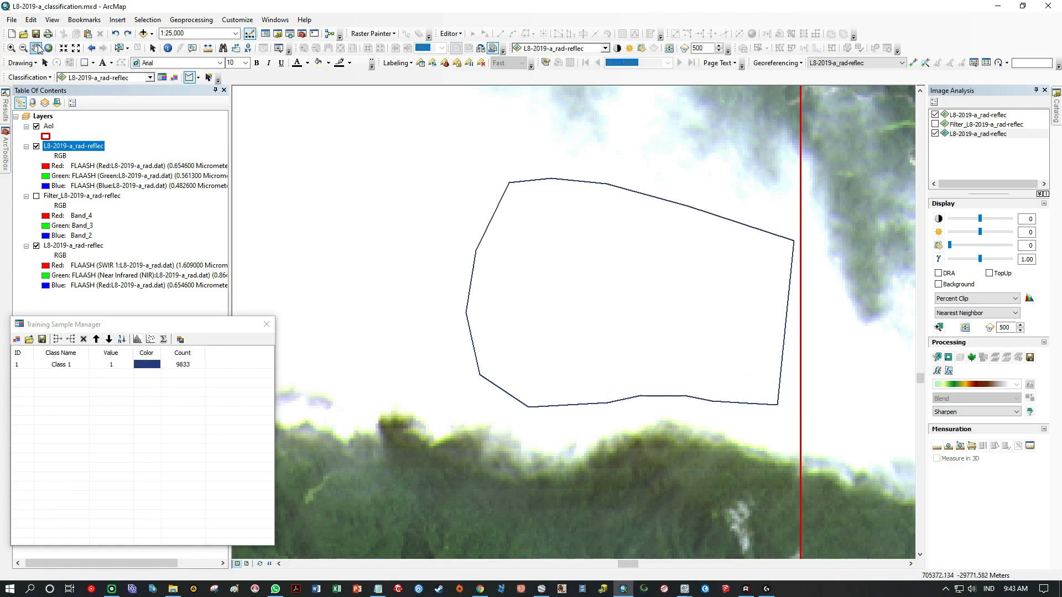
Draw a second training sample polygon in the central part of the cloud, west of the first sample.
{"action": "left_click_drag", "start_coordinate": [378, 201], "coordinate": [596, 255]}
{"action": "left_click_drag", "start_coordinate": [528, 219], "coordinate": [590, 304]}
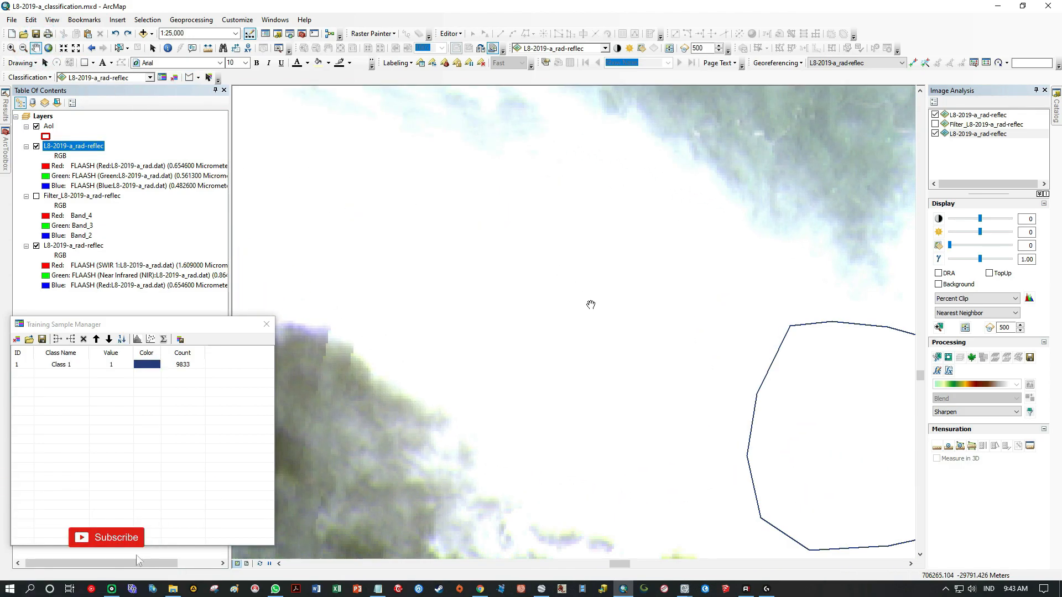
{"action": "scroll", "coordinate": [590, 304], "scroll_direction": "down", "scroll_amount": 3}
{"action": "left_click_drag", "start_coordinate": [493, 255], "coordinate": [588, 318]}
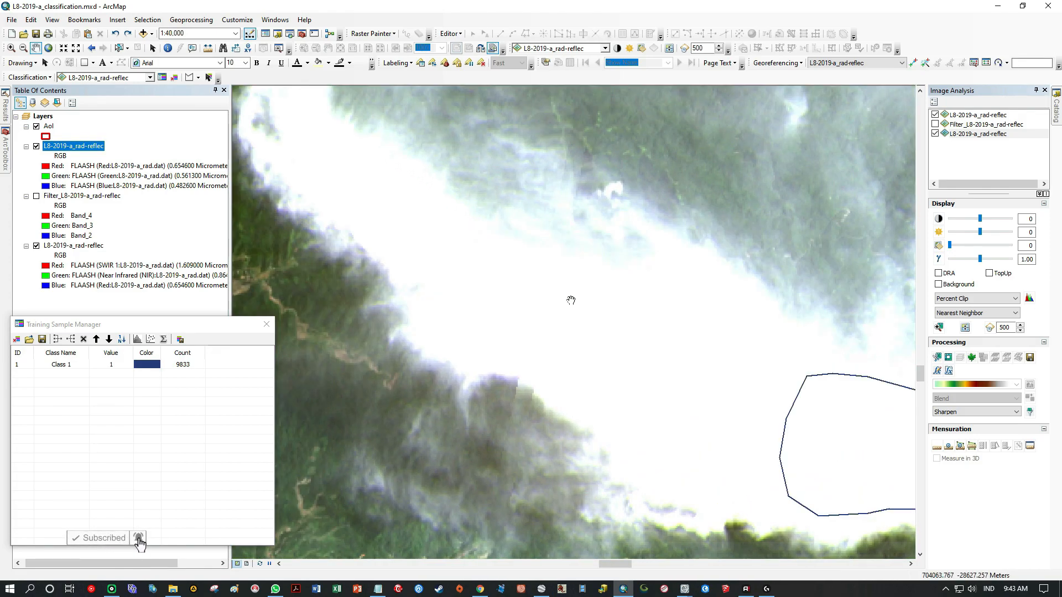
{"action": "left_click_drag", "start_coordinate": [548, 280], "coordinate": [502, 263]}
{"action": "scroll", "coordinate": [534, 302], "scroll_direction": "up", "scroll_amount": 1}
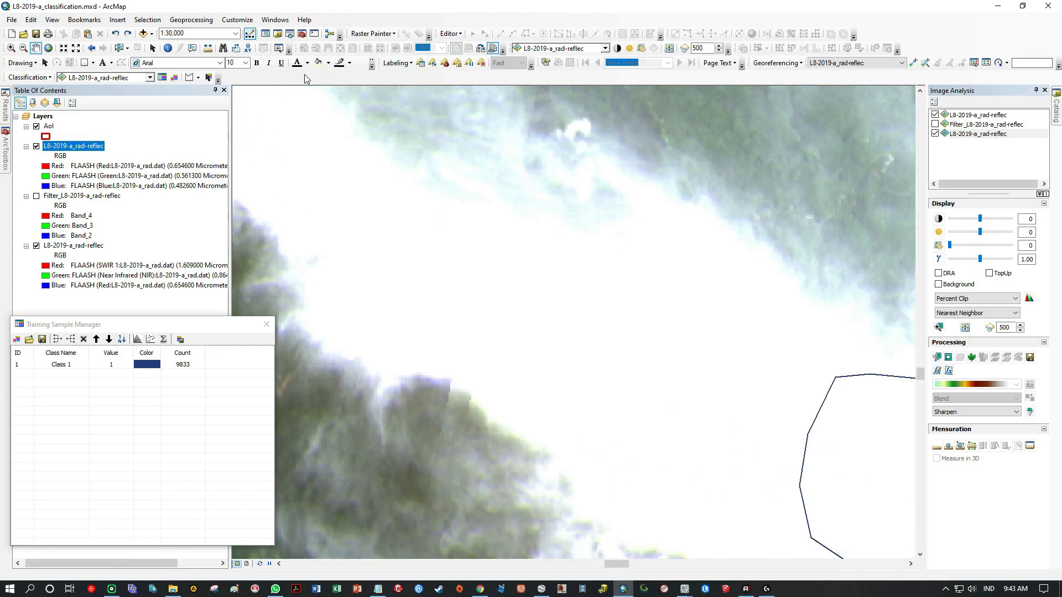
{"action": "mouse_move", "coordinate": [751, 500]}
{"action": "left_mouse_down"}
{"action": "mouse_move", "coordinate": [761, 358]}
{"action": "mouse_move", "coordinate": [673, 275]}
{"action": "mouse_move", "coordinate": [515, 237]}
{"action": "mouse_move", "coordinate": [406, 257]}
{"action": "mouse_move", "coordinate": [429, 337]}
{"action": "mouse_move", "coordinate": [623, 450]}
{"action": "mouse_move", "coordinate": [656, 501]}
{"action": "left_mouse_up"}
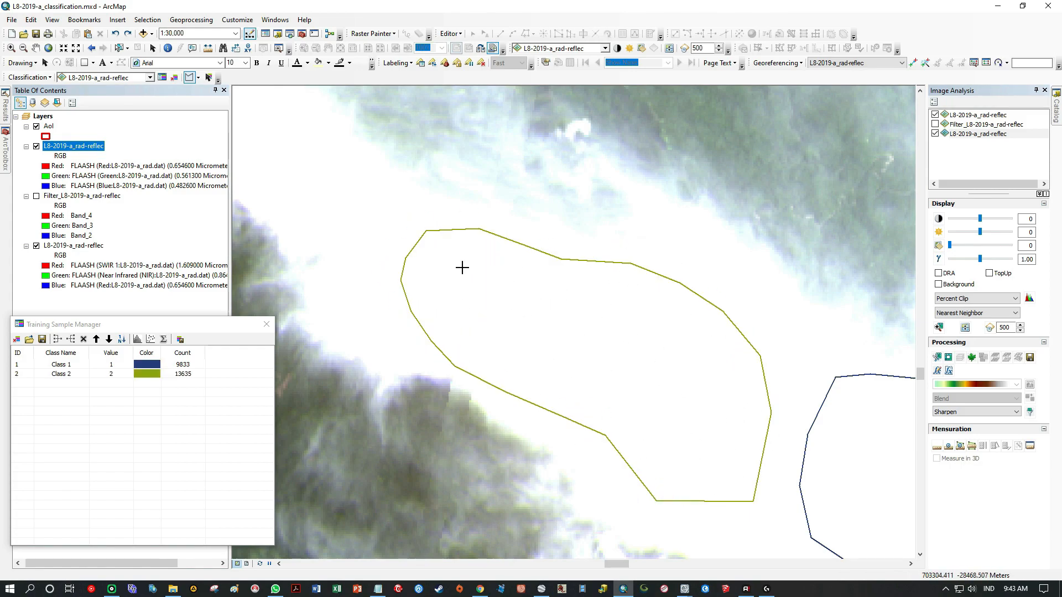
Draw a third, elongated training sample polygon along the narrow northwestern arm of the cloud.
{"action": "left_click_drag", "start_coordinate": [463, 222], "coordinate": [522, 48]}
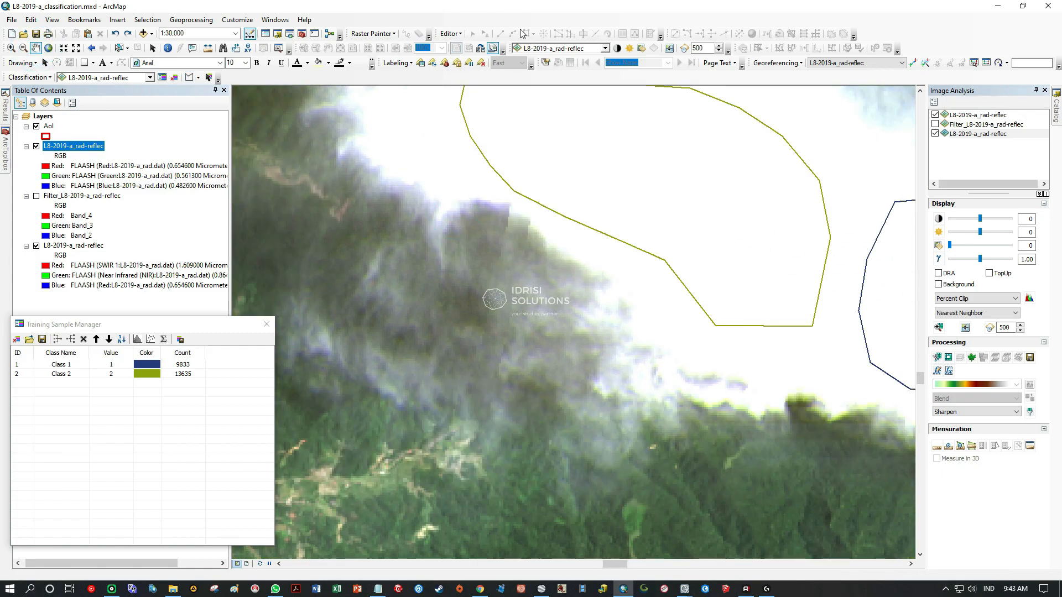
{"action": "left_click_drag", "start_coordinate": [523, 334], "coordinate": [676, 271]}
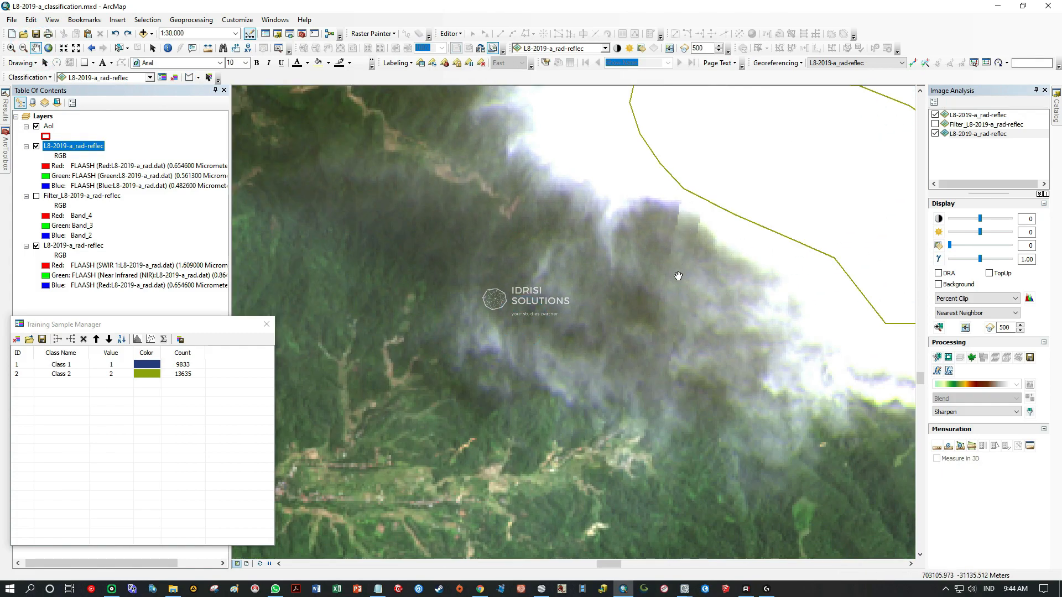
{"action": "left_click_drag", "start_coordinate": [656, 392], "coordinate": [611, 441]}
{"action": "scroll", "coordinate": [671, 197], "scroll_direction": "up", "scroll_amount": 2}
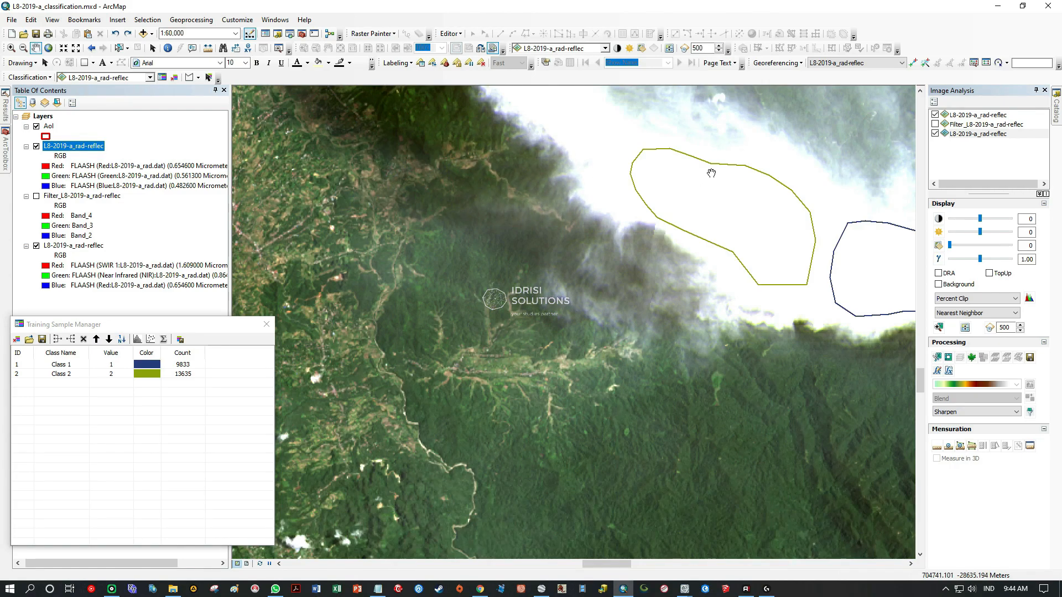
{"action": "left_click_drag", "start_coordinate": [689, 187], "coordinate": [642, 346]}
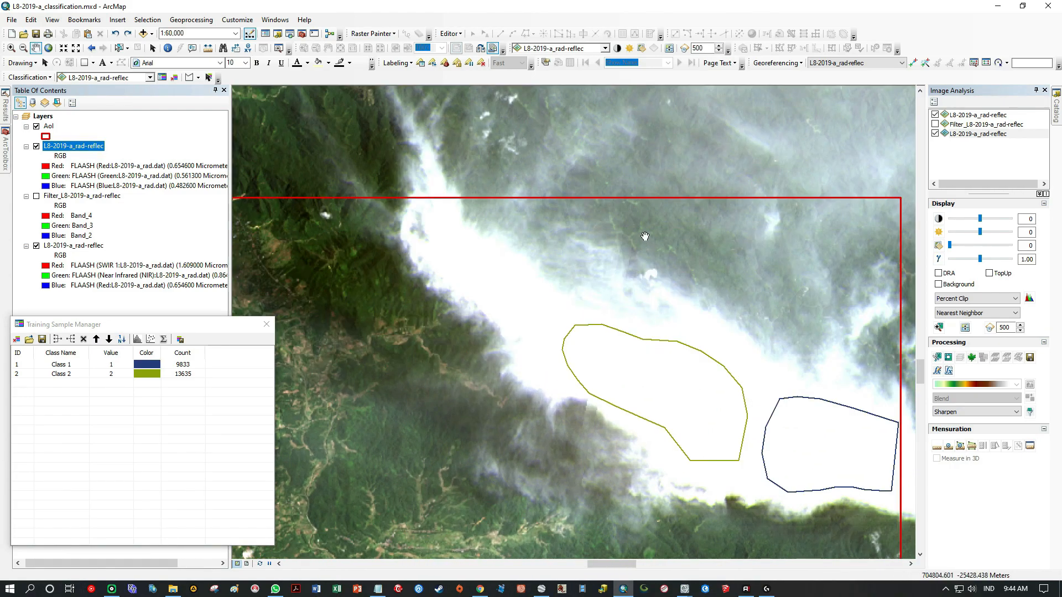
{"action": "scroll", "coordinate": [644, 255], "scroll_direction": "down", "scroll_amount": 2}
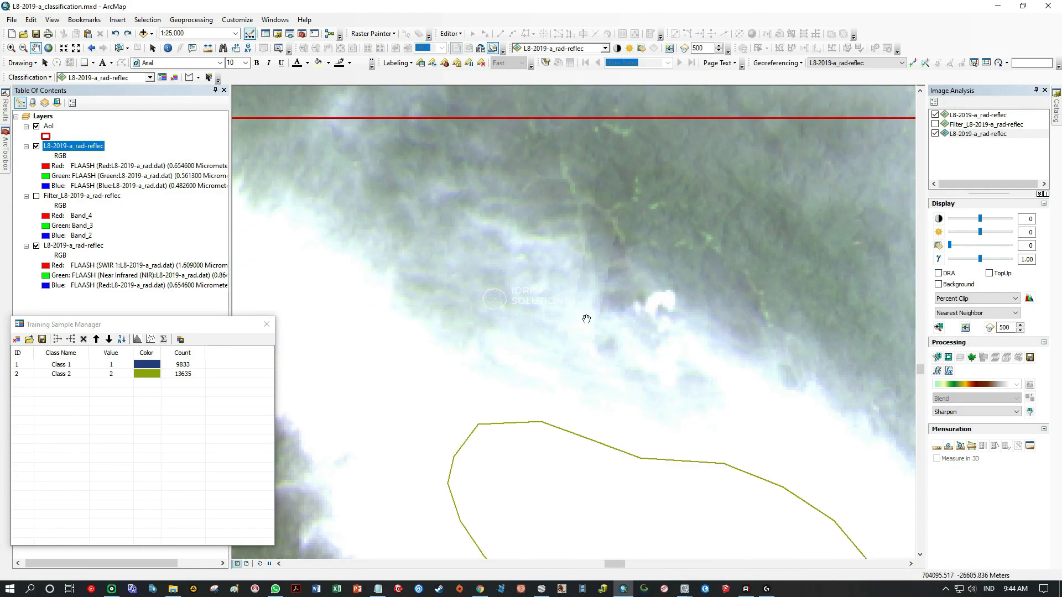
{"action": "left_click_drag", "start_coordinate": [575, 338], "coordinate": [775, 216]}
{"action": "left_click_drag", "start_coordinate": [504, 206], "coordinate": [530, 281]}
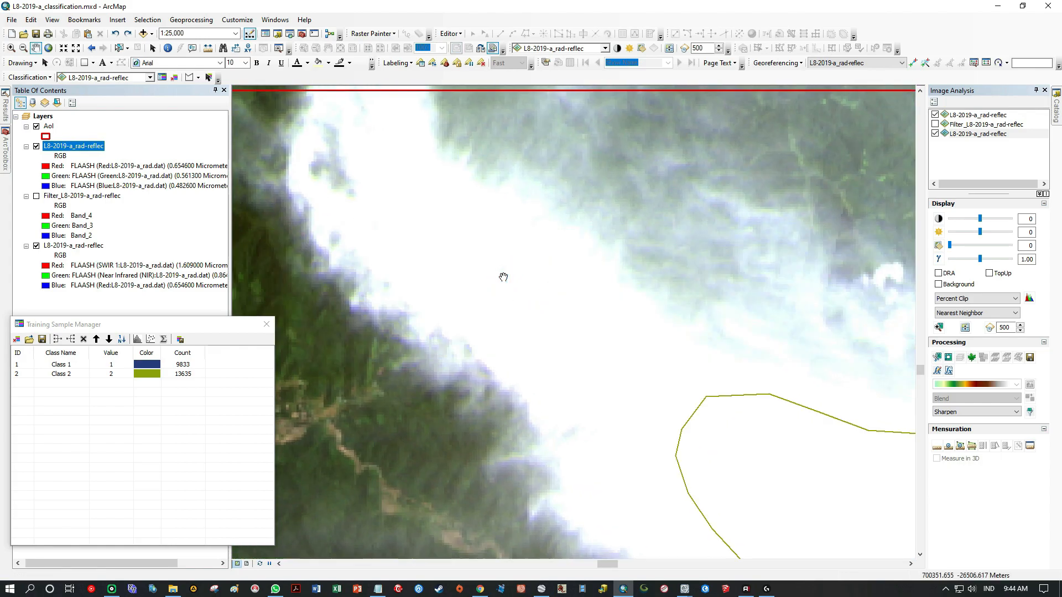
{"action": "mouse_move", "coordinate": [633, 459]}
{"action": "left_mouse_down"}
{"action": "mouse_move", "coordinate": [663, 417]}
{"action": "mouse_move", "coordinate": [647, 334]}
{"action": "mouse_move", "coordinate": [406, 162]}
{"action": "mouse_move", "coordinate": [387, 219]}
{"action": "mouse_move", "coordinate": [450, 315]}
{"action": "mouse_move", "coordinate": [555, 409]}
{"action": "left_mouse_up"}
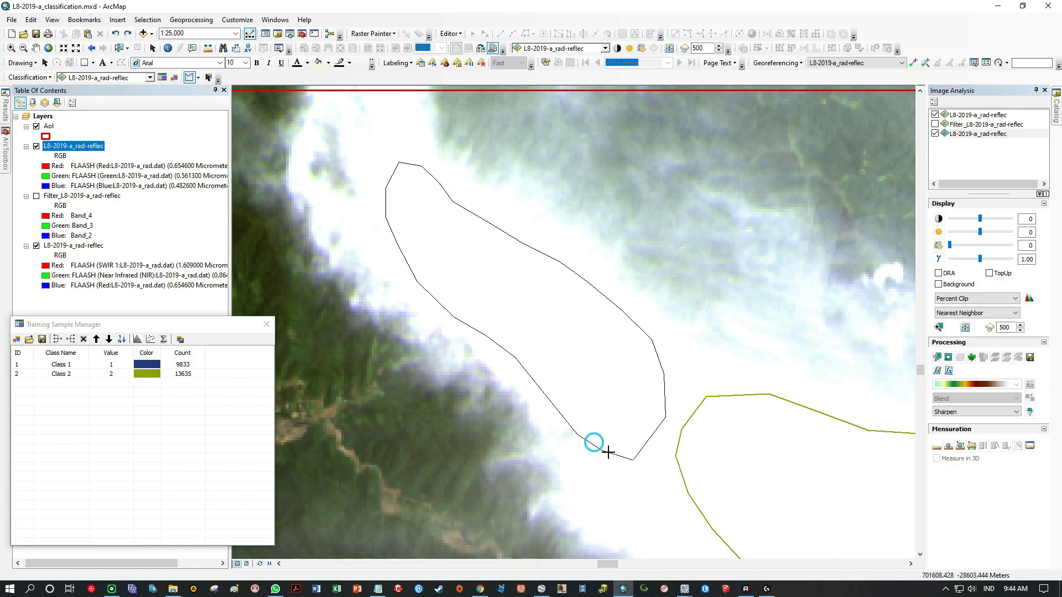
{"action": "left_click_drag", "start_coordinate": [617, 472], "coordinate": [613, 457]}
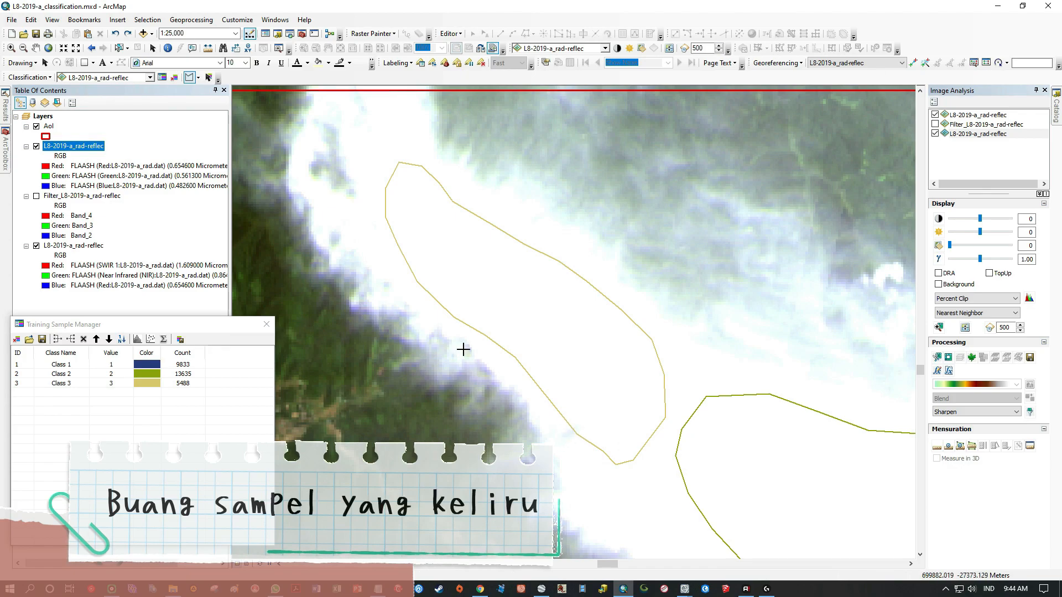
Delete the Class 3 training sample drawn on the northwestern arm of the cloud.
{"action": "left_click", "coordinate": [34, 48]}
{"action": "left_click_drag", "start_coordinate": [604, 383], "coordinate": [533, 313]}
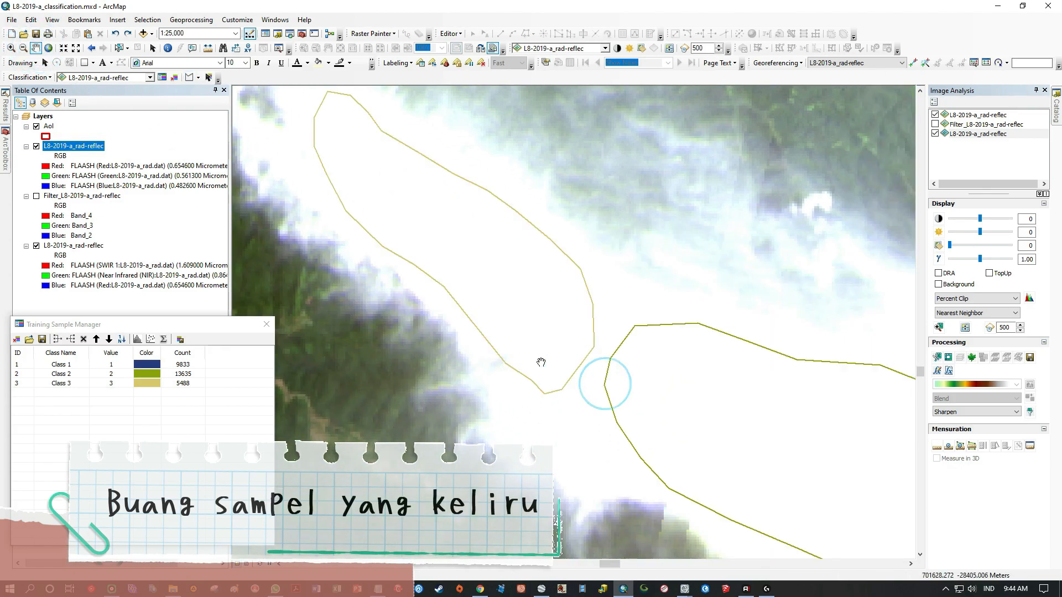
{"action": "left_click", "coordinate": [22, 383]}
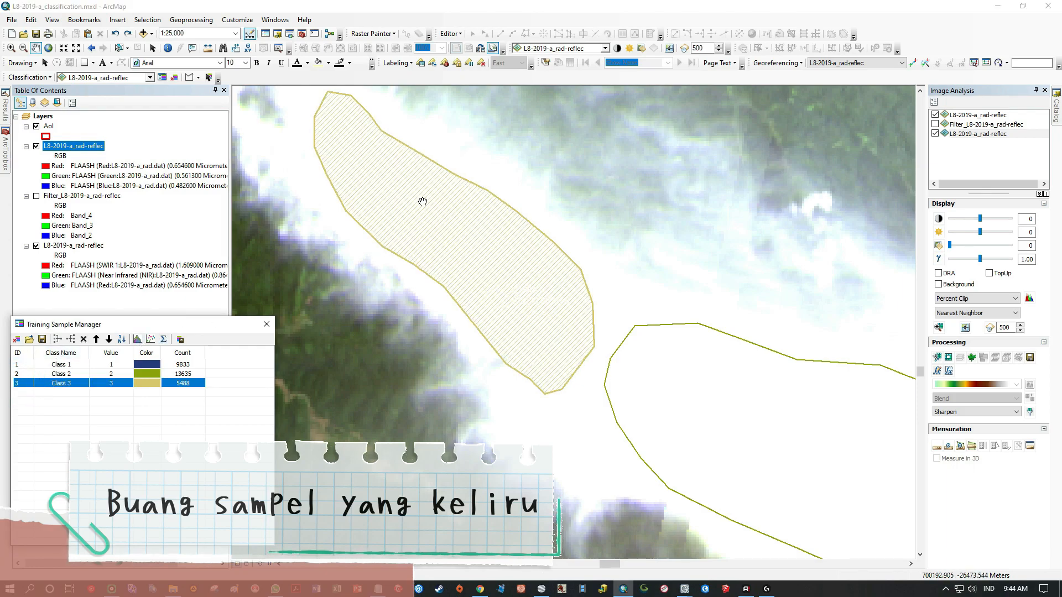
{"action": "left_click", "coordinate": [152, 48]}
{"action": "left_click", "coordinate": [291, 245]}
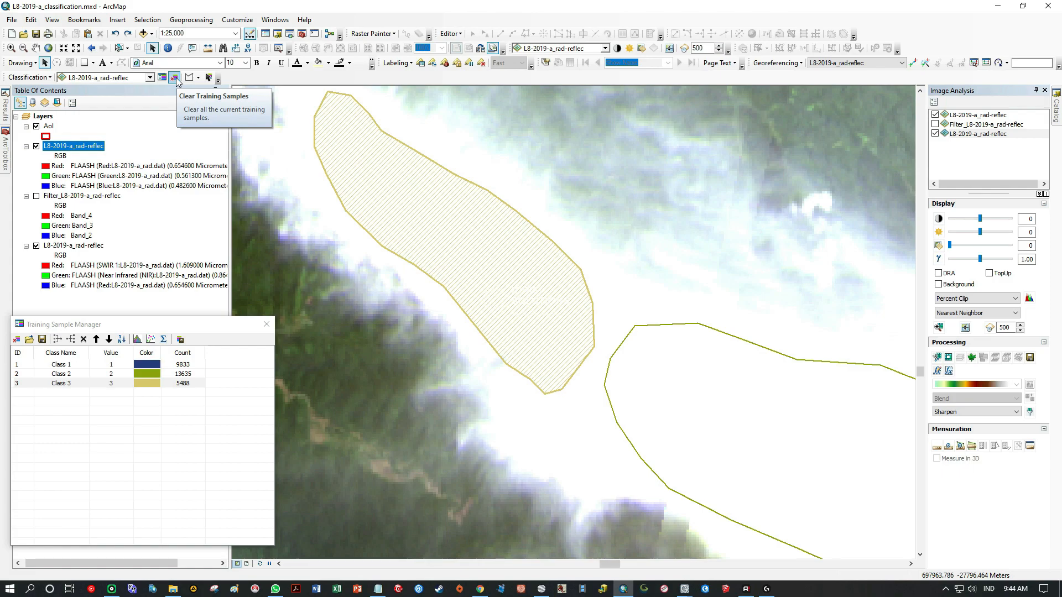
{"action": "left_click", "coordinate": [208, 79]}
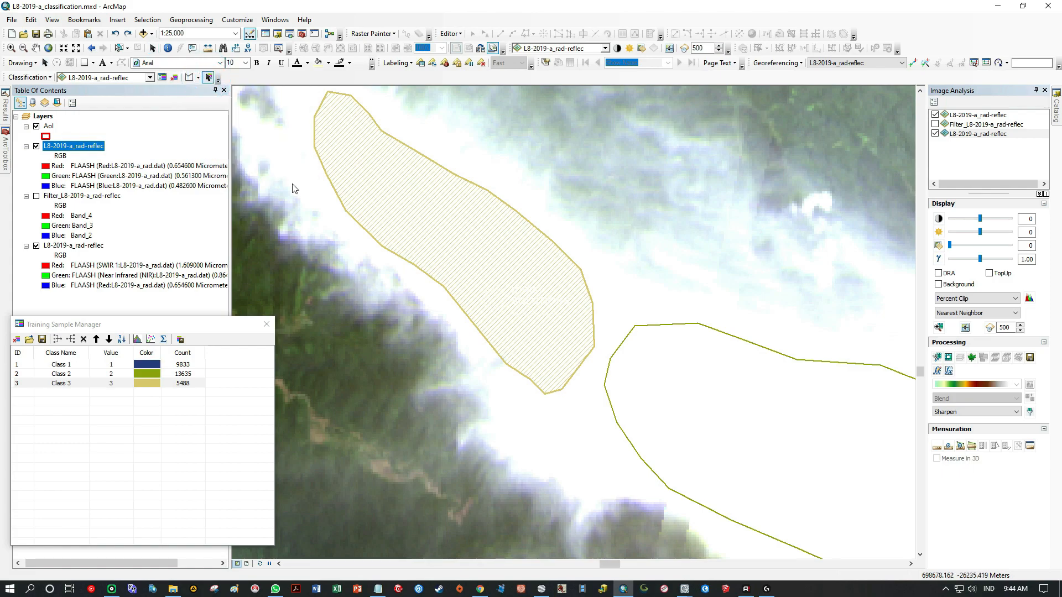
{"action": "left_click", "coordinate": [417, 210]}
{"action": "left_click", "coordinate": [422, 301]}
{"action": "left_click", "coordinate": [29, 384]}
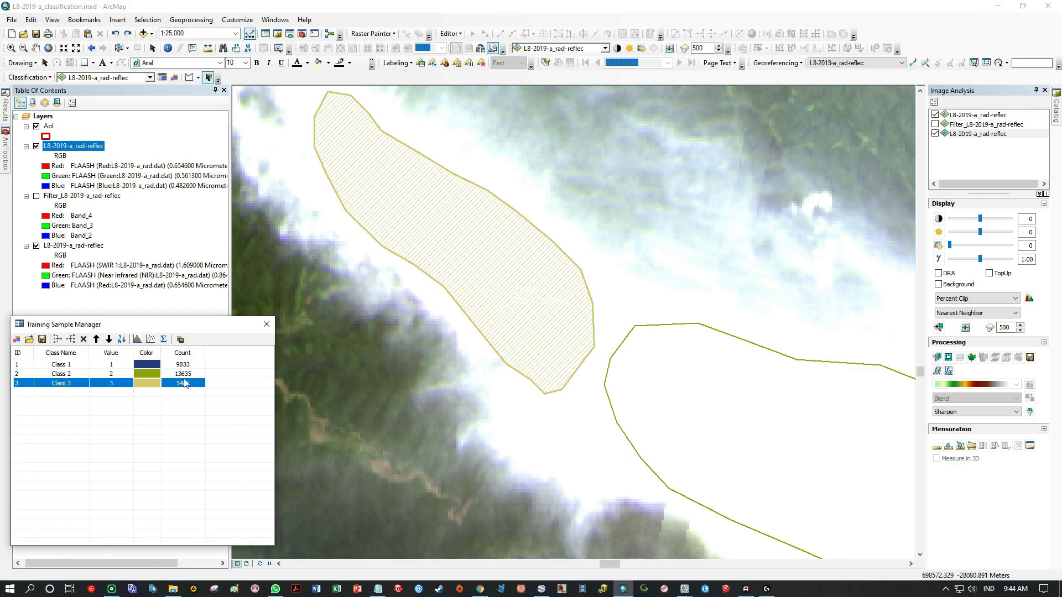
{"action": "left_click", "coordinate": [28, 374]}
{"action": "left_click", "coordinate": [25, 383]}
{"action": "left_click", "coordinate": [344, 312]}
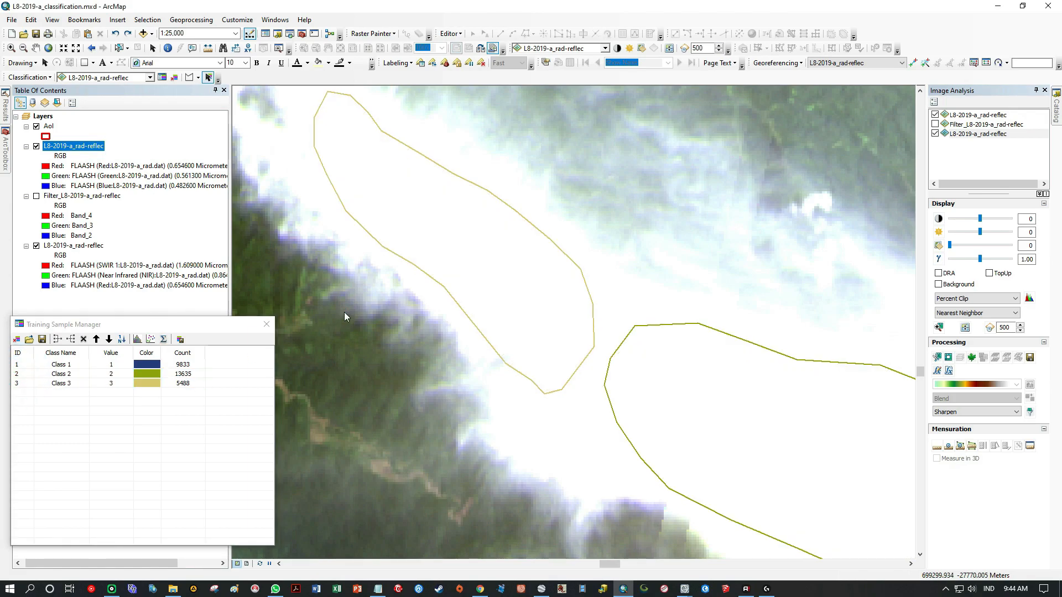
{"action": "left_click", "coordinate": [424, 218]}
{"action": "left_click", "coordinate": [27, 384]}
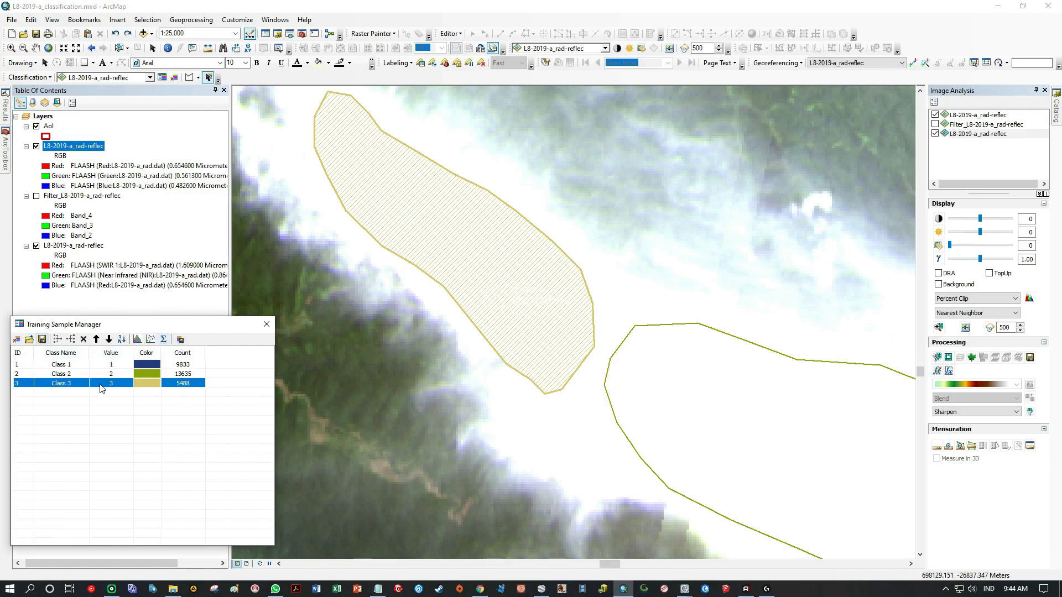
{"action": "left_click", "coordinate": [83, 339]}
Draw a narrower third training sample polygon inside the northwestern arm of the cloud, clear of its edges.
{"action": "left_click", "coordinate": [189, 77]}
{"action": "mouse_move", "coordinate": [597, 357]}
{"action": "left_mouse_down"}
{"action": "mouse_move", "coordinate": [569, 277]}
{"action": "mouse_move", "coordinate": [433, 149]}
{"action": "mouse_move", "coordinate": [341, 134]}
{"action": "mouse_move", "coordinate": [340, 177]}
{"action": "mouse_move", "coordinate": [515, 347]}
{"action": "mouse_move", "coordinate": [534, 351]}
{"action": "left_mouse_up"}
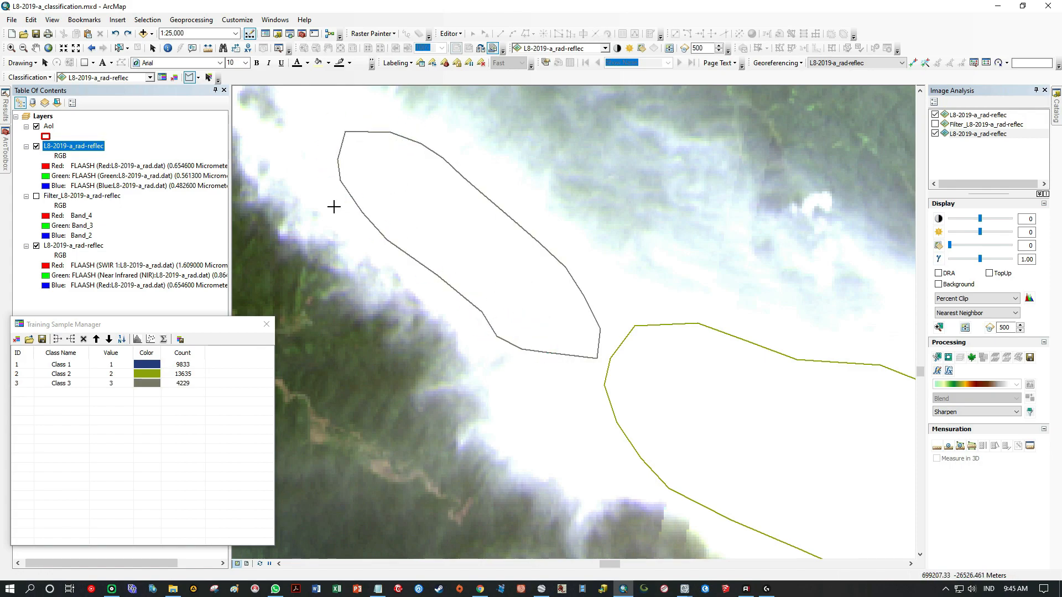
{"action": "scroll", "coordinate": [359, 218], "scroll_direction": "up", "scroll_amount": 5}
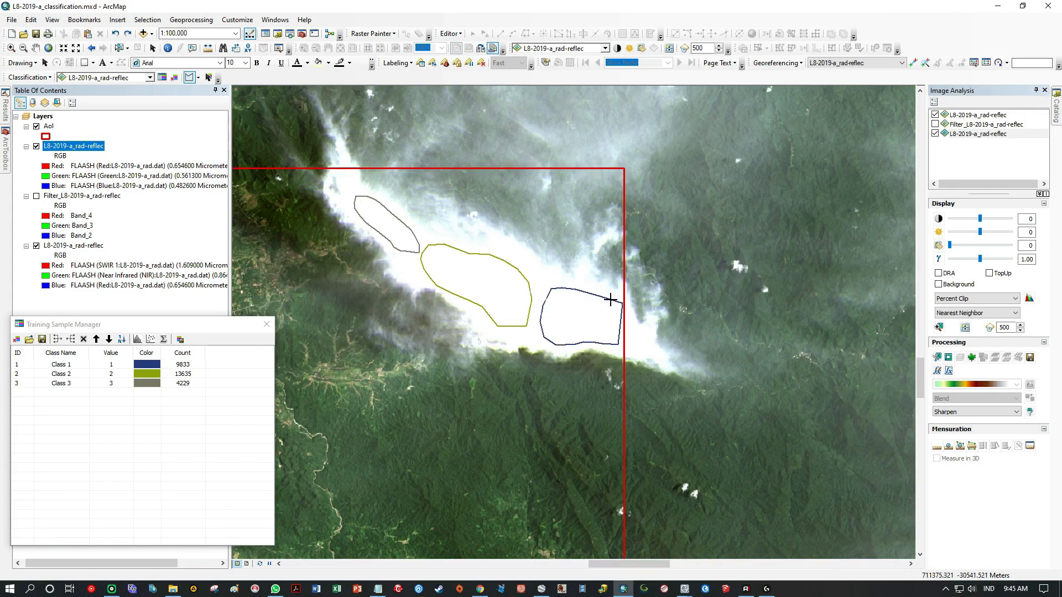
{"action": "scroll", "coordinate": [487, 382], "scroll_direction": "down", "scroll_amount": 3}
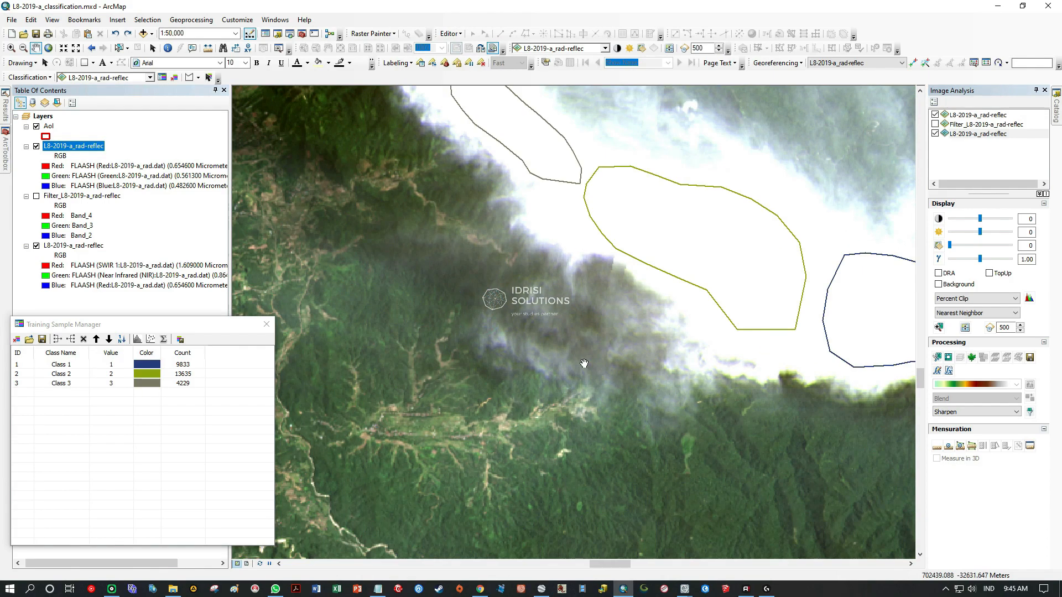
{"action": "scroll", "coordinate": [552, 308], "scroll_direction": "down", "scroll_amount": 2}
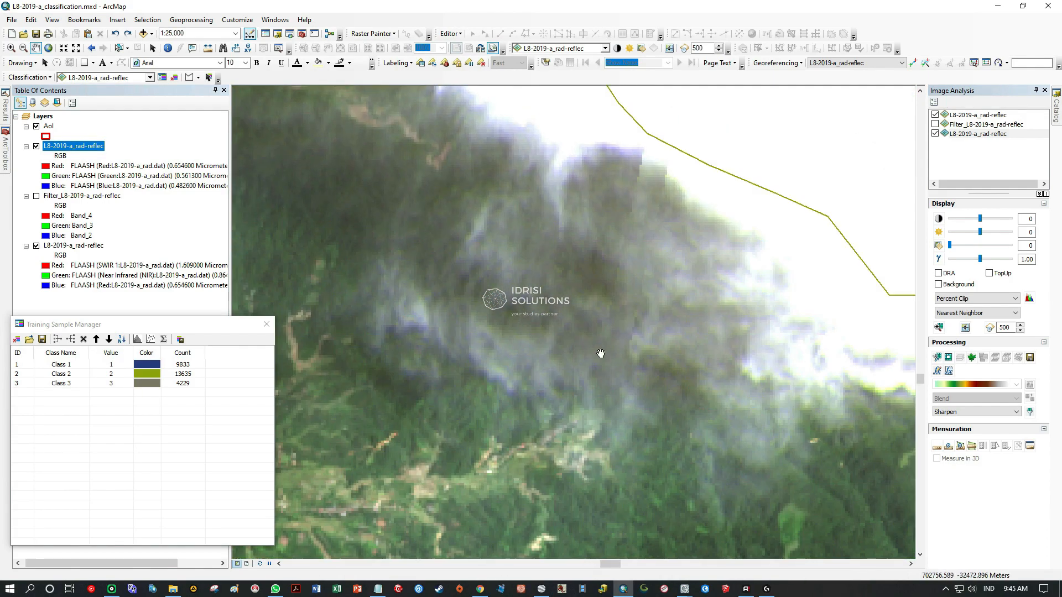
{"action": "scroll", "coordinate": [537, 382], "scroll_direction": "up", "scroll_amount": 3}
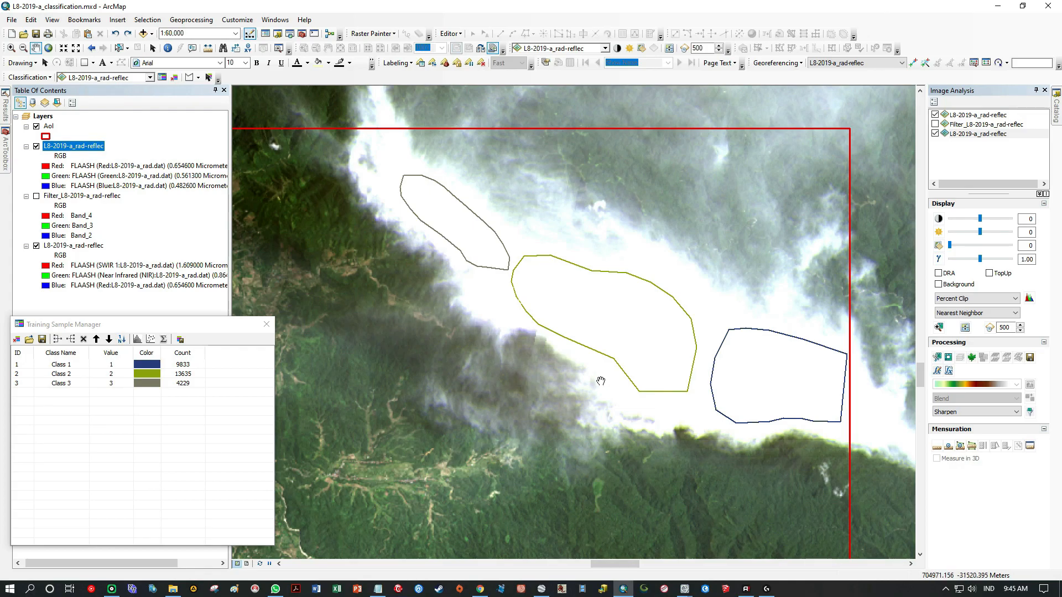
Draw a large rounded training sample polygon inside the eastern lobe of the cloud cluster southwest of the first cloud.
{"action": "left_click_drag", "start_coordinate": [601, 382], "coordinate": [522, 431]}
{"action": "left_click_drag", "start_coordinate": [531, 362], "coordinate": [786, 256]}
{"action": "left_click_drag", "start_coordinate": [489, 318], "coordinate": [841, 340]}
{"action": "left_click_drag", "start_coordinate": [436, 282], "coordinate": [796, 383]}
{"action": "left_click_drag", "start_coordinate": [486, 318], "coordinate": [765, 270]}
{"action": "left_click_drag", "start_coordinate": [834, 388], "coordinate": [397, 189]}
{"action": "left_click_drag", "start_coordinate": [797, 319], "coordinate": [560, 212]}
{"action": "scroll", "coordinate": [563, 330], "scroll_direction": "down", "scroll_amount": 5}
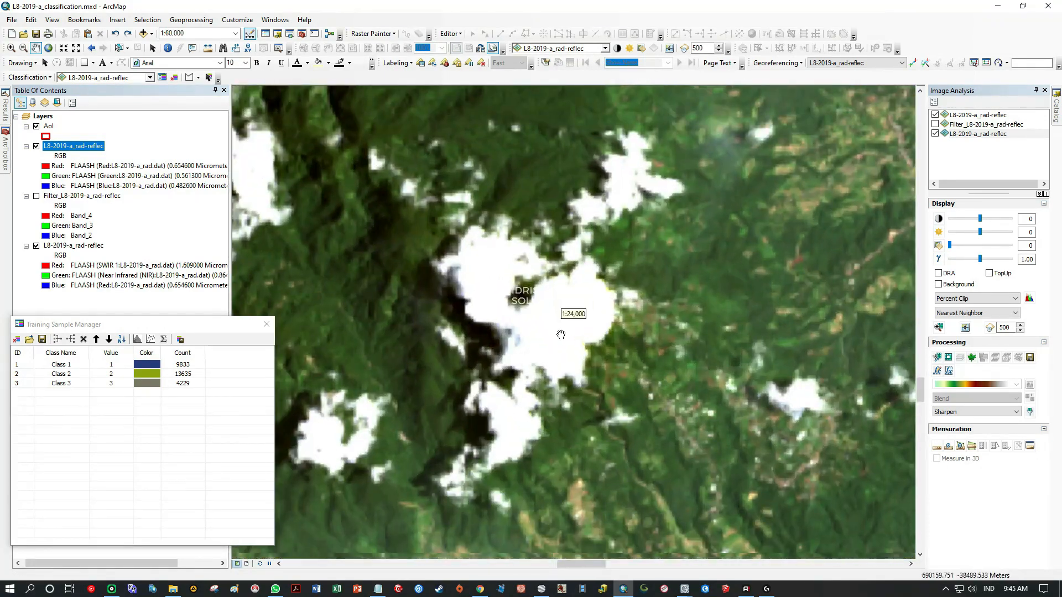
{"action": "scroll", "coordinate": [621, 326], "scroll_direction": "up", "scroll_amount": 1}
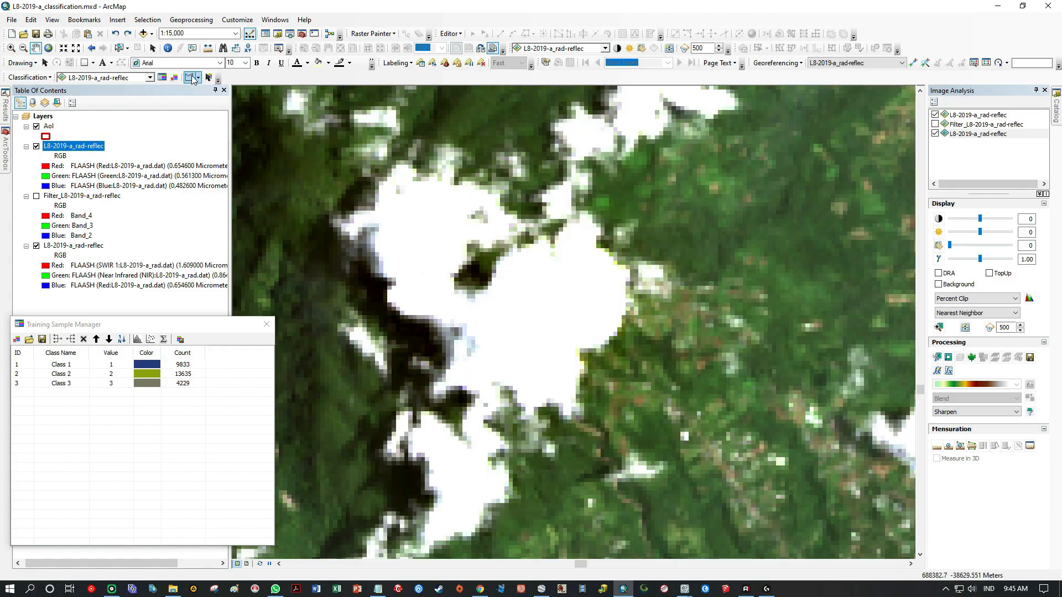
{"action": "left_click_drag", "start_coordinate": [593, 265], "coordinate": [541, 266]}
{"action": "scroll", "coordinate": [558, 255], "scroll_direction": "down", "scroll_amount": 4}
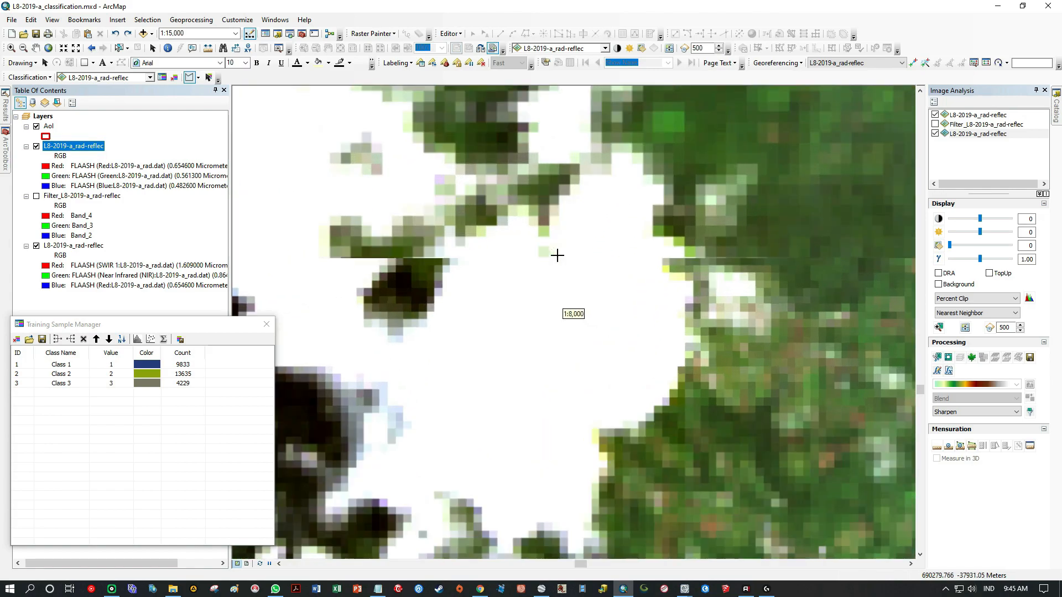
{"action": "mouse_move", "coordinate": [541, 265]}
{"action": "left_mouse_down"}
{"action": "mouse_move", "coordinate": [457, 308]}
{"action": "mouse_move", "coordinate": [420, 350]}
{"action": "mouse_move", "coordinate": [391, 436]}
{"action": "mouse_move", "coordinate": [449, 498]}
{"action": "mouse_move", "coordinate": [578, 462]}
{"action": "mouse_move", "coordinate": [609, 441]}
{"action": "left_mouse_up"}
Draw a training sample polygon inside the northwestern lobe of the same cloud cluster, west of the dark gap.
{"action": "scroll", "coordinate": [516, 413], "scroll_direction": "up", "scroll_amount": 5}
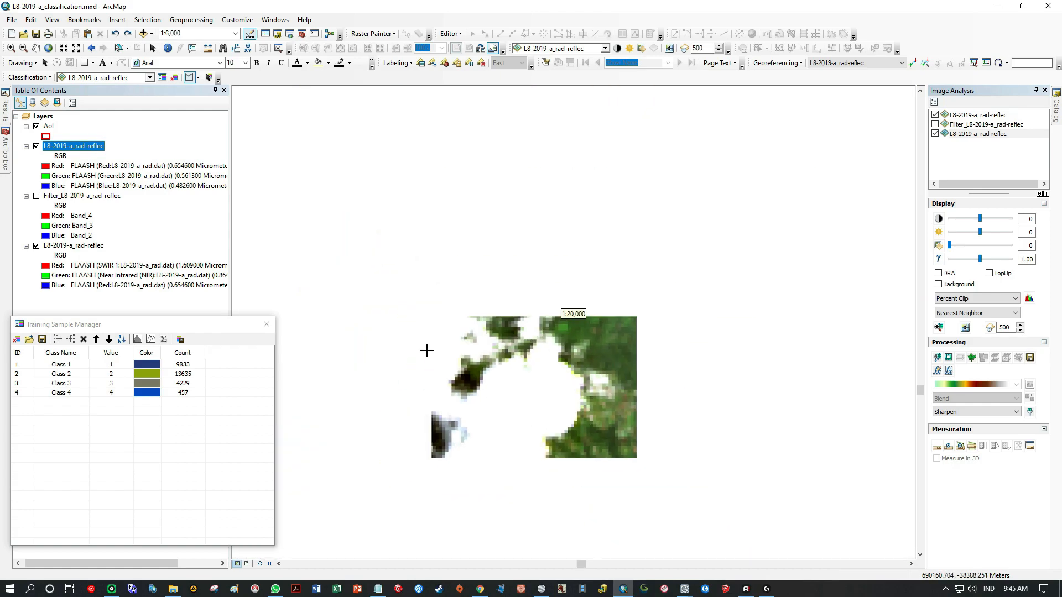
{"action": "scroll", "coordinate": [418, 398], "scroll_direction": "down", "scroll_amount": 4}
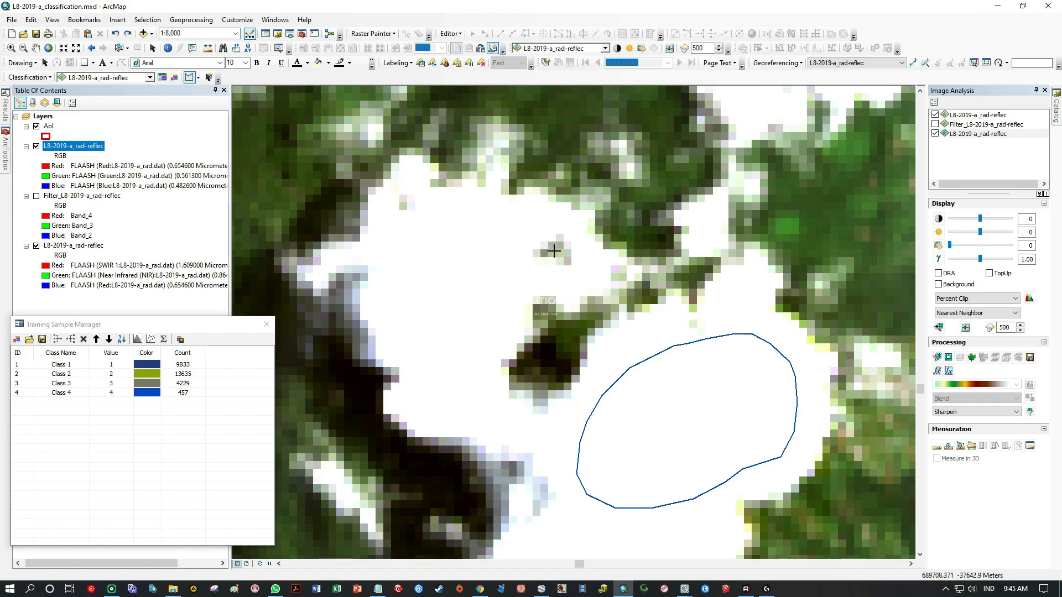
{"action": "mouse_move", "coordinate": [520, 255]}
{"action": "left_mouse_down"}
{"action": "mouse_move", "coordinate": [490, 218]}
{"action": "mouse_move", "coordinate": [443, 204]}
{"action": "mouse_move", "coordinate": [400, 242]}
{"action": "mouse_move", "coordinate": [396, 328]}
{"action": "left_mouse_up"}
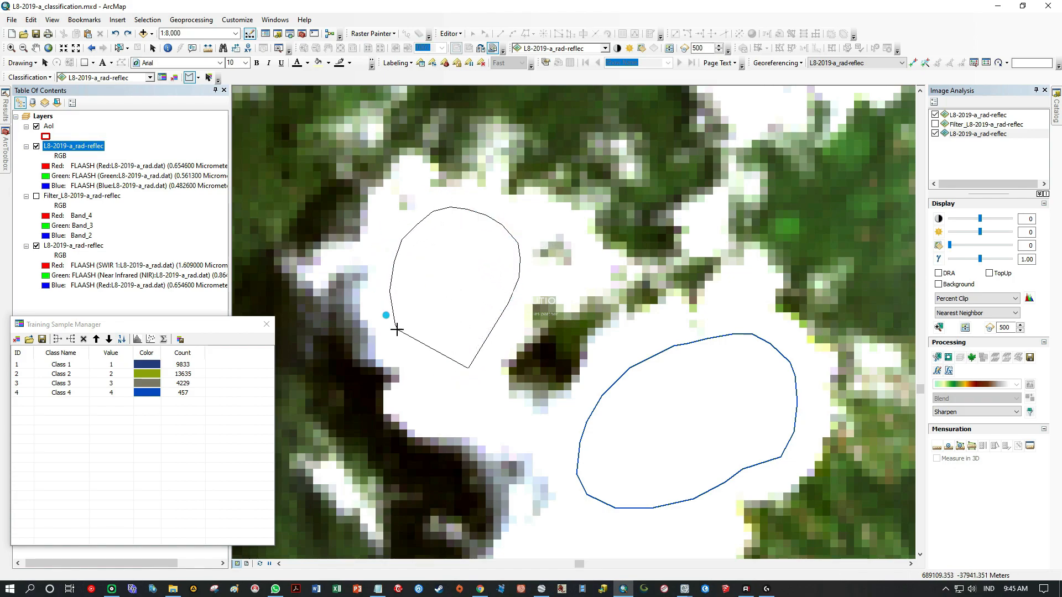
{"action": "left_click_drag", "start_coordinate": [431, 384], "coordinate": [468, 394]}
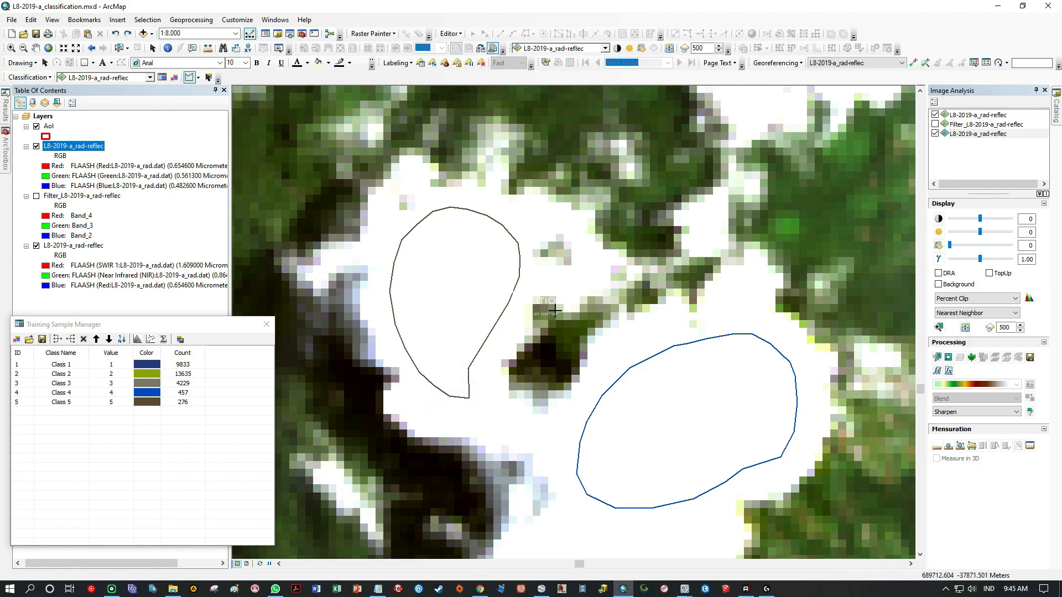
Draw a narrow, upright training sample polygon in the central part of the small cloud at the cluster's northeastern end.
{"action": "left_click", "coordinate": [36, 49]}
{"action": "left_click_drag", "start_coordinate": [665, 208], "coordinate": [512, 419]}
{"action": "mouse_move", "coordinate": [702, 152]}
{"action": "left_mouse_down"}
{"action": "mouse_move", "coordinate": [528, 374]}
{"action": "mouse_move", "coordinate": [495, 311]}
{"action": "left_mouse_up"}
{"action": "left_click", "coordinate": [188, 78]}
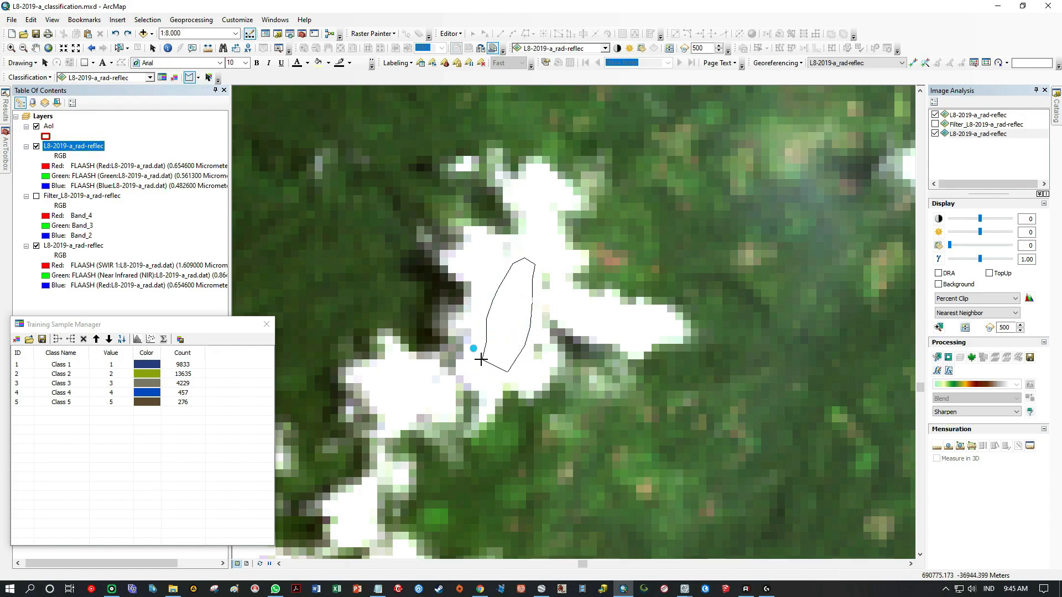
{"action": "double_click", "coordinate": [481, 376]}
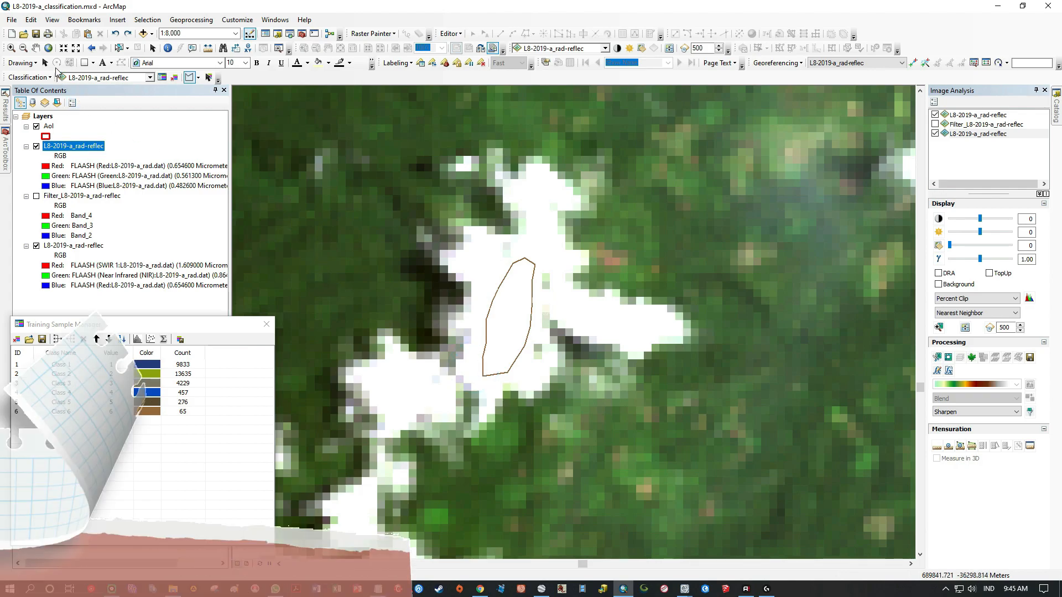
Draw three training sample polygons, one larger and two small, inside the western part of the next cloud group to the west.
{"action": "left_click", "coordinate": [36, 49]}
{"action": "left_click_drag", "start_coordinate": [360, 382], "coordinate": [595, 293]}
{"action": "left_click_drag", "start_coordinate": [465, 420], "coordinate": [430, 301]}
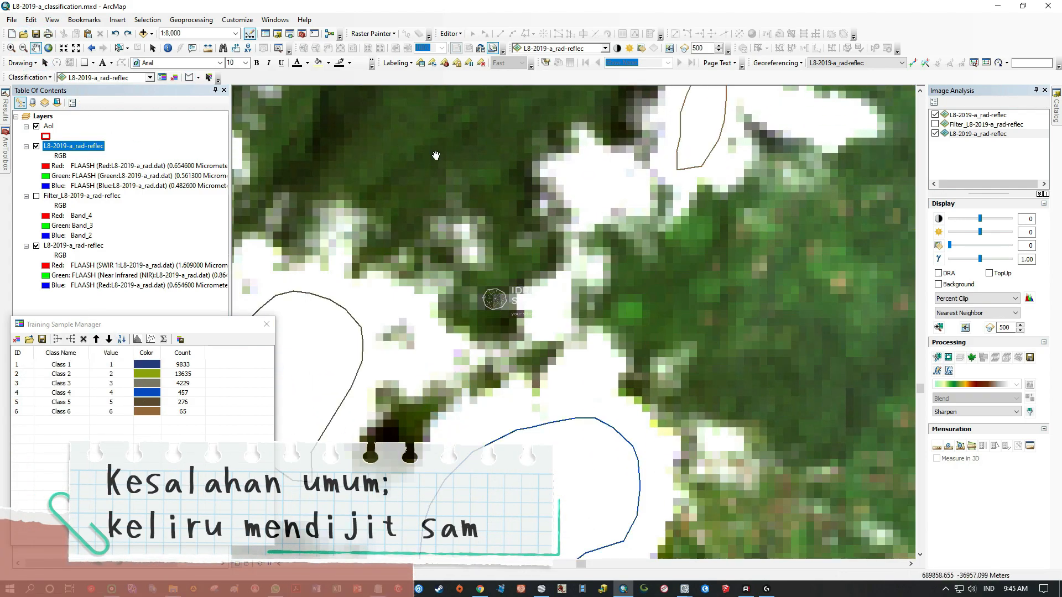
{"action": "left_click_drag", "start_coordinate": [556, 406], "coordinate": [614, 201]}
{"action": "scroll", "coordinate": [481, 341], "scroll_direction": "down", "scroll_amount": 5}
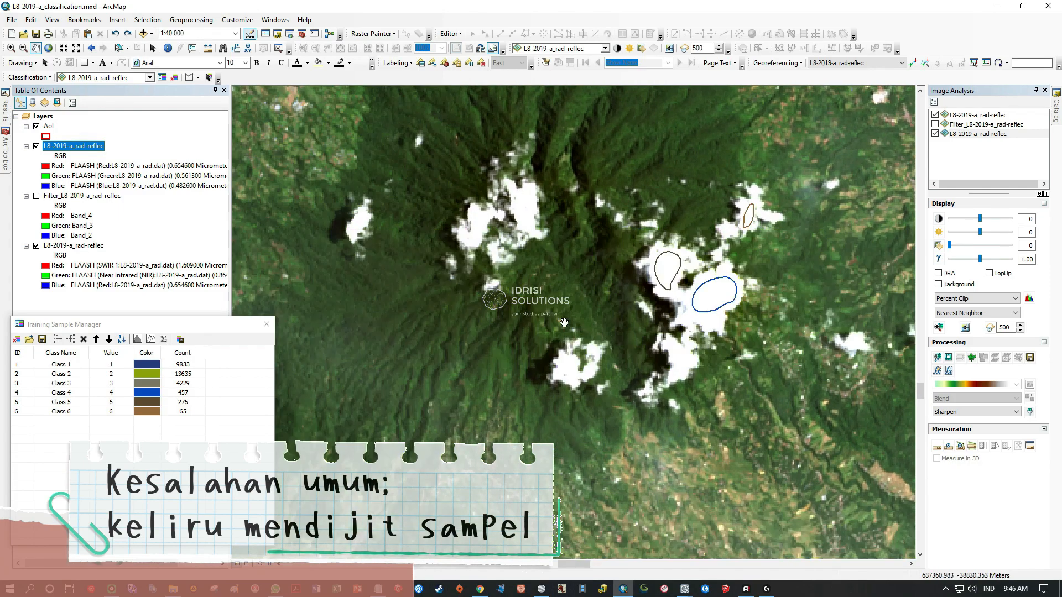
{"action": "scroll", "coordinate": [497, 396], "scroll_direction": "up", "scroll_amount": 2}
{"action": "scroll", "coordinate": [496, 395], "scroll_direction": "up", "scroll_amount": 2}
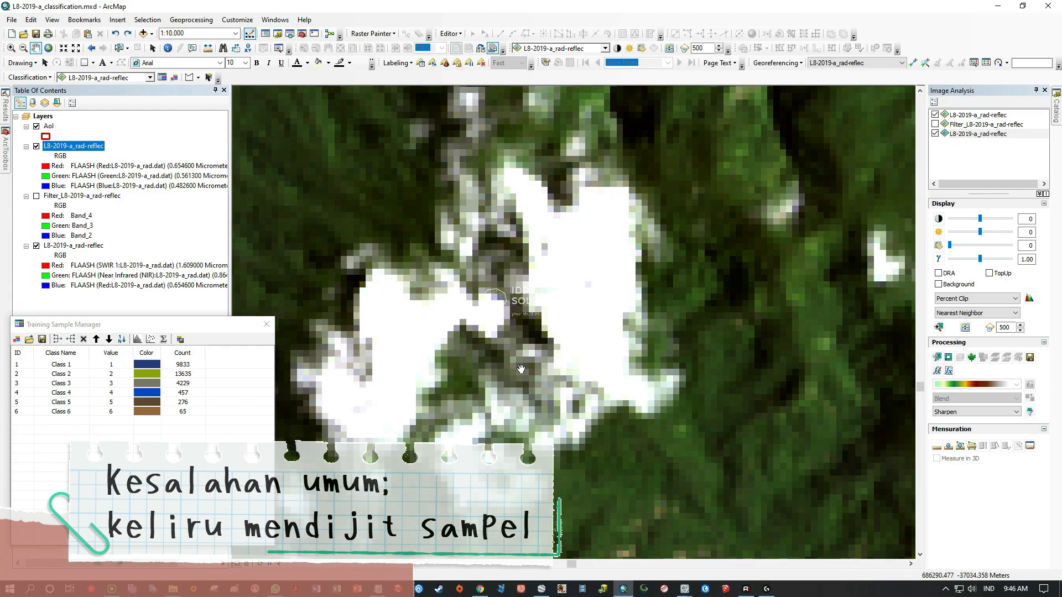
{"action": "scroll", "coordinate": [511, 362], "scroll_direction": "up", "scroll_amount": 1}
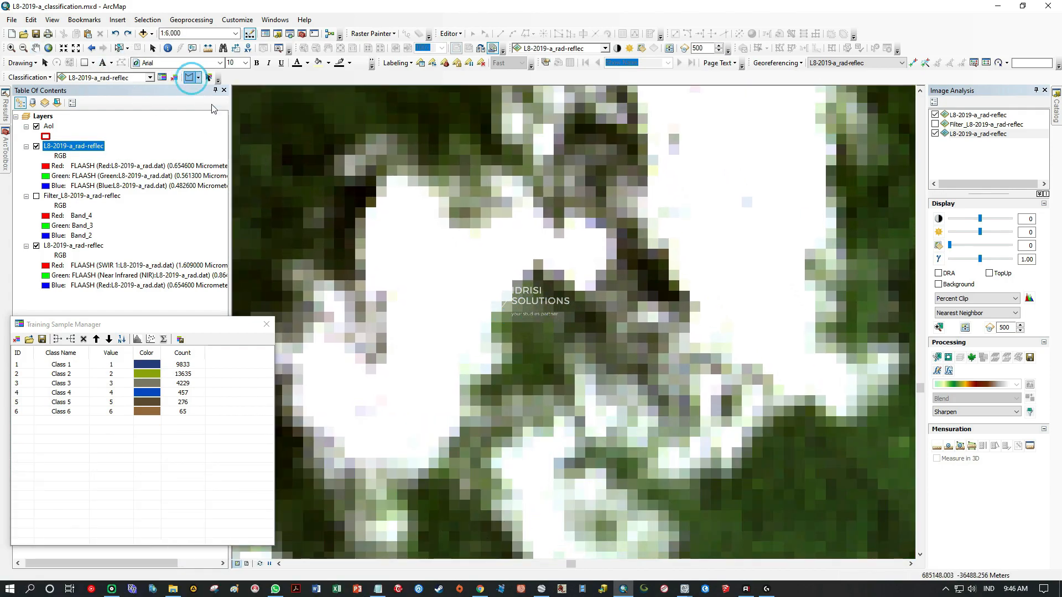
{"action": "mouse_move", "coordinate": [440, 244]}
{"action": "left_mouse_down"}
{"action": "mouse_move", "coordinate": [412, 287]}
{"action": "mouse_move", "coordinate": [414, 355]}
{"action": "left_mouse_up"}
{"action": "mouse_move", "coordinate": [408, 438]}
{"action": "left_mouse_down"}
{"action": "mouse_move", "coordinate": [429, 386]}
{"action": "mouse_move", "coordinate": [405, 384]}
{"action": "mouse_move", "coordinate": [398, 397]}
{"action": "left_mouse_up"}
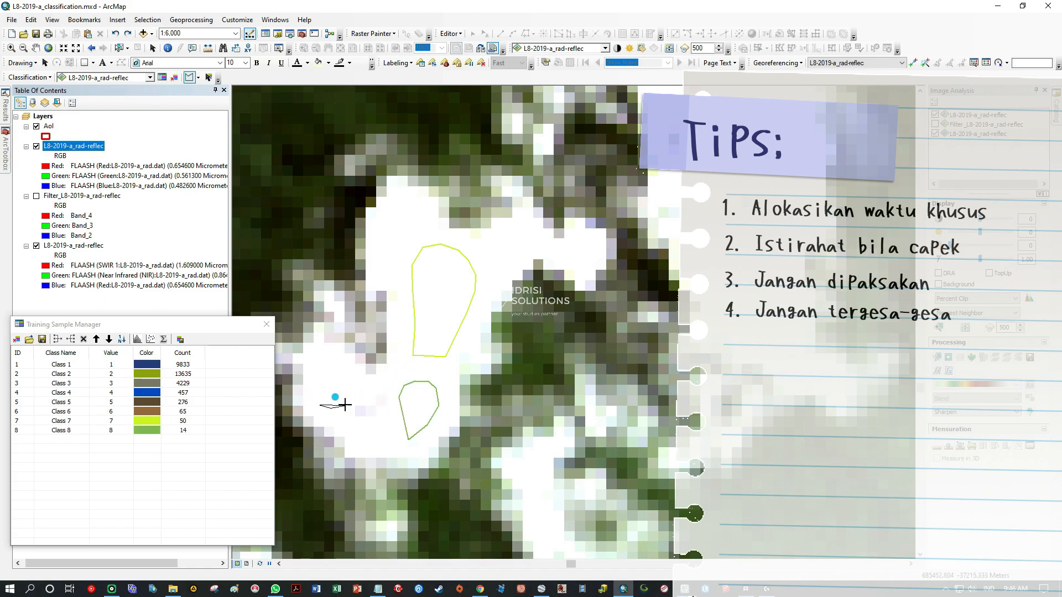
{"action": "double_click", "coordinate": [313, 383]}
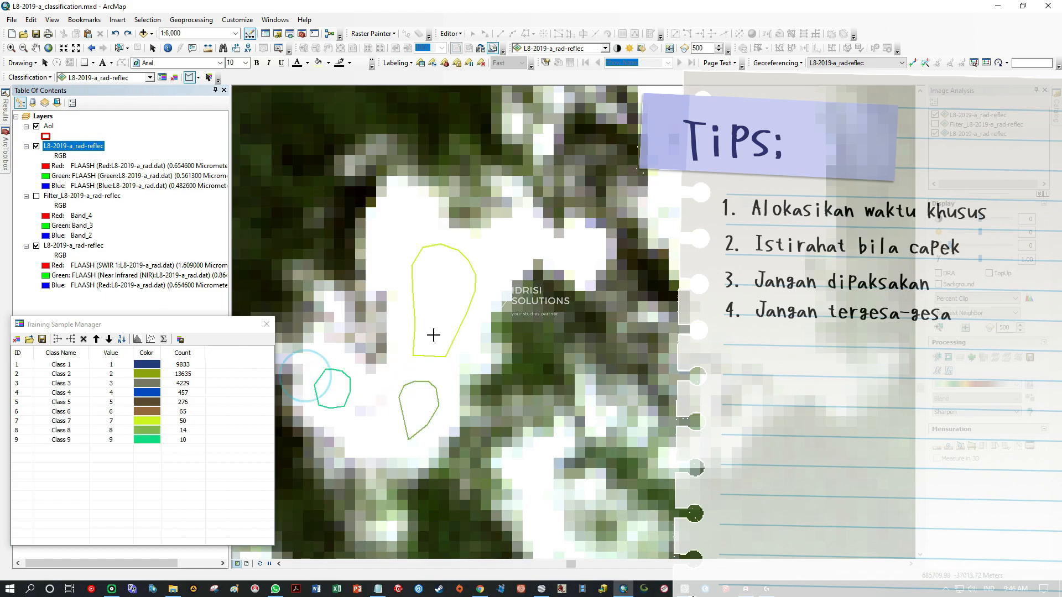
Draw three training sample polygons in the eastern part of this cloud group: southern part, northern part and narrow northwestern arm.
{"action": "left_click", "coordinate": [37, 49]}
{"action": "left_click_drag", "start_coordinate": [391, 154], "coordinate": [225, 410]}
{"action": "left_click_drag", "start_coordinate": [508, 321], "coordinate": [485, 277]}
{"action": "left_click_drag", "start_coordinate": [441, 332], "coordinate": [316, 214]}
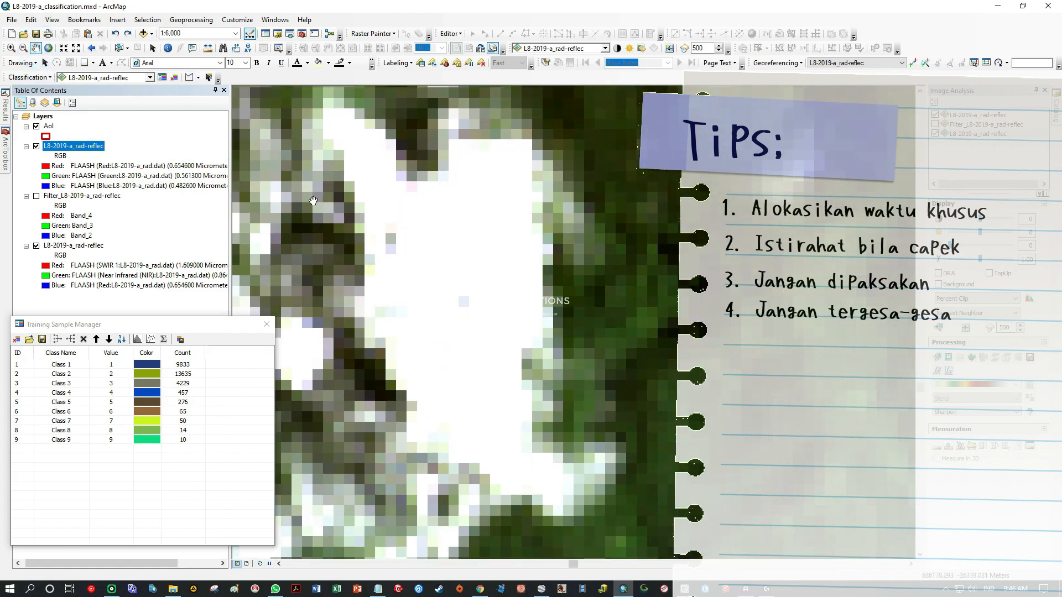
{"action": "left_click", "coordinate": [189, 77]}
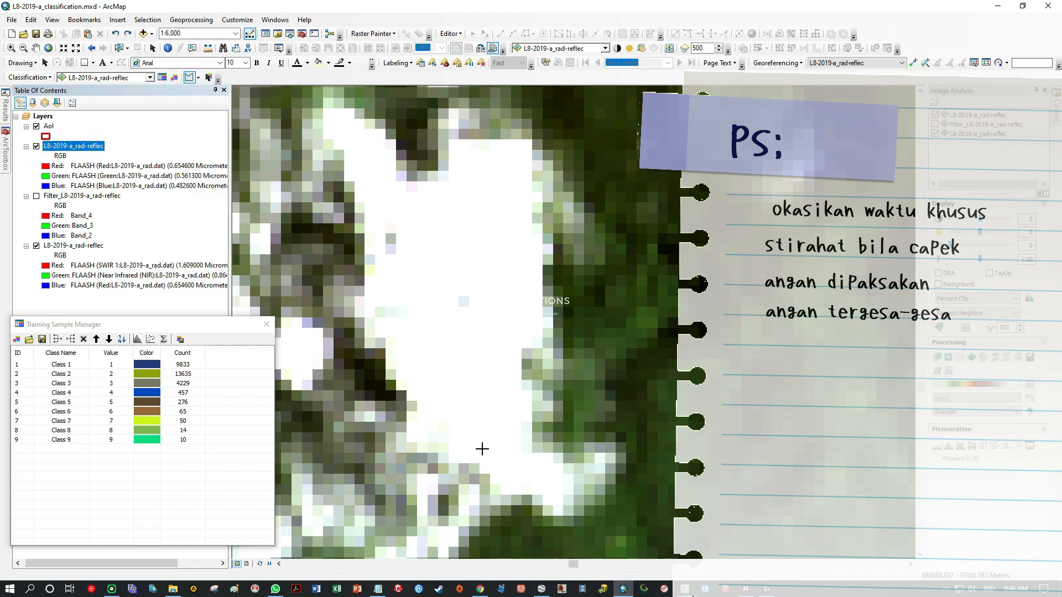
{"action": "left_click", "coordinate": [456, 410]}
{"action": "mouse_move", "coordinate": [503, 376]}
{"action": "left_mouse_down"}
{"action": "mouse_move", "coordinate": [424, 373]}
{"action": "mouse_move", "coordinate": [437, 396]}
{"action": "left_mouse_up"}
{"action": "mouse_move", "coordinate": [460, 278]}
{"action": "left_mouse_down"}
{"action": "mouse_move", "coordinate": [521, 217]}
{"action": "mouse_move", "coordinate": [460, 190]}
{"action": "mouse_move", "coordinate": [464, 171]}
{"action": "left_mouse_up"}
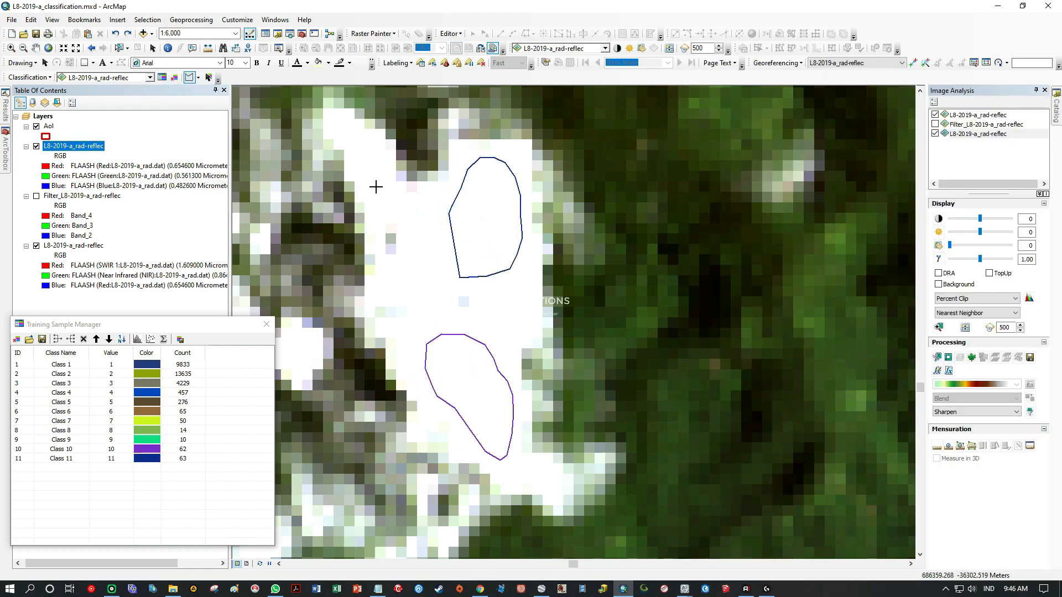
{"action": "left_click_drag", "start_coordinate": [361, 167], "coordinate": [363, 157]}
Draw an elongated, slanted training sample polygon inside the small isolated cloud west of the sampled cloud group.
{"action": "scroll", "coordinate": [434, 249], "scroll_direction": "up", "scroll_amount": 5}
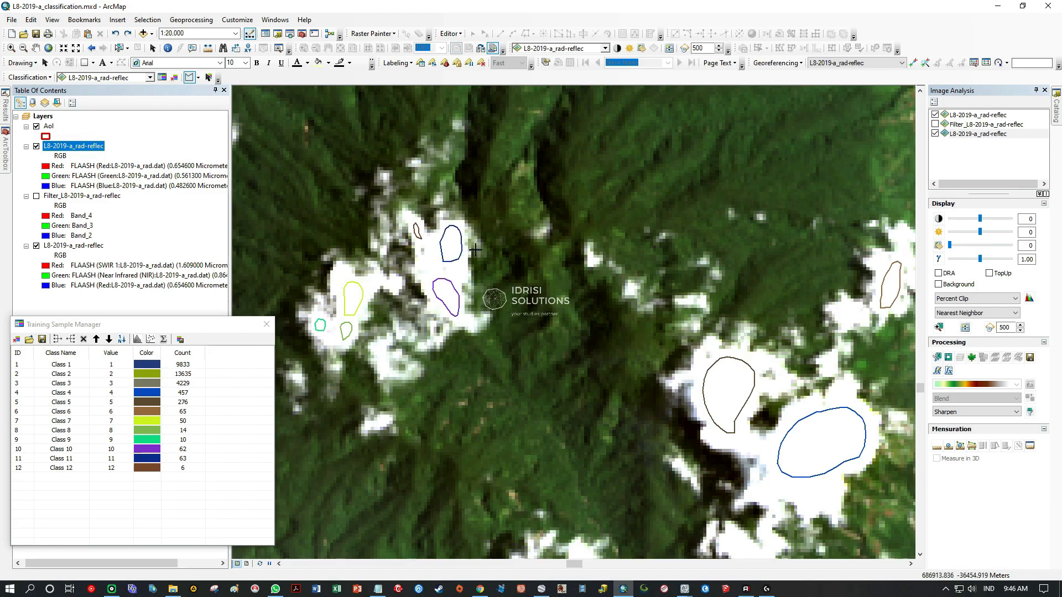
{"action": "left_click", "coordinate": [35, 48]}
{"action": "scroll", "coordinate": [492, 318], "scroll_direction": "up", "scroll_amount": 3}
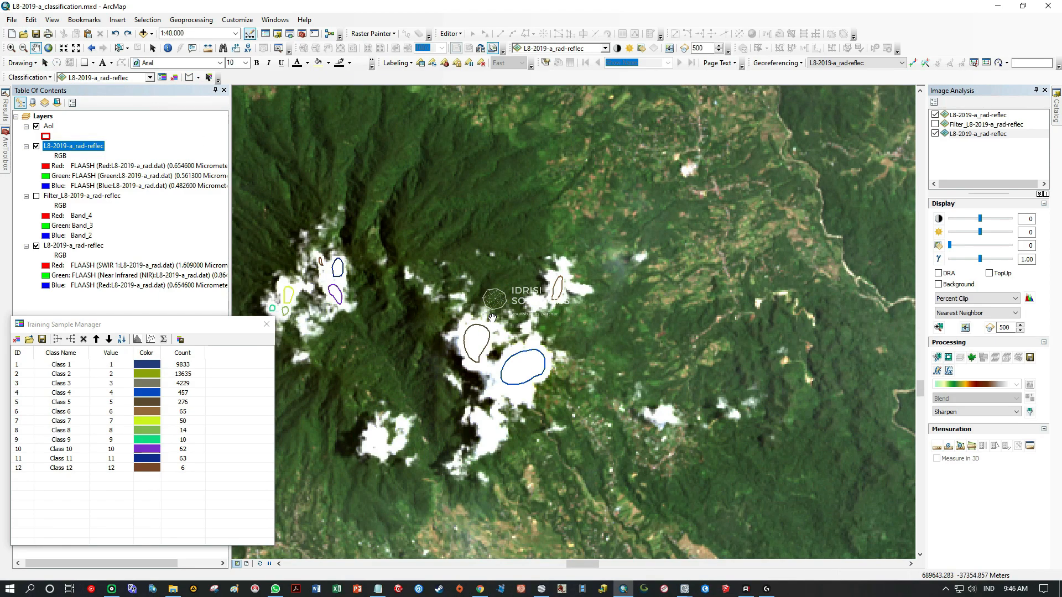
{"action": "scroll", "coordinate": [492, 318], "scroll_direction": "up", "scroll_amount": 2}
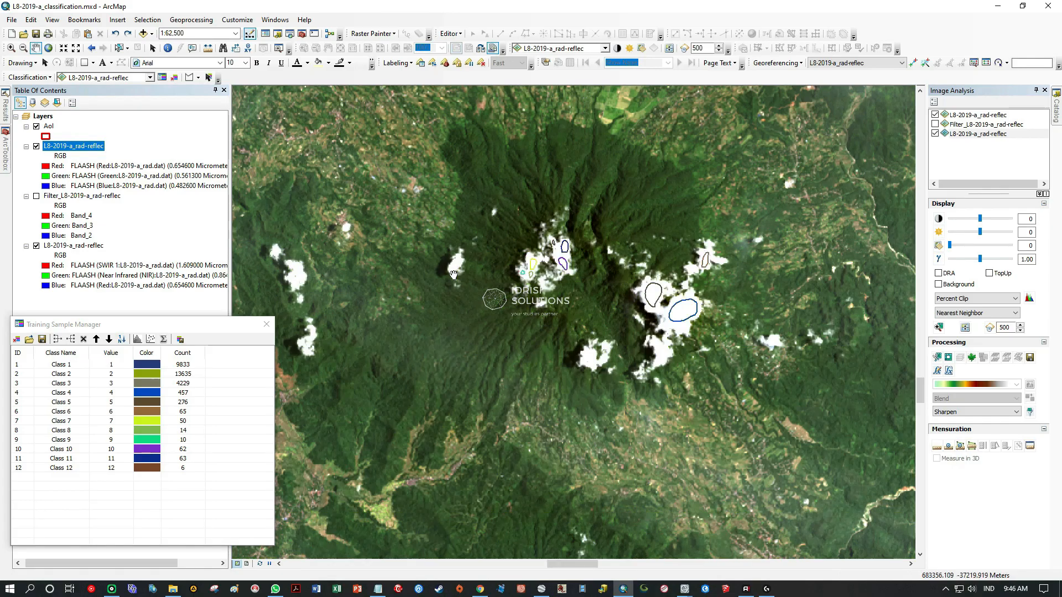
{"action": "scroll", "coordinate": [454, 274], "scroll_direction": "down", "scroll_amount": 3}
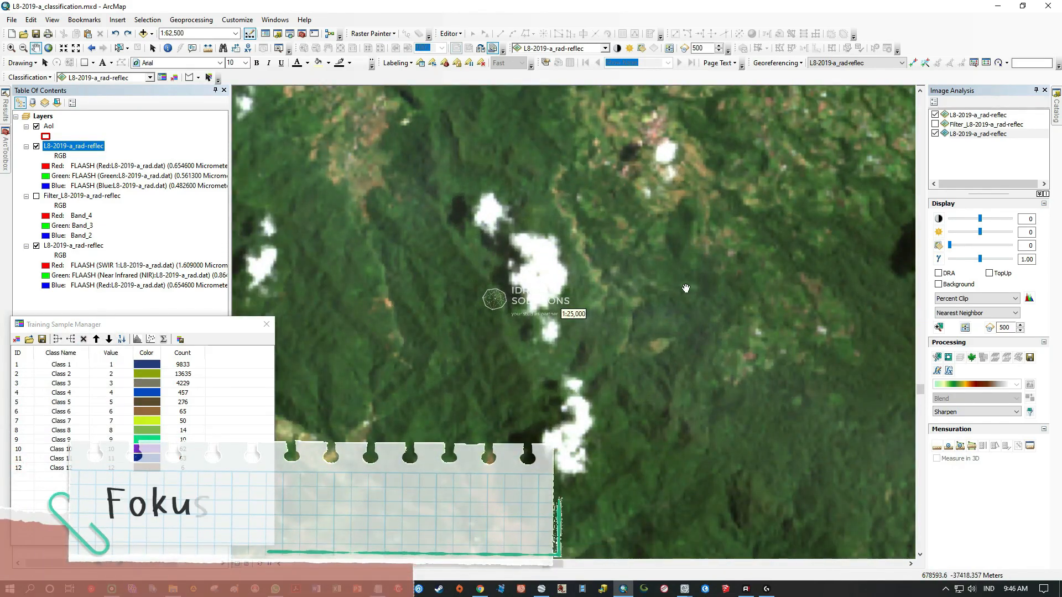
{"action": "left_click_drag", "start_coordinate": [714, 276], "coordinate": [581, 292]}
{"action": "left_click_drag", "start_coordinate": [647, 270], "coordinate": [520, 265]}
{"action": "left_click_drag", "start_coordinate": [732, 260], "coordinate": [571, 306]}
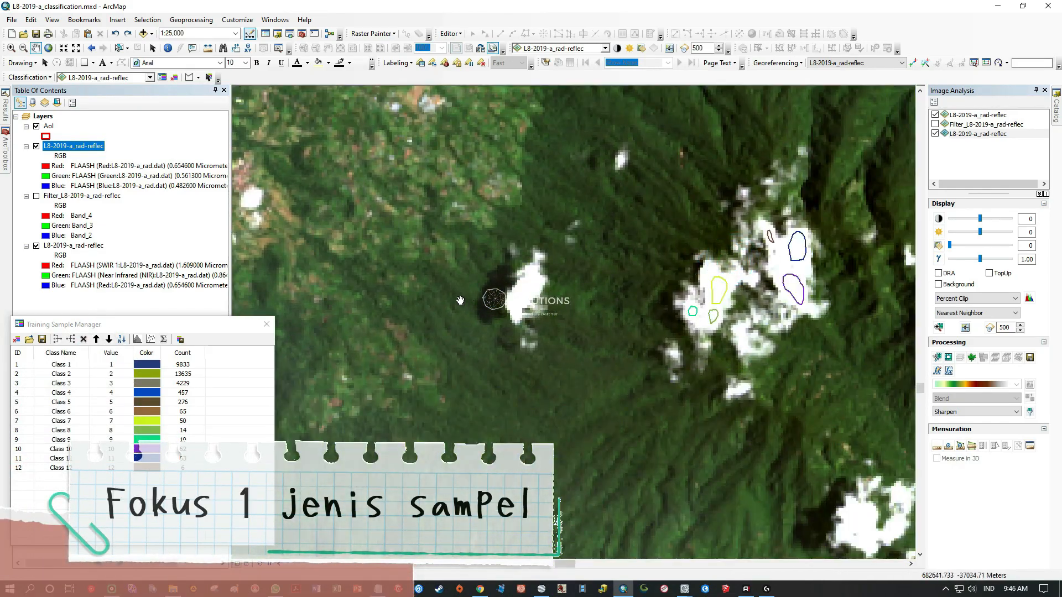
{"action": "left_click_drag", "start_coordinate": [460, 300], "coordinate": [495, 298]}
{"action": "scroll", "coordinate": [579, 300], "scroll_direction": "down", "scroll_amount": 2}
{"action": "left_click_drag", "start_coordinate": [627, 235], "coordinate": [618, 337]}
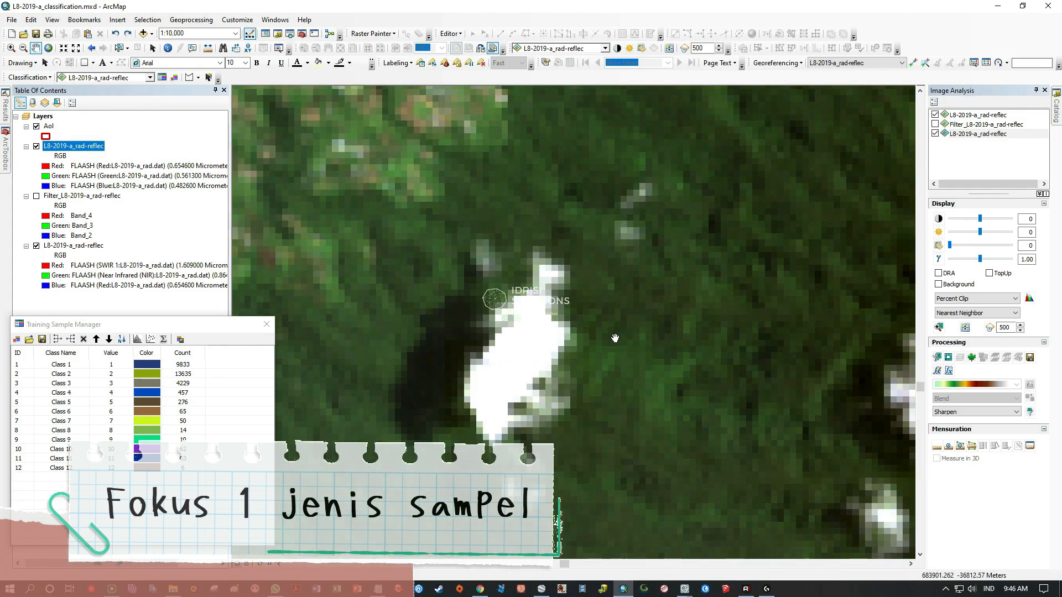
{"action": "left_click", "coordinate": [189, 78]}
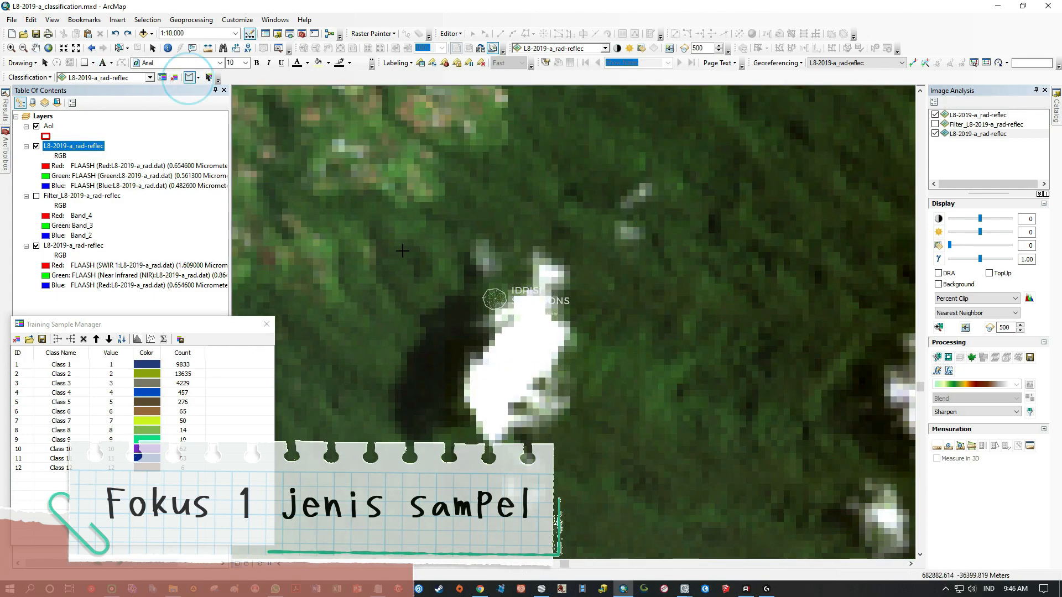
{"action": "mouse_move", "coordinate": [539, 359]}
{"action": "left_mouse_down"}
{"action": "mouse_move", "coordinate": [542, 333]}
{"action": "mouse_move", "coordinate": [512, 340]}
{"action": "mouse_move", "coordinate": [481, 402]}
{"action": "left_mouse_up"}
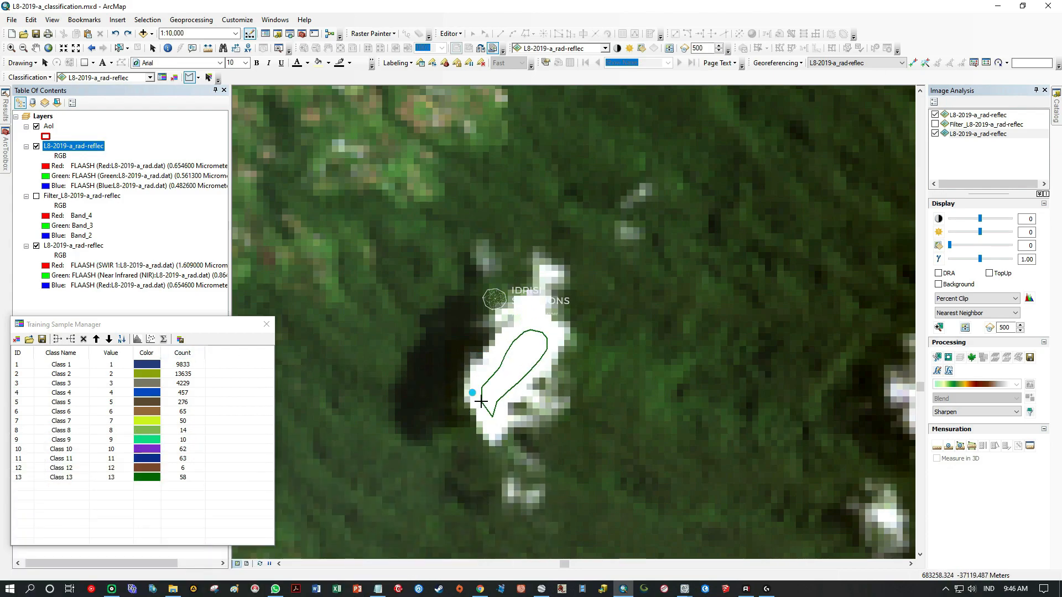
Draw an elongated training sample polygon along the eastern side of the next cloud farther west and a small one in its southern part.
{"action": "left_click", "coordinate": [36, 48]}
{"action": "scroll", "coordinate": [465, 314], "scroll_direction": "up", "scroll_amount": 4}
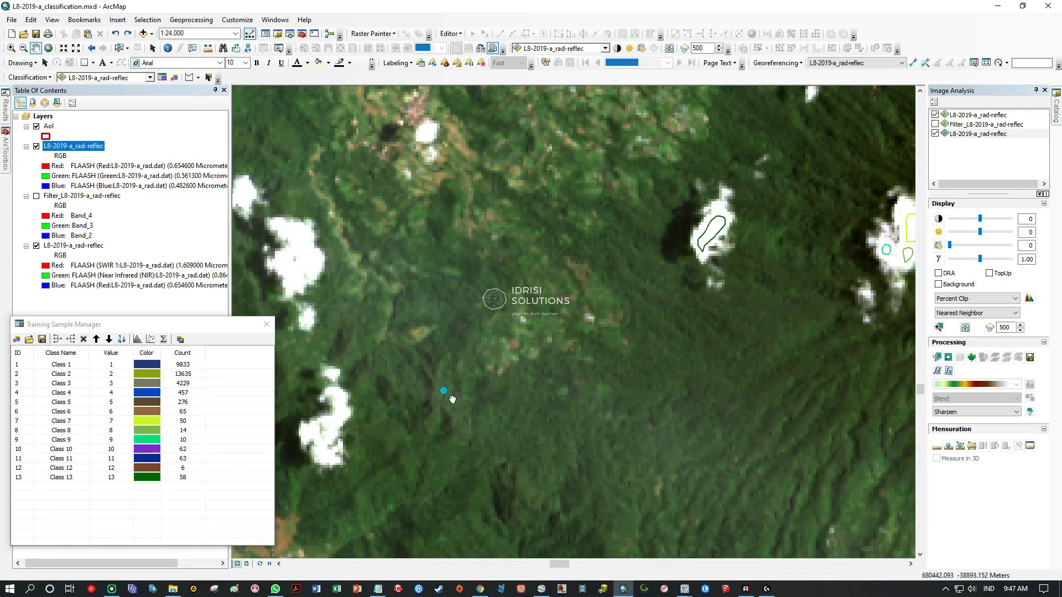
{"action": "scroll", "coordinate": [595, 339], "scroll_direction": "down", "scroll_amount": 2}
{"action": "scroll", "coordinate": [589, 332], "scroll_direction": "down", "scroll_amount": 1}
{"action": "scroll", "coordinate": [588, 319], "scroll_direction": "down", "scroll_amount": 2}
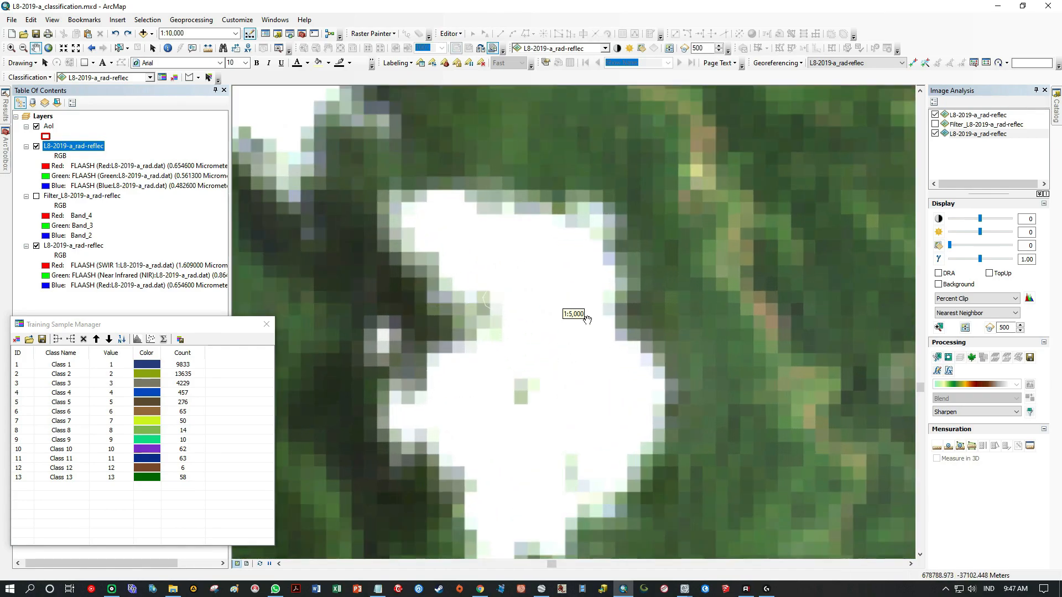
{"action": "left_click_drag", "start_coordinate": [512, 391], "coordinate": [491, 332]}
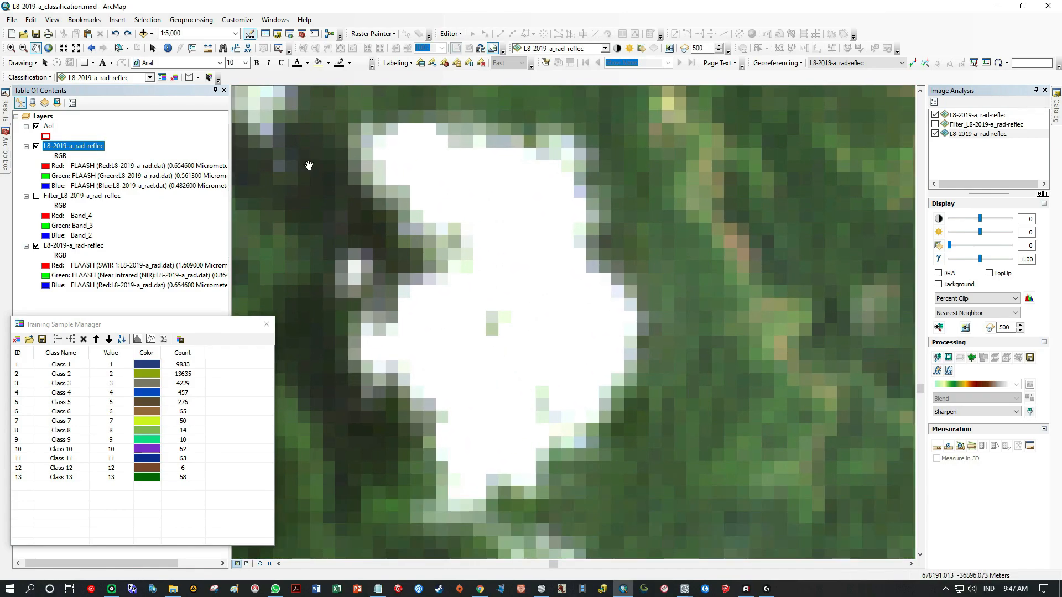
{"action": "mouse_move", "coordinate": [560, 268]}
{"action": "left_mouse_down"}
{"action": "mouse_move", "coordinate": [481, 227]}
{"action": "mouse_move", "coordinate": [563, 348]}
{"action": "left_mouse_up"}
{"action": "left_click", "coordinate": [509, 388]}
{"action": "left_click", "coordinate": [491, 375]}
{"action": "double_click", "coordinate": [470, 434]}
Draw a small training sample polygon in the western bulge of the same cloud.
{"action": "left_click", "coordinate": [412, 334]}
{"action": "left_click", "coordinate": [467, 361]}
{"action": "left_click", "coordinate": [461, 314]}
{"action": "double_click", "coordinate": [419, 307]}
Draw an oval training sample polygon inside the upper part of the small isolated cloud farther southwest.
{"action": "scroll", "coordinate": [469, 322], "scroll_direction": "down", "scroll_amount": 3}
{"action": "left_click", "coordinate": [36, 49]}
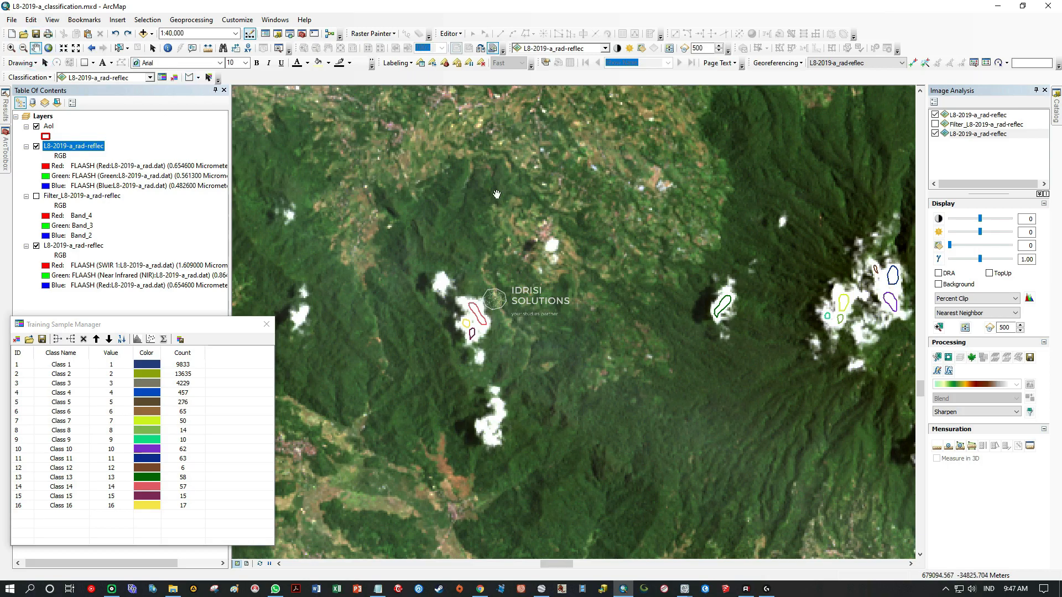
{"action": "left_click_drag", "start_coordinate": [501, 271], "coordinate": [496, 306]}
{"action": "left_click_drag", "start_coordinate": [332, 526], "coordinate": [541, 354]}
{"action": "scroll", "coordinate": [540, 365], "scroll_direction": "up", "scroll_amount": 4}
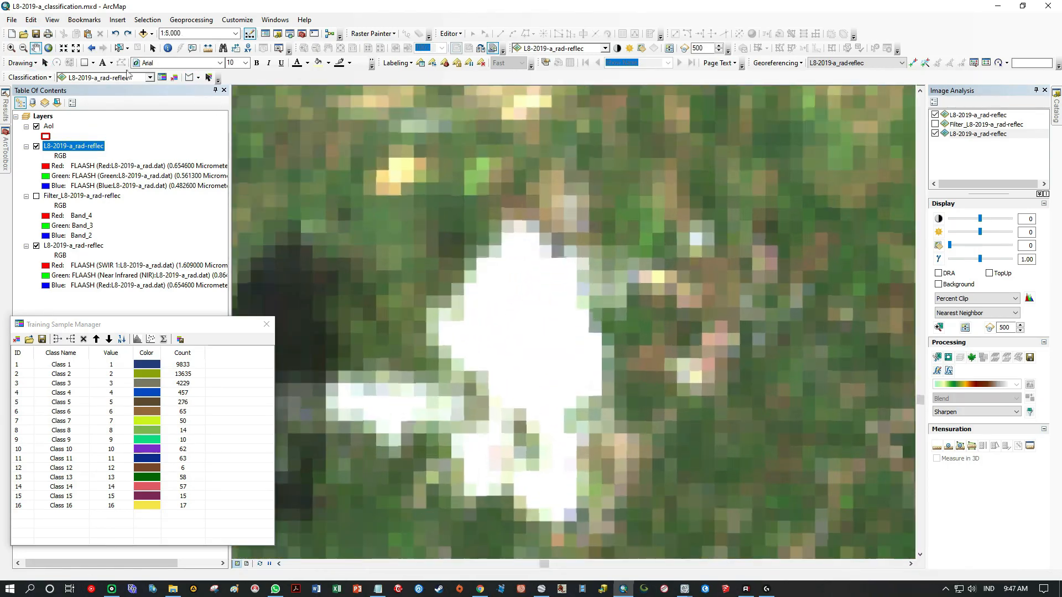
{"action": "left_click", "coordinate": [189, 77]}
{"action": "left_click", "coordinate": [559, 385]}
{"action": "left_click", "coordinate": [563, 340]}
{"action": "left_click", "coordinate": [538, 275]}
{"action": "left_click", "coordinate": [492, 270]}
{"action": "left_click", "coordinate": [480, 324]}
{"action": "left_click", "coordinate": [503, 364]}
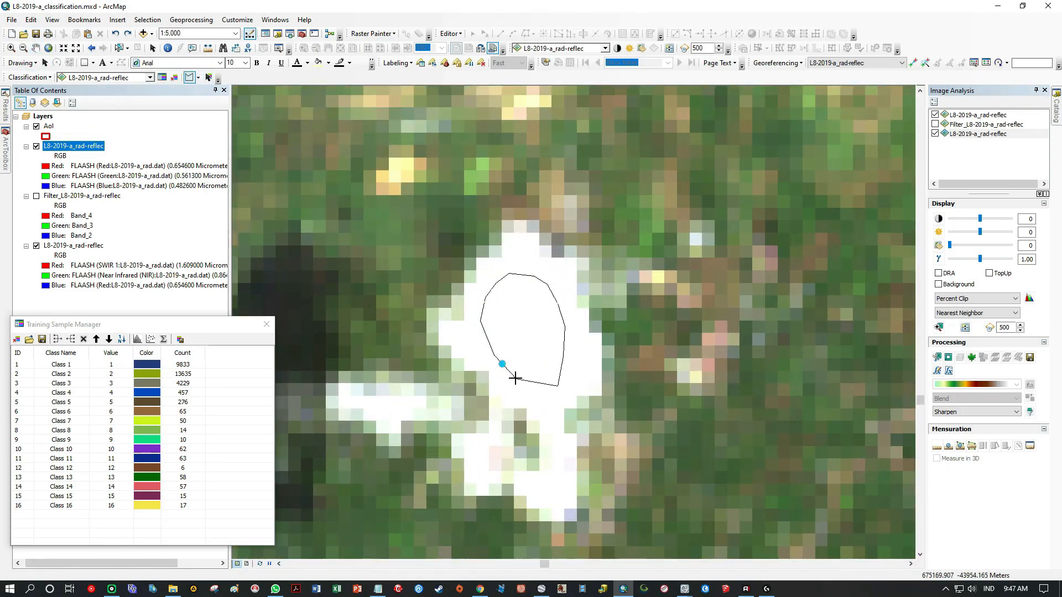
{"action": "double_click", "coordinate": [521, 382]}
Draw a training sample polygon in the southern part of the large cloud northeast of the volcanic crater.
{"action": "scroll", "coordinate": [521, 370], "scroll_direction": "down", "scroll_amount": 3}
{"action": "left_click_drag", "start_coordinate": [285, 400], "coordinate": [584, 219]}
{"action": "scroll", "coordinate": [502, 276], "scroll_direction": "down", "scroll_amount": 3}
{"action": "left_click_drag", "start_coordinate": [315, 225], "coordinate": [532, 291]}
{"action": "scroll", "coordinate": [531, 291], "scroll_direction": "up", "scroll_amount": 2}
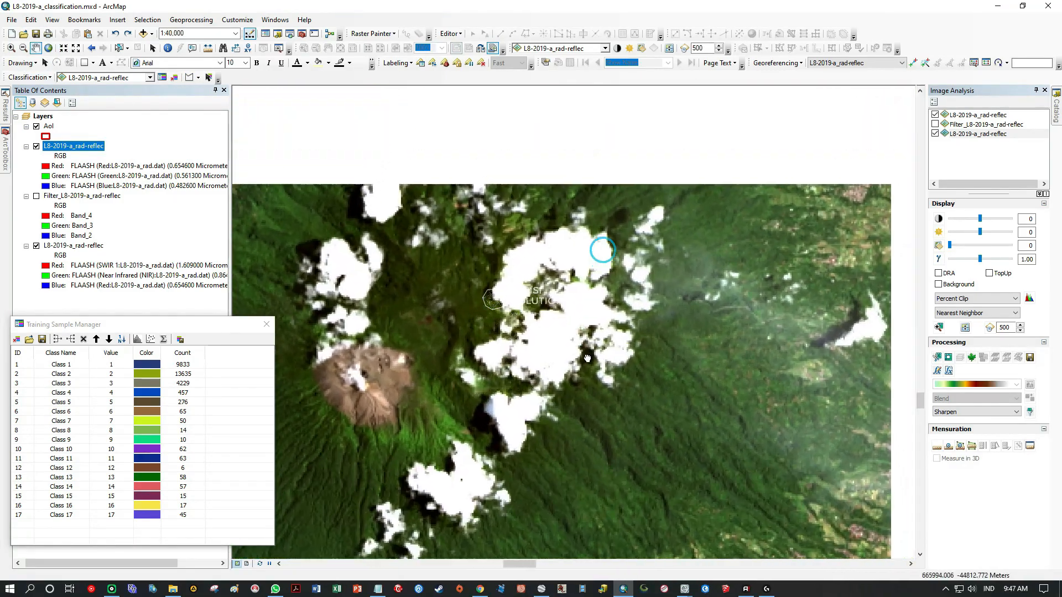
{"action": "scroll", "coordinate": [602, 246], "scroll_direction": "up", "scroll_amount": 2}
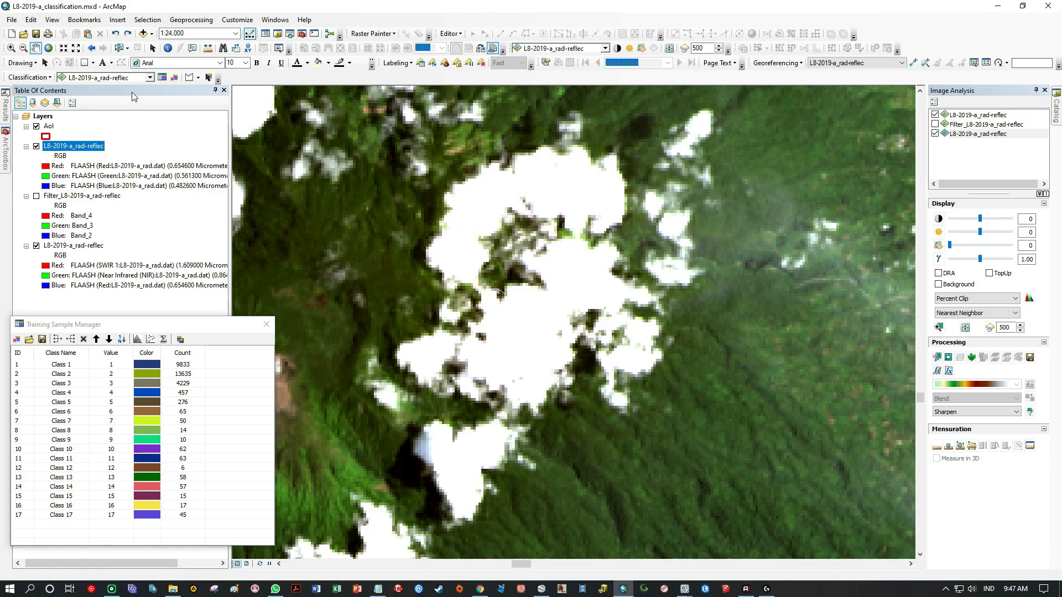
{"action": "left_click", "coordinate": [497, 346]}
{"action": "double_click", "coordinate": [520, 364]}
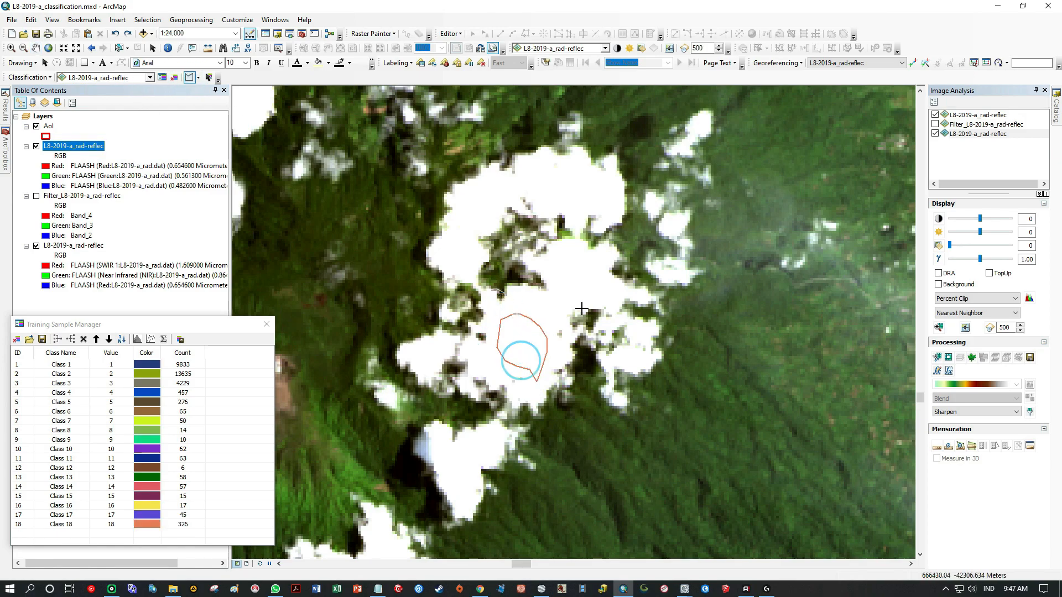
Draw a training sample polygon in the central-eastern part of the large cloud, northeast of the previous sample.
{"action": "left_click", "coordinate": [599, 296]}
{"action": "left_click", "coordinate": [581, 258]}
{"action": "double_click", "coordinate": [567, 260]}
Draw a wide training sample polygon across the northeastern lobe of the large cloud.
{"action": "left_click", "coordinate": [575, 169]}
{"action": "left_click", "coordinate": [548, 182]}
{"action": "left_click", "coordinate": [546, 193]}
{"action": "left_click", "coordinate": [556, 202]}
{"action": "left_click", "coordinate": [580, 206]}
{"action": "double_click", "coordinate": [597, 206]}
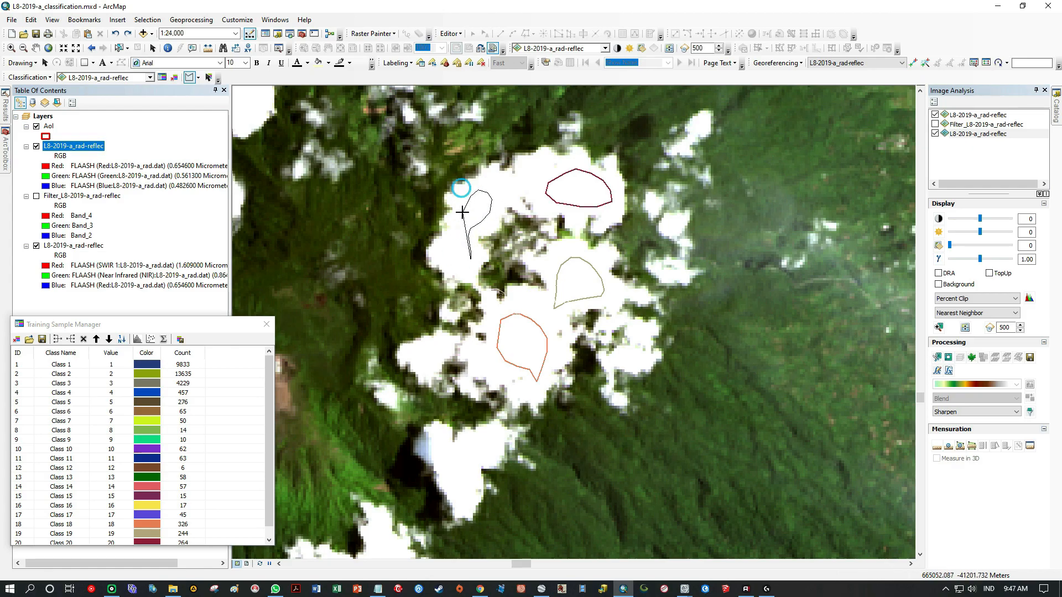
Draw a narrow, curved training sample polygon along the western lobe of the large cloud northeast of the crater.
{"action": "double_click", "coordinate": [458, 266]}
{"action": "scroll", "coordinate": [519, 258], "scroll_direction": "down", "scroll_amount": 2}
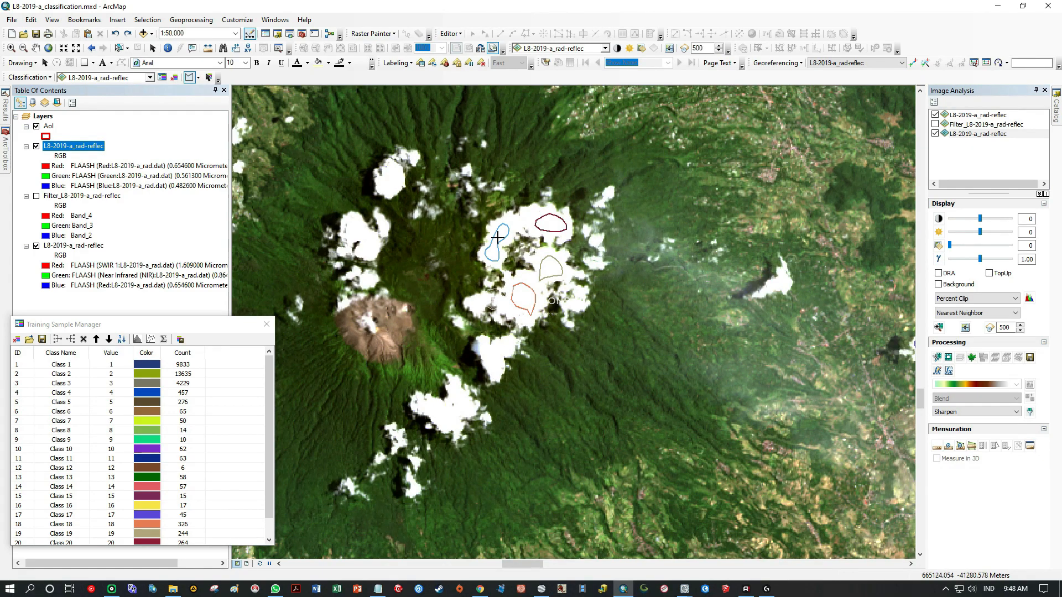
Draw two training sample polygons in the cloud south-southeast of the crater, a wide one across its southwestern part and another in its northern part.
{"action": "left_click", "coordinate": [35, 48]}
{"action": "scroll", "coordinate": [532, 344], "scroll_direction": "up", "scroll_amount": 5}
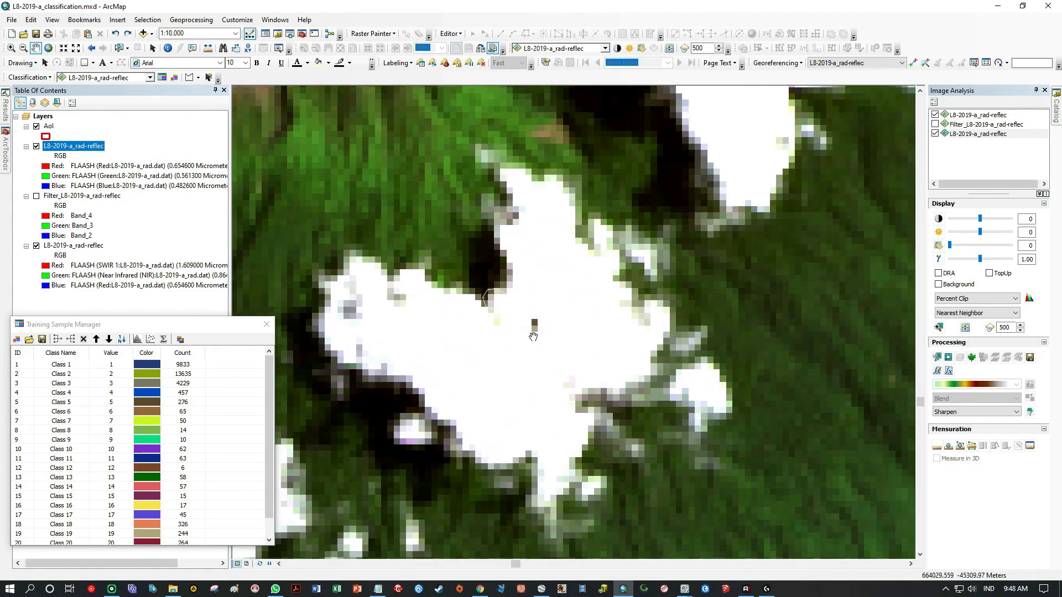
{"action": "mouse_move", "coordinate": [453, 386]}
{"action": "left_mouse_down"}
{"action": "mouse_move", "coordinate": [469, 315]}
{"action": "mouse_move", "coordinate": [562, 370]}
{"action": "left_mouse_up"}
{"action": "left_click_drag", "start_coordinate": [531, 437], "coordinate": [531, 437]}
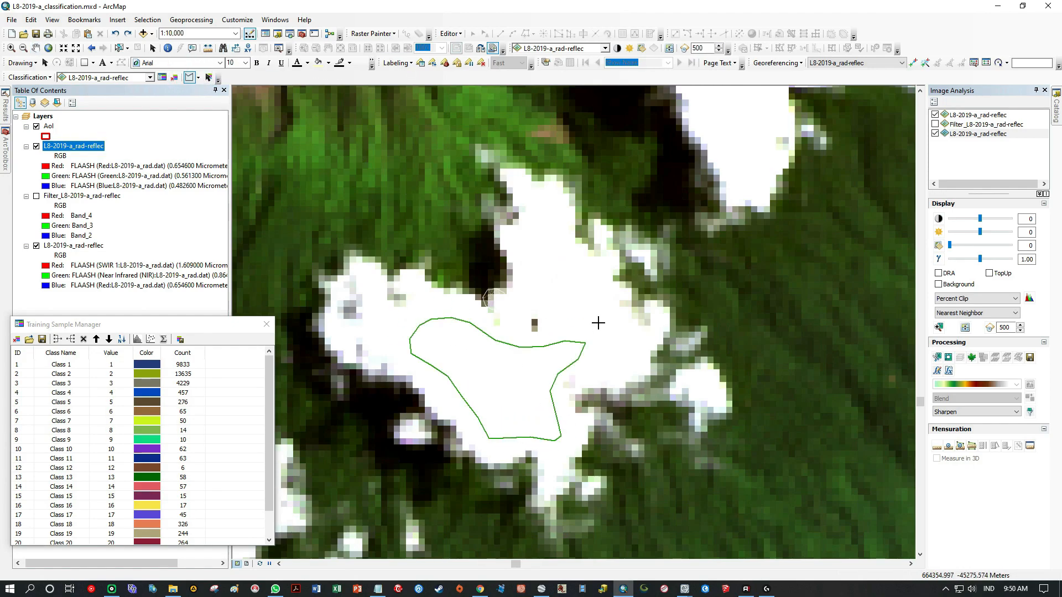
{"action": "left_click_drag", "start_coordinate": [543, 291], "coordinate": [605, 320]}
Draw a training sample polygon in the southeastern part of the large cloud mass in the western part of the AoI.
{"action": "scroll", "coordinate": [561, 280], "scroll_direction": "down", "scroll_amount": 3}
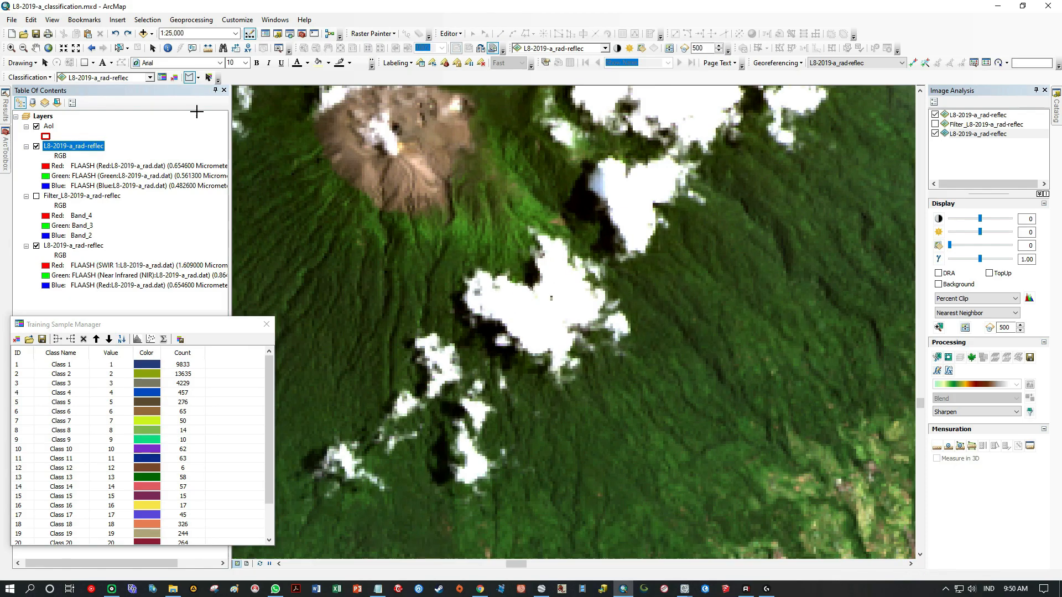
{"action": "left_click", "coordinate": [36, 48]}
{"action": "scroll", "coordinate": [490, 332], "scroll_direction": "down", "scroll_amount": 8}
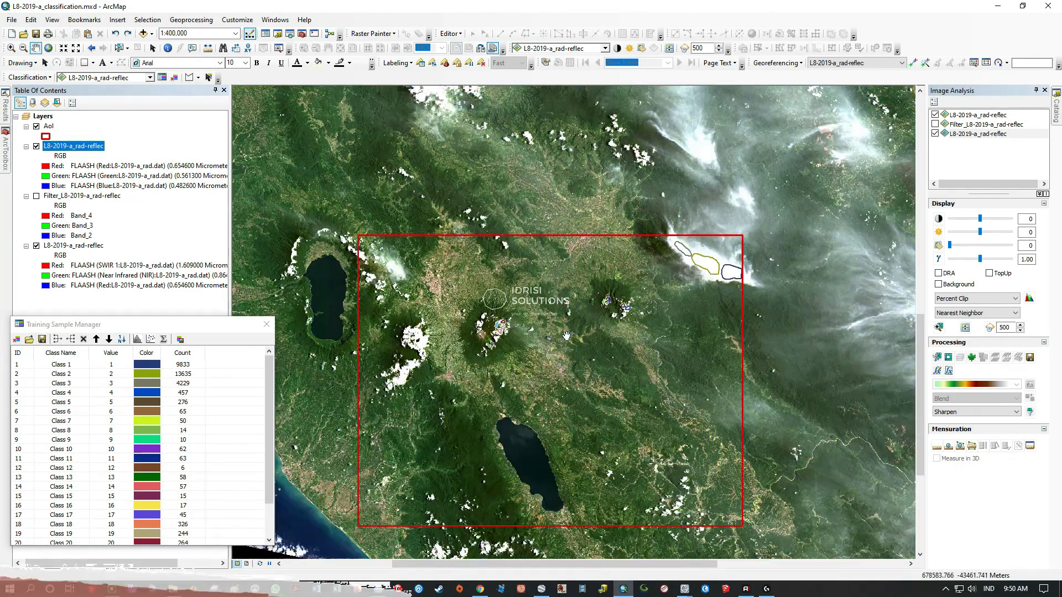
{"action": "scroll", "coordinate": [514, 224], "scroll_direction": "up", "scroll_amount": 6}
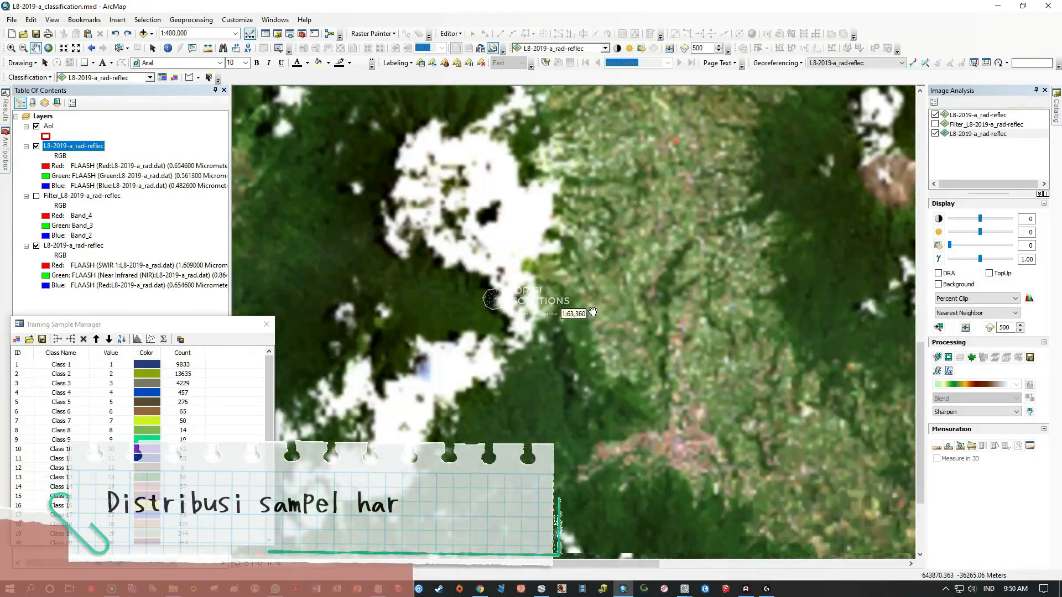
{"action": "scroll", "coordinate": [560, 328], "scroll_direction": "up", "scroll_amount": 2}
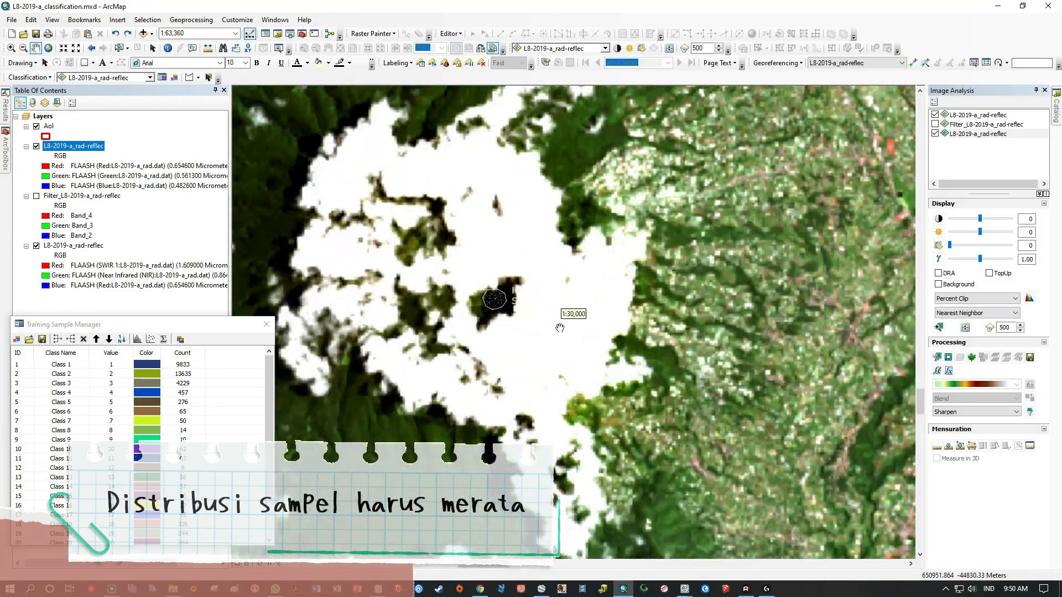
{"action": "left_click", "coordinate": [190, 78]}
{"action": "left_click", "coordinate": [613, 313]}
{"action": "left_click", "coordinate": [611, 298]}
{"action": "left_click", "coordinate": [578, 294]}
{"action": "left_click", "coordinate": [563, 297]}
{"action": "left_click", "coordinate": [537, 312]}
{"action": "double_click", "coordinate": [525, 356]}
Draw an elongated training sample polygon just north of the dark gap near the middle of the same cloud mass.
{"action": "left_click", "coordinate": [470, 275]}
{"action": "left_click", "coordinate": [489, 265]}
{"action": "left_click", "coordinate": [535, 262]}
{"action": "left_click", "coordinate": [546, 234]}
{"action": "left_click", "coordinate": [540, 223]}
{"action": "left_click", "coordinate": [486, 238]}
{"action": "double_click", "coordinate": [464, 262]}
Draw a wide training sample polygon across the northern part of the western cloud mass.
{"action": "left_click", "coordinate": [507, 179]}
{"action": "left_click", "coordinate": [488, 155]}
{"action": "left_click", "coordinate": [412, 178]}
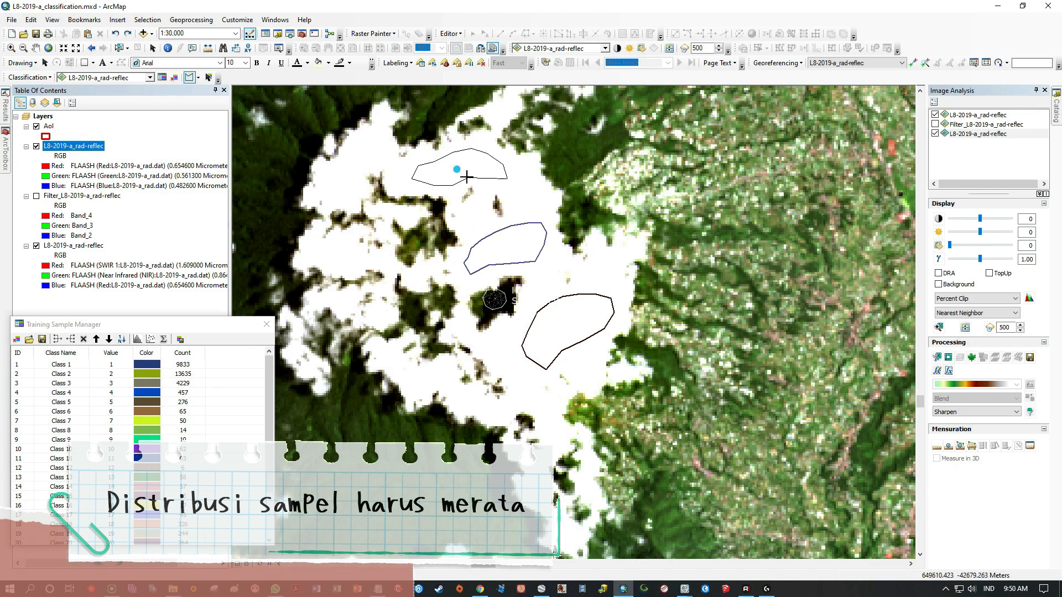
{"action": "double_click", "coordinate": [473, 174]}
Draw a narrow training sample polygon in the northwestern lobe of the cloud mass and a small one in its western lobe.
{"action": "left_click", "coordinate": [384, 163]}
{"action": "left_click", "coordinate": [365, 162]}
{"action": "left_click", "coordinate": [354, 189]}
{"action": "left_click", "coordinate": [338, 195]}
{"action": "left_click", "coordinate": [329, 176]}
{"action": "left_click", "coordinate": [357, 143]}
{"action": "double_click", "coordinate": [386, 151]}
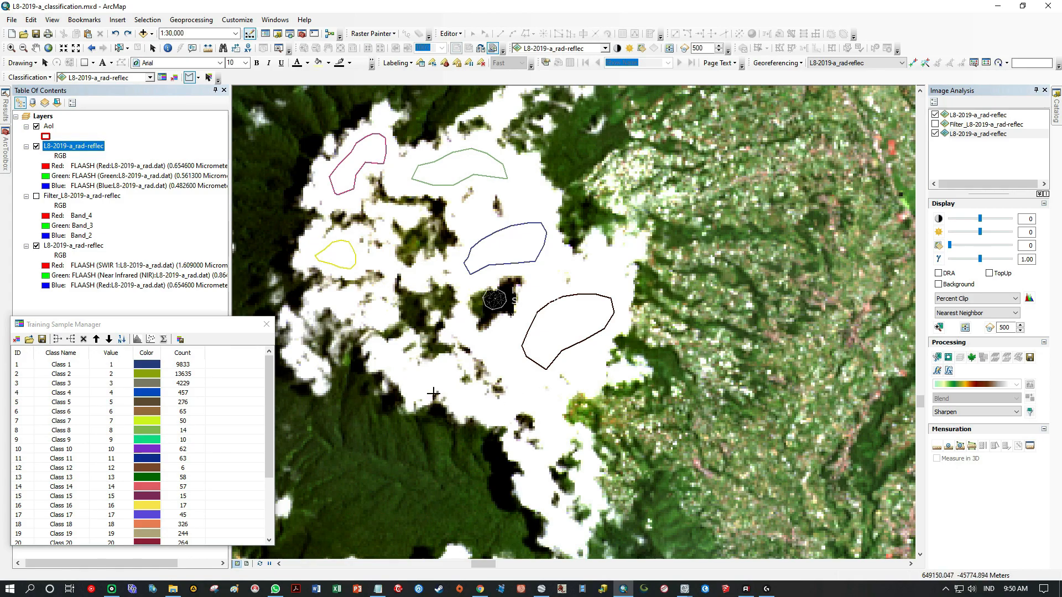
Draw two training sample polygons in the next cloud mass to the south, one east of the bluish patch and a crescent-shaped one southwest of it.
{"action": "left_click", "coordinate": [36, 48]}
{"action": "left_click_drag", "start_coordinate": [511, 520], "coordinate": [393, 300]}
{"action": "mouse_move", "coordinate": [299, 442]}
{"action": "left_mouse_down"}
{"action": "mouse_move", "coordinate": [544, 277]}
{"action": "mouse_move", "coordinate": [535, 230]}
{"action": "mouse_move", "coordinate": [507, 315]}
{"action": "mouse_move", "coordinate": [526, 320]}
{"action": "left_mouse_up"}
{"action": "scroll", "coordinate": [568, 310], "scroll_direction": "down", "scroll_amount": 1}
{"action": "left_click_drag", "start_coordinate": [450, 387], "coordinate": [351, 367]}
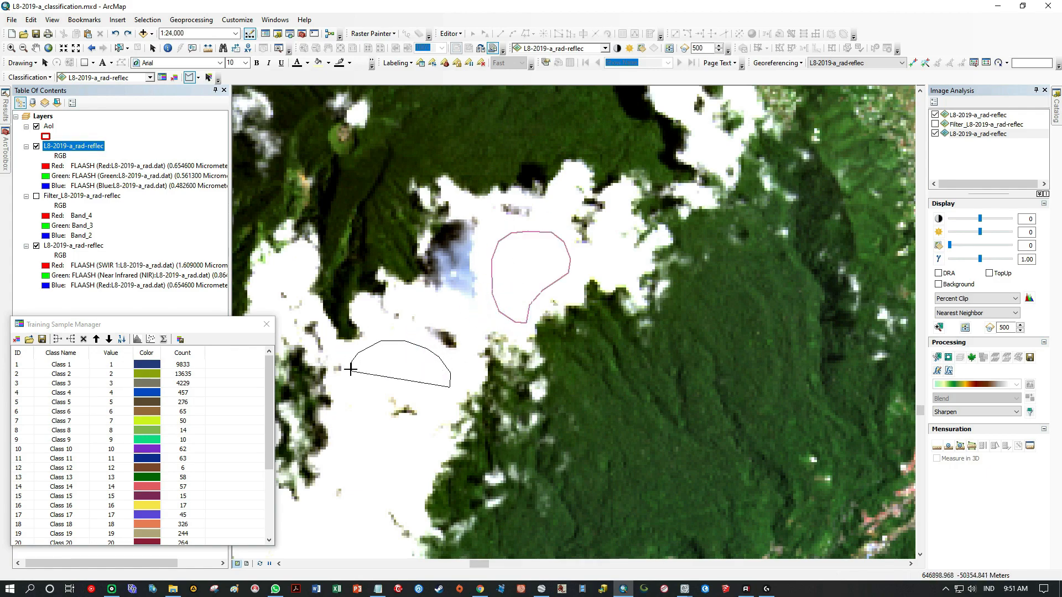
{"action": "left_click", "coordinate": [424, 400]}
{"action": "double_click", "coordinate": [442, 404]}
Draw an S-shaped training sample polygon in the southern cloud mass, directly south of the crescent-shaped sample.
{"action": "left_click", "coordinate": [36, 49]}
{"action": "left_click_drag", "start_coordinate": [318, 475], "coordinate": [502, 262]}
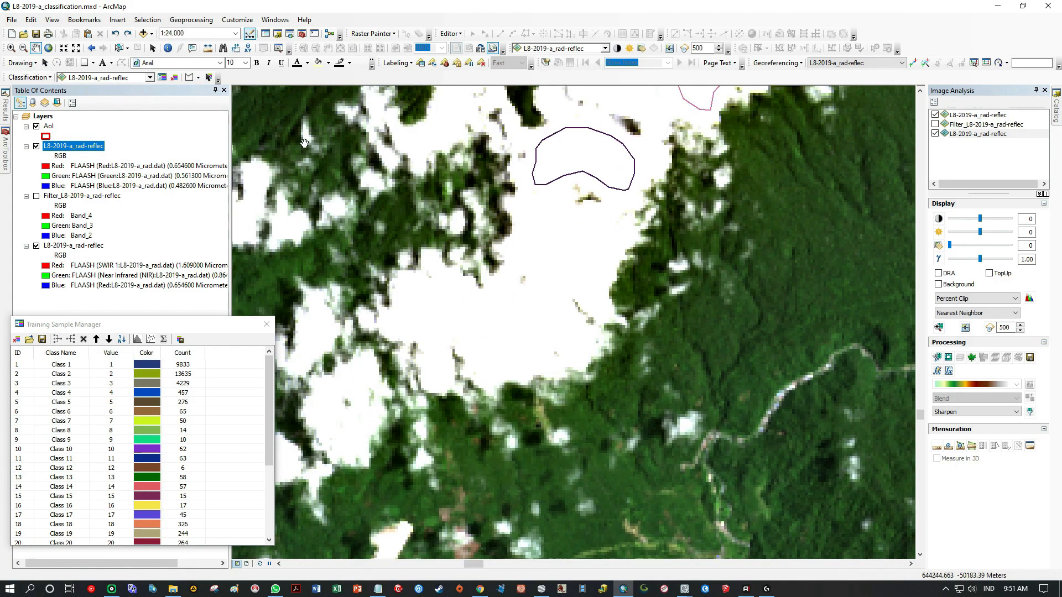
{"action": "mouse_move", "coordinate": [594, 270]}
{"action": "left_mouse_down"}
{"action": "mouse_move", "coordinate": [539, 335]}
{"action": "mouse_move", "coordinate": [527, 247]}
{"action": "left_mouse_up"}
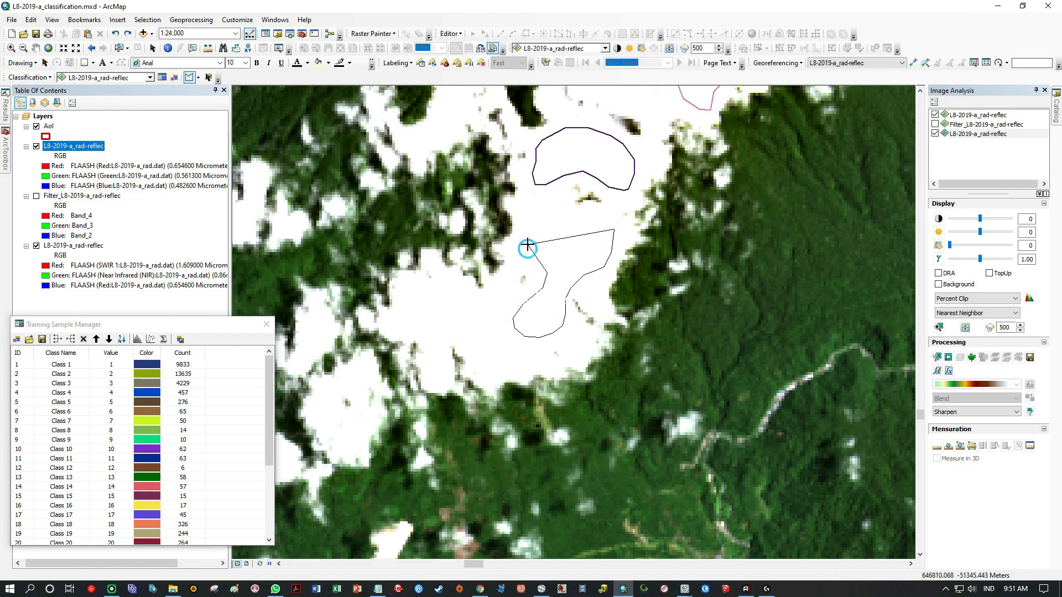
{"action": "left_click_drag", "start_coordinate": [603, 214], "coordinate": [604, 216]}
Draw an elongated training sample polygon across the southwestern lobe of the southern cloud mass.
{"action": "left_click_drag", "start_coordinate": [510, 350], "coordinate": [408, 326]}
{"action": "left_click", "coordinate": [493, 369]}
{"action": "left_click", "coordinate": [506, 367]}
{"action": "double_click", "coordinate": [519, 361]}
Draw a small training sample polygon in the cloud patch southwest of the southern cloud mass.
{"action": "left_click", "coordinate": [36, 48]}
{"action": "left_click_drag", "start_coordinate": [423, 288], "coordinate": [673, 81]}
{"action": "left_click_drag", "start_coordinate": [331, 303], "coordinate": [306, 452]}
{"action": "left_click", "coordinate": [189, 76]}
{"action": "left_click_drag", "start_coordinate": [560, 360], "coordinate": [532, 347]}
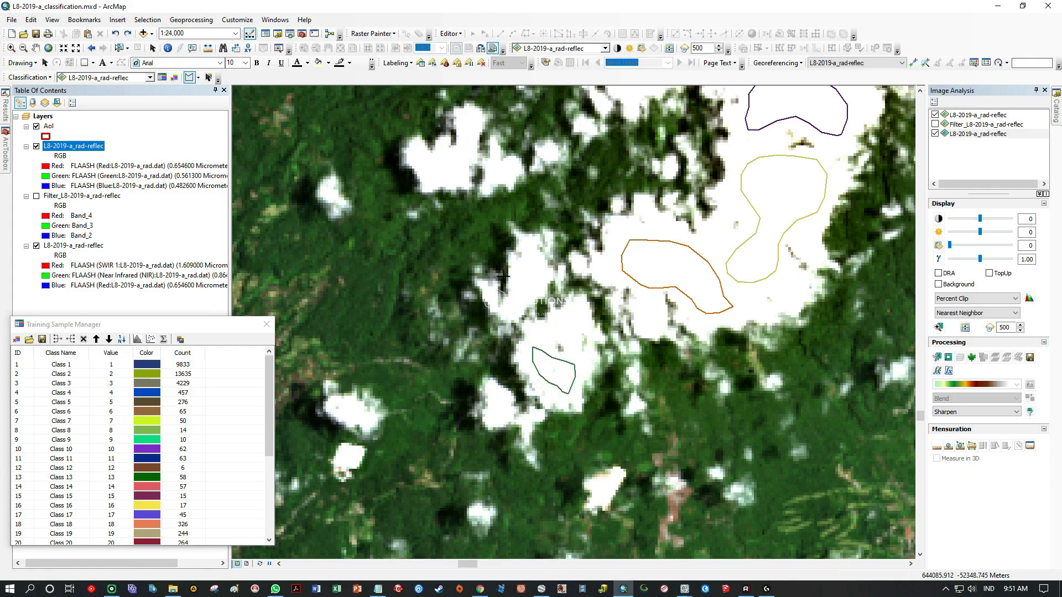
Draw a small training sample polygon in the separate cloud northwest of the previous sample.
{"action": "scroll", "coordinate": [422, 162], "scroll_direction": "up", "scroll_amount": 3}
{"action": "mouse_move", "coordinate": [410, 152]}
{"action": "left_mouse_down"}
{"action": "mouse_move", "coordinate": [498, 218]}
{"action": "mouse_move", "coordinate": [505, 137]}
{"action": "mouse_move", "coordinate": [438, 156]}
{"action": "left_mouse_up"}
{"action": "left_click_drag", "start_coordinate": [464, 281], "coordinate": [609, 205]}
{"action": "scroll", "coordinate": [647, 246], "scroll_direction": "down", "scroll_amount": 3}
Switch to ENVI and close its window to return to ArcMap.
{"action": "left_click", "coordinate": [685, 589]}
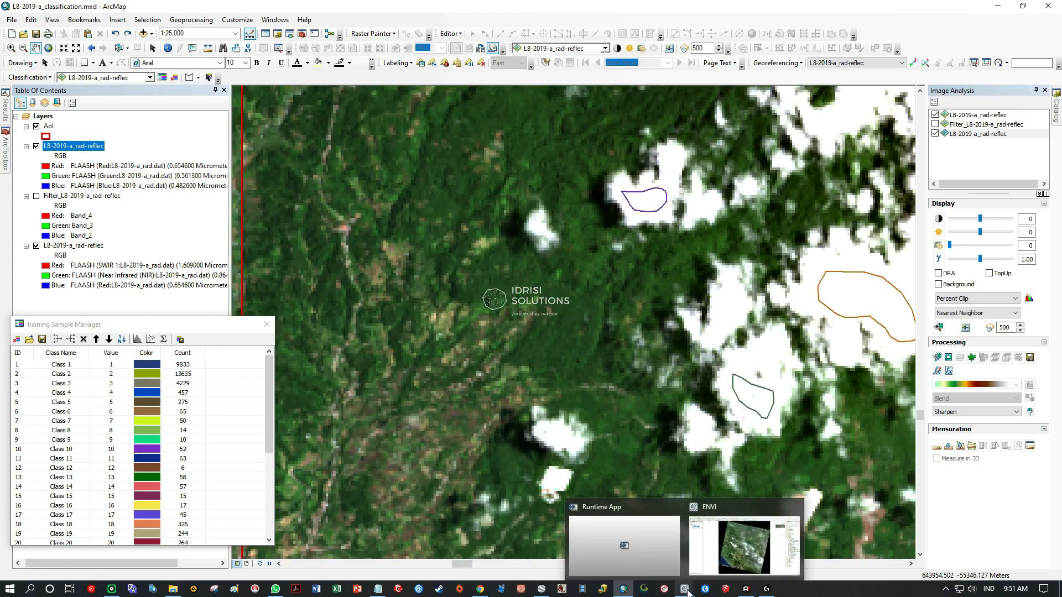
{"action": "left_click", "coordinate": [746, 546]}
{"action": "left_click", "coordinate": [1047, 5]}
{"action": "left_click", "coordinate": [531, 323]}
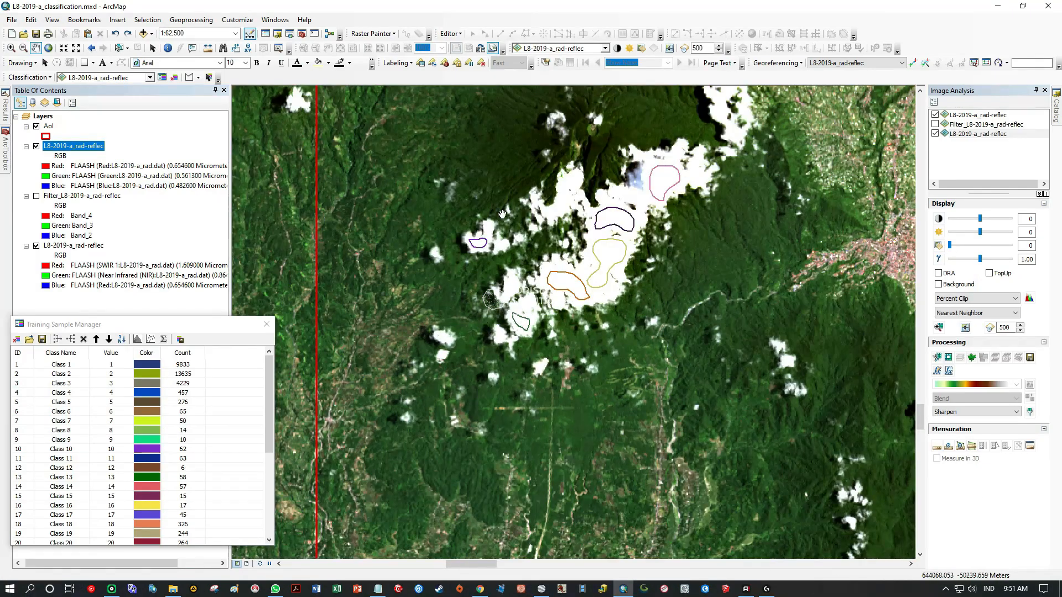
Draw a training sample polygon in the elongated cloud that crosses the northwestern part of the AoI's western boundary.
{"action": "left_click_drag", "start_coordinate": [502, 214], "coordinate": [442, 470]}
{"action": "left_click_drag", "start_coordinate": [376, 133], "coordinate": [516, 360]}
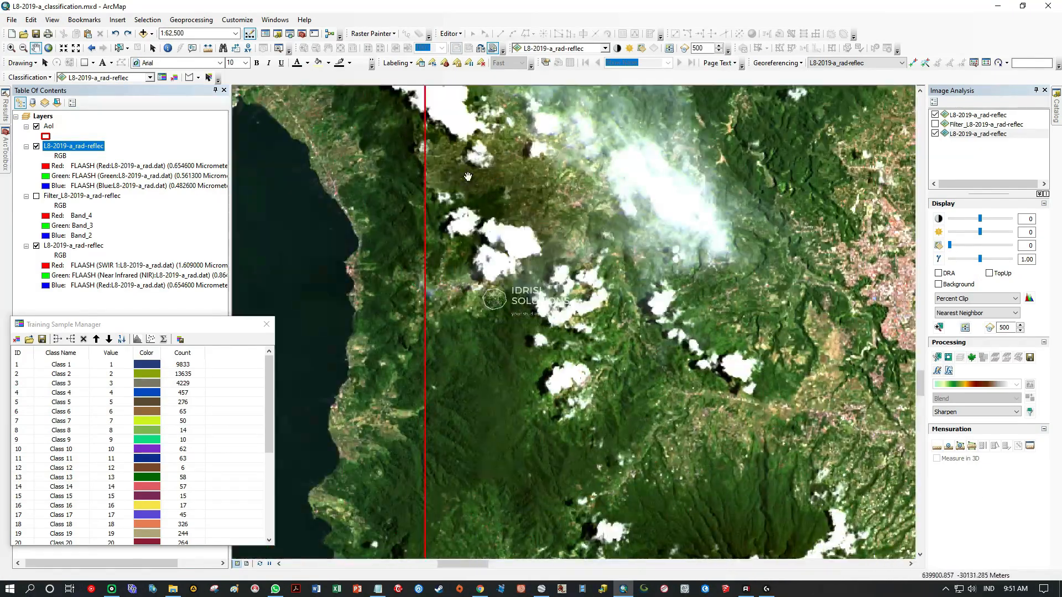
{"action": "left_click_drag", "start_coordinate": [452, 194], "coordinate": [416, 382]}
{"action": "scroll", "coordinate": [417, 289], "scroll_direction": "up", "scroll_amount": 4}
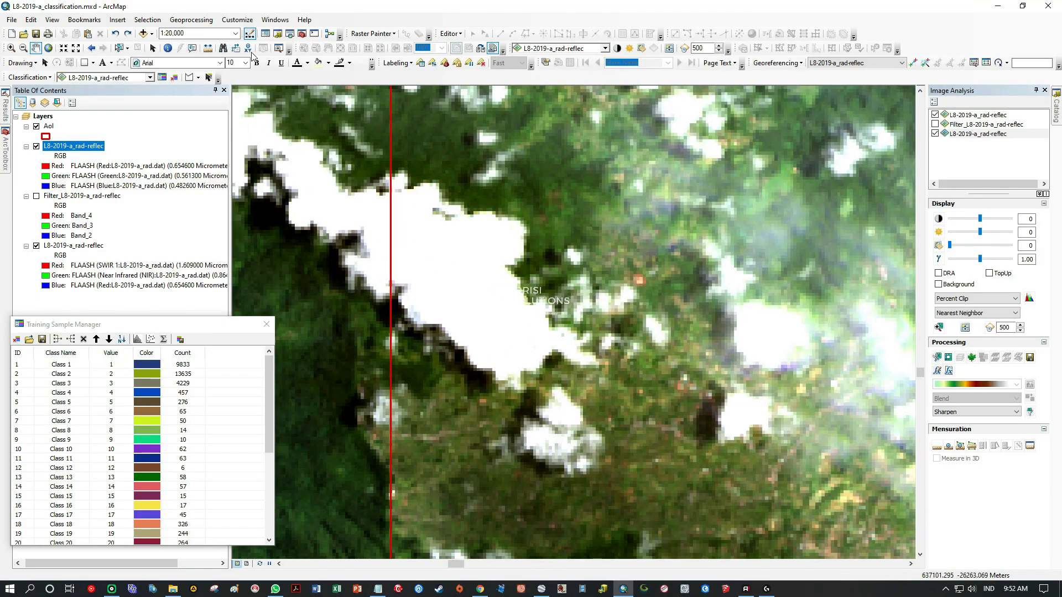
{"action": "mouse_move", "coordinate": [408, 213]}
{"action": "left_mouse_down"}
{"action": "mouse_move", "coordinate": [448, 303]}
{"action": "mouse_move", "coordinate": [509, 301]}
{"action": "mouse_move", "coordinate": [441, 227]}
{"action": "mouse_move", "coordinate": [412, 215]}
{"action": "left_mouse_up"}
Draw a small rounded training sample polygon in the compact cloud east of the elongated boundary cloud.
{"action": "left_click_drag", "start_coordinate": [686, 444], "coordinate": [501, 362]}
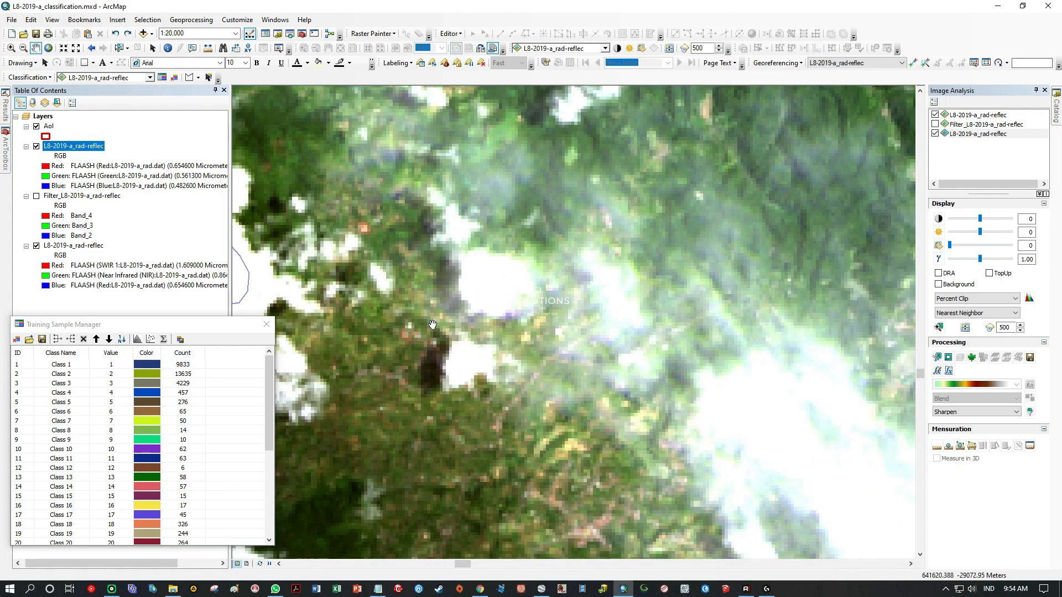
{"action": "mouse_move", "coordinate": [474, 288]}
{"action": "left_mouse_down"}
{"action": "mouse_move", "coordinate": [490, 272]}
{"action": "mouse_move", "coordinate": [473, 288]}
{"action": "left_mouse_up"}
{"action": "scroll", "coordinate": [489, 262], "scroll_direction": "up", "scroll_amount": 4}
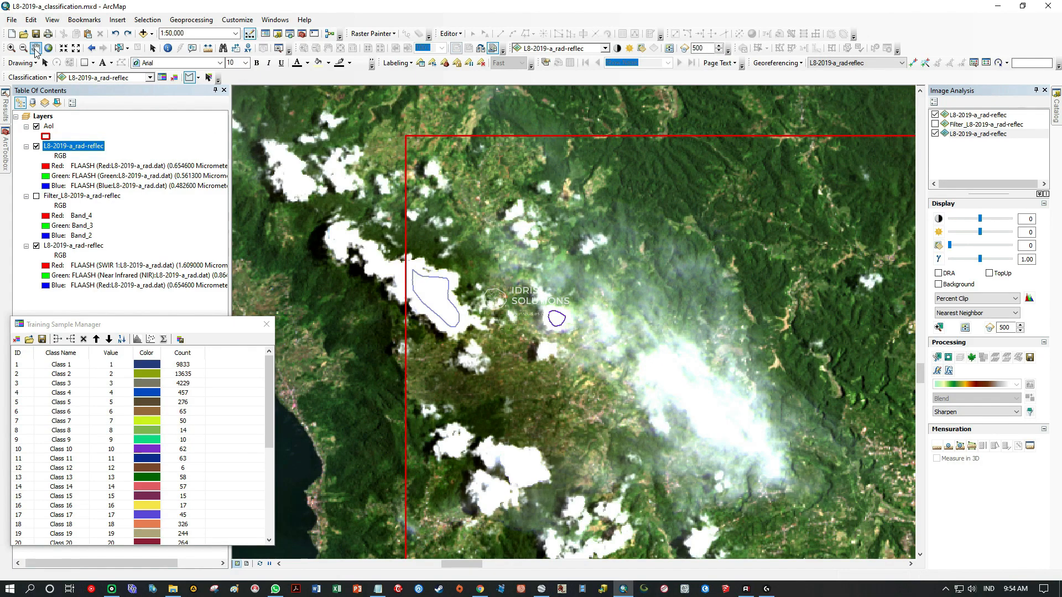
Draw a long, narrow training sample polygon along the bright core of the hazy diagonal cloud to the southeast.
{"action": "left_click", "coordinate": [36, 51]}
{"action": "left_click_drag", "start_coordinate": [730, 392], "coordinate": [542, 189]}
{"action": "left_click_drag", "start_coordinate": [543, 190], "coordinate": [656, 354]}
{"action": "scroll", "coordinate": [508, 321], "scroll_direction": "down", "scroll_amount": 2}
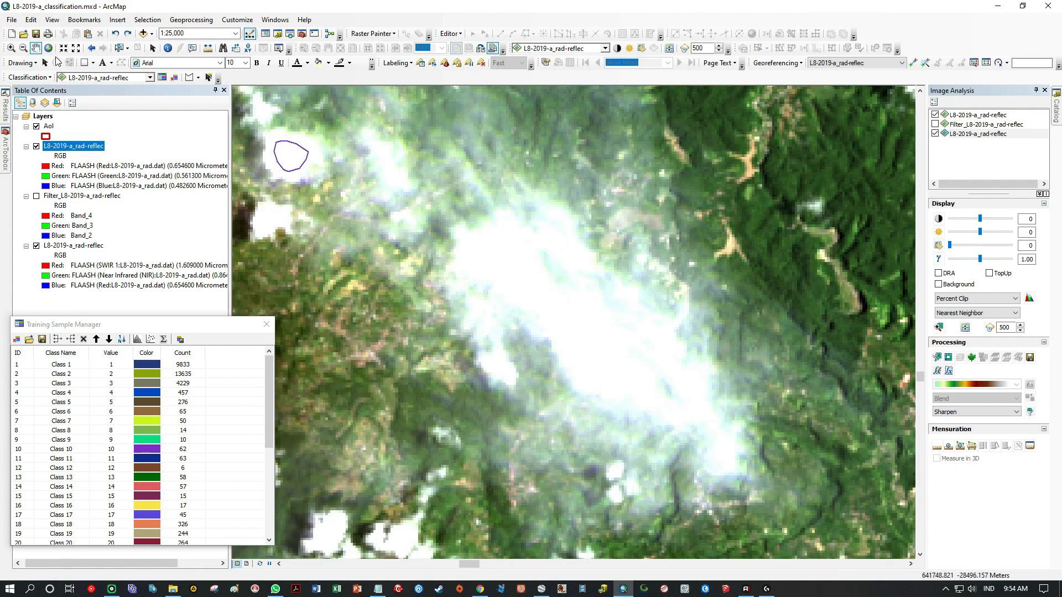
{"action": "left_click", "coordinate": [188, 78]}
{"action": "mouse_move", "coordinate": [621, 335]}
{"action": "left_mouse_down"}
{"action": "mouse_move", "coordinate": [552, 296]}
{"action": "mouse_move", "coordinate": [495, 241]}
{"action": "mouse_move", "coordinate": [476, 266]}
{"action": "mouse_move", "coordinate": [530, 304]}
{"action": "left_mouse_up"}
{"action": "mouse_move", "coordinate": [577, 340]}
{"action": "left_mouse_down"}
{"action": "mouse_move", "coordinate": [604, 378]}
{"action": "mouse_move", "coordinate": [636, 381]}
{"action": "left_mouse_up"}
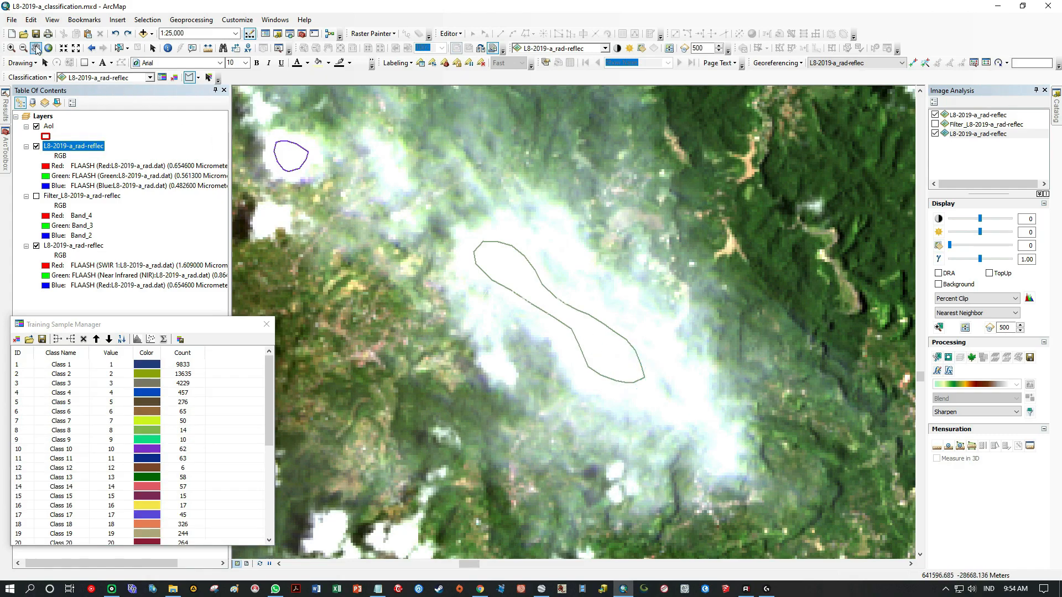
Draw training sample polygons in the eastern and western clouds of the cluster near the AoI boundary, southwest of the hazy cloud.
{"action": "left_click", "coordinate": [37, 49]}
{"action": "left_click_drag", "start_coordinate": [443, 443], "coordinate": [566, 153]}
{"action": "left_click_drag", "start_coordinate": [437, 276], "coordinate": [662, 336]}
{"action": "left_click_drag", "start_coordinate": [531, 249], "coordinate": [517, 367]}
{"action": "left_click", "coordinate": [190, 77]}
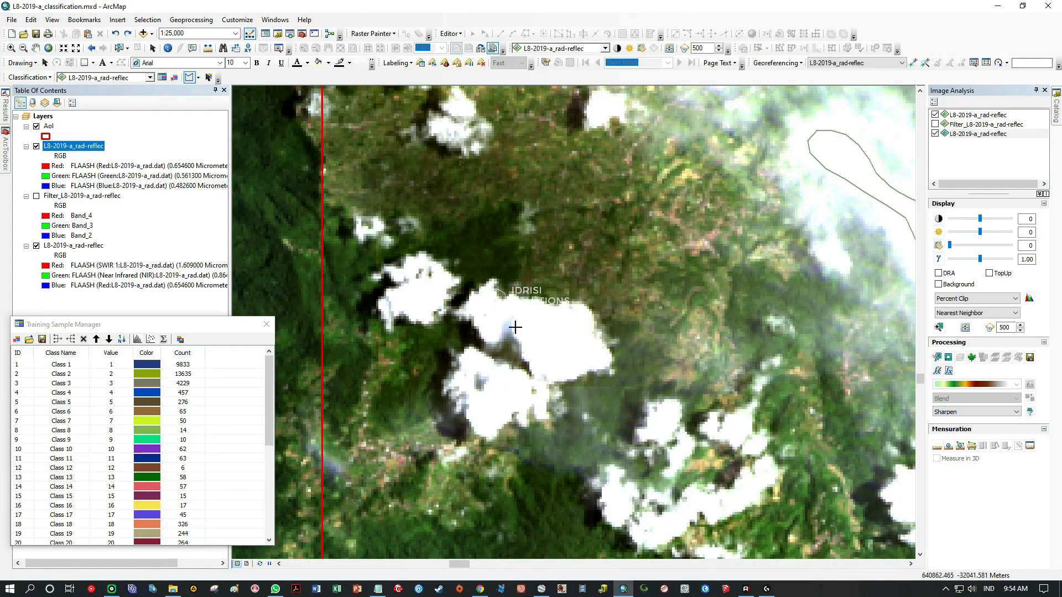
{"action": "left_click_drag", "start_coordinate": [532, 321], "coordinate": [533, 318]}
{"action": "left_click_drag", "start_coordinate": [426, 304], "coordinate": [420, 291]}
Draw a small training sample polygon in the southern cloud of the same boundary cluster.
{"action": "left_click", "coordinate": [506, 392]}
{"action": "left_click", "coordinate": [498, 389]}
{"action": "left_click", "coordinate": [484, 400]}
{"action": "double_click", "coordinate": [479, 411]}
Draw a small training sample polygon in the southern part of the arc-shaped cloud southeast of the boundary cluster.
{"action": "left_click", "coordinate": [37, 48]}
{"action": "mouse_move", "coordinate": [639, 488]}
{"action": "left_mouse_down"}
{"action": "mouse_move", "coordinate": [551, 308]}
{"action": "mouse_move", "coordinate": [456, 291]}
{"action": "left_mouse_up"}
{"action": "left_click", "coordinate": [189, 77]}
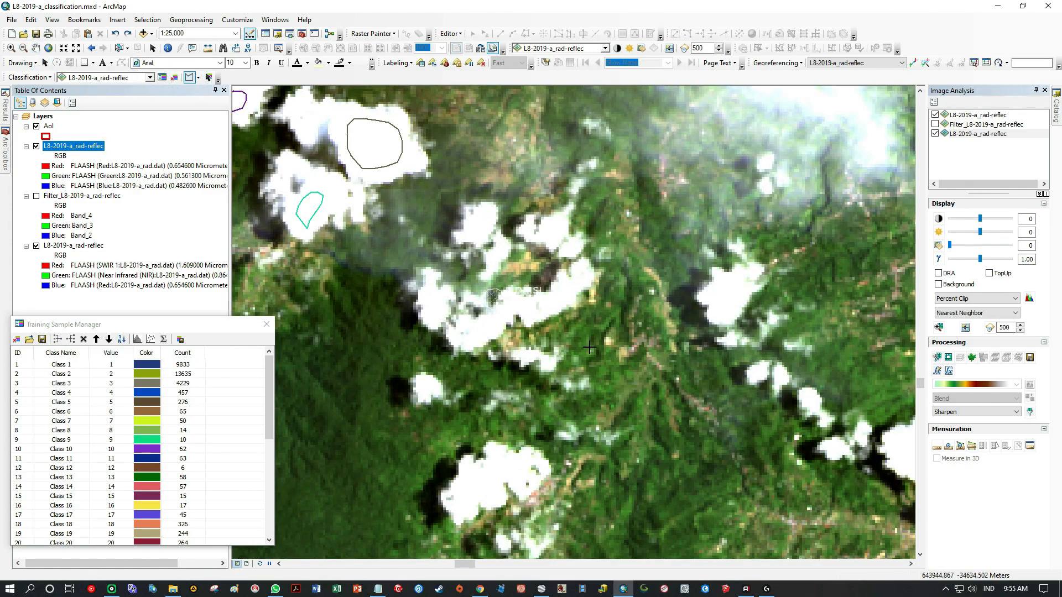
{"action": "scroll", "coordinate": [520, 304], "scroll_direction": "up", "scroll_amount": 2}
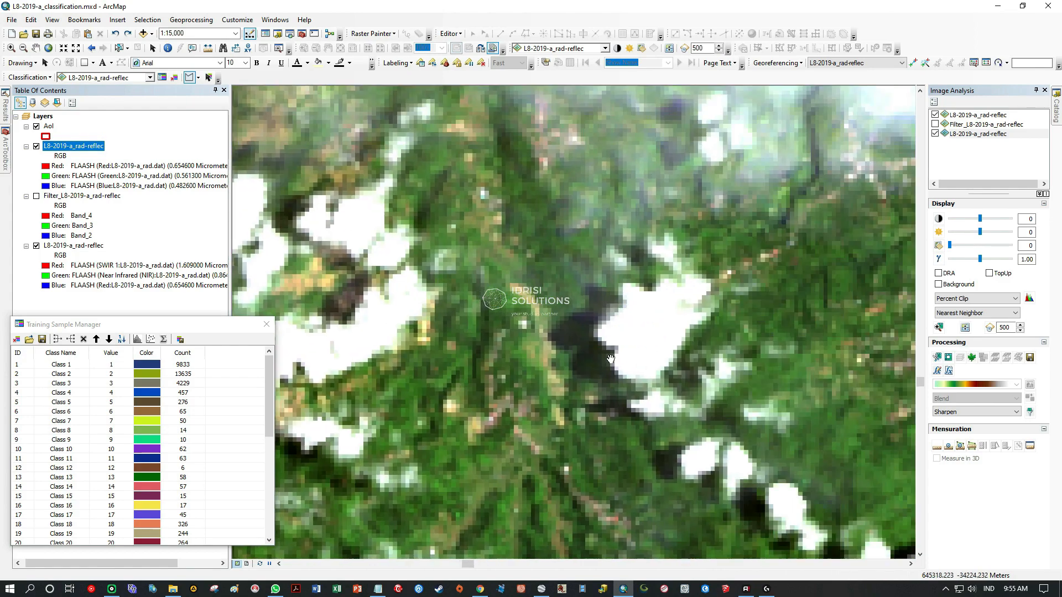
Draw training sample polygons in the isolated cloud east of the arc-shaped cloud and in the larger cloud farther southeast.
{"action": "left_click", "coordinate": [514, 372]}
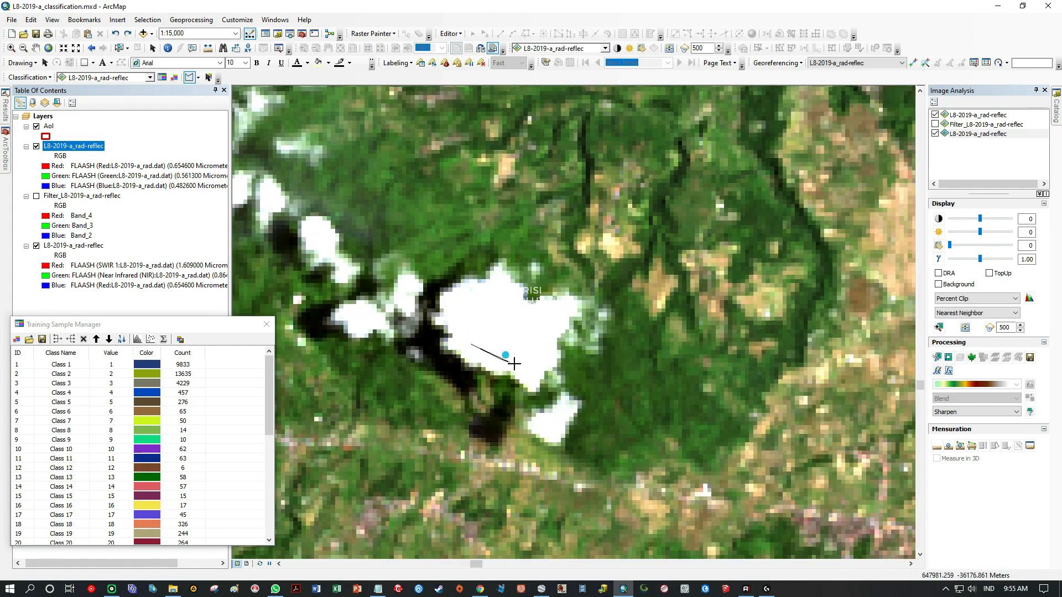
{"action": "left_click", "coordinate": [463, 340]}
{"action": "left_click", "coordinate": [481, 299]}
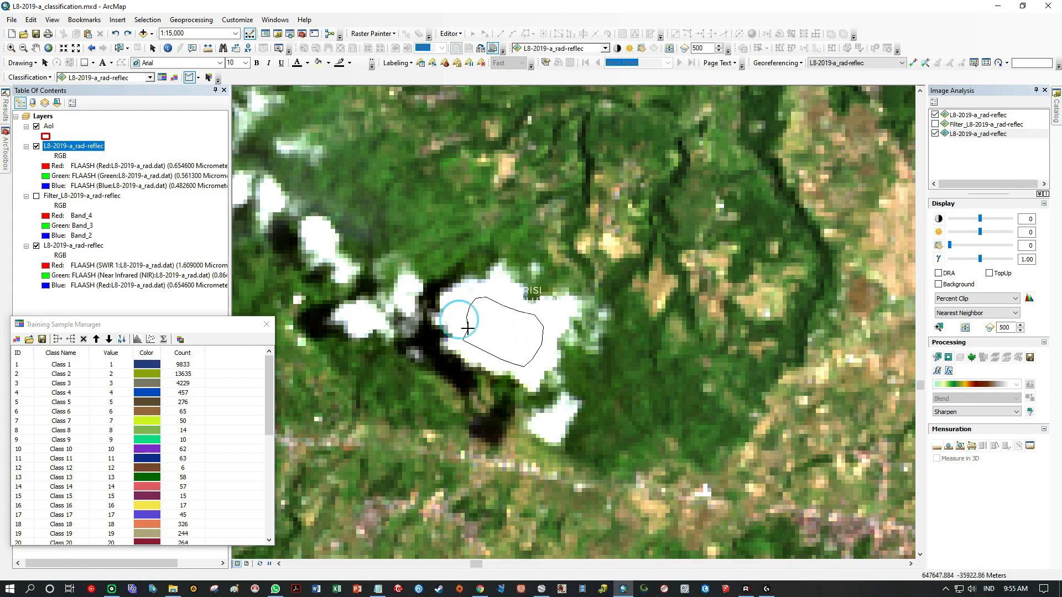
{"action": "double_click", "coordinate": [467, 324]}
Draw a training sample polygon in the small cloud northwest of the large western cloud mass.
{"action": "left_click_drag", "start_coordinate": [543, 425], "coordinate": [444, 258]}
{"action": "left_click_drag", "start_coordinate": [293, 381], "coordinate": [437, 308]}
{"action": "scroll", "coordinate": [548, 279], "scroll_direction": "down", "scroll_amount": 2}
{"action": "scroll", "coordinate": [549, 280], "scroll_direction": "up", "scroll_amount": 3}
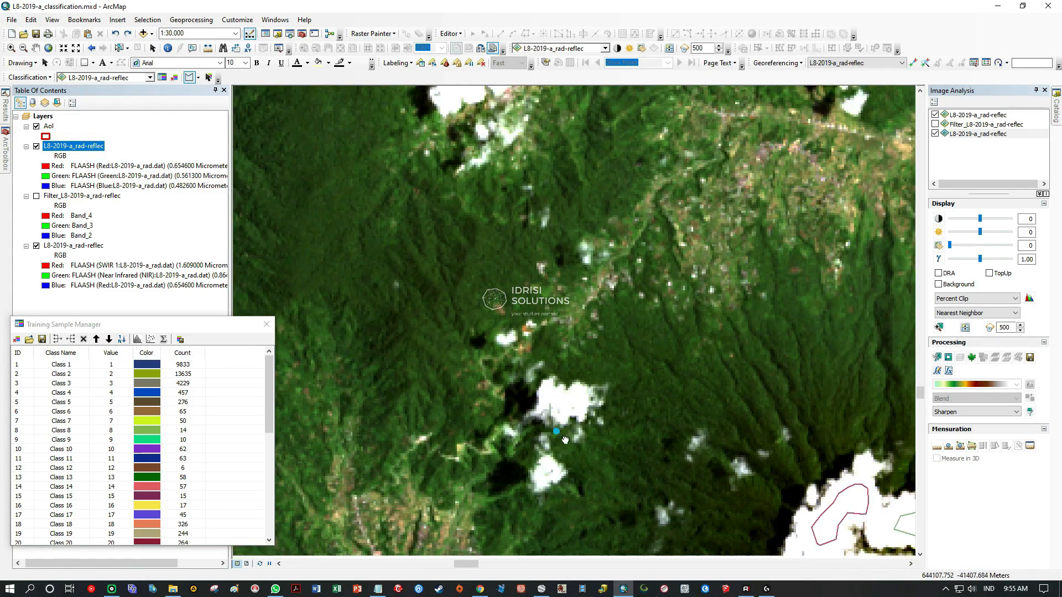
{"action": "mouse_move", "coordinate": [502, 247]}
{"action": "left_mouse_down"}
{"action": "mouse_move", "coordinate": [545, 227]}
{"action": "mouse_move", "coordinate": [489, 198]}
{"action": "left_mouse_up"}
{"action": "double_click", "coordinate": [630, 241]}
{"action": "scroll", "coordinate": [581, 304], "scroll_direction": "down", "scroll_amount": 4}
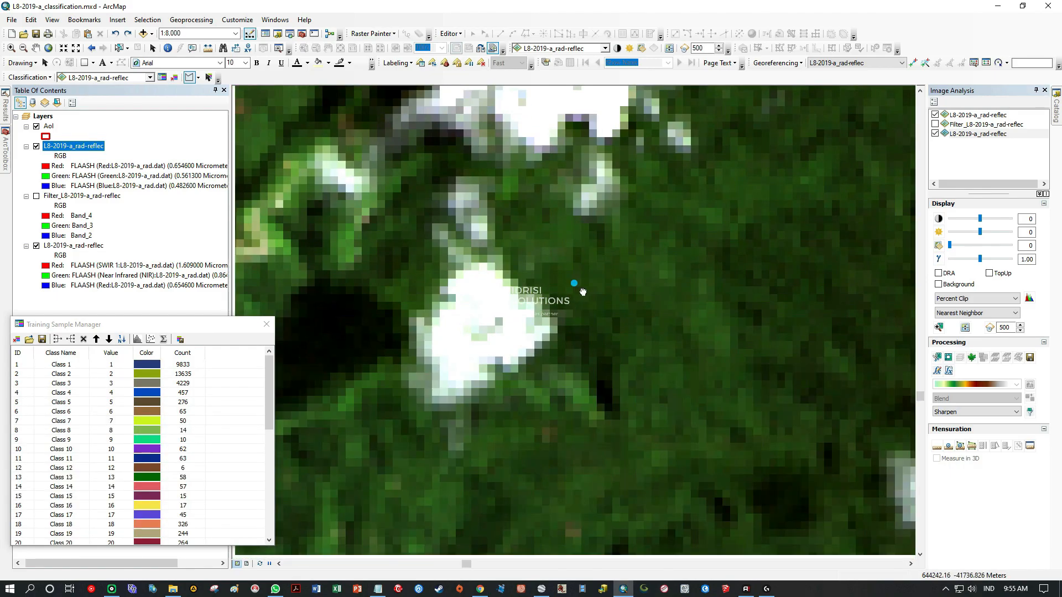
Draw training sample polygons in the two clouds just inside the AoI's northern boundary.
{"action": "scroll", "coordinate": [593, 309], "scroll_direction": "down", "scroll_amount": 5}
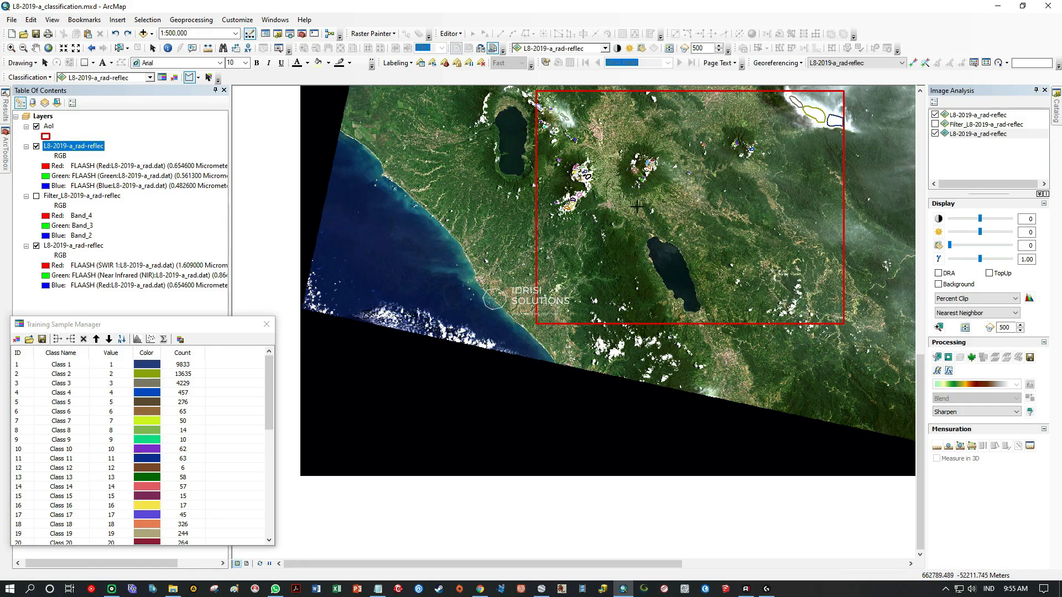
{"action": "scroll", "coordinate": [602, 248], "scroll_direction": "up", "scroll_amount": 3}
{"action": "left_click_drag", "start_coordinate": [620, 135], "coordinate": [554, 365]}
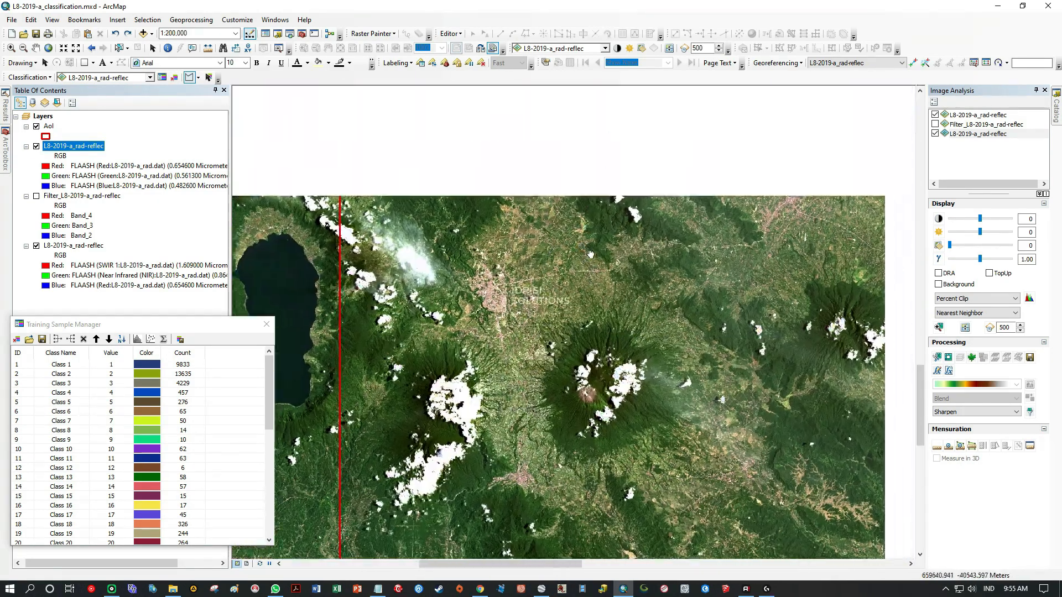
{"action": "scroll", "coordinate": [622, 271], "scroll_direction": "up", "scroll_amount": 8}
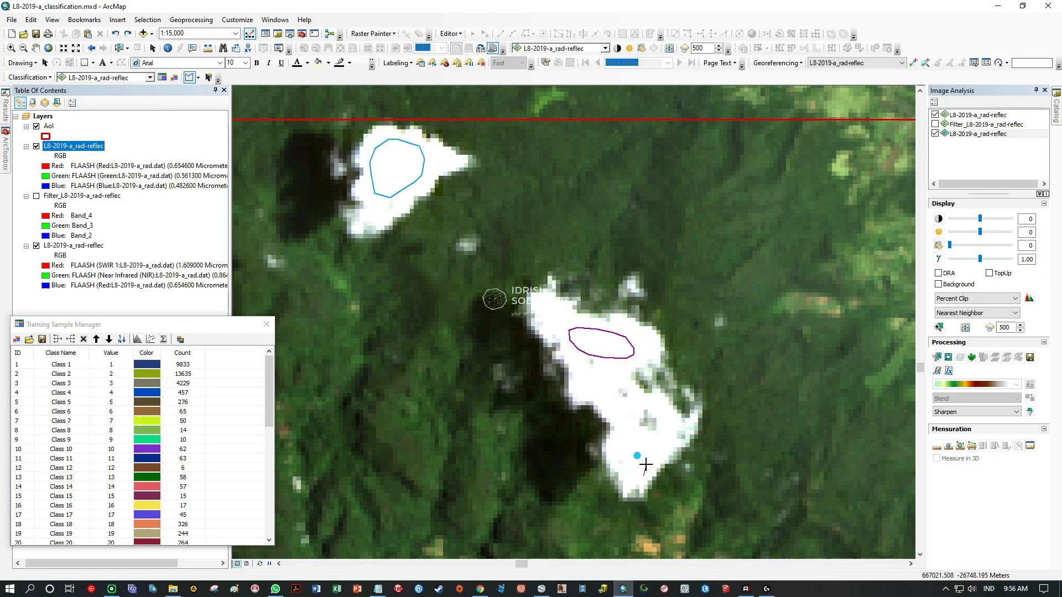
Draw a training sample polygon inside the isolated cloud east of the volcanic crater.
{"action": "scroll", "coordinate": [625, 452], "scroll_direction": "down", "scroll_amount": 5}
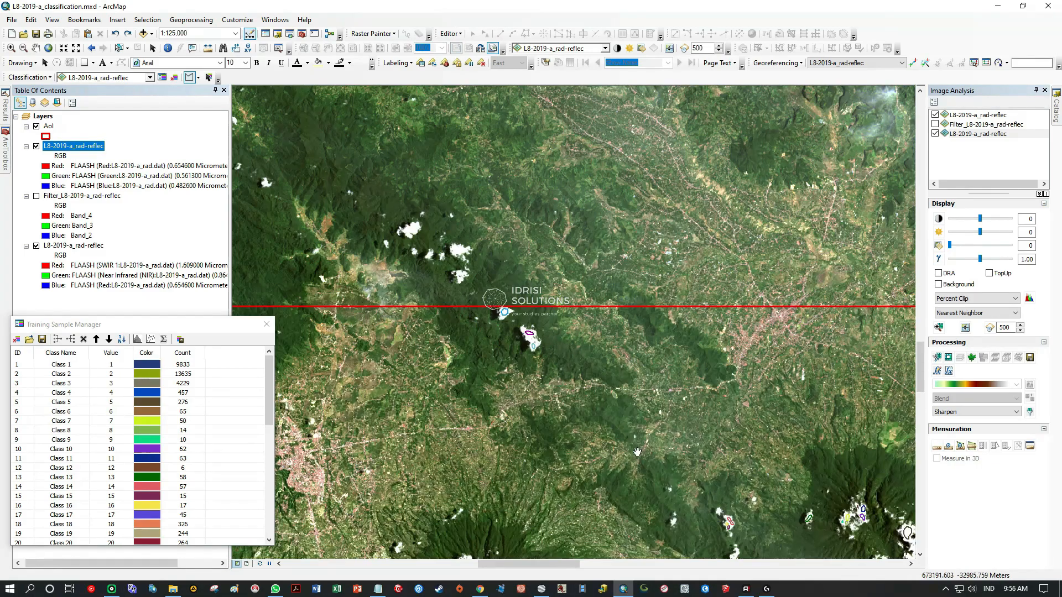
{"action": "scroll", "coordinate": [521, 359], "scroll_direction": "up", "scroll_amount": 10}
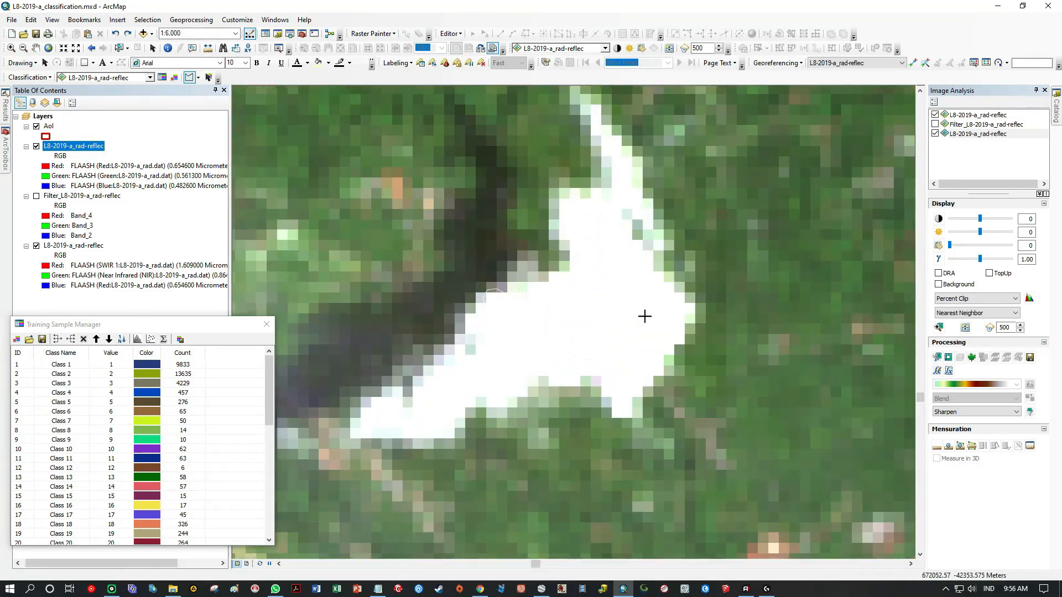
{"action": "scroll", "coordinate": [614, 270], "scroll_direction": "down", "scroll_amount": 5}
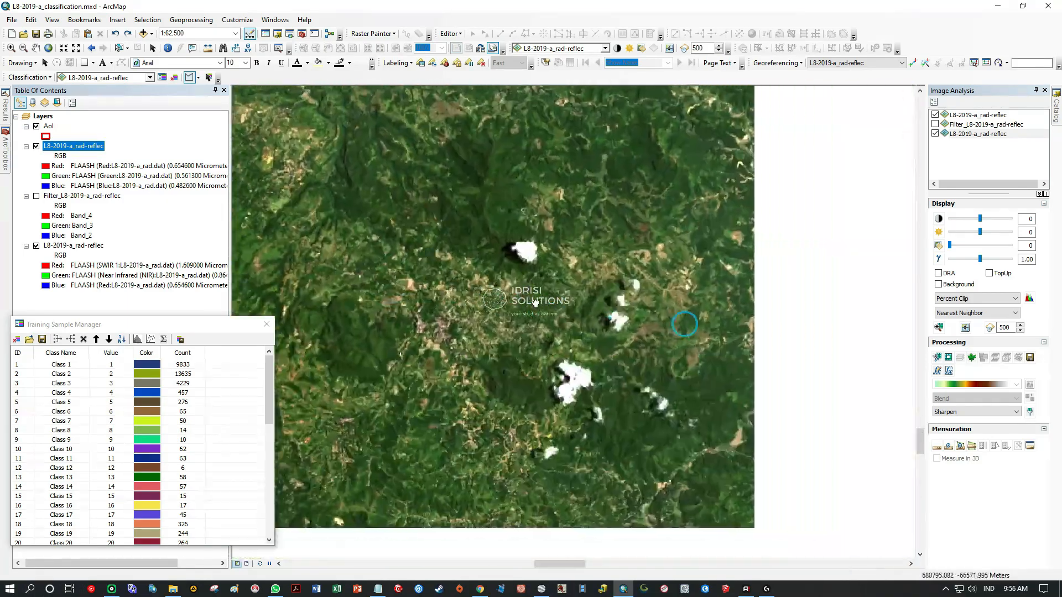
Draw a small compact training sample polygon in another unsampled cloud within the AoI.
{"action": "scroll", "coordinate": [529, 255], "scroll_direction": "up", "scroll_amount": 5}
{"action": "left_click", "coordinate": [548, 233]}
{"action": "left_click", "coordinate": [519, 222]}
{"action": "left_click", "coordinate": [498, 229]}
{"action": "left_click", "coordinate": [509, 254]}
{"action": "double_click", "coordinate": [528, 264]}
{"action": "scroll", "coordinate": [619, 309], "scroll_direction": "down", "scroll_amount": 5}
{"action": "scroll", "coordinate": [619, 309], "scroll_direction": "down", "scroll_amount": 3}
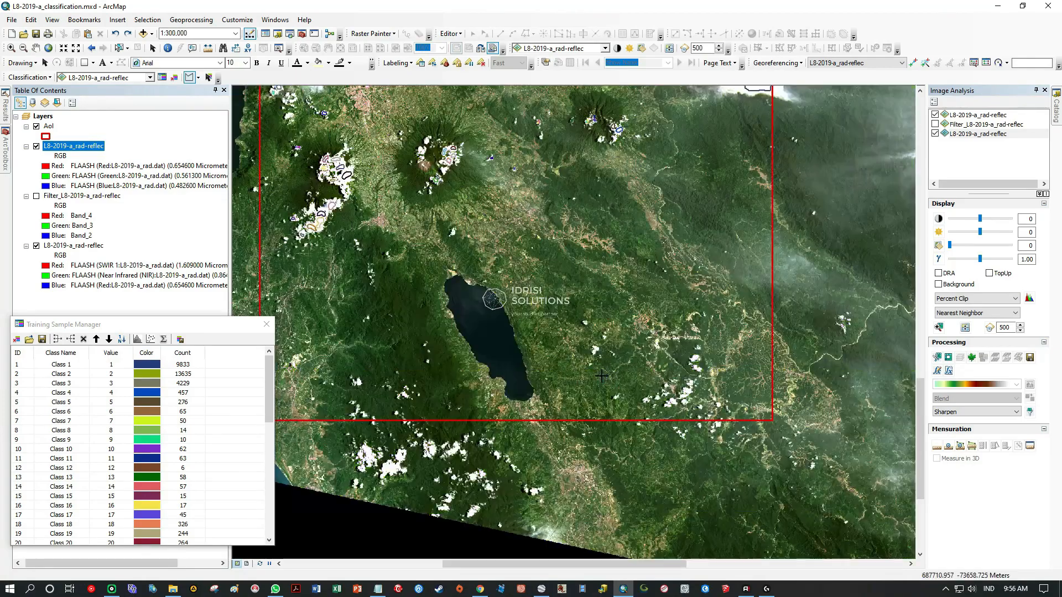
Draw training sample polygons in the cloud cluster near the AoI's southeastern corner, including an elongated one and a small compact one.
{"action": "left_click_drag", "start_coordinate": [714, 390], "coordinate": [574, 383]}
{"action": "scroll", "coordinate": [574, 383], "scroll_direction": "up", "scroll_amount": 4}
{"action": "scroll", "coordinate": [561, 343], "scroll_direction": "up", "scroll_amount": 1}
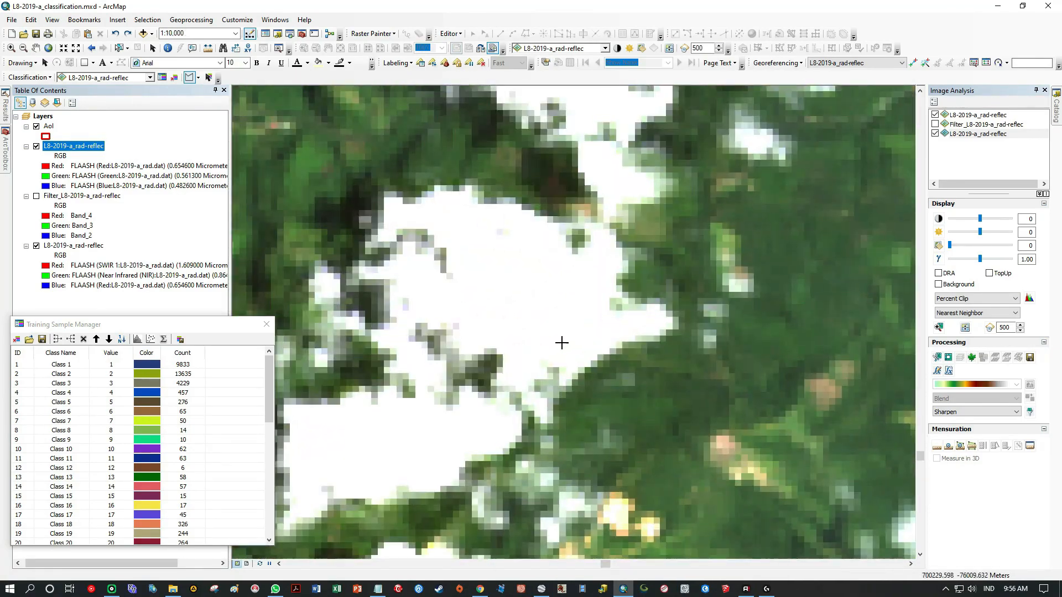
{"action": "double_click", "coordinate": [549, 344]}
{"action": "left_click_drag", "start_coordinate": [420, 382], "coordinate": [617, 210]}
{"action": "left_click", "coordinate": [665, 271]}
{"action": "left_click", "coordinate": [640, 282]}
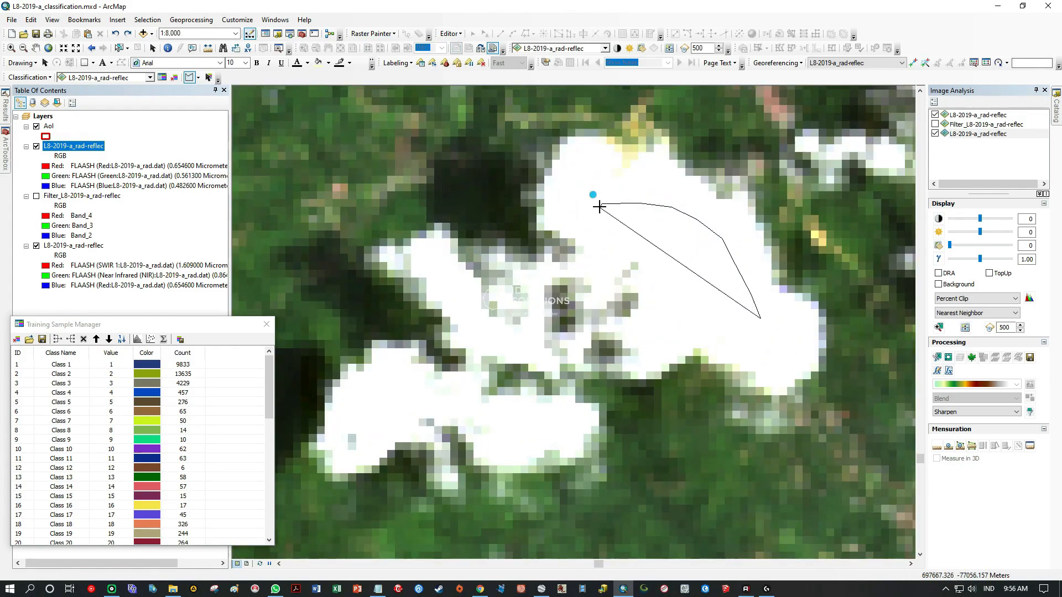
{"action": "double_click", "coordinate": [382, 423]}
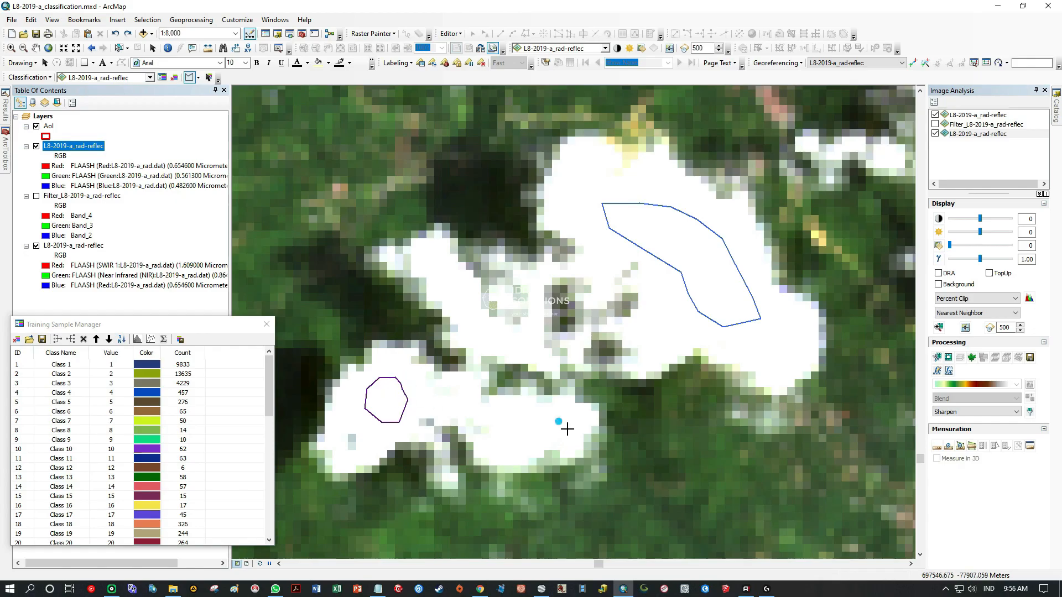
Draw an oval training sample polygon inside the isolated round cloud near the AoI's southeastern corner.
{"action": "scroll", "coordinate": [515, 326], "scroll_direction": "down", "scroll_amount": 5}
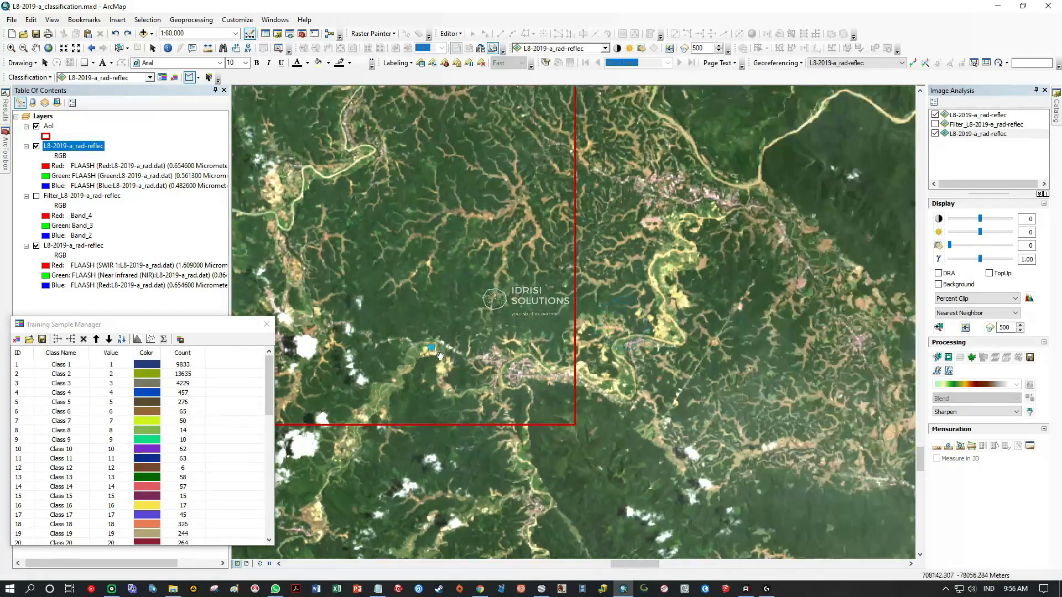
{"action": "scroll", "coordinate": [515, 317], "scroll_direction": "up", "scroll_amount": 3}
{"action": "scroll", "coordinate": [515, 317], "scroll_direction": "up", "scroll_amount": 1}
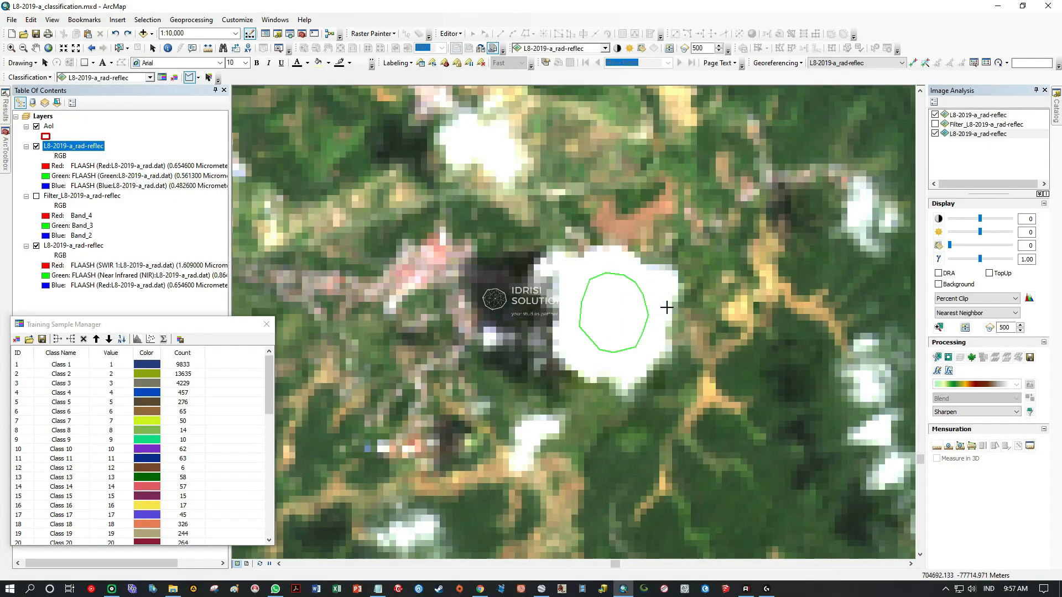
{"action": "scroll", "coordinate": [666, 308], "scroll_direction": "down", "scroll_amount": 6}
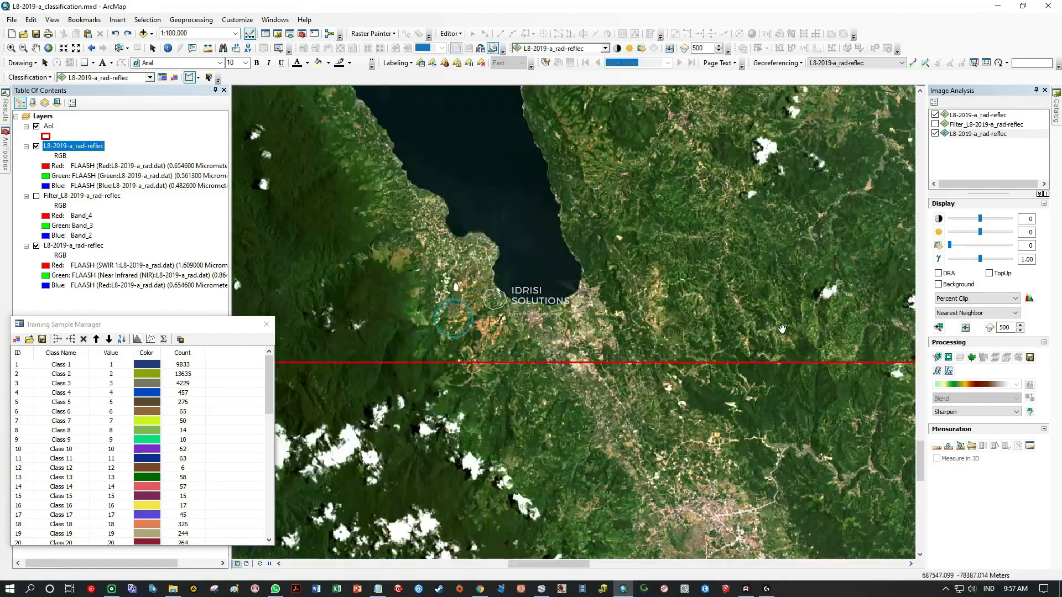
Draw a training sample polygon in a small unsampled cloud in the southern part of the AoI.
{"action": "left_click_drag", "start_coordinate": [454, 318], "coordinate": [824, 328]}
{"action": "scroll", "coordinate": [544, 300], "scroll_direction": "up", "scroll_amount": 5}
{"action": "left_click", "coordinate": [508, 261]}
{"action": "left_click", "coordinate": [505, 247]}
{"action": "left_click", "coordinate": [495, 238]}
{"action": "left_click", "coordinate": [479, 242]}
{"action": "left_click", "coordinate": [477, 286]}
{"action": "double_click", "coordinate": [480, 298]}
Draw a compact training sample polygon in a neighbouring small cloud farther south within the AoI.
{"action": "mouse_move", "coordinate": [650, 384]}
{"action": "left_mouse_down"}
{"action": "mouse_move", "coordinate": [621, 280]}
{"action": "mouse_move", "coordinate": [608, 160]}
{"action": "left_mouse_up"}
{"action": "left_click_drag", "start_coordinate": [545, 470], "coordinate": [668, 242]}
{"action": "left_click", "coordinate": [681, 330]}
{"action": "left_click", "coordinate": [651, 333]}
{"action": "left_click", "coordinate": [652, 314]}
{"action": "double_click", "coordinate": [679, 322]}
Draw a training sample polygon in the small isolated cloud just inside the AoI's southern boundary.
{"action": "left_click_drag", "start_coordinate": [796, 332], "coordinate": [480, 326]}
{"action": "mouse_move", "coordinate": [786, 273]}
{"action": "left_mouse_down"}
{"action": "mouse_move", "coordinate": [635, 270]}
{"action": "mouse_move", "coordinate": [529, 296]}
{"action": "left_mouse_up"}
{"action": "left_click", "coordinate": [547, 312]}
{"action": "left_click", "coordinate": [571, 315]}
{"action": "left_click", "coordinate": [579, 296]}
{"action": "left_click", "coordinate": [567, 287]}
{"action": "double_click", "coordinate": [559, 301]}
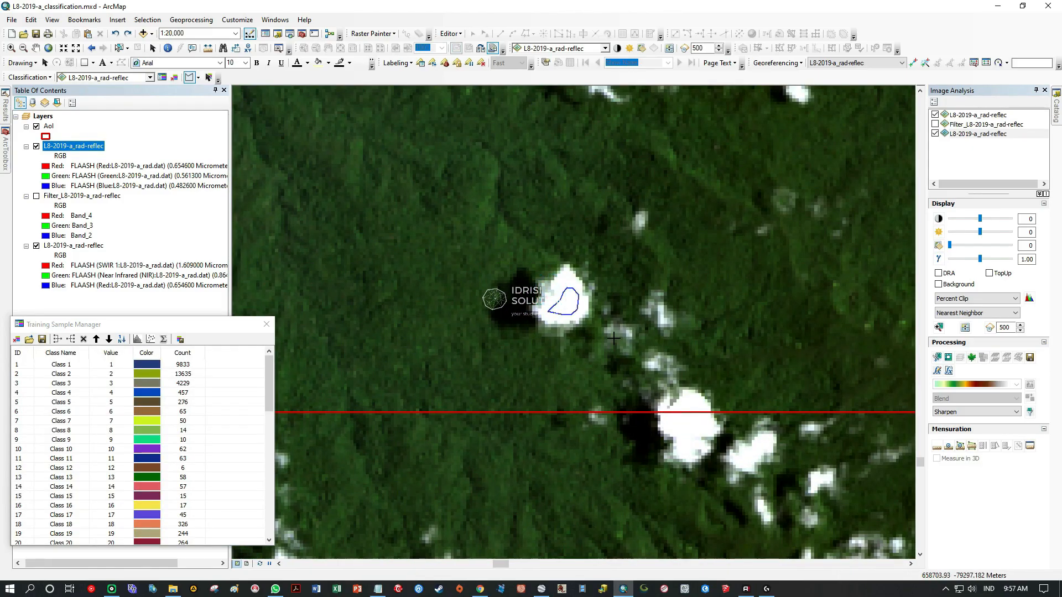
Bring the whole AoI into view and move the Training Sample Manager clear of it.
{"action": "scroll", "coordinate": [603, 331], "scroll_direction": "down", "scroll_amount": 7}
{"action": "left_click_drag", "start_coordinate": [417, 318], "coordinate": [264, 508]}
{"action": "left_click_drag", "start_coordinate": [599, 422], "coordinate": [527, 344]}
{"action": "left_click_drag", "start_coordinate": [526, 345], "coordinate": [606, 327]}
{"action": "left_click_drag", "start_coordinate": [197, 327], "coordinate": [252, 143]}
{"action": "mouse_move", "coordinate": [325, 183]}
{"action": "left_mouse_down"}
{"action": "mouse_move", "coordinate": [336, 322]}
{"action": "mouse_move", "coordinate": [324, 176]}
{"action": "left_mouse_up"}
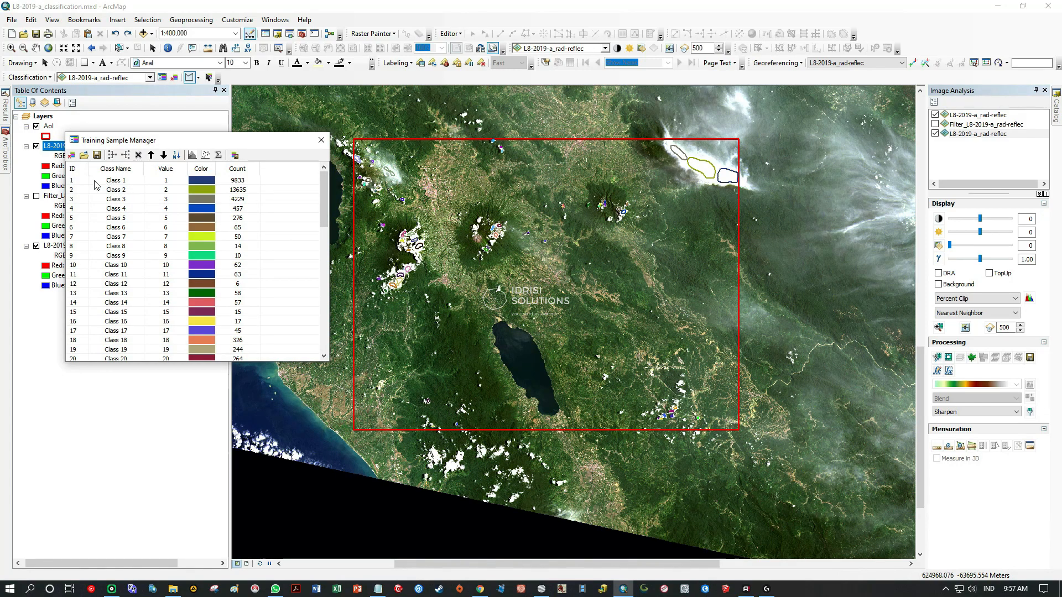
Merge all cloud training samples, Class 1 to Class 61, into a single class.
{"action": "left_click", "coordinate": [78, 181]}
{"action": "scroll", "coordinate": [83, 205], "scroll_direction": "down", "scroll_amount": 3}
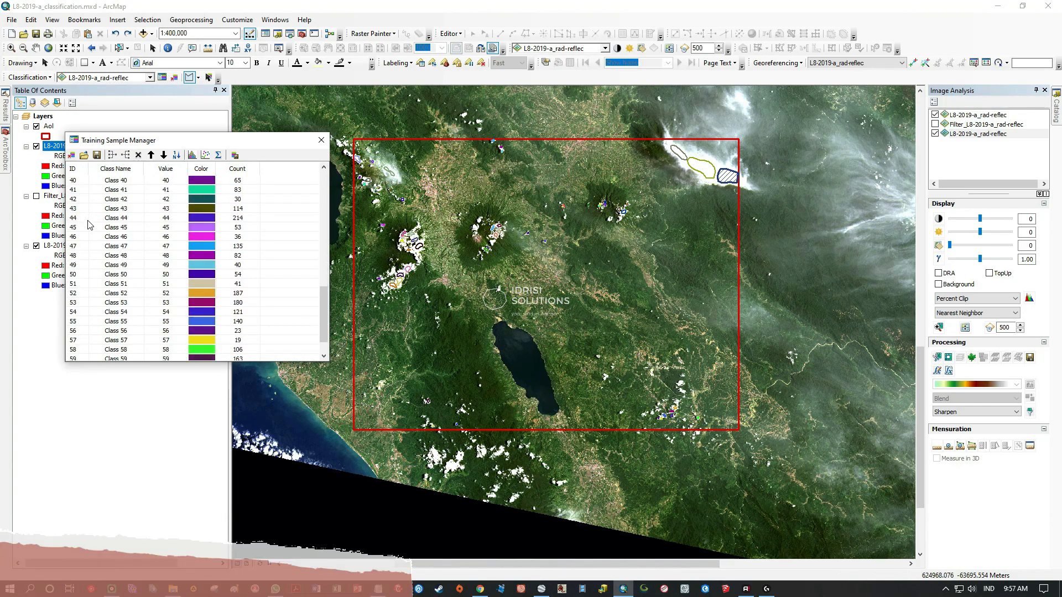
{"action": "scroll", "coordinate": [87, 226], "scroll_direction": "down", "scroll_amount": 3}
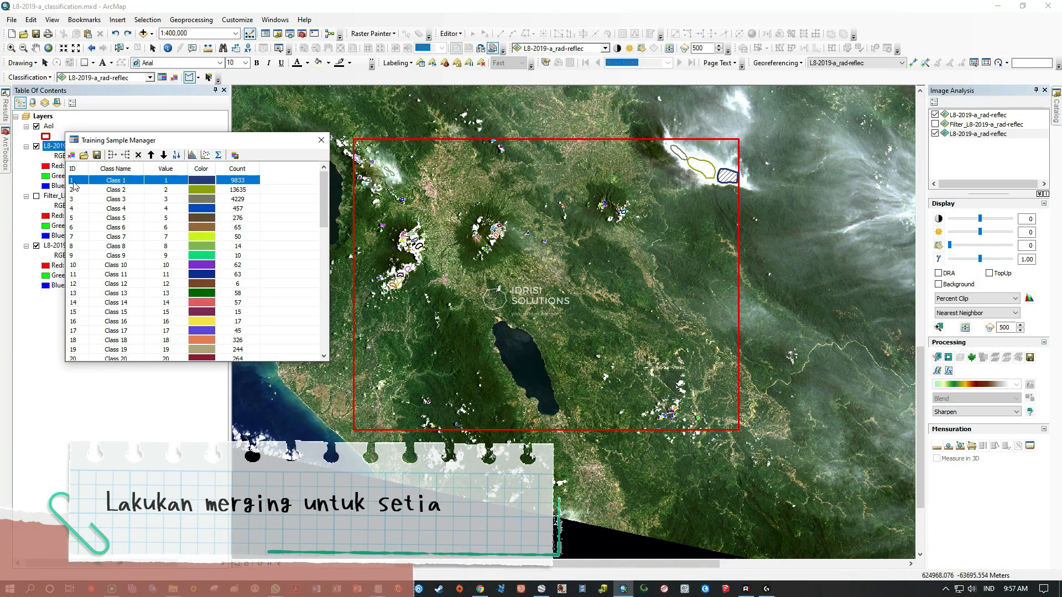
{"action": "scroll", "coordinate": [86, 233], "scroll_direction": "down", "scroll_amount": 8}
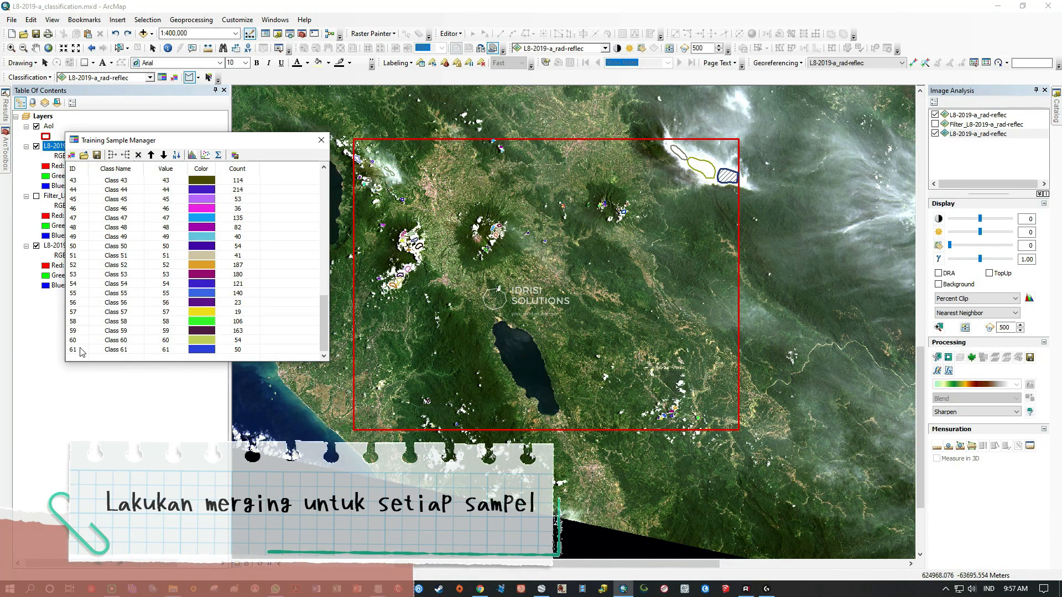
{"action": "left_click", "coordinate": [80, 349], "text": "shift"}
{"action": "scroll", "coordinate": [162, 274], "scroll_direction": "up", "scroll_amount": 14}
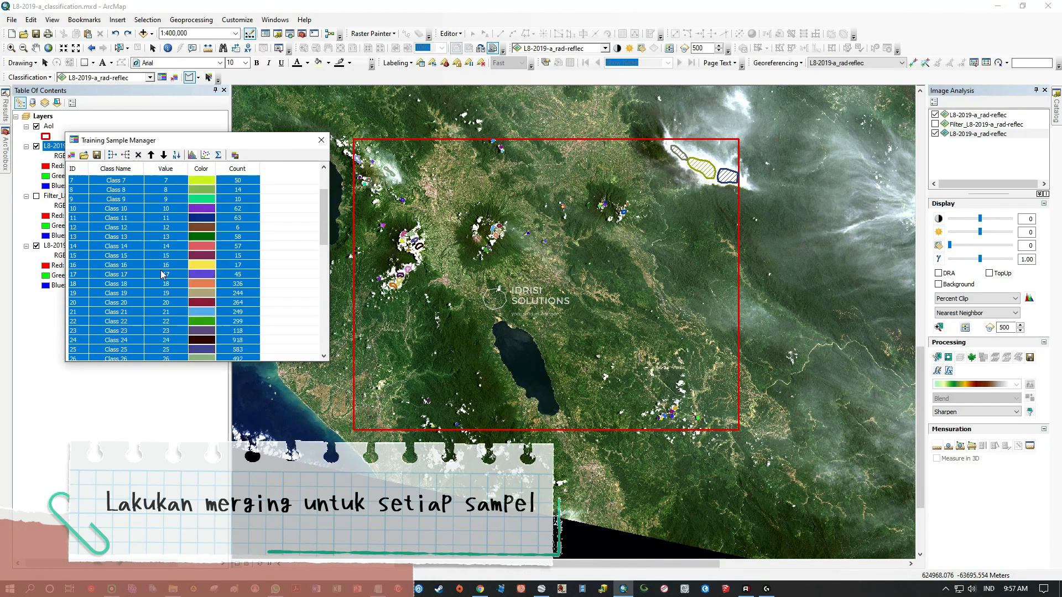
{"action": "left_click", "coordinate": [112, 155]}
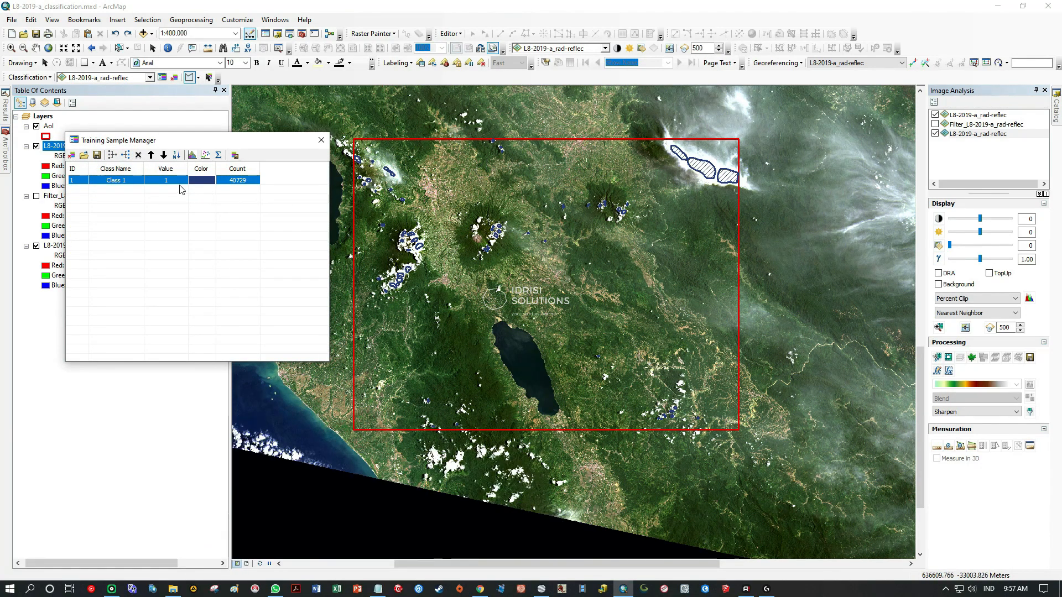
Rename the merged class as Awan, copying the name from the Kelas LC.txt list in Notepad.
{"action": "double_click", "coordinate": [131, 182]}
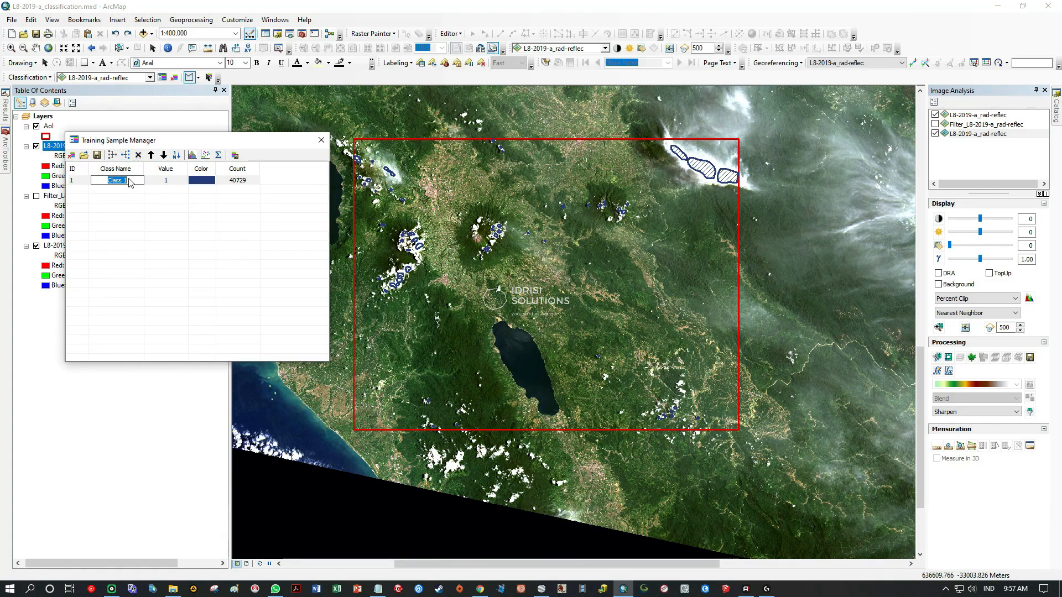
{"action": "left_click", "coordinate": [378, 588]}
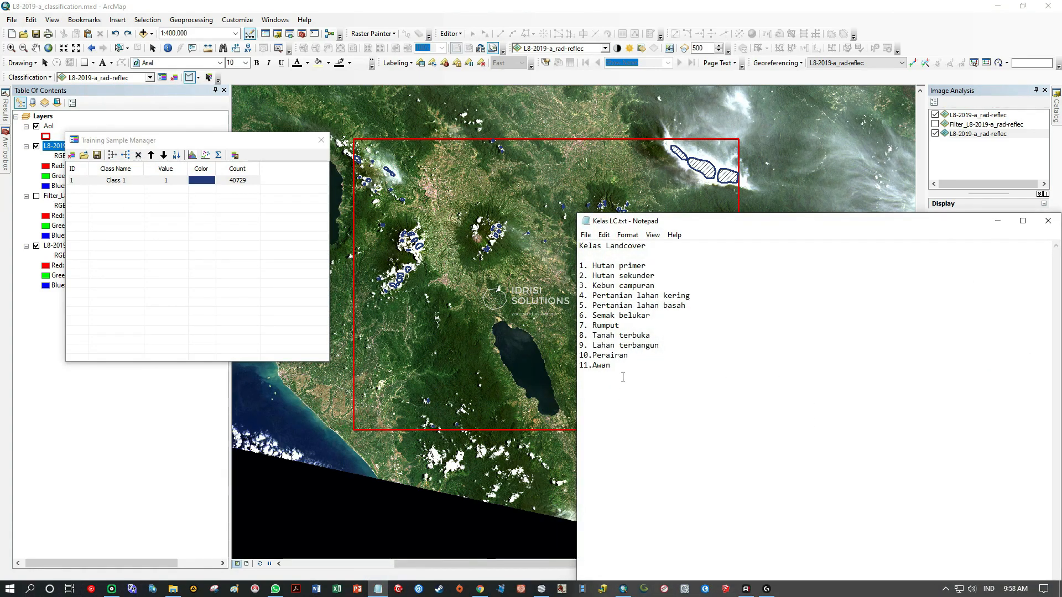
{"action": "double_click", "coordinate": [601, 366]}
{"action": "key", "text": "ctrl+c"}
{"action": "left_click", "coordinate": [123, 181]}
{"action": "left_click", "coordinate": [123, 181]}
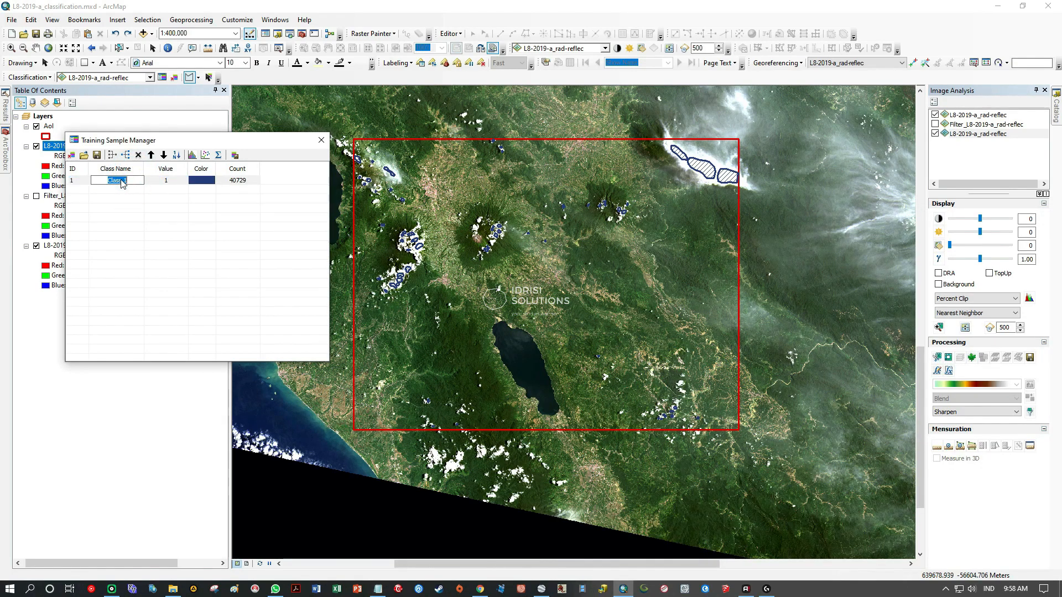
{"action": "key", "text": "ctrl+v"}
{"action": "key", "text": "Return"}
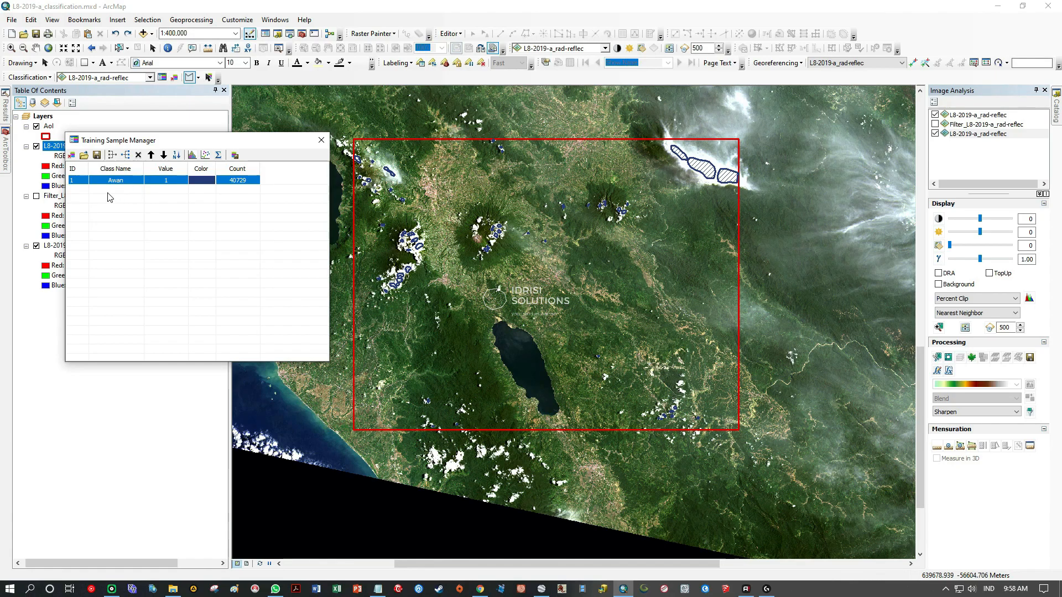
{"action": "left_click", "coordinate": [123, 194]}
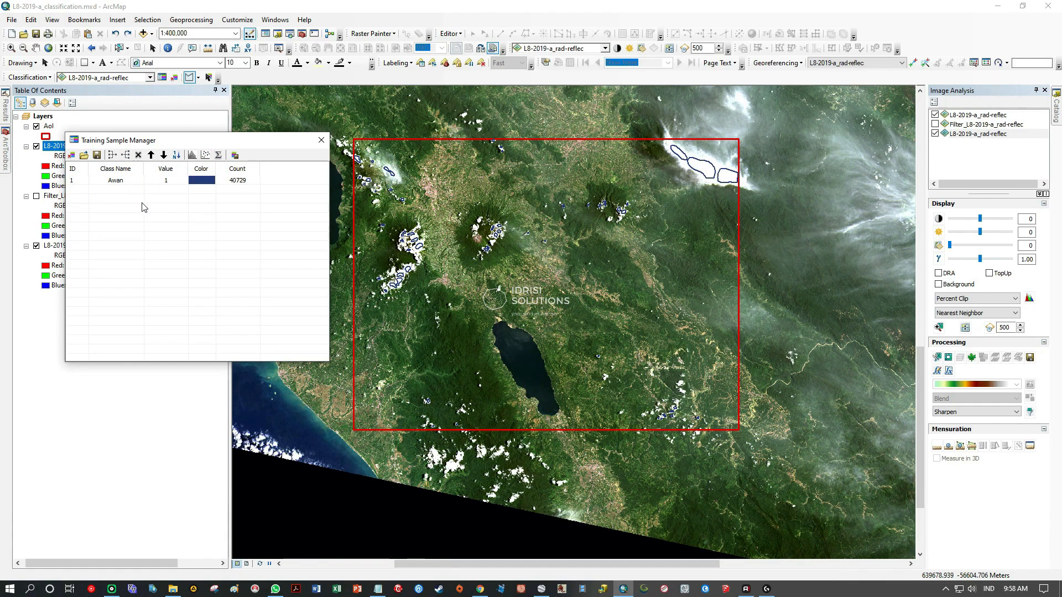
Examine the Awan class's scatterplots across the band pairs in a widened pane, with the Table of Contents auto-hidden.
{"action": "left_click", "coordinate": [110, 180]}
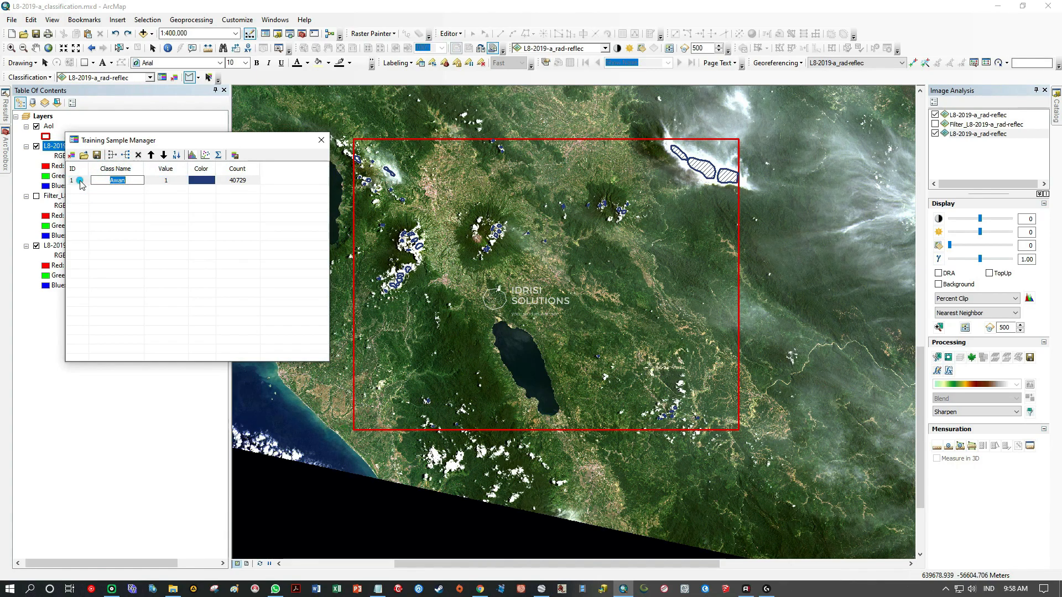
{"action": "left_click", "coordinate": [205, 156]}
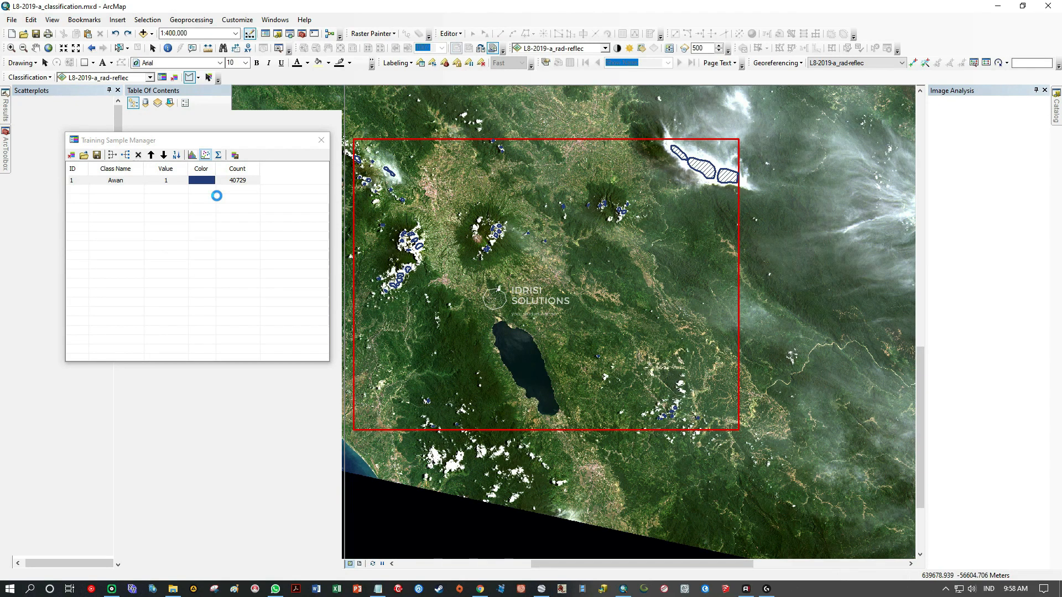
{"action": "left_click_drag", "start_coordinate": [228, 144], "coordinate": [564, 138]}
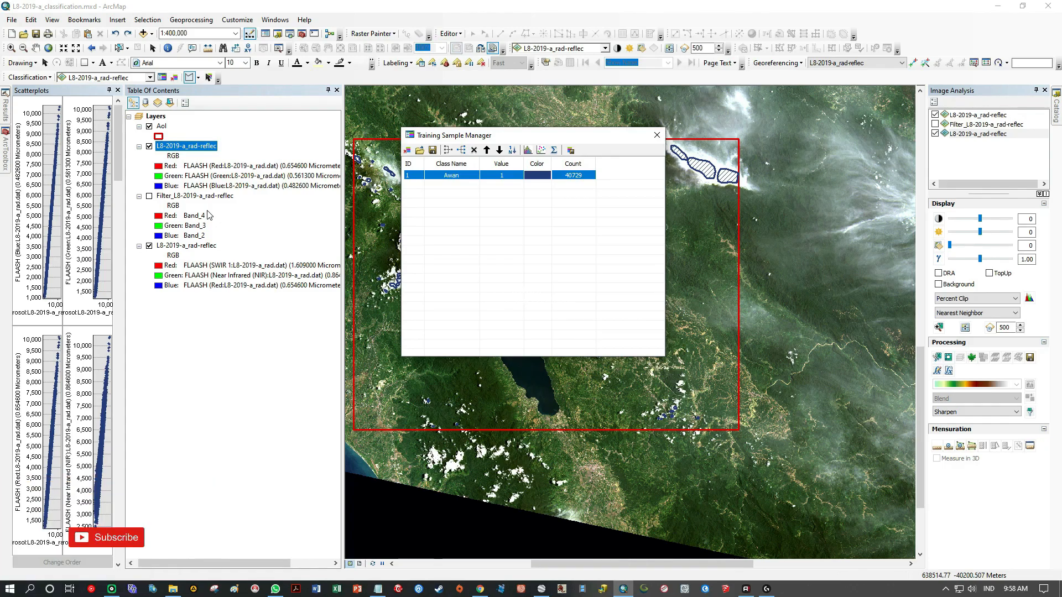
{"action": "left_click", "coordinate": [327, 90]}
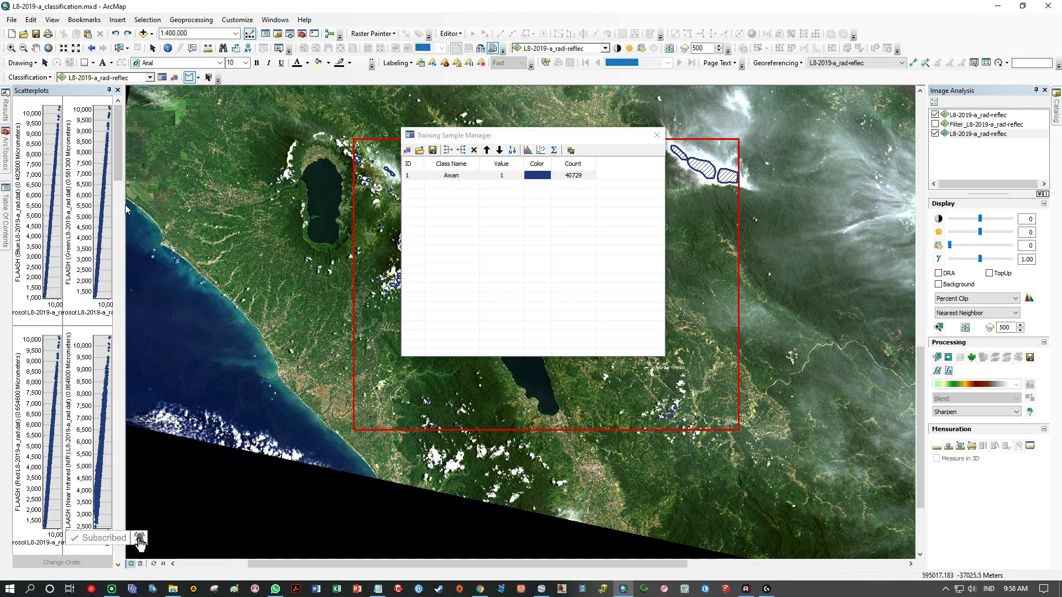
{"action": "left_click_drag", "start_coordinate": [123, 205], "coordinate": [323, 207]}
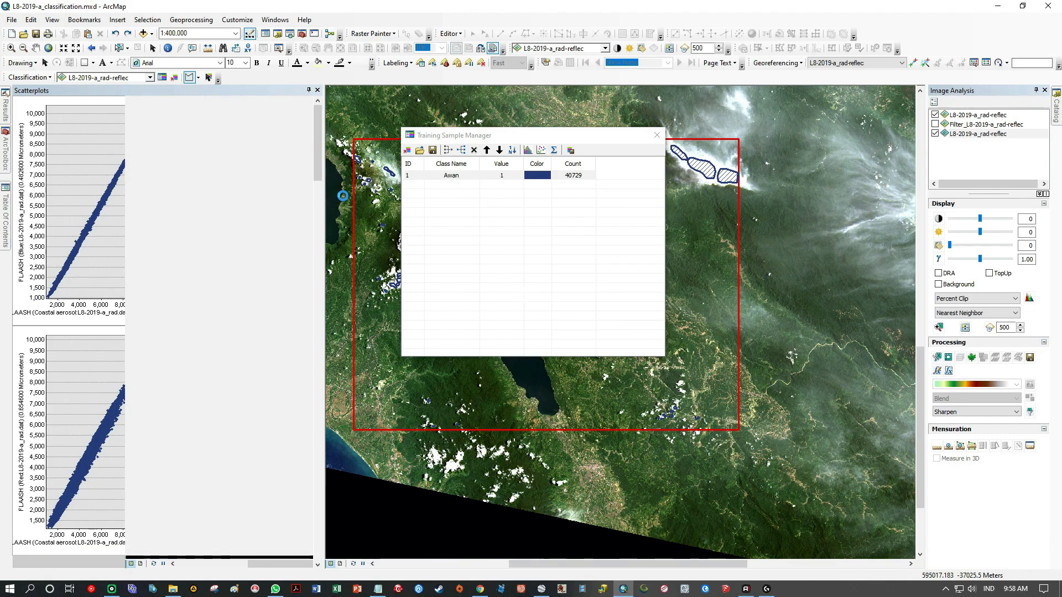
{"action": "mouse_move", "coordinate": [534, 135]}
{"action": "left_mouse_down"}
{"action": "mouse_move", "coordinate": [763, 130]}
{"action": "mouse_move", "coordinate": [777, 102]}
{"action": "left_mouse_up"}
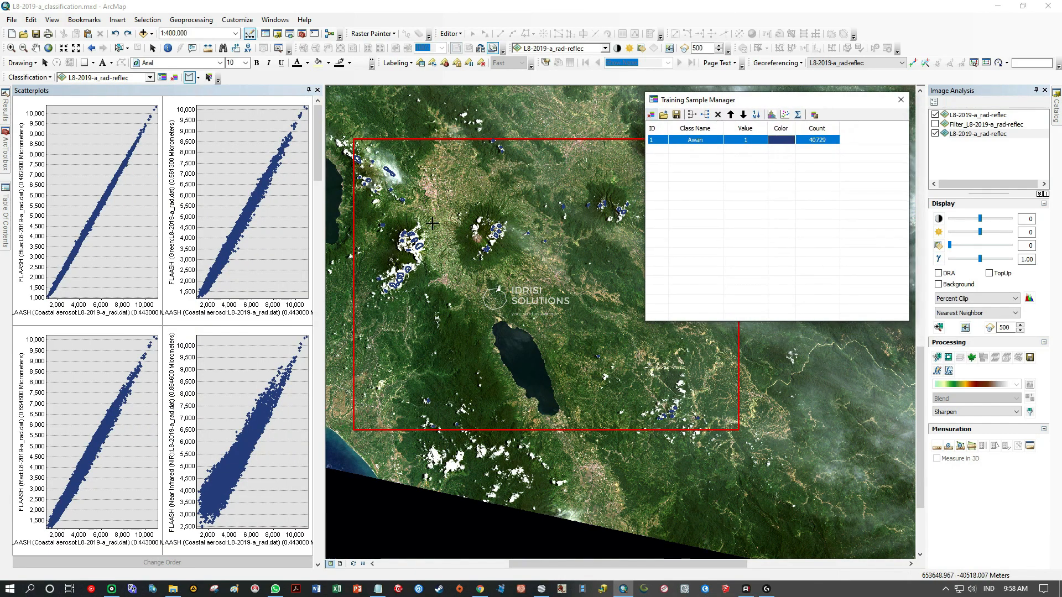
{"action": "left_click", "coordinate": [323, 270]}
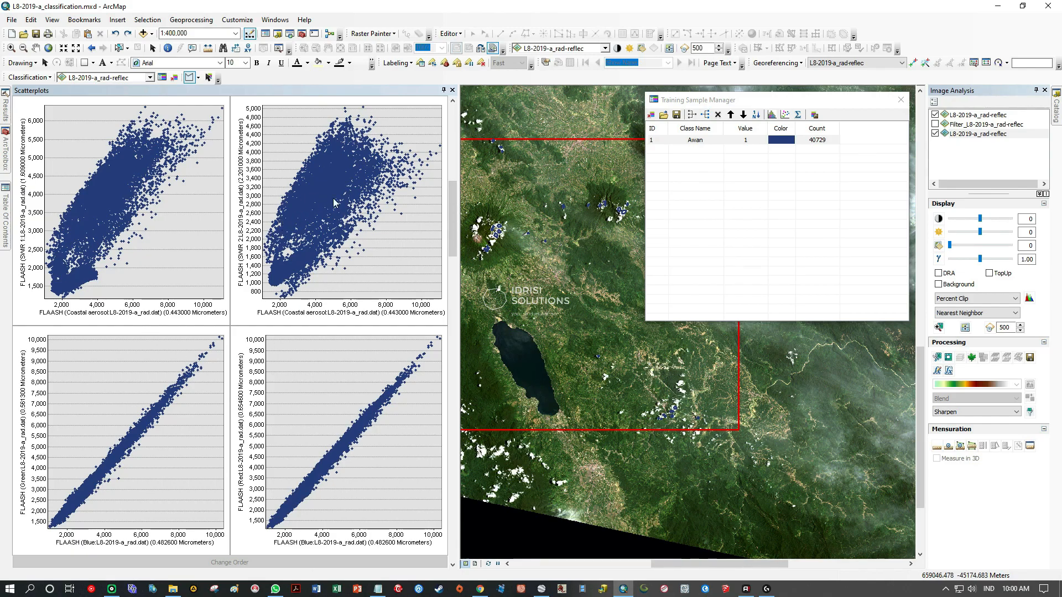
{"action": "left_click", "coordinate": [452, 90]}
Save the Awan training samples as a shapefile named Sample_awan in the SHP folder.
{"action": "left_click_drag", "start_coordinate": [793, 105], "coordinate": [229, 170]}
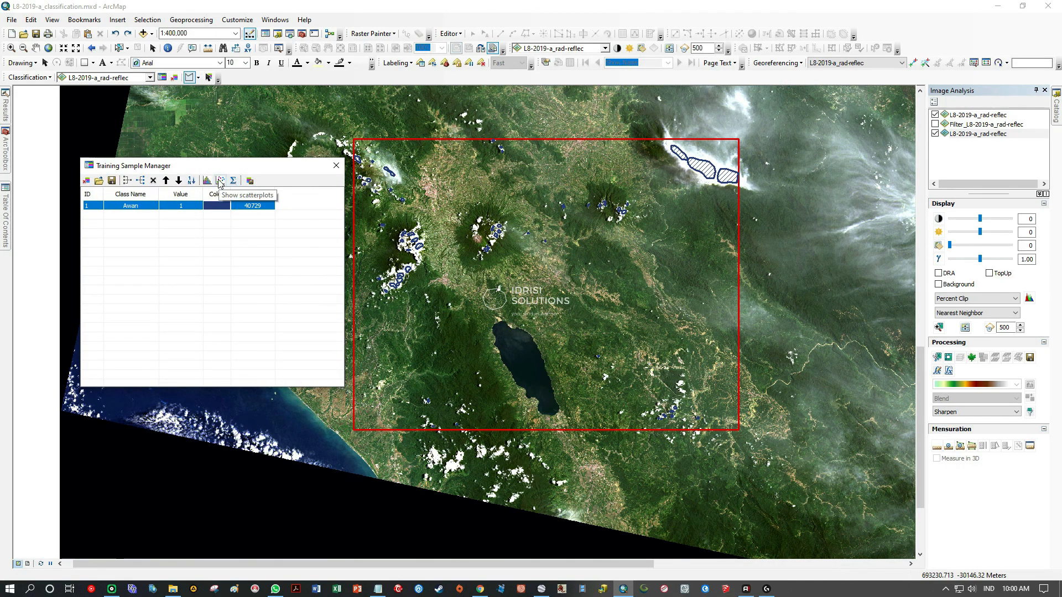
{"action": "left_click", "coordinate": [111, 181]}
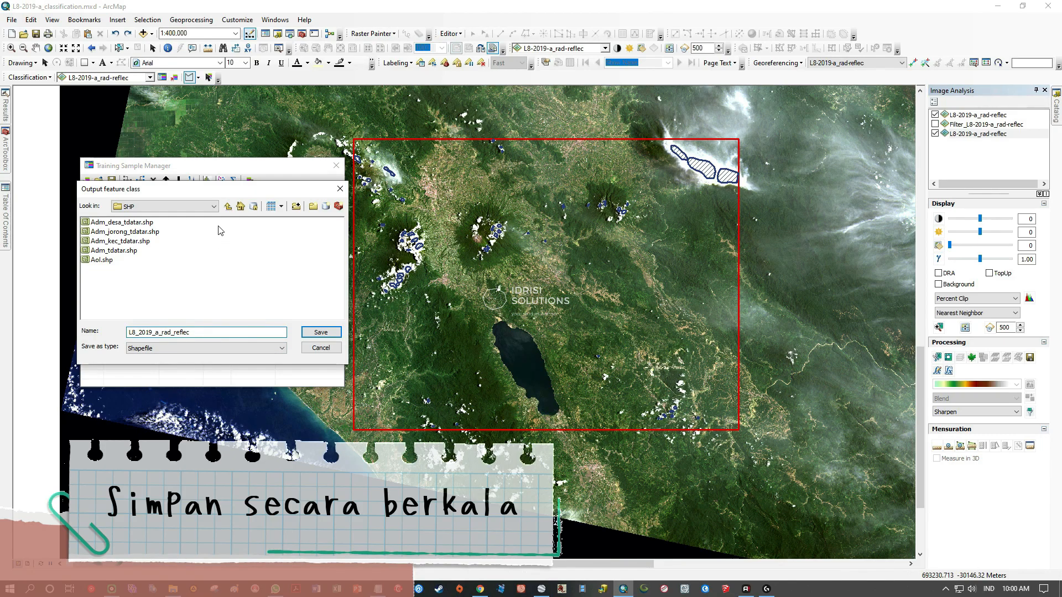
{"action": "left_click_drag", "start_coordinate": [211, 191], "coordinate": [257, 247]}
{"action": "left_click_drag", "start_coordinate": [246, 389], "coordinate": [164, 385]}
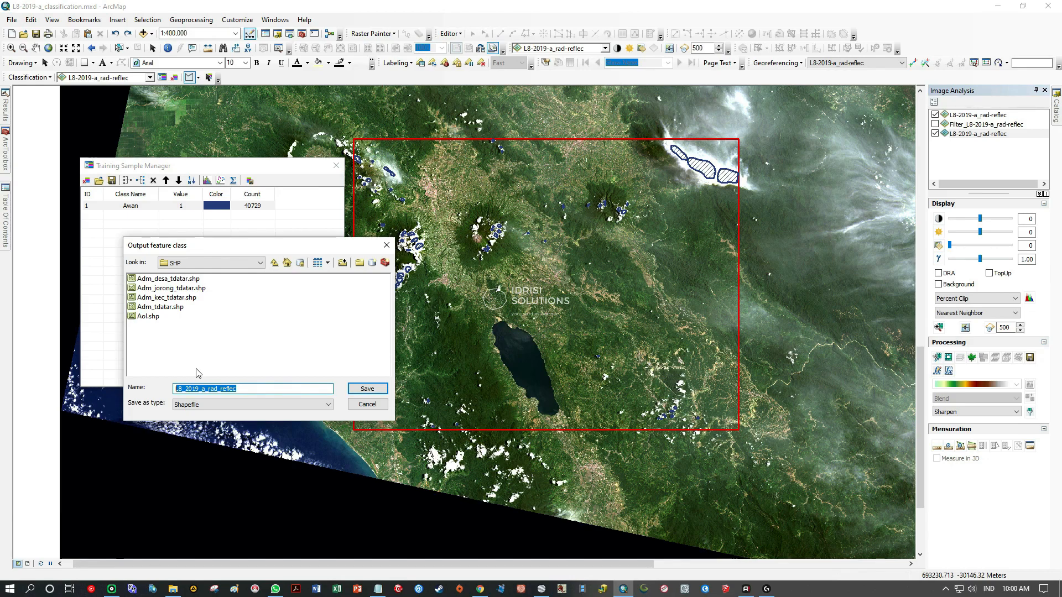
{"action": "type", "text": "A"}
{"action": "type", "text": "ample"}
{"action": "type", "text": "_awan"}
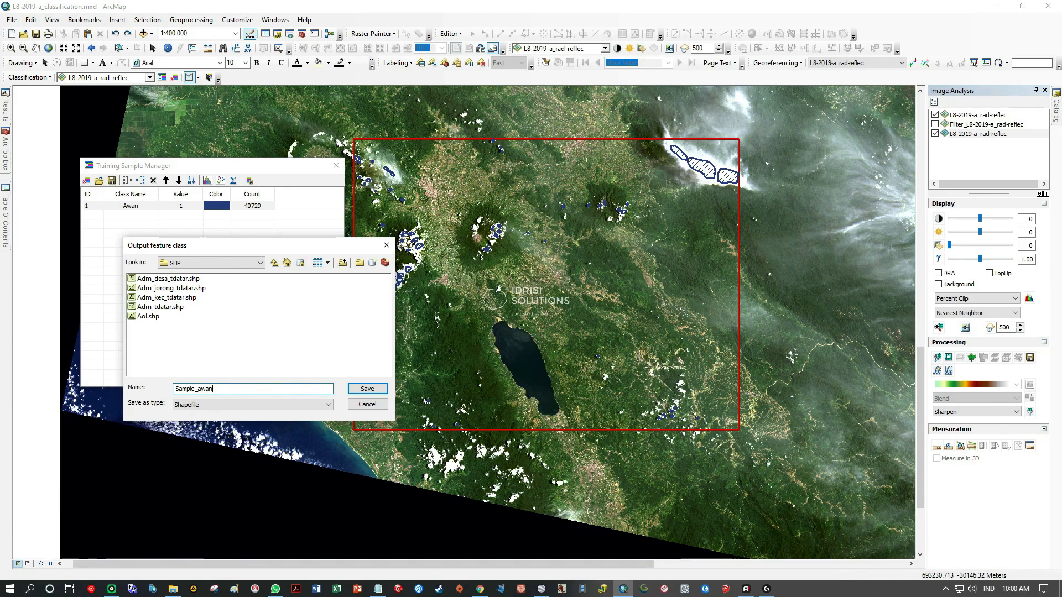
{"action": "left_click", "coordinate": [367, 390]}
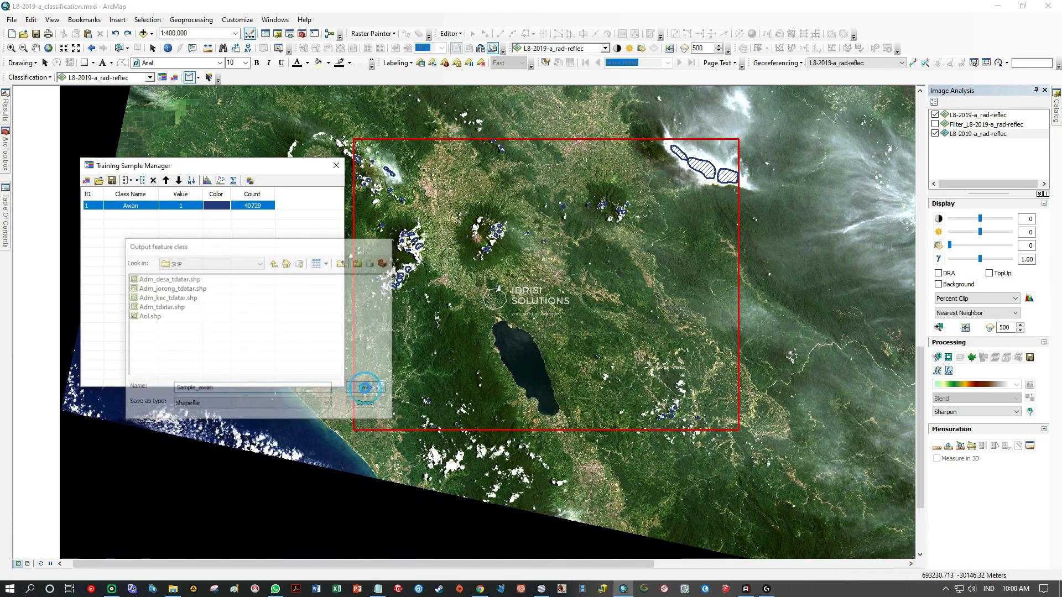
Save the map document and select the Awan class again.
{"action": "left_click_drag", "start_coordinate": [264, 173], "coordinate": [217, 215]}
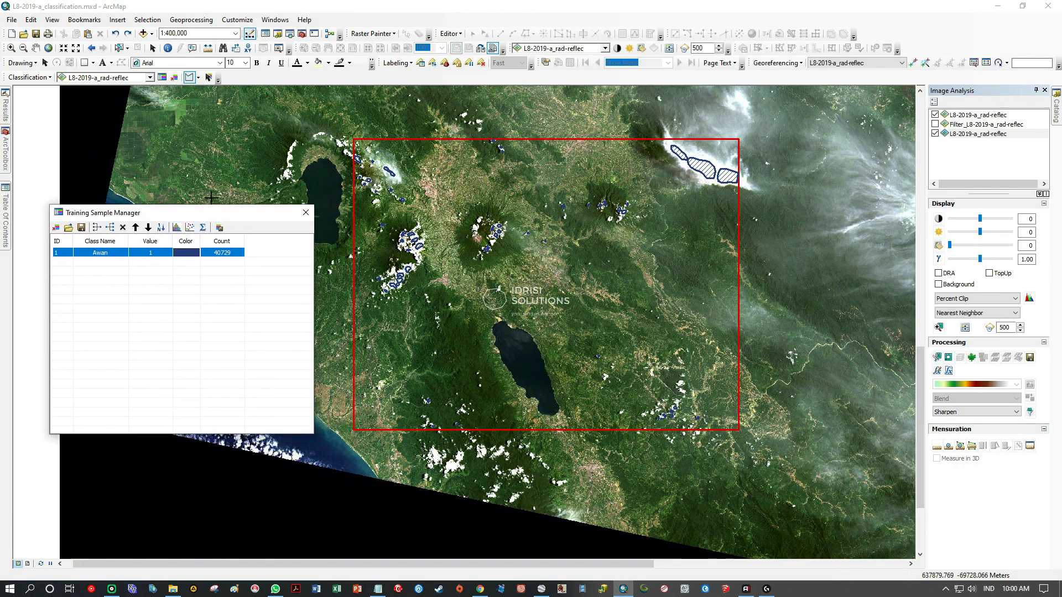
{"action": "left_click", "coordinate": [35, 34]}
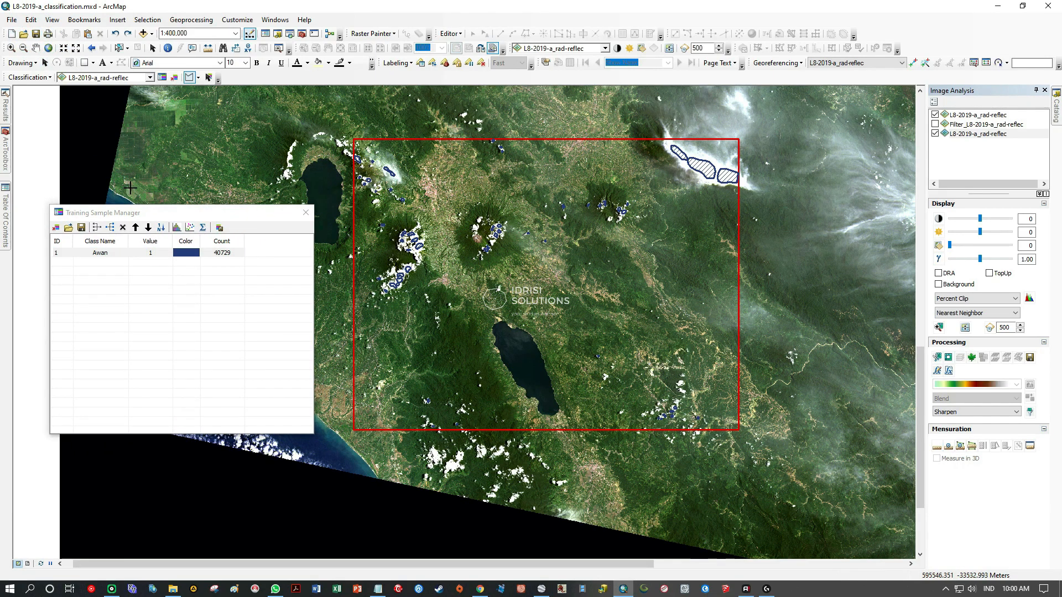
{"action": "left_click", "coordinate": [70, 252]}
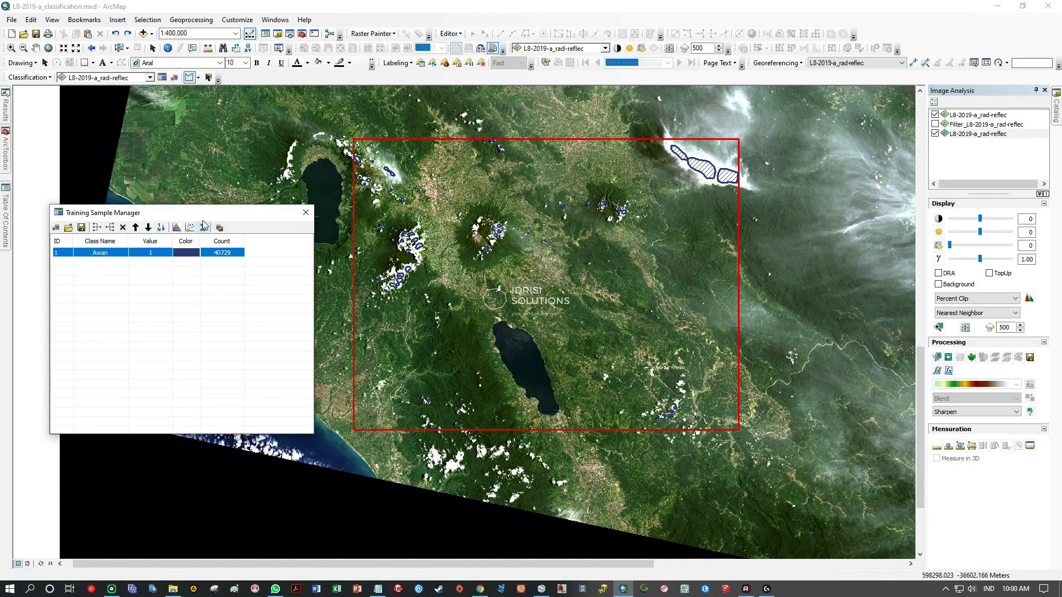
Check the class list in Kelas LC.txt, and examine the large lake's water and shoreline in the southern AoI.
{"action": "left_click", "coordinate": [377, 589]}
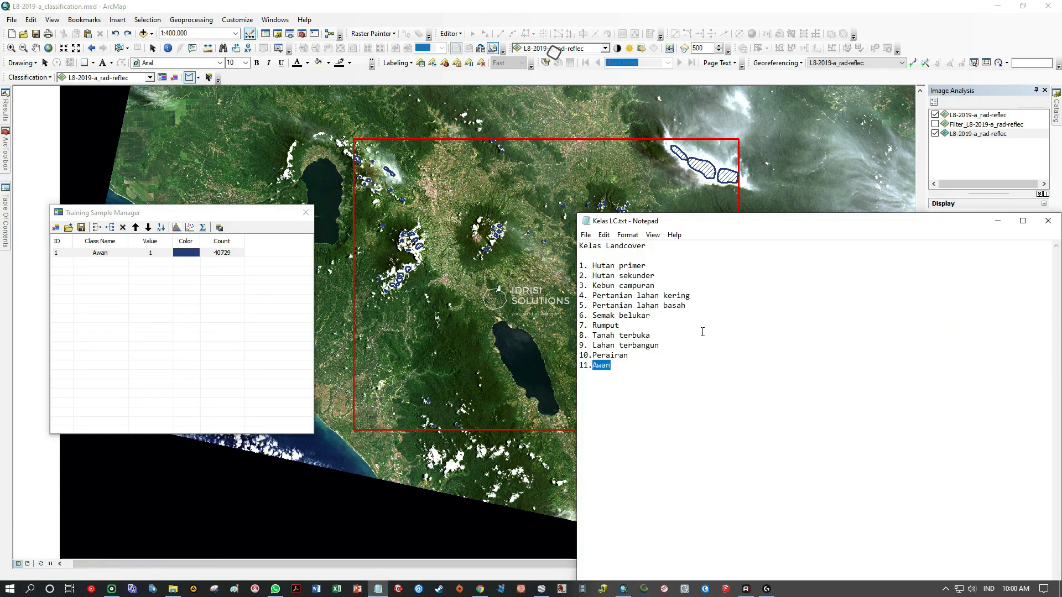
{"action": "left_click", "coordinate": [998, 221]}
{"action": "left_click", "coordinate": [11, 47]}
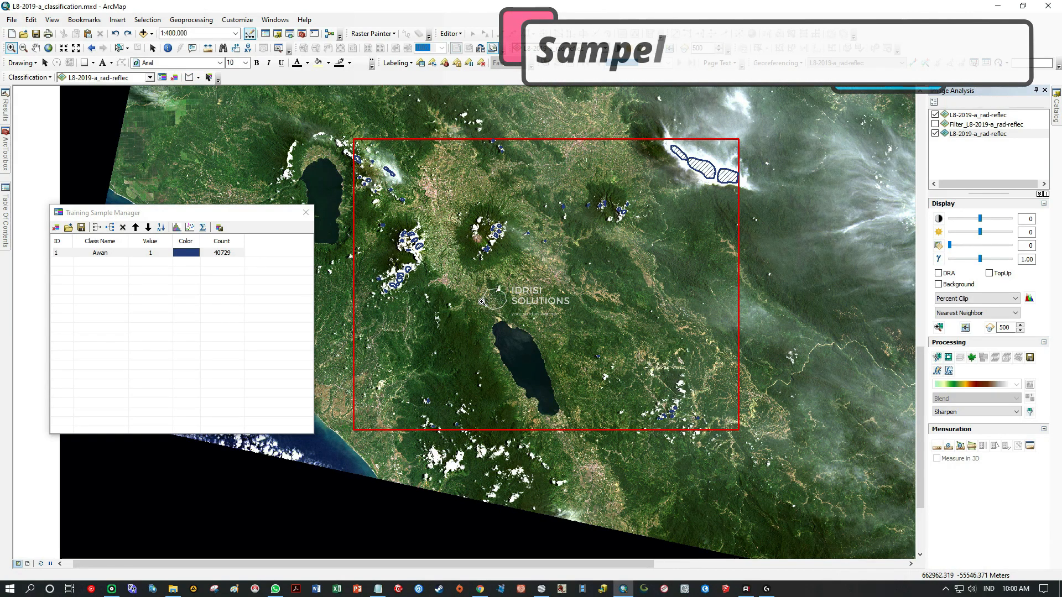
{"action": "left_click_drag", "start_coordinate": [502, 328], "coordinate": [572, 398]}
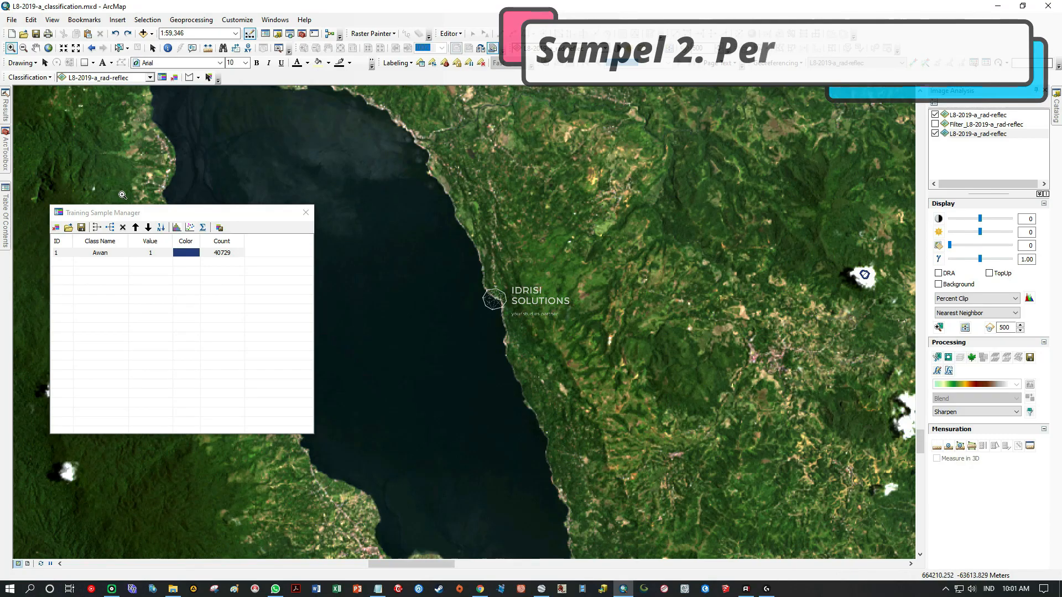
{"action": "left_click_drag", "start_coordinate": [172, 218], "coordinate": [719, 148]}
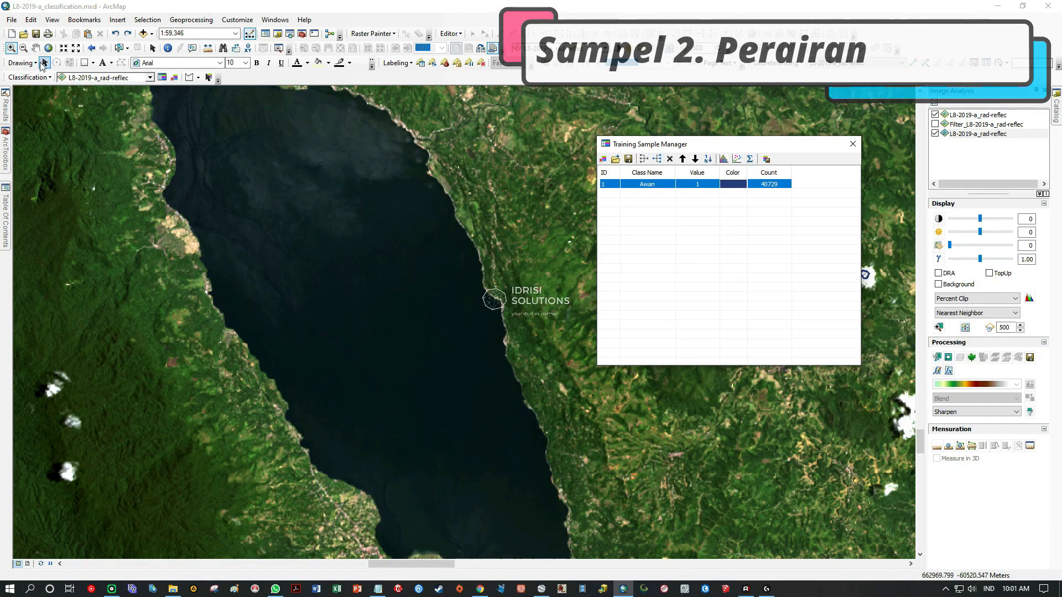
{"action": "left_click", "coordinate": [37, 50]}
{"action": "left_click_drag", "start_coordinate": [264, 183], "coordinate": [439, 371]}
{"action": "scroll", "coordinate": [383, 300], "scroll_direction": "down", "scroll_amount": 2}
{"action": "left_click_drag", "start_coordinate": [382, 302], "coordinate": [210, 265]}
{"action": "left_click_drag", "start_coordinate": [516, 393], "coordinate": [222, 286]}
{"action": "left_click_drag", "start_coordinate": [348, 339], "coordinate": [463, 308]}
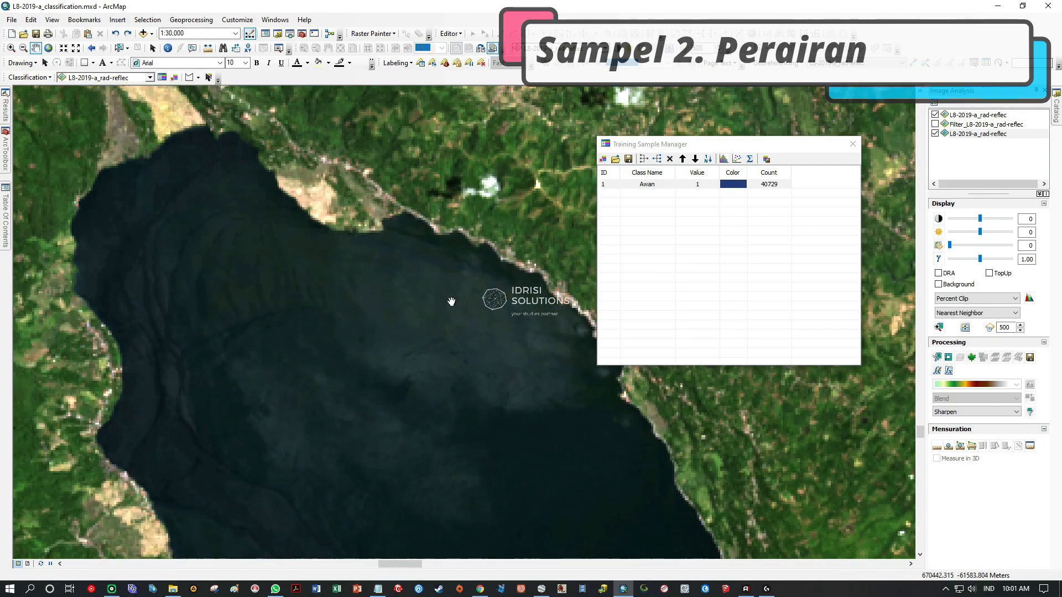
{"action": "scroll", "coordinate": [348, 323], "scroll_direction": "up", "scroll_amount": 1}
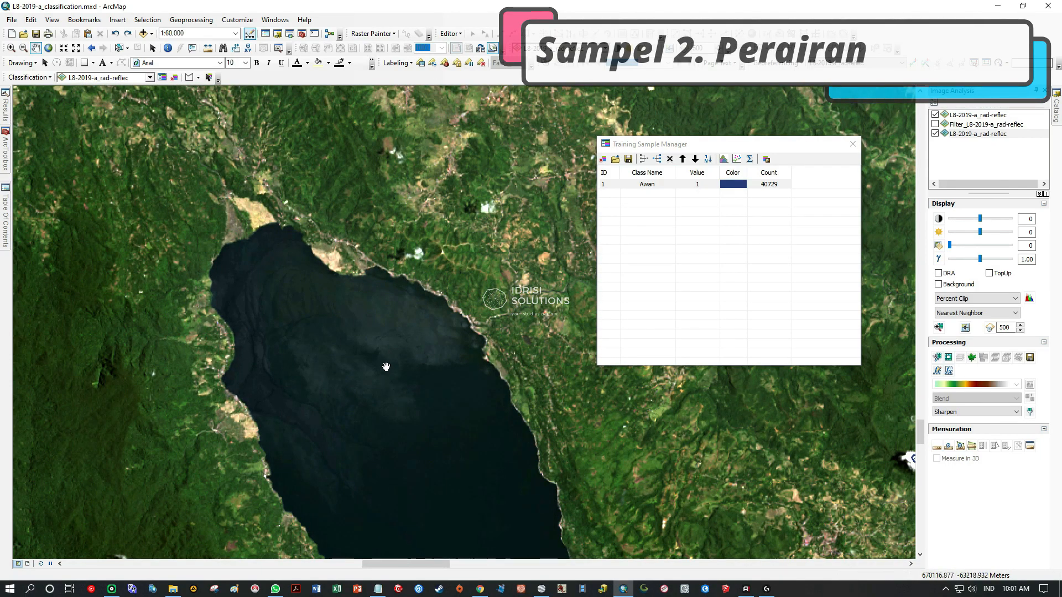
{"action": "scroll", "coordinate": [386, 367], "scroll_direction": "up", "scroll_amount": 2}
{"action": "scroll", "coordinate": [386, 367], "scroll_direction": "down", "scroll_amount": 2}
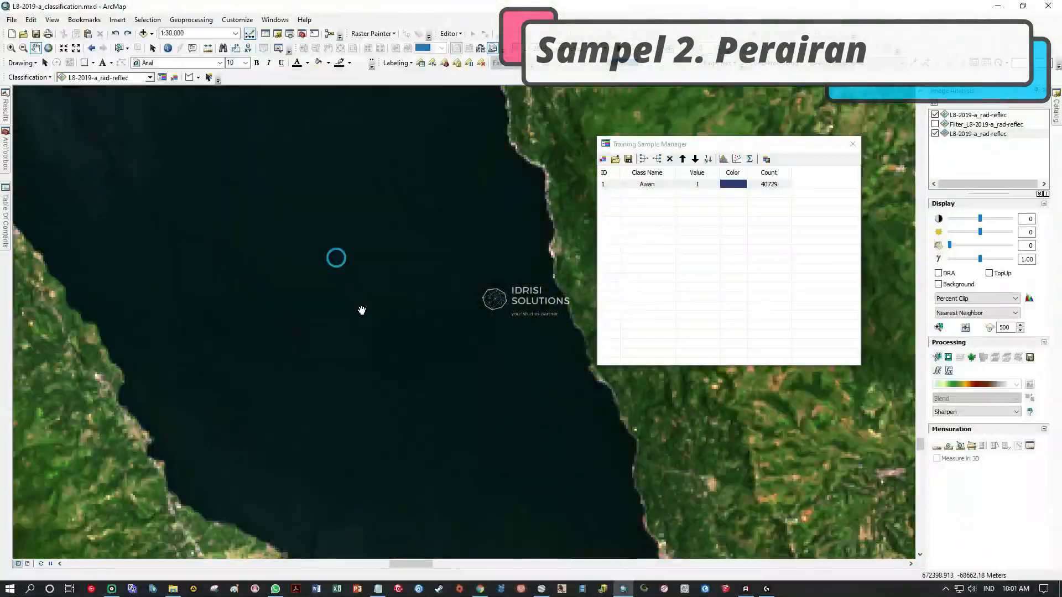
{"action": "scroll", "coordinate": [367, 327], "scroll_direction": "up", "scroll_amount": 1}
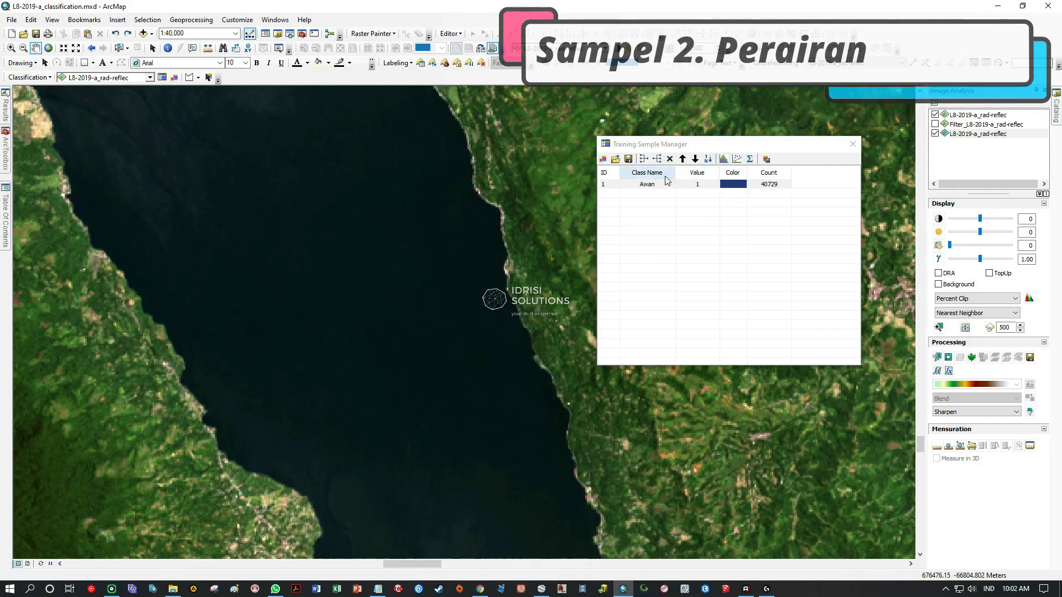
Draw two polygon training samples for water, one in the middle of the lake and one across its northern part.
{"action": "left_click", "coordinate": [188, 78]}
{"action": "mouse_move", "coordinate": [524, 413]}
{"action": "left_mouse_down"}
{"action": "mouse_move", "coordinate": [457, 237]}
{"action": "mouse_move", "coordinate": [230, 208]}
{"action": "mouse_move", "coordinate": [383, 441]}
{"action": "mouse_move", "coordinate": [489, 449]}
{"action": "left_mouse_up"}
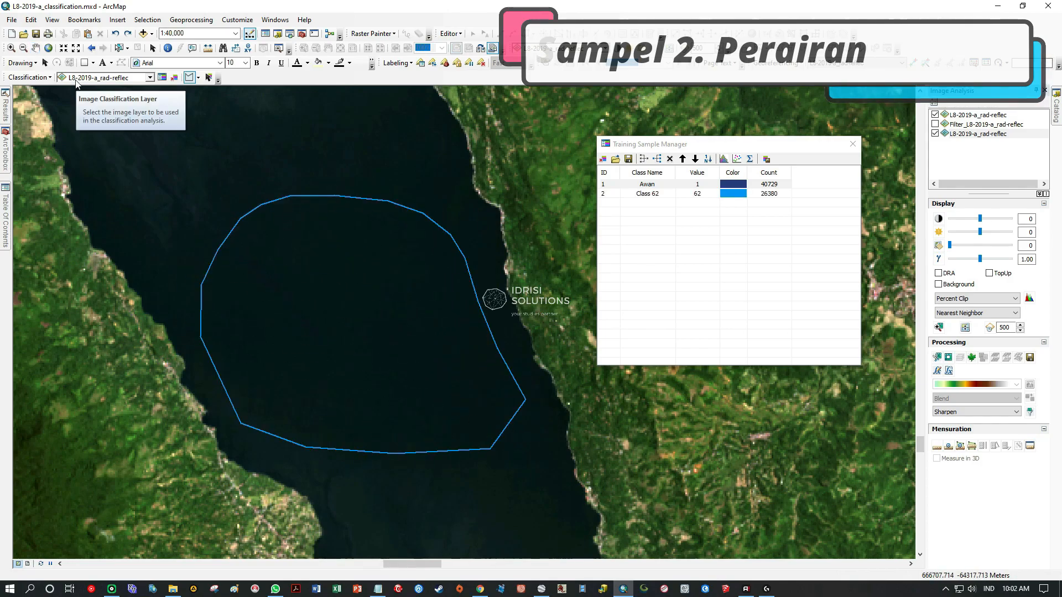
{"action": "left_click_drag", "start_coordinate": [212, 152], "coordinate": [376, 430]}
{"action": "mouse_move", "coordinate": [363, 194]}
{"action": "left_mouse_down"}
{"action": "mouse_move", "coordinate": [315, 171]}
{"action": "mouse_move", "coordinate": [183, 157]}
{"action": "mouse_move", "coordinate": [256, 443]}
{"action": "mouse_move", "coordinate": [492, 275]}
{"action": "left_mouse_up"}
{"action": "double_click", "coordinate": [492, 274]}
Draw a polygon water sample across the lake's southern arm, following the shoreline from inside the water.
{"action": "left_click_drag", "start_coordinate": [520, 447], "coordinate": [266, 164]}
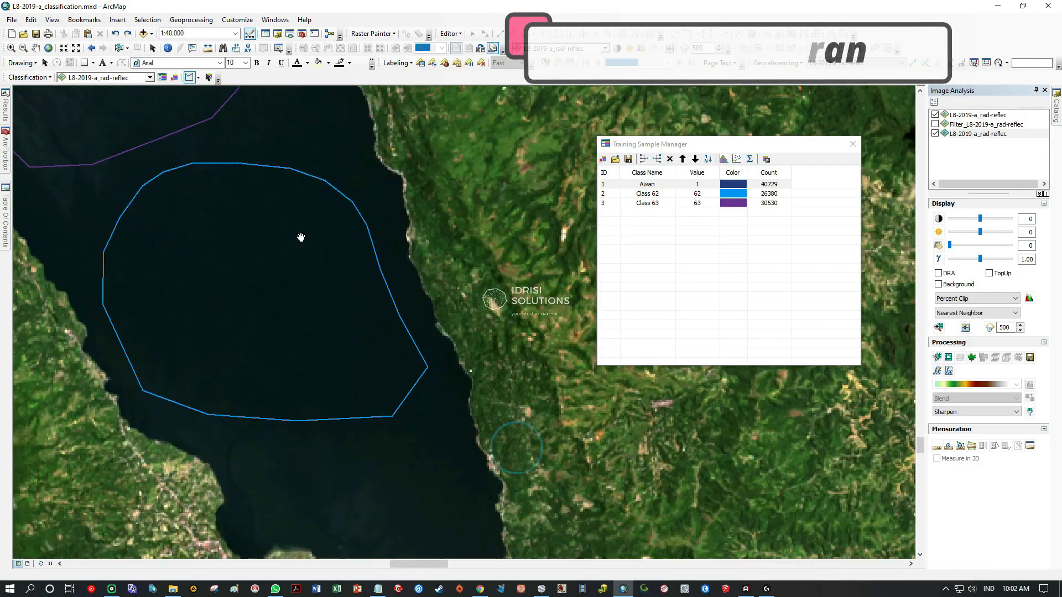
{"action": "left_click_drag", "start_coordinate": [398, 501], "coordinate": [343, 247]}
{"action": "left_click", "coordinate": [189, 205]}
{"action": "left_click", "coordinate": [236, 219]}
{"action": "left_click", "coordinate": [319, 220]}
{"action": "left_click", "coordinate": [377, 212]}
{"action": "left_click", "coordinate": [406, 234]}
{"action": "left_click", "coordinate": [479, 407]}
{"action": "left_click", "coordinate": [477, 430]}
{"action": "left_click", "coordinate": [455, 459]}
{"action": "left_click", "coordinate": [426, 468]}
{"action": "left_click", "coordinate": [400, 470]}
{"action": "left_click", "coordinate": [374, 461]}
{"action": "left_click", "coordinate": [360, 448]}
{"action": "left_click", "coordinate": [341, 417]}
{"action": "double_click", "coordinate": [189, 250]}
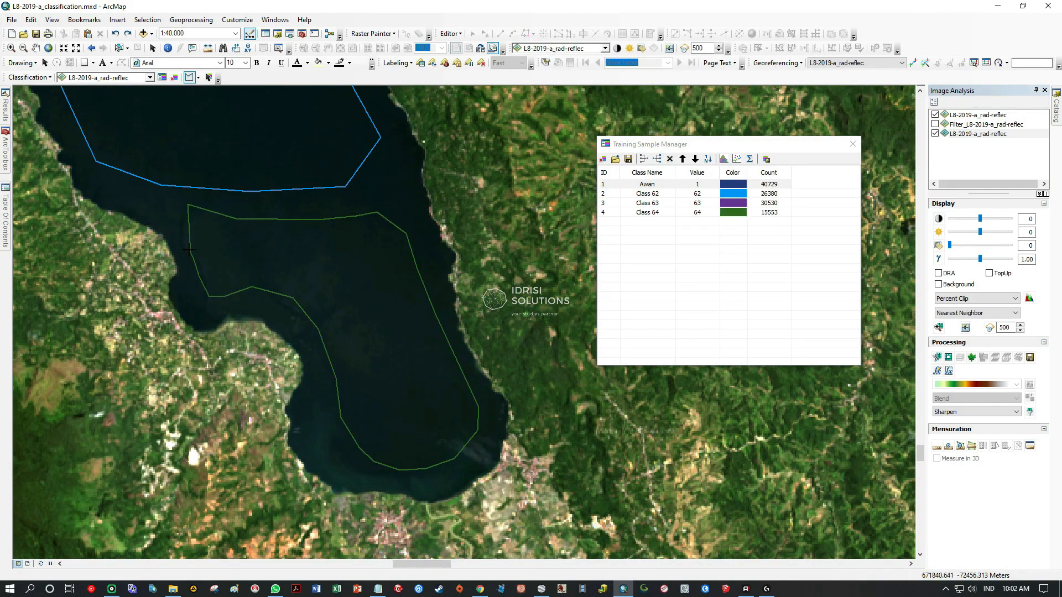
Draw a smaller polygon water sample near the lake's eastern shore, between the northern sample and the shoreline.
{"action": "left_click_drag", "start_coordinate": [272, 279], "coordinate": [416, 404]}
{"action": "left_click_drag", "start_coordinate": [330, 261], "coordinate": [436, 548]}
{"action": "left_click_drag", "start_coordinate": [315, 303], "coordinate": [450, 460]}
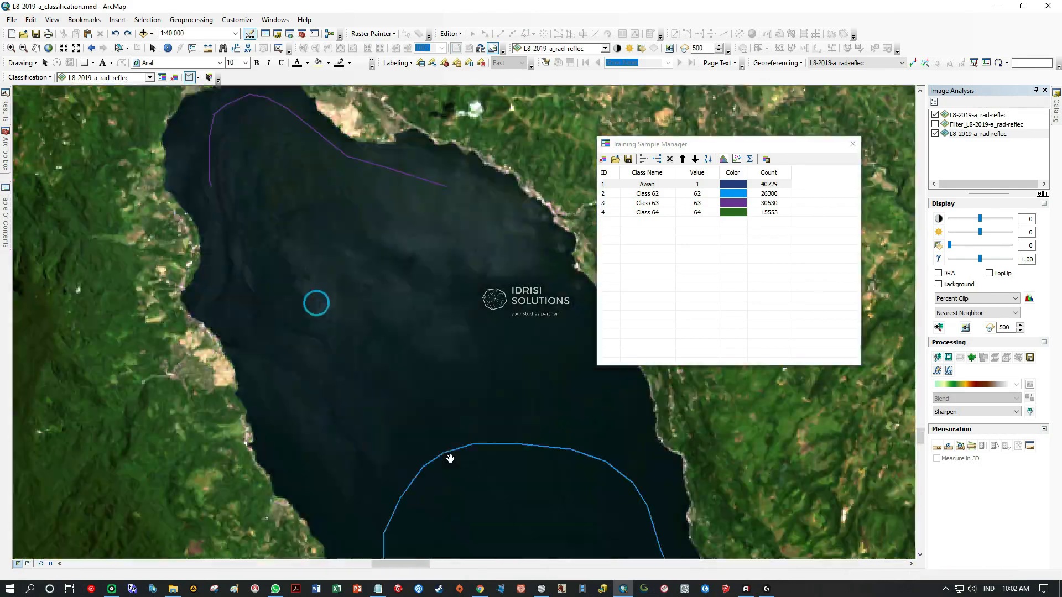
{"action": "left_click_drag", "start_coordinate": [459, 409], "coordinate": [297, 400]}
{"action": "scroll", "coordinate": [410, 379], "scroll_direction": "up", "scroll_amount": 1}
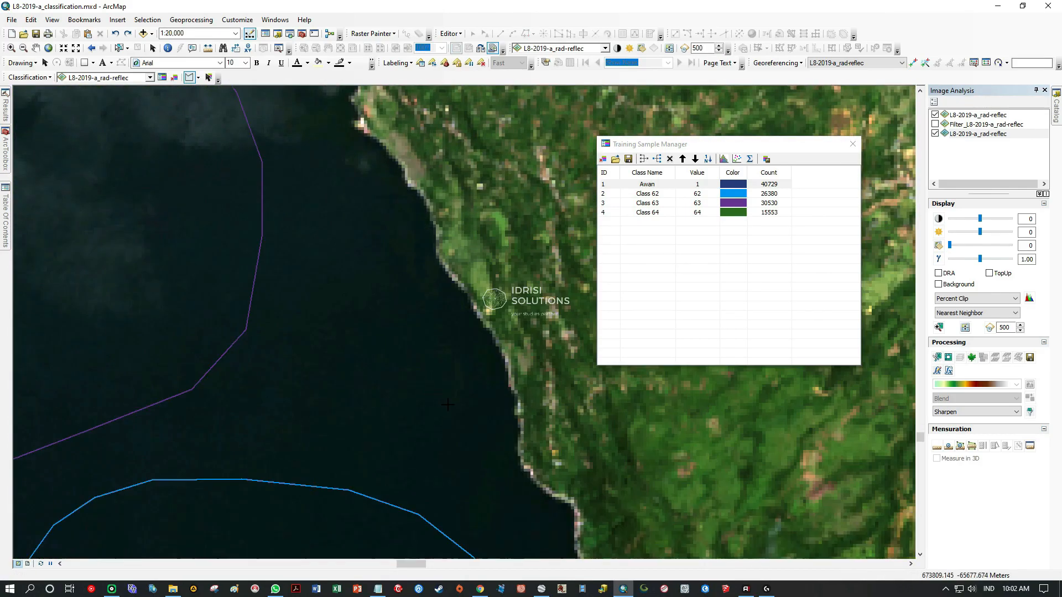
{"action": "left_click", "coordinate": [430, 282]}
{"action": "left_click", "coordinate": [367, 214]}
{"action": "left_click", "coordinate": [296, 254]}
{"action": "left_click", "coordinate": [366, 466]}
{"action": "double_click", "coordinate": [441, 456]}
Draw a small polygon water sample near the lake's western shore, between the northern and middle samples.
{"action": "left_click_drag", "start_coordinate": [221, 437], "coordinate": [515, 310]}
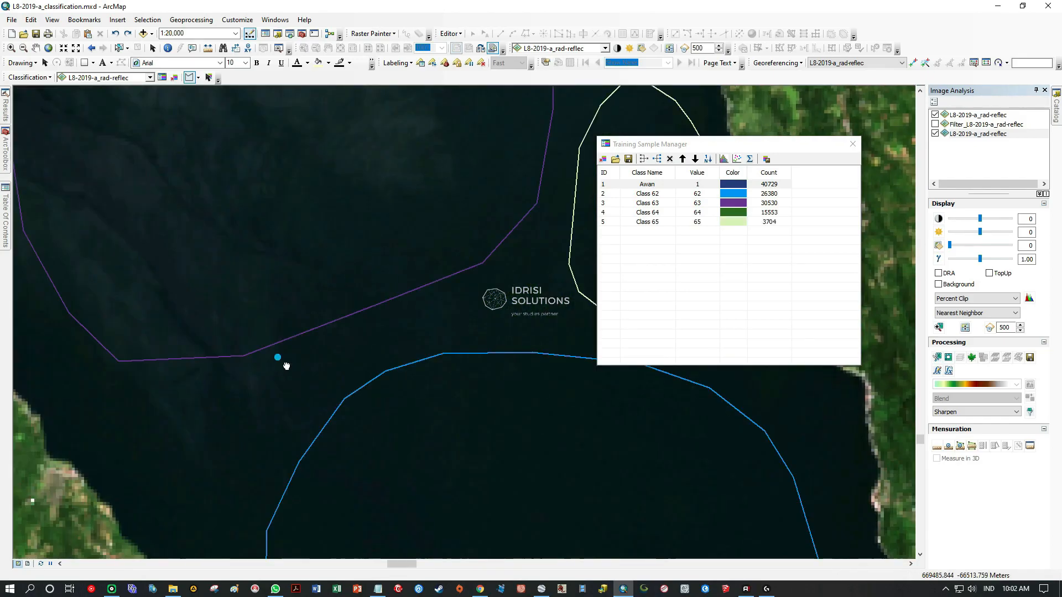
{"action": "left_click_drag", "start_coordinate": [287, 367], "coordinate": [488, 285]}
{"action": "left_click", "coordinate": [422, 376]}
{"action": "left_click", "coordinate": [310, 338]}
{"action": "left_click", "coordinate": [358, 450]}
{"action": "left_click", "coordinate": [425, 469]}
{"action": "double_click", "coordinate": [459, 425]}
Review the coverage of the drawn water samples along the full length of the lake.
{"action": "scroll", "coordinate": [432, 369], "scroll_direction": "down", "scroll_amount": 2}
{"action": "left_click_drag", "start_coordinate": [321, 222], "coordinate": [368, 391]}
{"action": "left_click_drag", "start_coordinate": [302, 195], "coordinate": [329, 379]}
{"action": "left_click_drag", "start_coordinate": [586, 498], "coordinate": [250, 254]}
{"action": "left_click_drag", "start_coordinate": [409, 470], "coordinate": [315, 310]}
{"action": "left_click_drag", "start_coordinate": [451, 532], "coordinate": [340, 234]}
{"action": "left_click_drag", "start_coordinate": [303, 213], "coordinate": [425, 441]}
{"action": "left_click_drag", "start_coordinate": [321, 271], "coordinate": [399, 425]}
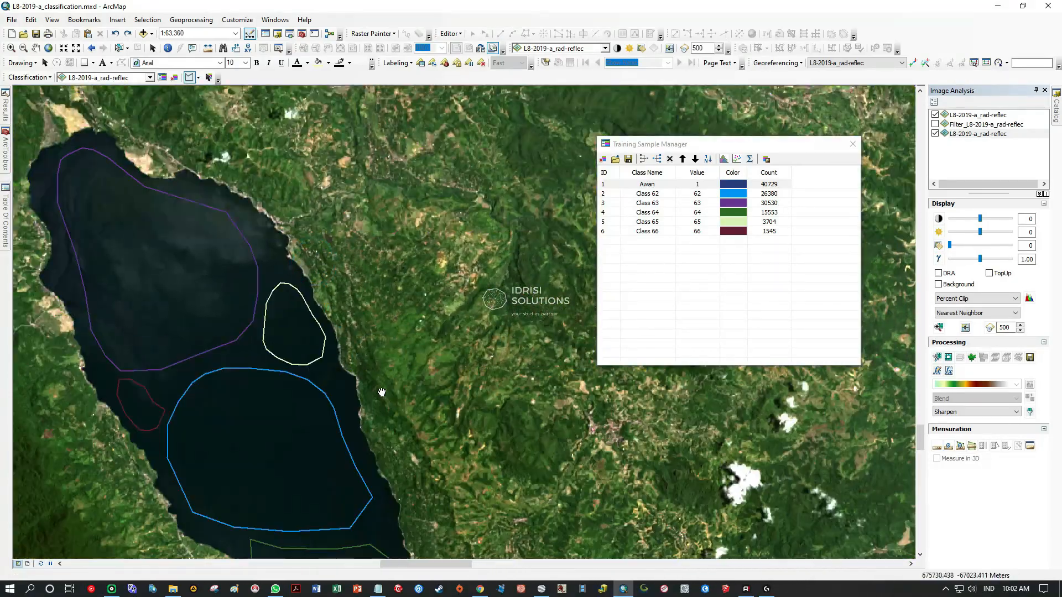
{"action": "left_click_drag", "start_coordinate": [327, 303], "coordinate": [408, 459]}
Hide the upper true-colour L8-2019-a_rad-reflec layer to view the river outlet in the SWIR 1, NIR, Red composite.
{"action": "scroll", "coordinate": [359, 401], "scroll_direction": "up", "scroll_amount": 3}
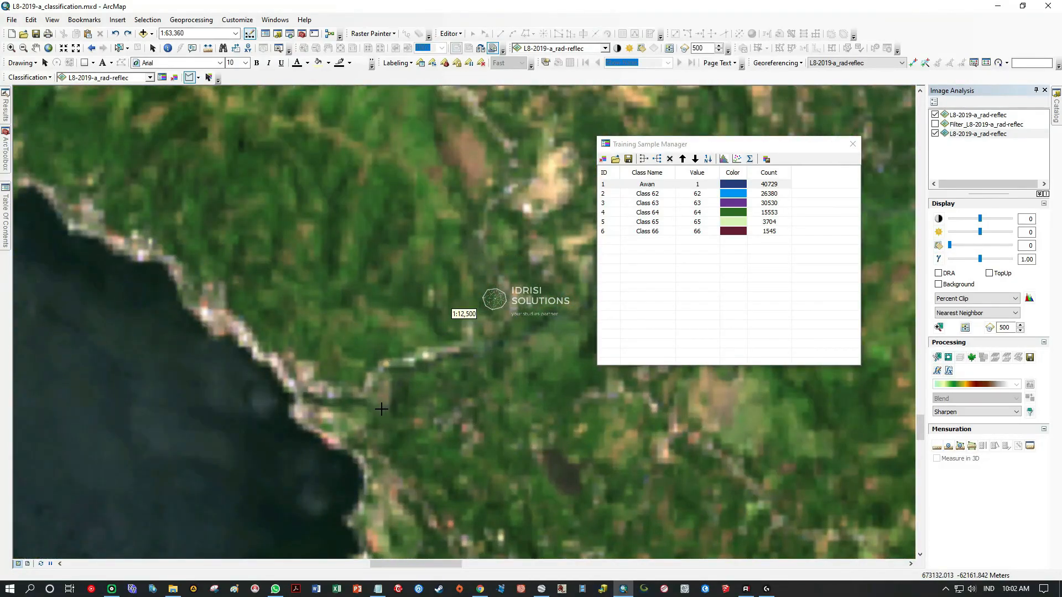
{"action": "left_click_drag", "start_coordinate": [398, 375], "coordinate": [345, 409]}
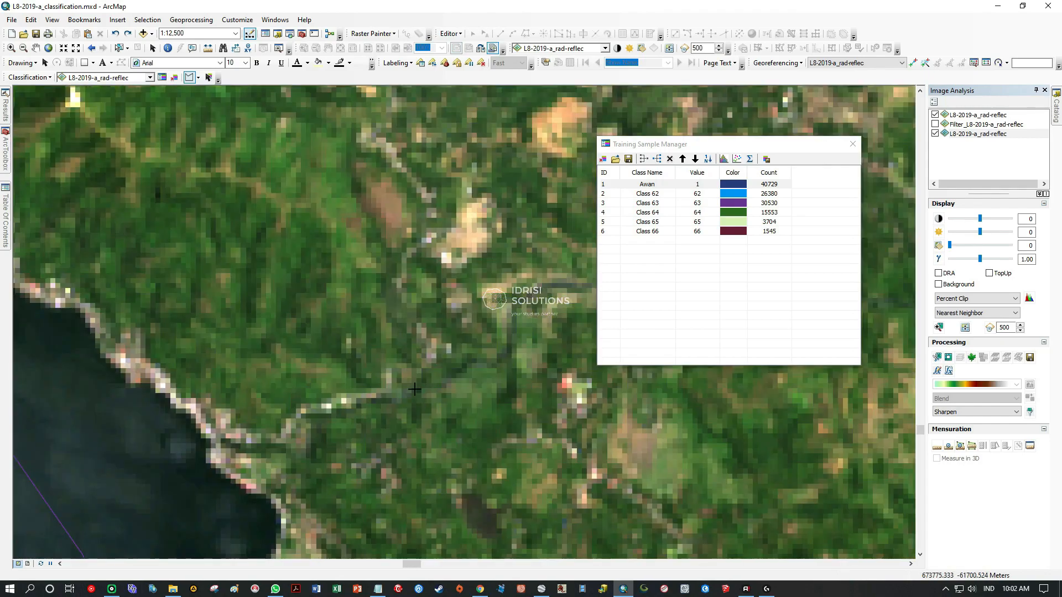
{"action": "mouse_move", "coordinate": [12, 108]}
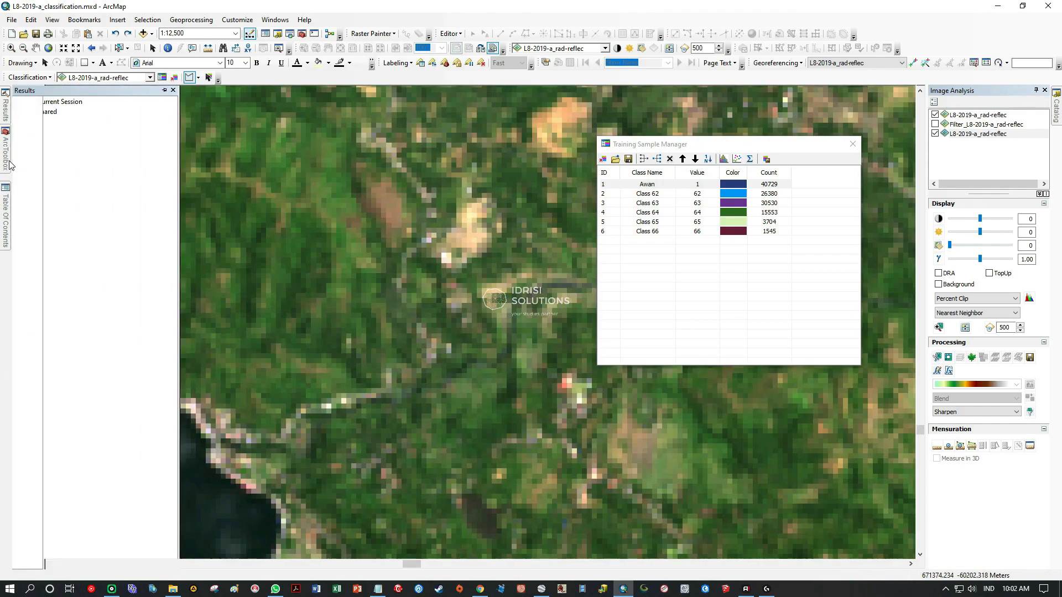
{"action": "mouse_move", "coordinate": [5, 213]}
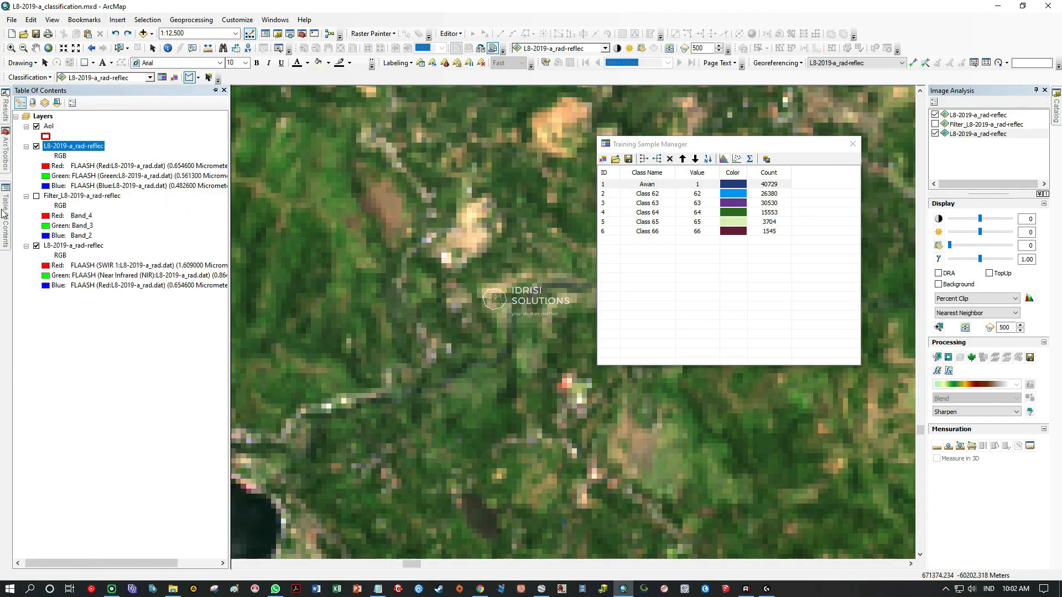
{"action": "left_click", "coordinate": [37, 148]}
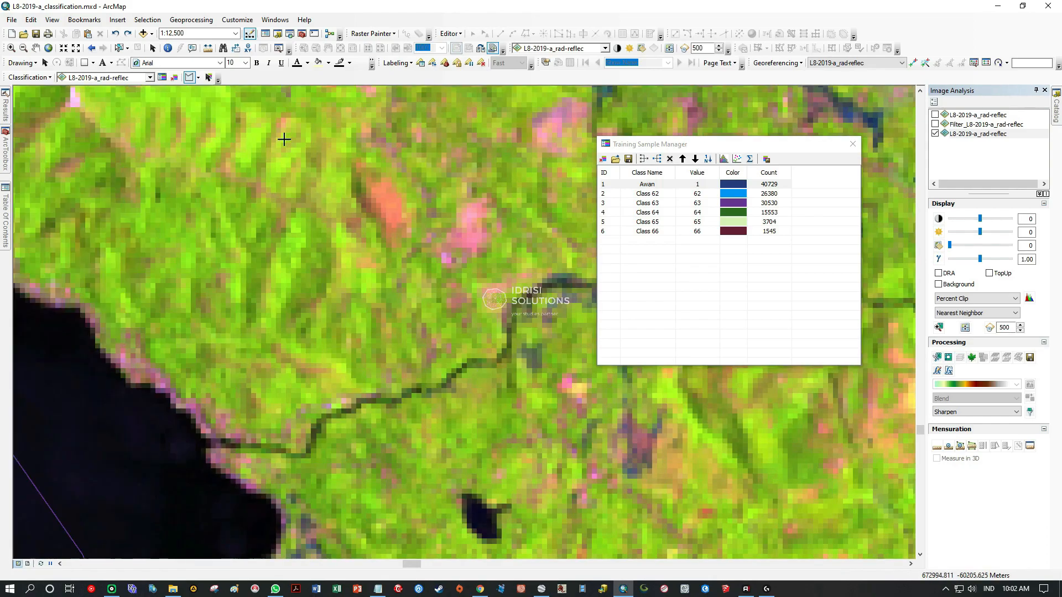
Examine the pixels of the narrow river flowing out of the lake's northeastern shore in the false-colour composite.
{"action": "left_click_drag", "start_coordinate": [344, 402], "coordinate": [485, 321]}
{"action": "left_click_drag", "start_coordinate": [513, 355], "coordinate": [273, 391]}
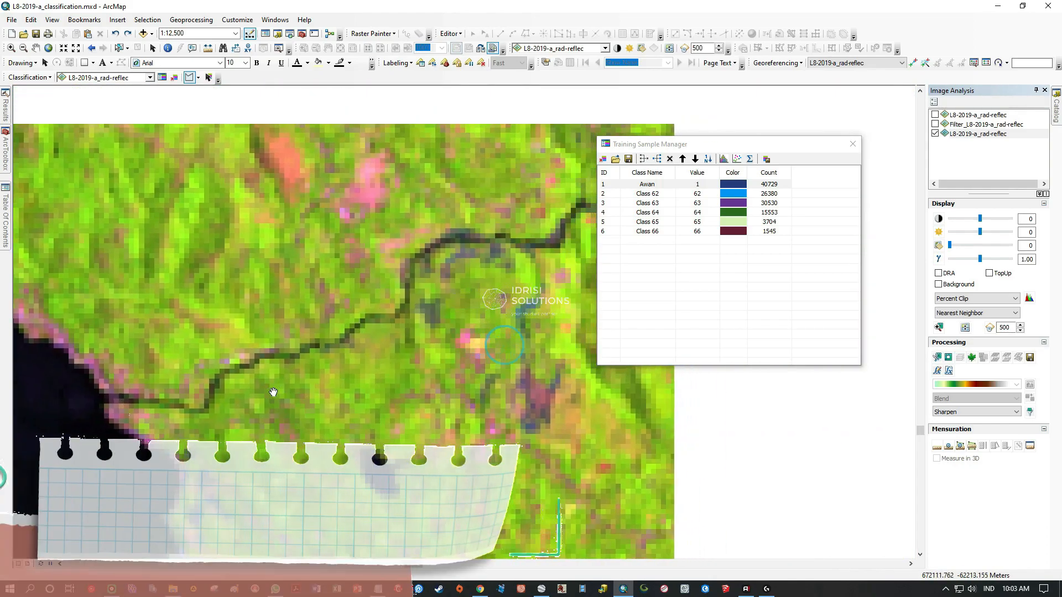
{"action": "left_click_drag", "start_coordinate": [498, 254], "coordinate": [227, 360]}
{"action": "left_click_drag", "start_coordinate": [417, 308], "coordinate": [691, 176]}
{"action": "left_click_drag", "start_coordinate": [341, 341], "coordinate": [557, 330]}
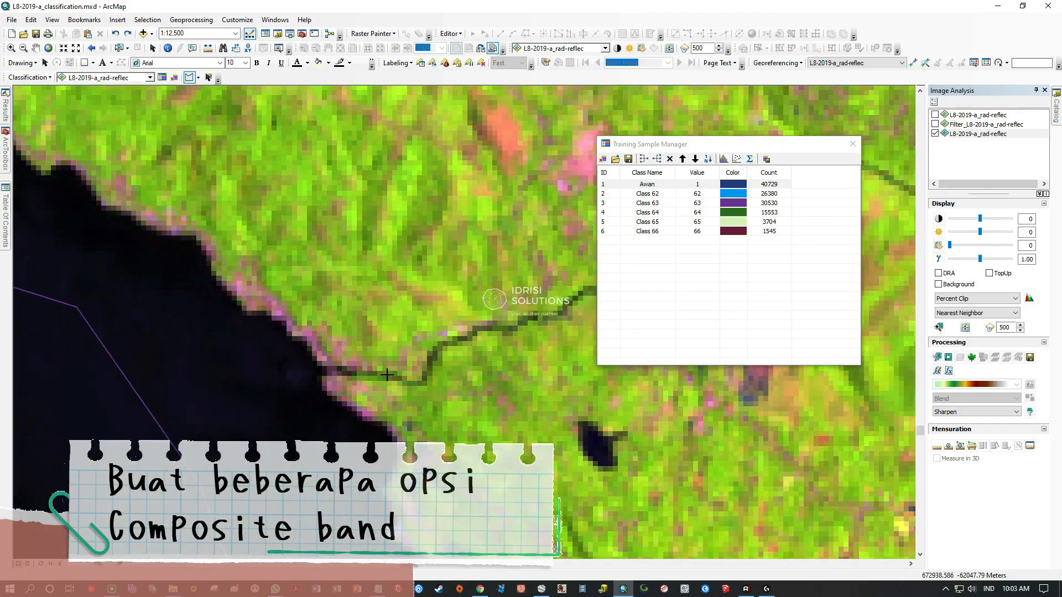
{"action": "scroll", "coordinate": [331, 357], "scroll_direction": "up", "scroll_amount": 3}
{"action": "scroll", "coordinate": [331, 357], "scroll_direction": "up", "scroll_amount": 3}
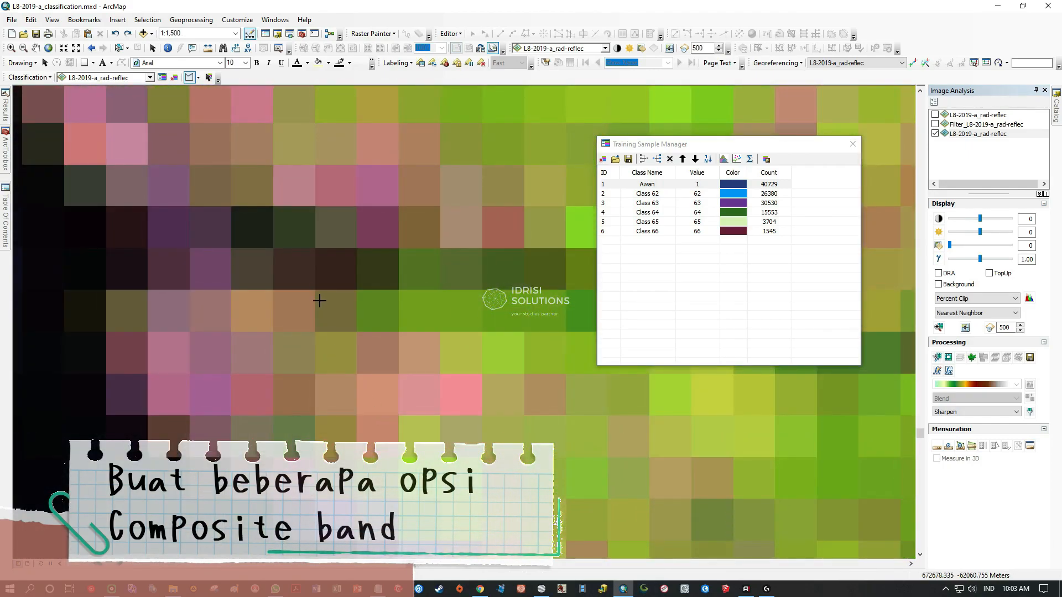
{"action": "left_click_drag", "start_coordinate": [320, 304], "coordinate": [160, 409]}
{"action": "left_click_drag", "start_coordinate": [443, 431], "coordinate": [332, 450]}
{"action": "left_click_drag", "start_coordinate": [574, 434], "coordinate": [315, 447]}
{"action": "left_click_drag", "start_coordinate": [467, 306], "coordinate": [338, 406]}
{"action": "left_click_drag", "start_coordinate": [422, 291], "coordinate": [359, 387]}
{"action": "left_click_drag", "start_coordinate": [465, 302], "coordinate": [282, 382]}
{"action": "left_click_drag", "start_coordinate": [431, 318], "coordinate": [239, 418]}
{"action": "left_click_drag", "start_coordinate": [481, 346], "coordinate": [285, 423]}
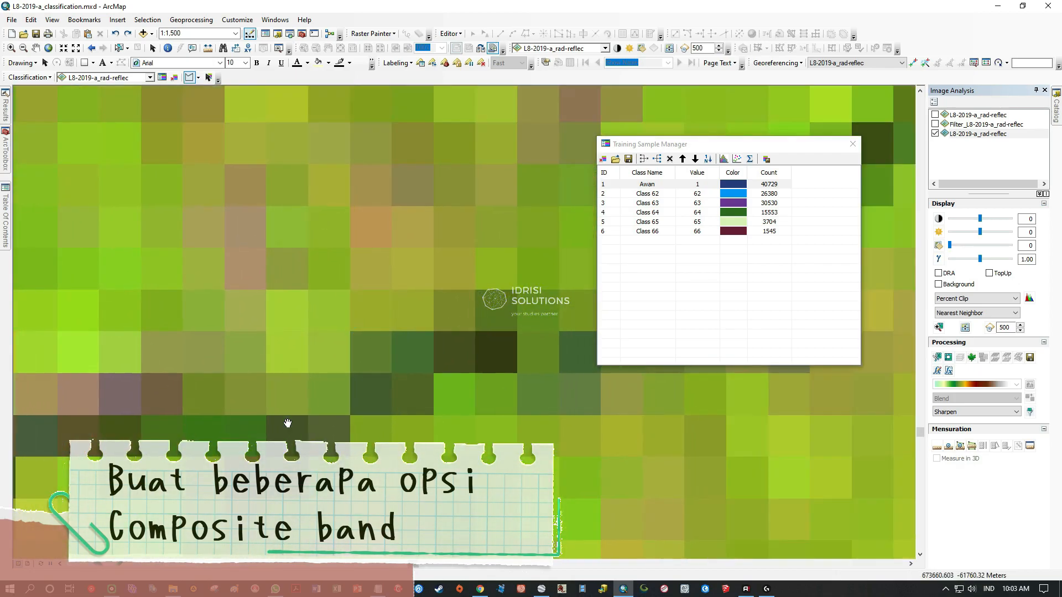
{"action": "left_click_drag", "start_coordinate": [548, 345], "coordinate": [210, 373]}
{"action": "left_click_drag", "start_coordinate": [392, 362], "coordinate": [445, 360]}
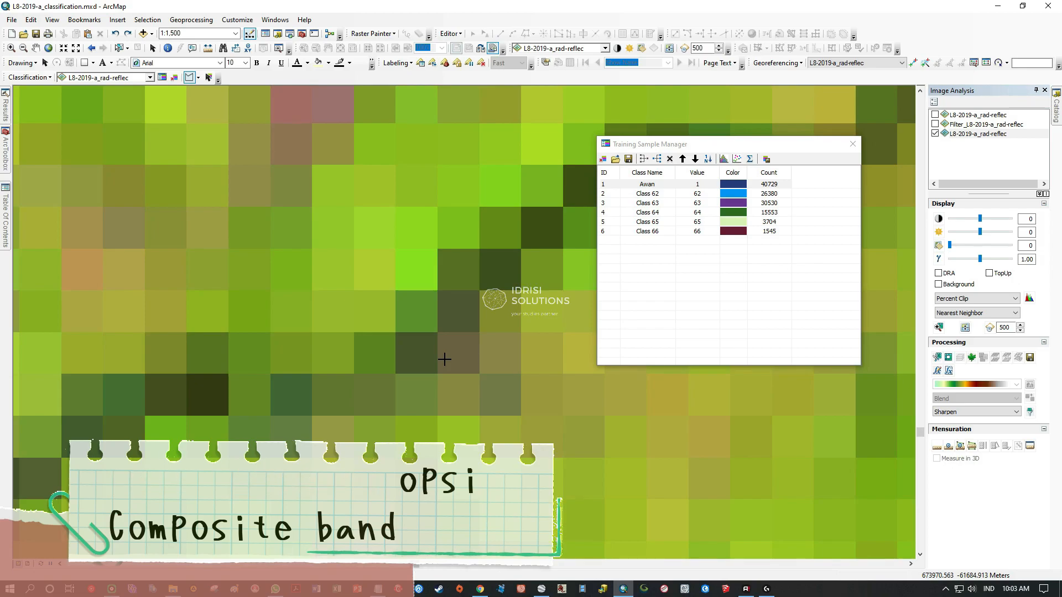
{"action": "scroll", "coordinate": [444, 359], "scroll_direction": "down", "scroll_amount": 10}
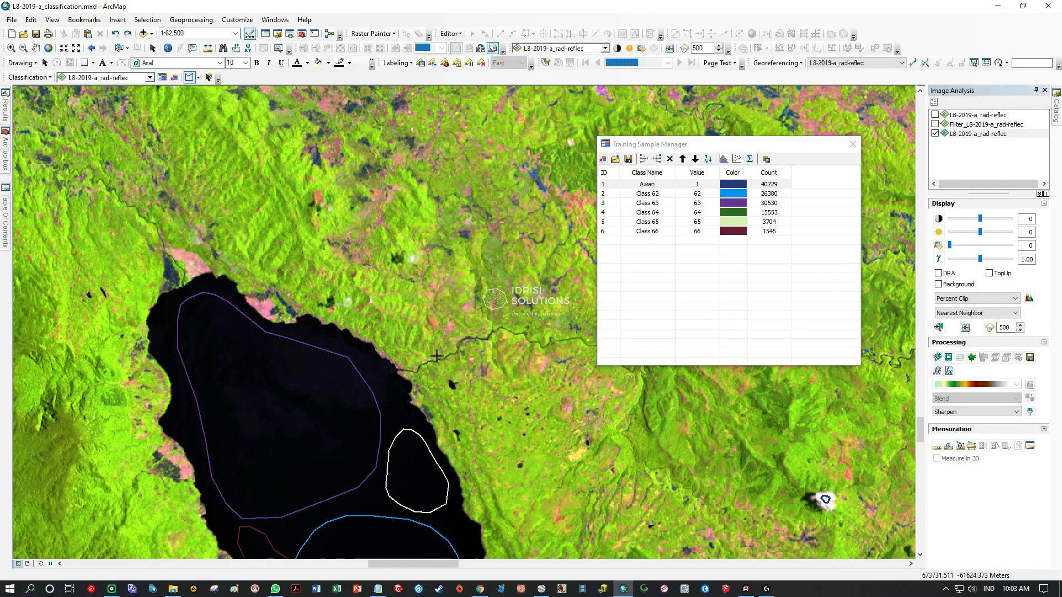
{"action": "scroll", "coordinate": [436, 356], "scroll_direction": "up", "scroll_amount": 5}
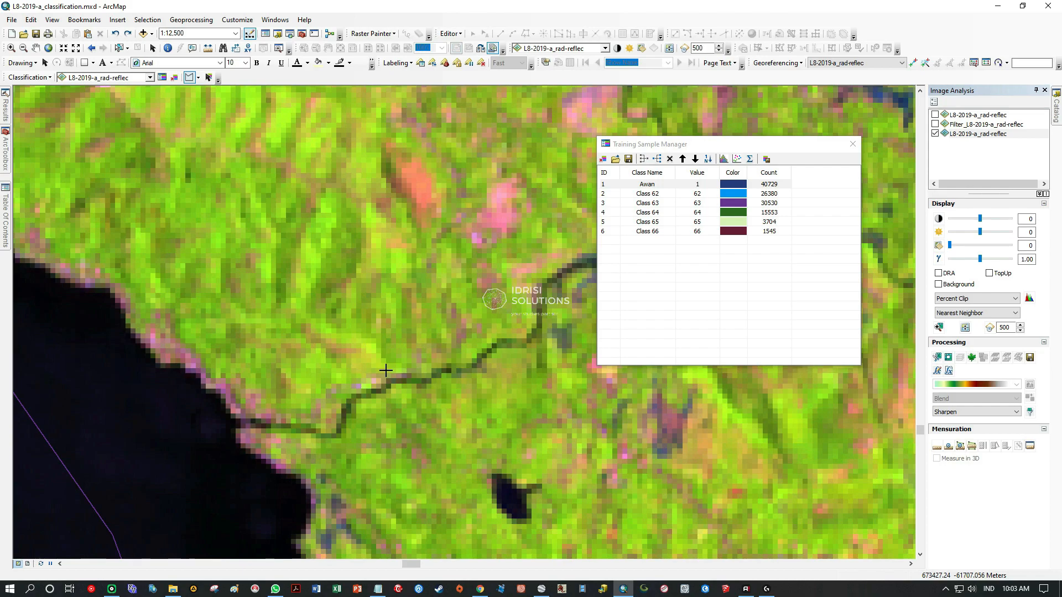
{"action": "scroll", "coordinate": [371, 372], "scroll_direction": "down", "scroll_amount": 3}
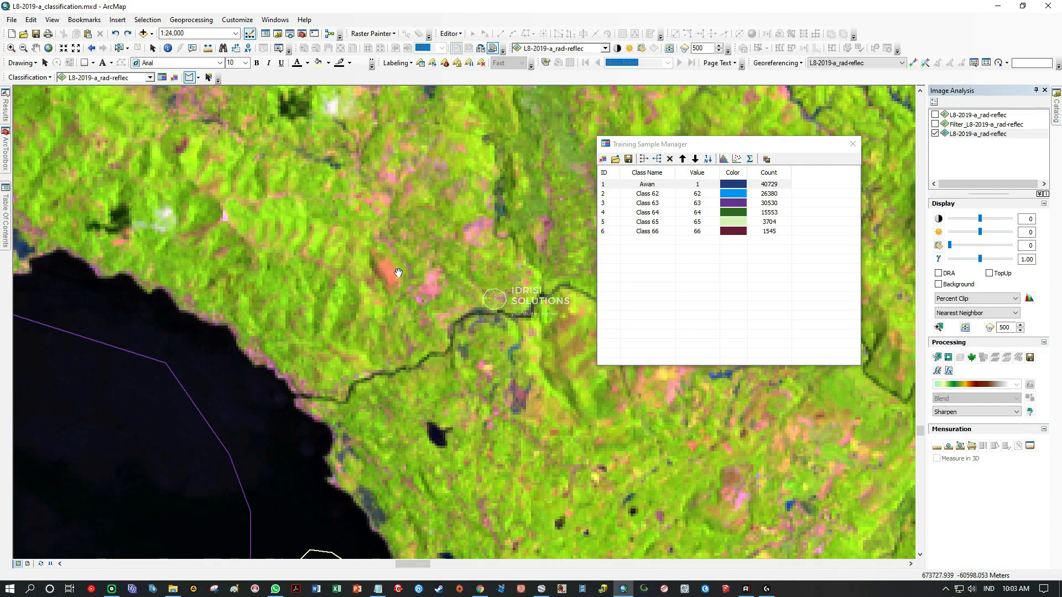
Examine the area east of the lake up to the AoI's eastern boundary for wider rivers and other water bodies.
{"action": "left_click_drag", "start_coordinate": [339, 279], "coordinate": [612, 442]}
{"action": "left_click_drag", "start_coordinate": [267, 405], "coordinate": [542, 410]}
{"action": "left_click_drag", "start_coordinate": [307, 369], "coordinate": [511, 543]}
{"action": "left_click_drag", "start_coordinate": [571, 461], "coordinate": [212, 344]}
{"action": "scroll", "coordinate": [498, 397], "scroll_direction": "down", "scroll_amount": 1}
{"action": "scroll", "coordinate": [492, 397], "scroll_direction": "down", "scroll_amount": 3}
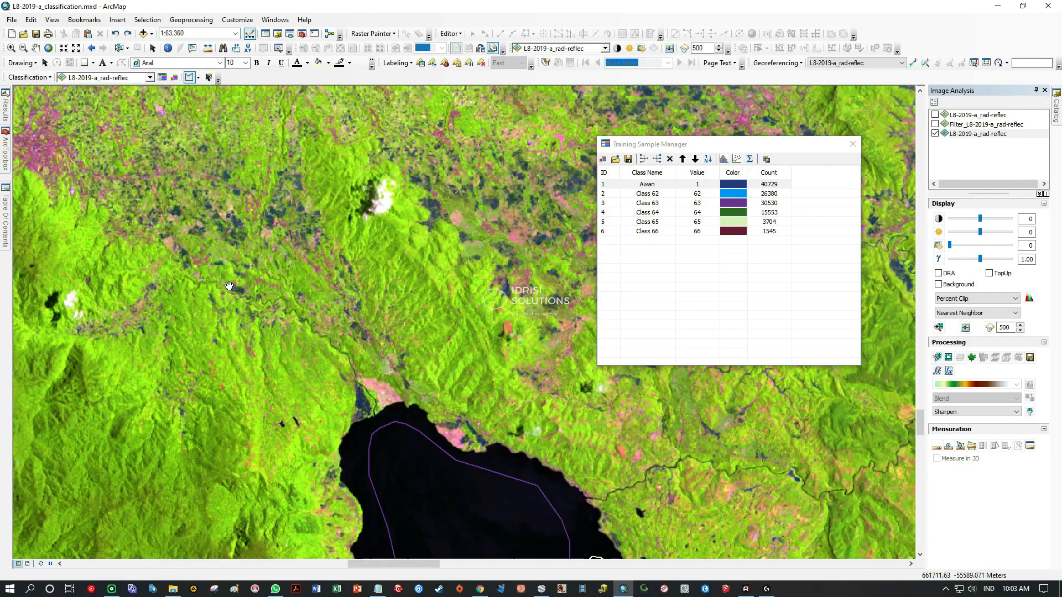
{"action": "left_click_drag", "start_coordinate": [302, 342], "coordinate": [451, 456]}
{"action": "left_click_drag", "start_coordinate": [497, 361], "coordinate": [252, 354]}
{"action": "left_click_drag", "start_coordinate": [500, 400], "coordinate": [319, 395]}
{"action": "left_click_drag", "start_coordinate": [499, 513], "coordinate": [345, 311]}
{"action": "left_click_drag", "start_coordinate": [398, 505], "coordinate": [350, 413]}
{"action": "left_click_drag", "start_coordinate": [515, 409], "coordinate": [516, 362]}
{"action": "left_click_drag", "start_coordinate": [526, 500], "coordinate": [302, 390]}
{"action": "left_click_drag", "start_coordinate": [544, 486], "coordinate": [366, 348]}
{"action": "left_click_drag", "start_coordinate": [544, 416], "coordinate": [354, 409]}
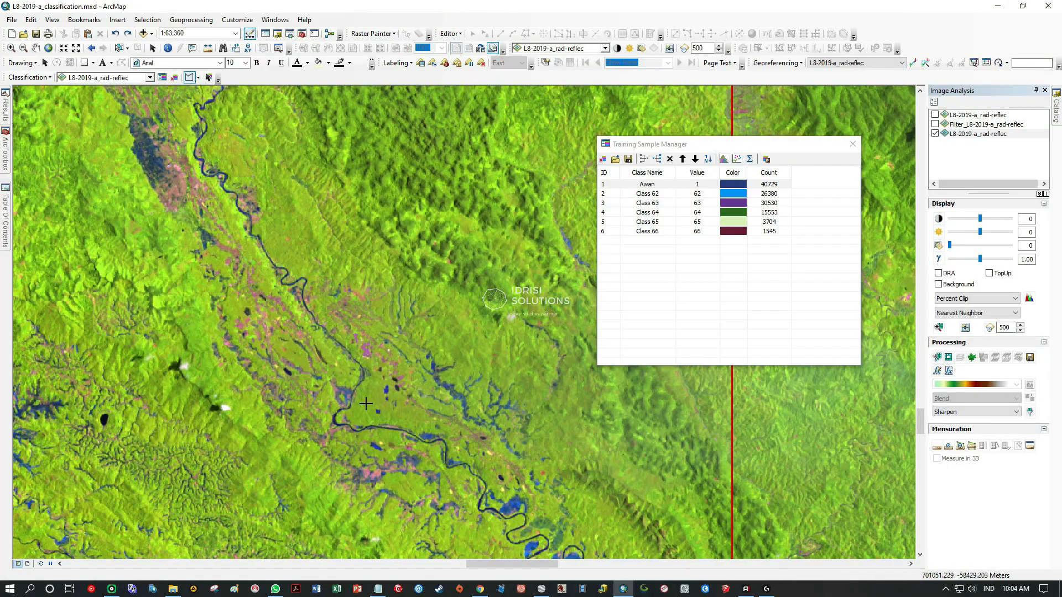
Draw two polygon training samples over dark-blue pixel rows of the narrow river near the AoI's eastern boundary.
{"action": "left_click_drag", "start_coordinate": [701, 145], "coordinate": [761, 191]}
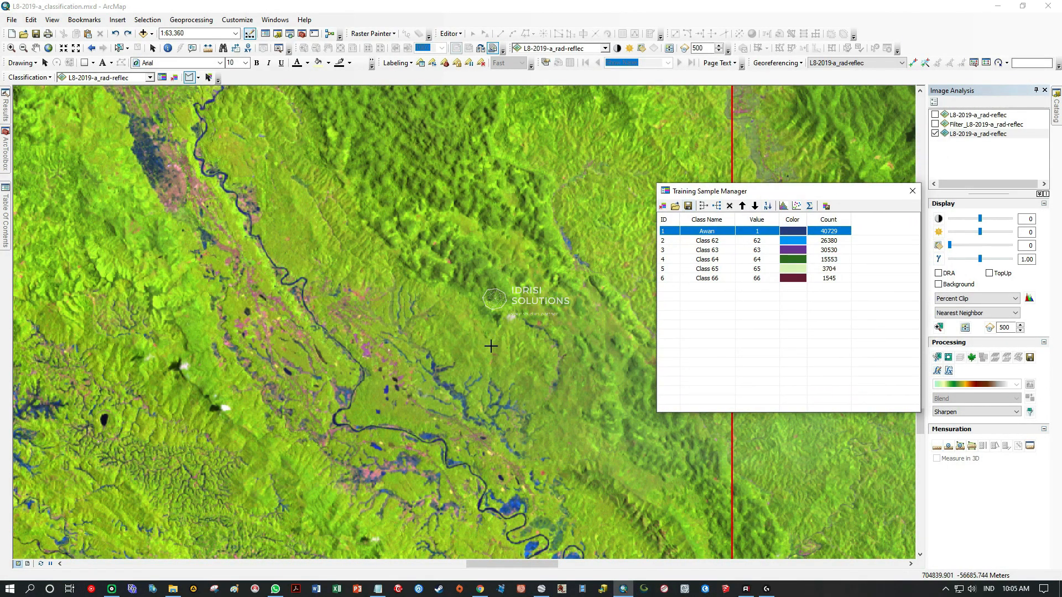
{"action": "left_click", "coordinate": [36, 49]}
{"action": "mouse_move", "coordinate": [362, 384]}
{"action": "left_mouse_down"}
{"action": "mouse_move", "coordinate": [372, 391]}
{"action": "mouse_move", "coordinate": [178, 122]}
{"action": "left_mouse_up"}
{"action": "left_click_drag", "start_coordinate": [448, 433], "coordinate": [310, 303]}
{"action": "scroll", "coordinate": [378, 255], "scroll_direction": "up", "scroll_amount": 2}
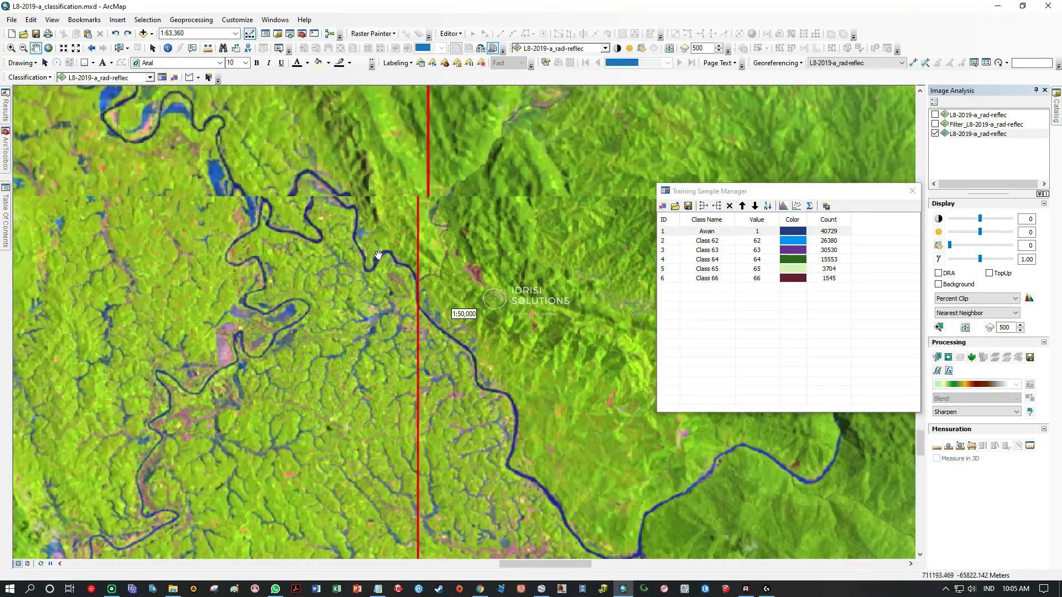
{"action": "scroll", "coordinate": [378, 255], "scroll_direction": "up", "scroll_amount": 8}
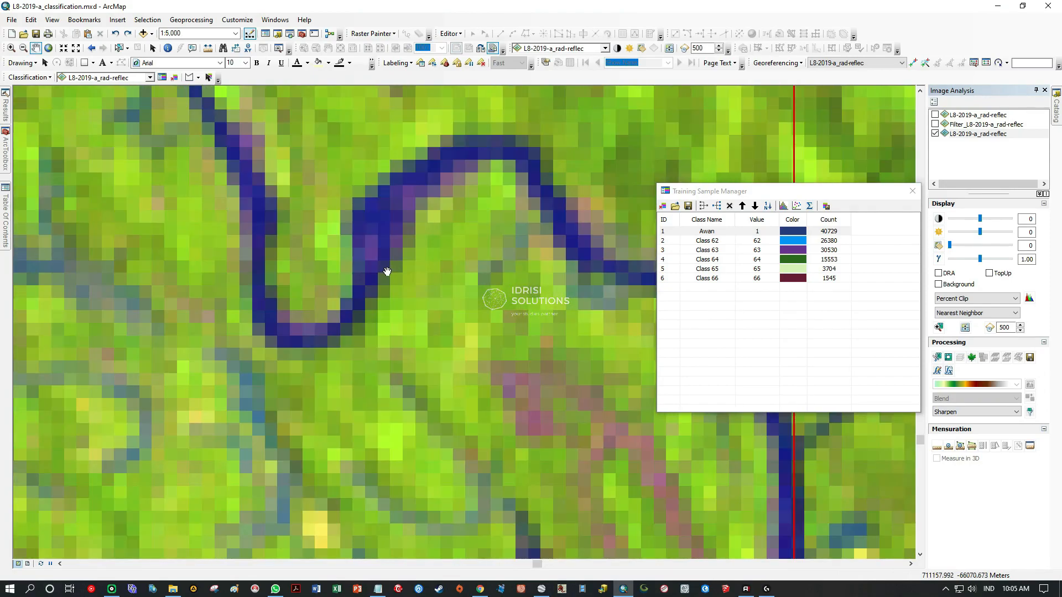
{"action": "scroll", "coordinate": [387, 271], "scroll_direction": "up", "scroll_amount": 2}
{"action": "scroll", "coordinate": [474, 350], "scroll_direction": "up", "scroll_amount": 3}
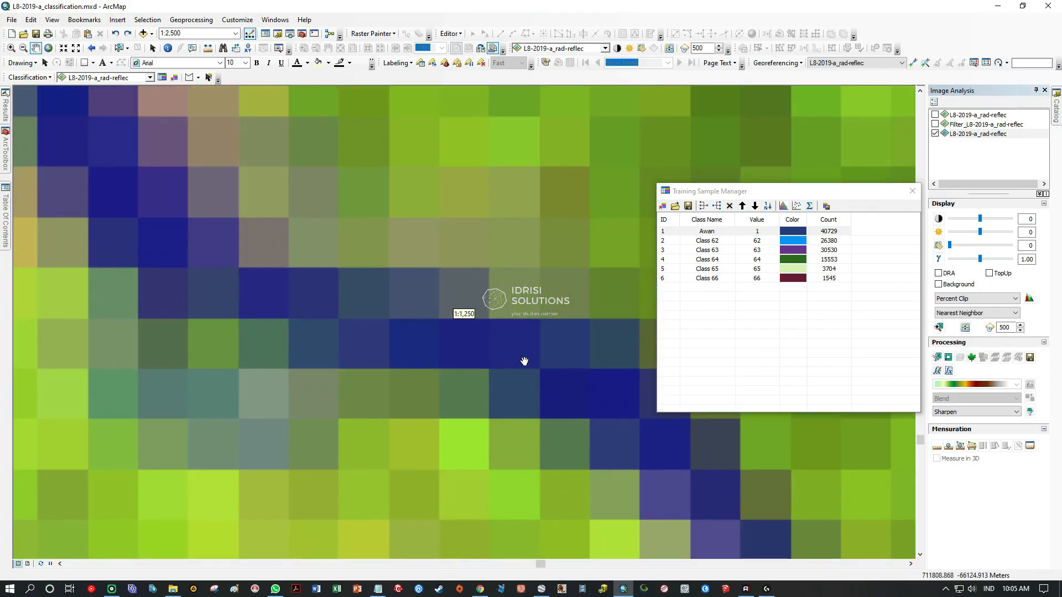
{"action": "left_click_drag", "start_coordinate": [761, 191], "coordinate": [810, 177]}
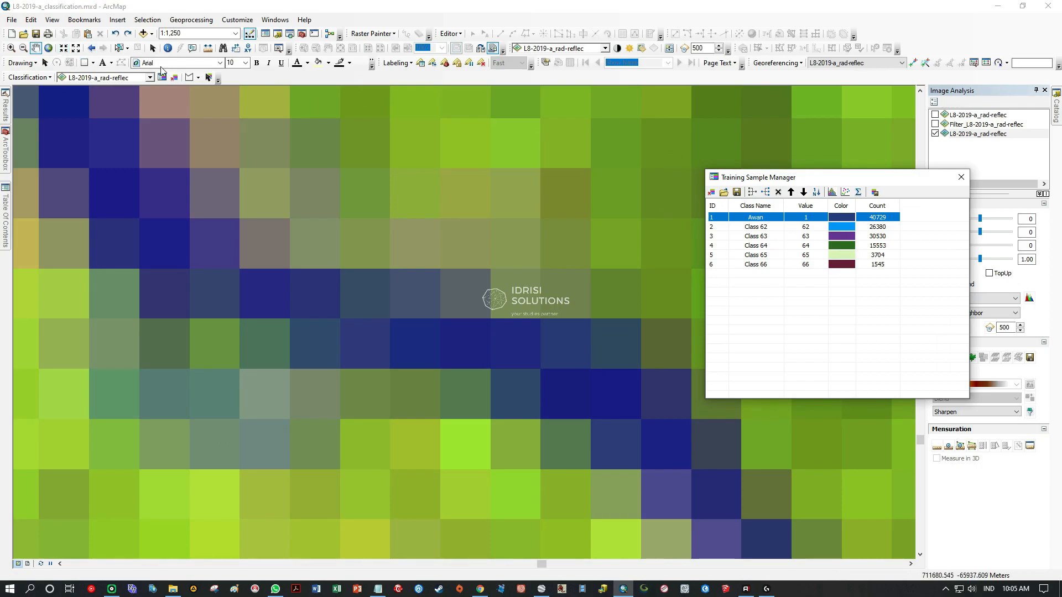
{"action": "left_click", "coordinate": [189, 78]}
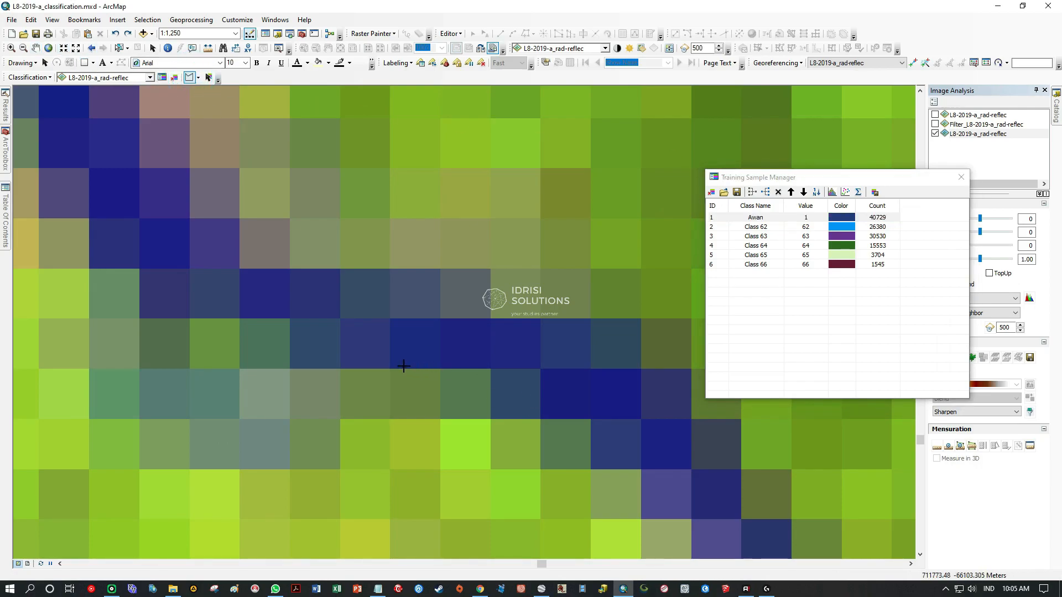
{"action": "left_click", "coordinate": [531, 361]}
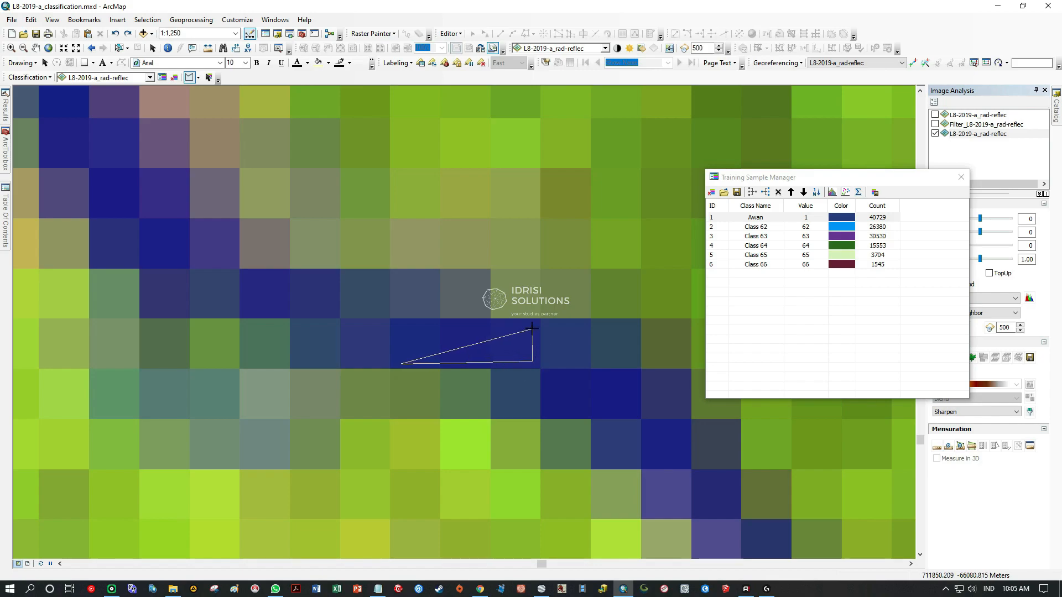
{"action": "double_click", "coordinate": [400, 326]}
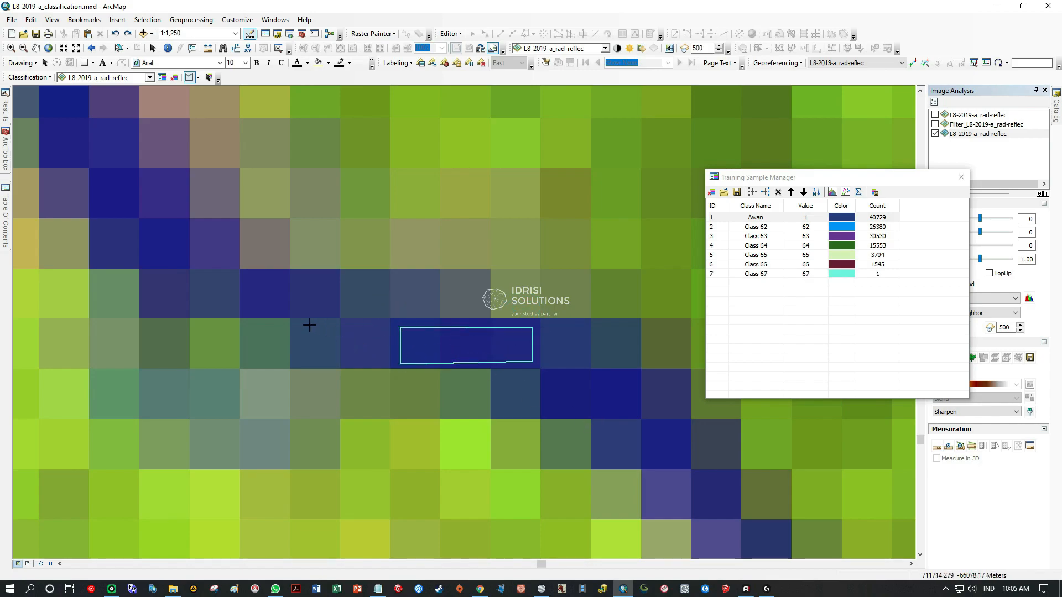
{"action": "left_click", "coordinate": [332, 310]}
{"action": "double_click", "coordinate": [254, 308]}
Try to outline the adjoining diagonal river stretch to the northwest as one polygon sample, and delete it.
{"action": "key", "text": "c"}
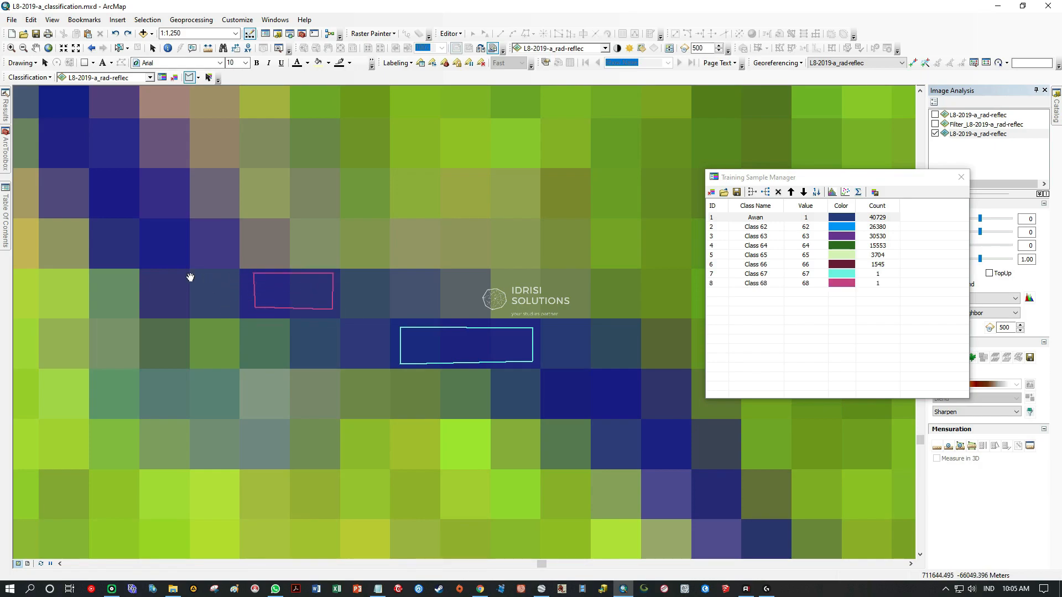
{"action": "left_click_drag", "start_coordinate": [162, 260], "coordinate": [374, 407]}
{"action": "left_click_drag", "start_coordinate": [259, 296], "coordinate": [375, 382]}
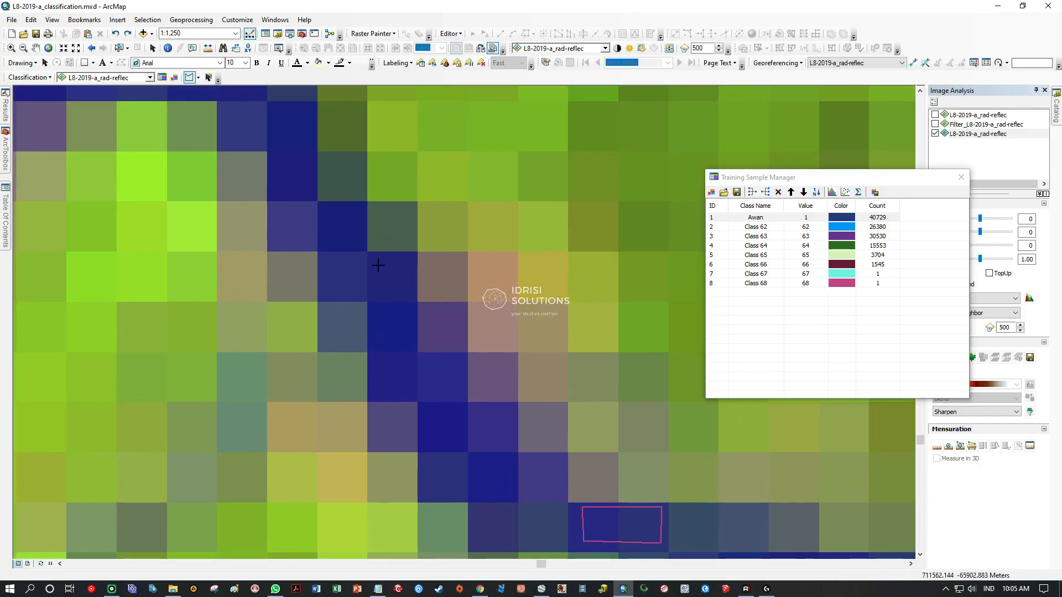
{"action": "left_click", "coordinate": [388, 263]}
{"action": "left_click", "coordinate": [440, 354]}
{"action": "left_click", "coordinate": [482, 400]}
{"action": "left_click", "coordinate": [504, 435]}
{"action": "left_click", "coordinate": [504, 463]}
{"action": "left_click", "coordinate": [485, 487]}
{"action": "left_click", "coordinate": [460, 485]}
{"action": "left_click", "coordinate": [404, 455]}
{"action": "left_click", "coordinate": [345, 278]}
{"action": "double_click", "coordinate": [352, 266]}
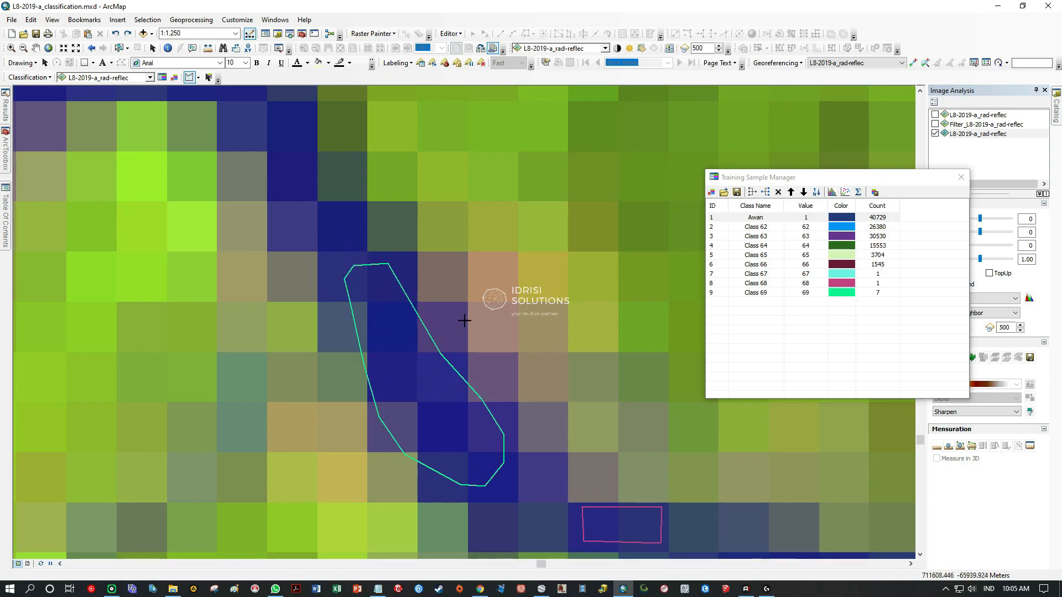
{"action": "left_click", "coordinate": [719, 296]}
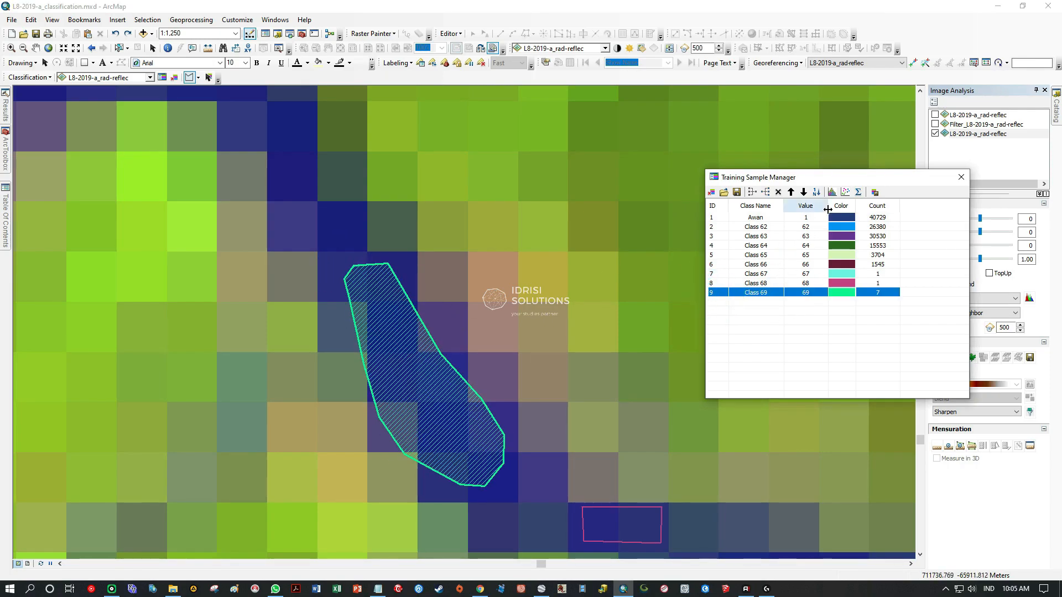
{"action": "left_click", "coordinate": [778, 192]}
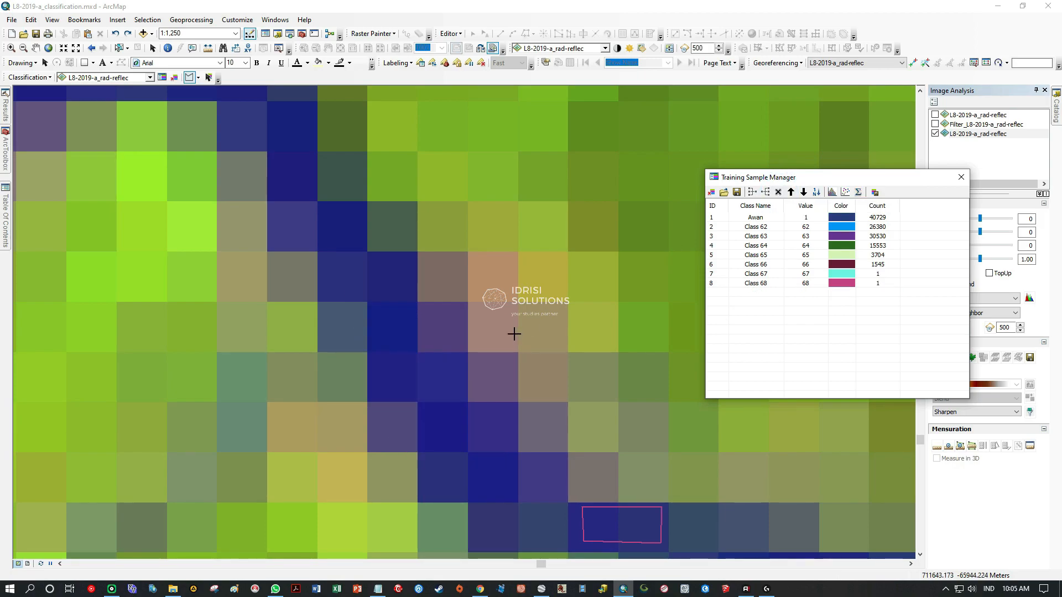
Draw rectangle training samples over a horizontal and a vertical run of dark-blue pixels in the river meander.
{"action": "left_click", "coordinate": [198, 77]}
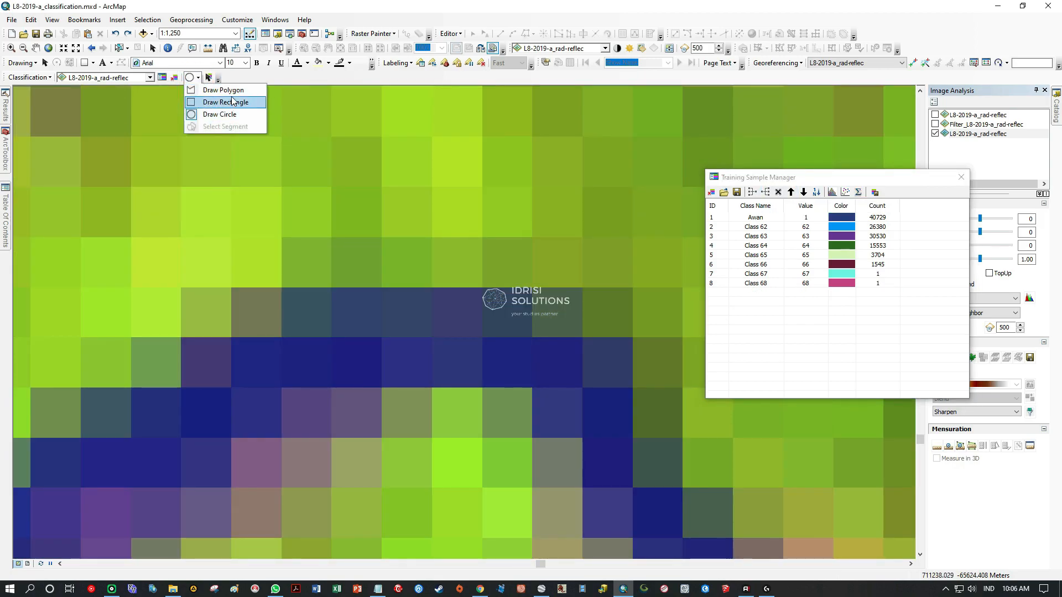
{"action": "left_click", "coordinate": [227, 101]}
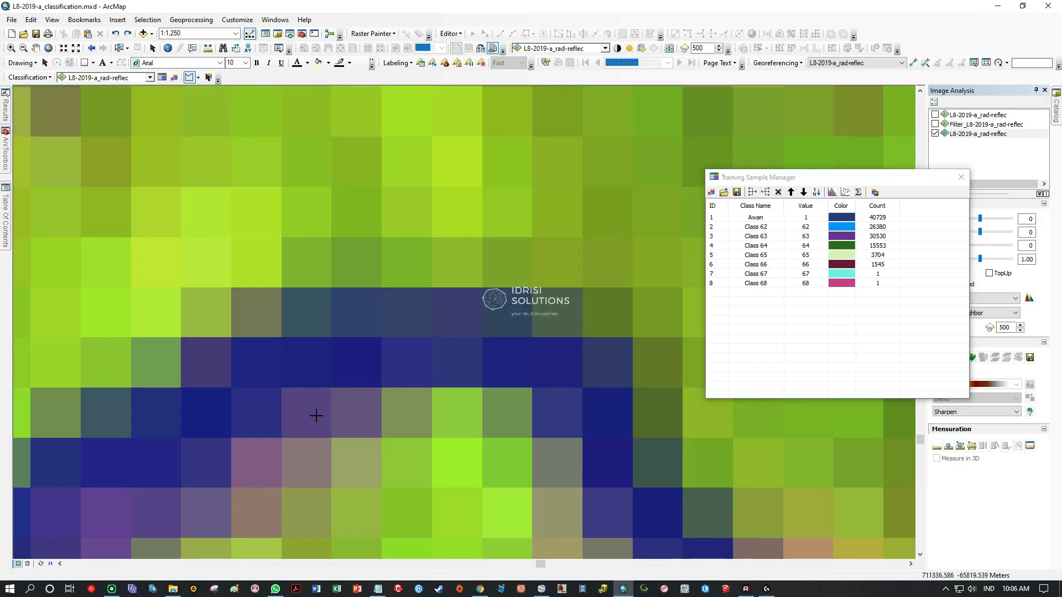
{"action": "left_click_drag", "start_coordinate": [349, 378], "coordinate": [346, 335]}
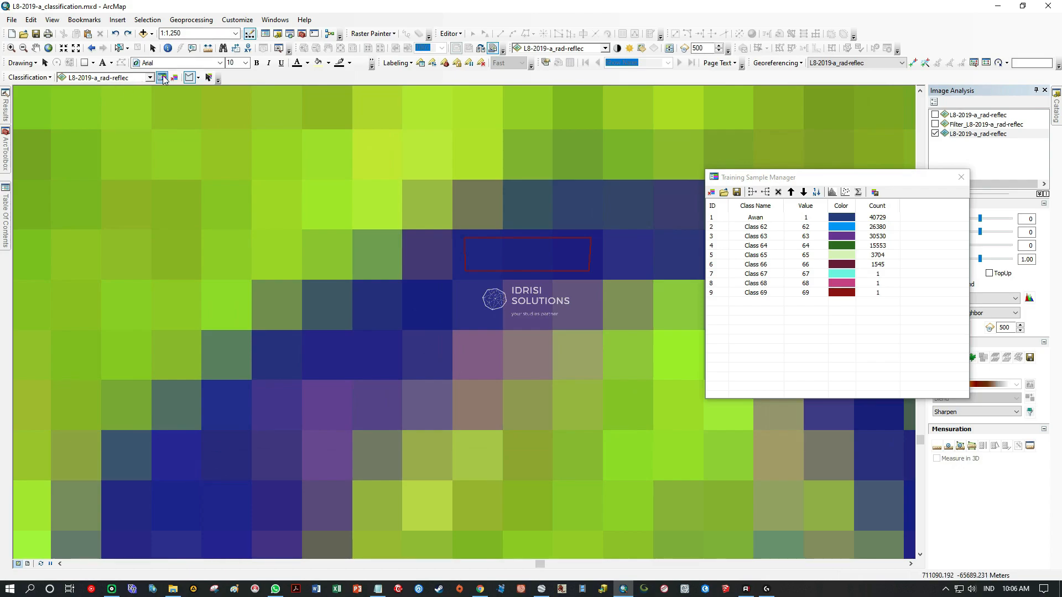
{"action": "left_click", "coordinate": [198, 78]}
{"action": "left_click", "coordinate": [226, 103]}
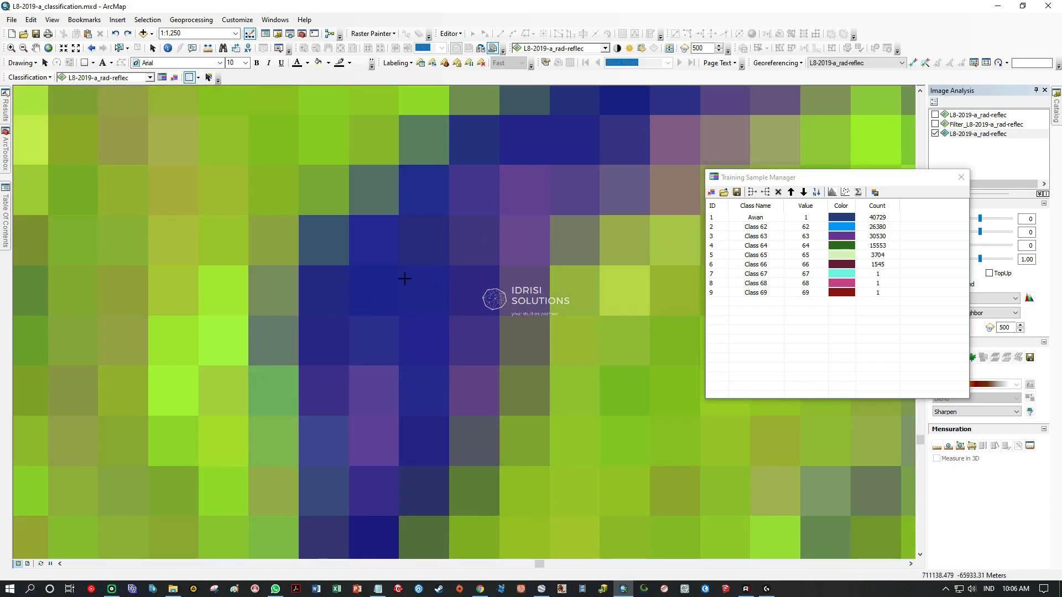
{"action": "left_click_drag", "start_coordinate": [413, 283], "coordinate": [438, 463]}
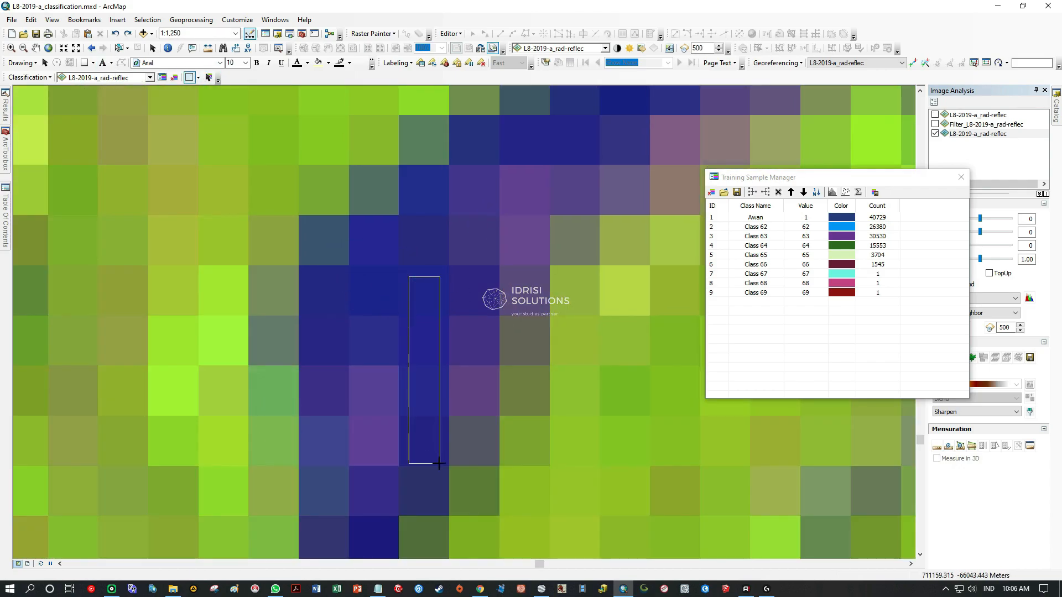
{"action": "left_click_drag", "start_coordinate": [438, 462], "coordinate": [438, 463]}
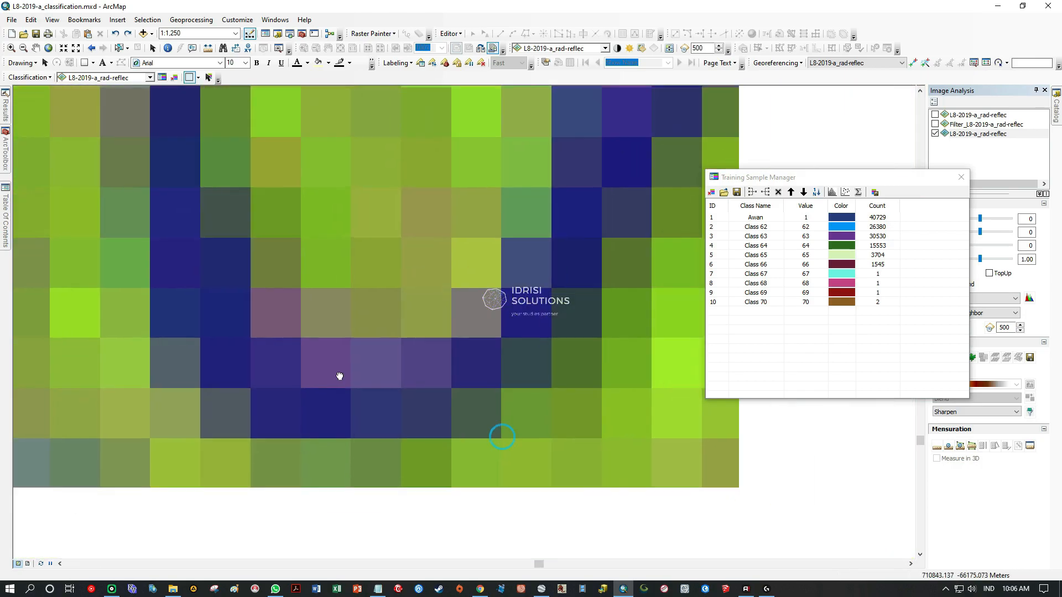
Add rectangle water samples over pure dark-blue pixels along the river meanders farther west and northwest.
{"action": "scroll", "coordinate": [340, 376], "scroll_direction": "down", "scroll_amount": 2}
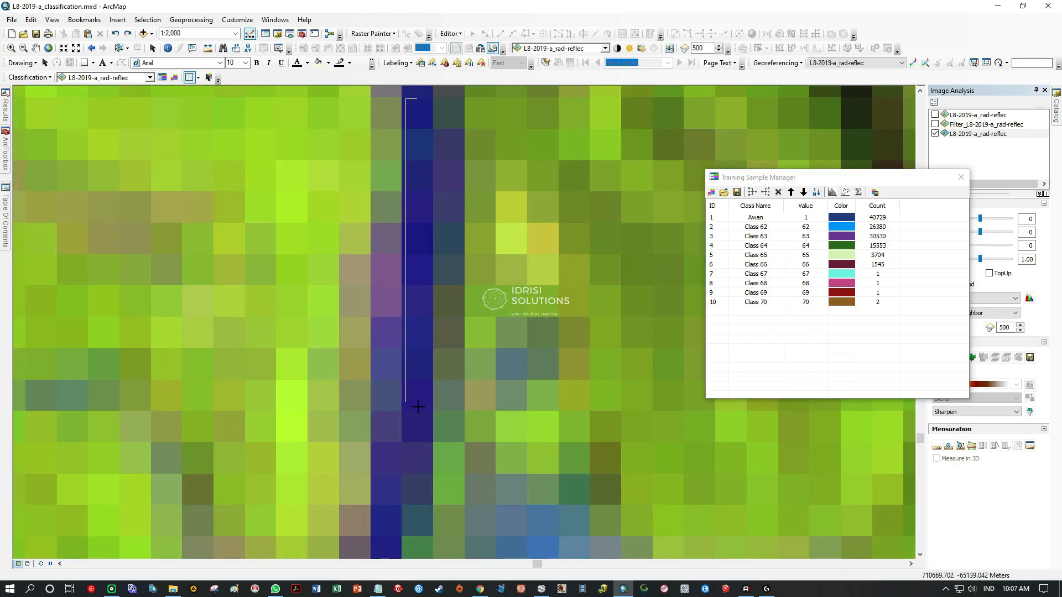
{"action": "mouse_move", "coordinate": [418, 406]}
{"action": "left_mouse_down"}
{"action": "mouse_move", "coordinate": [427, 432]}
{"action": "mouse_move", "coordinate": [416, 439]}
{"action": "left_mouse_up"}
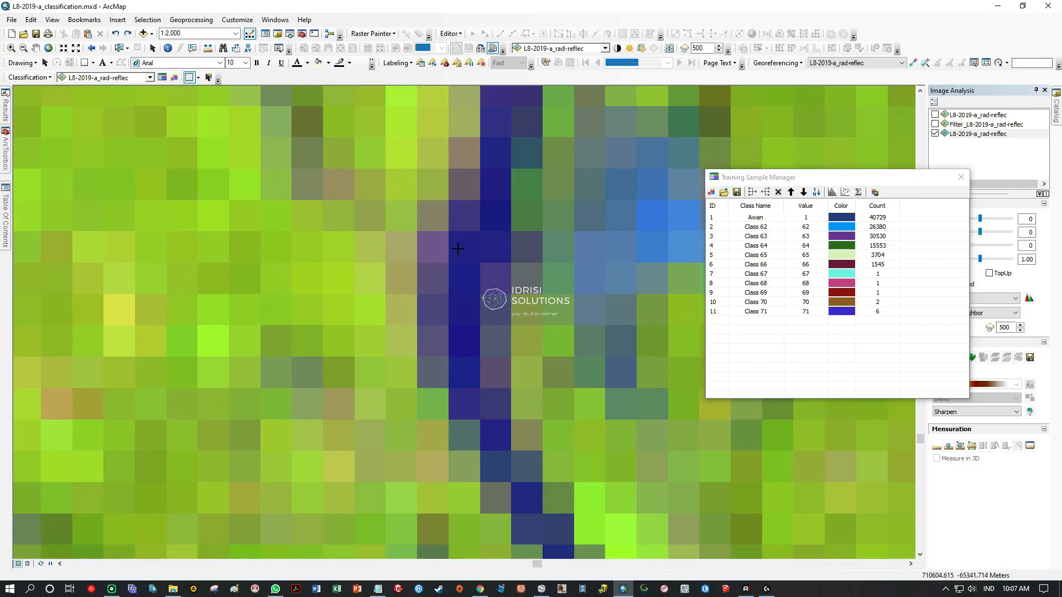
{"action": "left_click_drag", "start_coordinate": [455, 235], "coordinate": [471, 420]}
{"action": "left_click_drag", "start_coordinate": [472, 420], "coordinate": [472, 420]}
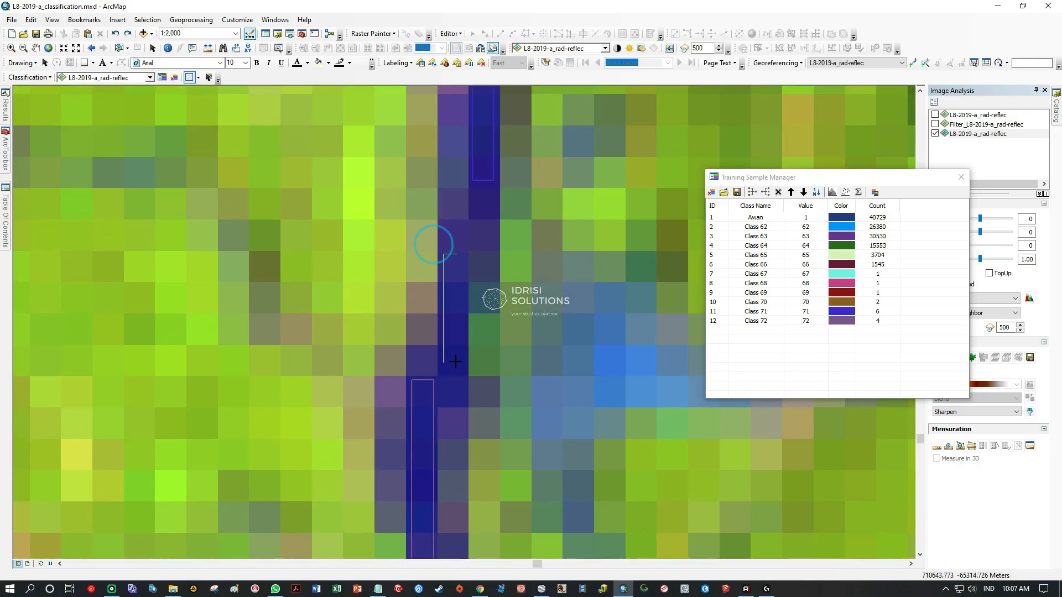
{"action": "left_click_drag", "start_coordinate": [455, 361], "coordinate": [470, 404]}
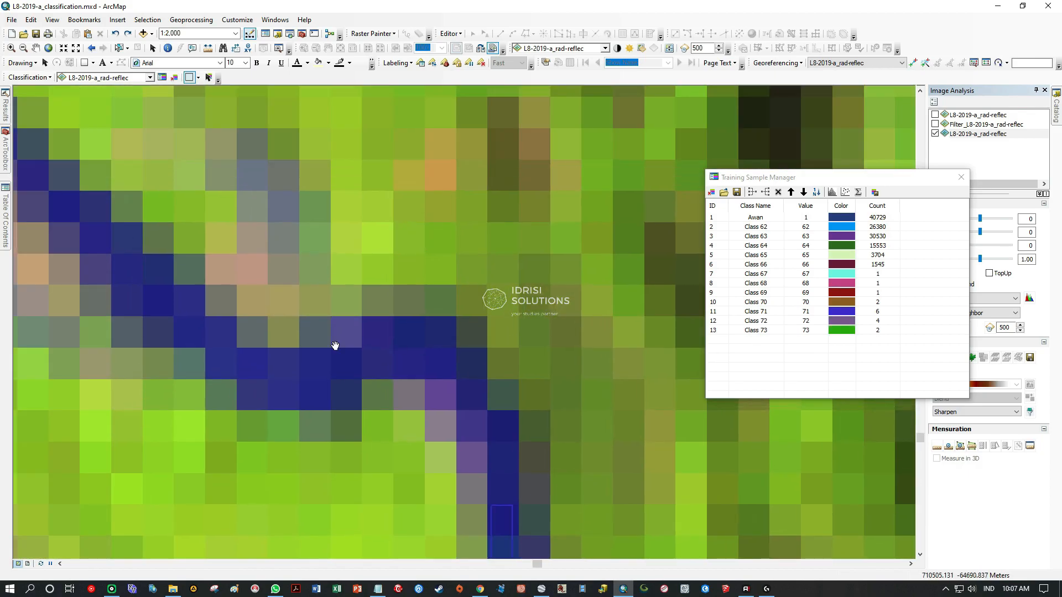
{"action": "left_click_drag", "start_coordinate": [452, 349], "coordinate": [532, 365]}
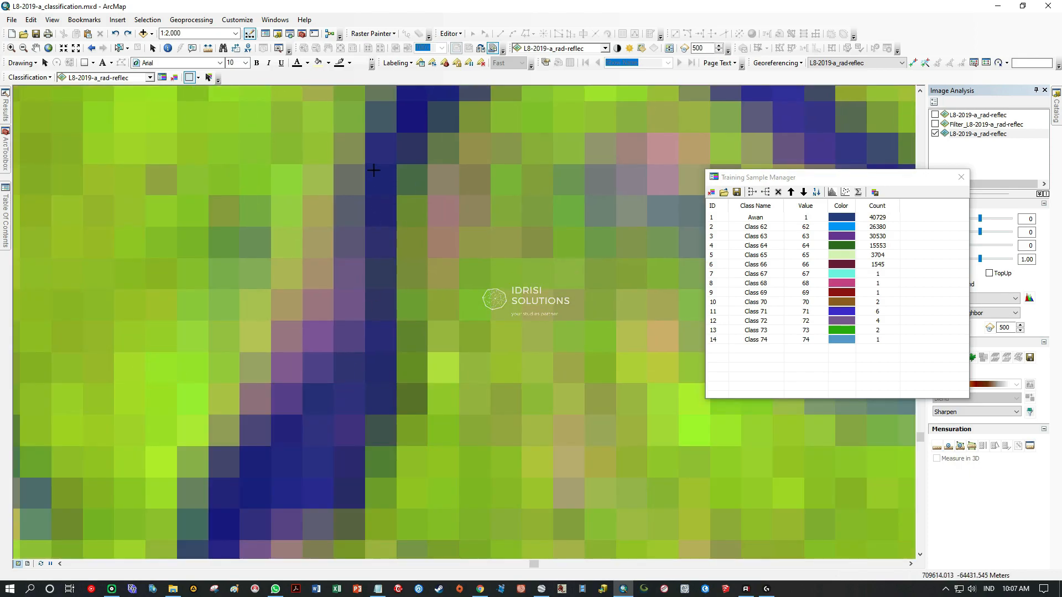
{"action": "left_click_drag", "start_coordinate": [374, 170], "coordinate": [387, 403]}
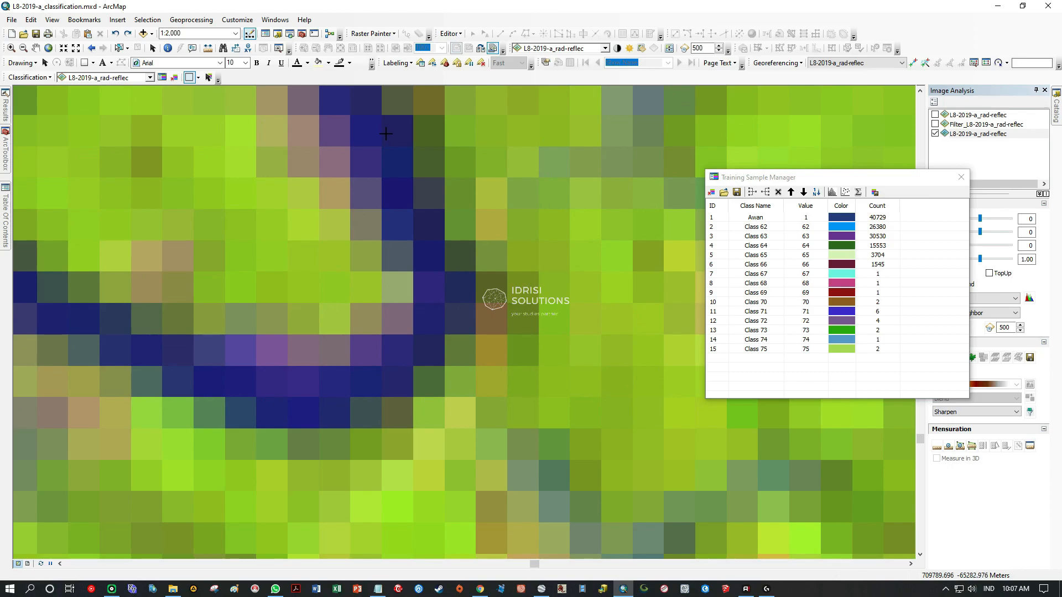
Draw rectangle samples over the two vertical pixel runs and the horizontal base of the U-shaped river bend.
{"action": "left_click_drag", "start_coordinate": [388, 122], "coordinate": [404, 236]}
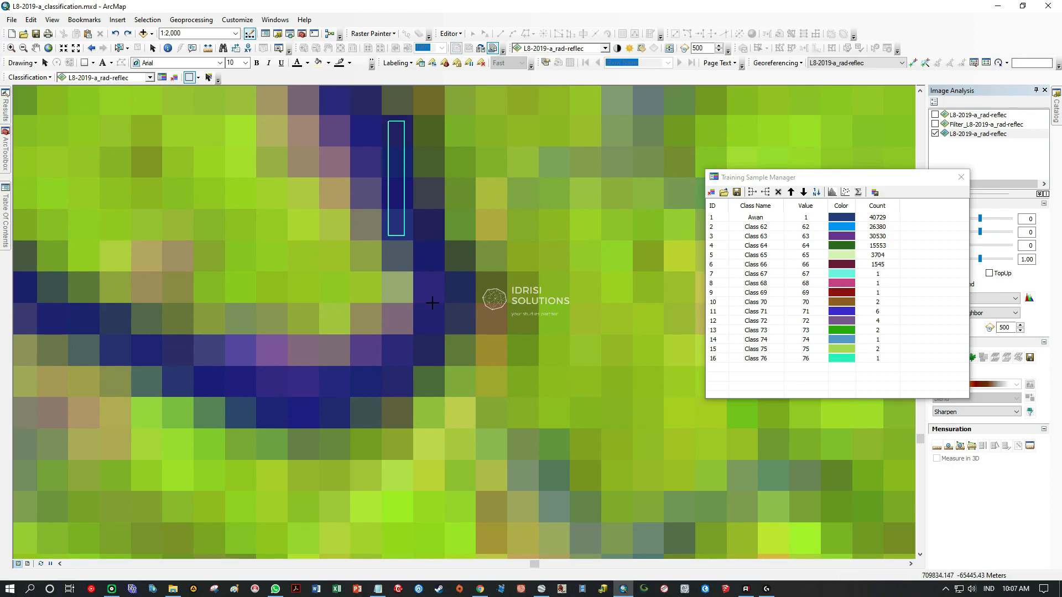
{"action": "left_click_drag", "start_coordinate": [440, 350], "coordinate": [440, 358]}
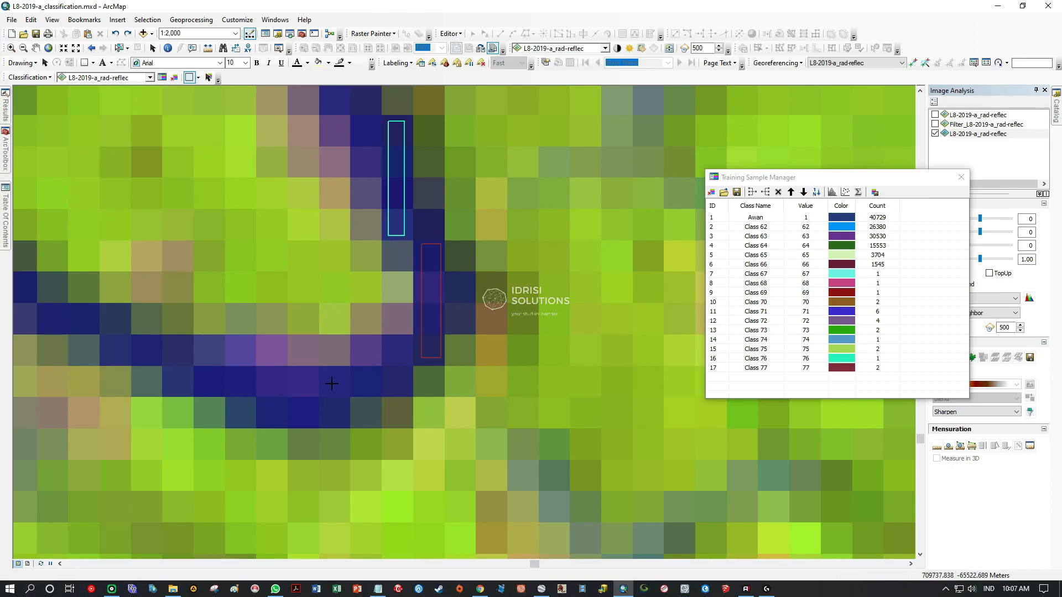
{"action": "left_click_drag", "start_coordinate": [286, 391], "coordinate": [409, 393]}
Add rectangle samples along the river west of the U-shaped bend, including its short vertical dark-blue pixel column.
{"action": "left_click_drag", "start_coordinate": [145, 313], "coordinate": [562, 442]}
{"action": "left_click_drag", "start_coordinate": [326, 374], "coordinate": [580, 383]}
{"action": "left_click_drag", "start_coordinate": [285, 289], "coordinate": [489, 310]}
{"action": "left_click_drag", "start_coordinate": [277, 309], "coordinate": [573, 401]}
{"action": "left_click_drag", "start_coordinate": [310, 346], "coordinate": [658, 556]}
{"action": "left_click_drag", "start_coordinate": [394, 352], "coordinate": [411, 426]}
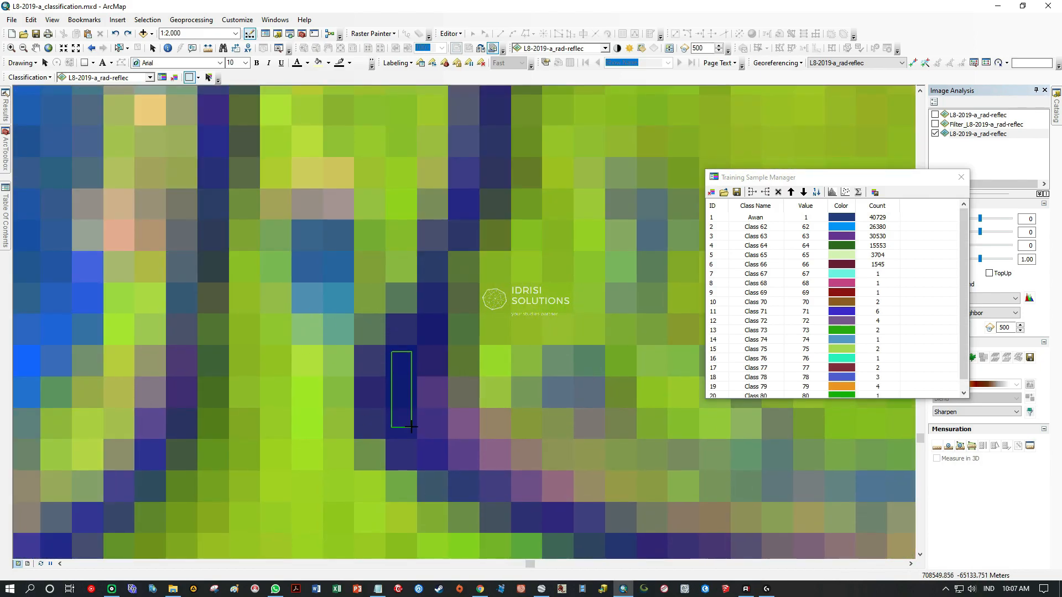
Sample the dark-blue pixels of the looping river meanders farther south with rectangles, including the horizontal pixel row.
{"action": "scroll", "coordinate": [412, 423], "scroll_direction": "down", "scroll_amount": 8}
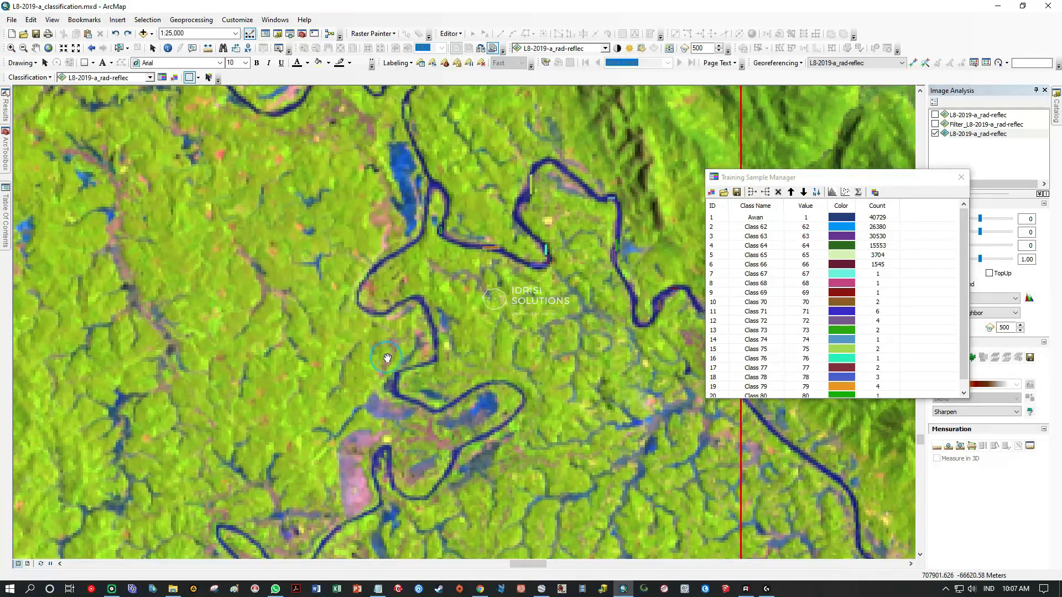
{"action": "scroll", "coordinate": [503, 431], "scroll_direction": "up", "scroll_amount": 5}
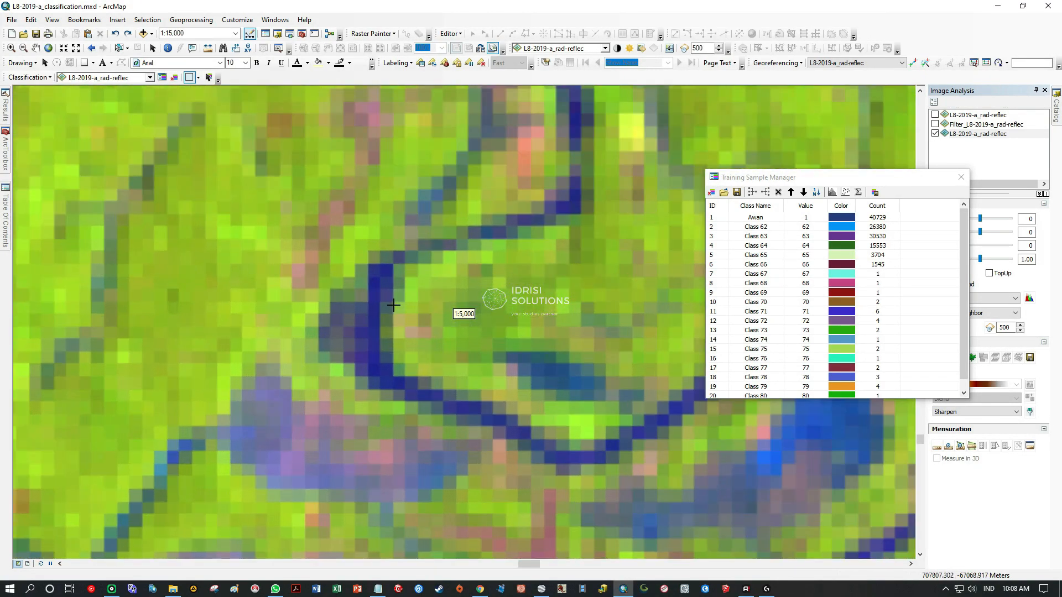
{"action": "scroll", "coordinate": [394, 305], "scroll_direction": "up", "scroll_amount": 3}
{"action": "left_click_drag", "start_coordinate": [355, 506], "coordinate": [360, 534]}
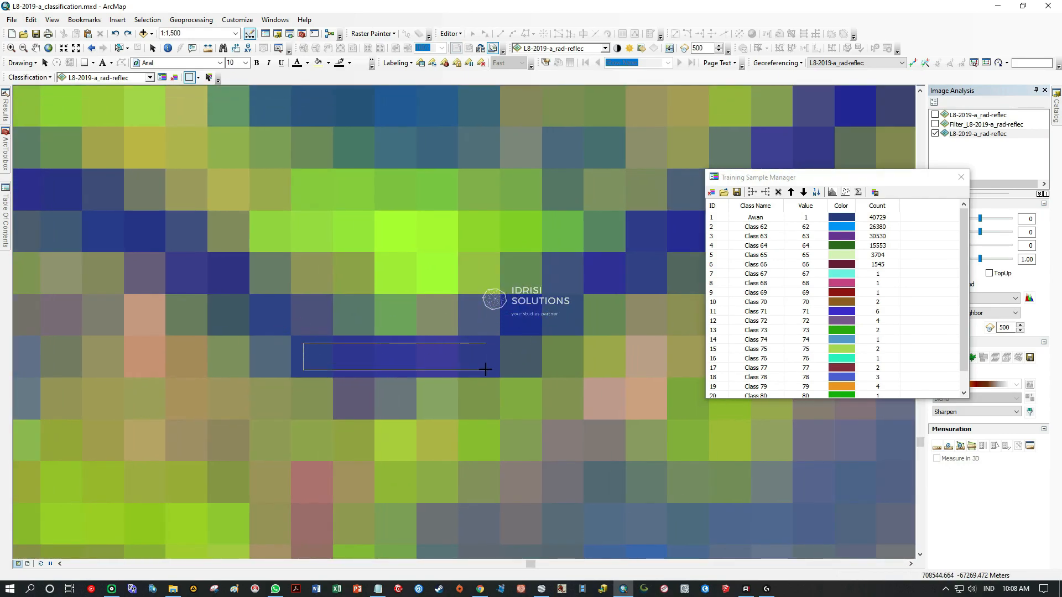
{"action": "scroll", "coordinate": [484, 369], "scroll_direction": "down", "scroll_amount": 5}
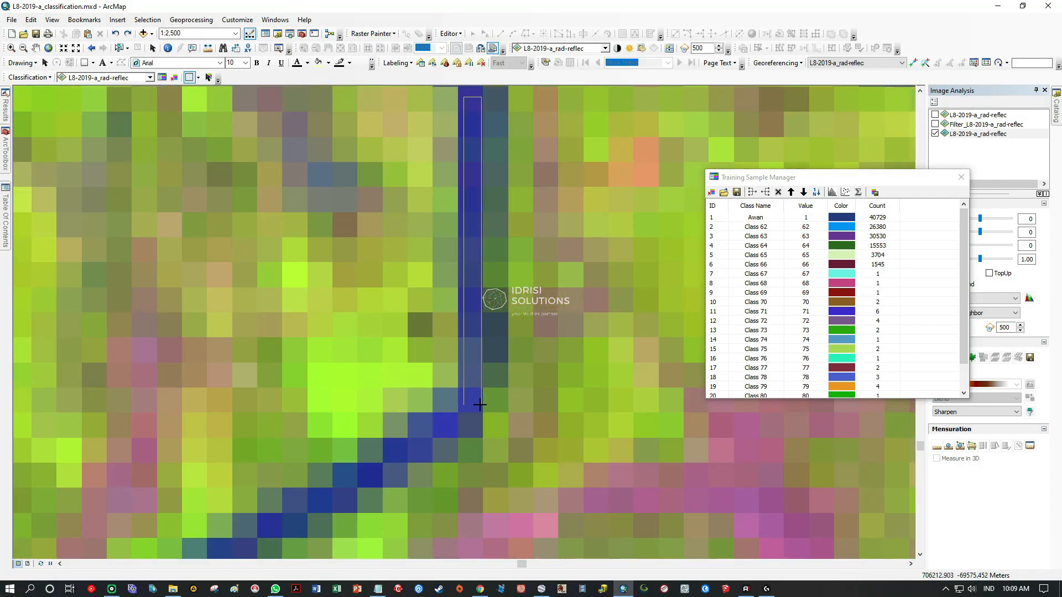
Extend the rectangle water samples along the winding river stretch toward the southwest.
{"action": "left_click_drag", "start_coordinate": [479, 404], "coordinate": [478, 406]}
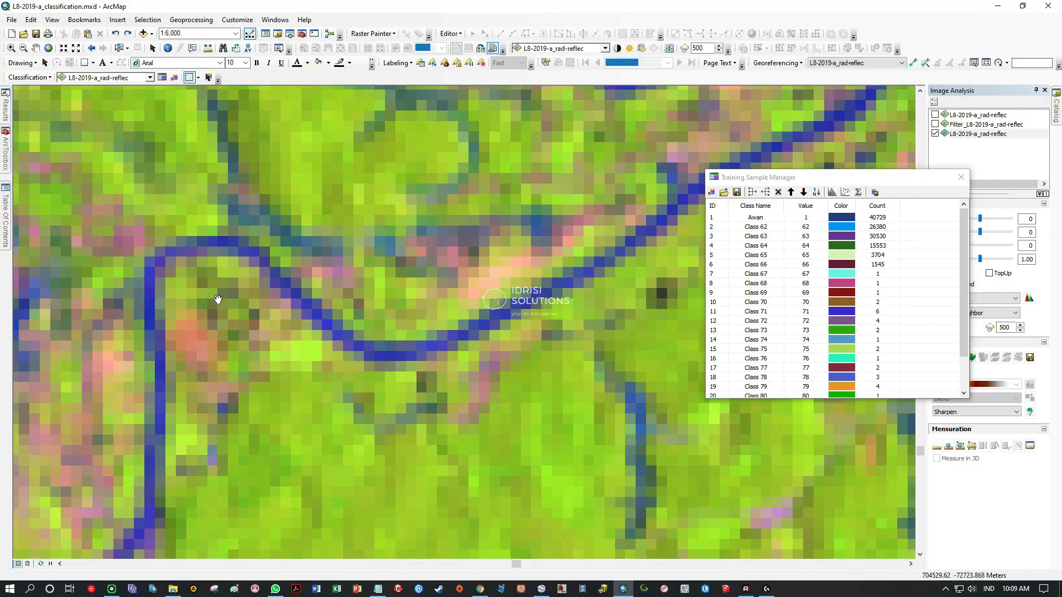
{"action": "left_click_drag", "start_coordinate": [218, 299], "coordinate": [456, 330]}
{"action": "scroll", "coordinate": [374, 333], "scroll_direction": "up", "scroll_amount": 5}
{"action": "left_click_drag", "start_coordinate": [422, 209], "coordinate": [454, 475]}
{"action": "left_click_drag", "start_coordinate": [542, 472], "coordinate": [387, 121]}
{"action": "scroll", "coordinate": [433, 414], "scroll_direction": "down", "scroll_amount": 3}
{"action": "left_click_drag", "start_coordinate": [406, 413], "coordinate": [406, 413]}
Draw narrow rectangle samples over the vertical one-pixel-wide channel of the river farther south.
{"action": "mouse_move", "coordinate": [377, 545]}
{"action": "left_mouse_down"}
{"action": "mouse_move", "coordinate": [412, 246]}
{"action": "mouse_move", "coordinate": [440, 326]}
{"action": "left_mouse_up"}
{"action": "left_click_drag", "start_coordinate": [423, 219], "coordinate": [446, 431]}
{"action": "left_click_drag", "start_coordinate": [332, 520], "coordinate": [474, 272]}
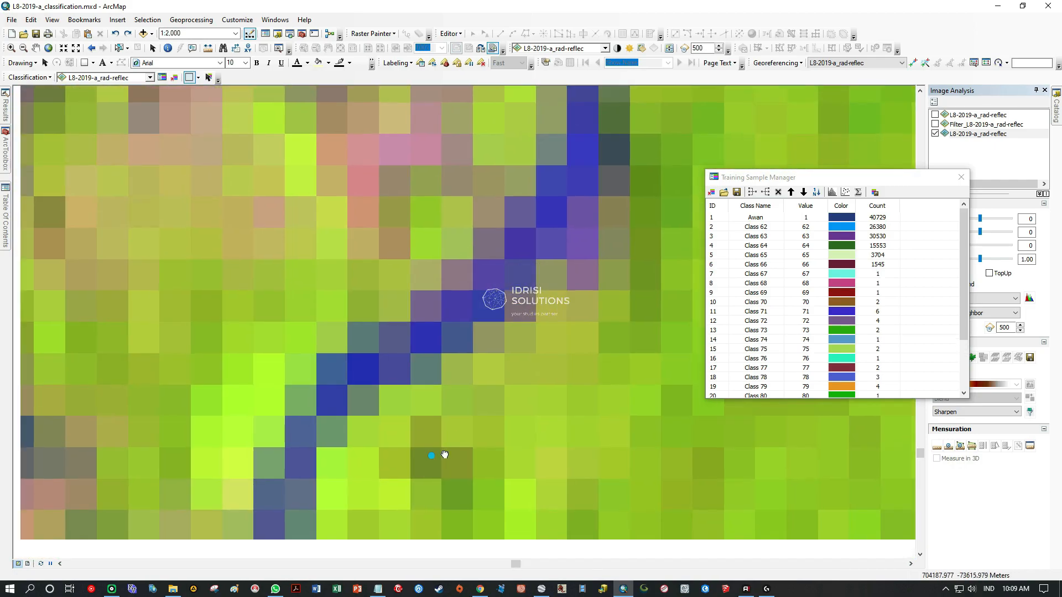
{"action": "left_click_drag", "start_coordinate": [496, 373], "coordinate": [496, 374]}
{"action": "left_click_drag", "start_coordinate": [524, 542], "coordinate": [476, 240]}
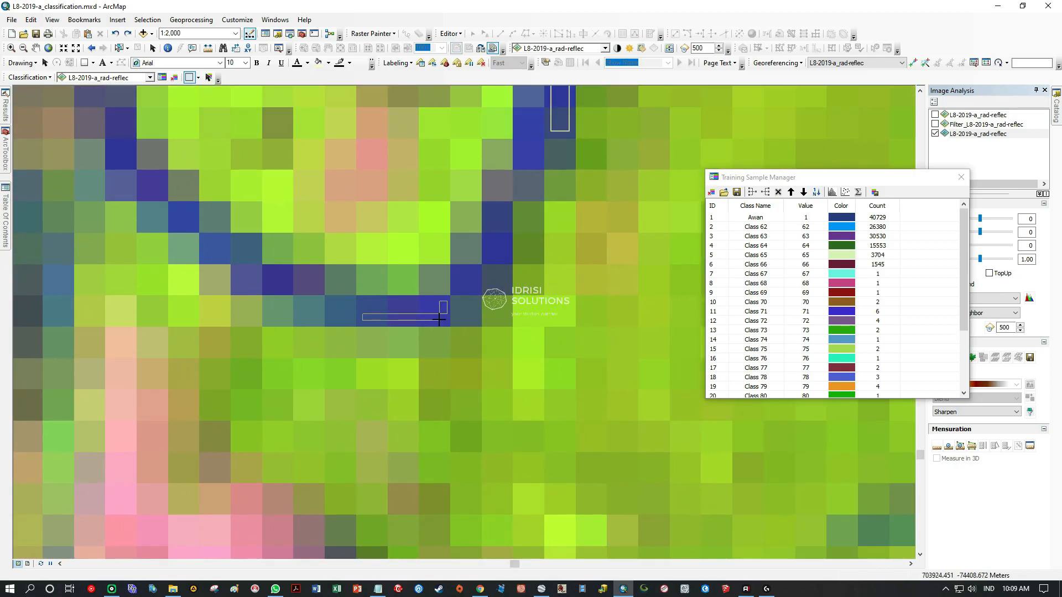
{"action": "left_click_drag", "start_coordinate": [439, 320], "coordinate": [439, 321]}
Outline the interior of the large dark-blue pond beside the western river as a polygon training sample.
{"action": "left_click_drag", "start_coordinate": [100, 174], "coordinate": [466, 326]}
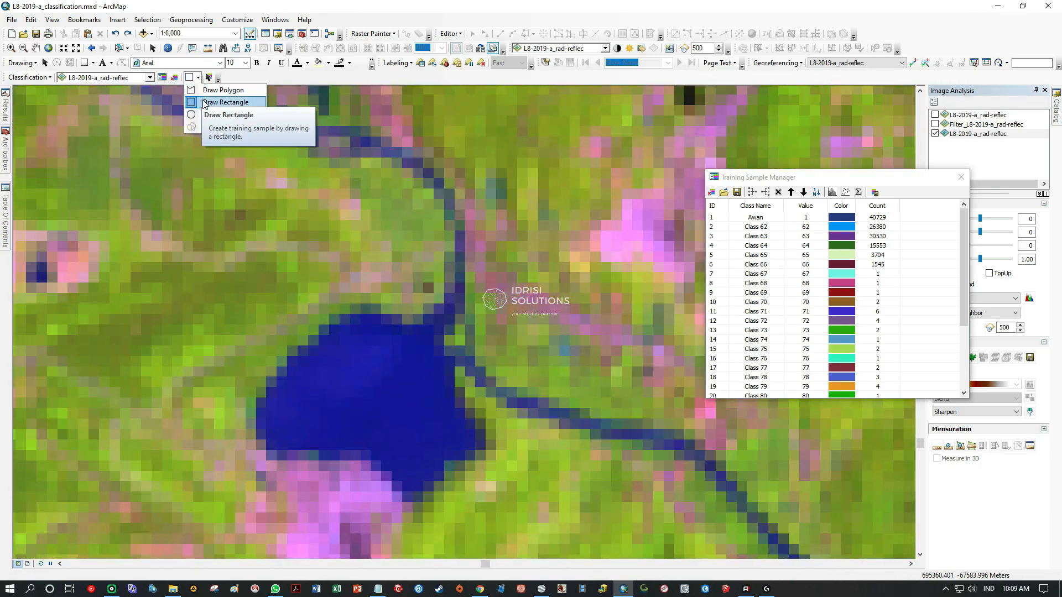
{"action": "double_click", "coordinate": [421, 355]}
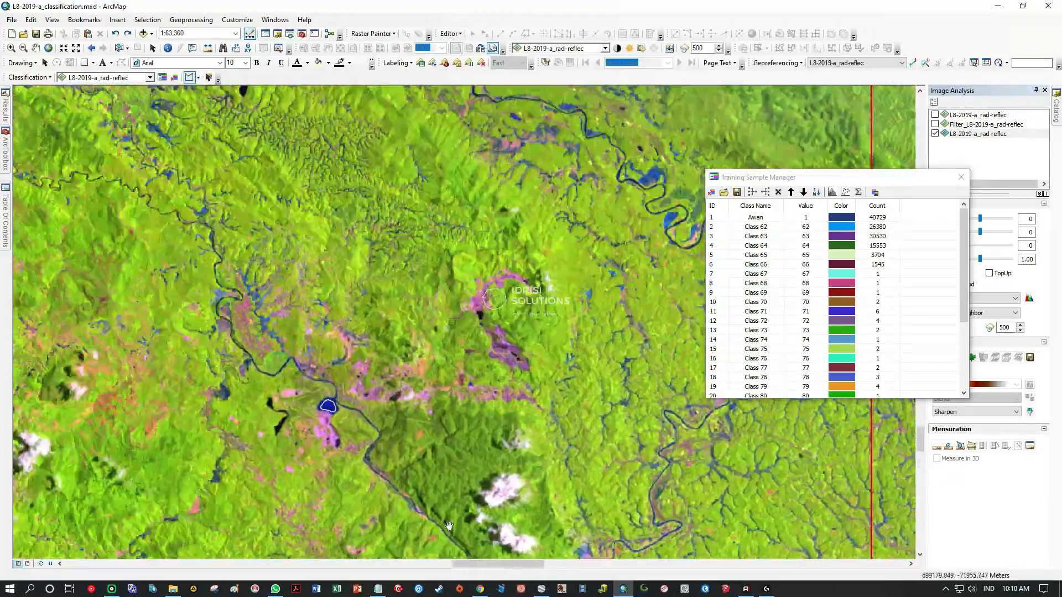
Examine the river around the sampled pond and the area west of the large lake for more water pixels to sample.
{"action": "left_click_drag", "start_coordinate": [449, 525], "coordinate": [398, 323]}
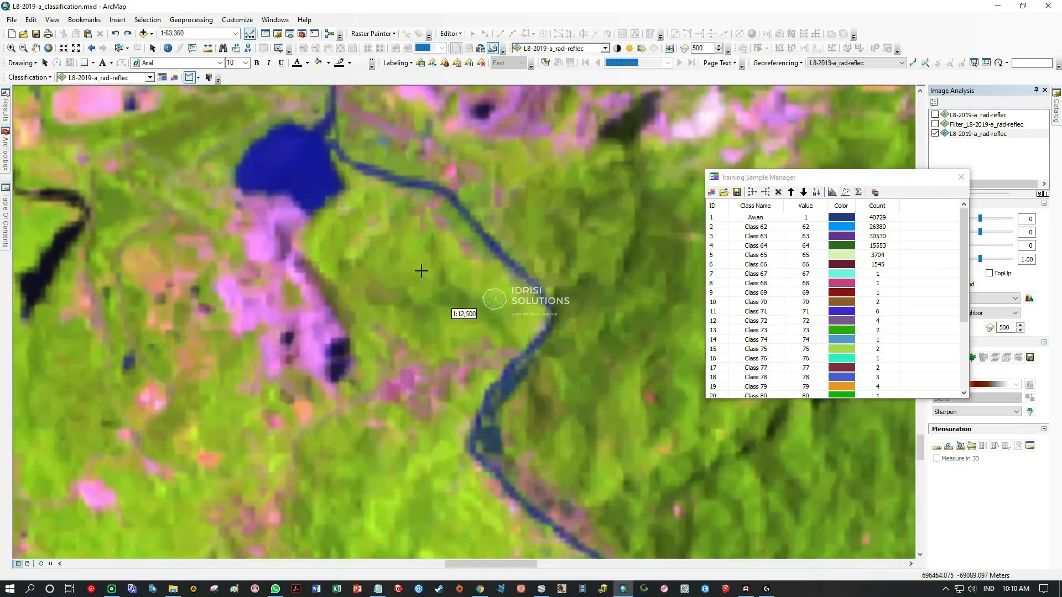
{"action": "left_click_drag", "start_coordinate": [370, 196], "coordinate": [420, 420]}
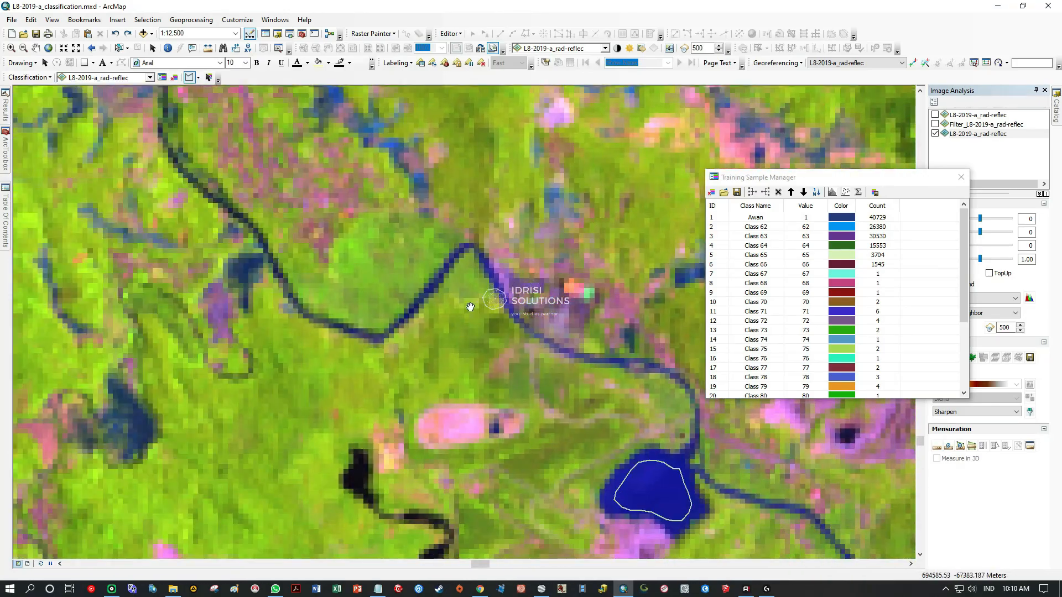
{"action": "scroll", "coordinate": [515, 325], "scroll_direction": "up", "scroll_amount": 1}
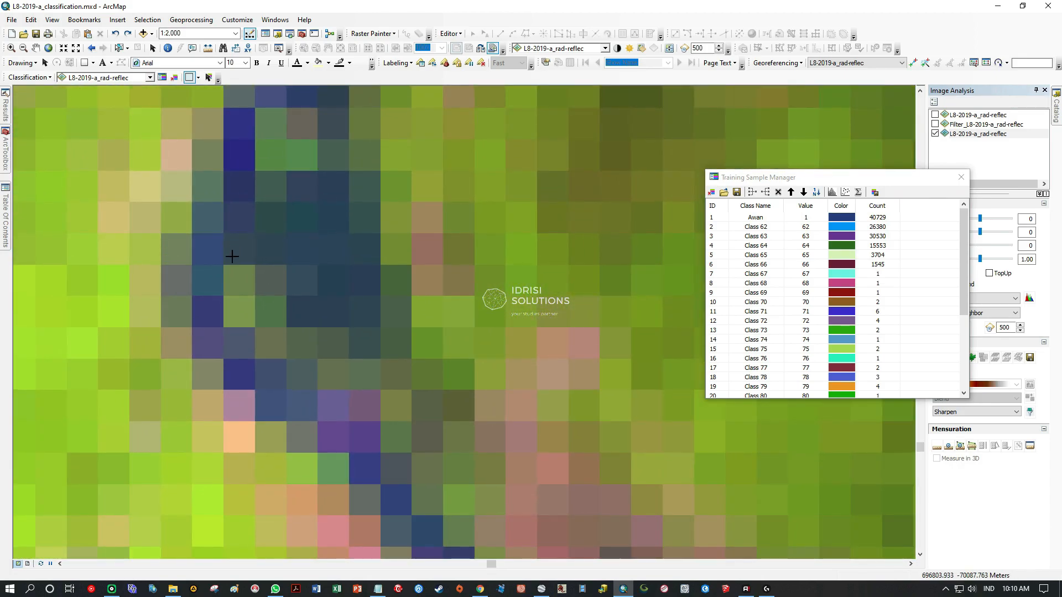
{"action": "left_click_drag", "start_coordinate": [231, 256], "coordinate": [337, 212]}
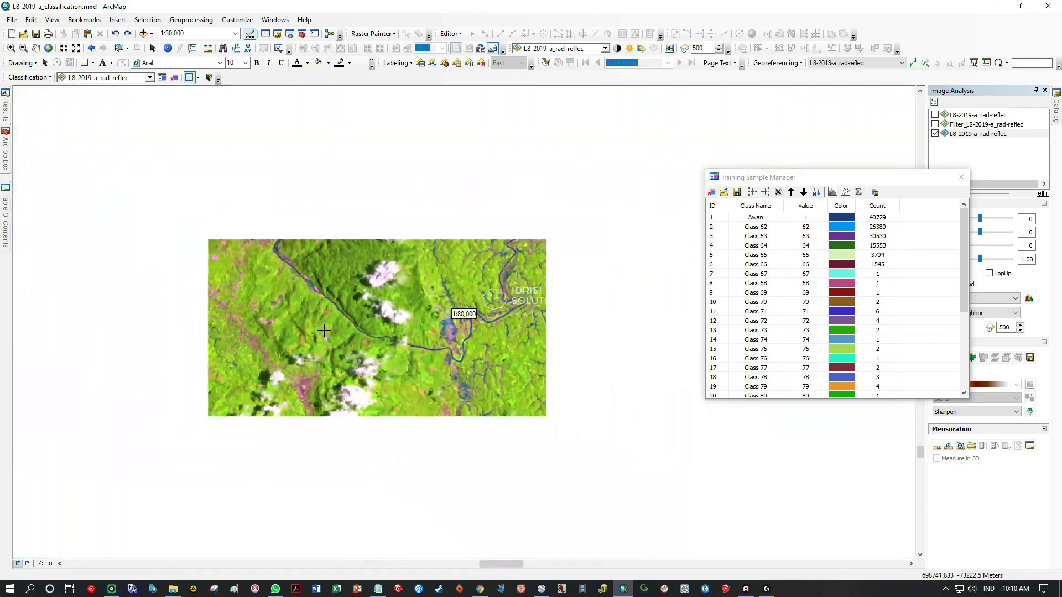
{"action": "scroll", "coordinate": [324, 330], "scroll_direction": "down", "scroll_amount": 2}
{"action": "left_click_drag", "start_coordinate": [179, 265], "coordinate": [530, 390]}
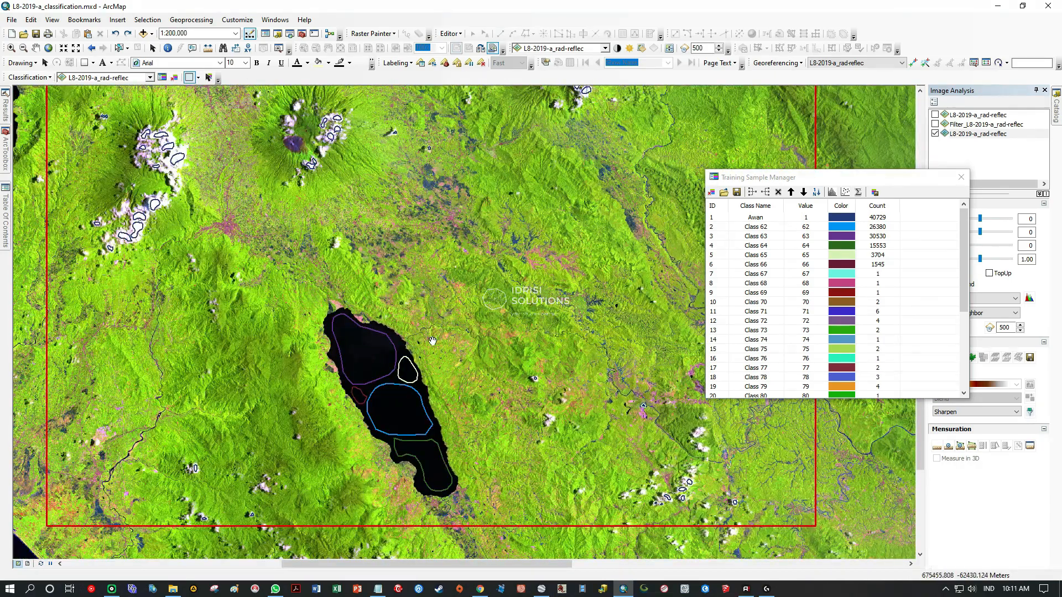
{"action": "left_click_drag", "start_coordinate": [434, 337], "coordinate": [242, 361]}
{"action": "left_click_drag", "start_coordinate": [420, 412], "coordinate": [734, 319]}
{"action": "left_click_drag", "start_coordinate": [296, 352], "coordinate": [403, 358]}
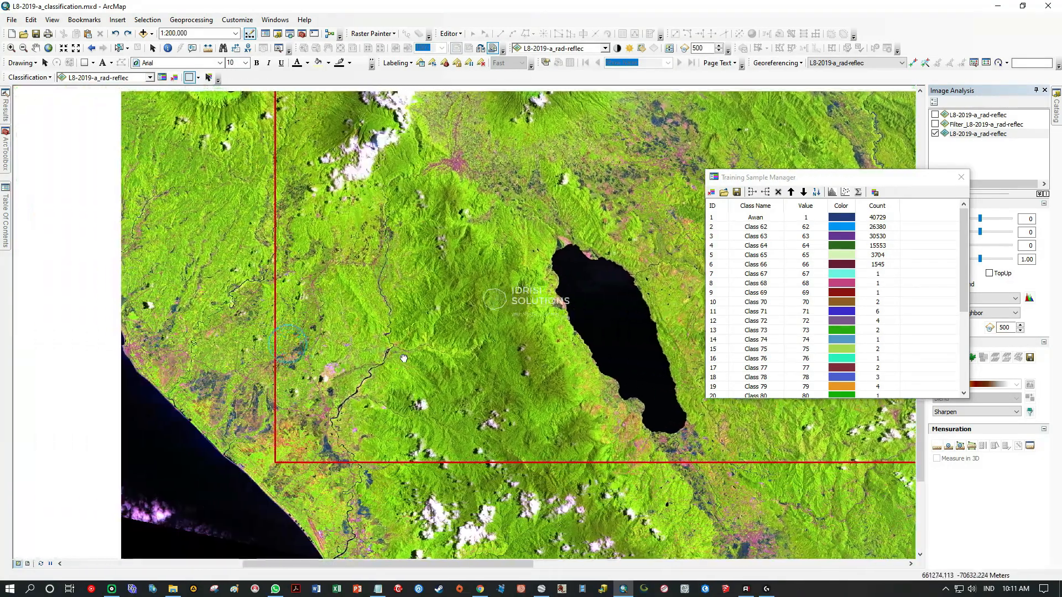
Draw narrow rectangle samples over the darkest pixels of the vertical river channel southwest of the large lake.
{"action": "scroll", "coordinate": [311, 441], "scroll_direction": "down", "scroll_amount": 8}
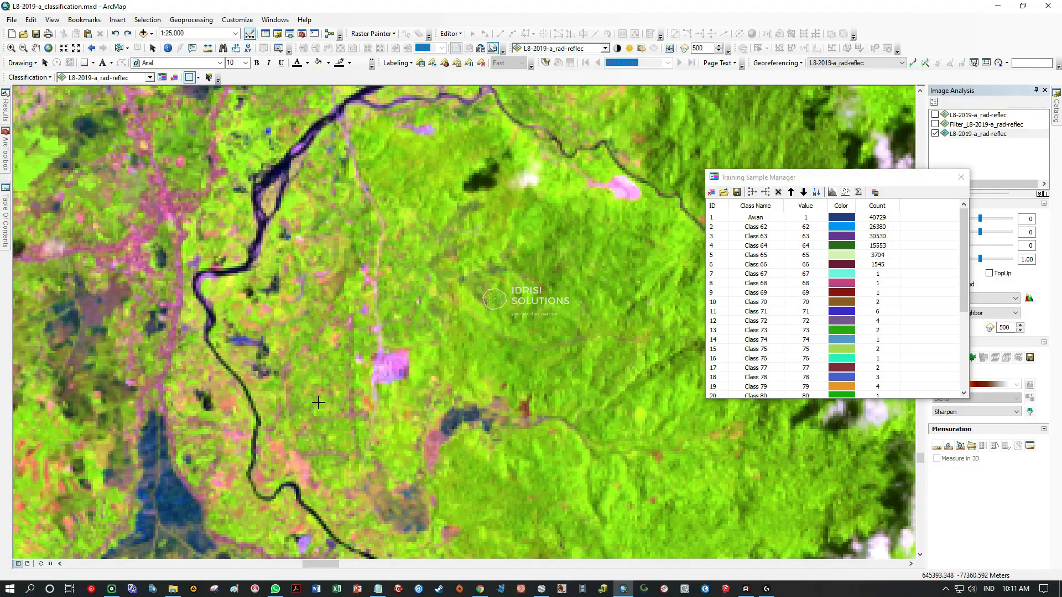
{"action": "left_click_drag", "start_coordinate": [339, 433], "coordinate": [299, 318]}
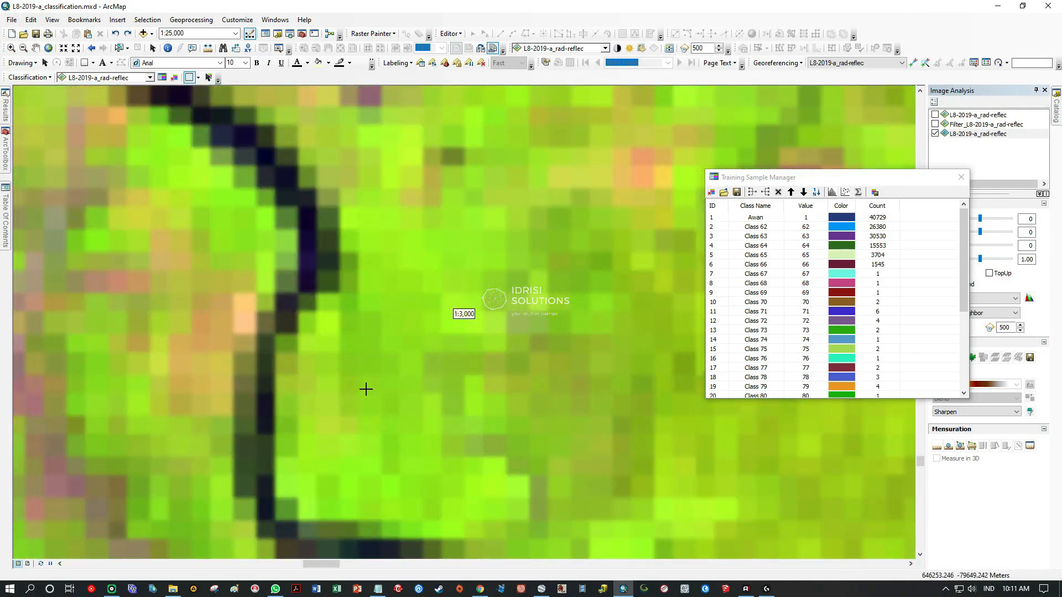
{"action": "scroll", "coordinate": [296, 250], "scroll_direction": "down", "scroll_amount": 2}
{"action": "left_click_drag", "start_coordinate": [312, 180], "coordinate": [316, 195]}
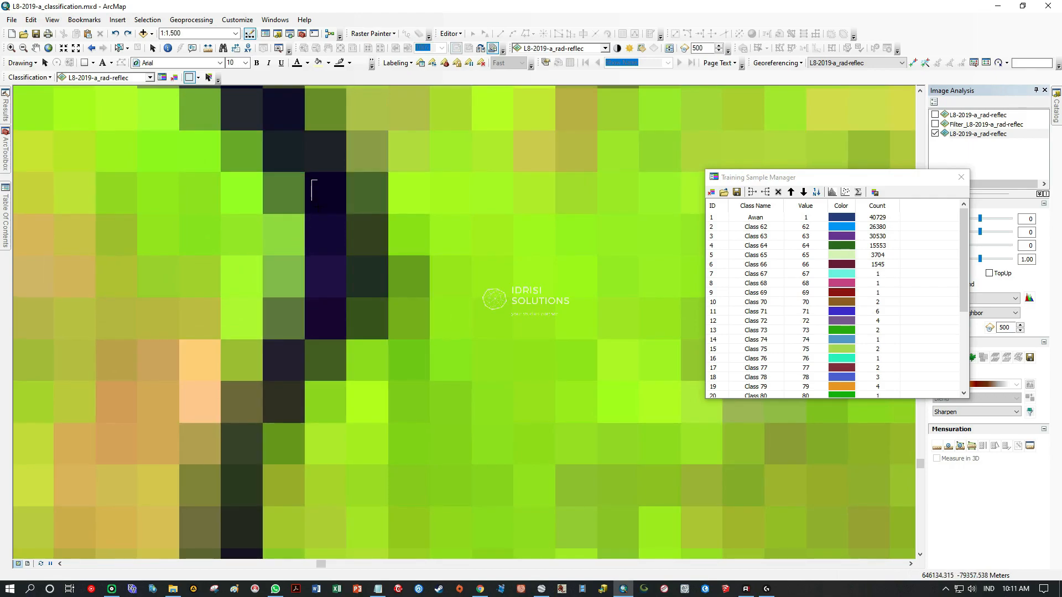
{"action": "left_click_drag", "start_coordinate": [308, 444], "coordinate": [273, 228]}
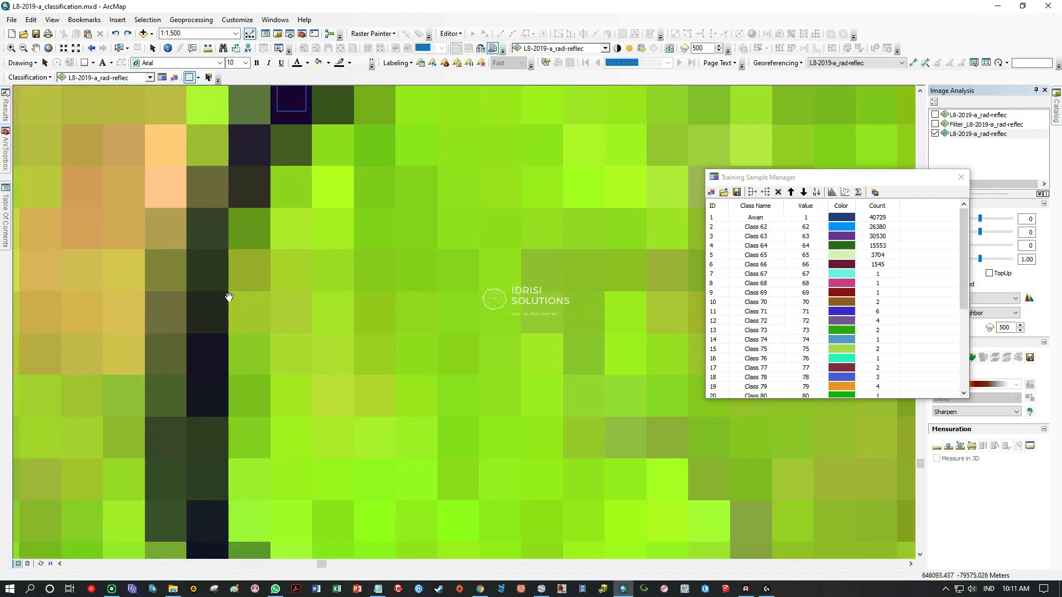
{"action": "left_click_drag", "start_coordinate": [227, 534], "coordinate": [225, 535]}
{"action": "left_click_drag", "start_coordinate": [345, 501], "coordinate": [199, 288]}
{"action": "left_click_drag", "start_coordinate": [275, 299], "coordinate": [276, 300]}
Extend the rectangle water samples along the dark channel of the same river farther north.
{"action": "left_click_drag", "start_coordinate": [467, 438], "coordinate": [339, 393]}
{"action": "left_click_drag", "start_coordinate": [174, 272], "coordinate": [566, 488]}
{"action": "left_click_drag", "start_coordinate": [166, 222], "coordinate": [370, 335]}
{"action": "scroll", "coordinate": [370, 334], "scroll_direction": "down", "scroll_amount": 3}
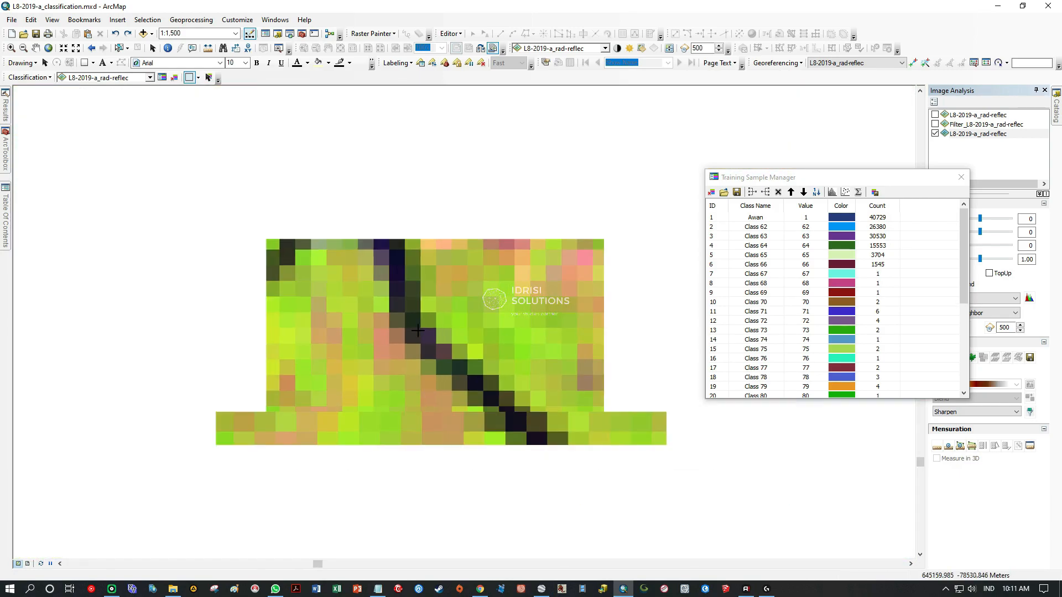
{"action": "left_click_drag", "start_coordinate": [213, 238], "coordinate": [431, 476]}
{"action": "left_click_drag", "start_coordinate": [412, 324], "coordinate": [458, 475]}
{"action": "left_click_drag", "start_coordinate": [184, 271], "coordinate": [188, 487]}
{"action": "mouse_move", "coordinate": [441, 304]}
{"action": "left_mouse_down"}
{"action": "mouse_move", "coordinate": [424, 372]}
{"action": "mouse_move", "coordinate": [388, 407]}
{"action": "mouse_move", "coordinate": [505, 286]}
{"action": "left_mouse_up"}
{"action": "scroll", "coordinate": [388, 407], "scroll_direction": "up", "scroll_amount": 3}
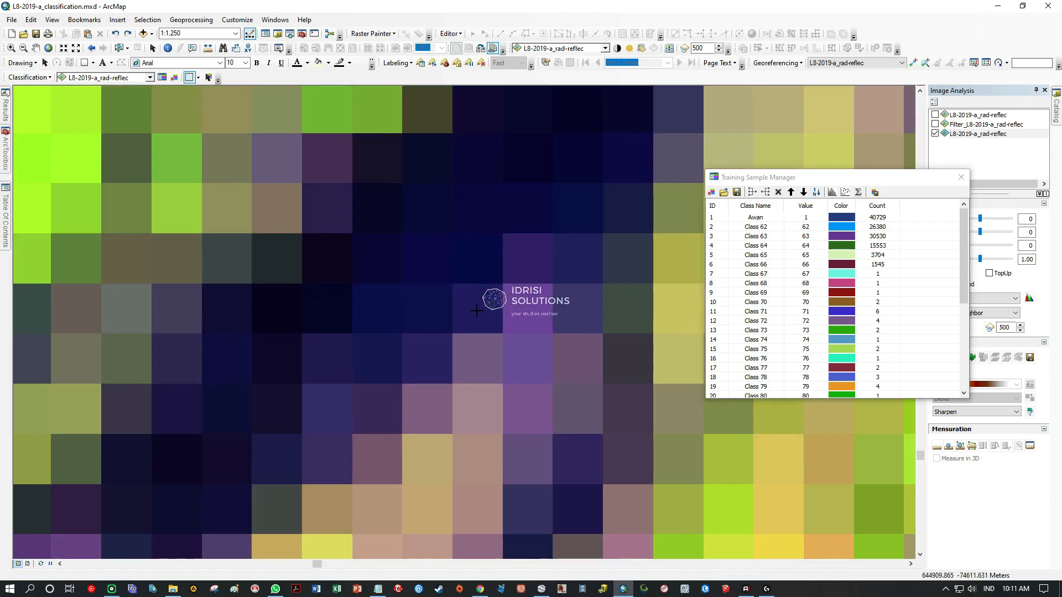
Switch to polygon samples and outline the wide dark-blue section of the river.
{"action": "scroll", "coordinate": [505, 286], "scroll_direction": "down", "scroll_amount": 1}
{"action": "left_click", "coordinate": [198, 78]}
{"action": "left_click", "coordinate": [213, 88]}
{"action": "left_click", "coordinate": [175, 446]}
{"action": "scroll", "coordinate": [551, 220], "scroll_direction": "down", "scroll_amount": 4}
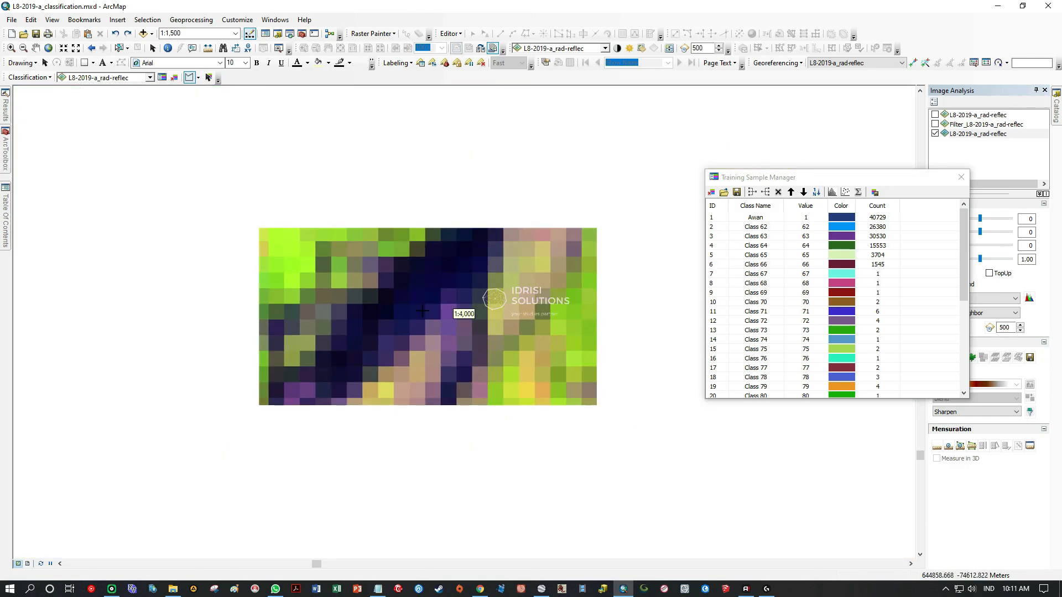
Outline polygon water samples on the diagonal dark river stretch and on the curved stretch northeast of it.
{"action": "scroll", "coordinate": [485, 275], "scroll_direction": "up", "scroll_amount": 3}
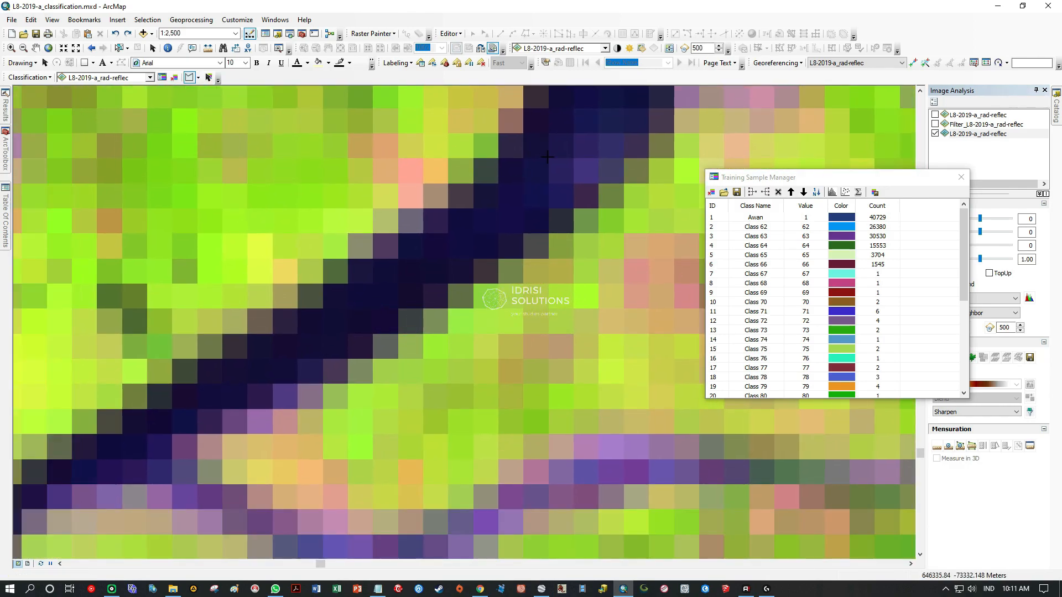
{"action": "double_click", "coordinate": [611, 138]}
{"action": "left_click_drag", "start_coordinate": [610, 138], "coordinate": [450, 296]}
{"action": "left_click", "coordinate": [438, 284]}
{"action": "left_click", "coordinate": [422, 271]}
{"action": "scroll", "coordinate": [404, 332], "scroll_direction": "up", "scroll_amount": 3}
{"action": "scroll", "coordinate": [342, 264], "scroll_direction": "down", "scroll_amount": 4}
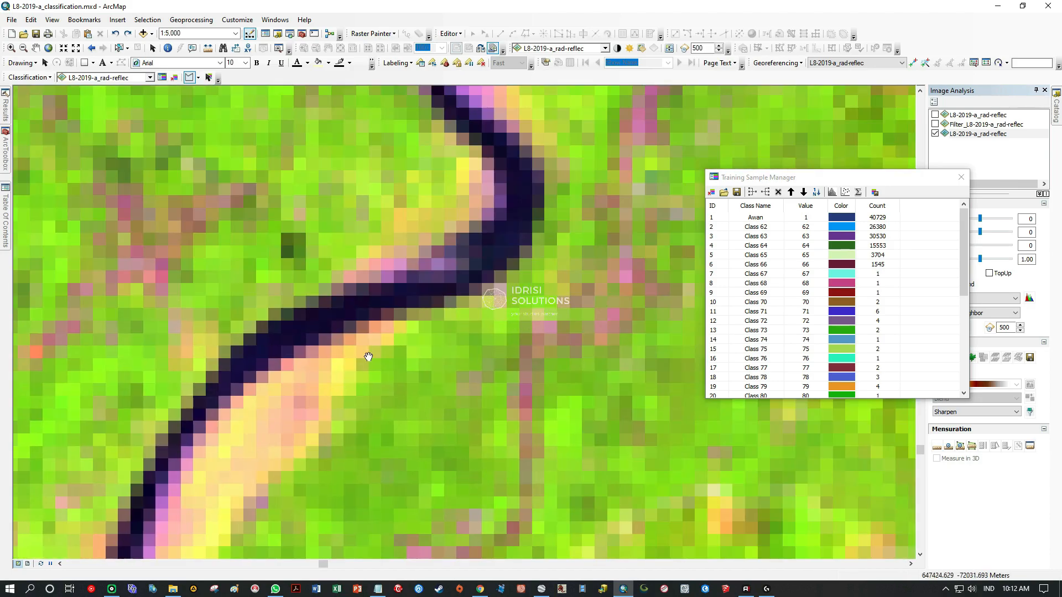
{"action": "scroll", "coordinate": [340, 357], "scroll_direction": "up", "scroll_amount": 4}
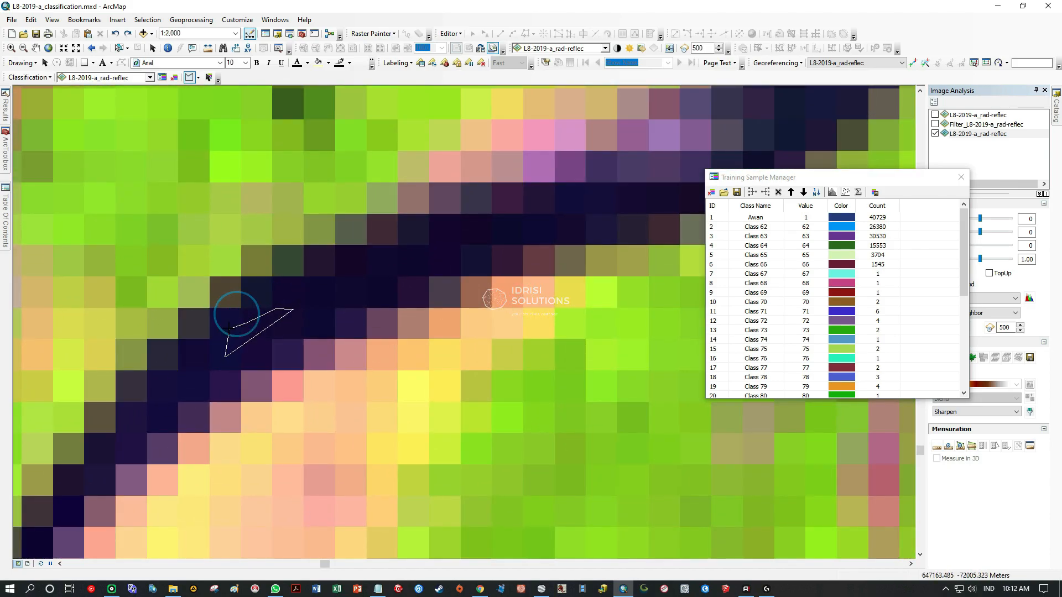
{"action": "left_click_drag", "start_coordinate": [512, 250], "coordinate": [297, 393]}
Switch back to rectangle samples and sample the dark pixels around the river bend and its vertical stretch.
{"action": "left_click", "coordinate": [199, 78]}
{"action": "left_click", "coordinate": [199, 100]}
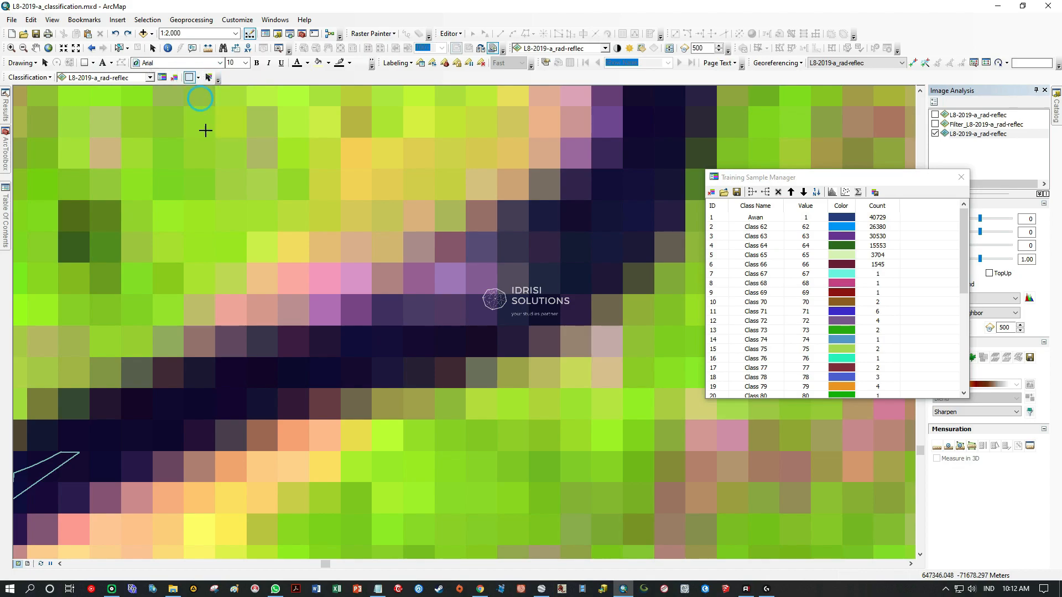
{"action": "scroll", "coordinate": [260, 425], "scroll_direction": "up", "scroll_amount": 2}
{"action": "left_click_drag", "start_coordinate": [184, 296], "coordinate": [450, 340]}
{"action": "left_click_drag", "start_coordinate": [441, 240], "coordinate": [425, 448]}
{"action": "left_click_drag", "start_coordinate": [714, 139], "coordinate": [483, 268]}
{"action": "left_click_drag", "start_coordinate": [513, 219], "coordinate": [428, 373]}
{"action": "left_click_drag", "start_coordinate": [556, 99], "coordinate": [401, 307]}
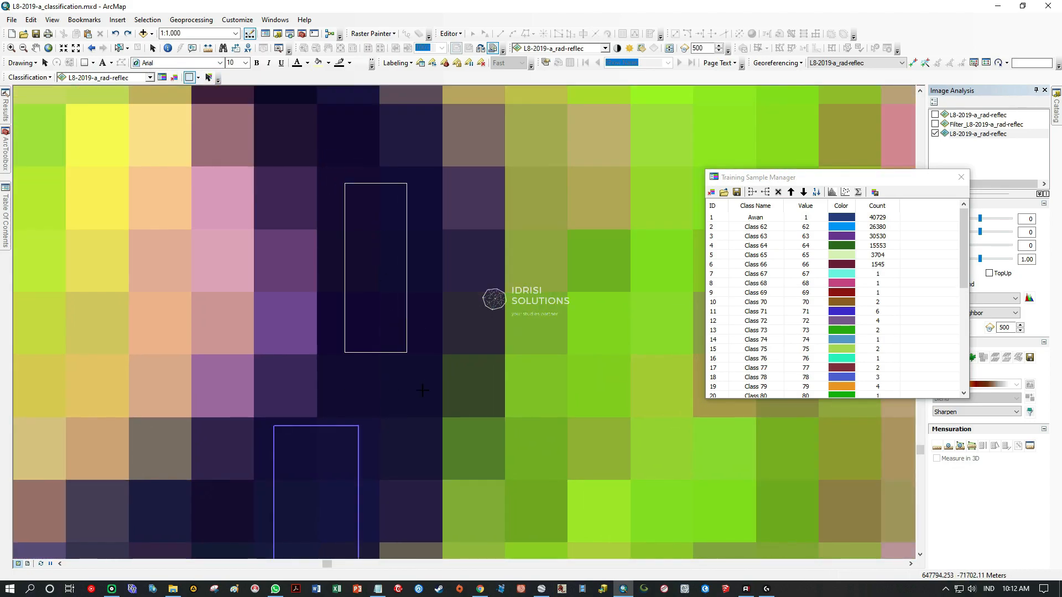
Examine the split river section and the narrow channel upstream to the north for more water pixels.
{"action": "scroll", "coordinate": [349, 303], "scroll_direction": "down", "scroll_amount": 3}
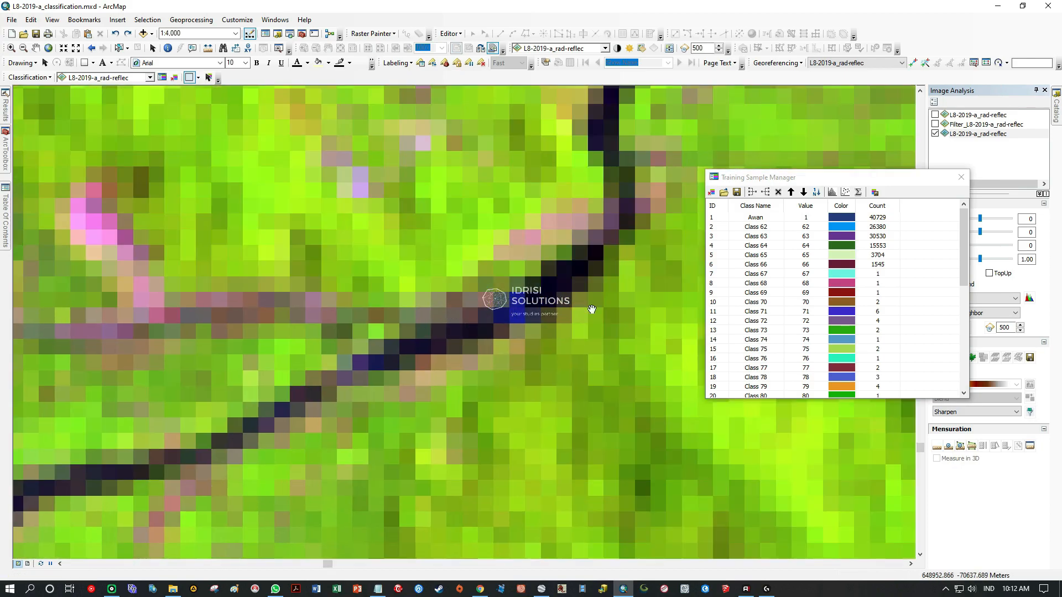
{"action": "scroll", "coordinate": [466, 307], "scroll_direction": "up", "scroll_amount": 8}
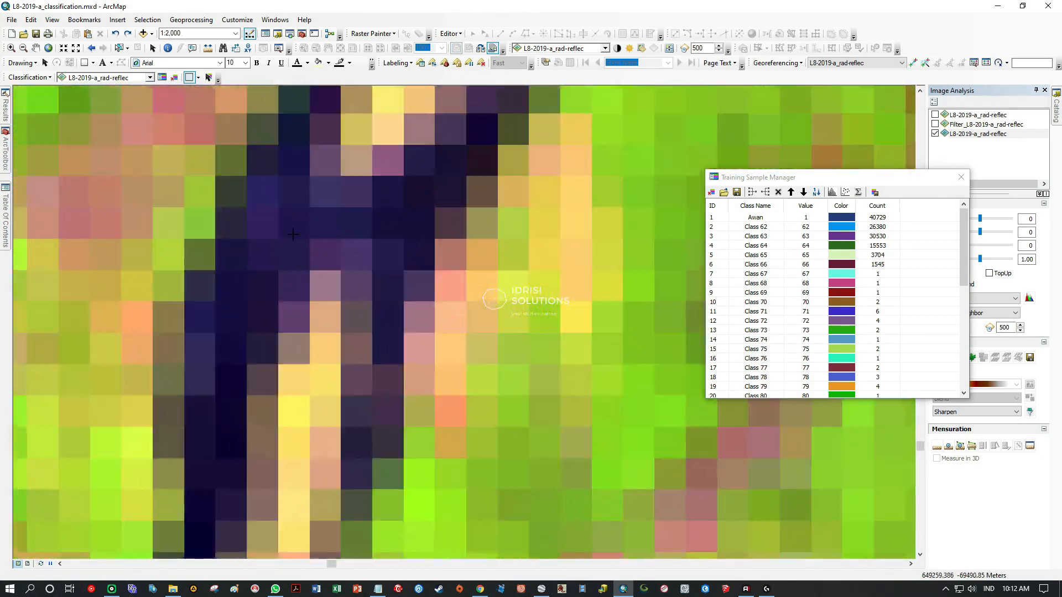
{"action": "left_click_drag", "start_coordinate": [221, 268], "coordinate": [339, 319]}
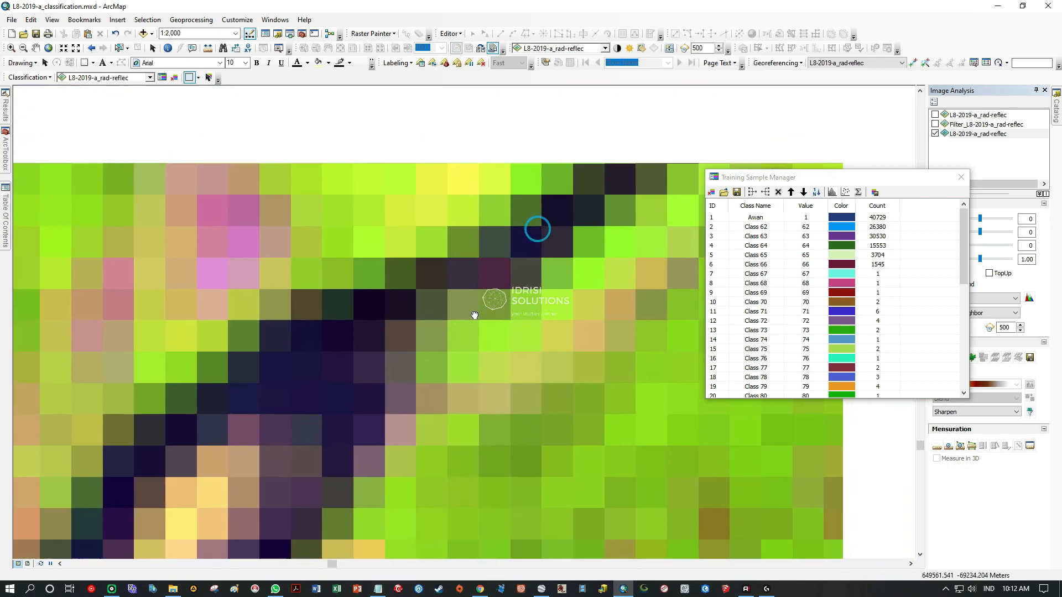
{"action": "scroll", "coordinate": [330, 410], "scroll_direction": "down", "scroll_amount": 8}
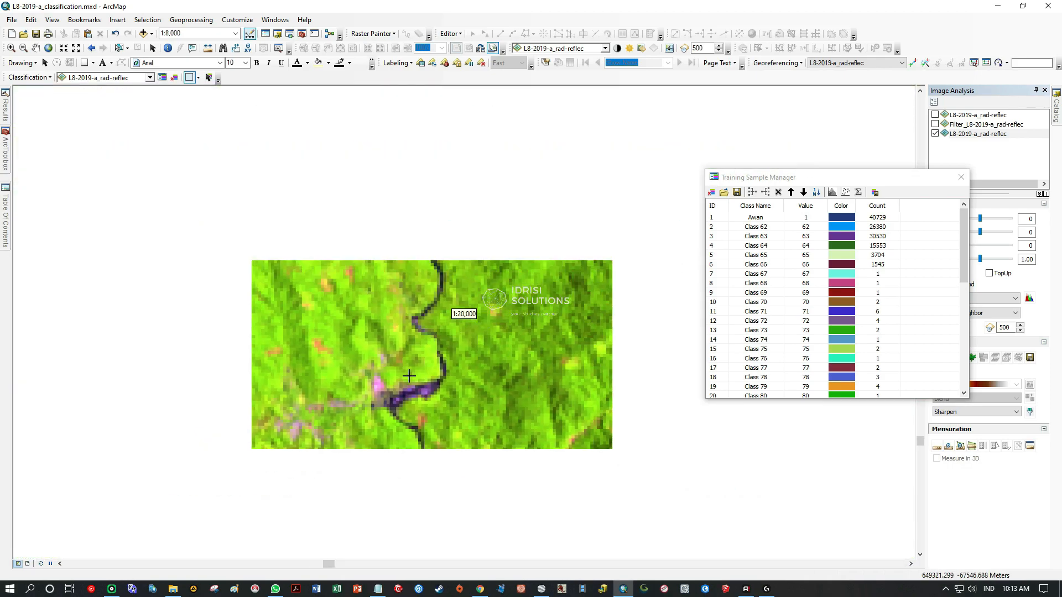
{"action": "scroll", "coordinate": [410, 376], "scroll_direction": "down", "scroll_amount": 2}
{"action": "left_click_drag", "start_coordinate": [405, 288], "coordinate": [429, 481]}
{"action": "left_click_drag", "start_coordinate": [445, 320], "coordinate": [437, 511]}
{"action": "left_click_drag", "start_coordinate": [430, 282], "coordinate": [435, 470]}
{"action": "left_click_drag", "start_coordinate": [493, 250], "coordinate": [459, 409]}
{"action": "left_click_drag", "start_coordinate": [521, 335], "coordinate": [636, 350]}
Inspect the northern part of the AoI, including the dark-blue patches in the lowland, for remaining water bodies.
{"action": "scroll", "coordinate": [385, 327], "scroll_direction": "down", "scroll_amount": 2}
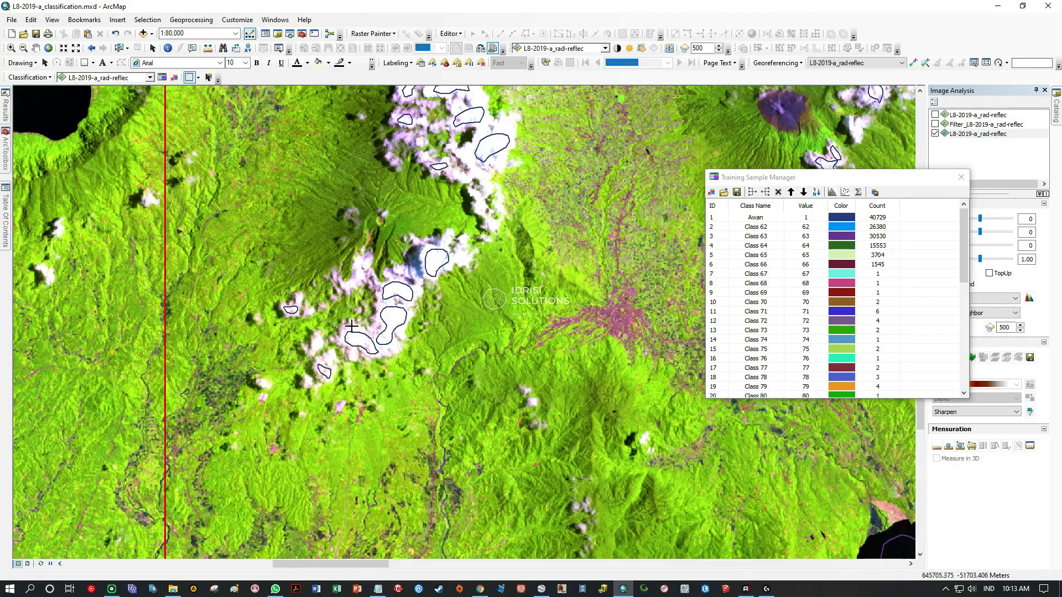
{"action": "left_click_drag", "start_coordinate": [242, 222], "coordinate": [203, 321]}
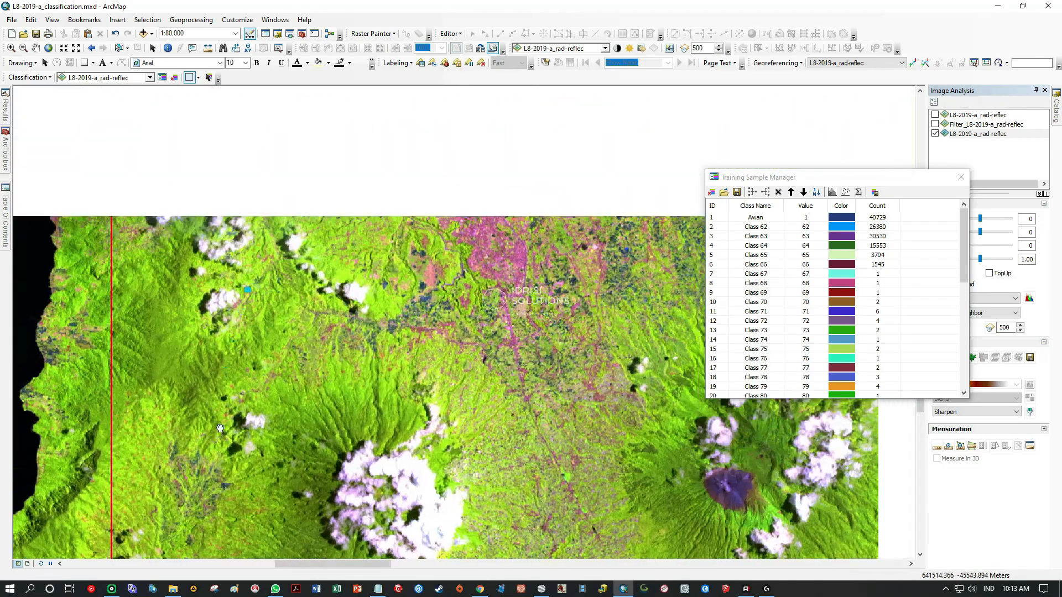
{"action": "left_click_drag", "start_coordinate": [266, 266], "coordinate": [247, 333]}
{"action": "left_click_drag", "start_coordinate": [303, 299], "coordinate": [300, 433]}
{"action": "left_click_drag", "start_coordinate": [573, 305], "coordinate": [394, 360]}
{"action": "scroll", "coordinate": [358, 339], "scroll_direction": "up", "scroll_amount": 1}
{"action": "scroll", "coordinate": [358, 338], "scroll_direction": "up", "scroll_amount": 2}
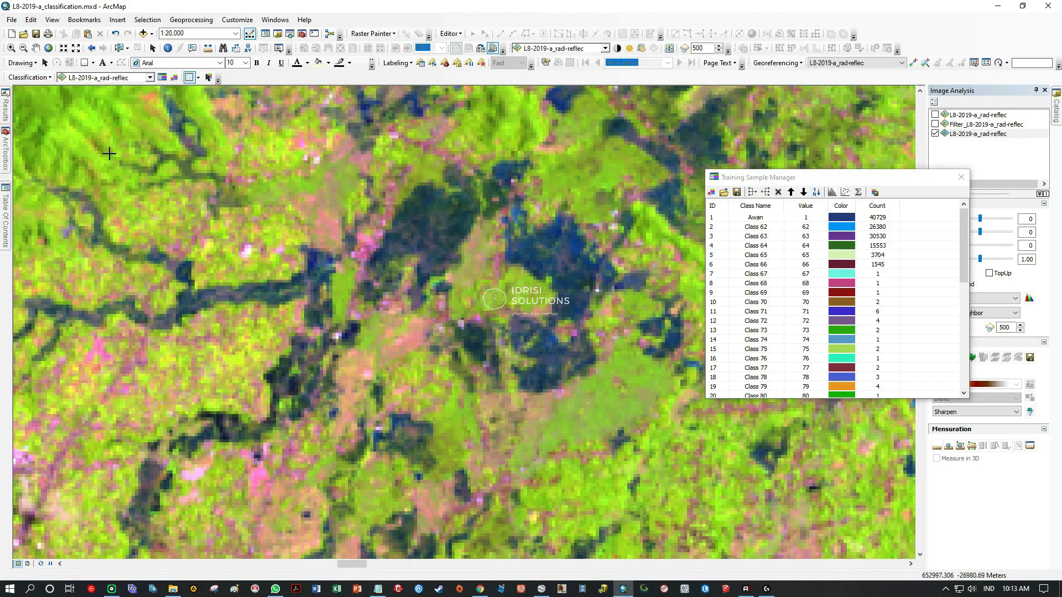
Turn on the natural-colour L8-2019-a_rad-reflec layer and compare the dark patches and surrounding terrain against it.
{"action": "mouse_move", "coordinate": [2, 206]}
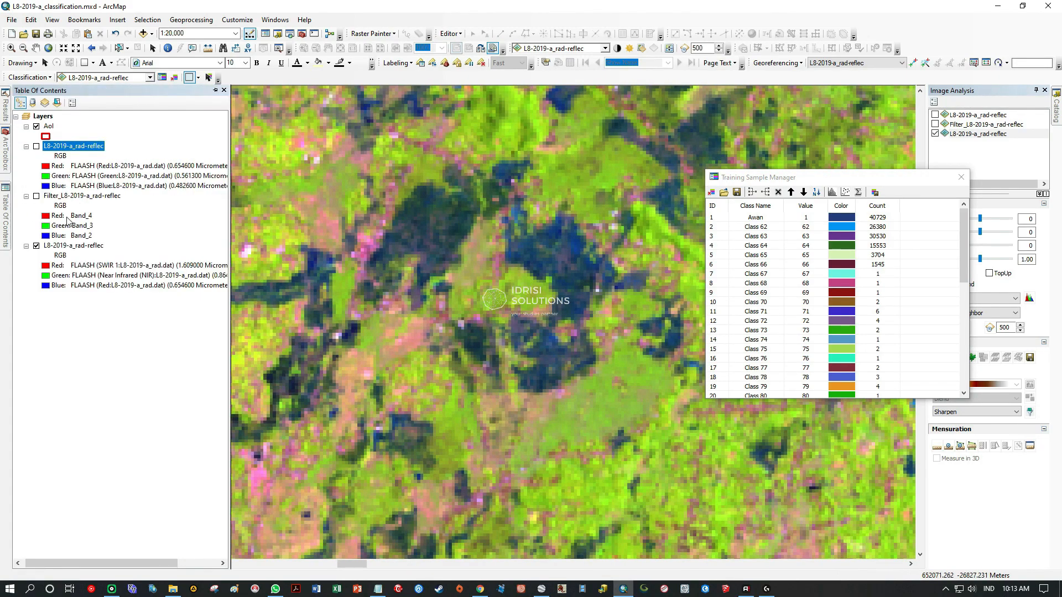
{"action": "left_click", "coordinate": [37, 147]}
{"action": "left_click", "coordinate": [36, 147]}
{"action": "scroll", "coordinate": [347, 346], "scroll_direction": "up", "scroll_amount": 3}
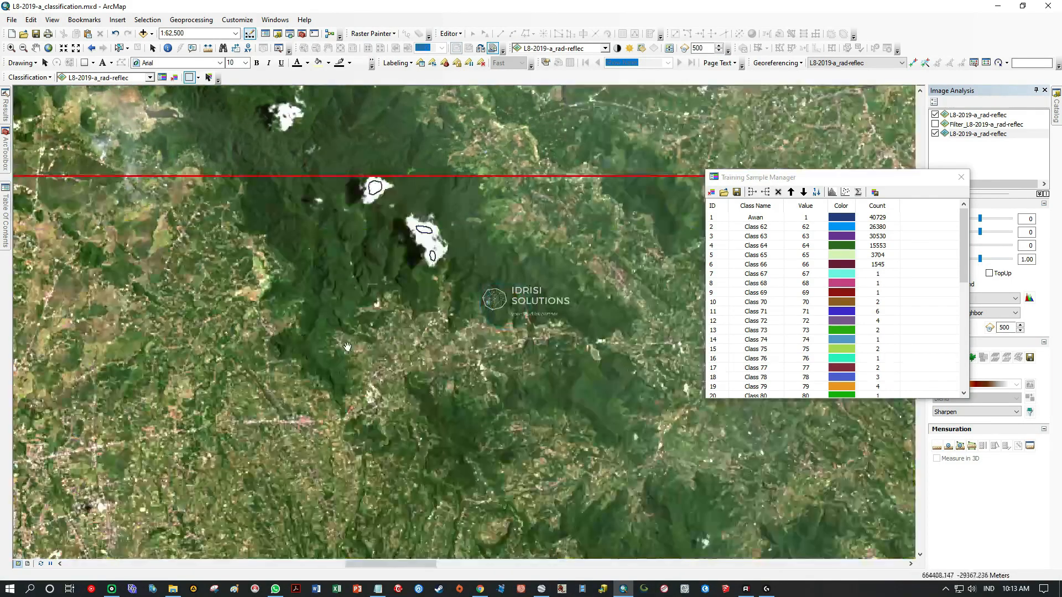
{"action": "left_click_drag", "start_coordinate": [347, 346], "coordinate": [489, 358]}
{"action": "left_click_drag", "start_coordinate": [510, 408], "coordinate": [398, 367]}
{"action": "left_click_drag", "start_coordinate": [426, 442], "coordinate": [731, 210]}
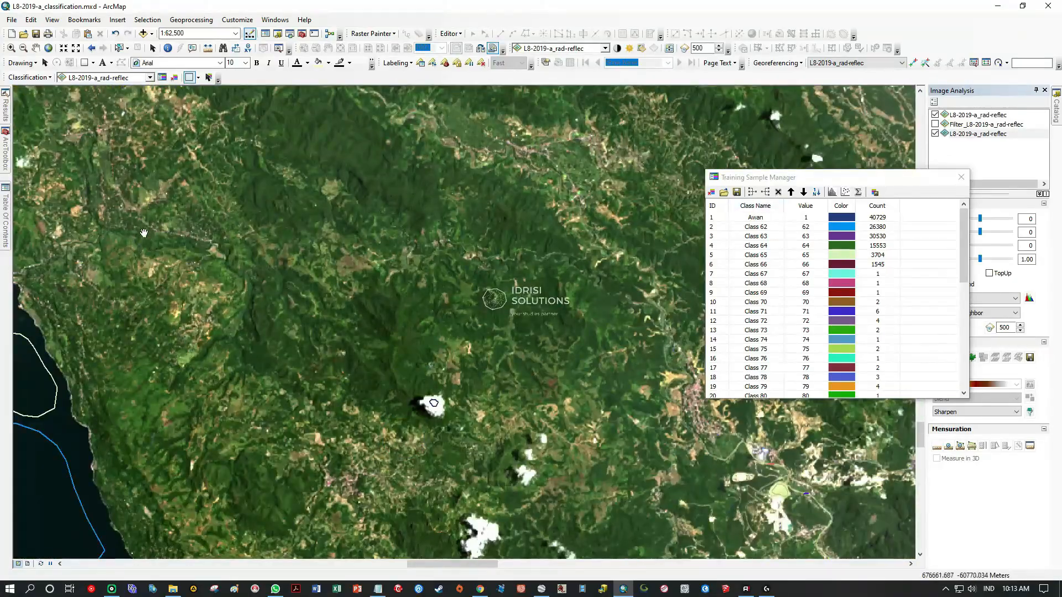
Zoom the map to the full AoI layer extent and move the Training Sample Manager off the upper cloud samples.
{"action": "mouse_move", "coordinate": [4, 224]}
{"action": "left_click", "coordinate": [215, 90]}
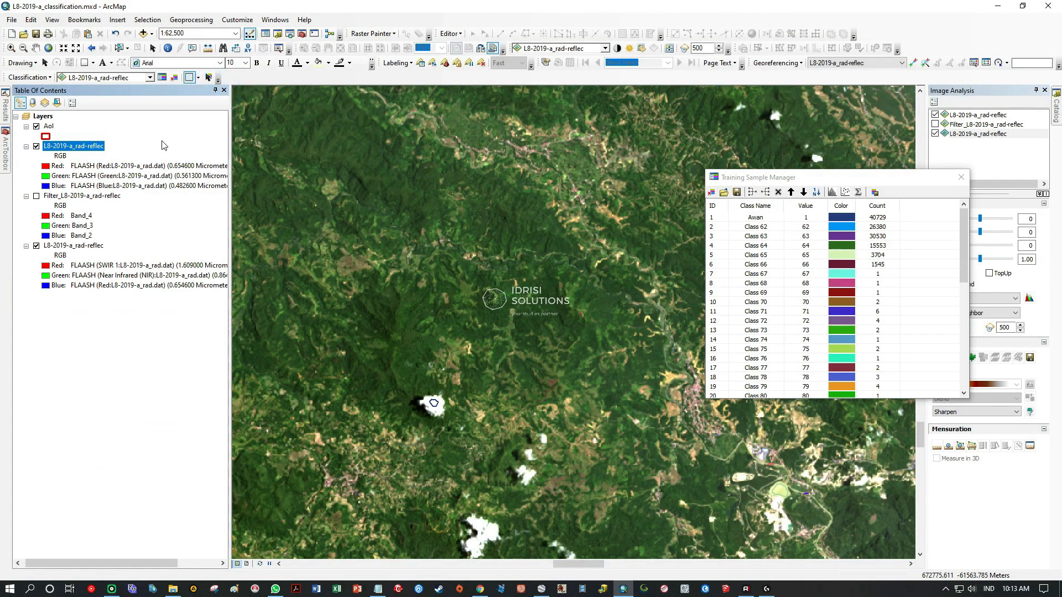
{"action": "right_click", "coordinate": [50, 128]}
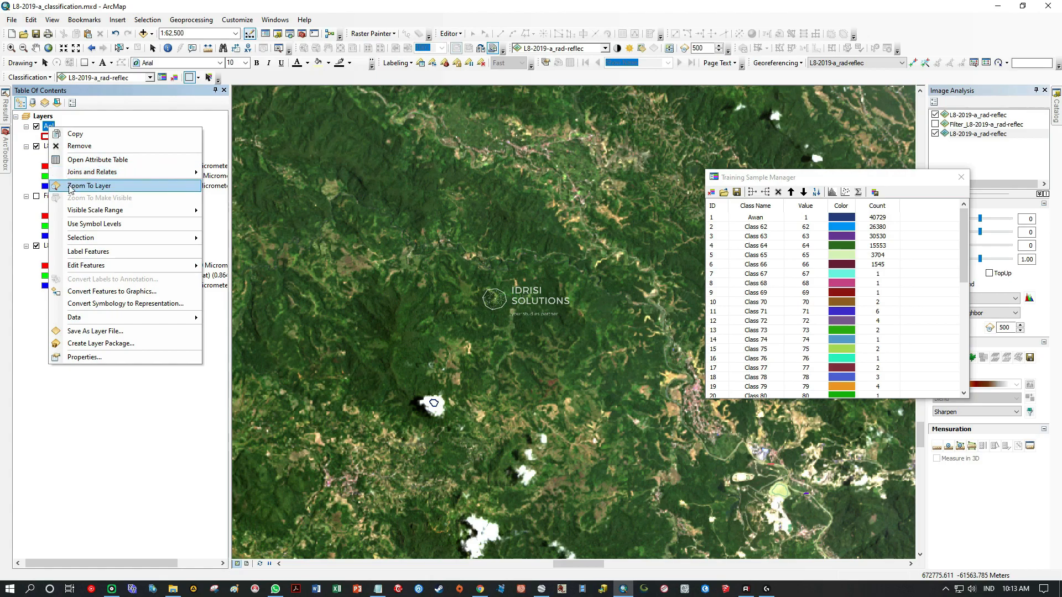
{"action": "left_click", "coordinate": [89, 185]}
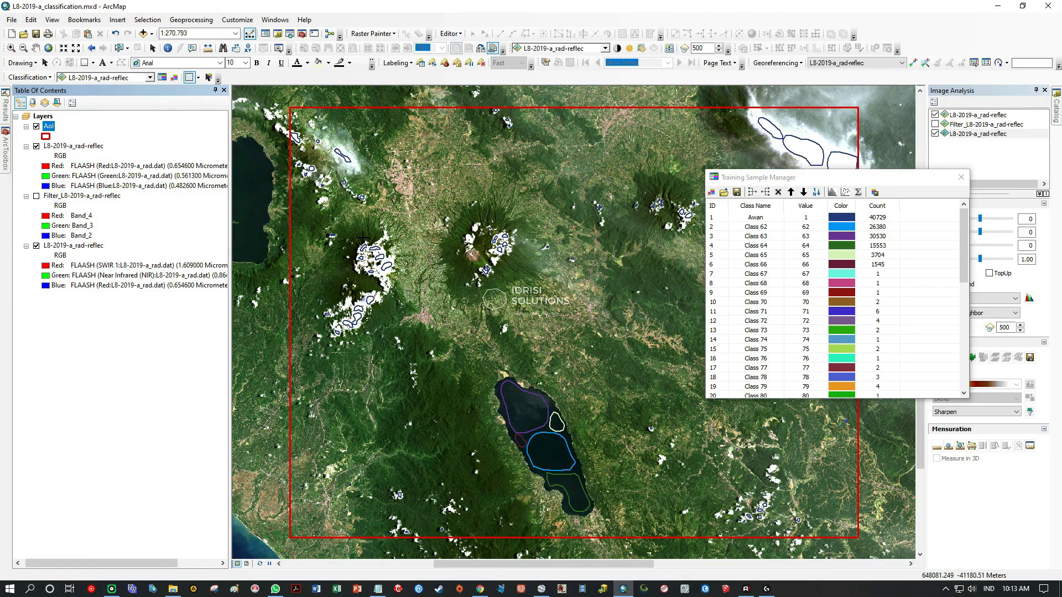
{"action": "left_click_drag", "start_coordinate": [832, 182], "coordinate": [989, 251]}
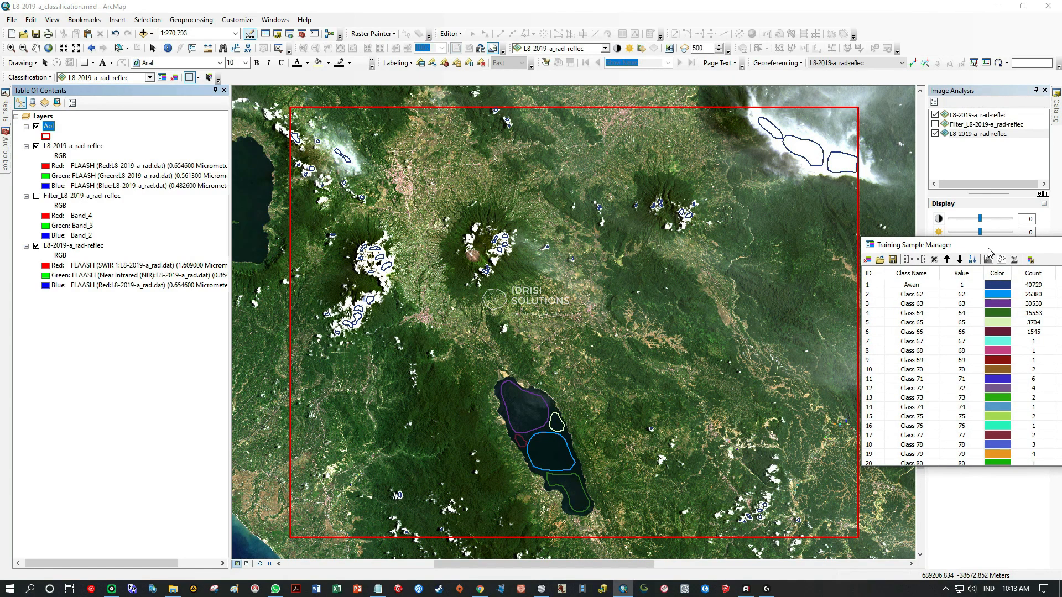
{"action": "left_click_drag", "start_coordinate": [988, 249], "coordinate": [750, 217]}
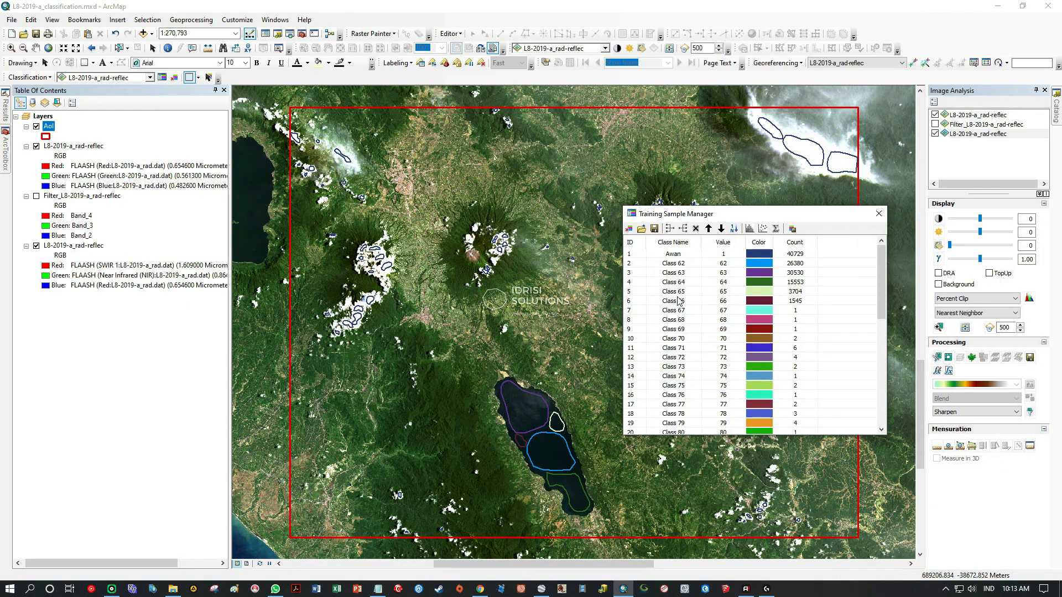
Merge all the individual water samples, Class 62 through Class 106, into a single training class.
{"action": "left_click", "coordinate": [630, 263]}
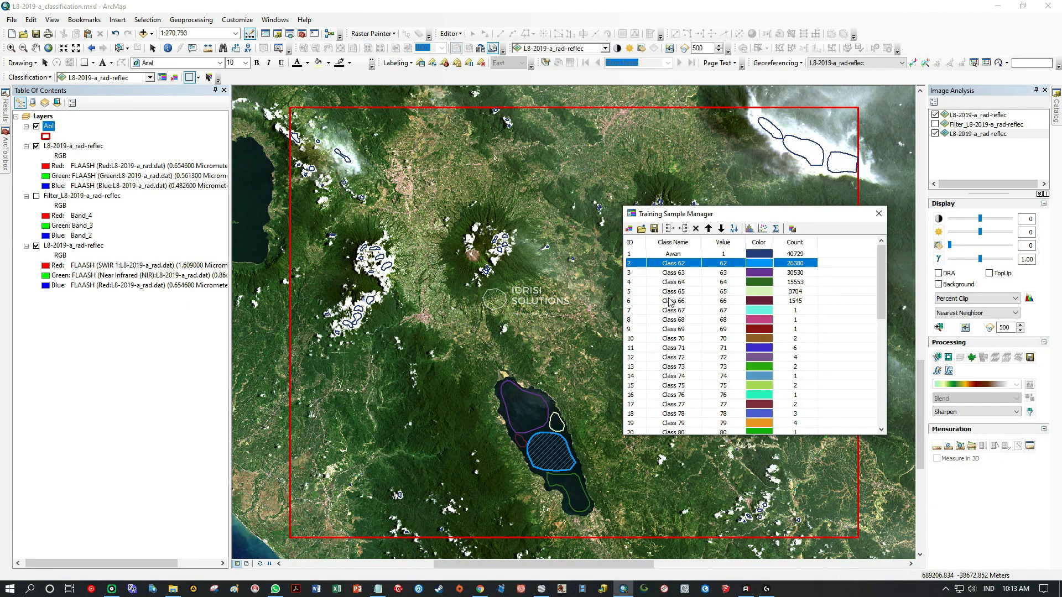
{"action": "scroll", "coordinate": [670, 301], "scroll_direction": "down", "scroll_amount": 9}
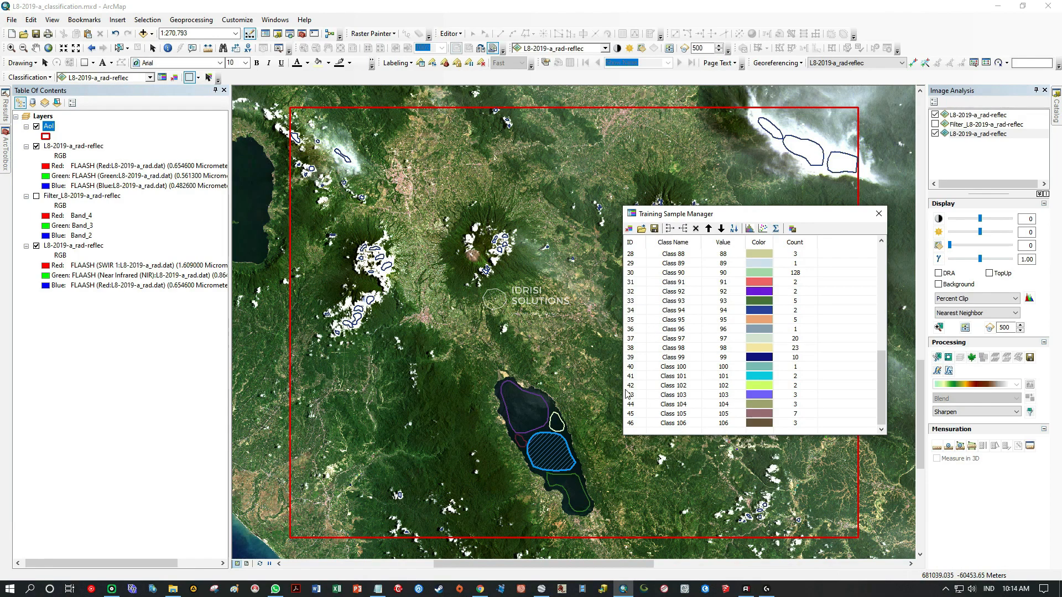
{"action": "left_click", "coordinate": [630, 423], "text": "shift"}
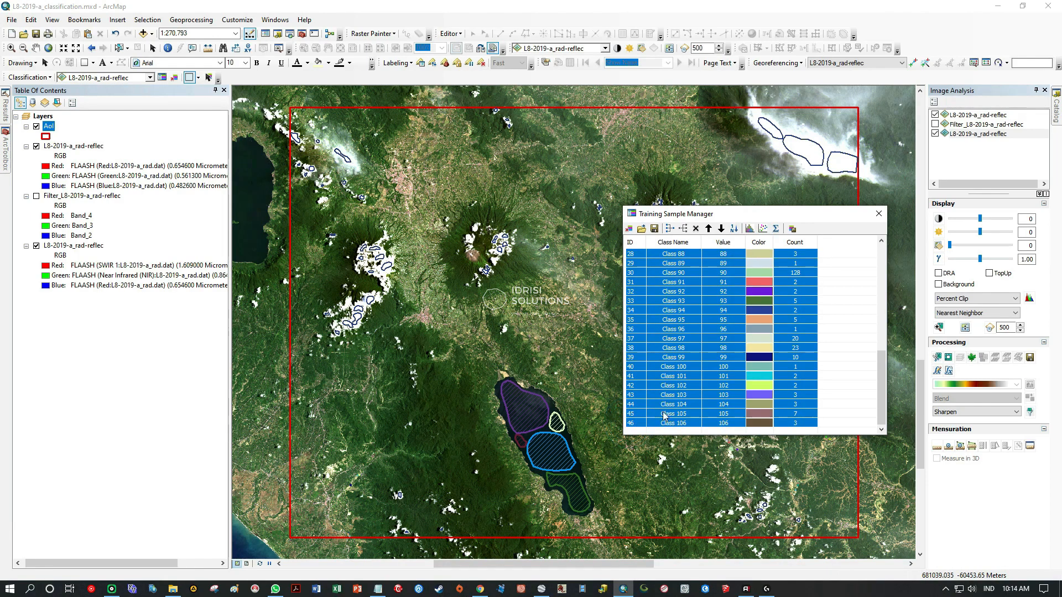
{"action": "left_click", "coordinate": [670, 228]}
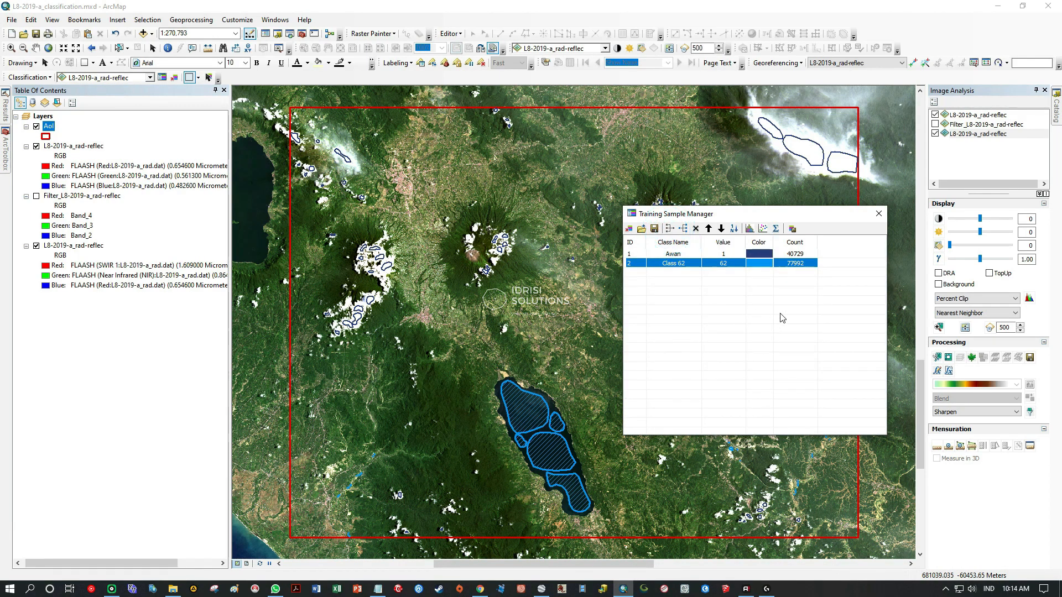
Copy the class name Perairan from the Kelas LC.txt list in Notepad and rename the merged water class with it.
{"action": "left_click", "coordinate": [378, 588]}
{"action": "left_click_drag", "start_coordinate": [592, 355], "coordinate": [628, 357]}
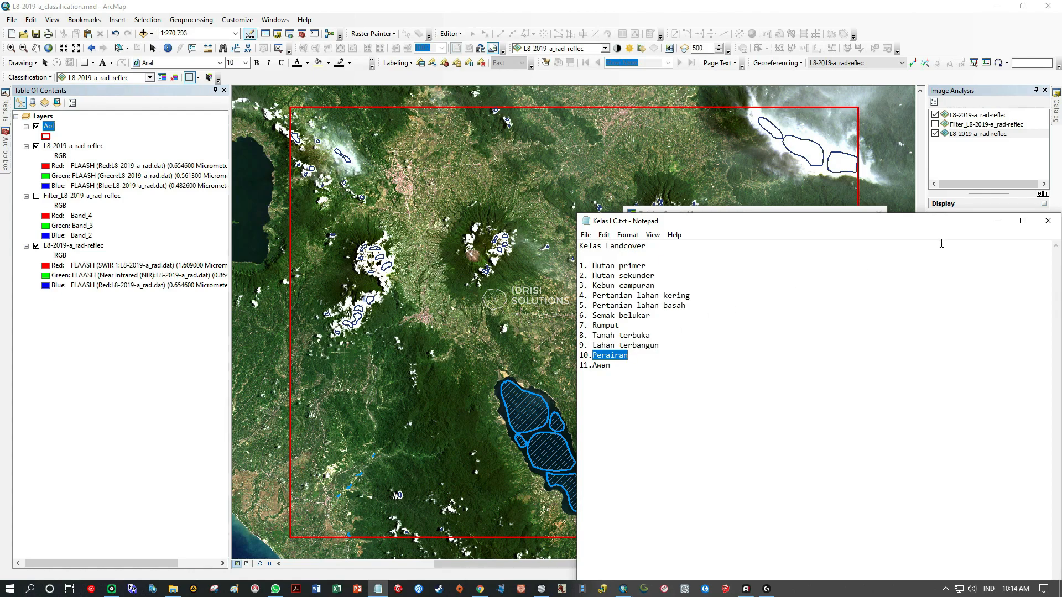
{"action": "left_click", "coordinate": [998, 220]}
{"action": "double_click", "coordinate": [683, 265]}
{"action": "type", "text": "Perairan"}
{"action": "key", "text": "Return"}
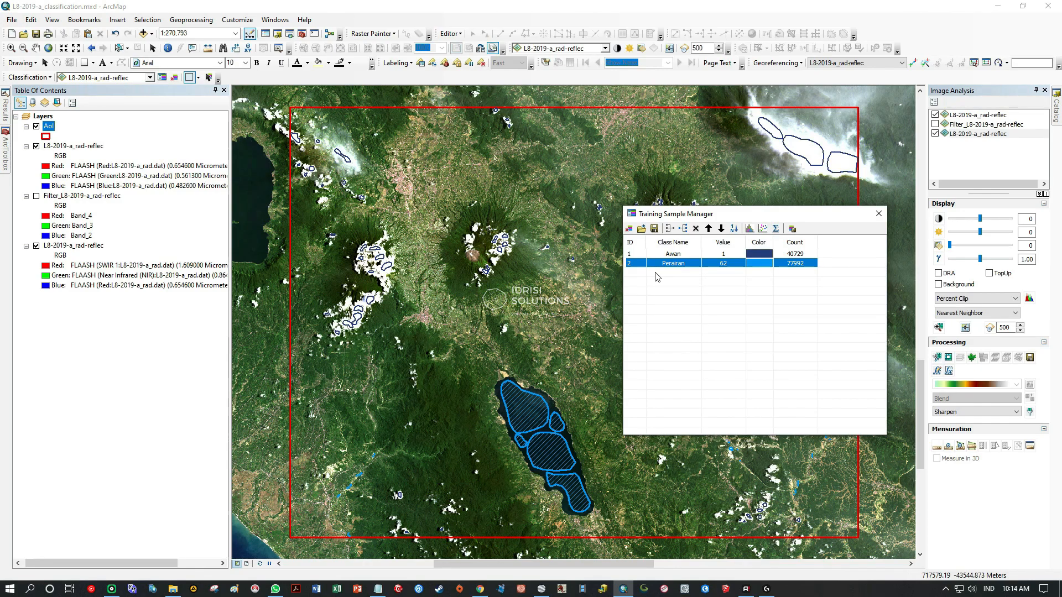
Highlight the Perairan samples on the map and move the Training Sample Manager off the lake and the central AoI.
{"action": "left_click", "coordinate": [636, 276]}
{"action": "left_click", "coordinate": [637, 264]}
{"action": "left_click_drag", "start_coordinate": [725, 215], "coordinate": [871, 224]}
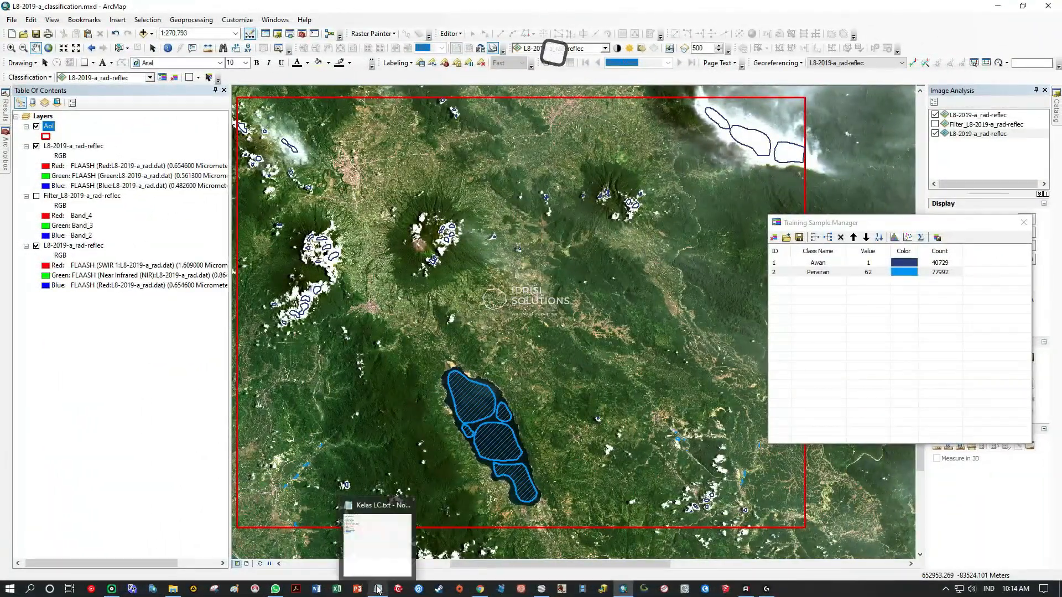
Consult the land cover list in Kelas LC.txt and examine the pinkish urban area in the northwest of the AoI at 1:30,000.
{"action": "left_click", "coordinate": [378, 589]}
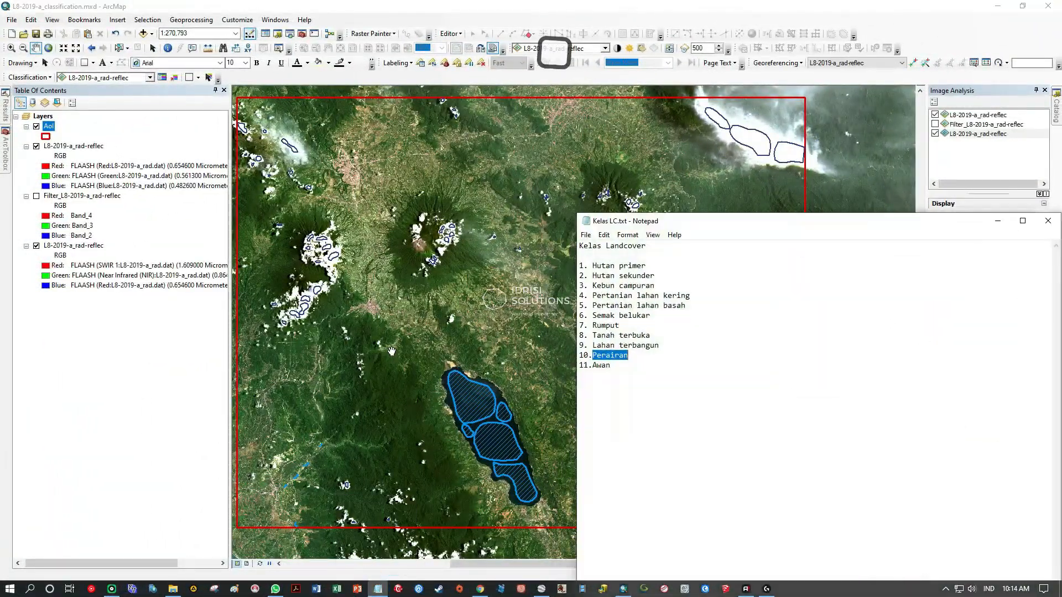
{"action": "left_click", "coordinate": [995, 225]}
{"action": "left_click_drag", "start_coordinate": [338, 149], "coordinate": [512, 265]}
{"action": "scroll", "coordinate": [512, 266], "scroll_direction": "up", "scroll_amount": 4}
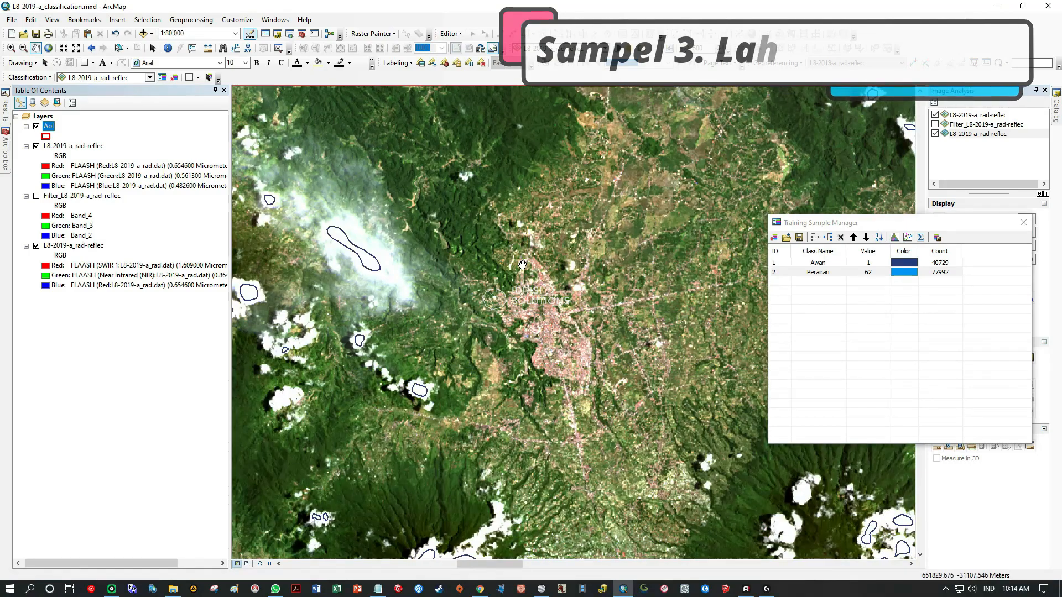
{"action": "scroll", "coordinate": [560, 356], "scroll_direction": "up", "scroll_amount": 3}
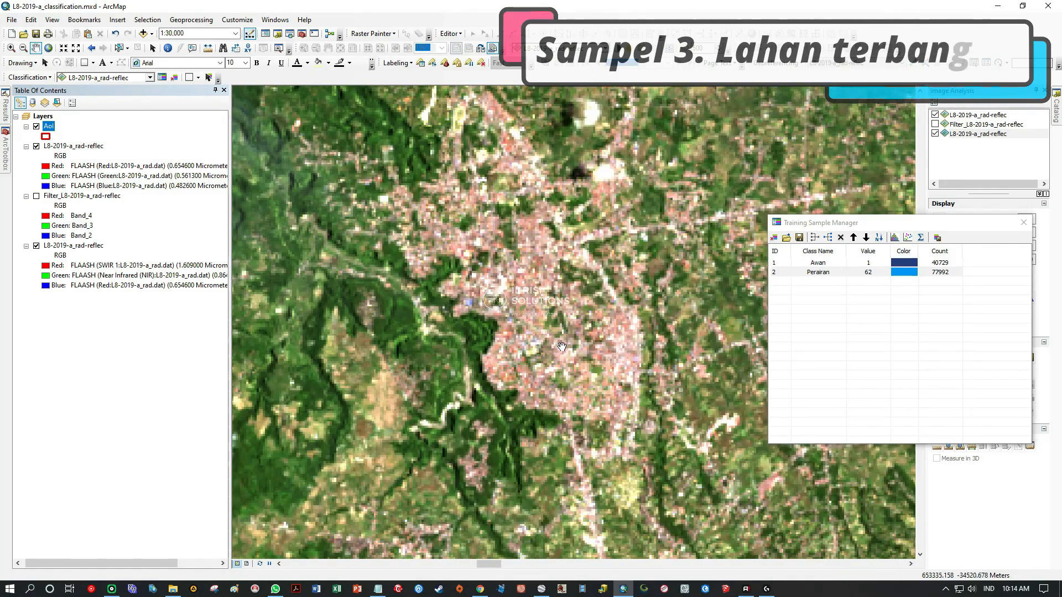
{"action": "left_click_drag", "start_coordinate": [492, 264], "coordinate": [449, 329]}
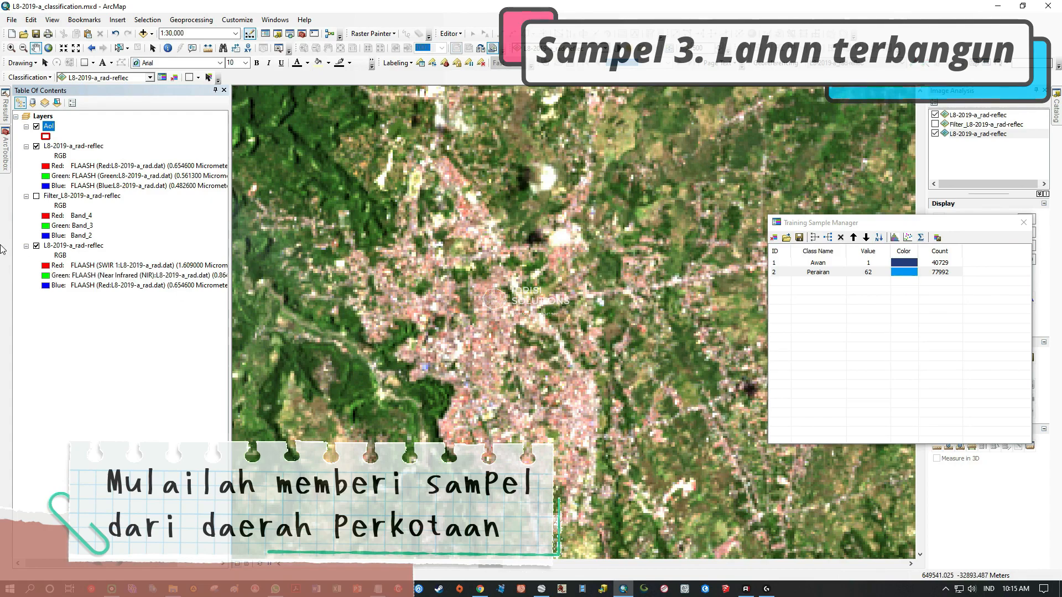
Zoom the map to the full AoI layer extent, highlight the Perairan samples and move the Training Sample Manager clear of the AoI.
{"action": "right_click", "coordinate": [94, 246]}
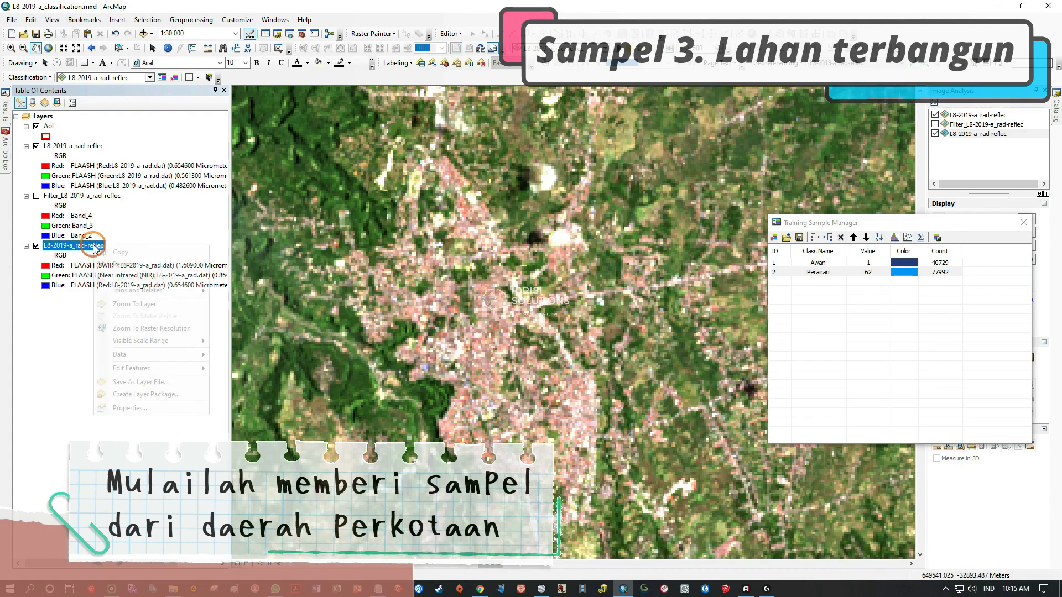
{"action": "right_click", "coordinate": [48, 126]}
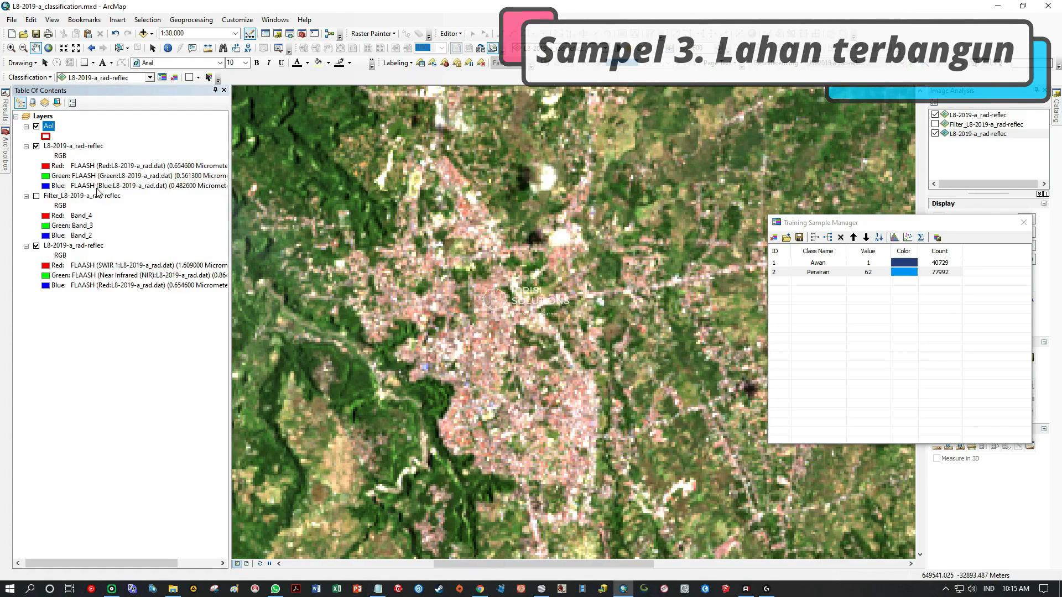
{"action": "left_click", "coordinate": [91, 184]}
{"action": "left_click", "coordinate": [818, 272]}
{"action": "left_click_drag", "start_coordinate": [808, 226], "coordinate": [912, 220]}
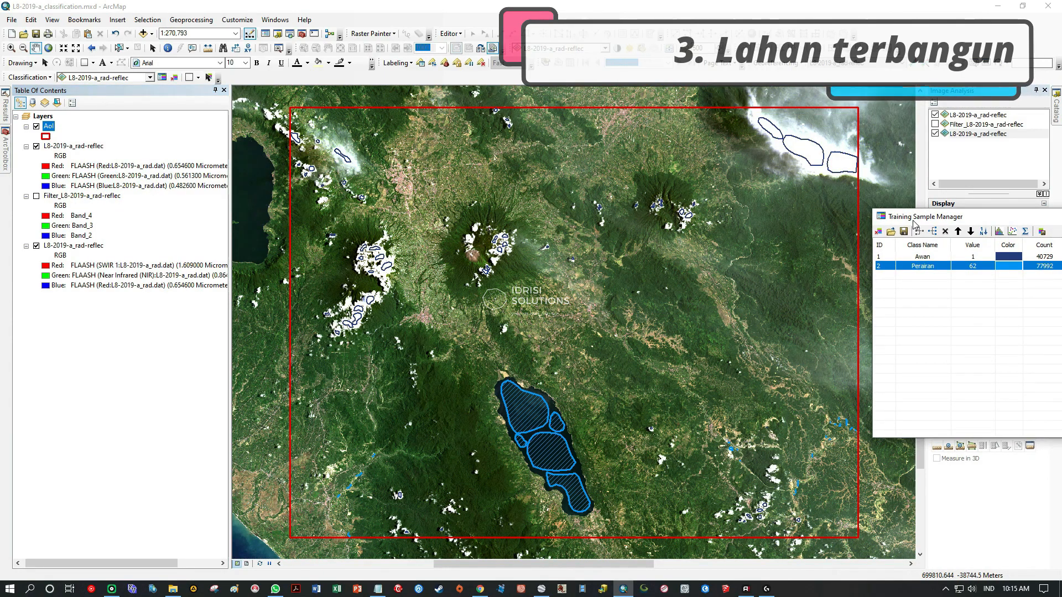
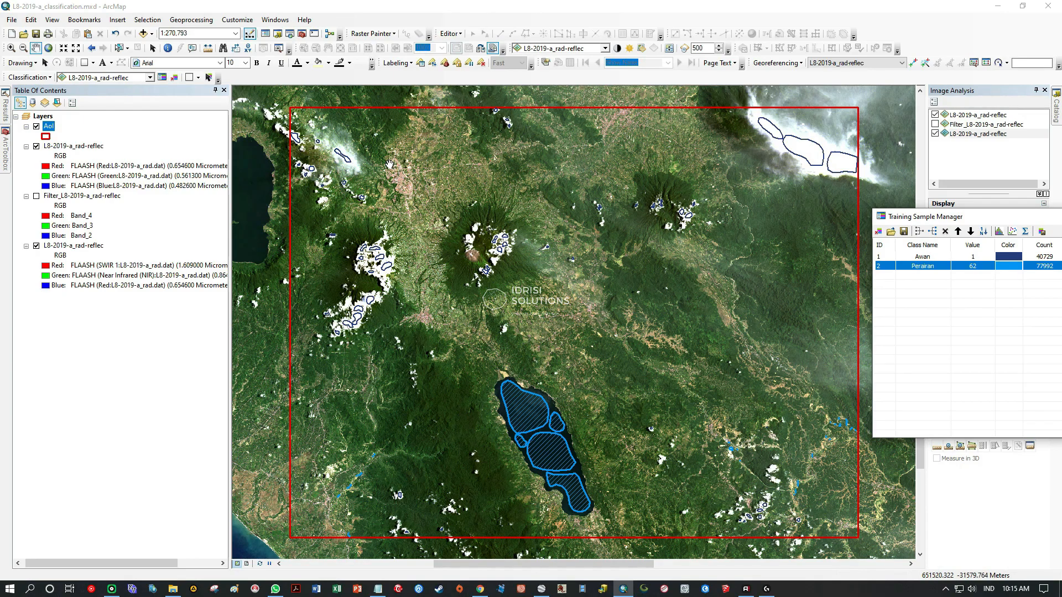
Save the Awan and Perairan training samples as the shapefile Sample_awan-air.shp in the SHP folder.
{"action": "scroll", "coordinate": [408, 201], "scroll_direction": "up", "scroll_amount": 5}
{"action": "left_click_drag", "start_coordinate": [446, 227], "coordinate": [507, 337]}
{"action": "scroll", "coordinate": [516, 336], "scroll_direction": "up", "scroll_amount": 3}
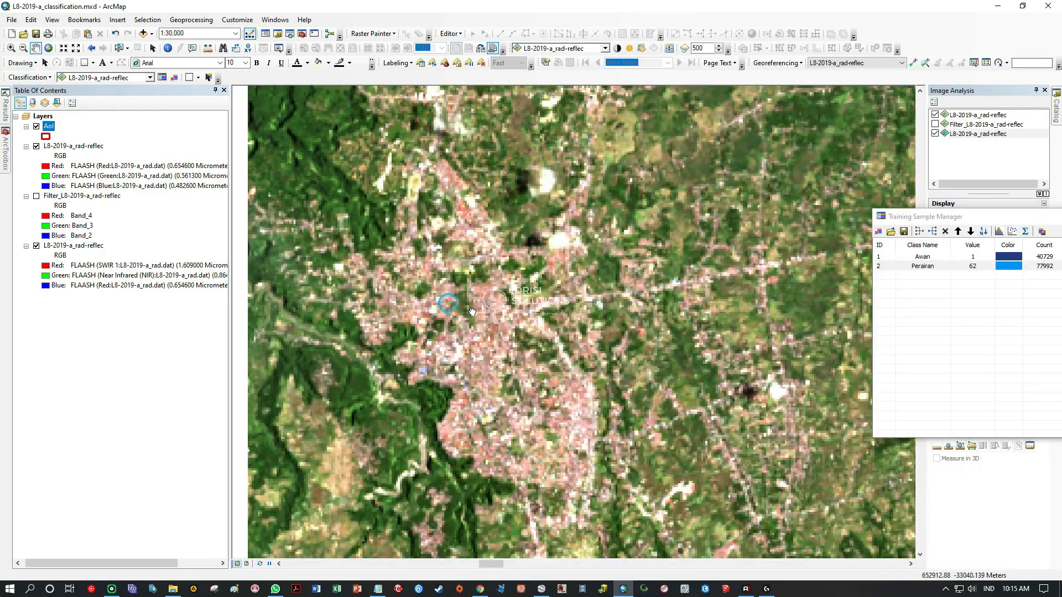
{"action": "left_click_drag", "start_coordinate": [953, 217], "coordinate": [821, 181]}
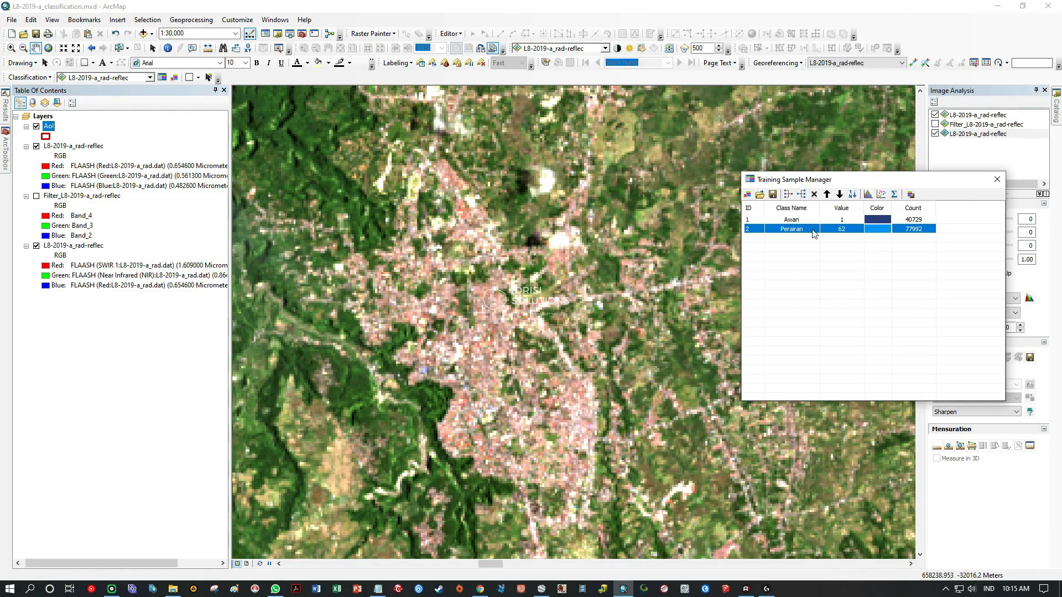
{"action": "left_click", "coordinate": [772, 194]}
{"action": "left_click_drag", "start_coordinate": [828, 203], "coordinate": [555, 217]}
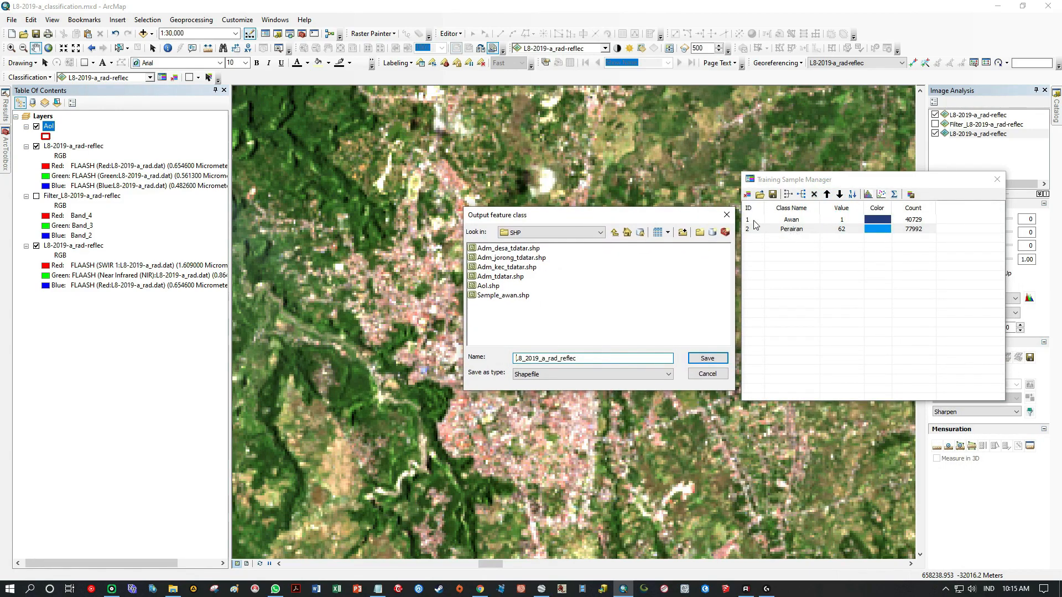
{"action": "left_click", "coordinate": [504, 295]}
{"action": "left_click", "coordinate": [553, 358]}
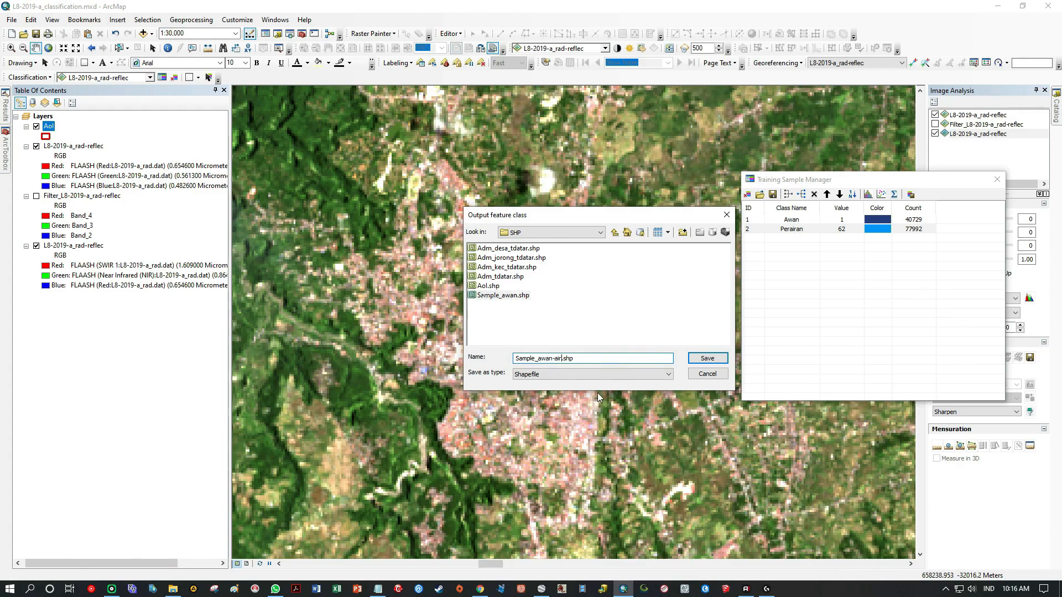
{"action": "left_click", "coordinate": [707, 358]}
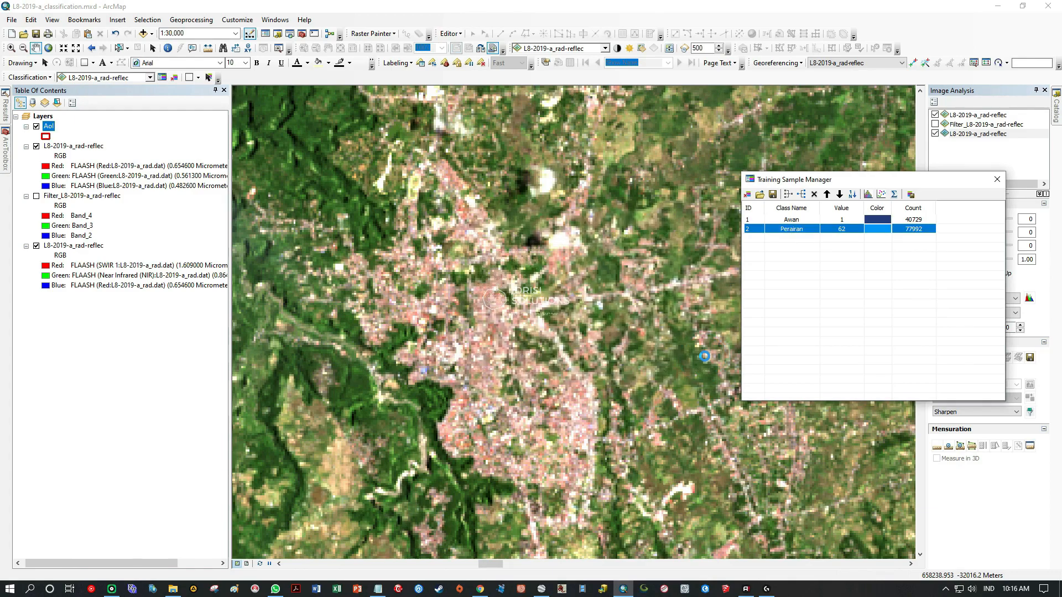
{"action": "left_click", "coordinate": [35, 48]}
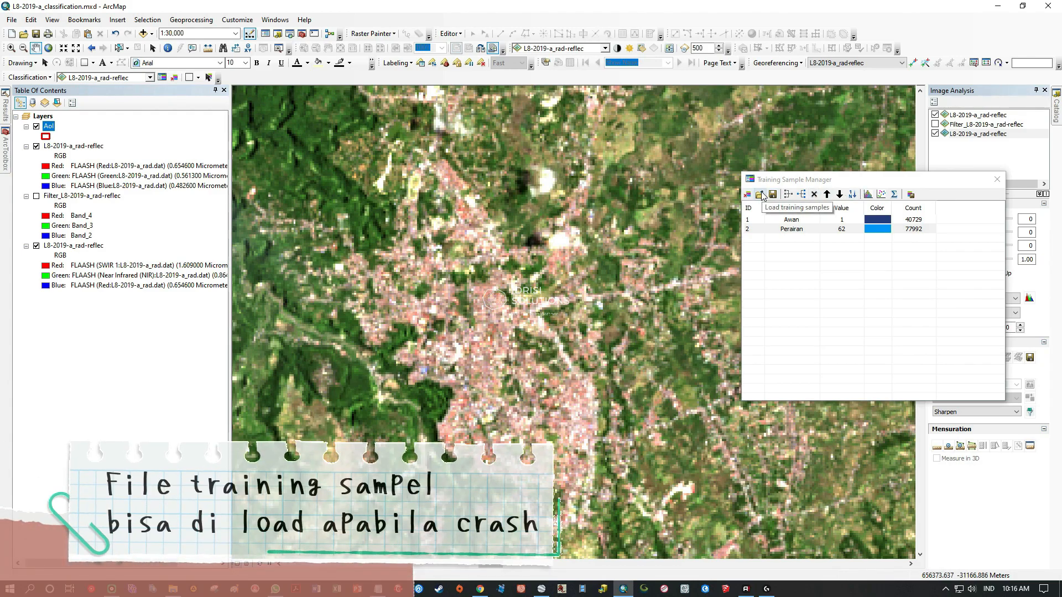
Move the Training Sample Manager clear of the urban area and view the dialog for loading saved training samples without adding a file.
{"action": "left_click_drag", "start_coordinate": [817, 181], "coordinate": [891, 260]}
{"action": "left_click", "coordinate": [834, 274]}
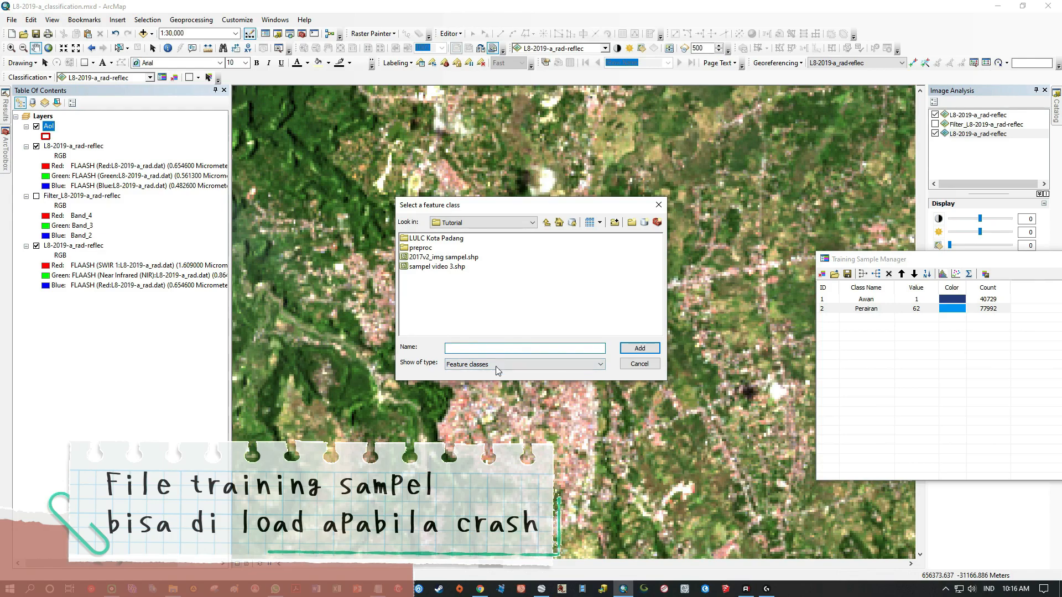
{"action": "left_click", "coordinate": [647, 365]}
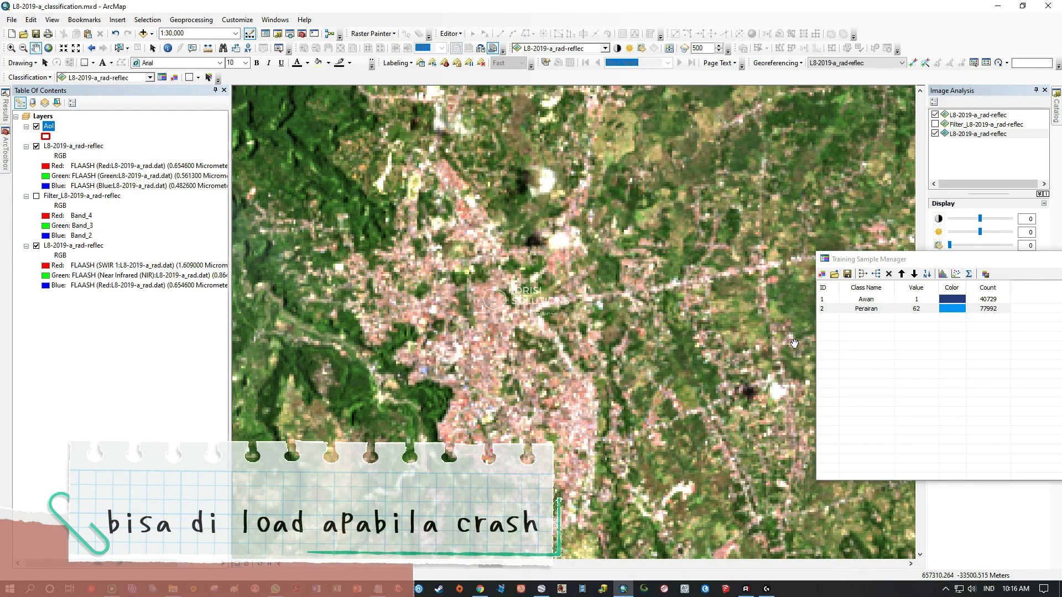
Compare the northwestern urban area in the natural-colour layer and the SWIR 1, NIR, Red composite beneath it, ending at 1:24,000.
{"action": "left_click_drag", "start_coordinate": [457, 218], "coordinate": [594, 333]}
{"action": "scroll", "coordinate": [525, 258], "scroll_direction": "up", "scroll_amount": 4}
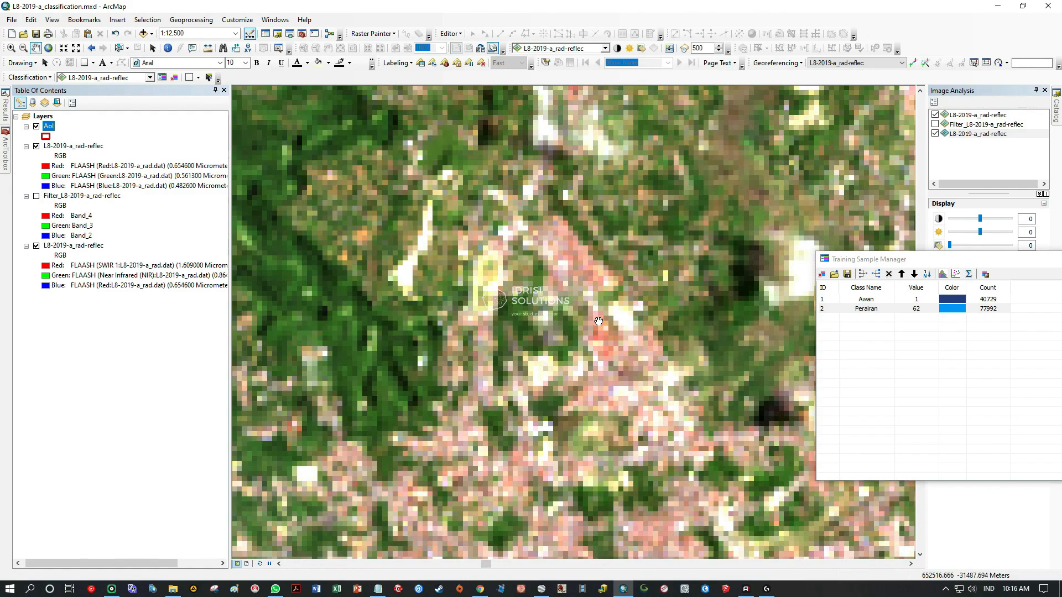
{"action": "left_click", "coordinate": [36, 147]}
{"action": "left_click", "coordinate": [36, 147]}
{"action": "scroll", "coordinate": [490, 282], "scroll_direction": "down", "scroll_amount": 2}
{"action": "scroll", "coordinate": [490, 282], "scroll_direction": "down", "scroll_amount": 1}
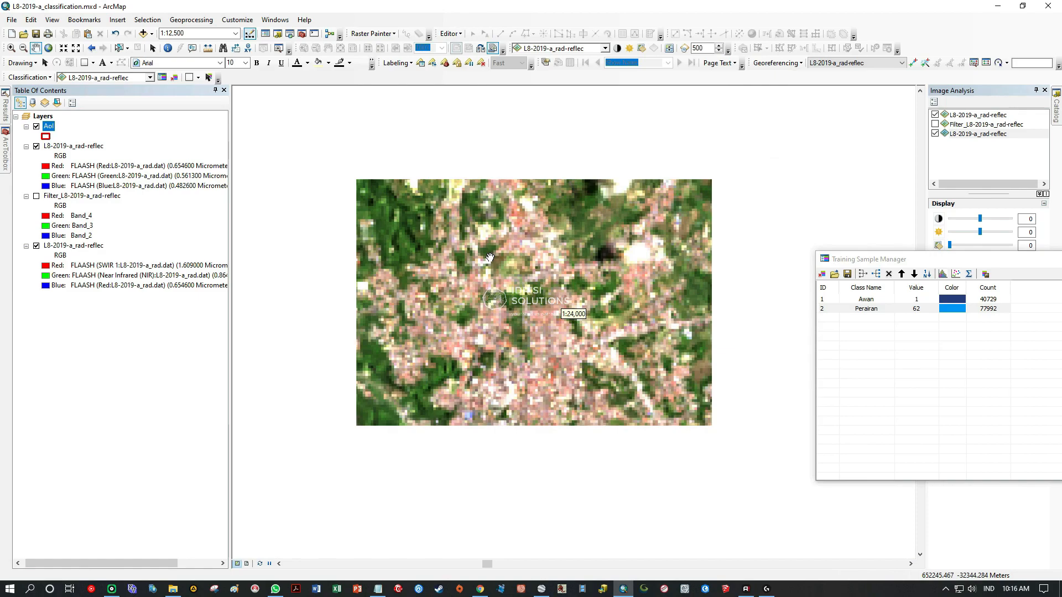
{"action": "left_click", "coordinate": [36, 147]}
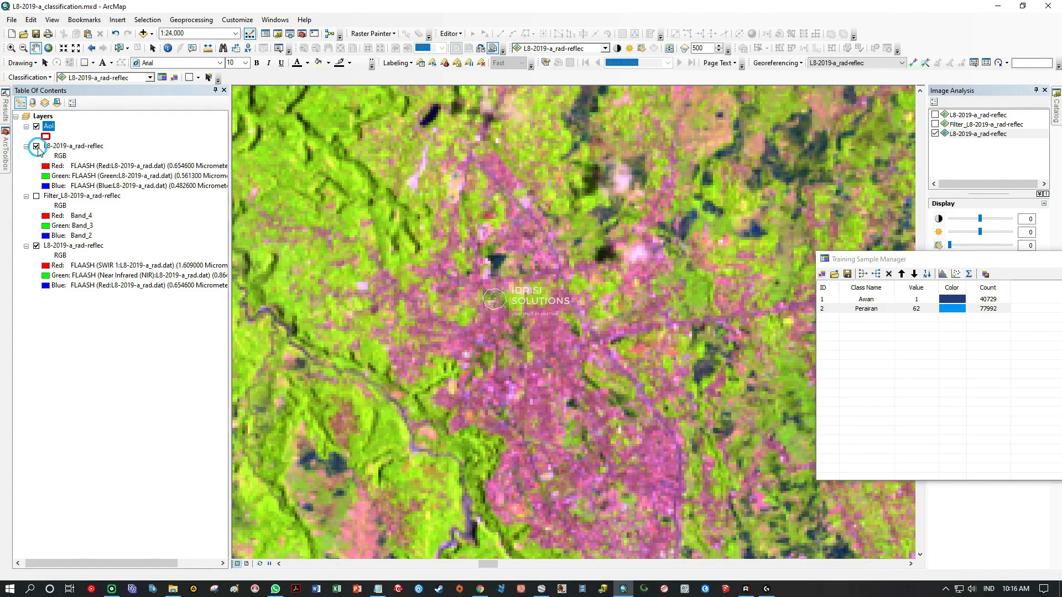
{"action": "left_click", "coordinate": [37, 147]}
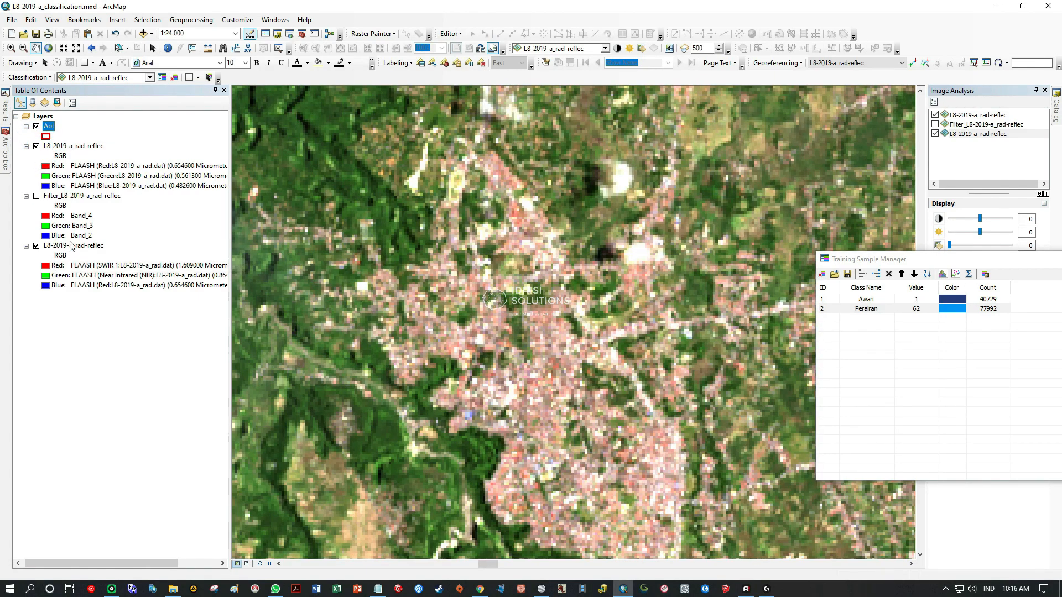
{"action": "left_click_drag", "start_coordinate": [493, 294], "coordinate": [499, 303]}
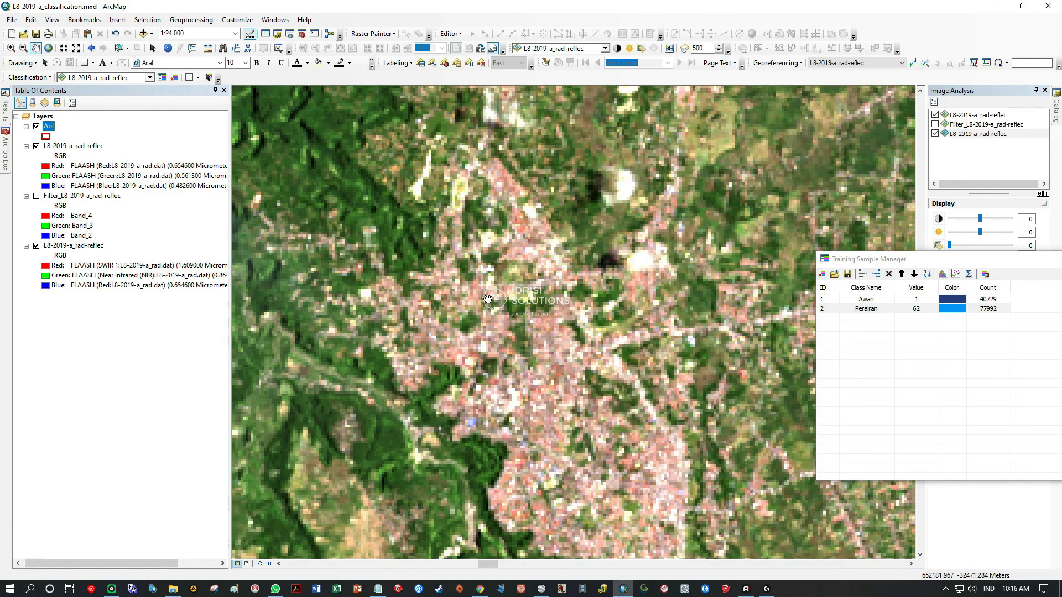
Duplicate the natural-colour L8-2019-a_rad-reflec layer within Layers and leave only the top copy and the AoI visible.
{"action": "left_click", "coordinate": [66, 148]}
{"action": "right_click", "coordinate": [66, 147]}
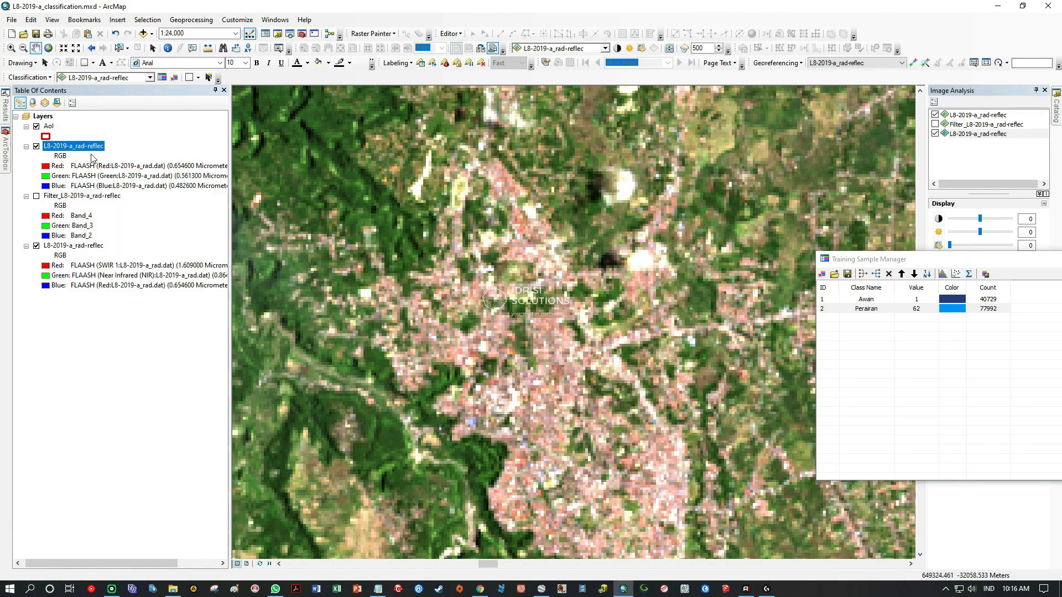
{"action": "left_click", "coordinate": [47, 115]}
{"action": "right_click", "coordinate": [47, 116]}
{"action": "left_click", "coordinate": [86, 169]}
{"action": "left_click", "coordinate": [37, 196]}
{"action": "left_click", "coordinate": [37, 295]}
Set the top image copy's band composite to SWIR 2 for red, SWIR 1 for green and Near Infrared for blue.
{"action": "left_click", "coordinate": [89, 166]}
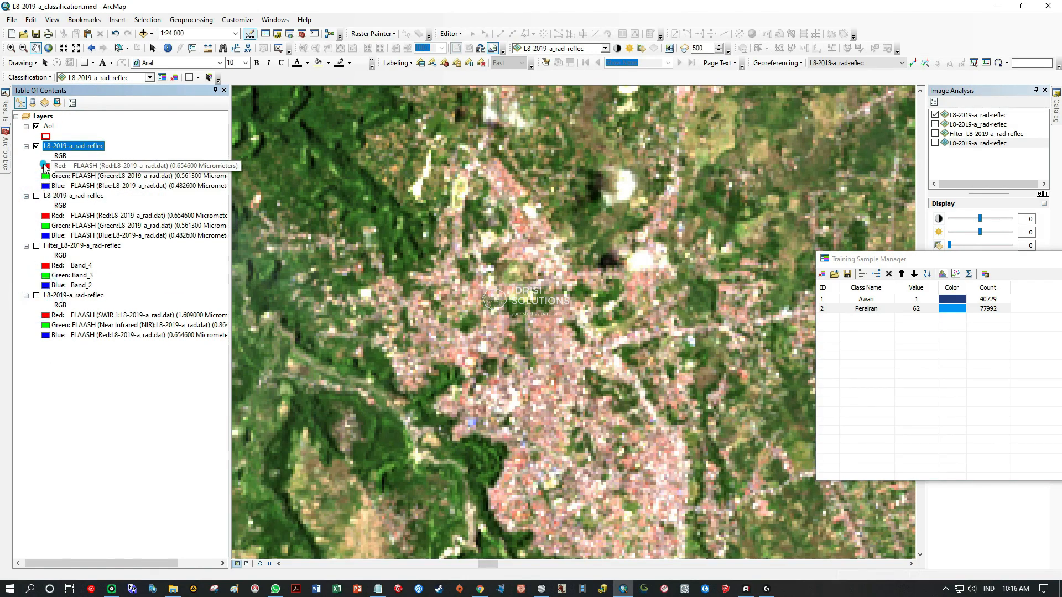
{"action": "left_click", "coordinate": [88, 166]}
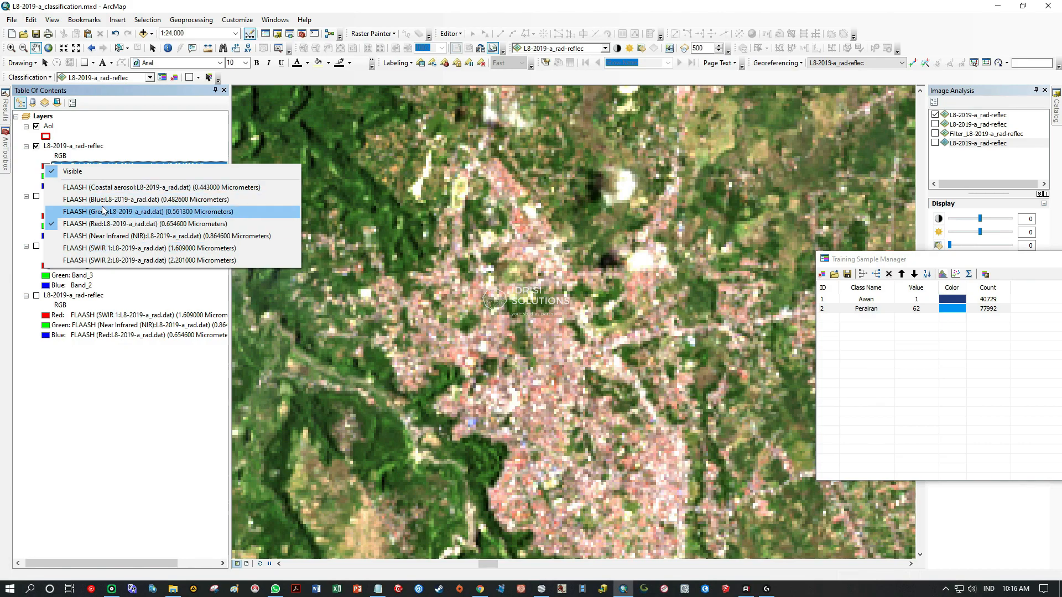
{"action": "left_click", "coordinate": [105, 260]}
{"action": "left_click", "coordinate": [83, 176]}
{"action": "left_click", "coordinate": [83, 175]}
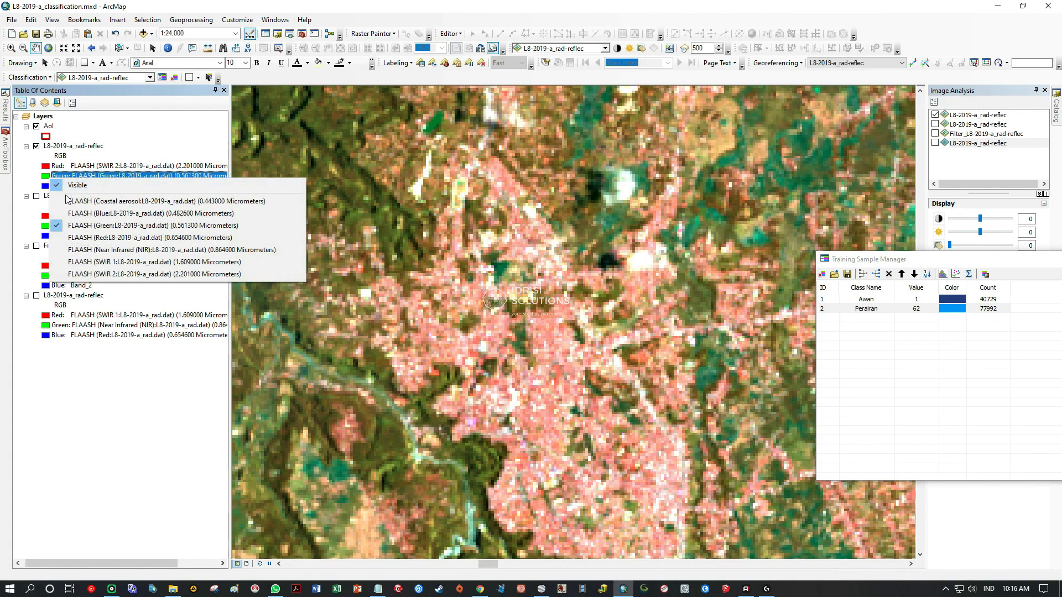
{"action": "left_click", "coordinate": [105, 250]}
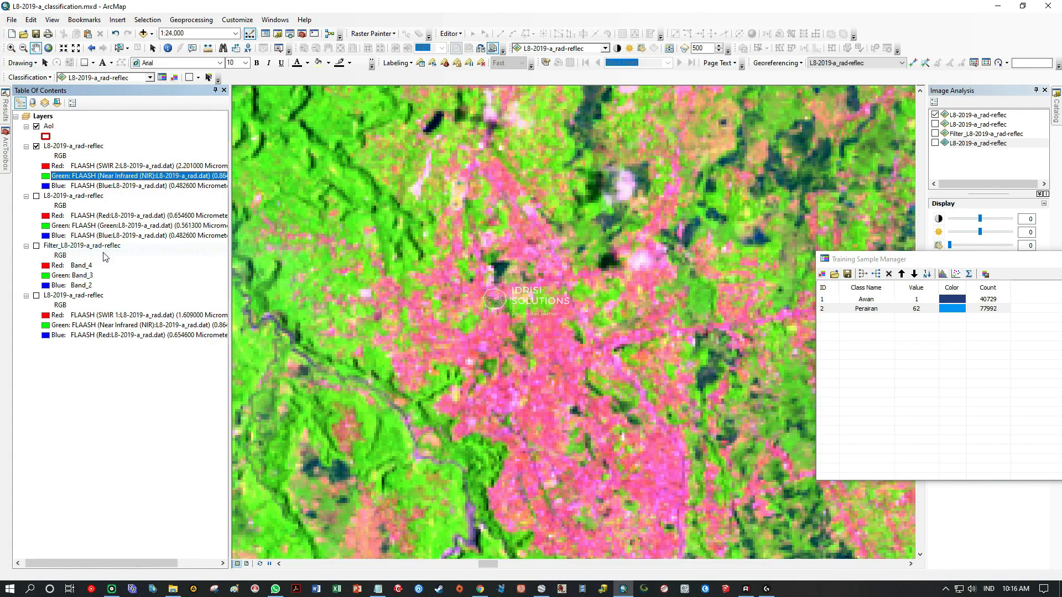
{"action": "left_click", "coordinate": [83, 175]}
{"action": "left_click", "coordinate": [79, 244]}
{"action": "left_click", "coordinate": [83, 186]}
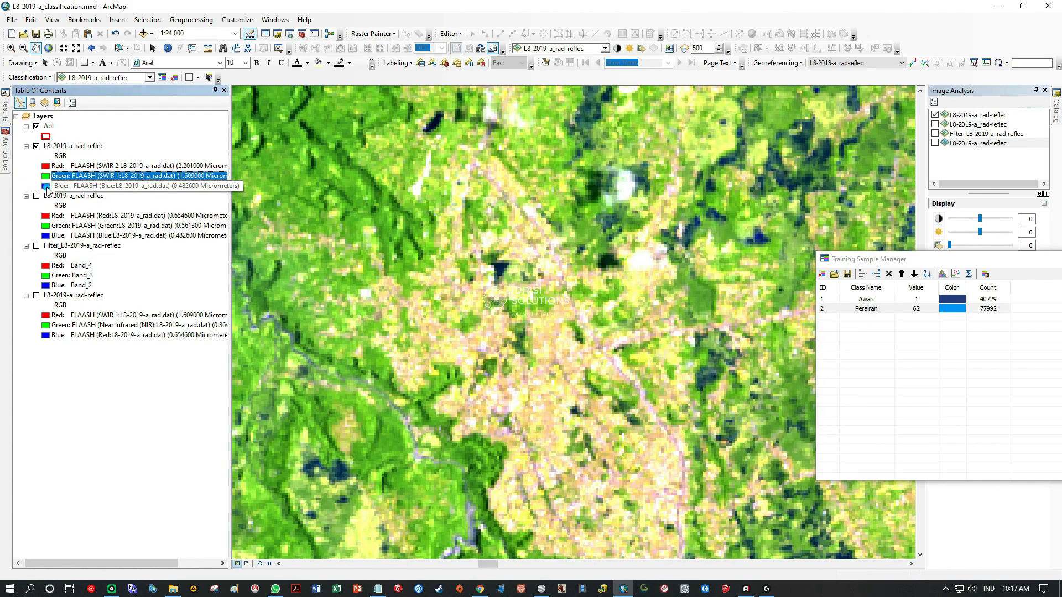
{"action": "left_click", "coordinate": [83, 185]}
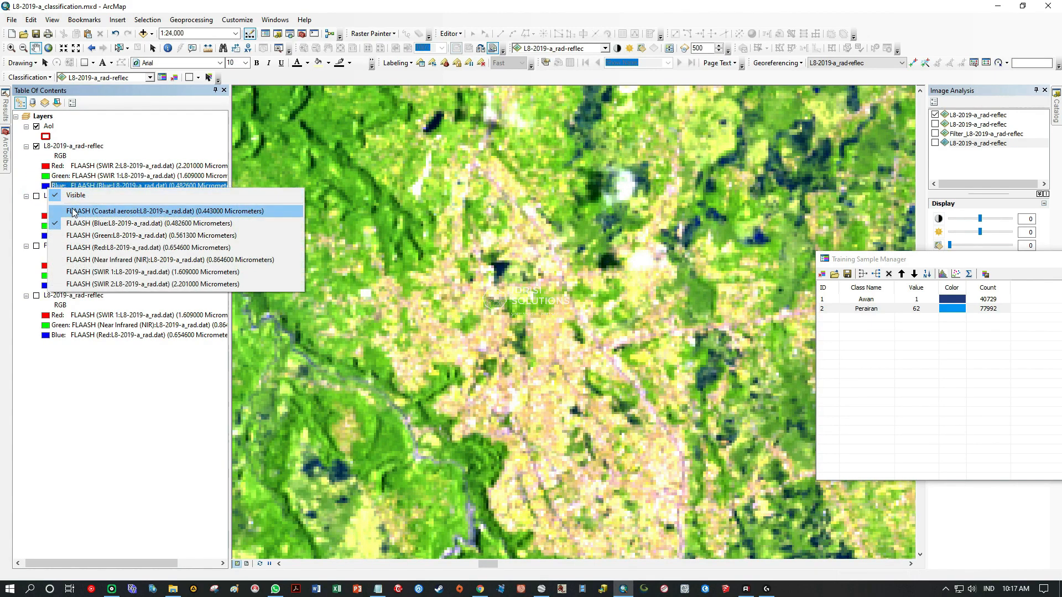
{"action": "left_click", "coordinate": [121, 260]}
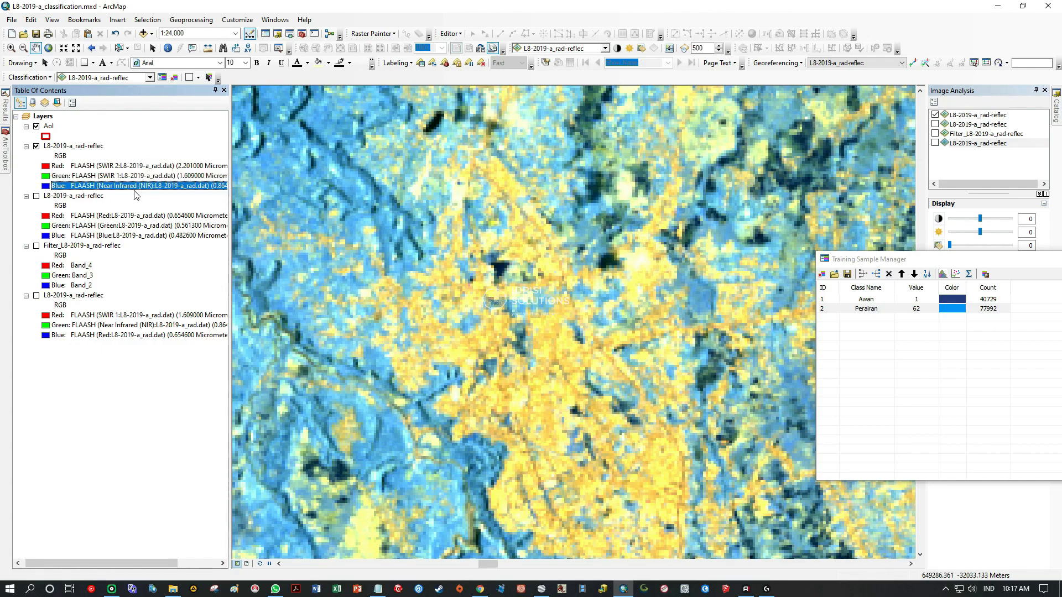
Examine the built-up land in the new composite from the northwestern urban area to the lake surroundings and back.
{"action": "scroll", "coordinate": [488, 328], "scroll_direction": "up", "scroll_amount": 4}
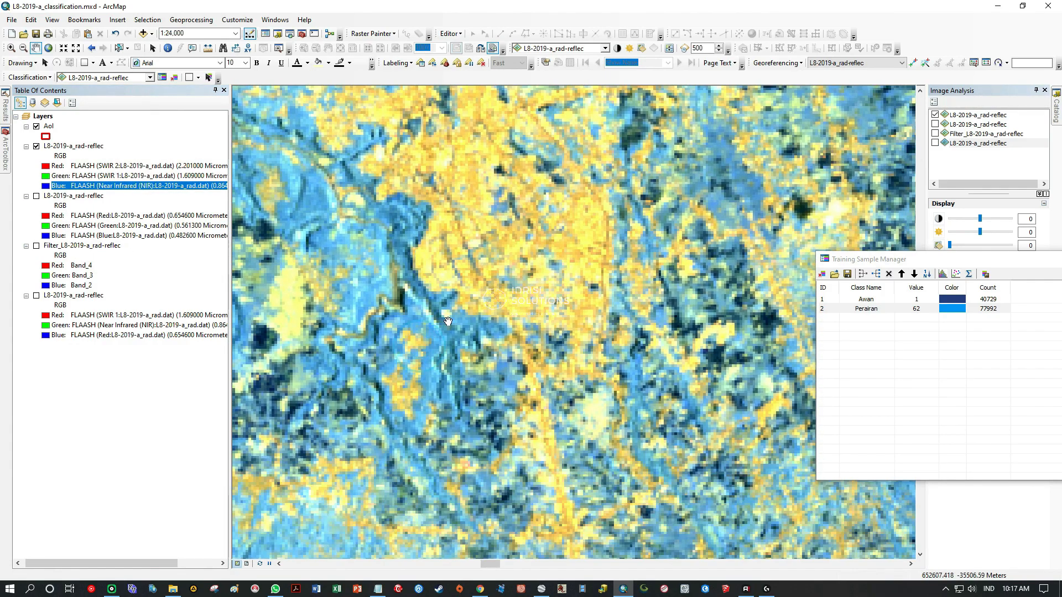
{"action": "scroll", "coordinate": [489, 328], "scroll_direction": "up", "scroll_amount": 2}
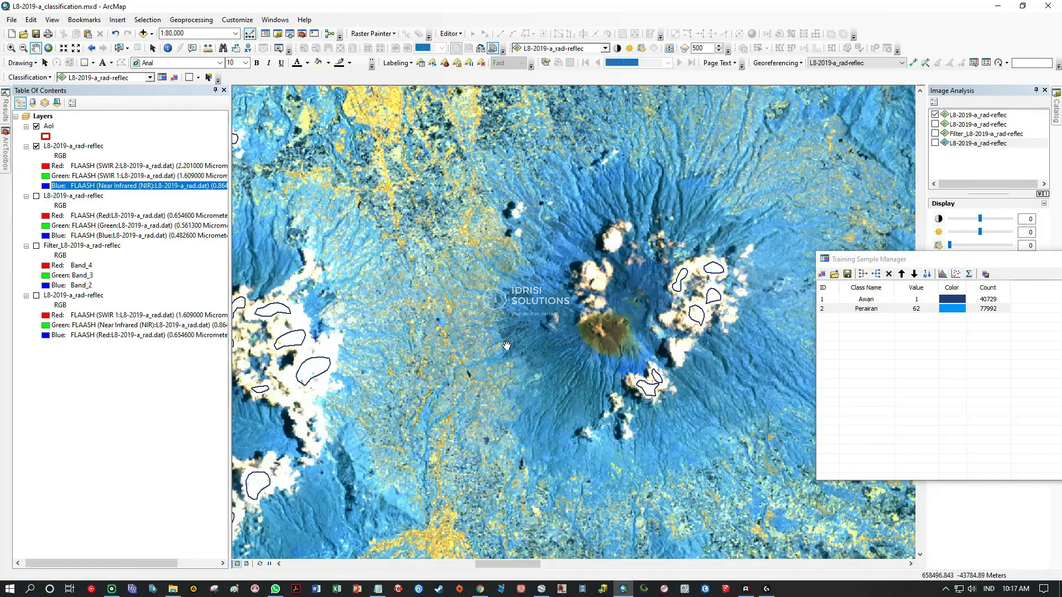
{"action": "left_click_drag", "start_coordinate": [507, 346], "coordinate": [471, 139]}
{"action": "left_click_drag", "start_coordinate": [531, 293], "coordinate": [459, 151]}
{"action": "left_click_drag", "start_coordinate": [624, 311], "coordinate": [439, 257]}
{"action": "left_click_drag", "start_coordinate": [571, 283], "coordinate": [466, 236]}
{"action": "left_click_drag", "start_coordinate": [553, 348], "coordinate": [477, 229]}
{"action": "left_click_drag", "start_coordinate": [548, 382], "coordinate": [496, 223]}
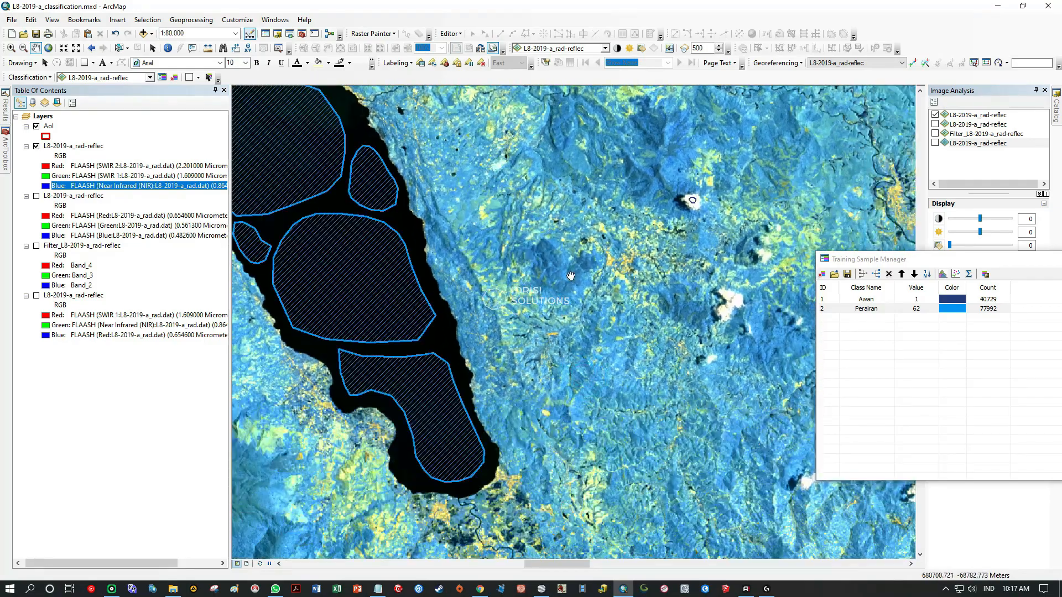
{"action": "left_click_drag", "start_coordinate": [502, 436], "coordinate": [579, 261]}
{"action": "left_click_drag", "start_coordinate": [484, 392], "coordinate": [587, 252]}
{"action": "left_click_drag", "start_coordinate": [354, 232], "coordinate": [677, 318]}
{"action": "left_click_drag", "start_coordinate": [387, 216], "coordinate": [627, 354]}
{"action": "left_click_drag", "start_coordinate": [420, 243], "coordinate": [503, 282]}
{"action": "left_click_drag", "start_coordinate": [400, 288], "coordinate": [559, 263]}
{"action": "left_click_drag", "start_coordinate": [531, 226], "coordinate": [492, 376]}
{"action": "left_click_drag", "start_coordinate": [553, 216], "coordinate": [504, 409]}
{"action": "left_click_drag", "start_coordinate": [581, 221], "coordinate": [533, 346]}
{"action": "left_click_drag", "start_coordinate": [615, 266], "coordinate": [538, 371]}
{"action": "left_click_drag", "start_coordinate": [553, 199], "coordinate": [550, 305]}
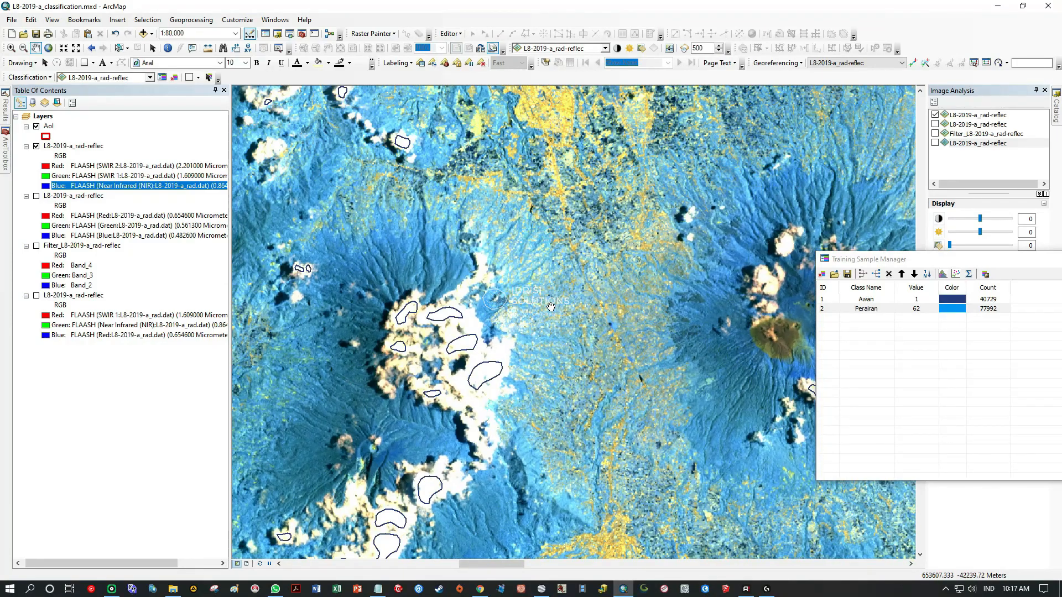
{"action": "scroll", "coordinate": [551, 305], "scroll_direction": "down", "scroll_amount": 4}
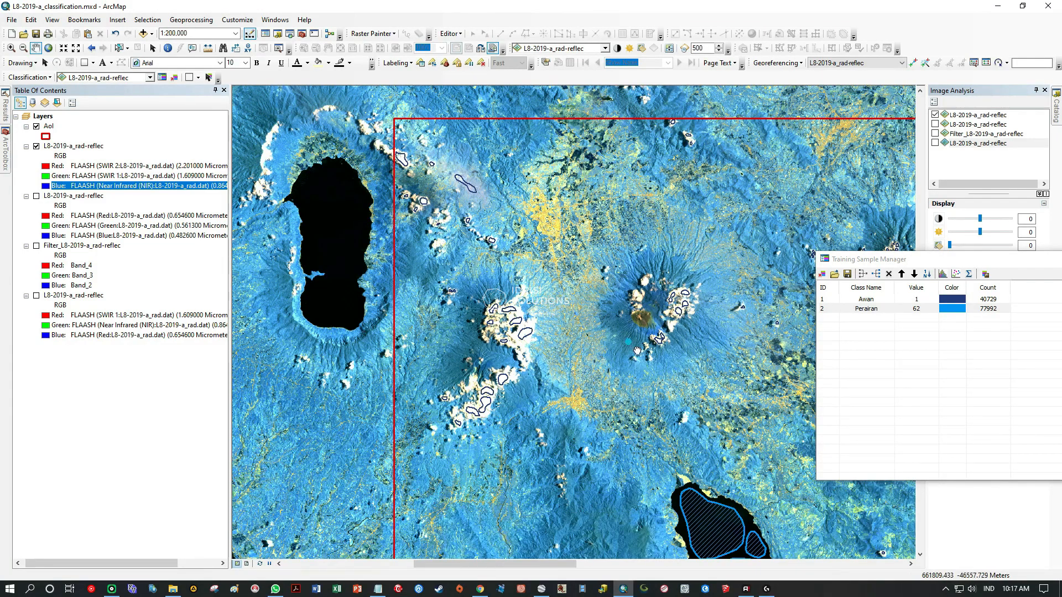
{"action": "left_click_drag", "start_coordinate": [724, 362], "coordinate": [545, 345]}
{"action": "left_click_drag", "start_coordinate": [710, 408], "coordinate": [541, 212]}
{"action": "left_click_drag", "start_coordinate": [548, 336], "coordinate": [533, 250]}
{"action": "scroll", "coordinate": [553, 300], "scroll_direction": "up", "scroll_amount": 5}
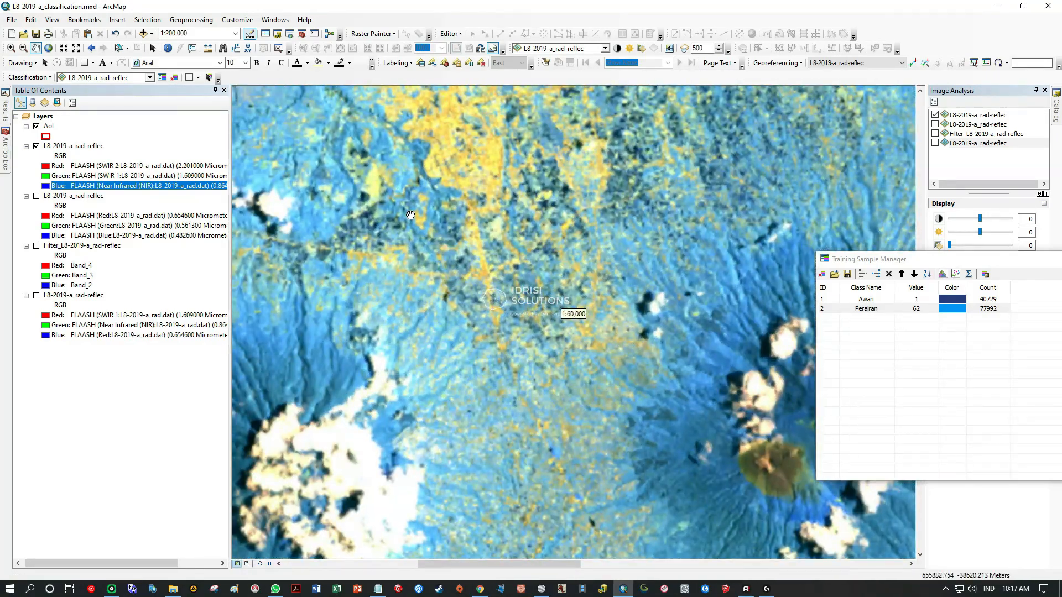
Compare the pale open land southwest of the urban area in natural colour and in the SWIR 2, SWIR 1, NIR composite.
{"action": "scroll", "coordinate": [460, 293], "scroll_direction": "up", "scroll_amount": 3}
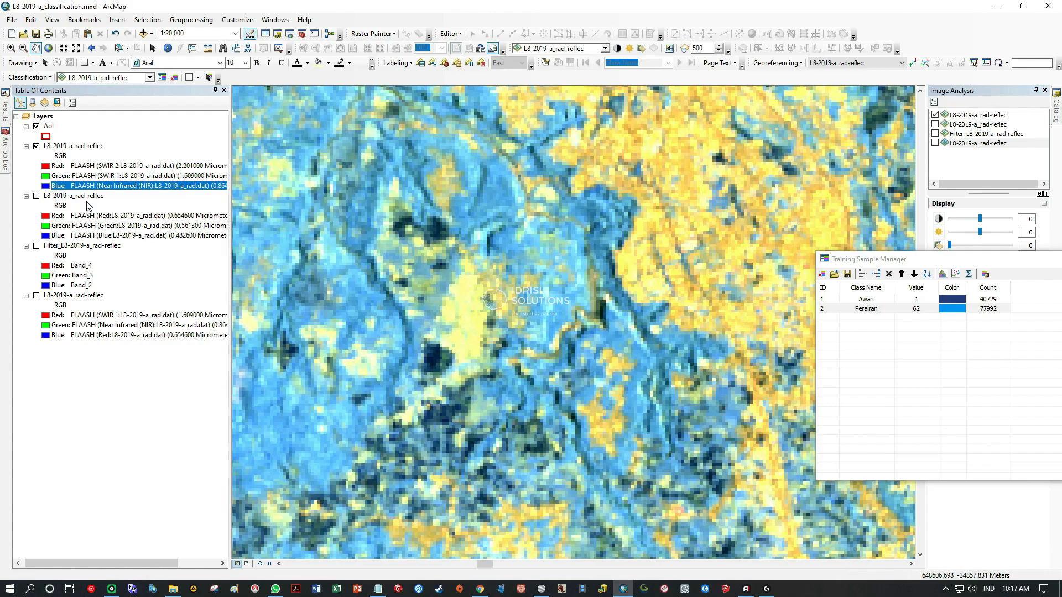
{"action": "left_click", "coordinate": [36, 196]}
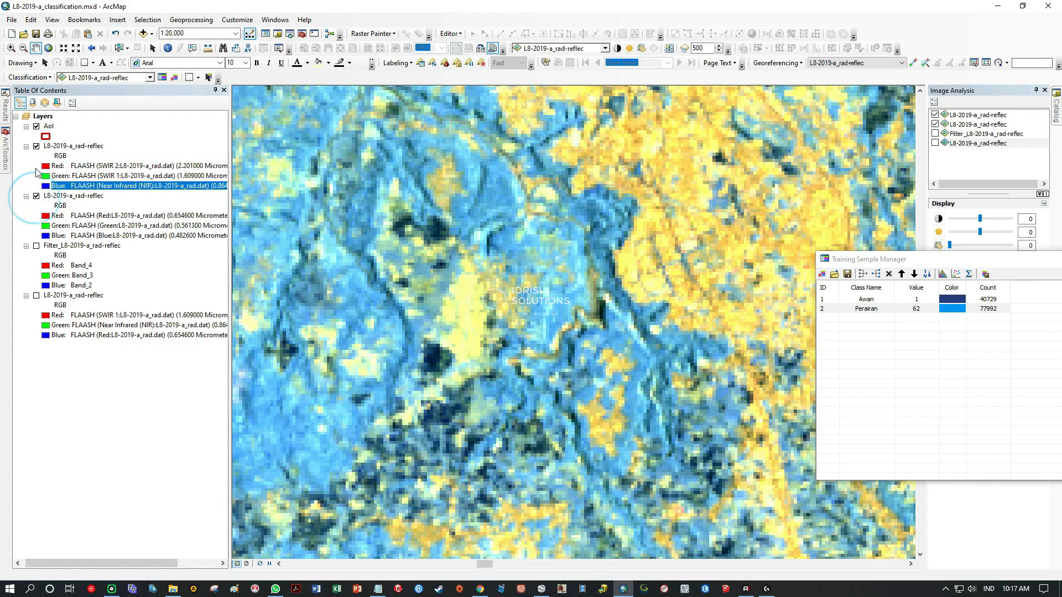
{"action": "left_click", "coordinate": [36, 146]}
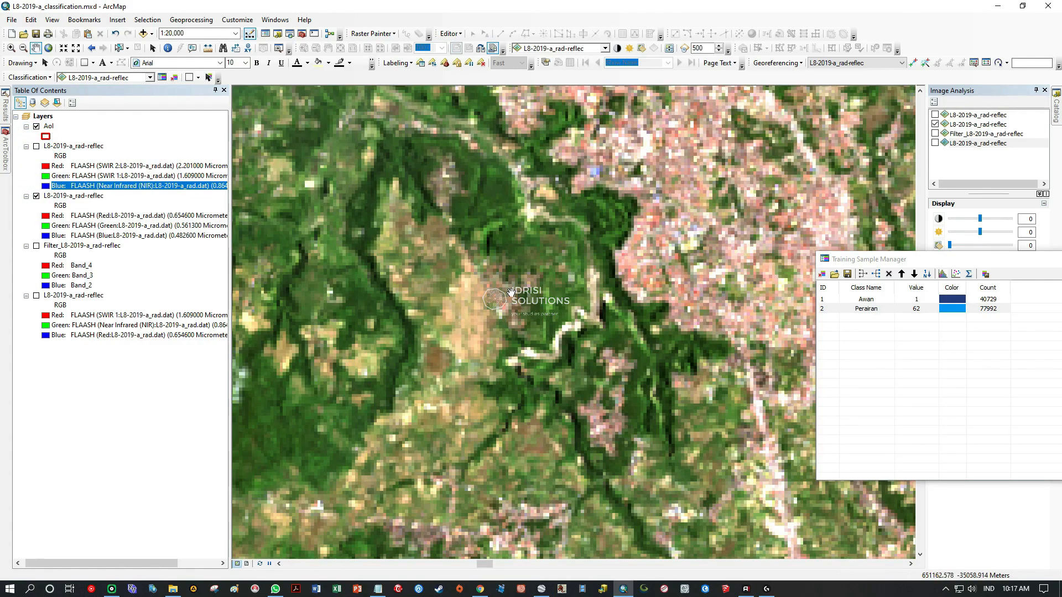
{"action": "left_click_drag", "start_coordinate": [496, 312], "coordinate": [493, 271]}
{"action": "scroll", "coordinate": [493, 271], "scroll_direction": "up", "scroll_amount": 1}
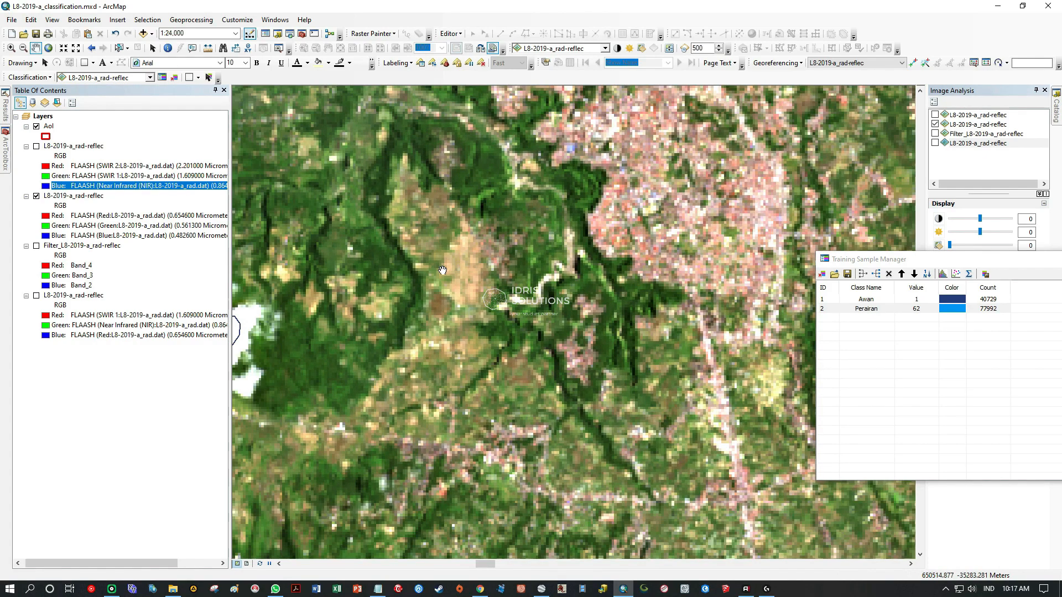
{"action": "left_click", "coordinate": [37, 147]}
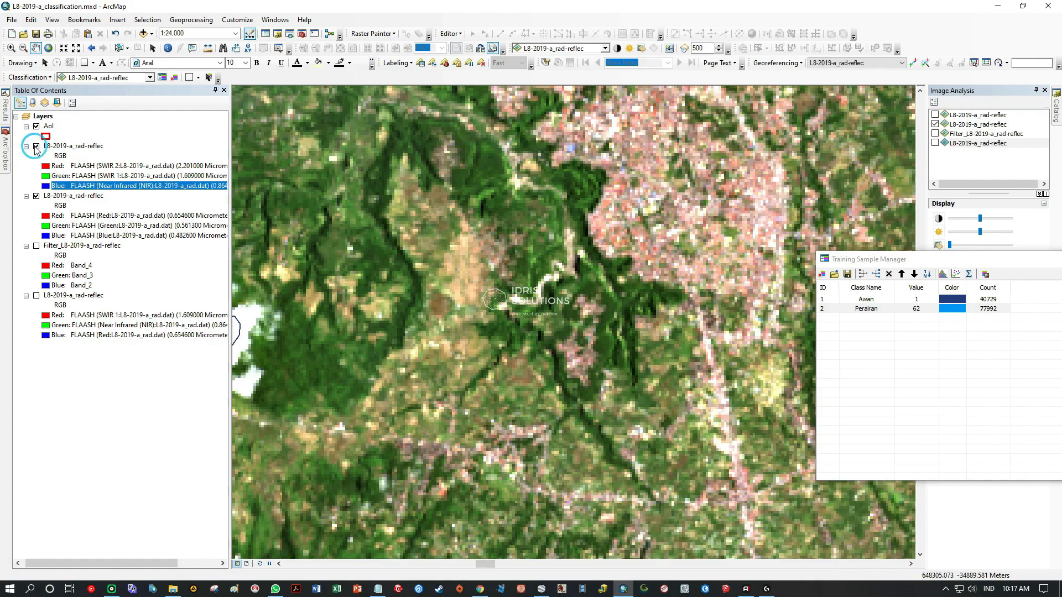
{"action": "left_click", "coordinate": [36, 197]}
{"action": "left_click", "coordinate": [73, 146]}
Examine the built-up land in the SWIR composite across the main urban area and the settlements to its east.
{"action": "scroll", "coordinate": [486, 303], "scroll_direction": "up", "scroll_amount": 4}
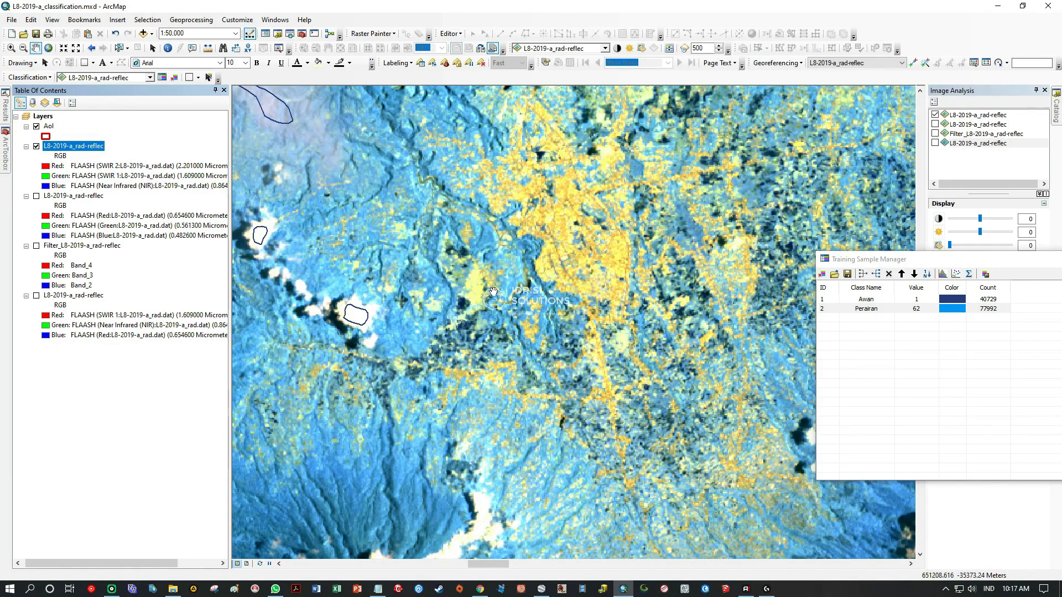
{"action": "scroll", "coordinate": [492, 292], "scroll_direction": "up", "scroll_amount": 1}
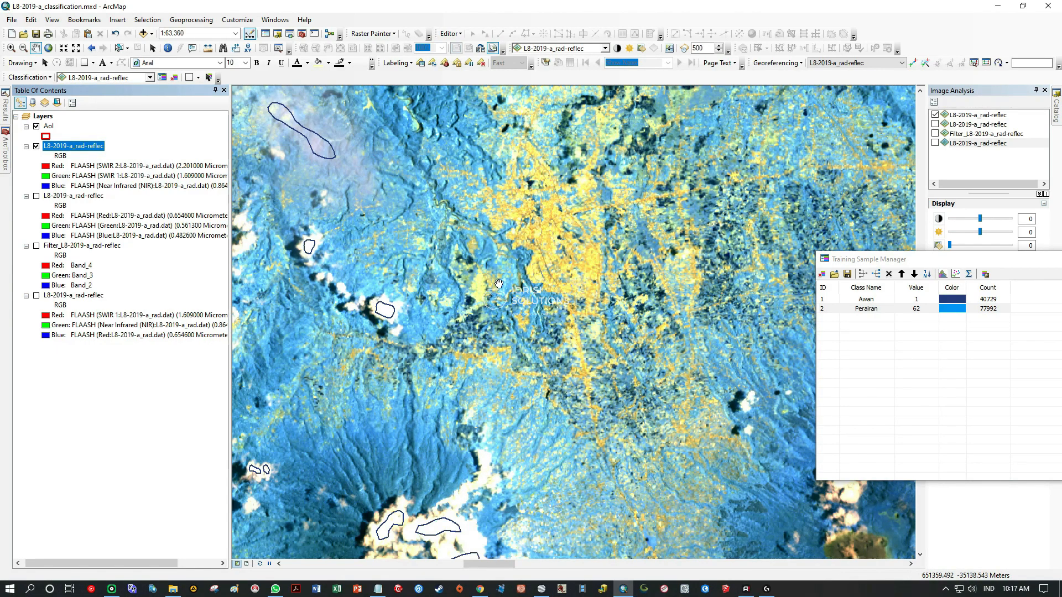
{"action": "left_click_drag", "start_coordinate": [587, 247], "coordinate": [522, 337]}
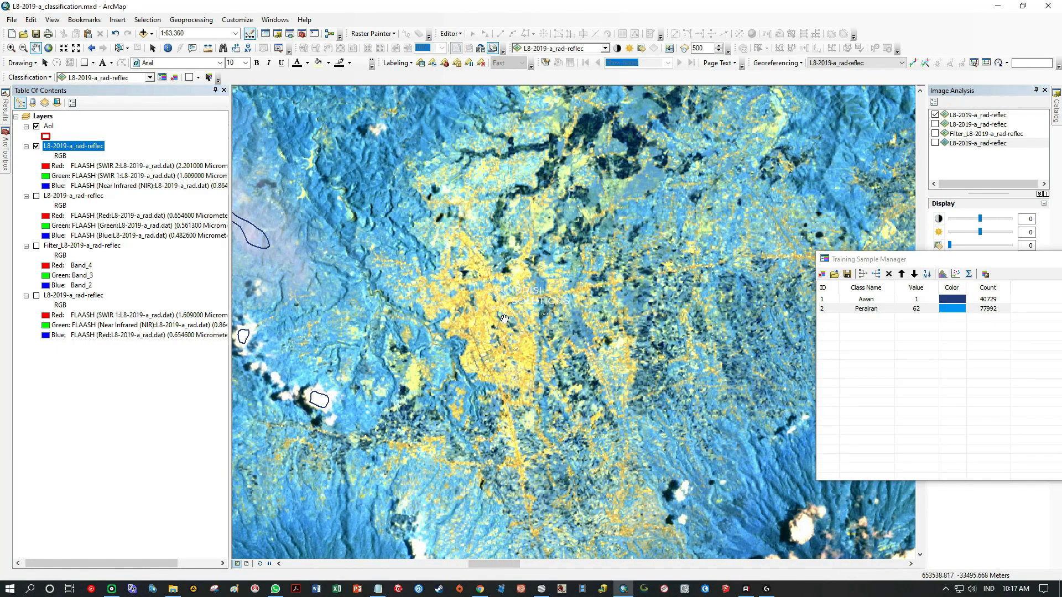
{"action": "left_click_drag", "start_coordinate": [575, 274], "coordinate": [472, 335]}
{"action": "left_click_drag", "start_coordinate": [605, 302], "coordinate": [433, 315]}
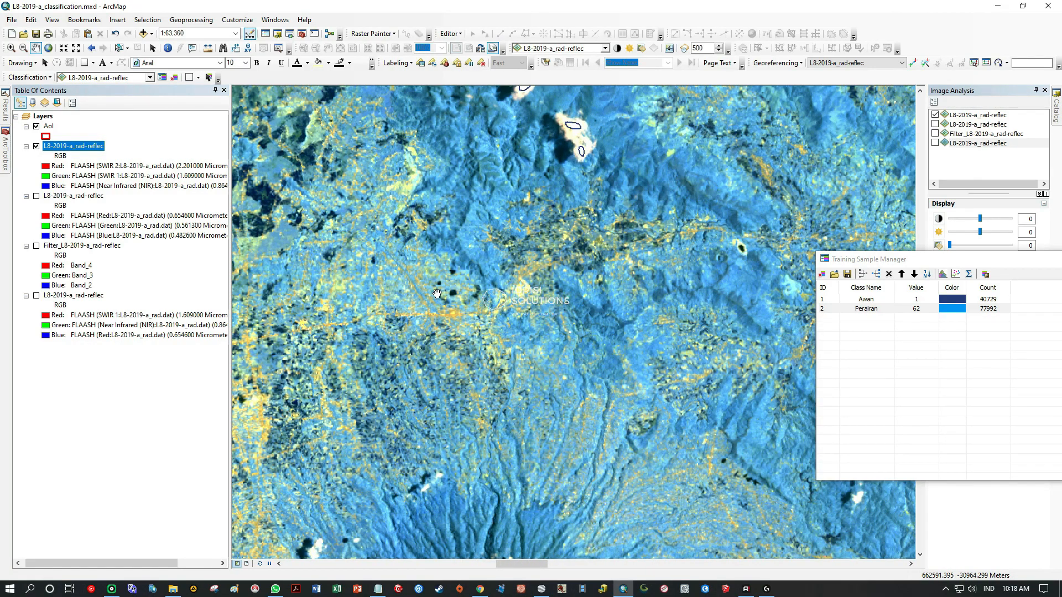
{"action": "left_click_drag", "start_coordinate": [378, 293], "coordinate": [527, 288]}
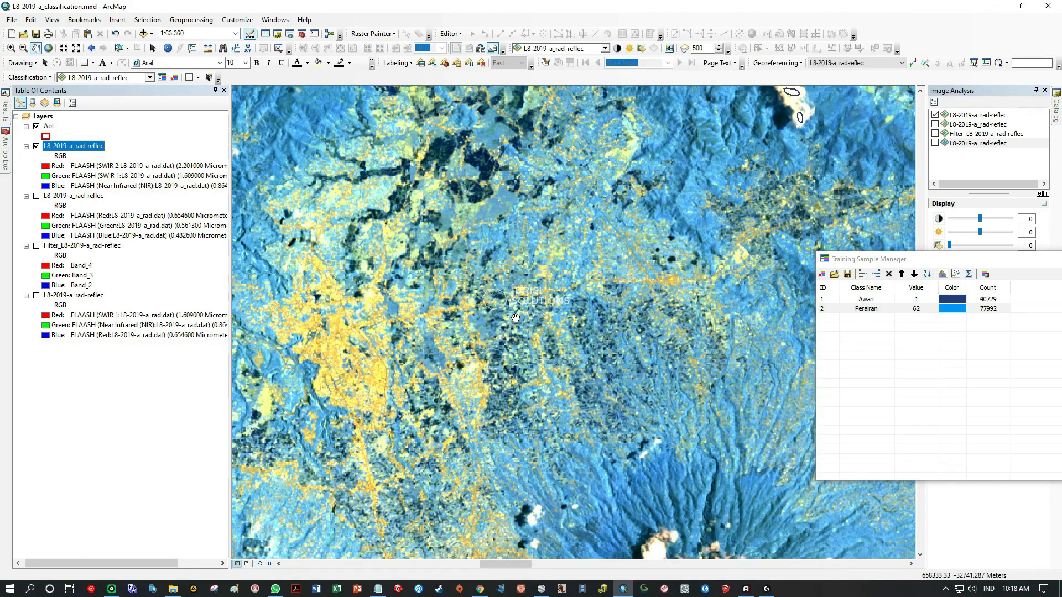
{"action": "left_click_drag", "start_coordinate": [480, 228], "coordinate": [512, 401]}
Trace the built-up land southward to the roadside settlements near the AoI's western edge.
{"action": "left_click_drag", "start_coordinate": [411, 372], "coordinate": [605, 188]}
{"action": "left_click_drag", "start_coordinate": [510, 399], "coordinate": [579, 205]}
{"action": "left_click_drag", "start_coordinate": [432, 406], "coordinate": [626, 221]}
{"action": "left_click_drag", "start_coordinate": [467, 398], "coordinate": [507, 224]}
{"action": "left_click_drag", "start_coordinate": [619, 436], "coordinate": [479, 259]}
{"action": "left_click_drag", "start_coordinate": [466, 431], "coordinate": [491, 253]}
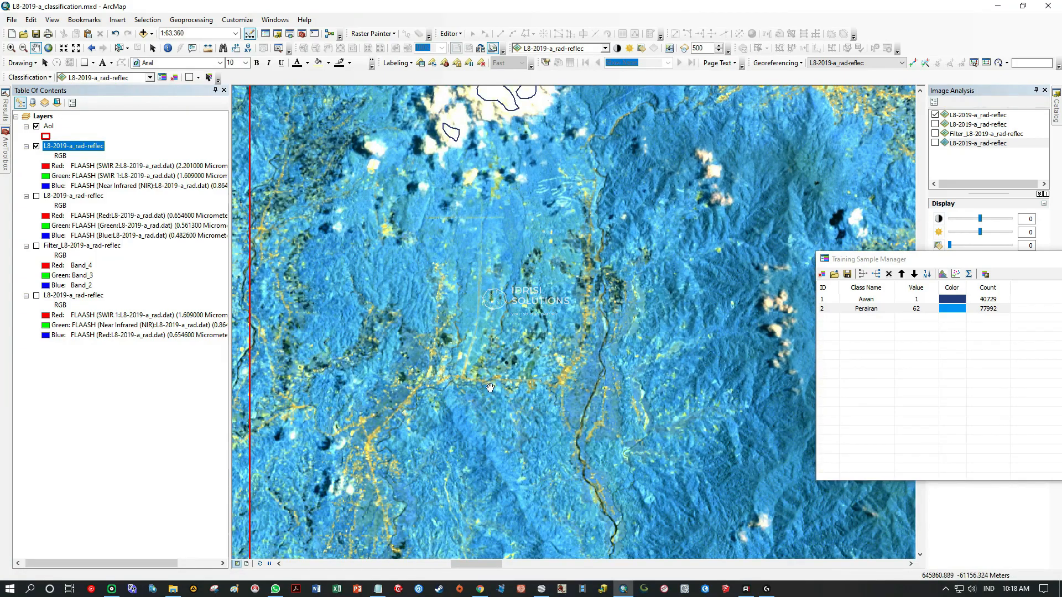
{"action": "left_click_drag", "start_coordinate": [443, 378], "coordinate": [541, 250]}
{"action": "scroll", "coordinate": [446, 339], "scroll_direction": "down", "scroll_amount": 2}
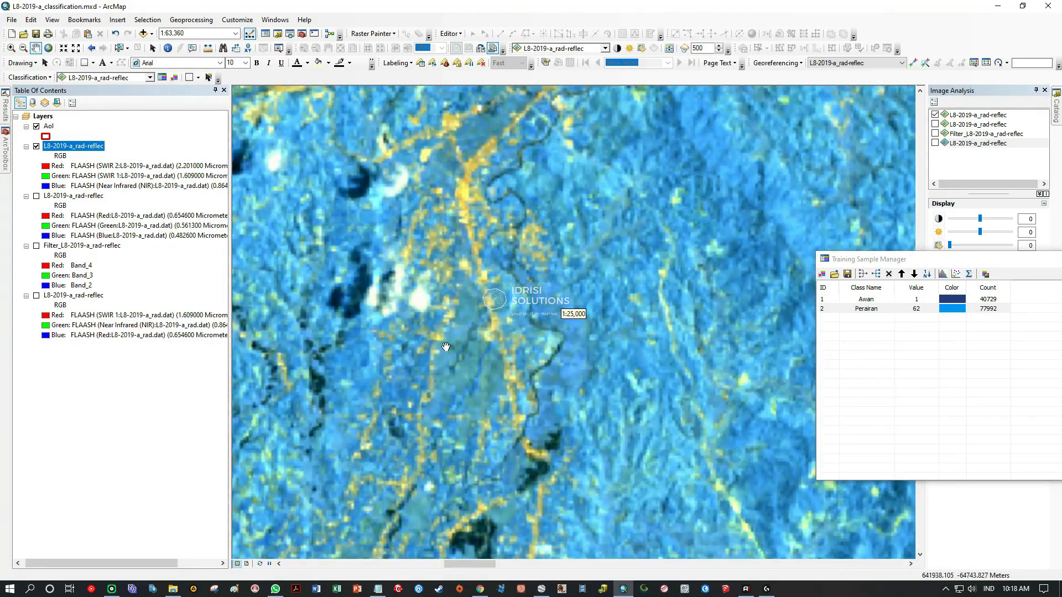
{"action": "scroll", "coordinate": [487, 353], "scroll_direction": "down", "scroll_amount": 1}
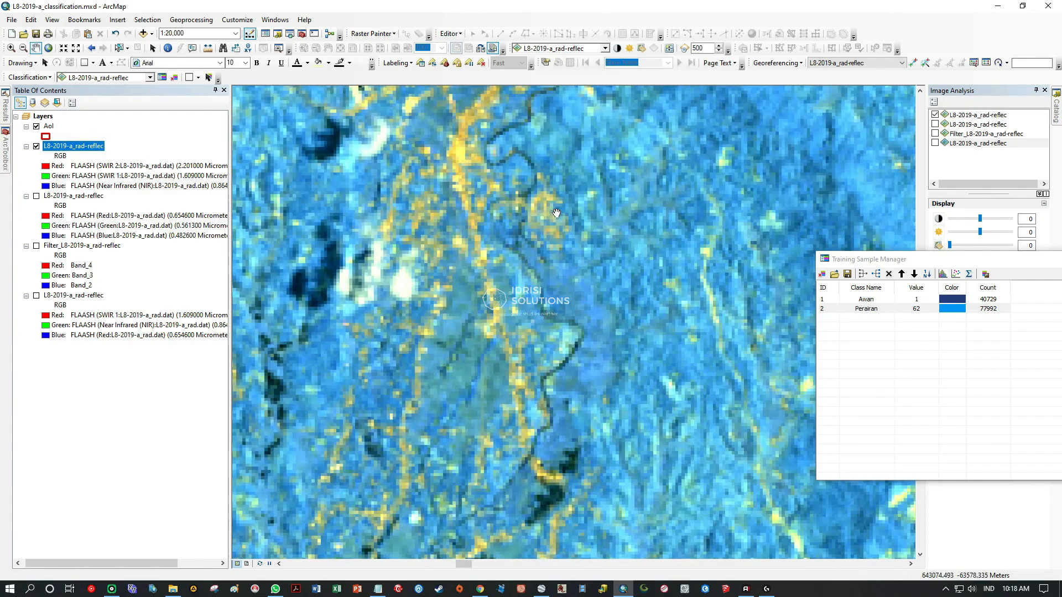
Examine the linear settlements along the southern roads and river as far as the compact town at the mountain foot.
{"action": "left_click_drag", "start_coordinate": [468, 162], "coordinate": [469, 307]}
{"action": "left_click_drag", "start_coordinate": [497, 249], "coordinate": [443, 360]}
{"action": "left_click_drag", "start_coordinate": [544, 251], "coordinate": [488, 308]}
{"action": "left_click_drag", "start_coordinate": [658, 314], "coordinate": [526, 356]}
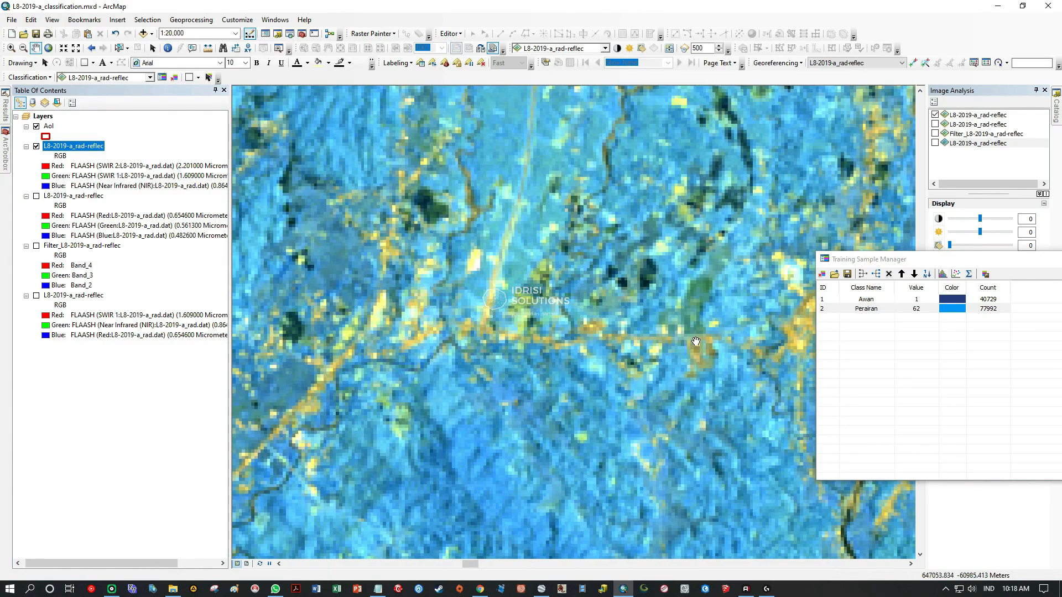
{"action": "left_click_drag", "start_coordinate": [695, 342], "coordinate": [354, 338]}
{"action": "left_click_drag", "start_coordinate": [566, 248], "coordinate": [466, 380]}
{"action": "left_click_drag", "start_coordinate": [504, 180], "coordinate": [564, 398]}
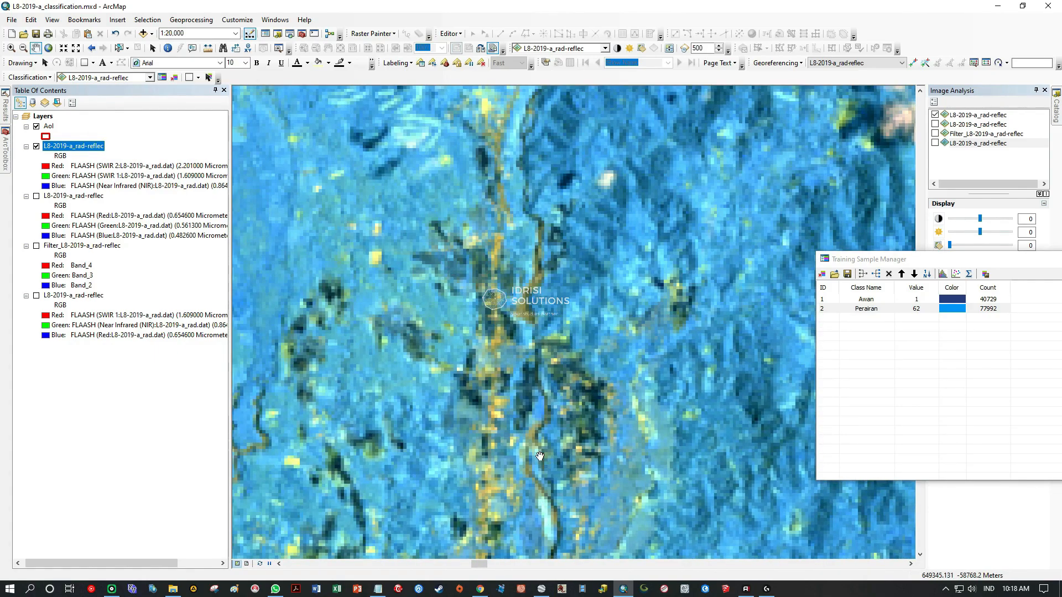
{"action": "left_click_drag", "start_coordinate": [503, 243], "coordinate": [503, 443]}
{"action": "scroll", "coordinate": [567, 220], "scroll_direction": "down", "scroll_amount": 5}
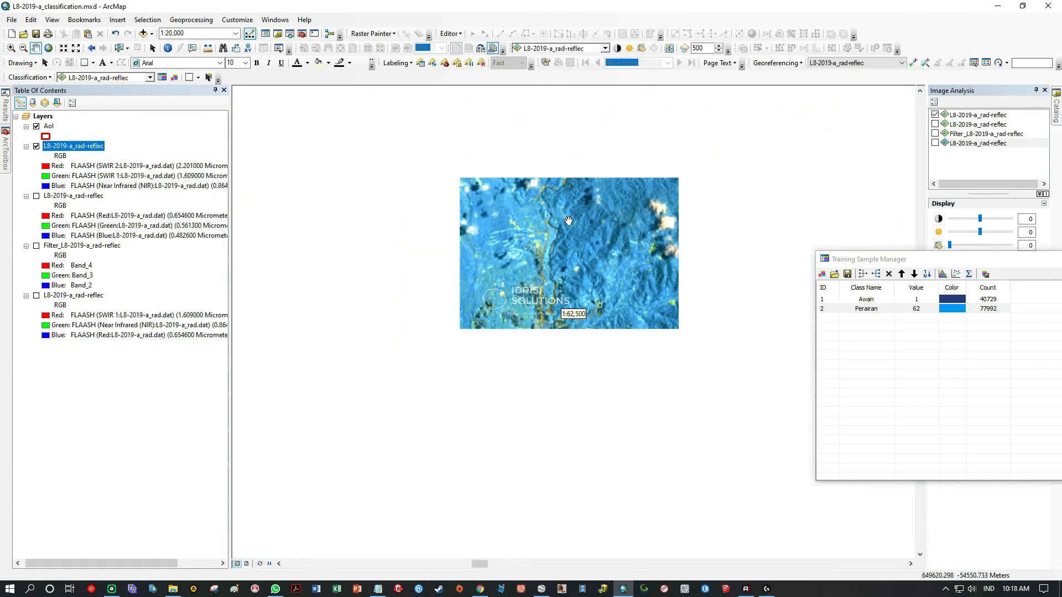
{"action": "left_click_drag", "start_coordinate": [567, 222], "coordinate": [545, 375]}
{"action": "left_click_drag", "start_coordinate": [651, 190], "coordinate": [520, 349]}
{"action": "left_click_drag", "start_coordinate": [723, 318], "coordinate": [472, 326]}
{"action": "scroll", "coordinate": [400, 346], "scroll_direction": "up", "scroll_amount": 3}
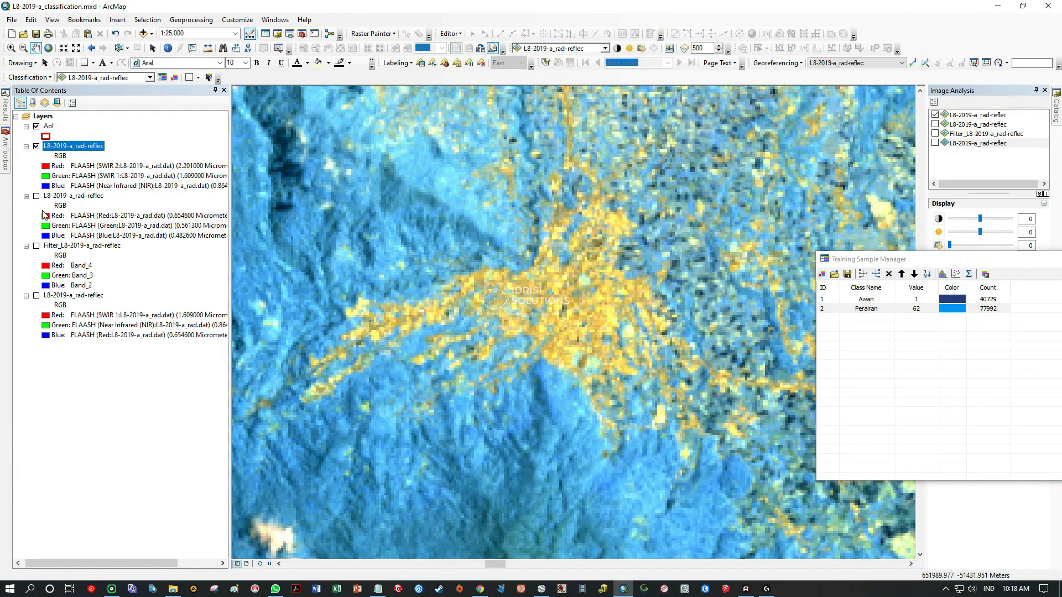
Make the natural-colour L8-2019-a_rad-reflec layer visible beneath the SWIR composite and return to the main urban area.
{"action": "left_click", "coordinate": [37, 196]}
{"action": "scroll", "coordinate": [567, 341], "scroll_direction": "down", "scroll_amount": 5}
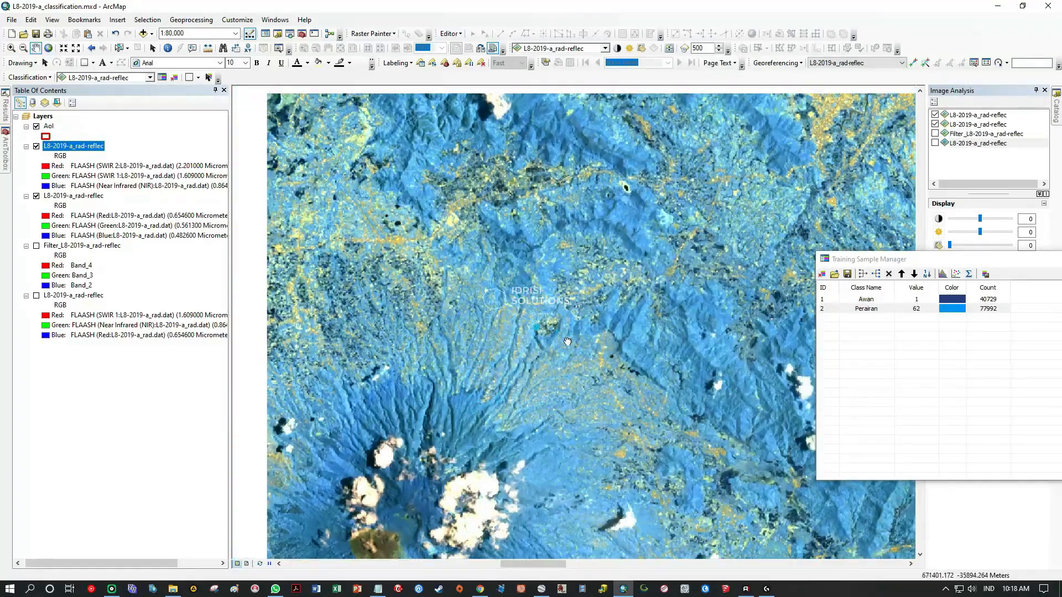
{"action": "left_click_drag", "start_coordinate": [567, 342], "coordinate": [407, 307]}
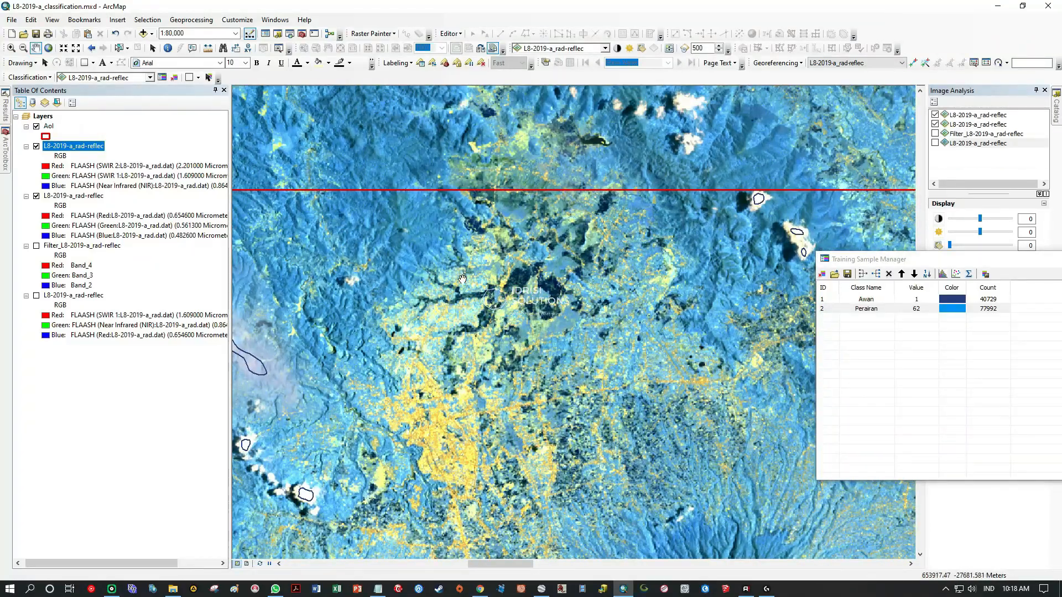
{"action": "scroll", "coordinate": [492, 327], "scroll_direction": "up", "scroll_amount": 7}
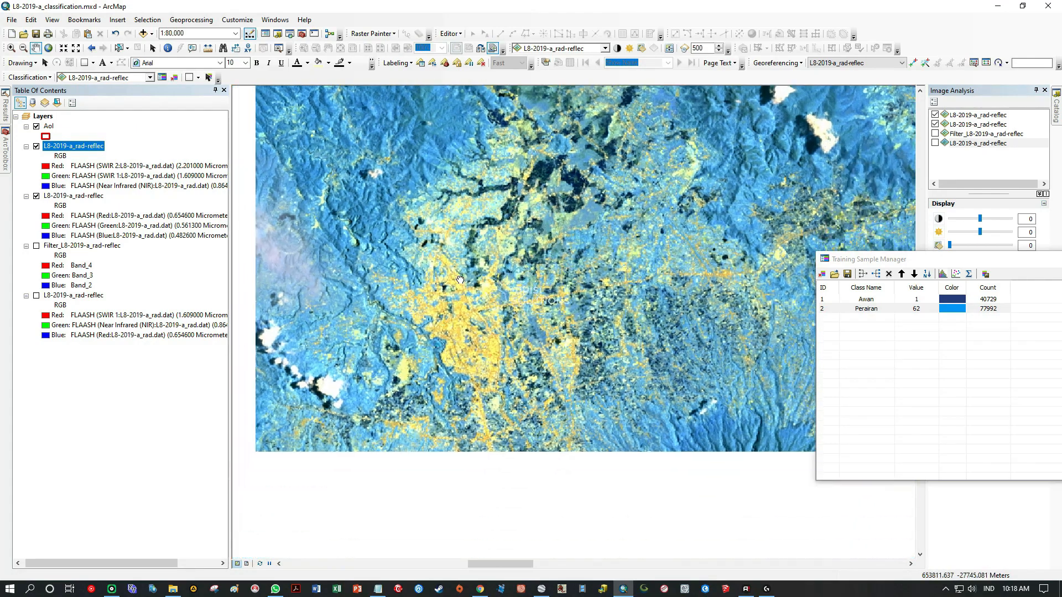
{"action": "scroll", "coordinate": [492, 320], "scroll_direction": "up", "scroll_amount": 3}
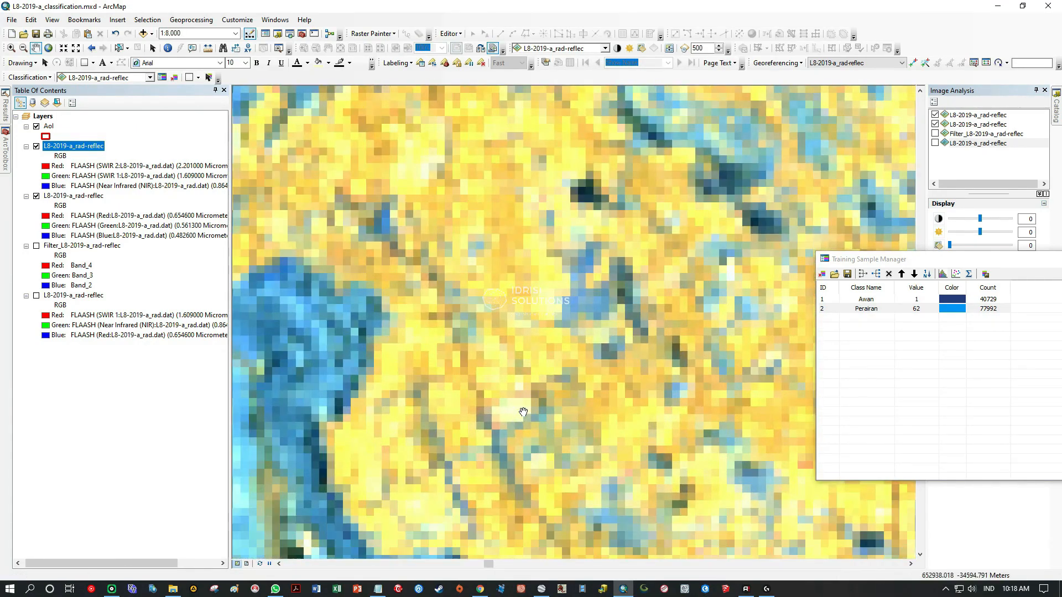
Examine the yellow and orange built-up pixels in the core of the main urban area.
{"action": "left_click_drag", "start_coordinate": [520, 413], "coordinate": [478, 316]}
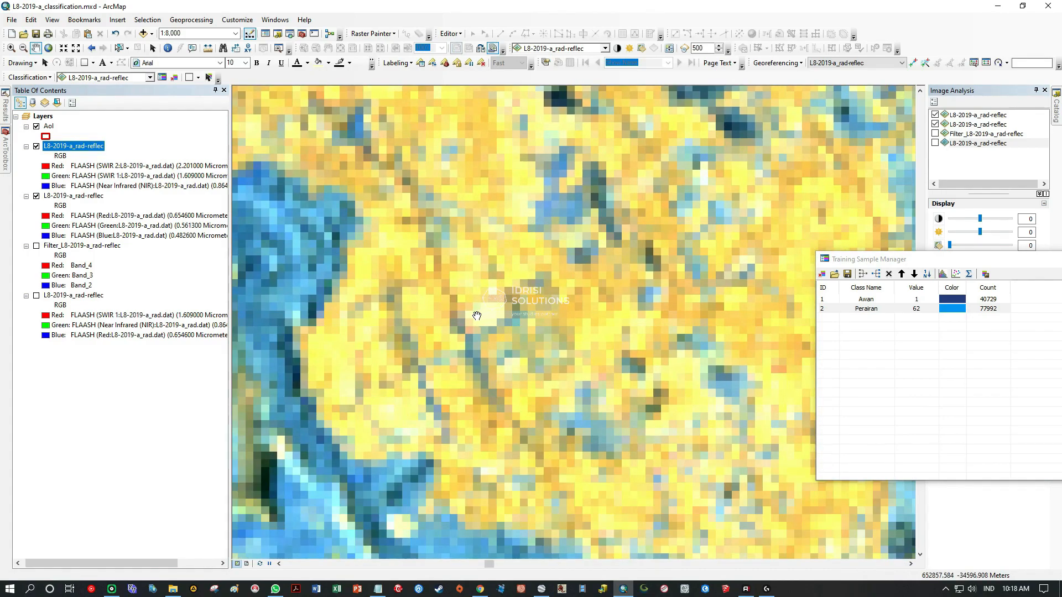
{"action": "left_click_drag", "start_coordinate": [562, 413], "coordinate": [448, 405]}
{"action": "left_click_drag", "start_coordinate": [419, 250], "coordinate": [560, 336]}
{"action": "left_click_drag", "start_coordinate": [437, 351], "coordinate": [553, 448]}
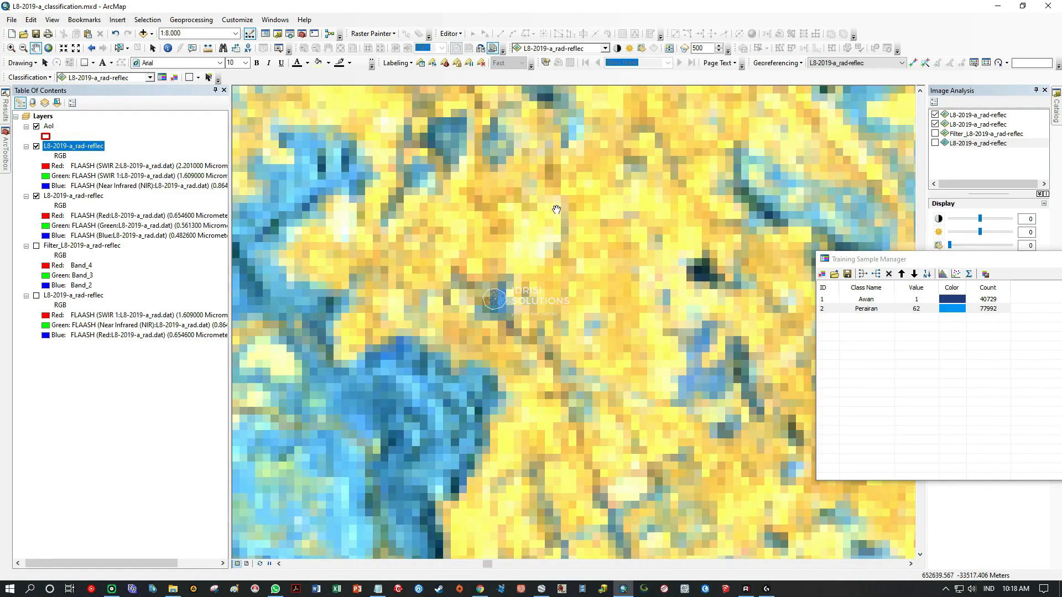
{"action": "left_click_drag", "start_coordinate": [632, 216], "coordinate": [672, 380]}
{"action": "left_click_drag", "start_coordinate": [616, 291], "coordinate": [644, 395]}
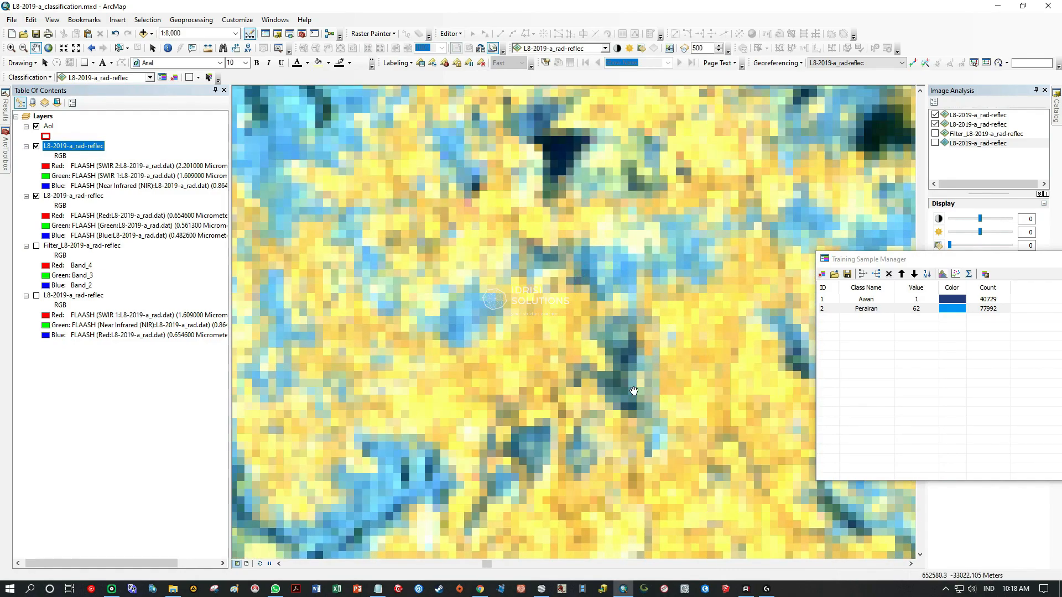
{"action": "scroll", "coordinate": [615, 276], "scroll_direction": "down", "scroll_amount": 5}
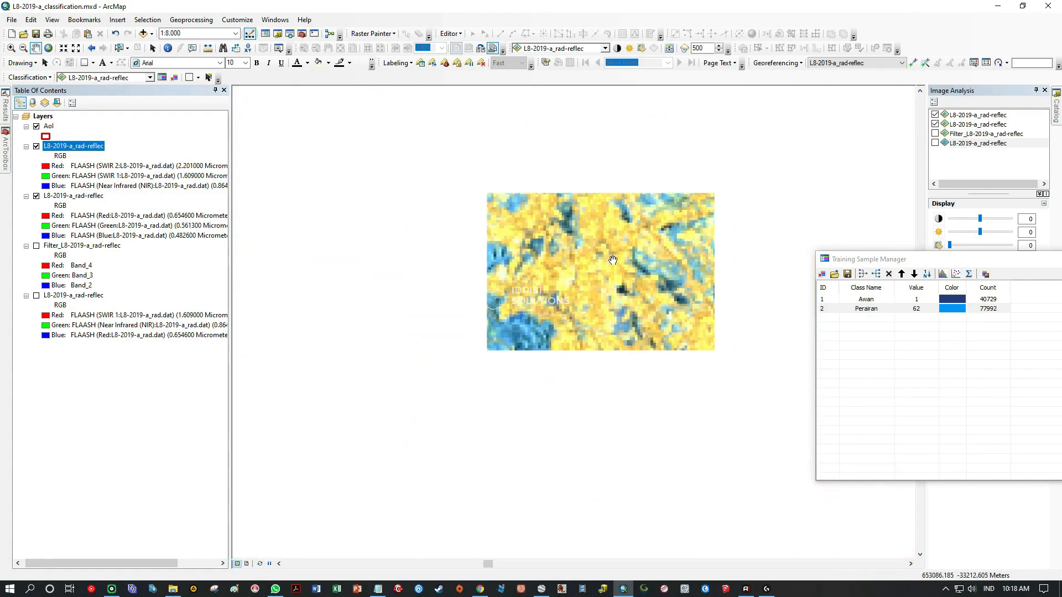
{"action": "left_click_drag", "start_coordinate": [618, 288], "coordinate": [604, 415]}
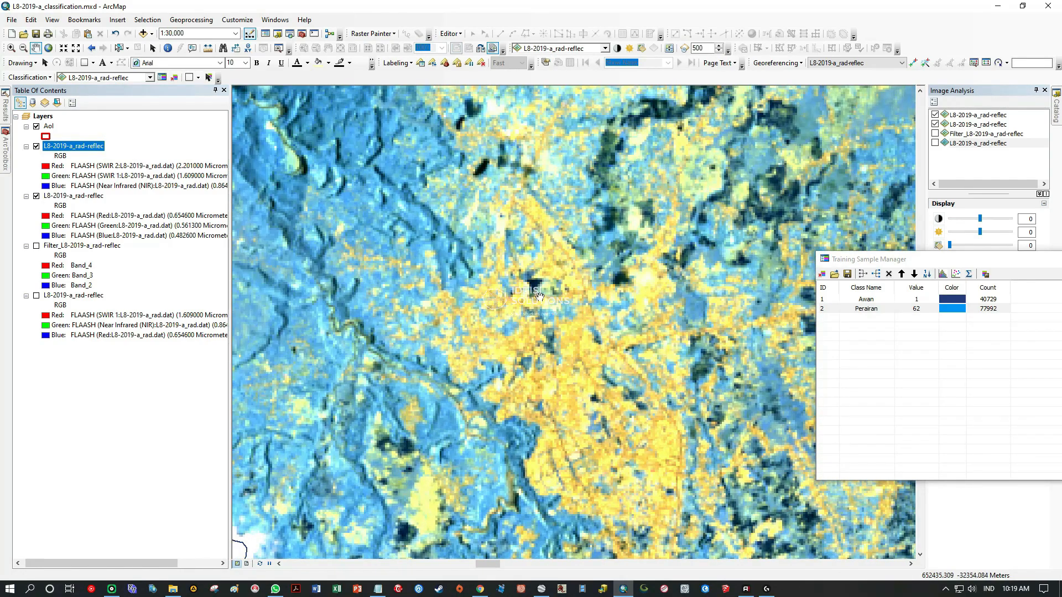
Outline a first built-up training sample polygon of about 6 pixels over orange pixels in the main urban area.
{"action": "left_click_drag", "start_coordinate": [541, 299], "coordinate": [529, 378]}
{"action": "left_click_drag", "start_coordinate": [583, 404], "coordinate": [484, 300]}
{"action": "scroll", "coordinate": [484, 301], "scroll_direction": "up", "scroll_amount": 2}
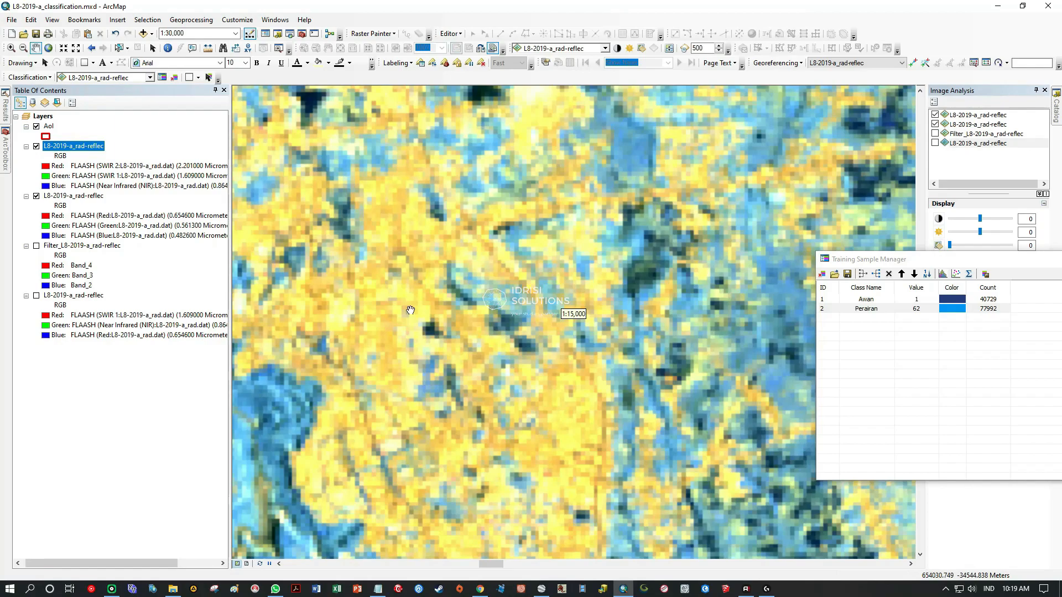
{"action": "scroll", "coordinate": [467, 373], "scroll_direction": "up", "scroll_amount": 3}
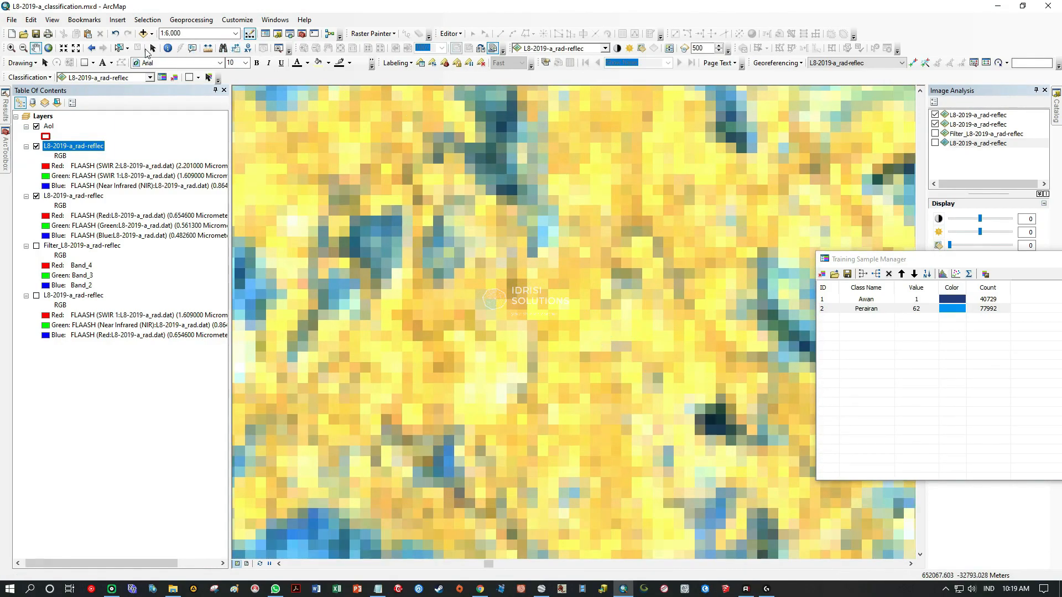
{"action": "left_click", "coordinate": [197, 78]}
{"action": "left_click", "coordinate": [215, 83]}
{"action": "mouse_move", "coordinate": [435, 335]}
{"action": "left_mouse_down"}
{"action": "mouse_move", "coordinate": [412, 320]}
{"action": "mouse_move", "coordinate": [431, 334]}
{"action": "left_mouse_up"}
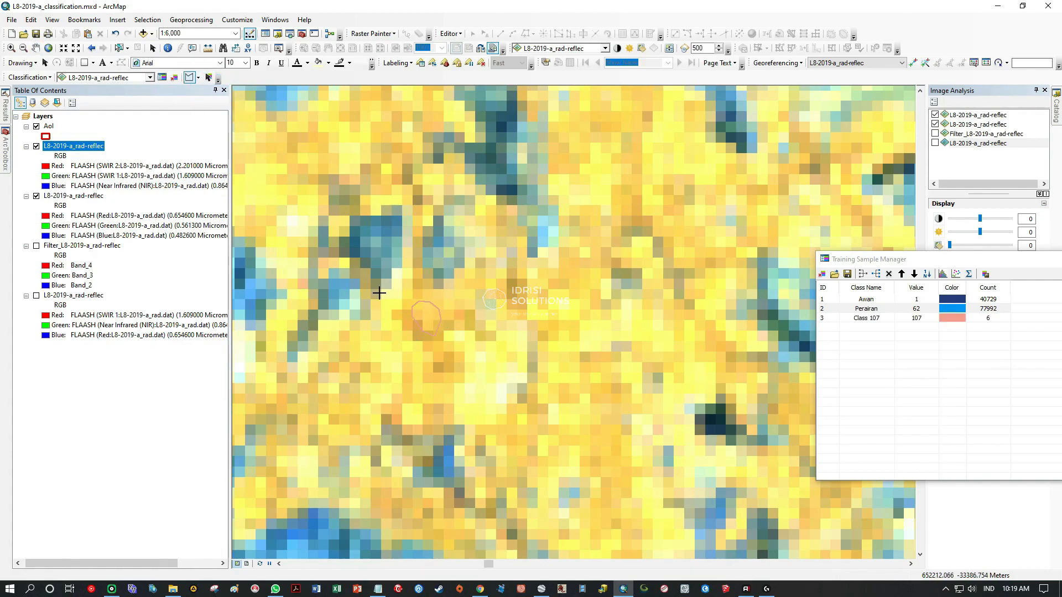
Outline a built-up training sample of about 47 pixels in the northwestern part of the urban core.
{"action": "left_click_drag", "start_coordinate": [379, 292], "coordinate": [516, 402]}
{"action": "left_click_drag", "start_coordinate": [689, 417], "coordinate": [531, 411]}
{"action": "mouse_move", "coordinate": [484, 386]}
{"action": "left_mouse_down"}
{"action": "mouse_move", "coordinate": [537, 296]}
{"action": "mouse_move", "coordinate": [459, 368]}
{"action": "mouse_move", "coordinate": [472, 380]}
{"action": "left_mouse_up"}
{"action": "mouse_move", "coordinate": [765, 386]}
{"action": "left_mouse_down"}
{"action": "mouse_move", "coordinate": [524, 388]}
{"action": "mouse_move", "coordinate": [418, 295]}
{"action": "left_mouse_up"}
{"action": "left_click", "coordinate": [393, 288]}
{"action": "left_click", "coordinate": [429, 256]}
{"action": "left_click", "coordinate": [445, 202]}
{"action": "left_click", "coordinate": [398, 182]}
{"action": "left_click", "coordinate": [382, 228]}
{"action": "double_click", "coordinate": [387, 271]}
Outline a built-up training sample of about 46 pixels in the urban core, east of the previous sample.
{"action": "left_click_drag", "start_coordinate": [585, 332], "coordinate": [538, 124]}
{"action": "left_click_drag", "start_coordinate": [493, 393], "coordinate": [617, 312]}
{"action": "left_click", "coordinate": [465, 214]}
{"action": "left_click", "coordinate": [494, 256]}
{"action": "left_click", "coordinate": [461, 305]}
{"action": "double_click", "coordinate": [408, 297]}
Outline a rounded built-up training sample of about 65 pixels south of the previous one.
{"action": "left_click_drag", "start_coordinate": [410, 467], "coordinate": [510, 229]}
{"action": "left_click", "coordinate": [510, 227]}
{"action": "left_click", "coordinate": [489, 199]}
{"action": "left_click", "coordinate": [441, 236]}
{"action": "left_click", "coordinate": [433, 280]}
{"action": "left_click", "coordinate": [459, 280]}
{"action": "double_click", "coordinate": [507, 247]}
Outline a built-up training sample of about 37 pixels farther south, near the urban area's western edge.
{"action": "left_click_drag", "start_coordinate": [618, 474], "coordinate": [429, 296]}
{"action": "left_click", "coordinate": [424, 282]}
{"action": "left_click", "coordinate": [383, 220]}
{"action": "double_click", "coordinate": [412, 299]}
Outline two more built-up training samples of about 27 and 25 pixels in the urban area.
{"action": "left_click_drag", "start_coordinate": [384, 216], "coordinate": [357, 360]}
{"action": "left_click_drag", "start_coordinate": [787, 343], "coordinate": [494, 345]}
{"action": "left_click", "coordinate": [488, 259]}
{"action": "left_click", "coordinate": [439, 263]}
{"action": "left_click", "coordinate": [423, 270]}
{"action": "left_click", "coordinate": [422, 282]}
{"action": "left_click", "coordinate": [446, 304]}
{"action": "double_click", "coordinate": [503, 286]}
Outline a built-up training sample of about 52 pixels just east of the last southern urban sample.
{"action": "left_click", "coordinate": [604, 366]}
{"action": "left_click", "coordinate": [633, 359]}
{"action": "left_click", "coordinate": [641, 318]}
{"action": "left_click", "coordinate": [625, 270]}
{"action": "double_click", "coordinate": [585, 274]}
Outline a small built-up training sample of about 4 pixels at the northern end of the urban area.
{"action": "scroll", "coordinate": [545, 303], "scroll_direction": "down", "scroll_amount": 4}
{"action": "left_click_drag", "start_coordinate": [471, 245], "coordinate": [354, 413]}
{"action": "left_click_drag", "start_coordinate": [406, 94], "coordinate": [716, 480]}
{"action": "left_click_drag", "start_coordinate": [645, 526], "coordinate": [540, 262]}
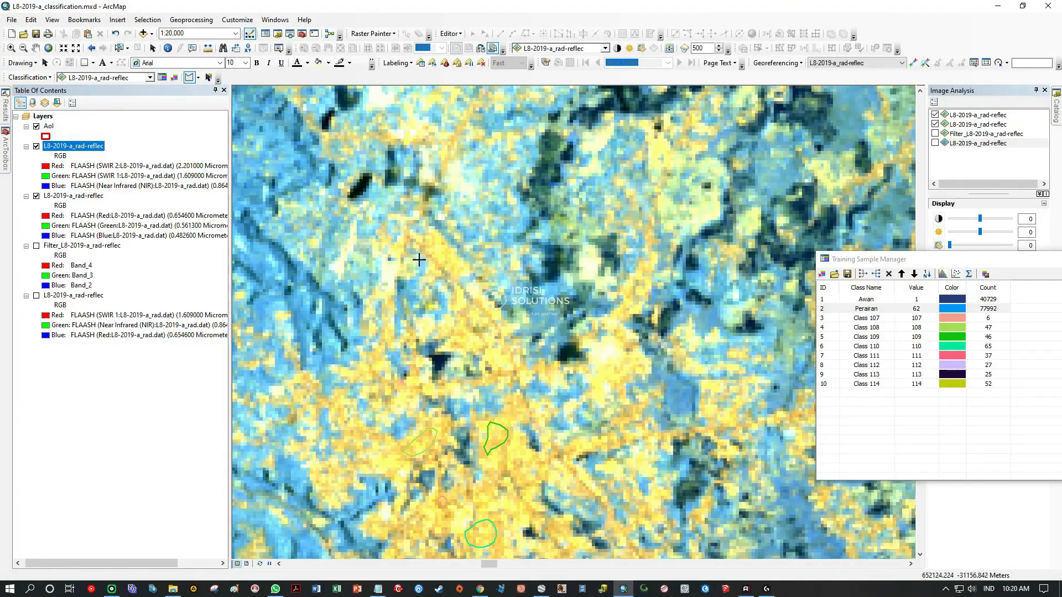
{"action": "scroll", "coordinate": [419, 262], "scroll_direction": "up", "scroll_amount": 6}
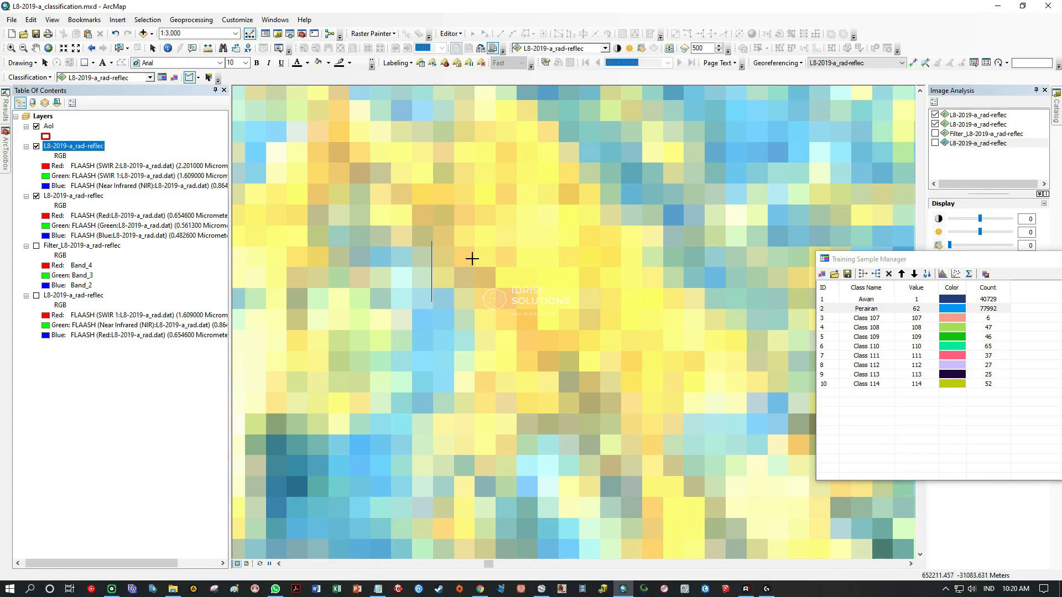
{"action": "mouse_move", "coordinate": [445, 197]}
{"action": "left_mouse_down"}
{"action": "mouse_move", "coordinate": [429, 214]}
{"action": "mouse_move", "coordinate": [451, 252]}
{"action": "mouse_move", "coordinate": [466, 248]}
{"action": "mouse_move", "coordinate": [457, 101]}
{"action": "left_mouse_up"}
{"action": "scroll", "coordinate": [498, 246], "scroll_direction": "down", "scroll_amount": 4}
Outline another small built-up training sample of about 4 pixels in the urban area, south-east of the northernmost one.
{"action": "left_click_drag", "start_coordinate": [261, 464], "coordinate": [688, 235]}
{"action": "left_click_drag", "start_coordinate": [611, 256], "coordinate": [379, 324]}
{"action": "left_click_drag", "start_coordinate": [599, 347], "coordinate": [547, 267]}
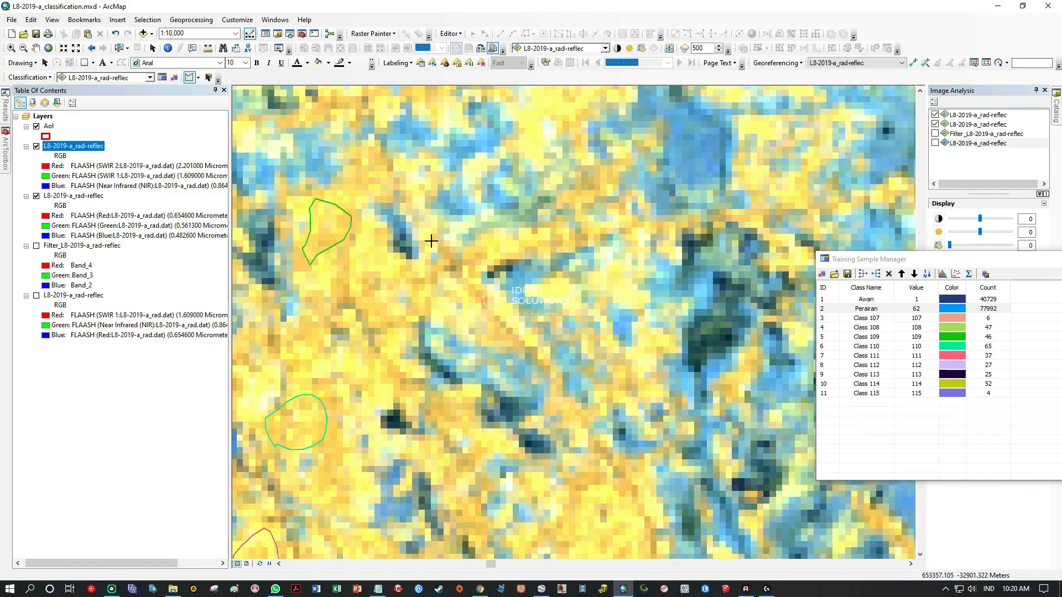
{"action": "scroll", "coordinate": [427, 231], "scroll_direction": "up", "scroll_amount": 4}
{"action": "double_click", "coordinate": [581, 273]}
{"action": "scroll", "coordinate": [519, 324], "scroll_direction": "down", "scroll_amount": 7}
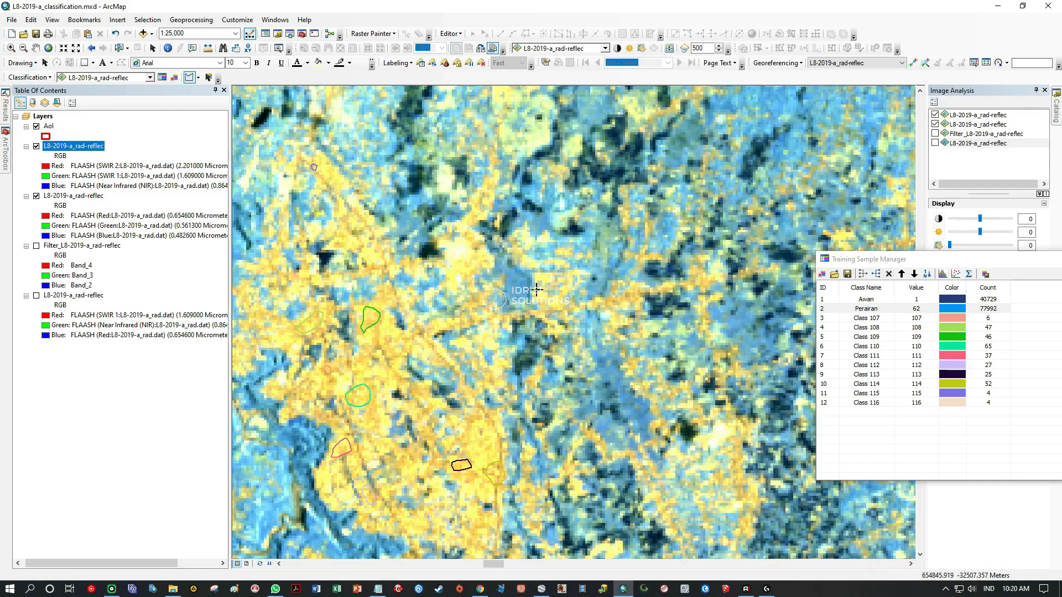
Examine the scattered yellow patches northeast of the urban area as possible built-up samples.
{"action": "left_click_drag", "start_coordinate": [626, 292], "coordinate": [465, 375]}
{"action": "left_click_drag", "start_coordinate": [559, 332], "coordinate": [443, 406]}
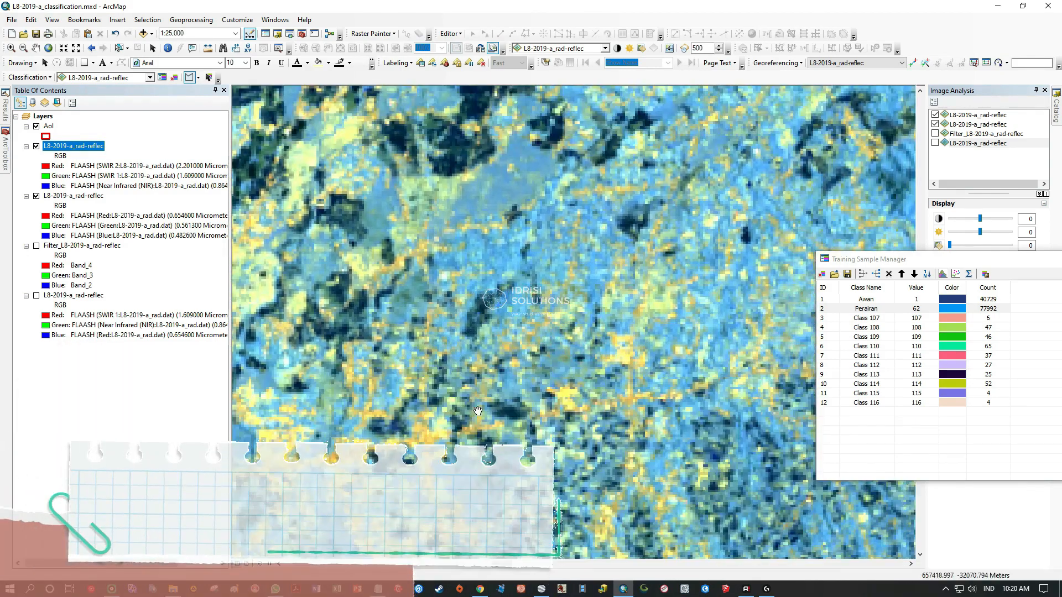
{"action": "left_click_drag", "start_coordinate": [547, 409], "coordinate": [430, 389]}
{"action": "left_click_drag", "start_coordinate": [480, 269], "coordinate": [717, 498]}
{"action": "left_click_drag", "start_coordinate": [475, 299], "coordinate": [674, 339]}
{"action": "left_click_drag", "start_coordinate": [622, 253], "coordinate": [562, 386]}
{"action": "left_click_drag", "start_coordinate": [638, 407], "coordinate": [652, 386]}
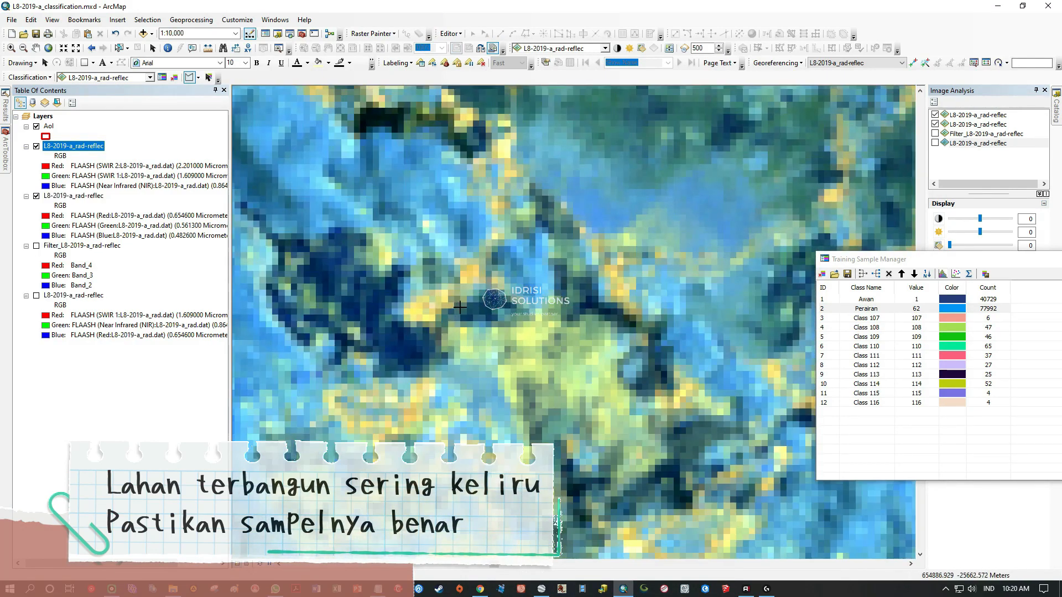
{"action": "scroll", "coordinate": [446, 301], "scroll_direction": "up", "scroll_amount": 5}
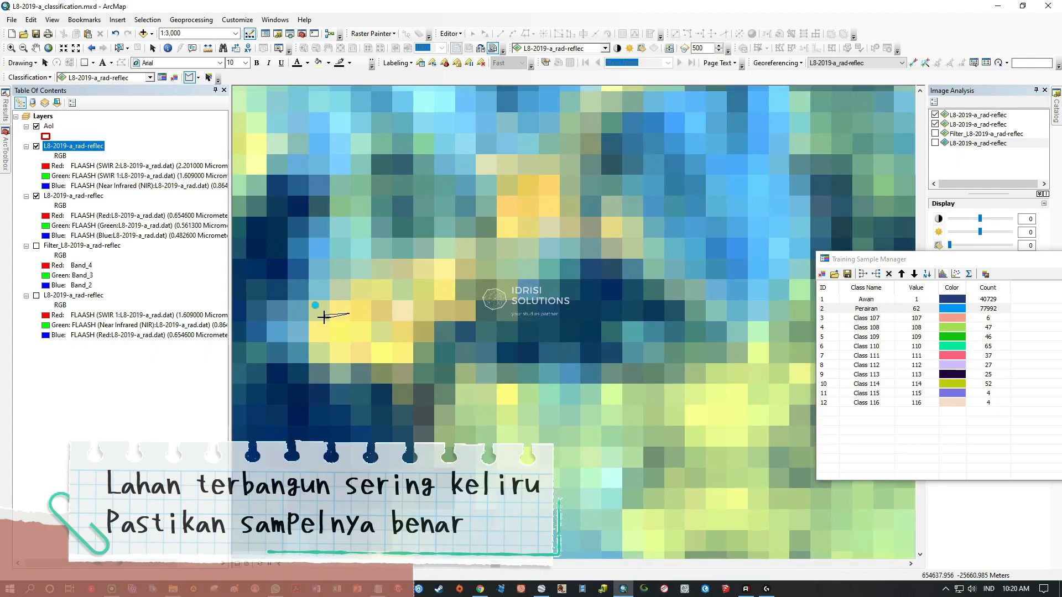
{"action": "scroll", "coordinate": [381, 306], "scroll_direction": "down", "scroll_amount": 5}
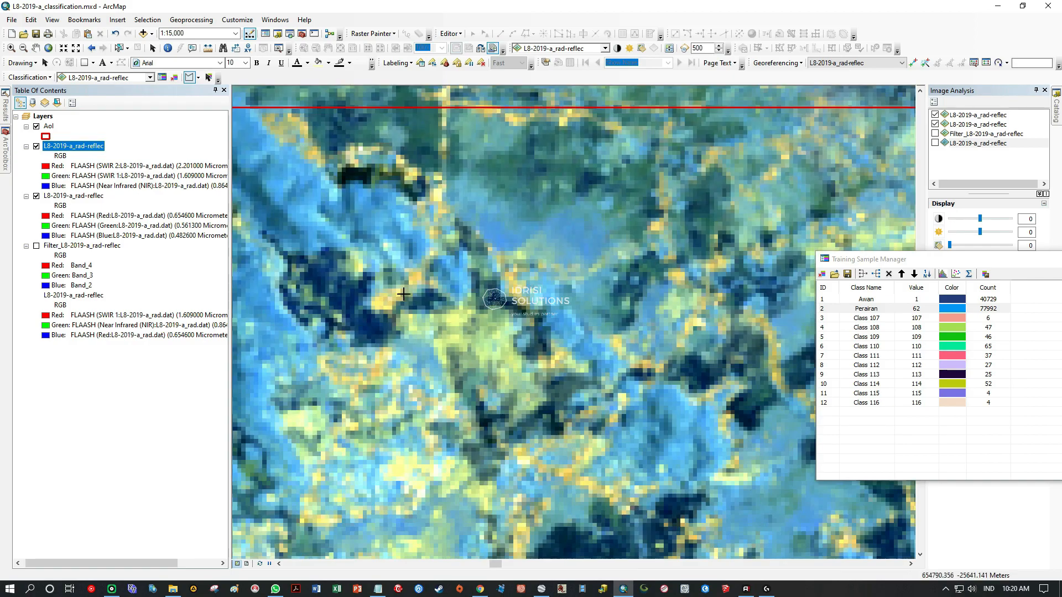
Outline a built-up training sample of about 4 pixels in the small settlement well east of the main urban area.
{"action": "left_click_drag", "start_coordinate": [535, 262], "coordinate": [393, 318]}
{"action": "left_click_drag", "start_coordinate": [635, 333], "coordinate": [546, 328]}
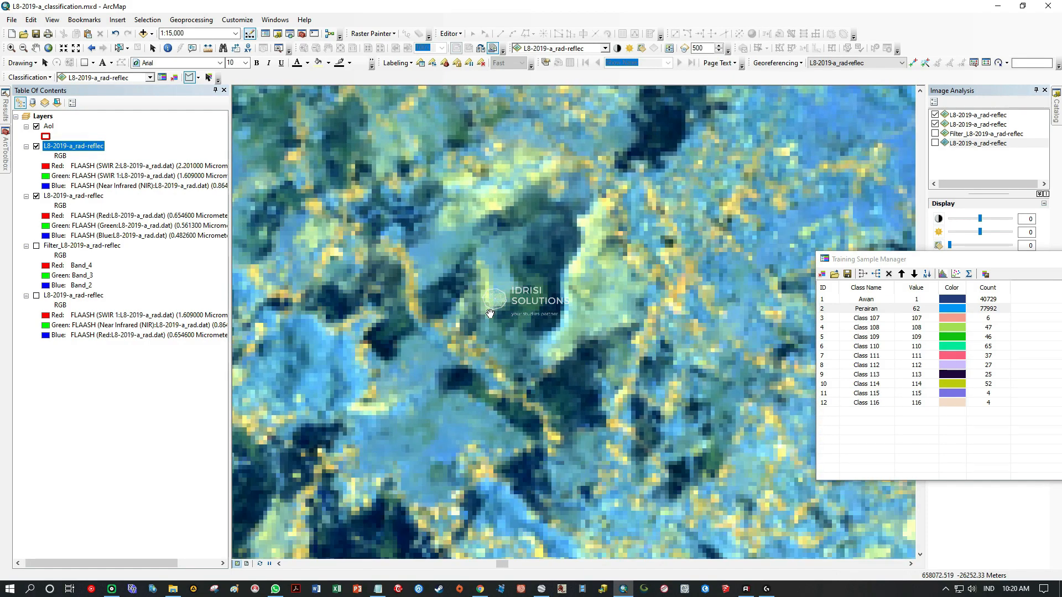
{"action": "left_click_drag", "start_coordinate": [657, 377], "coordinate": [552, 280]}
{"action": "left_click_drag", "start_coordinate": [646, 403], "coordinate": [533, 230]}
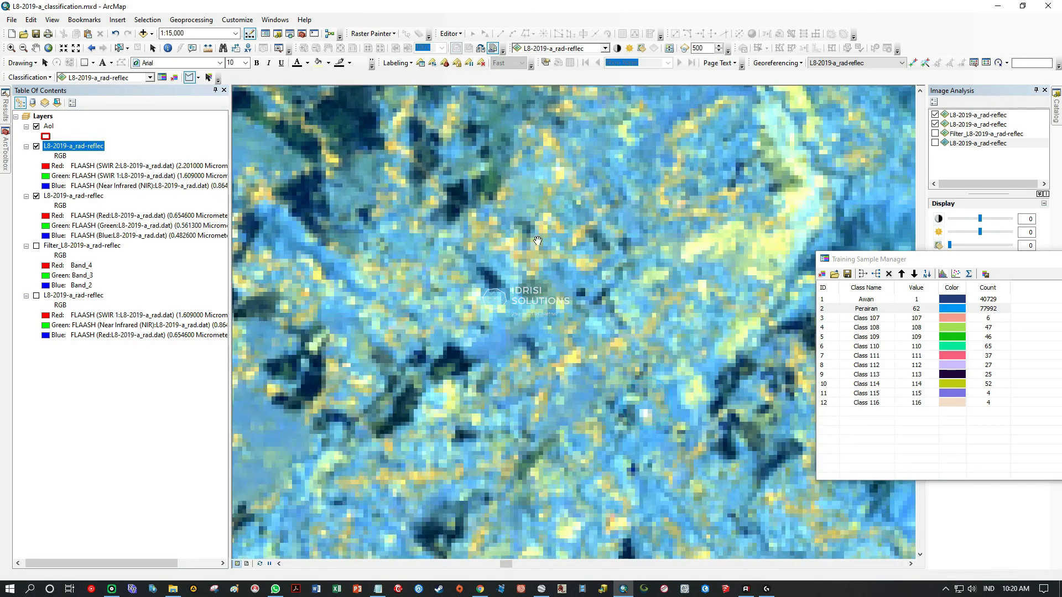
{"action": "left_click_drag", "start_coordinate": [633, 373], "coordinate": [492, 270]}
{"action": "left_click_drag", "start_coordinate": [540, 434], "coordinate": [524, 252]}
{"action": "scroll", "coordinate": [539, 308], "scroll_direction": "down", "scroll_amount": 8}
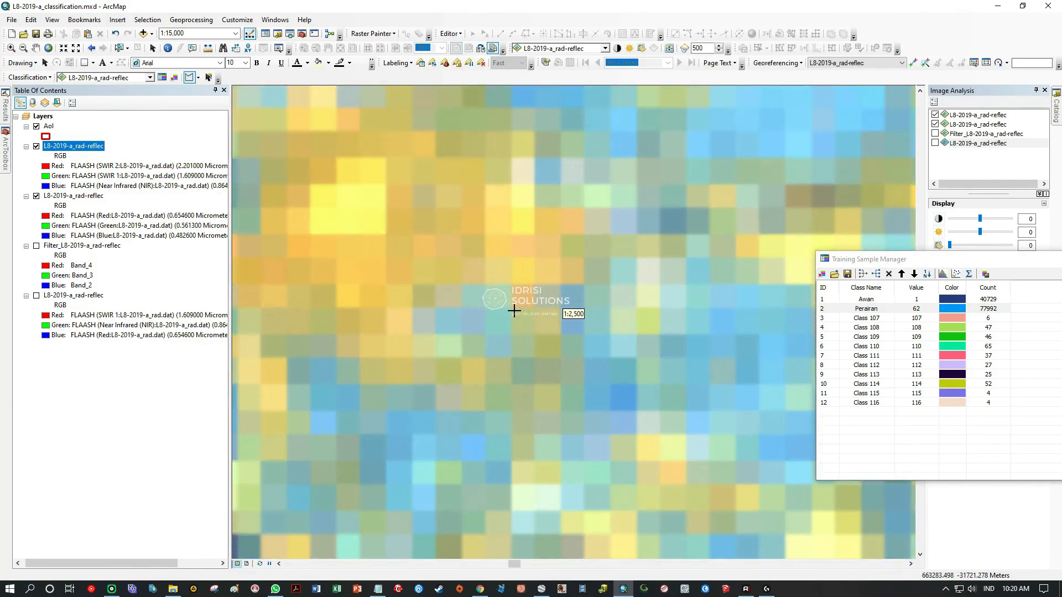
{"action": "mouse_move", "coordinate": [393, 282]}
{"action": "left_mouse_down"}
{"action": "mouse_move", "coordinate": [558, 361]}
{"action": "mouse_move", "coordinate": [486, 356]}
{"action": "mouse_move", "coordinate": [540, 332]}
{"action": "left_mouse_up"}
{"action": "scroll", "coordinate": [474, 344], "scroll_direction": "up", "scroll_amount": 5}
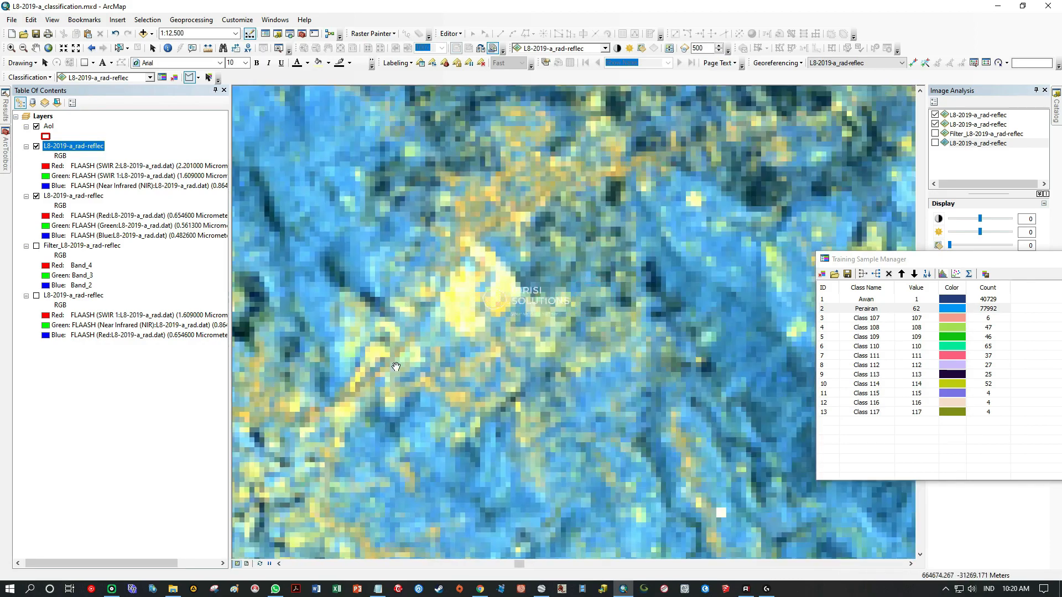
Outline two small built-up training samples of about 3 and 2 pixels in the orange settlement strip south of the main urban area.
{"action": "scroll", "coordinate": [520, 362], "scroll_direction": "up", "scroll_amount": 4}
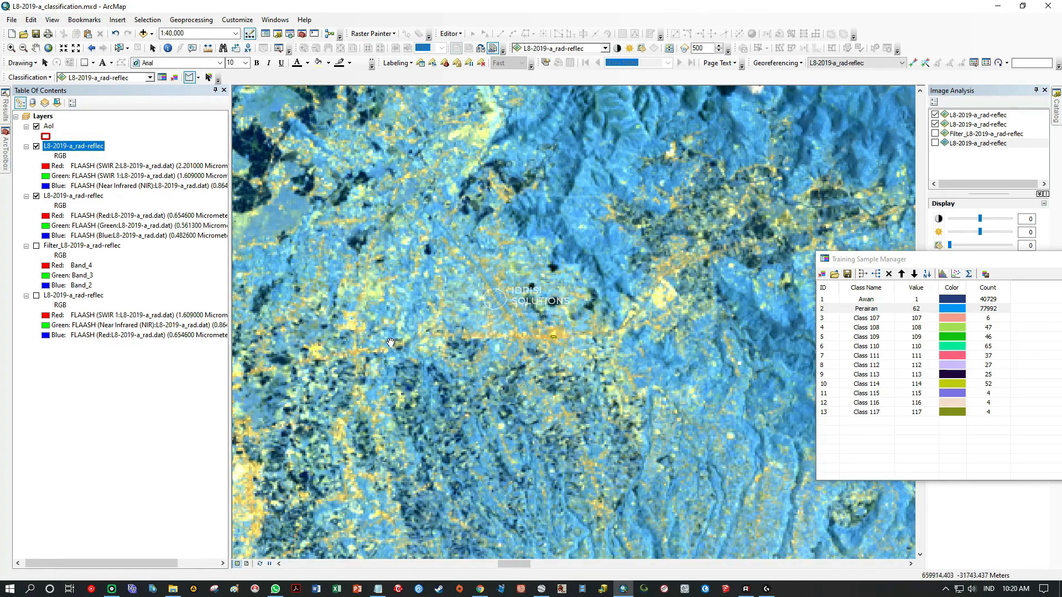
{"action": "left_click_drag", "start_coordinate": [368, 362], "coordinate": [633, 187]}
{"action": "left_click_drag", "start_coordinate": [474, 340], "coordinate": [624, 132]}
{"action": "left_click_drag", "start_coordinate": [459, 318], "coordinate": [526, 262]}
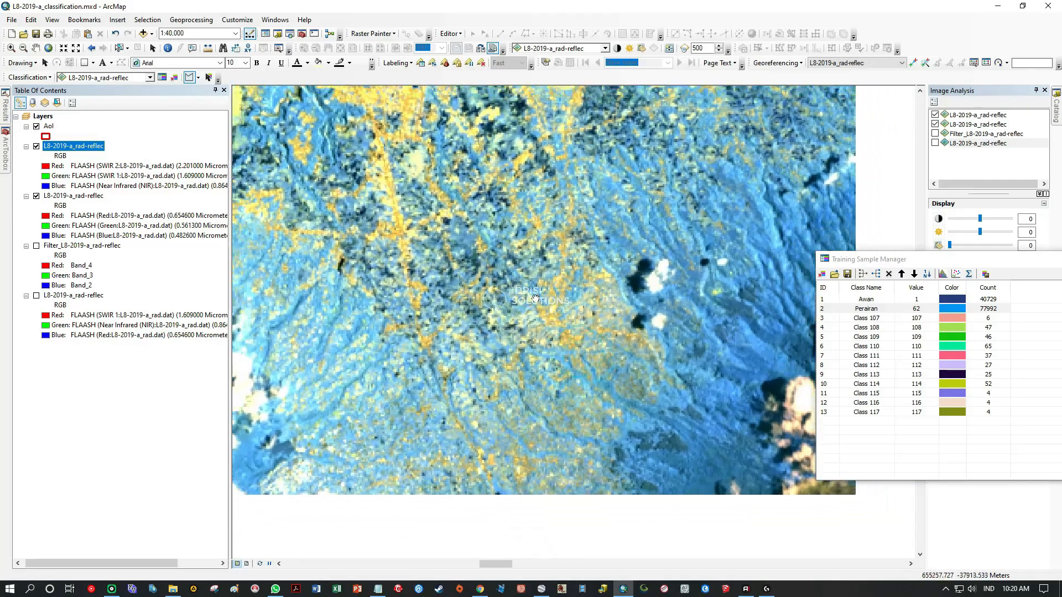
{"action": "scroll", "coordinate": [554, 249], "scroll_direction": "down", "scroll_amount": 2}
{"action": "scroll", "coordinate": [554, 248], "scroll_direction": "down", "scroll_amount": 3}
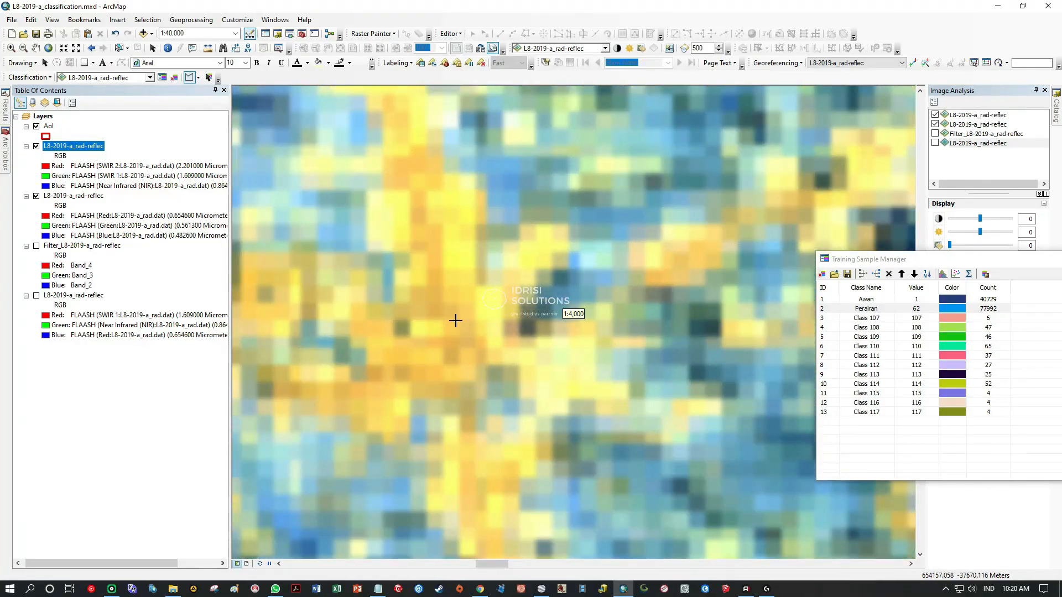
{"action": "scroll", "coordinate": [415, 382], "scroll_direction": "down", "scroll_amount": 2}
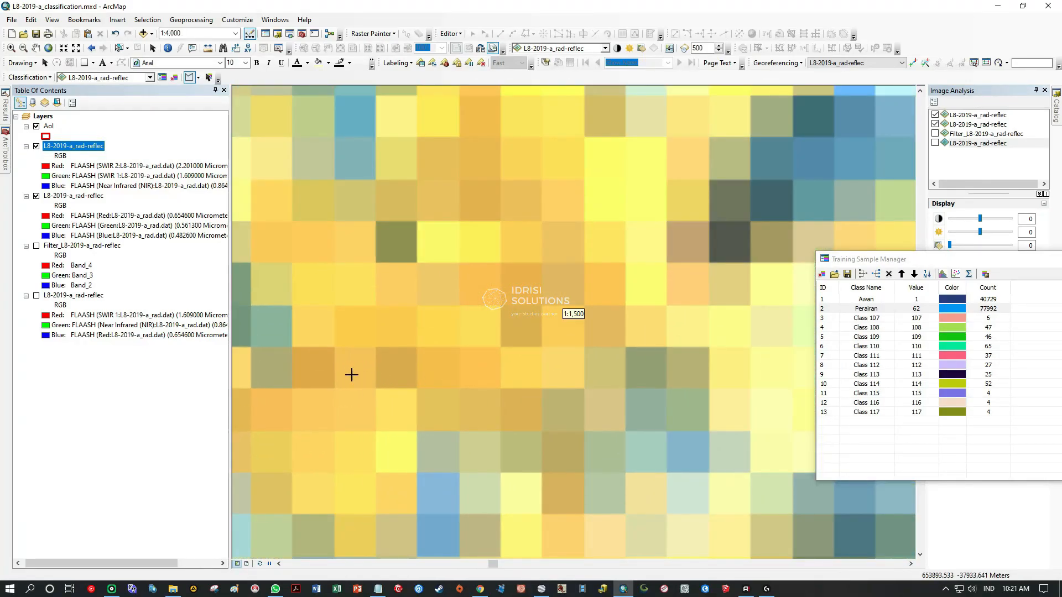
{"action": "mouse_move", "coordinate": [368, 426]}
{"action": "left_mouse_down"}
{"action": "mouse_move", "coordinate": [344, 355]}
{"action": "mouse_move", "coordinate": [308, 375]}
{"action": "mouse_move", "coordinate": [310, 455]}
{"action": "mouse_move", "coordinate": [348, 471]}
{"action": "mouse_move", "coordinate": [636, 402]}
{"action": "left_mouse_up"}
{"action": "double_click", "coordinate": [356, 467]}
{"action": "mouse_move", "coordinate": [576, 365]}
{"action": "left_mouse_down"}
{"action": "mouse_move", "coordinate": [526, 349]}
{"action": "mouse_move", "coordinate": [481, 372]}
{"action": "mouse_move", "coordinate": [516, 410]}
{"action": "mouse_move", "coordinate": [565, 416]}
{"action": "left_mouse_up"}
Outline a built-up training sample of about 16 pixels on the orange patch west of the southern settlement strip.
{"action": "scroll", "coordinate": [515, 372], "scroll_direction": "down", "scroll_amount": 6}
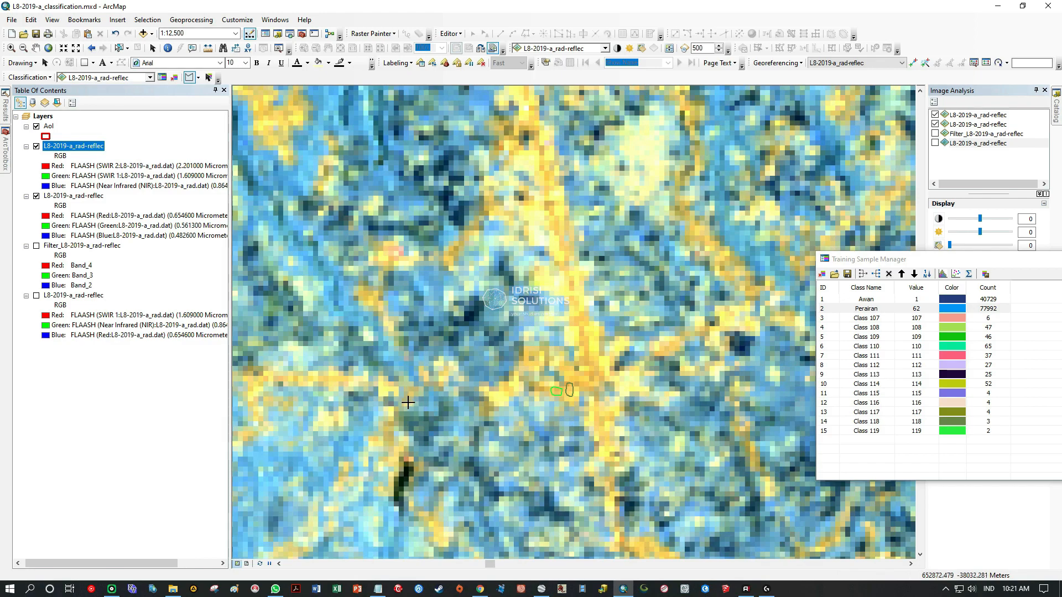
{"action": "left_click_drag", "start_coordinate": [407, 403], "coordinate": [639, 337]}
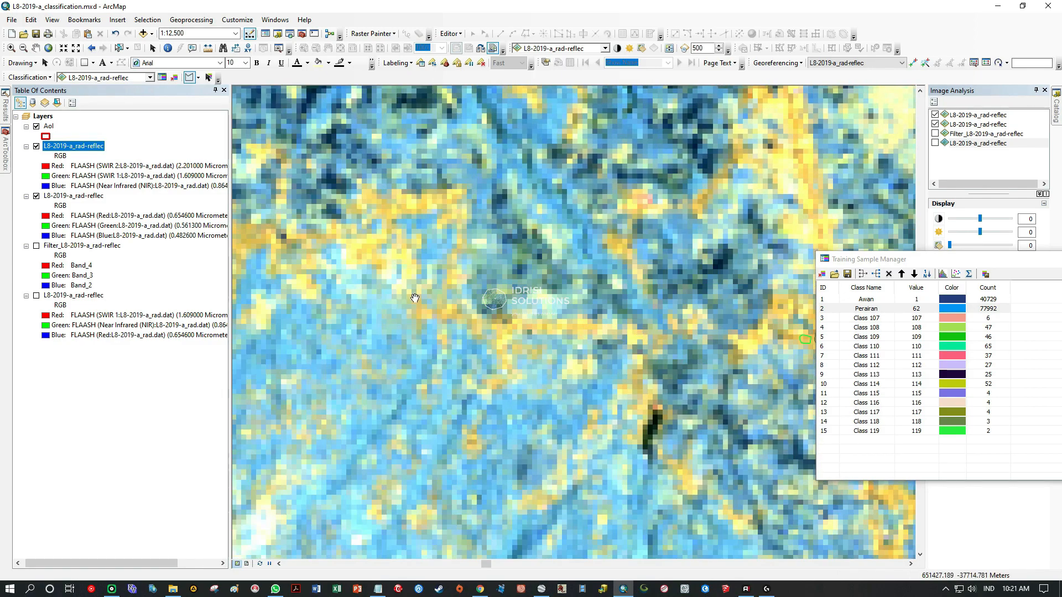
{"action": "left_click_drag", "start_coordinate": [428, 303], "coordinate": [639, 290]}
{"action": "left_click_drag", "start_coordinate": [452, 250], "coordinate": [507, 347]}
{"action": "scroll", "coordinate": [508, 343], "scroll_direction": "up", "scroll_amount": 2}
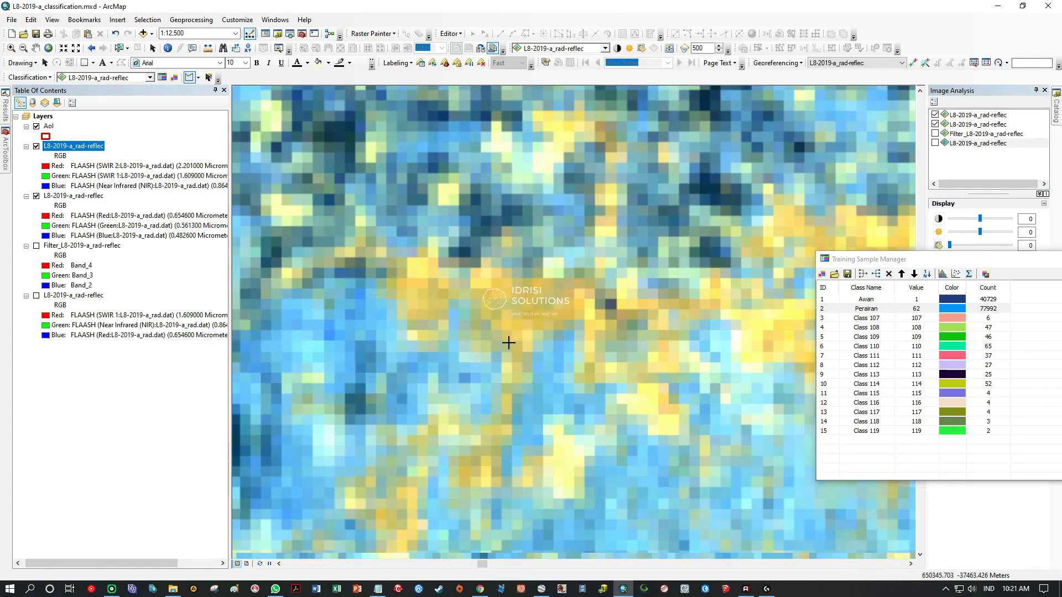
{"action": "scroll", "coordinate": [525, 285], "scroll_direction": "up", "scroll_amount": 2}
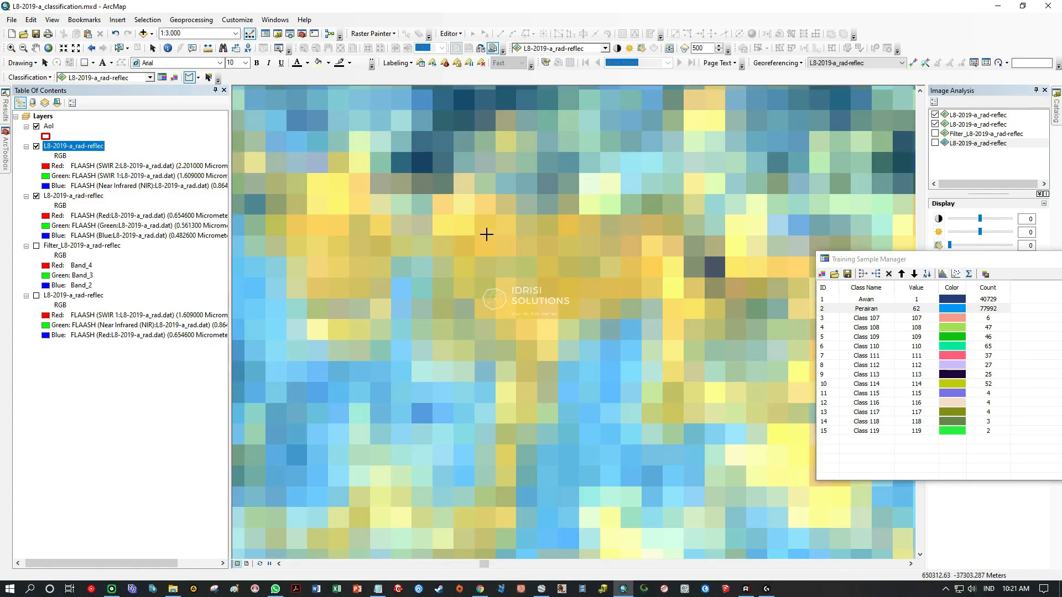
{"action": "left_click", "coordinate": [476, 242]}
{"action": "left_click", "coordinate": [517, 245]}
{"action": "left_click", "coordinate": [557, 246]}
{"action": "left_click", "coordinate": [593, 247]}
{"action": "left_click", "coordinate": [608, 254]}
{"action": "left_click", "coordinate": [612, 275]}
{"action": "left_click", "coordinate": [599, 295]}
{"action": "left_click", "coordinate": [509, 306]}
{"action": "double_click", "coordinate": [478, 273]}
Survey the composite around and northeast of the main urban area for another built-up area to sample.
{"action": "scroll", "coordinate": [506, 301], "scroll_direction": "down", "scroll_amount": 2}
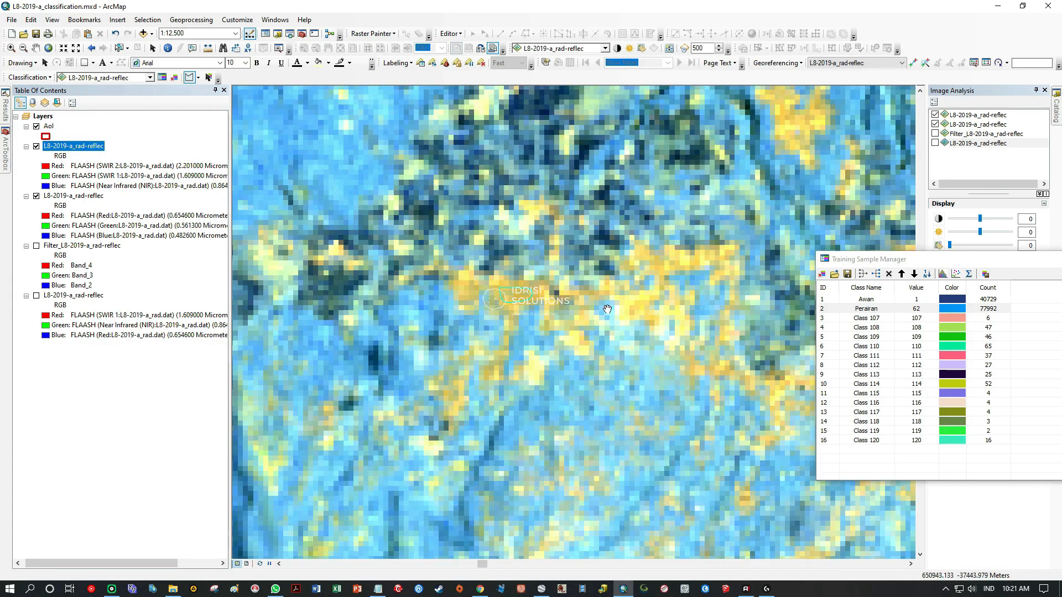
{"action": "left_click_drag", "start_coordinate": [614, 288], "coordinate": [374, 353]}
{"action": "left_click_drag", "start_coordinate": [388, 166], "coordinate": [454, 334]}
{"action": "left_click_drag", "start_coordinate": [343, 156], "coordinate": [495, 336]}
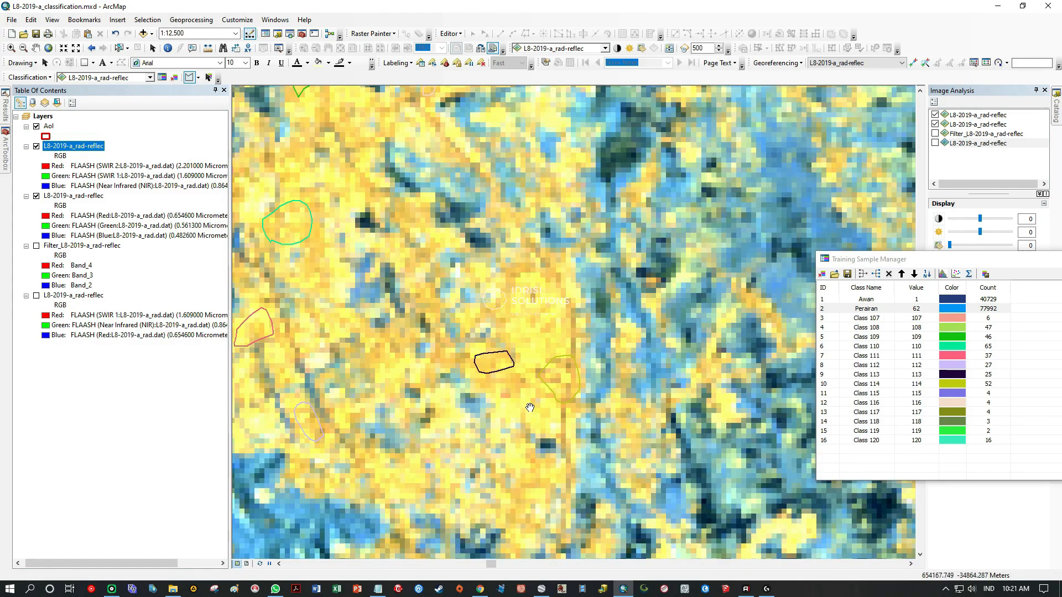
{"action": "scroll", "coordinate": [533, 398], "scroll_direction": "down", "scroll_amount": 5}
{"action": "scroll", "coordinate": [533, 398], "scroll_direction": "down", "scroll_amount": 2}
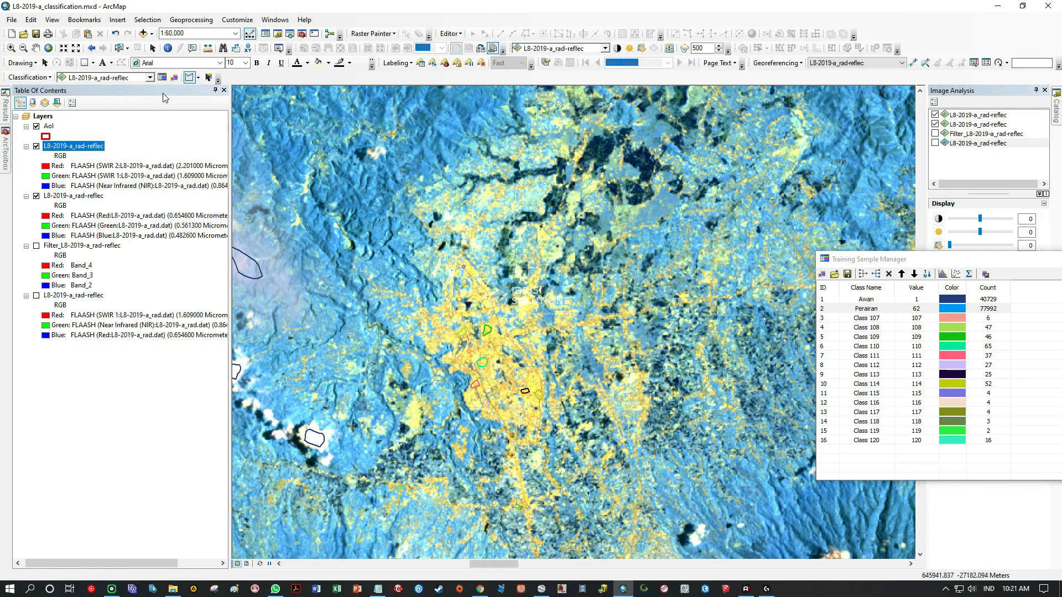
{"action": "left_click", "coordinate": [36, 48]}
{"action": "left_click_drag", "start_coordinate": [619, 280], "coordinate": [561, 485]}
{"action": "left_click_drag", "start_coordinate": [718, 459], "coordinate": [368, 228]}
{"action": "left_click_drag", "start_coordinate": [557, 350], "coordinate": [484, 246]}
{"action": "left_click_drag", "start_coordinate": [772, 335], "coordinate": [472, 370]}
{"action": "left_click_drag", "start_coordinate": [616, 280], "coordinate": [550, 308]}
Outline a built-up training sample of about 34 pixels in the northeastern town, just south of the AoI's northern boundary.
{"action": "scroll", "coordinate": [550, 309], "scroll_direction": "up", "scroll_amount": 5}
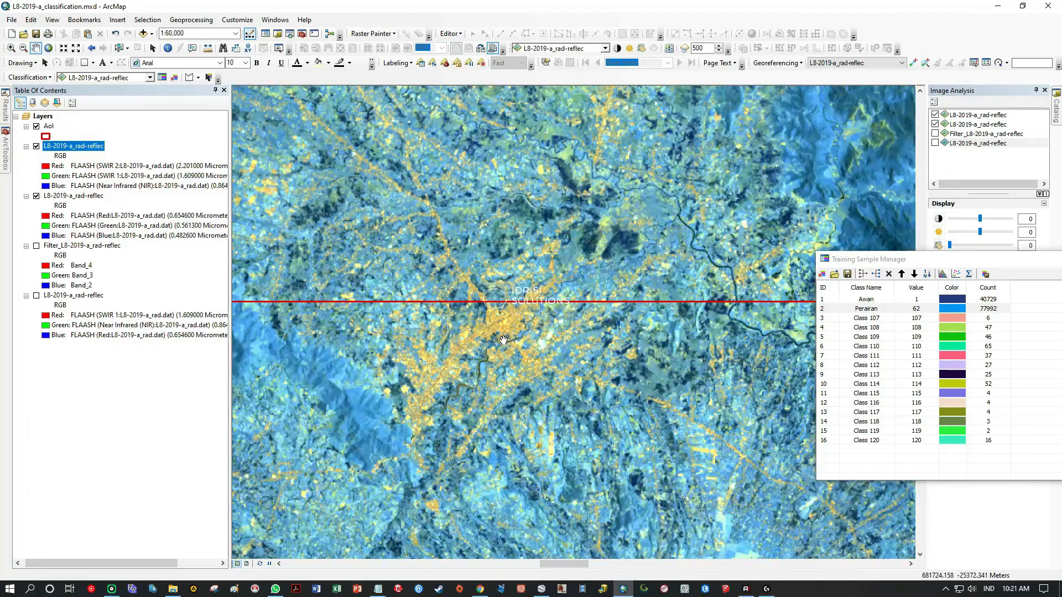
{"action": "scroll", "coordinate": [503, 332], "scroll_direction": "up", "scroll_amount": 3}
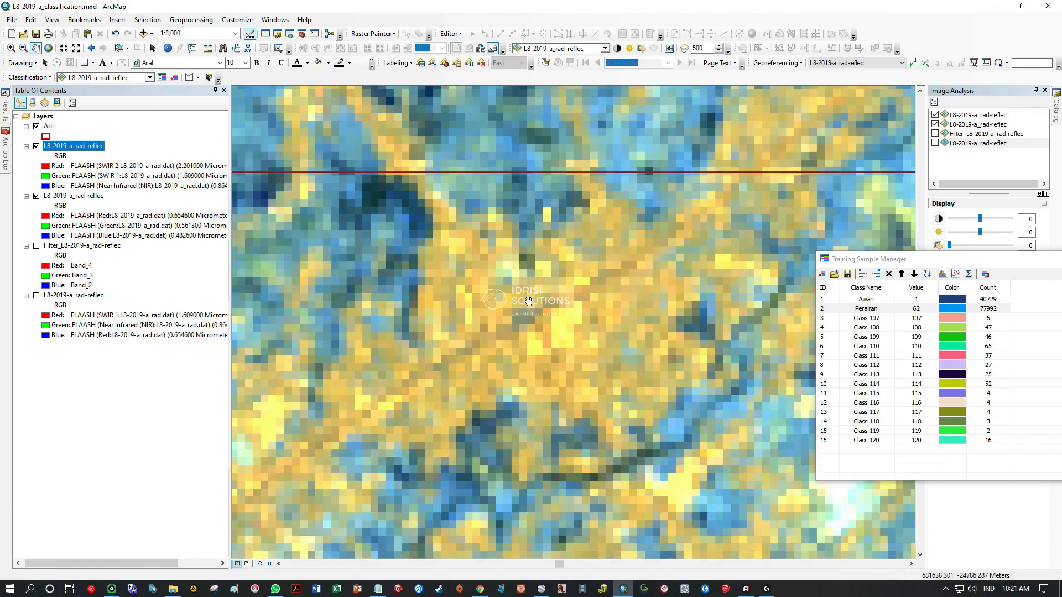
{"action": "left_click_drag", "start_coordinate": [506, 290], "coordinate": [539, 269]}
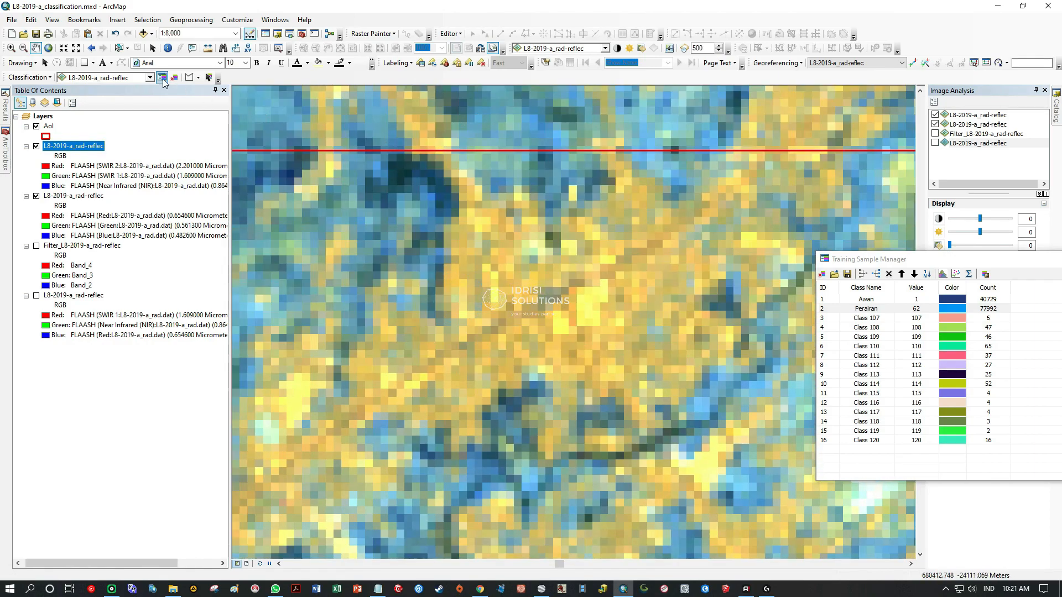
{"action": "left_click", "coordinate": [189, 77]}
{"action": "left_click", "coordinate": [488, 371]}
{"action": "left_click", "coordinate": [539, 352]}
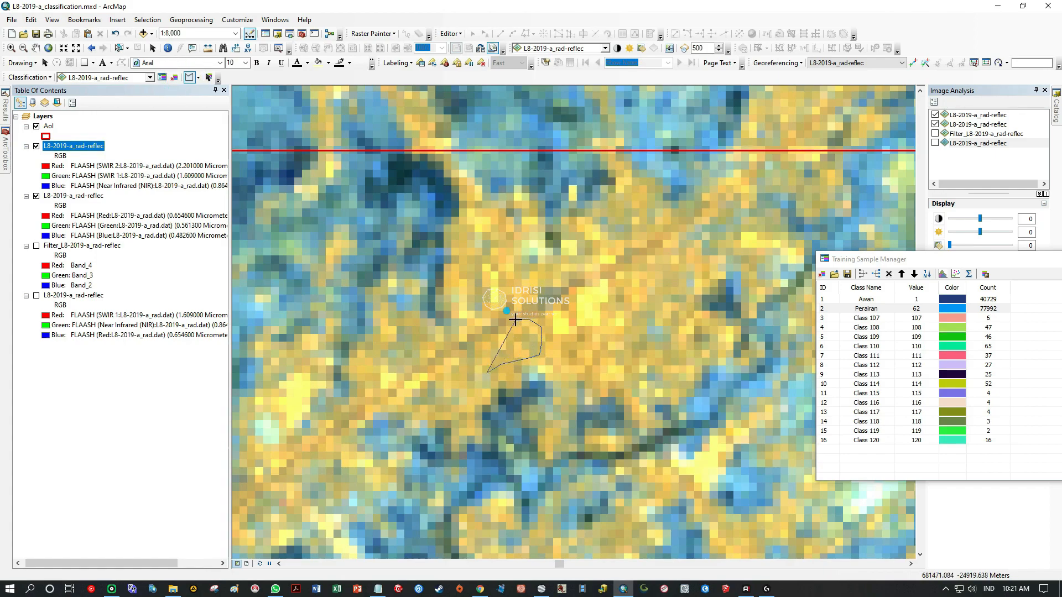
{"action": "double_click", "coordinate": [484, 338]}
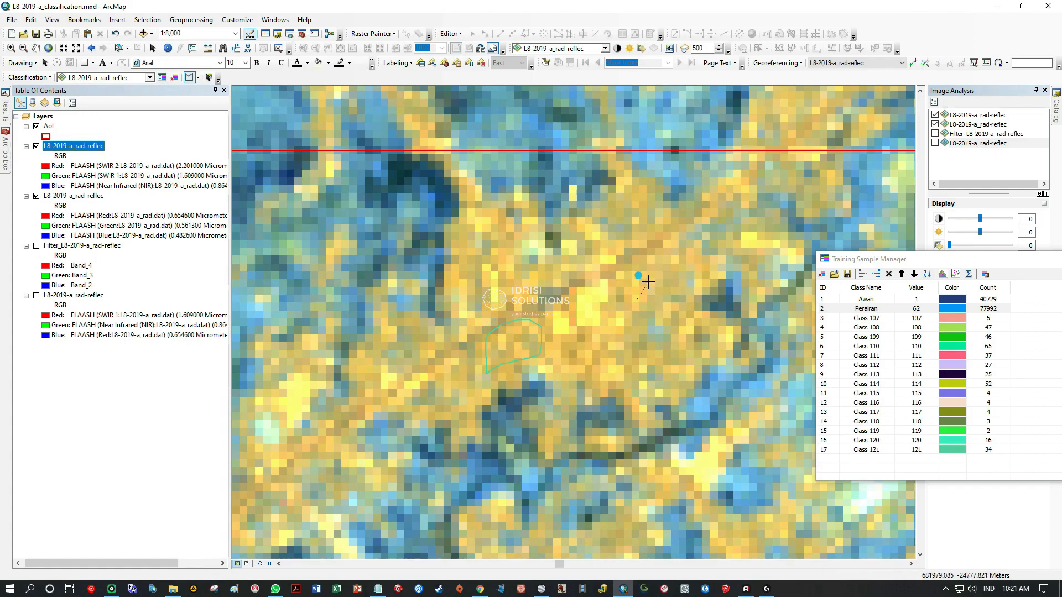
Outline two more built-up training samples of about 26 pixels each in the northeastern town, east and northeast of the 34-pixel sample.
{"action": "left_click_drag", "start_coordinate": [616, 285], "coordinate": [615, 286]}
{"action": "mouse_move", "coordinate": [563, 350]}
{"action": "left_mouse_down"}
{"action": "mouse_move", "coordinate": [609, 358]}
{"action": "mouse_move", "coordinate": [571, 363]}
{"action": "left_mouse_up"}
{"action": "mouse_move", "coordinate": [356, 399]}
{"action": "left_mouse_down"}
{"action": "mouse_move", "coordinate": [512, 310]}
{"action": "mouse_move", "coordinate": [584, 315]}
{"action": "left_mouse_up"}
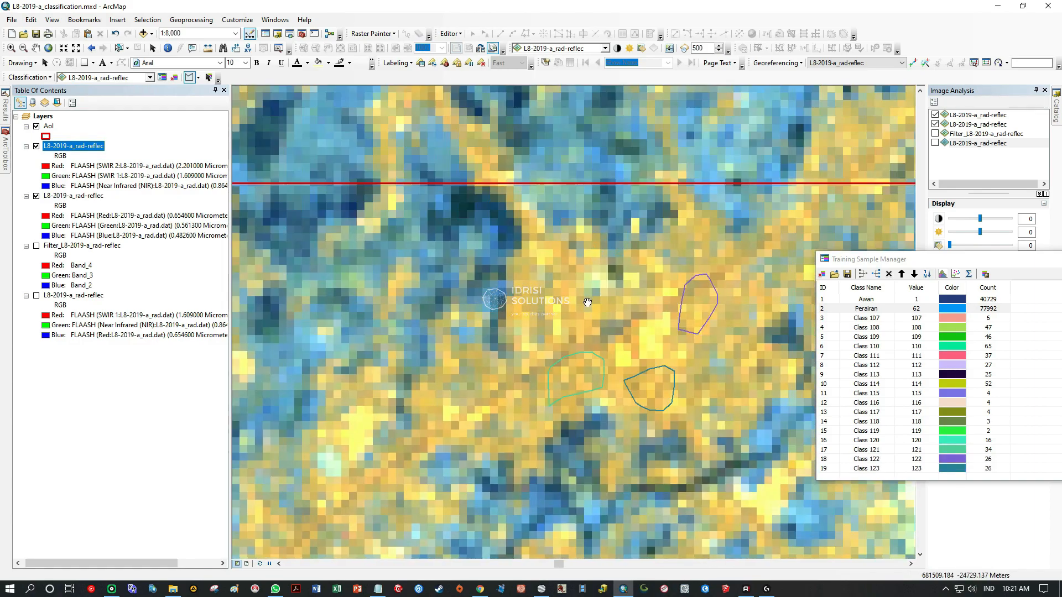
Outline a small built-up training sample of about 7 pixels in the southeastern part of the northeastern town.
{"action": "left_click_drag", "start_coordinate": [712, 249], "coordinate": [427, 153]}
{"action": "left_click_drag", "start_coordinate": [573, 545], "coordinate": [575, 329]}
{"action": "scroll", "coordinate": [560, 321], "scroll_direction": "down", "scroll_amount": 2}
{"action": "left_click", "coordinate": [494, 212]}
{"action": "left_click_drag", "start_coordinate": [596, 278], "coordinate": [513, 217]}
Outline an elongated built-up training sample on the orange patch among the scattered settlements north of the lake.
{"action": "scroll", "coordinate": [487, 301], "scroll_direction": "up", "scroll_amount": 3}
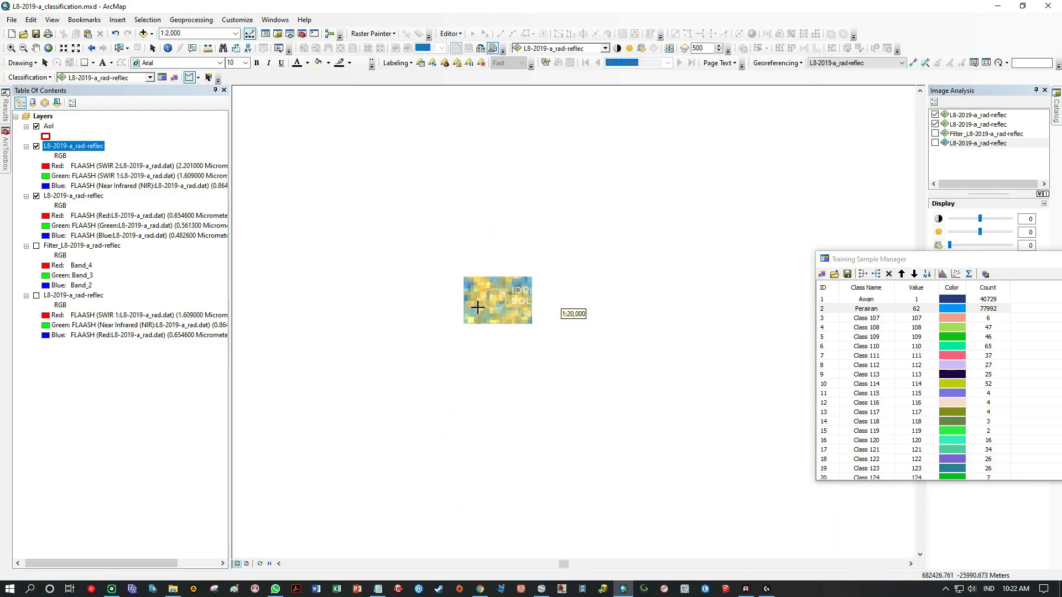
{"action": "left_click_drag", "start_coordinate": [433, 305], "coordinate": [461, 250]}
{"action": "scroll", "coordinate": [564, 313], "scroll_direction": "down", "scroll_amount": 3}
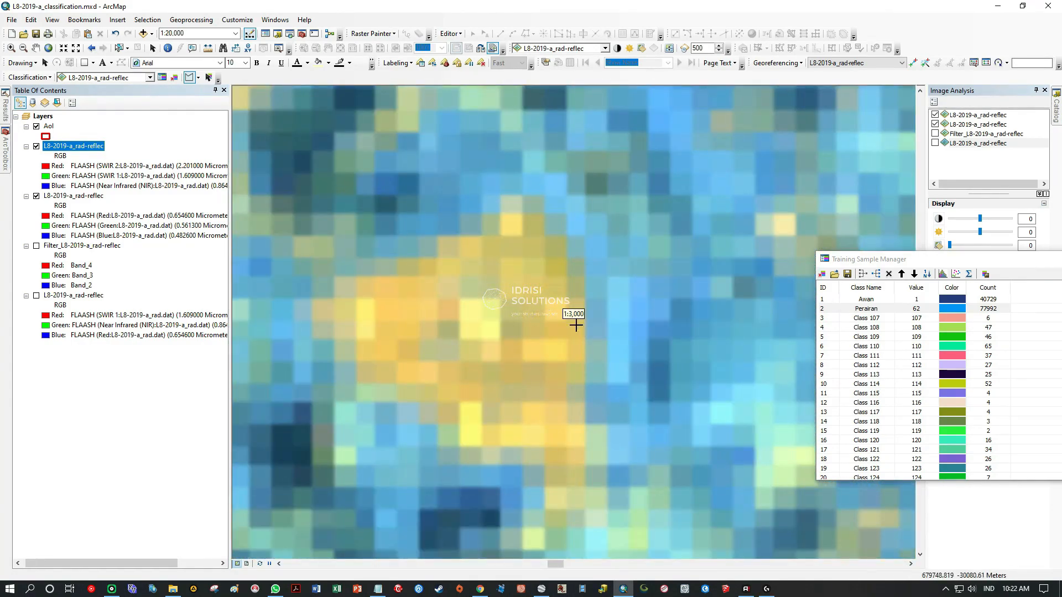
{"action": "scroll", "coordinate": [582, 351], "scroll_direction": "up", "scroll_amount": 3}
{"action": "left_click_drag", "start_coordinate": [471, 219], "coordinate": [436, 431]}
{"action": "left_click_drag", "start_coordinate": [354, 332], "coordinate": [616, 267]}
{"action": "scroll", "coordinate": [616, 267], "scroll_direction": "down", "scroll_amount": 4}
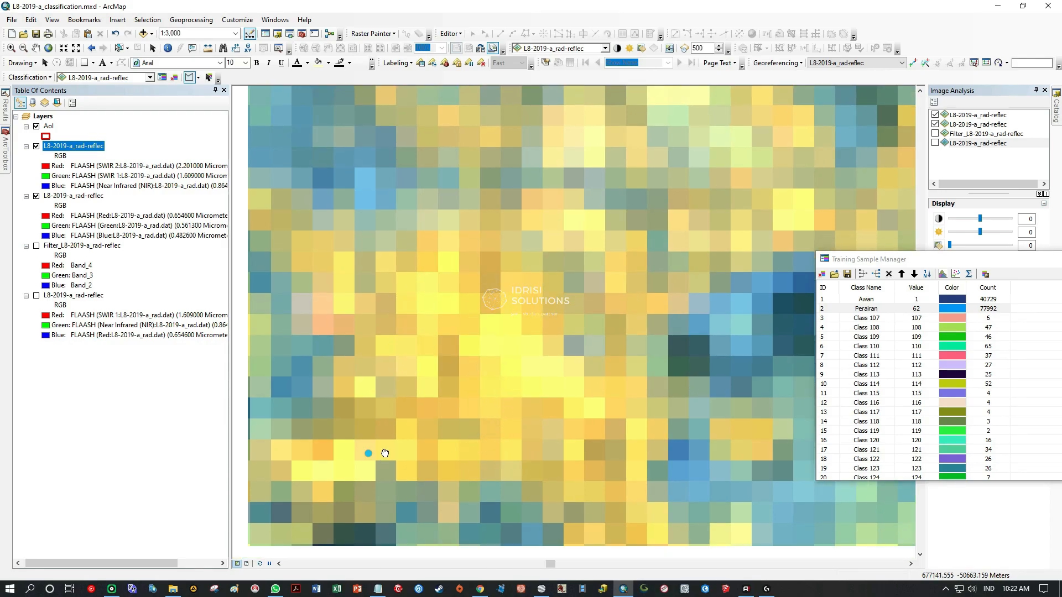
{"action": "scroll", "coordinate": [547, 245], "scroll_direction": "up", "scroll_amount": 3}
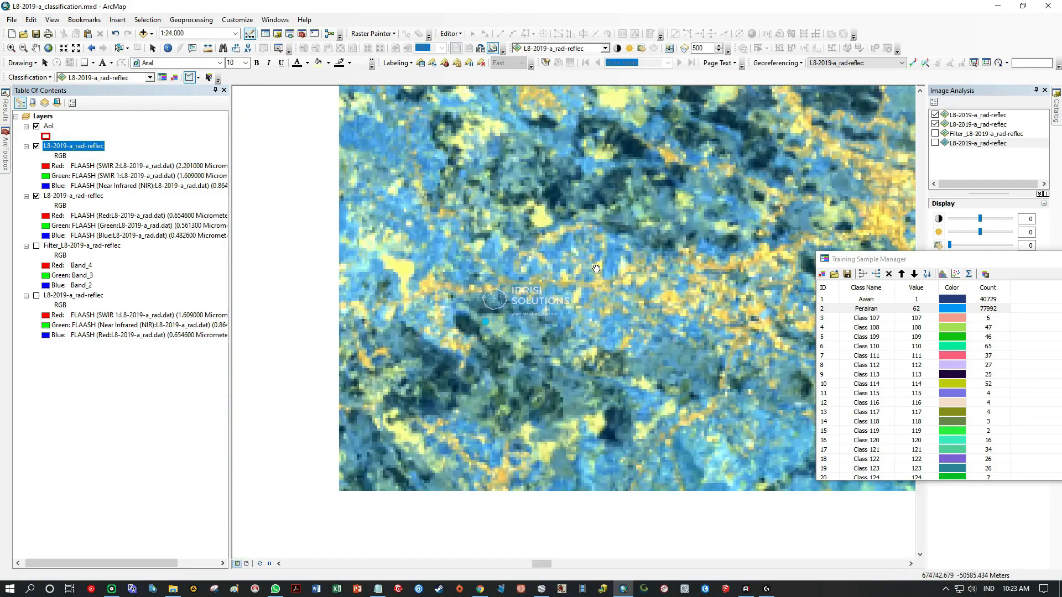
{"action": "scroll", "coordinate": [503, 250], "scroll_direction": "down", "scroll_amount": 6}
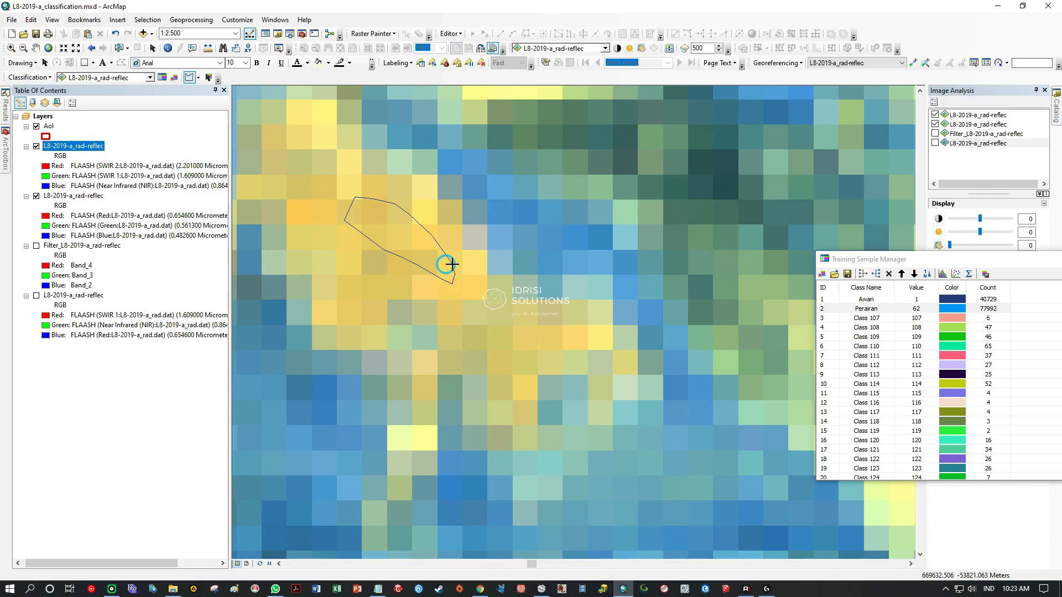
Outline a small built-up training sample on the orange patch at the western edge of the smooth blue area north of the lake.
{"action": "scroll", "coordinate": [472, 300], "scroll_direction": "up", "scroll_amount": 4}
{"action": "scroll", "coordinate": [475, 302], "scroll_direction": "up", "scroll_amount": 4}
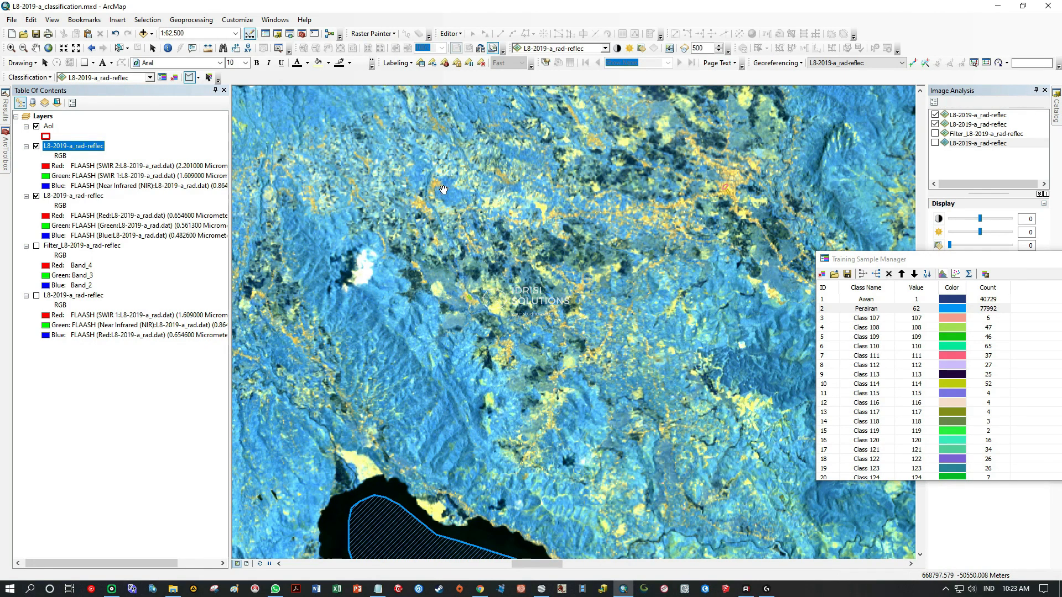
{"action": "left_click_drag", "start_coordinate": [332, 184], "coordinate": [375, 324]}
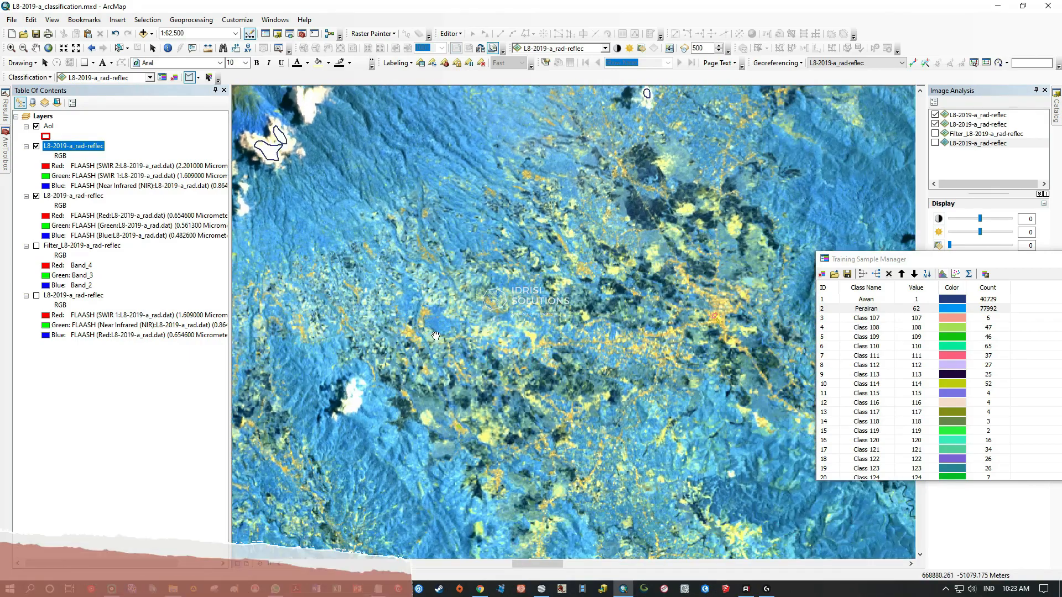
{"action": "scroll", "coordinate": [451, 291], "scroll_direction": "down", "scroll_amount": 5}
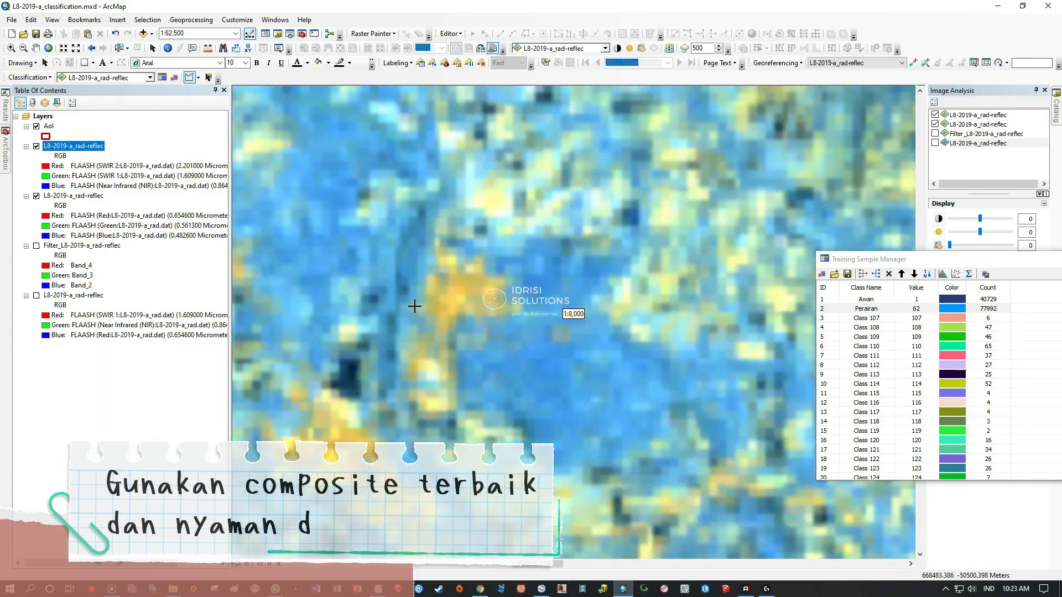
{"action": "scroll", "coordinate": [448, 322], "scroll_direction": "down", "scroll_amount": 4}
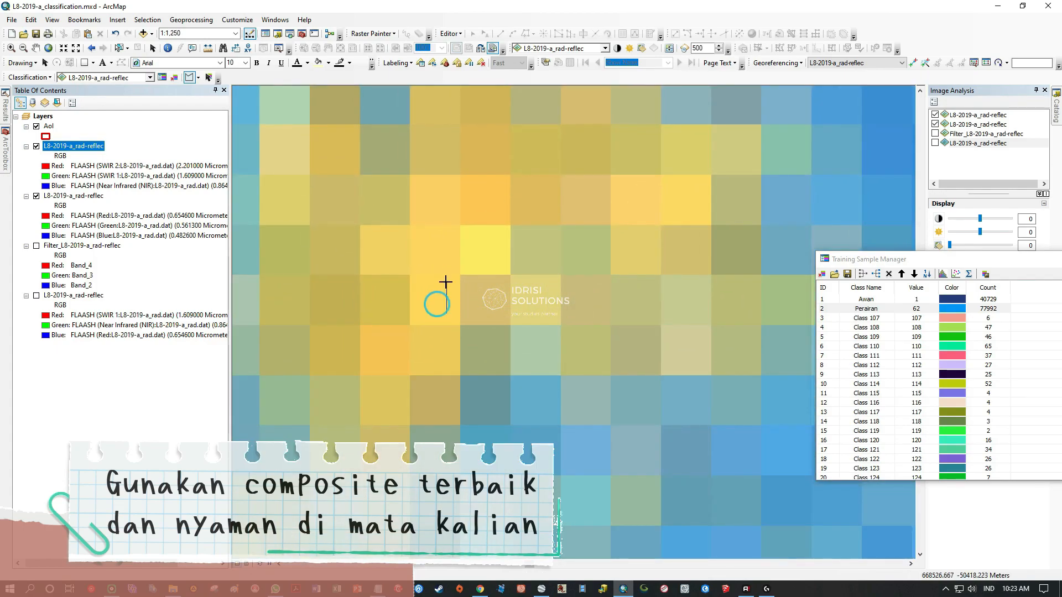
{"action": "mouse_move", "coordinate": [446, 282]}
{"action": "left_mouse_down"}
{"action": "mouse_move", "coordinate": [444, 231]}
{"action": "mouse_move", "coordinate": [512, 209]}
{"action": "mouse_move", "coordinate": [529, 156]}
{"action": "mouse_move", "coordinate": [449, 137]}
{"action": "mouse_move", "coordinate": [420, 181]}
{"action": "mouse_move", "coordinate": [420, 308]}
{"action": "mouse_move", "coordinate": [429, 314]}
{"action": "left_mouse_up"}
{"action": "scroll", "coordinate": [407, 275], "scroll_direction": "up", "scroll_amount": 5}
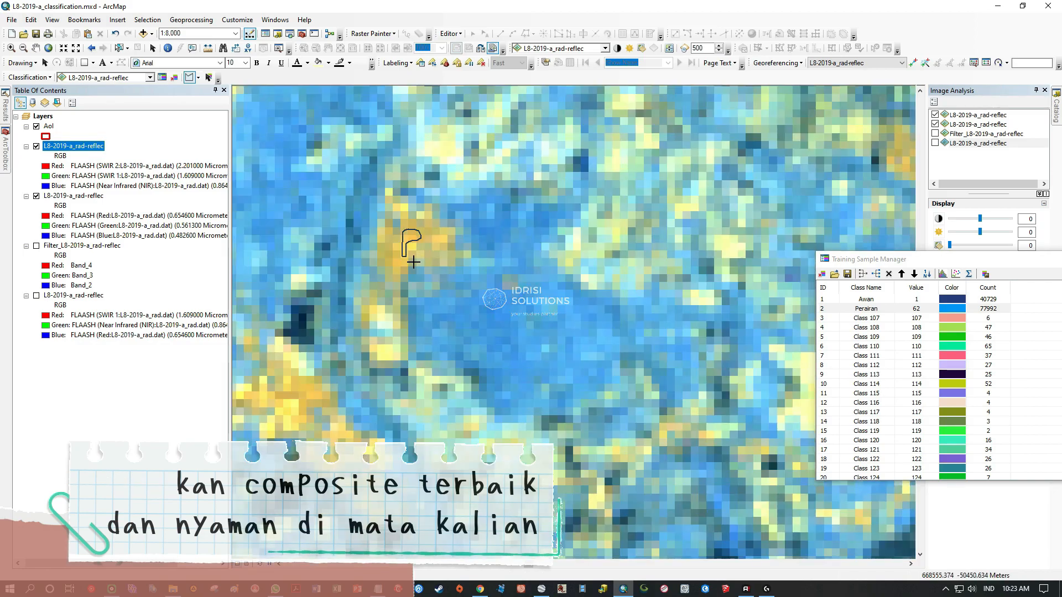
Outline further small built-up training samples on the scattered orange and yellow settlement patches, continuing toward the southeast of the image.
{"action": "scroll", "coordinate": [350, 315], "scroll_direction": "down", "scroll_amount": 4}
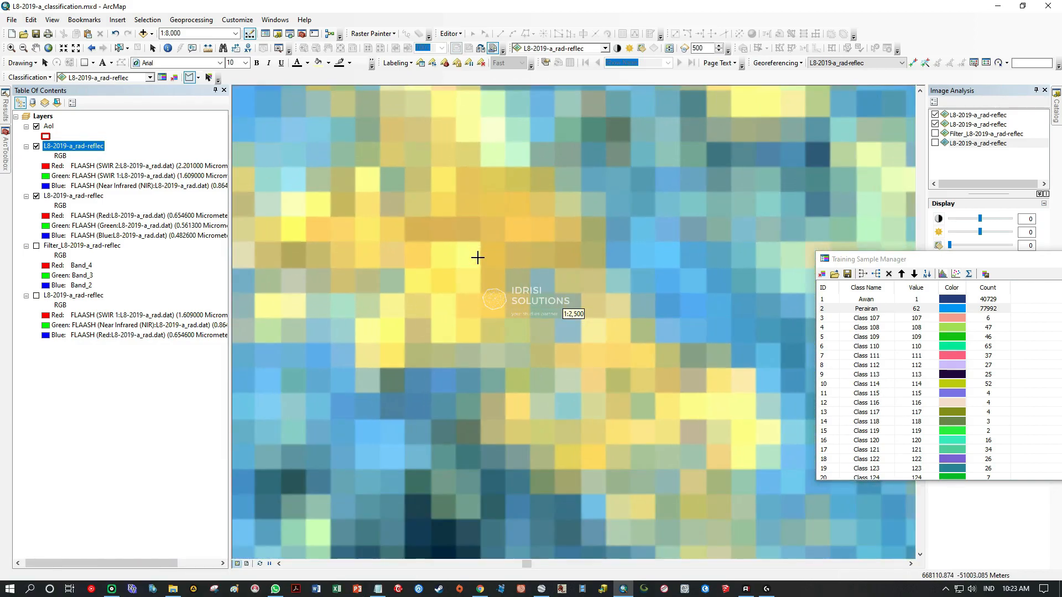
{"action": "mouse_move", "coordinate": [534, 340]}
{"action": "left_mouse_down"}
{"action": "mouse_move", "coordinate": [517, 356]}
{"action": "mouse_move", "coordinate": [549, 372]}
{"action": "left_mouse_up"}
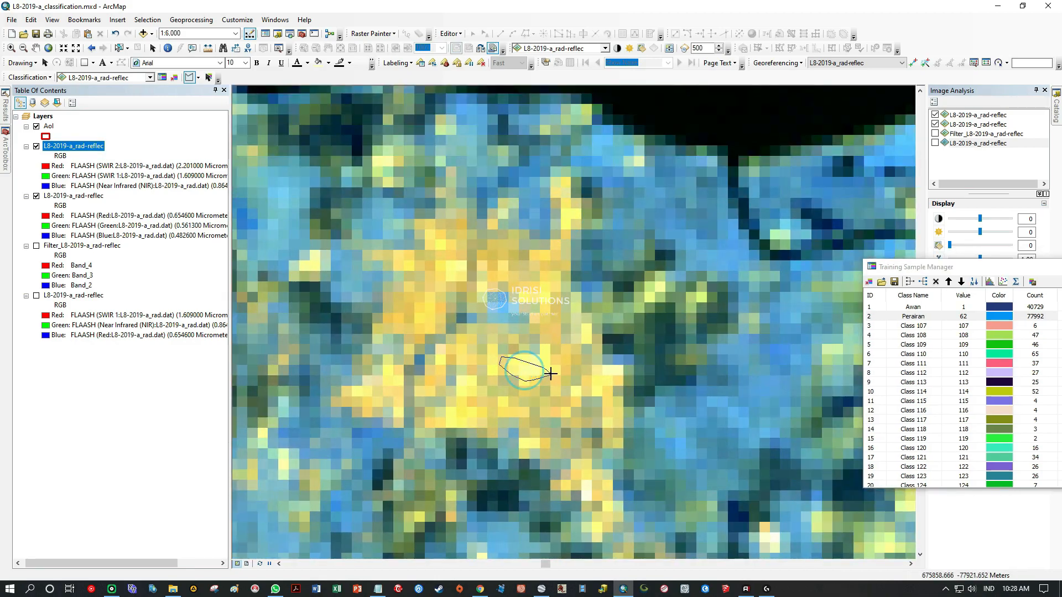
{"action": "scroll", "coordinate": [547, 360], "scroll_direction": "down", "scroll_amount": 3}
{"action": "mouse_move", "coordinate": [272, 136]}
{"action": "left_mouse_down"}
{"action": "mouse_move", "coordinate": [437, 241]}
{"action": "mouse_move", "coordinate": [334, 341]}
{"action": "mouse_move", "coordinate": [441, 263]}
{"action": "left_mouse_up"}
{"action": "mouse_move", "coordinate": [731, 324]}
{"action": "left_mouse_down"}
{"action": "mouse_move", "coordinate": [576, 264]}
{"action": "mouse_move", "coordinate": [540, 180]}
{"action": "mouse_move", "coordinate": [552, 257]}
{"action": "left_mouse_up"}
{"action": "scroll", "coordinate": [422, 280], "scroll_direction": "up", "scroll_amount": 4}
{"action": "left_click_drag", "start_coordinate": [532, 390], "coordinate": [412, 259]}
{"action": "scroll", "coordinate": [393, 269], "scroll_direction": "down", "scroll_amount": 3}
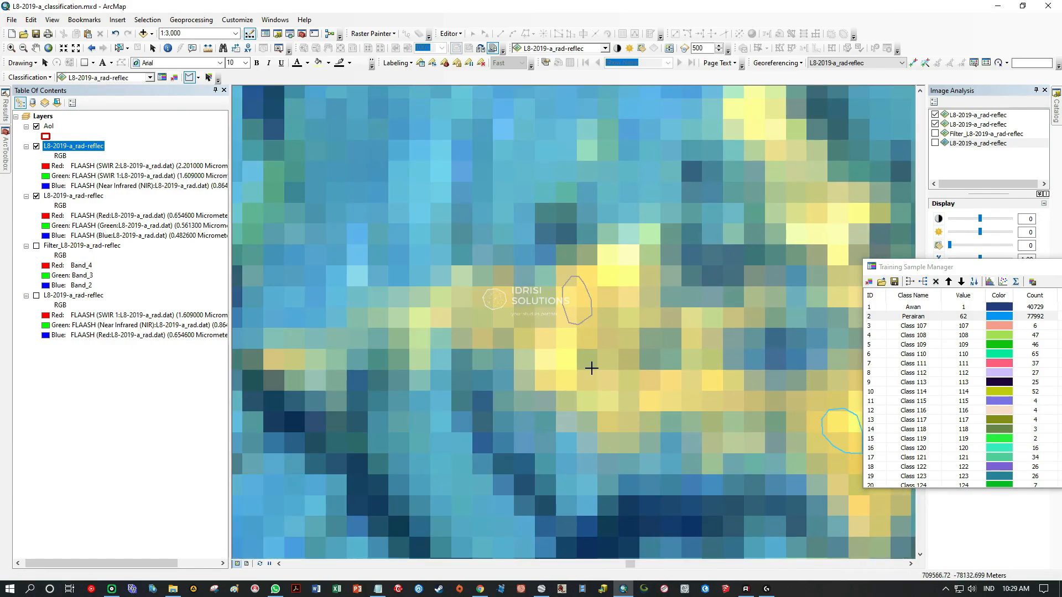
Review the remaining settlements for unsampled built-up areas and show the full extent of the AoI layer.
{"action": "scroll", "coordinate": [591, 368], "scroll_direction": "down", "scroll_amount": 3}
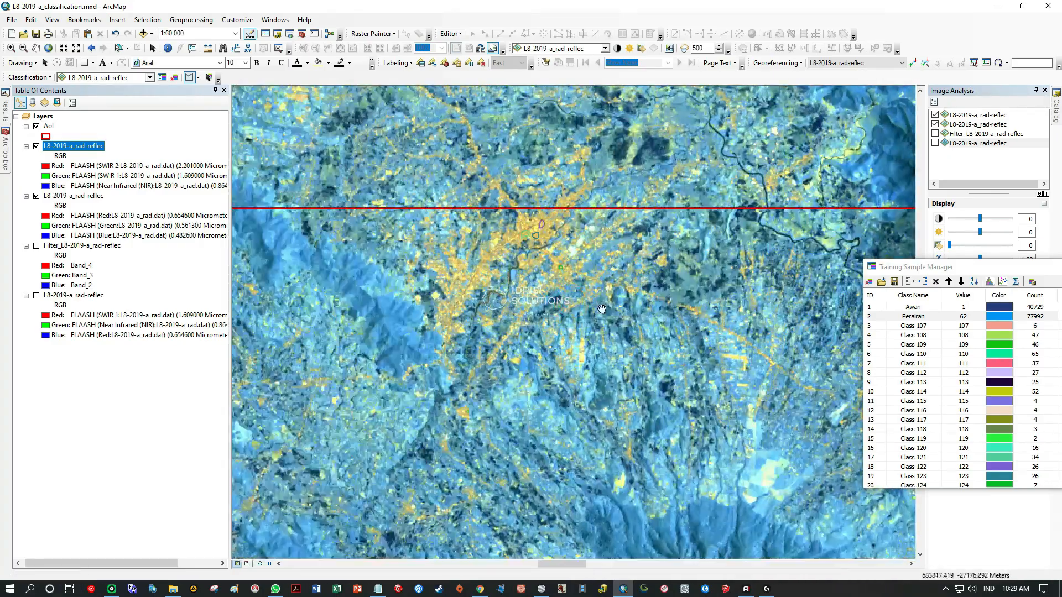
{"action": "left_click_drag", "start_coordinate": [602, 309], "coordinate": [484, 248]}
{"action": "left_click_drag", "start_coordinate": [591, 302], "coordinate": [829, 219]}
{"action": "left_click_drag", "start_coordinate": [316, 261], "coordinate": [728, 173]}
{"action": "left_click_drag", "start_coordinate": [387, 277], "coordinate": [599, 185]}
{"action": "scroll", "coordinate": [453, 281], "scroll_direction": "down", "scroll_amount": 2}
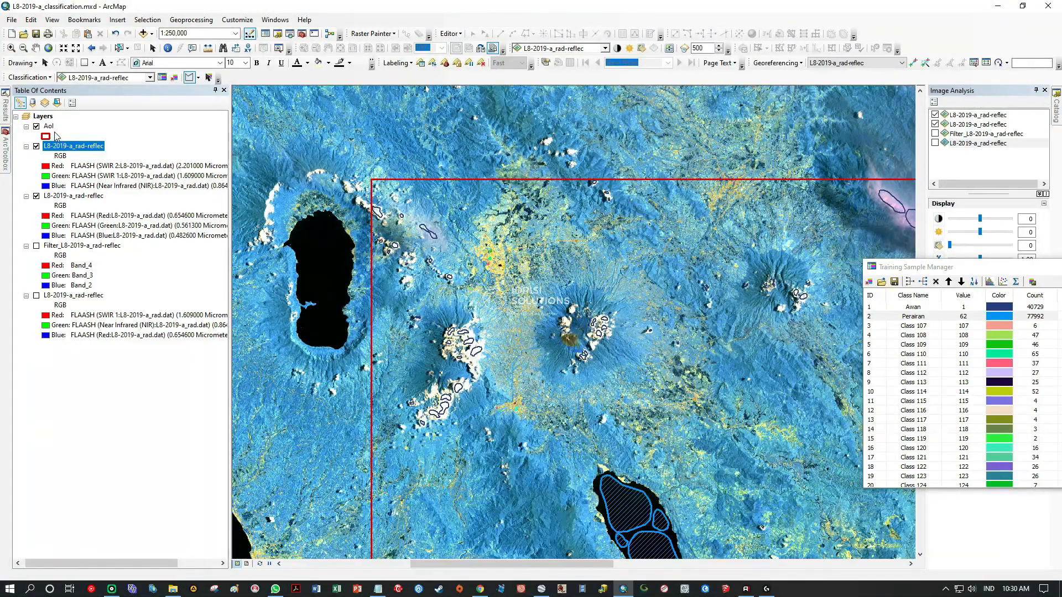
{"action": "right_click", "coordinate": [49, 126]}
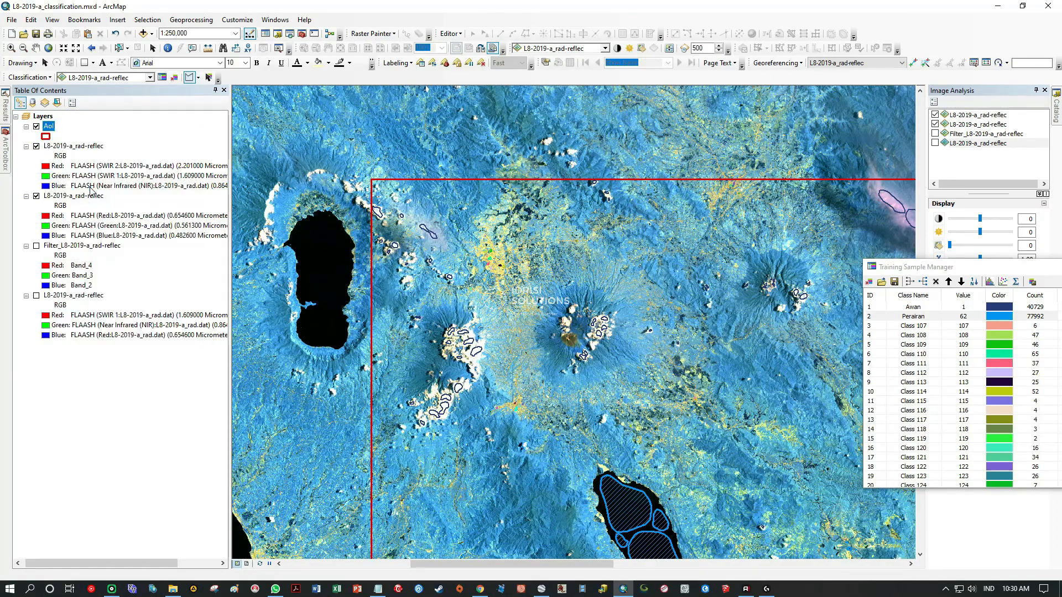
{"action": "left_click", "coordinate": [88, 185]}
Merge the built-up training samples from Class 107 through Class 157 into one class.
{"action": "left_click", "coordinate": [913, 316]}
{"action": "left_click_drag", "start_coordinate": [962, 272], "coordinate": [730, 202]}
{"action": "left_click", "coordinate": [643, 261]}
{"action": "scroll", "coordinate": [647, 332], "scroll_direction": "down", "scroll_amount": 11}
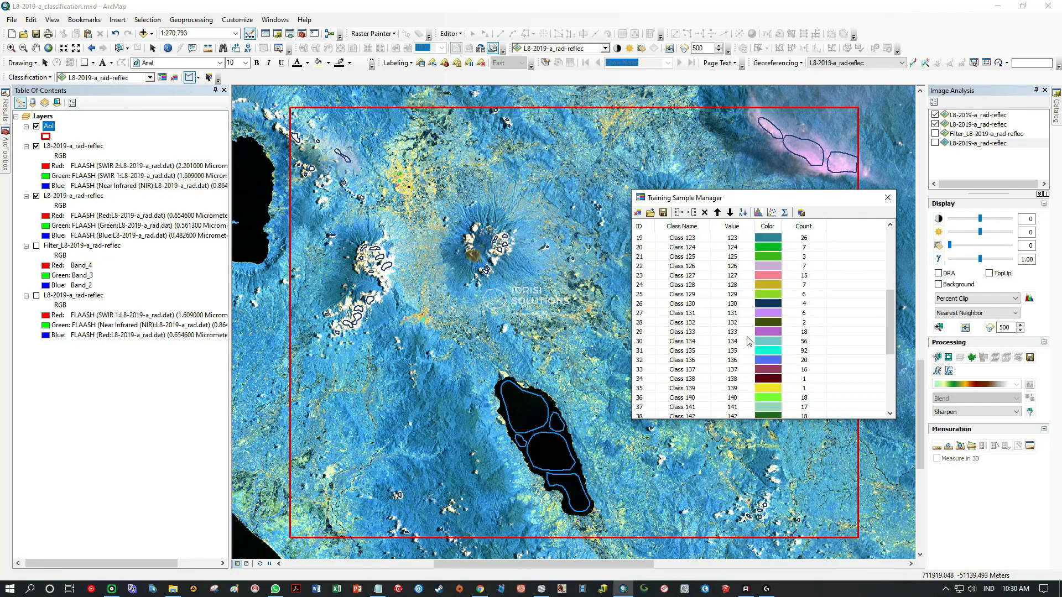
{"action": "left_click", "coordinate": [642, 408], "text": "shift"}
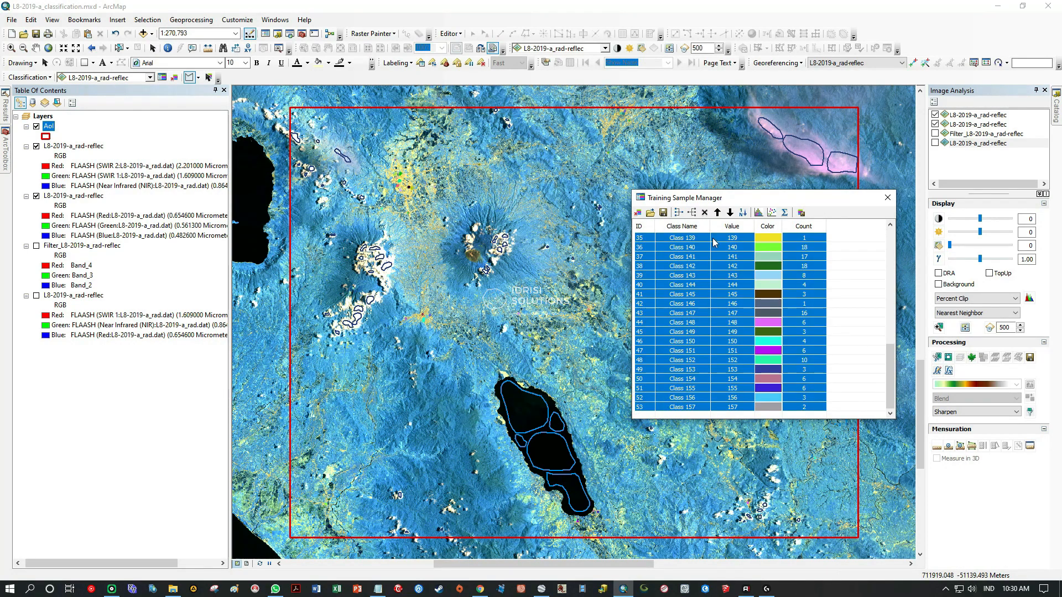
{"action": "left_click", "coordinate": [678, 213]}
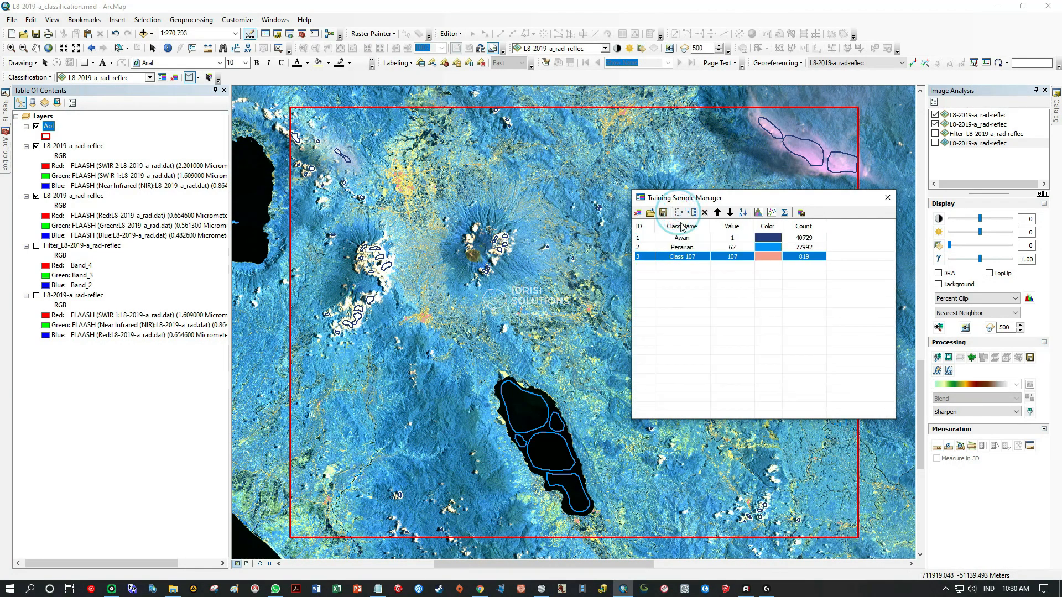
Rename the merged Class 107 as "Lahan terbangun", copying the name from the class list in Kelas LC.txt.
{"action": "left_click_drag", "start_coordinate": [750, 198], "coordinate": [889, 201]}
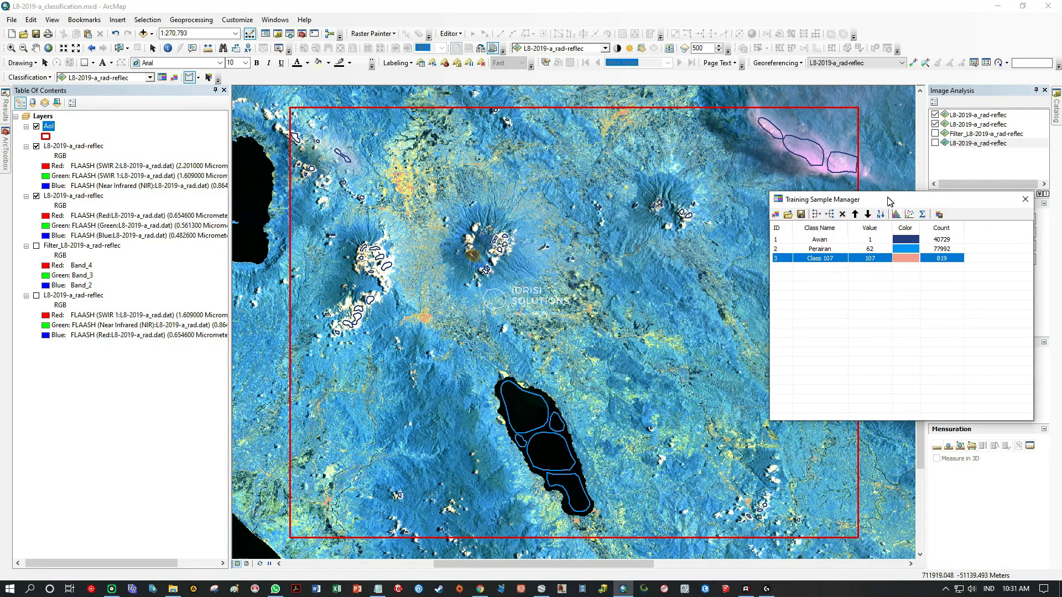
{"action": "left_click", "coordinate": [837, 259]}
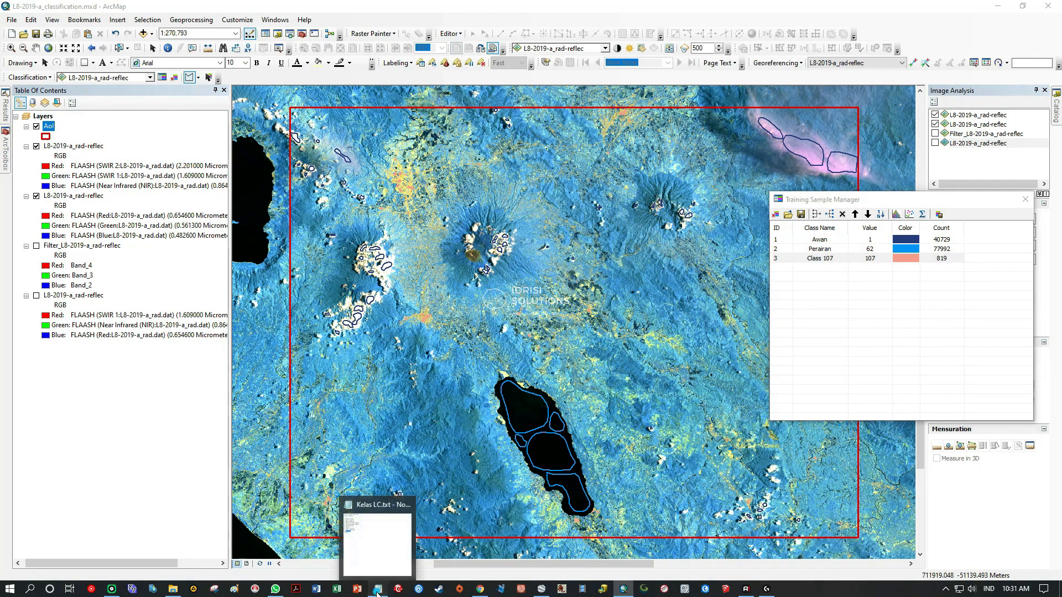
{"action": "left_click", "coordinate": [378, 589]}
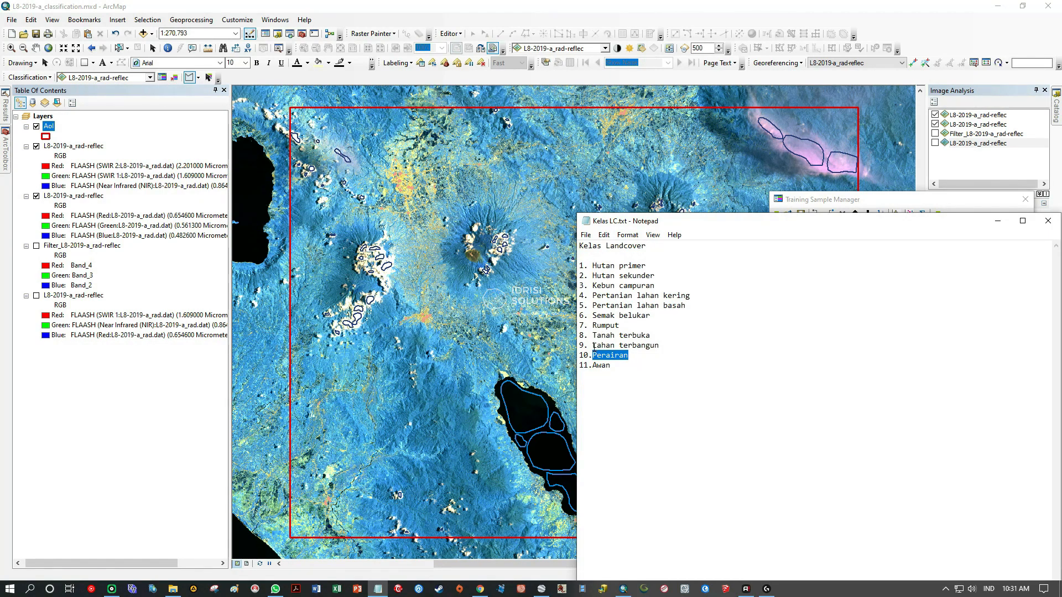
{"action": "left_click_drag", "start_coordinate": [593, 347], "coordinate": [647, 346]}
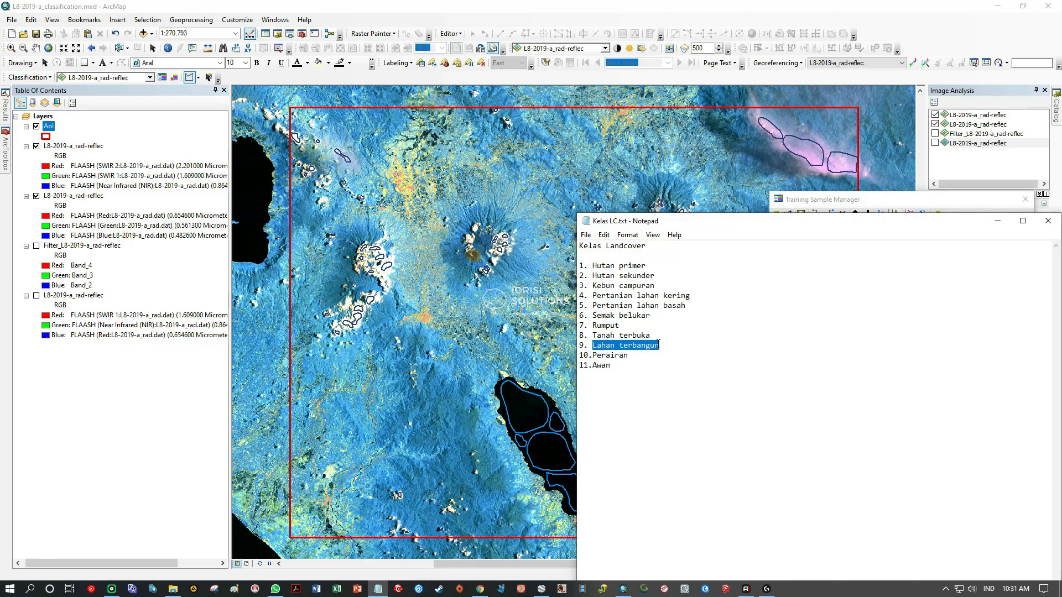
{"action": "left_click", "coordinate": [997, 220]}
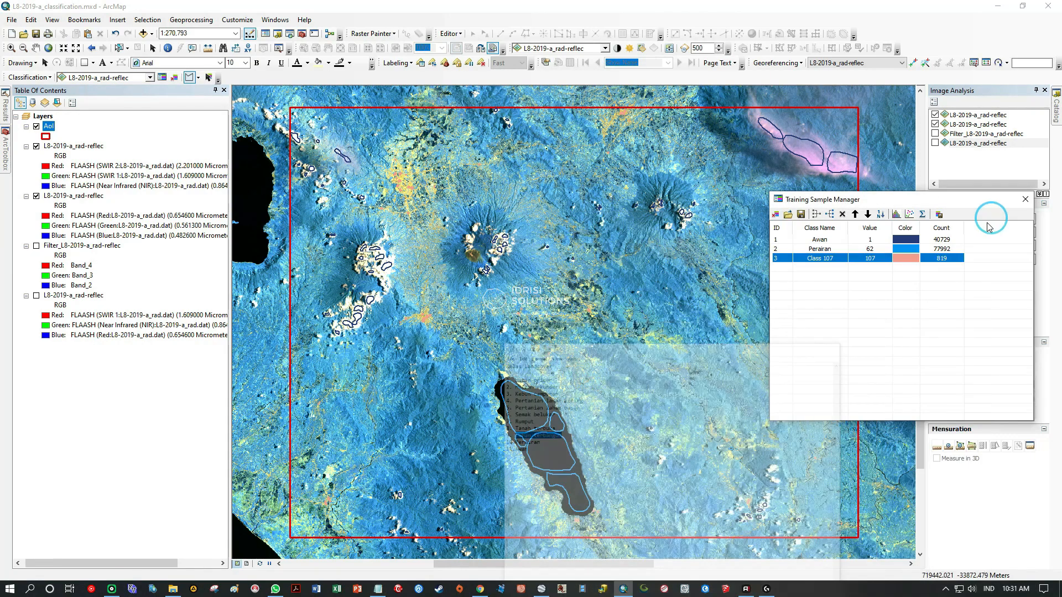
{"action": "double_click", "coordinate": [836, 259]}
{"action": "type", "text": "Lahan terbangun"}
{"action": "key", "text": "Return"}
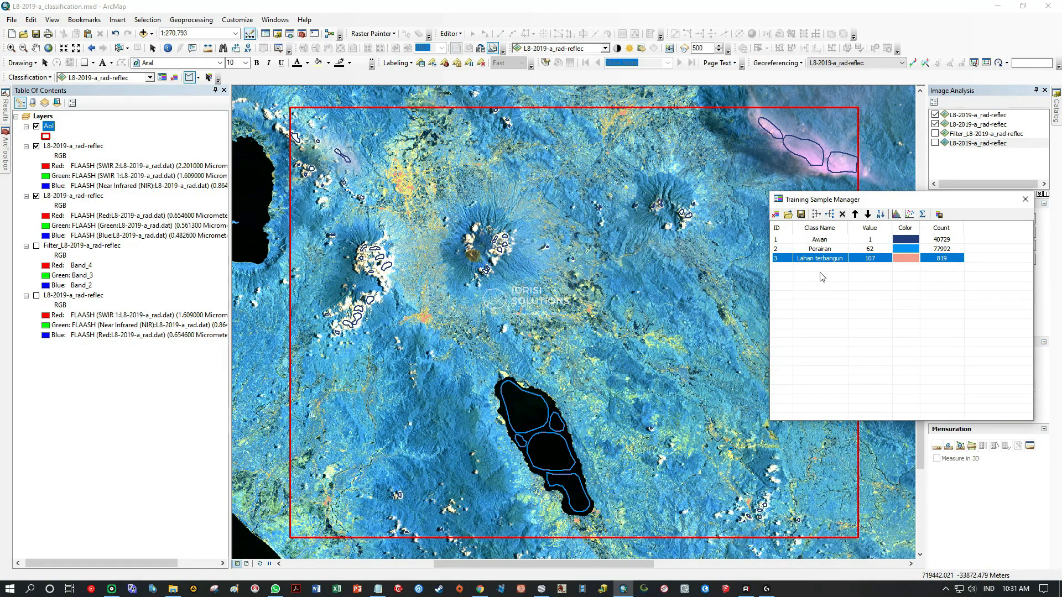
Save the training samples as the shapefile Sample_awan-air-build.shp in the SHP folder.
{"action": "left_click", "coordinate": [801, 214]}
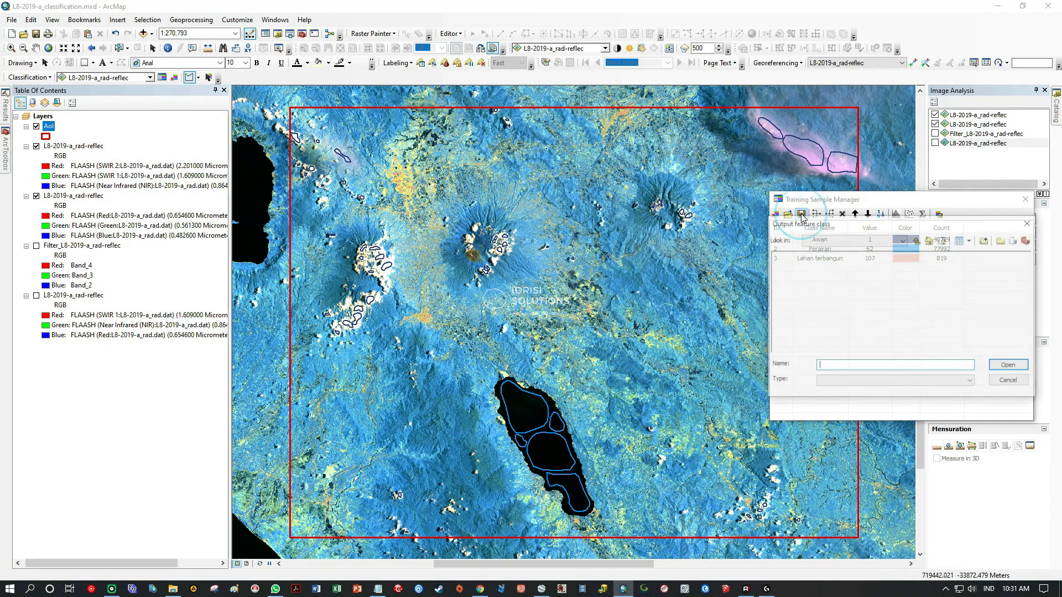
{"action": "left_click", "coordinate": [830, 312]}
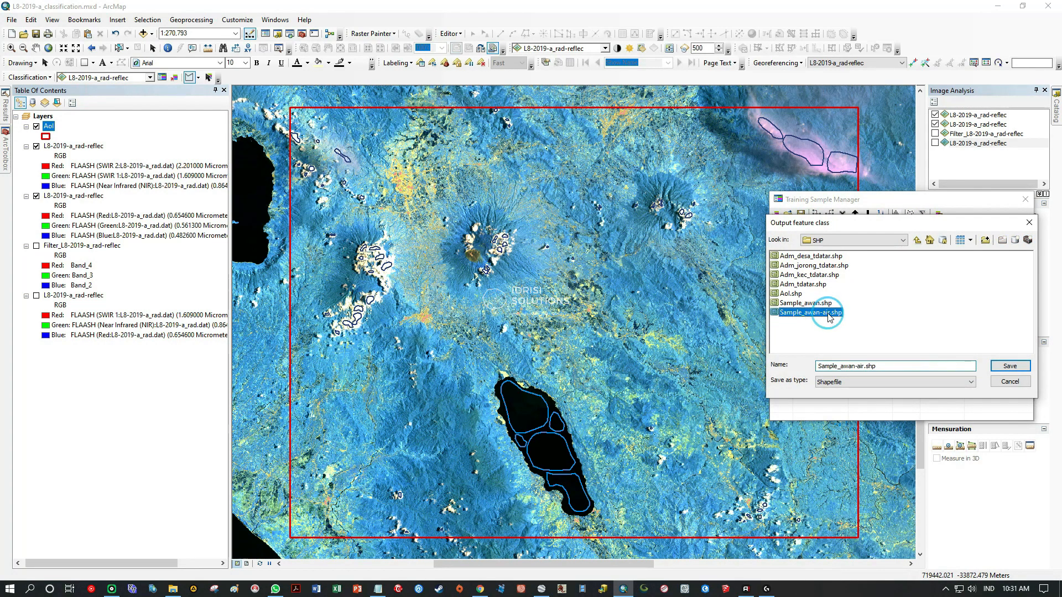
{"action": "left_click", "coordinate": [865, 366]}
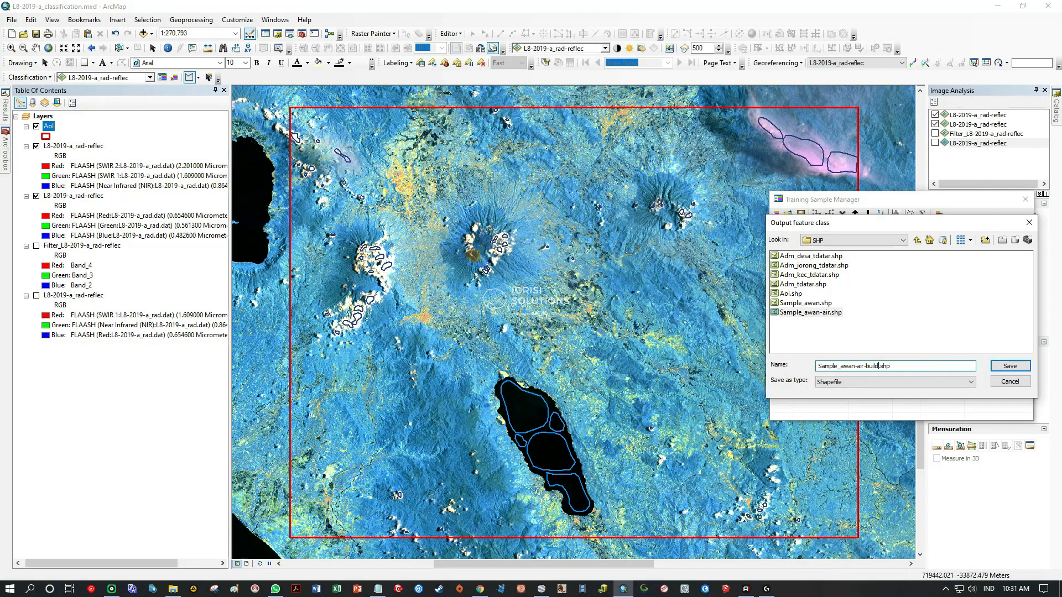
{"action": "left_click", "coordinate": [1012, 366]}
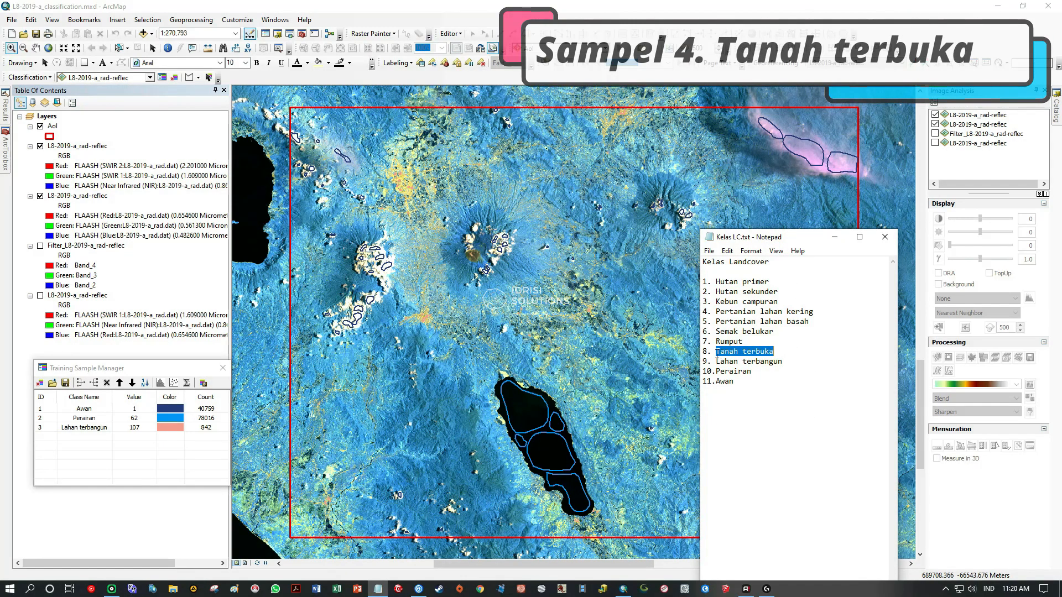
Pick Tanah terbuka from the class list as the next class and show only the natural-colour composite under the AoI.
{"action": "left_click_drag", "start_coordinate": [717, 354], "coordinate": [779, 354]}
{"action": "left_click", "coordinate": [834, 236]}
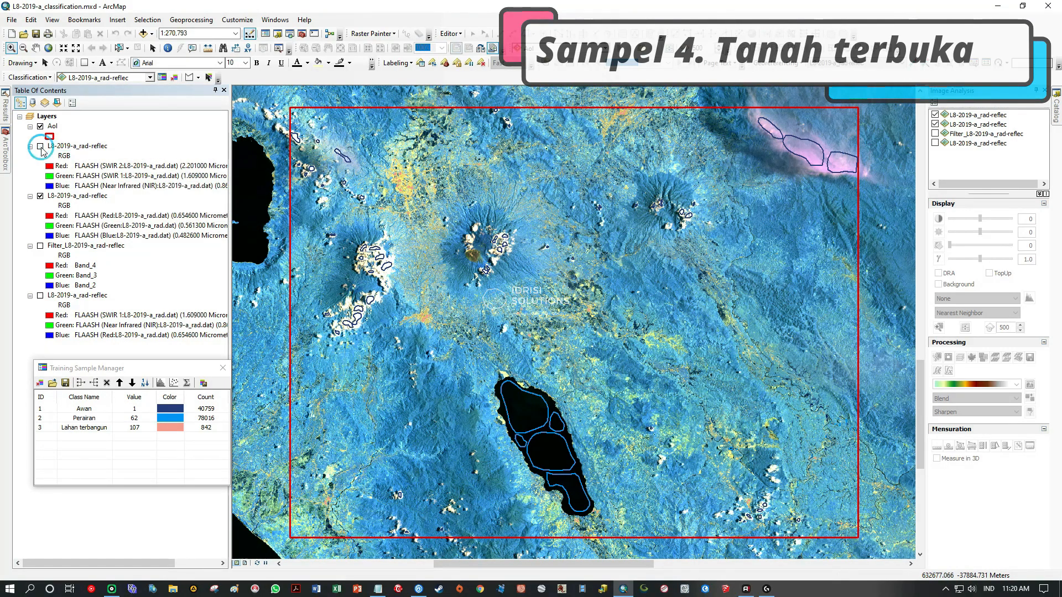
{"action": "left_click", "coordinate": [40, 145]}
{"action": "left_click", "coordinate": [39, 196]}
{"action": "left_click", "coordinate": [40, 196]}
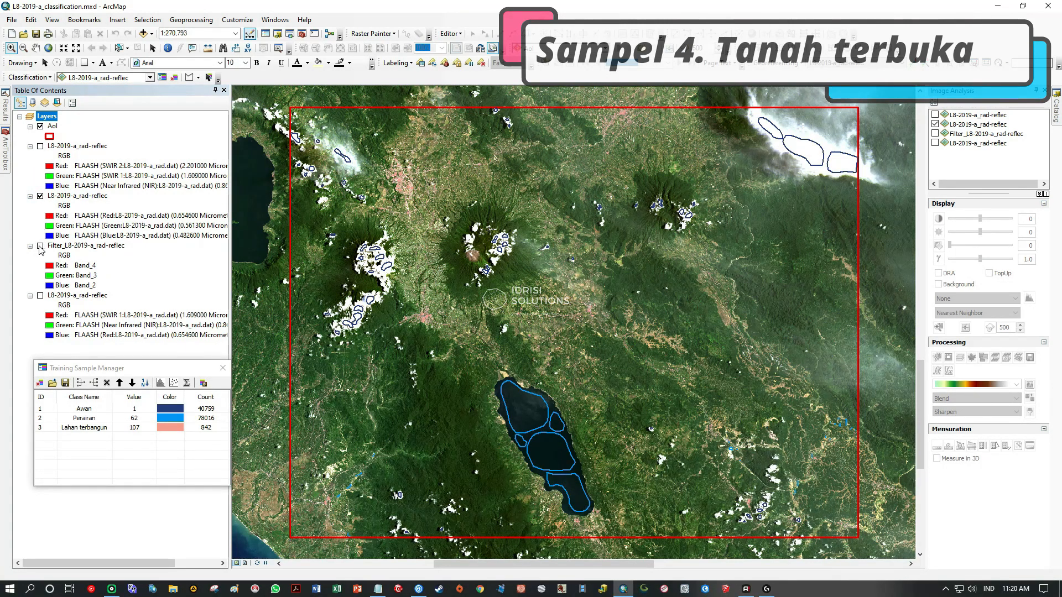
{"action": "left_click", "coordinate": [62, 197]}
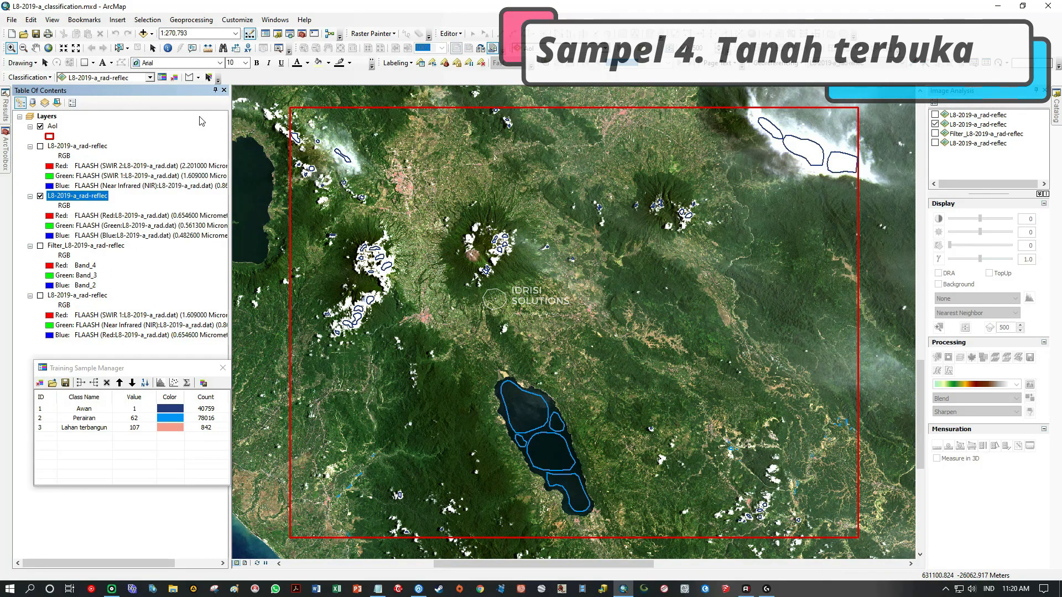
Outline a bare-land training sample on the western flank of the brown crater at the volcano's summit.
{"action": "left_click_drag", "start_coordinate": [450, 216], "coordinate": [528, 297]}
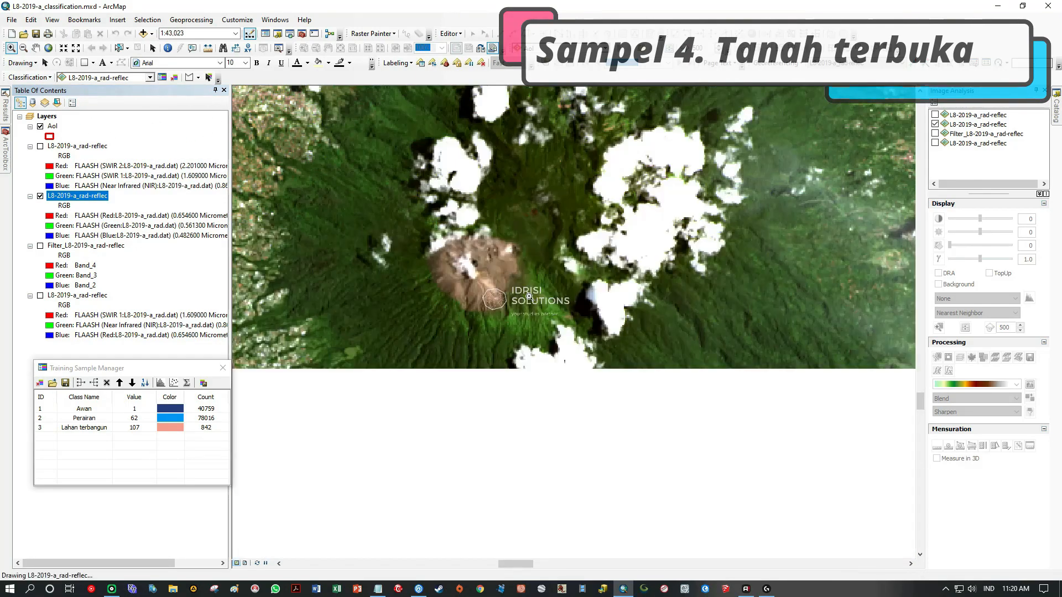
{"action": "left_click_drag", "start_coordinate": [390, 186], "coordinate": [570, 344]}
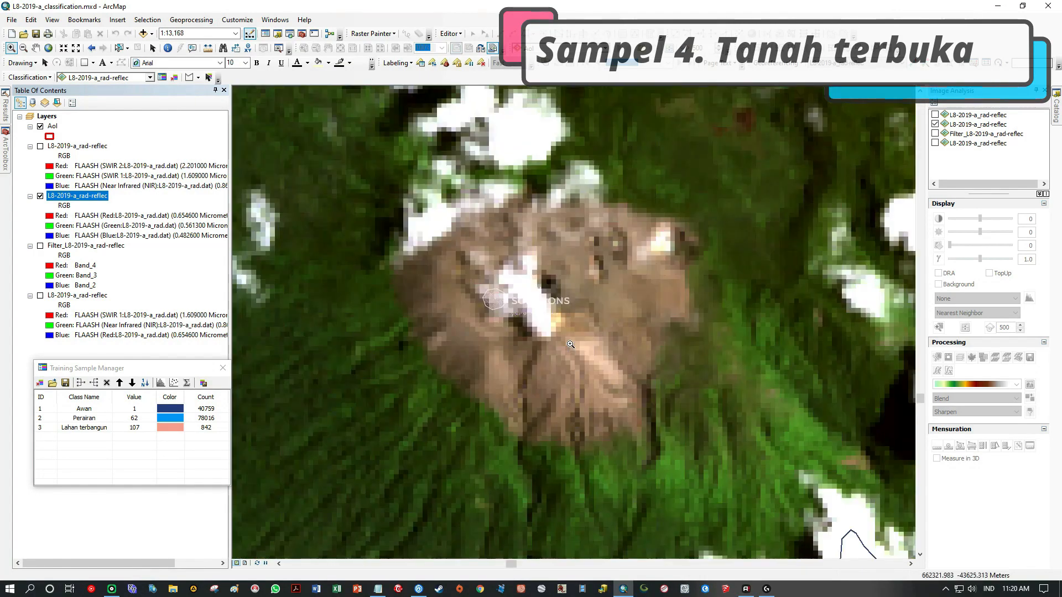
{"action": "scroll", "coordinate": [570, 344], "scroll_direction": "up", "scroll_amount": 2}
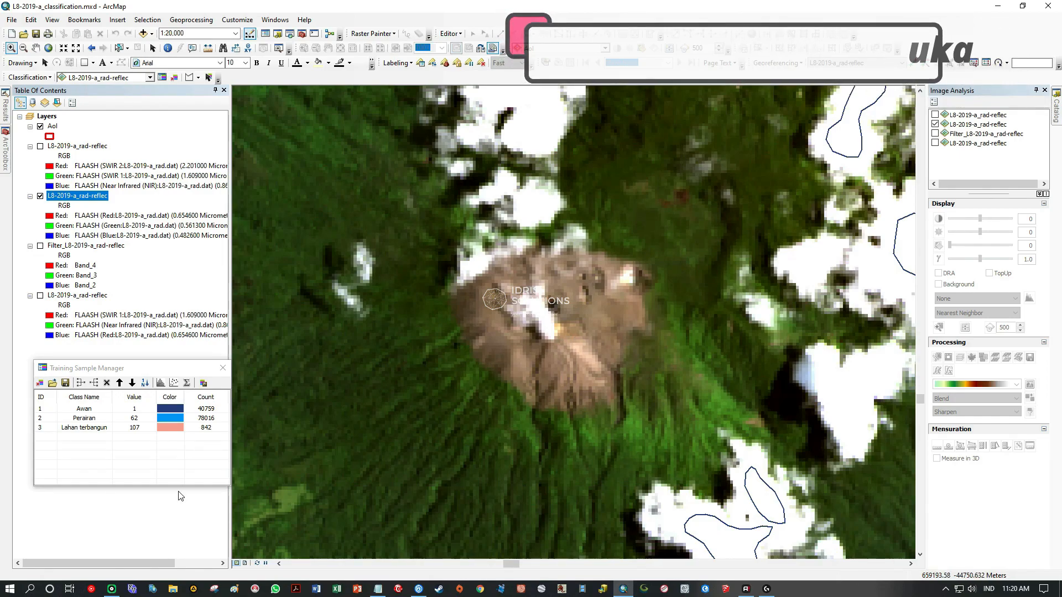
{"action": "left_click", "coordinate": [153, 368]}
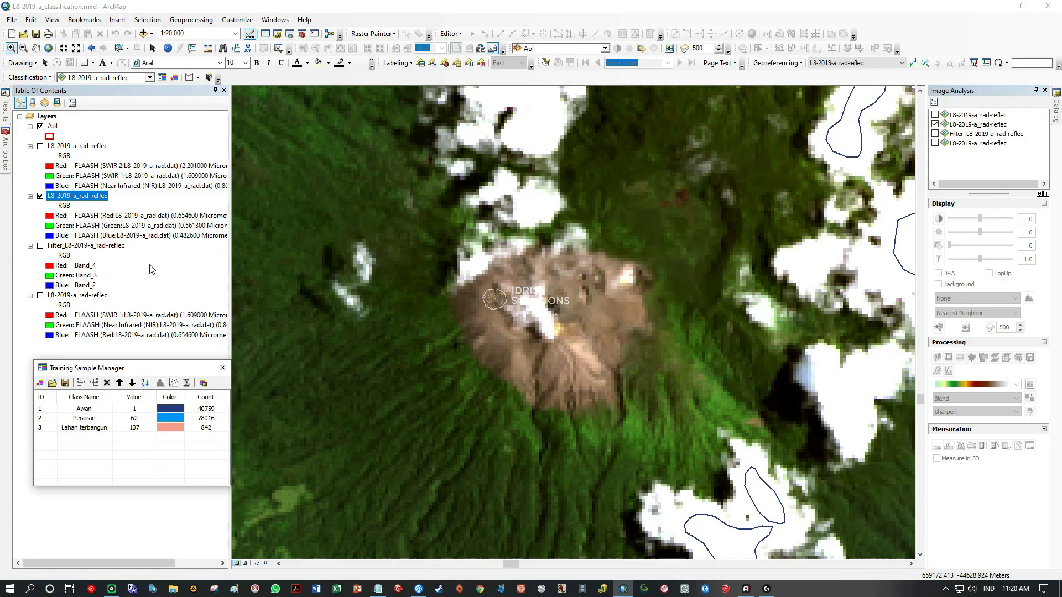
{"action": "left_click", "coordinate": [188, 77]}
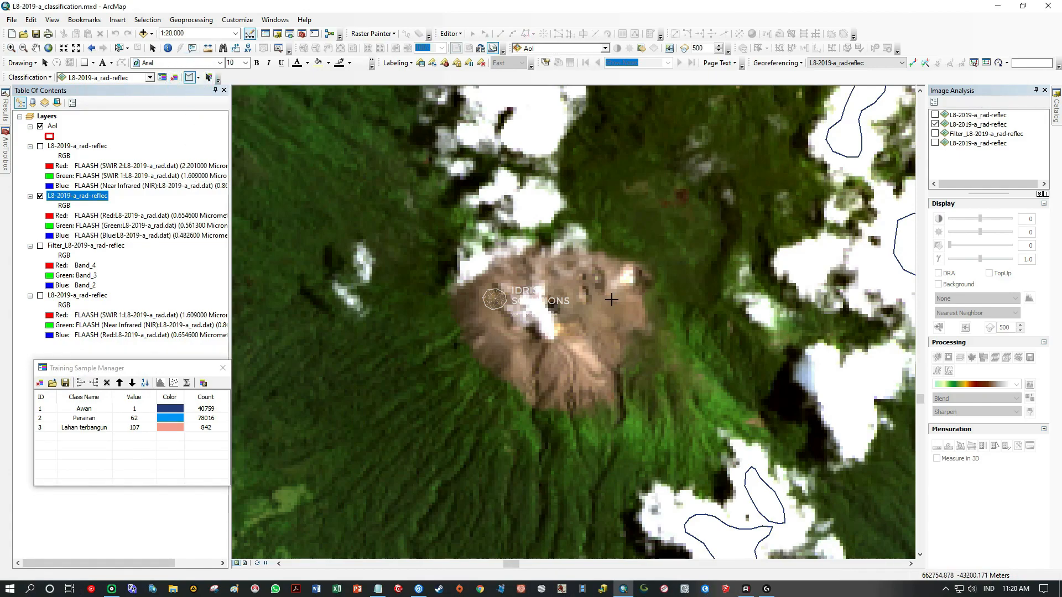
{"action": "scroll", "coordinate": [625, 402], "scroll_direction": "up", "scroll_amount": 2}
{"action": "scroll", "coordinate": [573, 384], "scroll_direction": "down", "scroll_amount": 1}
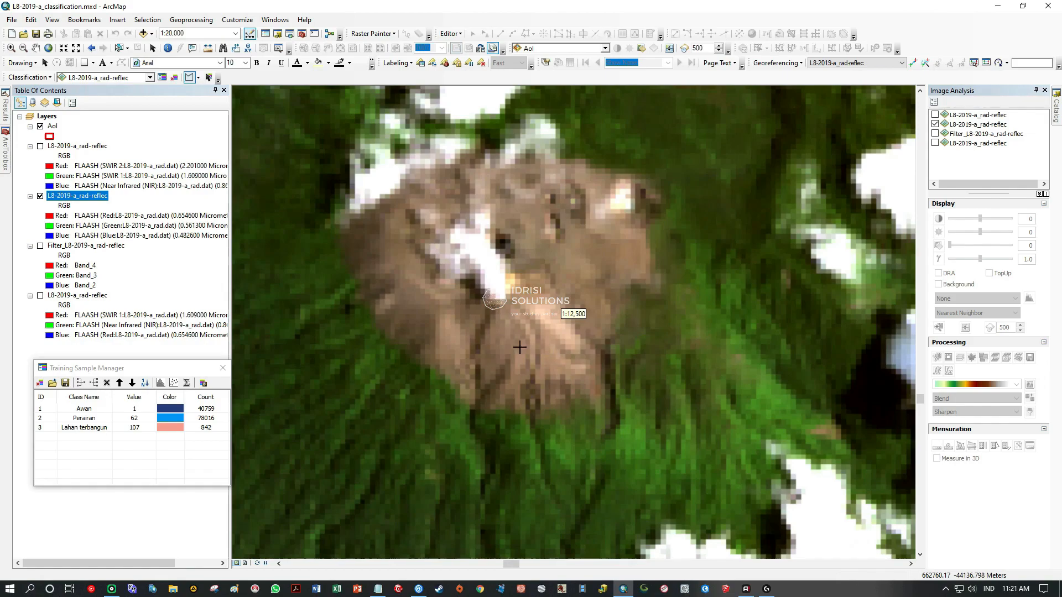
{"action": "left_click", "coordinate": [361, 255]}
{"action": "left_click", "coordinate": [371, 278]}
{"action": "left_click", "coordinate": [382, 300]}
{"action": "left_click", "coordinate": [398, 321]}
{"action": "left_click", "coordinate": [416, 328]}
{"action": "left_click", "coordinate": [422, 313]}
{"action": "left_click", "coordinate": [424, 292]}
{"action": "left_click", "coordinate": [406, 246]}
{"action": "double_click", "coordinate": [386, 234]}
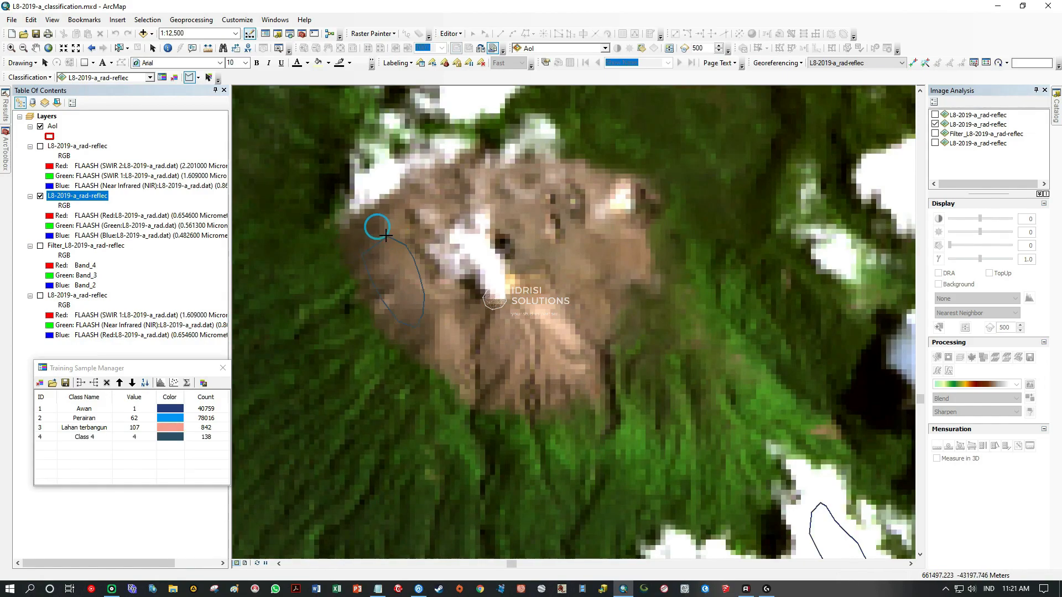
Outline two more bare-land training samples on the crater, one on its southern slope and one on its eastern side.
{"action": "left_click", "coordinate": [472, 314]}
{"action": "left_click", "coordinate": [534, 325]}
{"action": "left_click", "coordinate": [556, 339]}
{"action": "left_click", "coordinate": [555, 359]}
{"action": "left_click", "coordinate": [535, 379]}
{"action": "left_click", "coordinate": [514, 387]}
{"action": "double_click", "coordinate": [447, 356]}
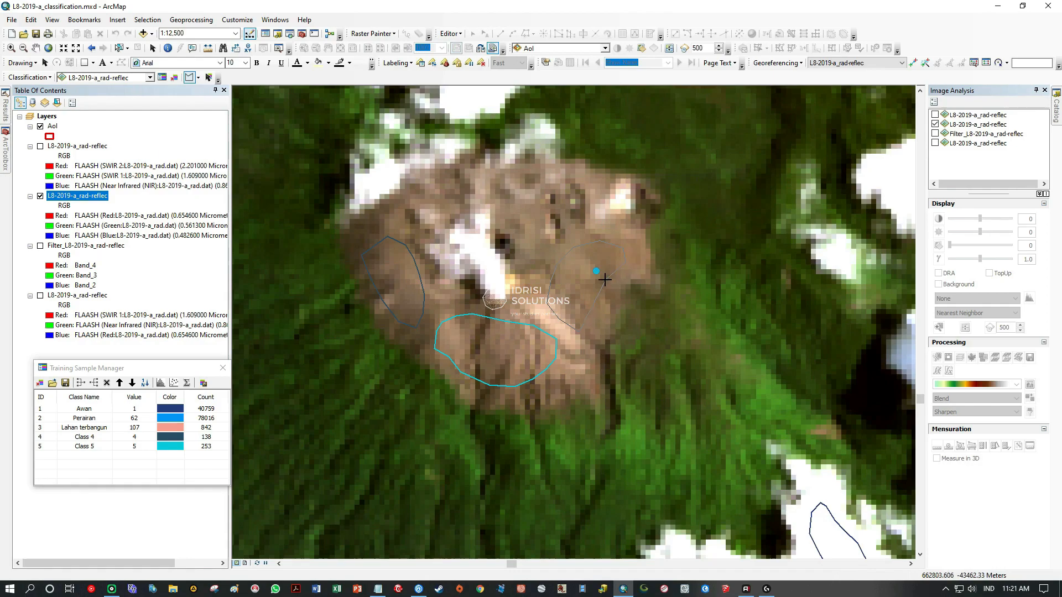
{"action": "left_click", "coordinate": [593, 303]}
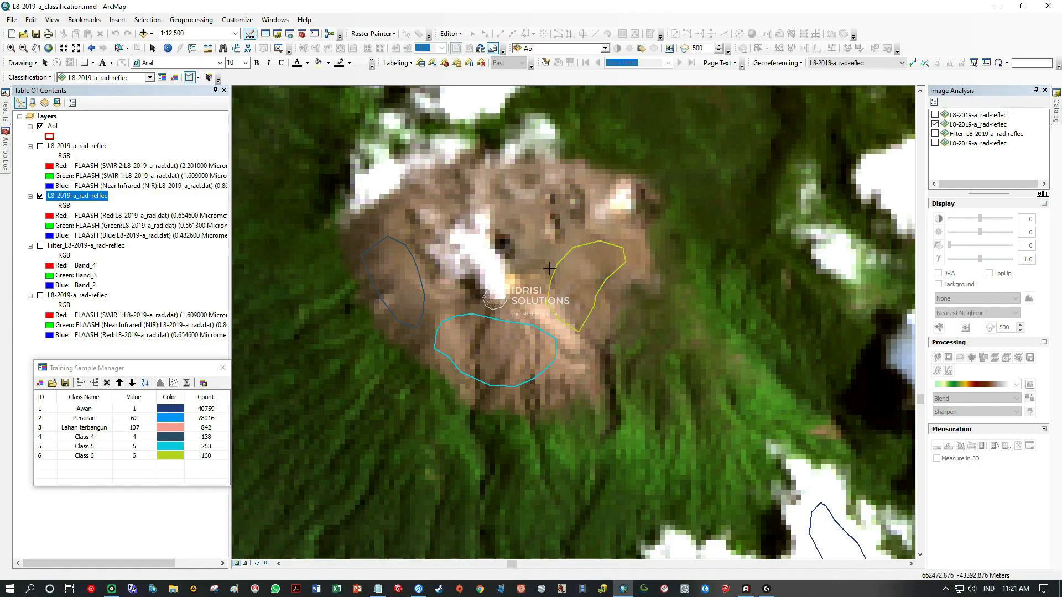
Outline a small bare-land training sample on the crater's northwestern edge, just above the first western sample.
{"action": "left_click", "coordinate": [383, 229]}
{"action": "left_click", "coordinate": [397, 221]}
{"action": "left_click", "coordinate": [397, 210]}
{"action": "left_click", "coordinate": [386, 208]}
{"action": "left_click", "coordinate": [374, 212]}
{"action": "left_click", "coordinate": [365, 223]}
{"action": "left_click", "coordinate": [363, 239]}
{"action": "double_click", "coordinate": [362, 238]}
Examine the natural-colour image from the volcano to the orange patches southwest of the lake's southern end for more bare land.
{"action": "scroll", "coordinate": [531, 282], "scroll_direction": "down", "scroll_amount": 7}
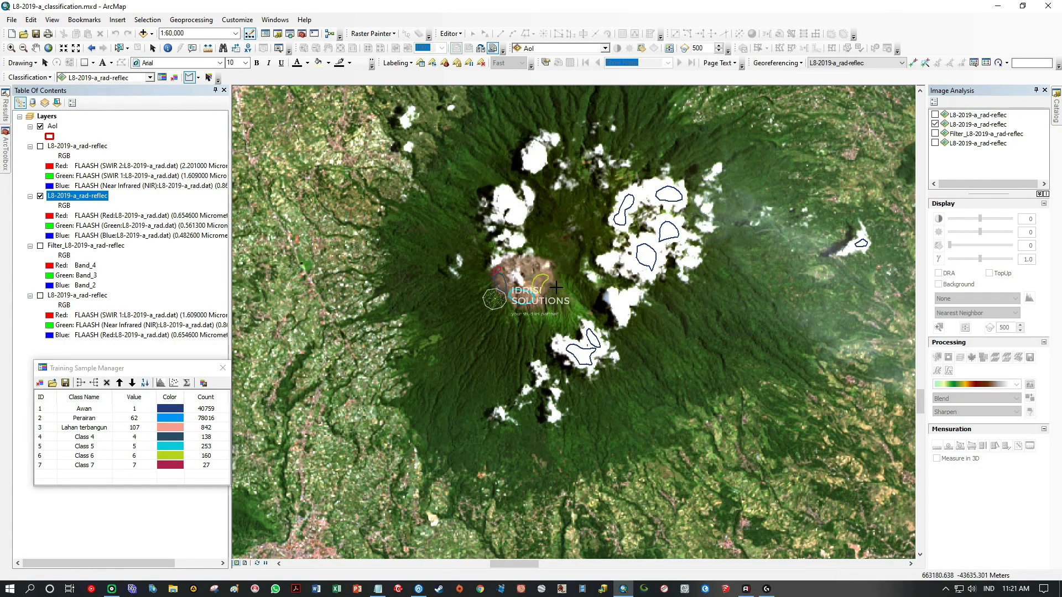
{"action": "scroll", "coordinate": [552, 285], "scroll_direction": "down", "scroll_amount": 1}
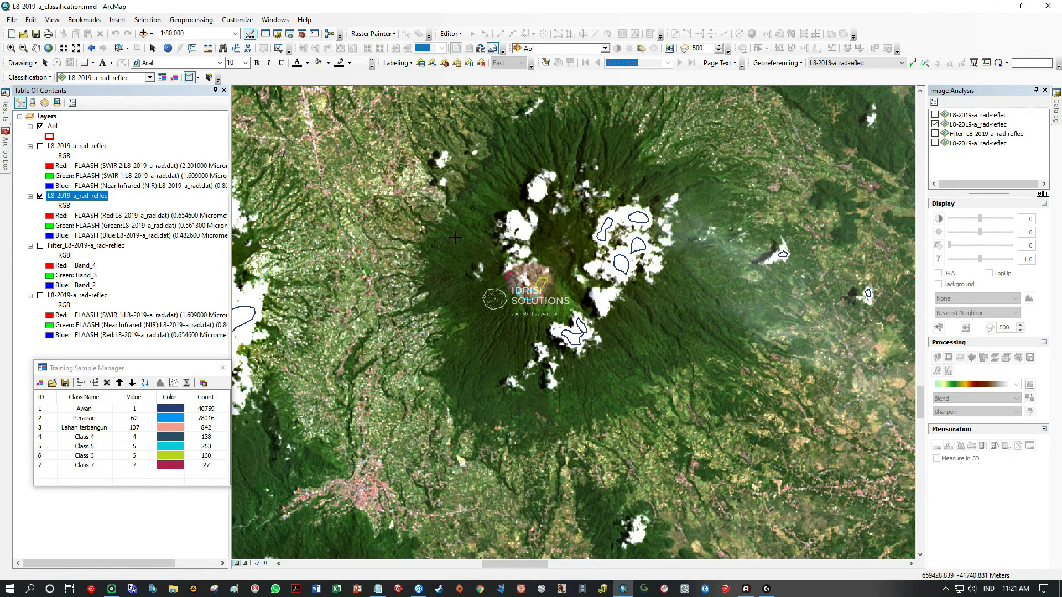
{"action": "left_click", "coordinate": [38, 49]}
{"action": "left_click_drag", "start_coordinate": [592, 391], "coordinate": [404, 197]}
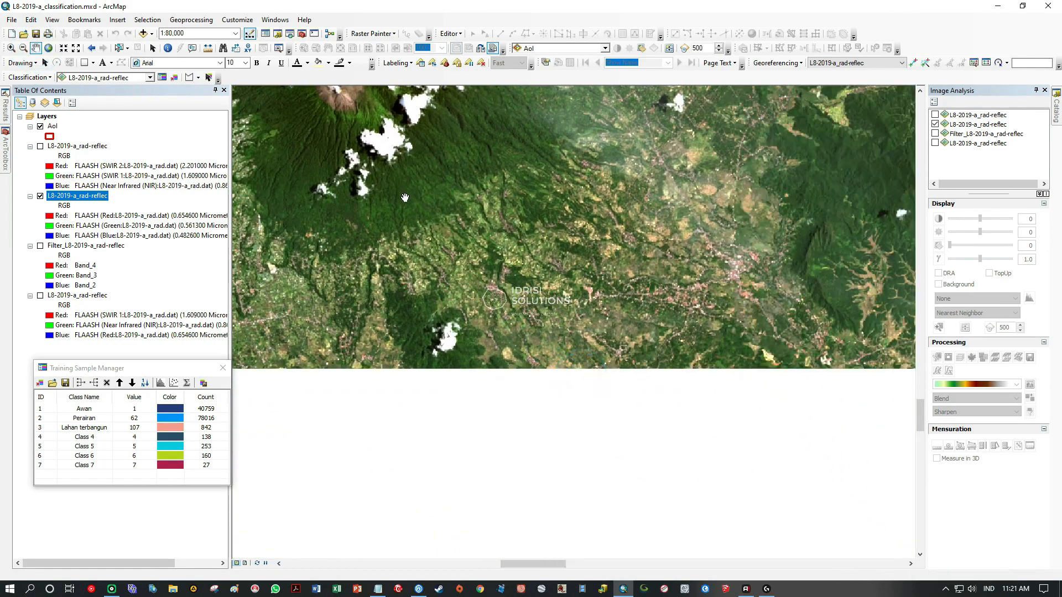
{"action": "left_click_drag", "start_coordinate": [653, 208], "coordinate": [499, 449]}
{"action": "left_click_drag", "start_coordinate": [642, 270], "coordinate": [600, 459]}
{"action": "left_click_drag", "start_coordinate": [458, 307], "coordinate": [586, 378]}
{"action": "left_click_drag", "start_coordinate": [451, 273], "coordinate": [757, 293]}
{"action": "left_click_drag", "start_coordinate": [521, 280], "coordinate": [745, 288]}
{"action": "left_click_drag", "start_coordinate": [597, 365], "coordinate": [437, 253]}
{"action": "left_click_drag", "start_coordinate": [511, 414], "coordinate": [629, 199]}
{"action": "left_click_drag", "start_coordinate": [569, 409], "coordinate": [564, 269]}
{"action": "left_click_drag", "start_coordinate": [671, 271], "coordinate": [445, 302]}
{"action": "left_click_drag", "start_coordinate": [705, 302], "coordinate": [430, 316]}
{"action": "left_click_drag", "start_coordinate": [724, 325], "coordinate": [504, 385]}
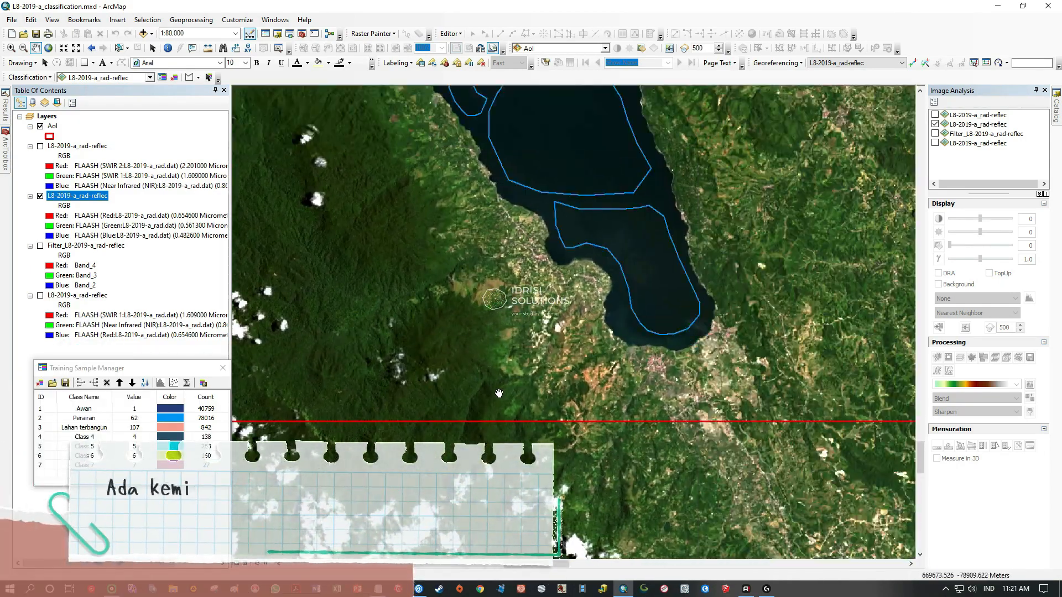
{"action": "scroll", "coordinate": [608, 384], "scroll_direction": "up", "scroll_amount": 2}
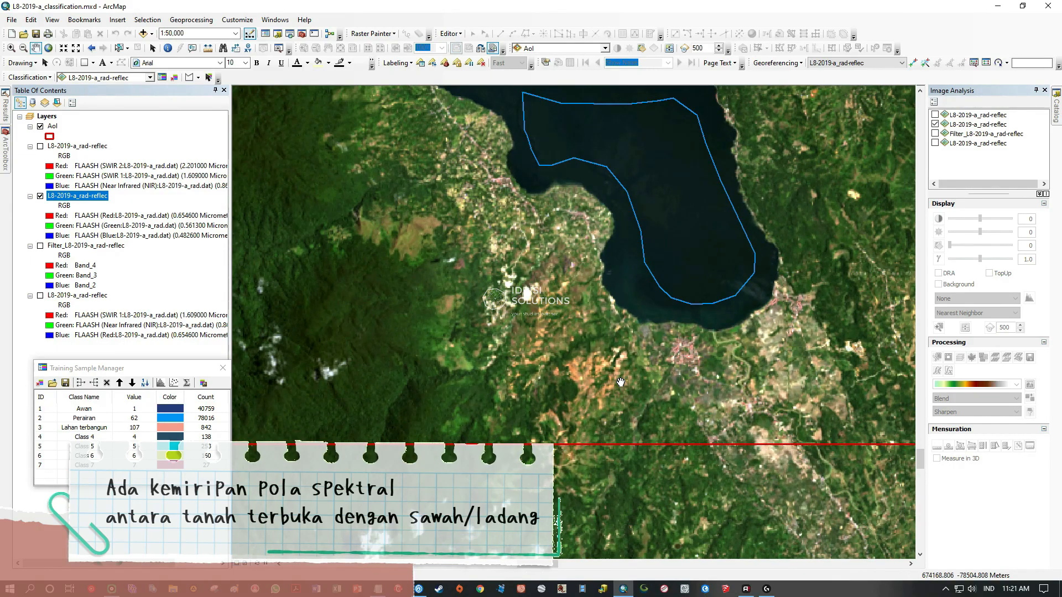
{"action": "scroll", "coordinate": [617, 384], "scroll_direction": "up", "scroll_amount": 3}
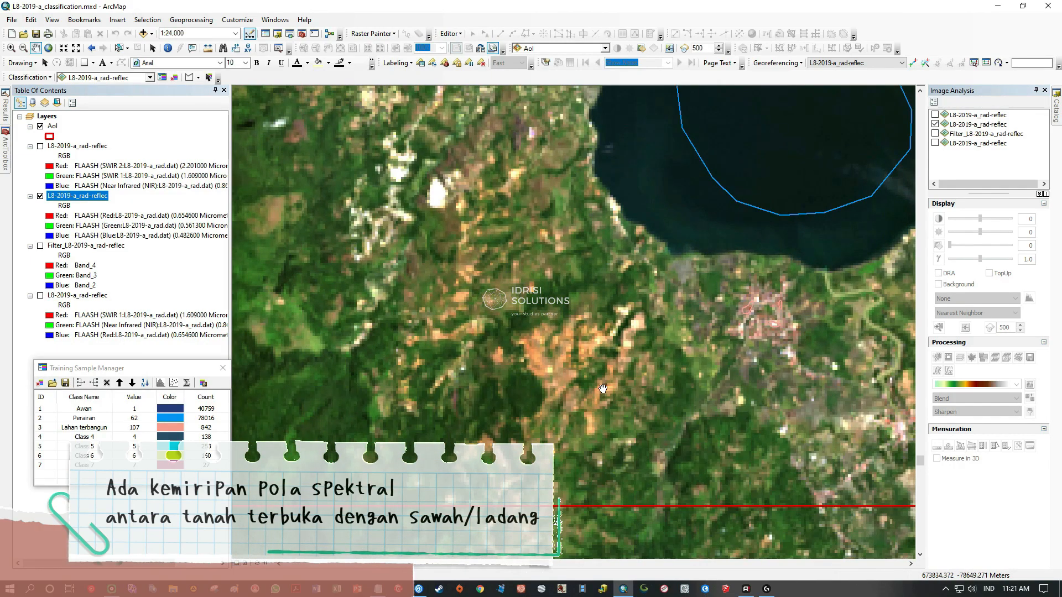
{"action": "scroll", "coordinate": [603, 389], "scroll_direction": "up", "scroll_amount": 2}
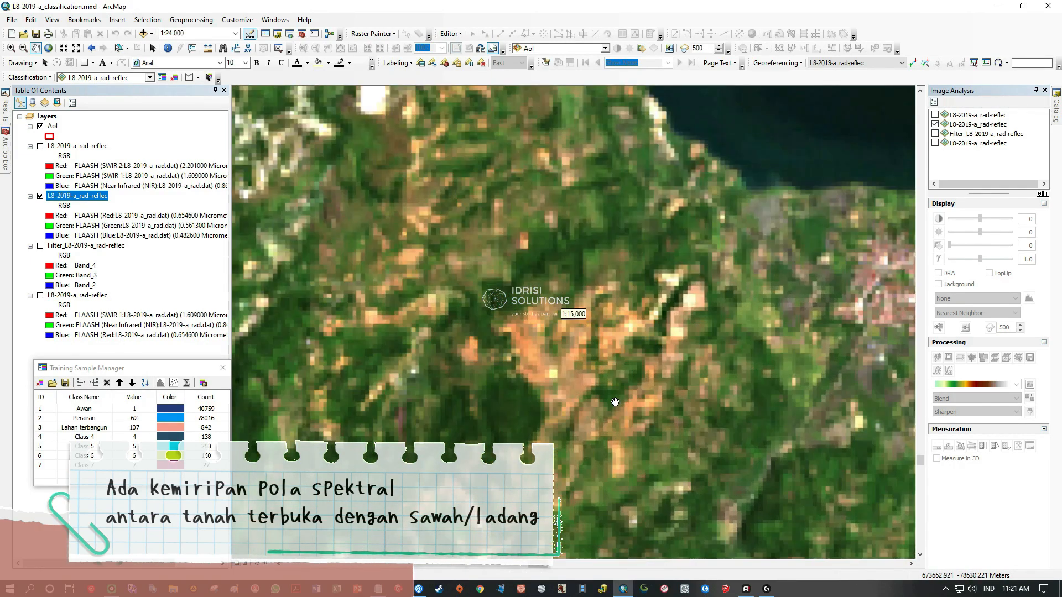
{"action": "left_click_drag", "start_coordinate": [592, 398], "coordinate": [553, 354]}
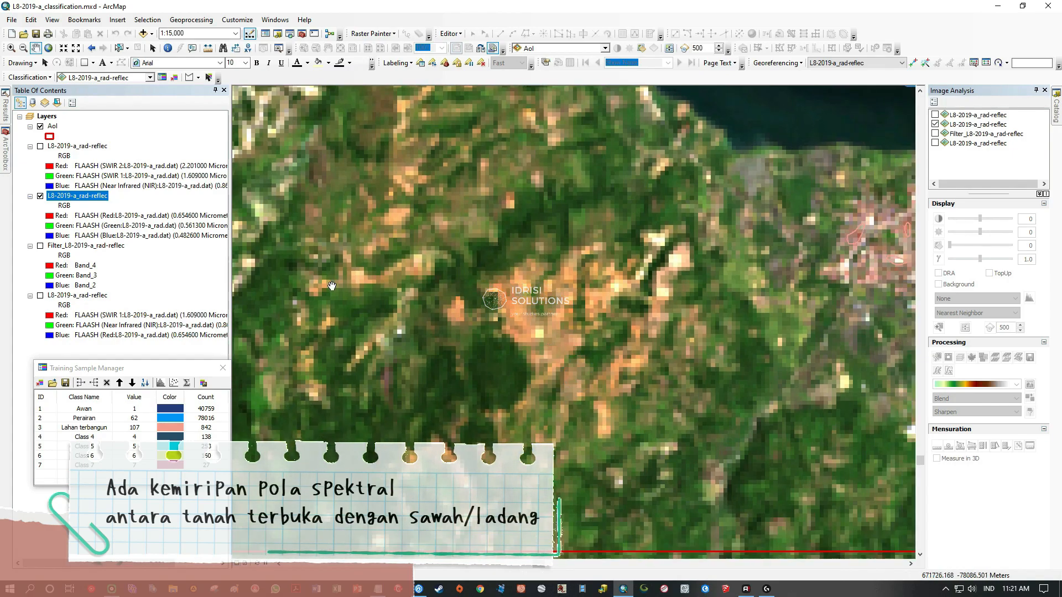
Replace the natural-colour composite with the SWIR 2, SWIR 1, NIR composite around the lake's southern end.
{"action": "left_click", "coordinate": [40, 146]}
{"action": "left_click", "coordinate": [40, 196]}
{"action": "left_click", "coordinate": [77, 146]}
{"action": "scroll", "coordinate": [463, 237], "scroll_direction": "up", "scroll_amount": 5}
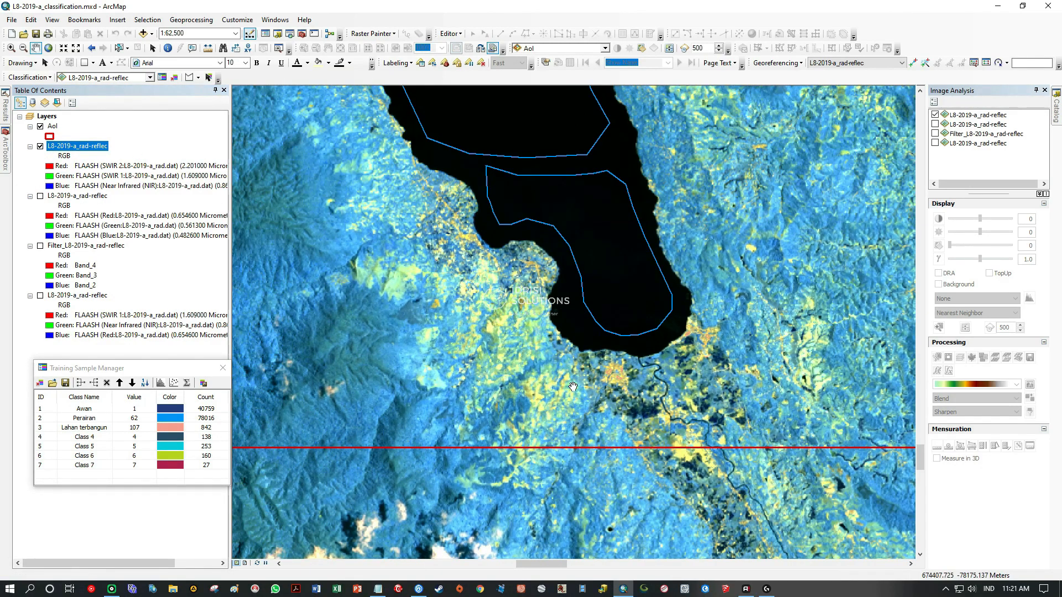
Examine the SWIR 2, SWIR 1, NIR composite east of the lake and north to the hills for bare-land candidates.
{"action": "left_click_drag", "start_coordinate": [589, 402], "coordinate": [449, 407]}
{"action": "left_click_drag", "start_coordinate": [636, 398], "coordinate": [461, 406]}
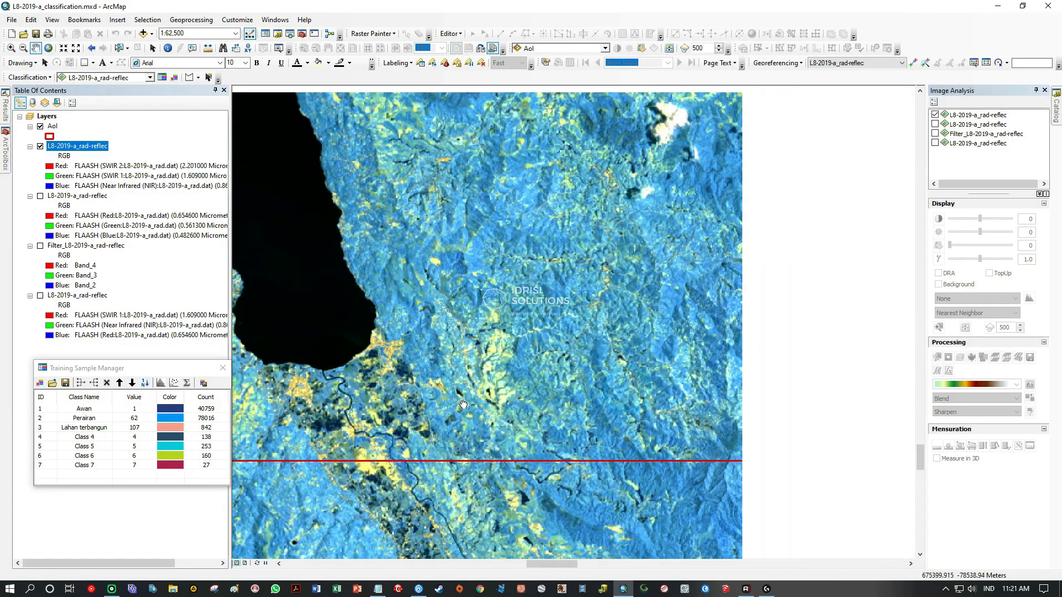
{"action": "left_click_drag", "start_coordinate": [506, 354], "coordinate": [609, 382]}
{"action": "left_click_drag", "start_coordinate": [405, 418], "coordinate": [511, 372]}
{"action": "left_click_drag", "start_coordinate": [603, 418], "coordinate": [473, 394]}
{"action": "left_click_drag", "start_coordinate": [607, 343], "coordinate": [592, 445]}
{"action": "left_click_drag", "start_coordinate": [570, 235], "coordinate": [558, 375]}
{"action": "left_click_drag", "start_coordinate": [554, 314], "coordinate": [594, 445]}
{"action": "left_click_drag", "start_coordinate": [539, 334], "coordinate": [592, 454]}
{"action": "left_click_drag", "start_coordinate": [521, 343], "coordinate": [383, 406]}
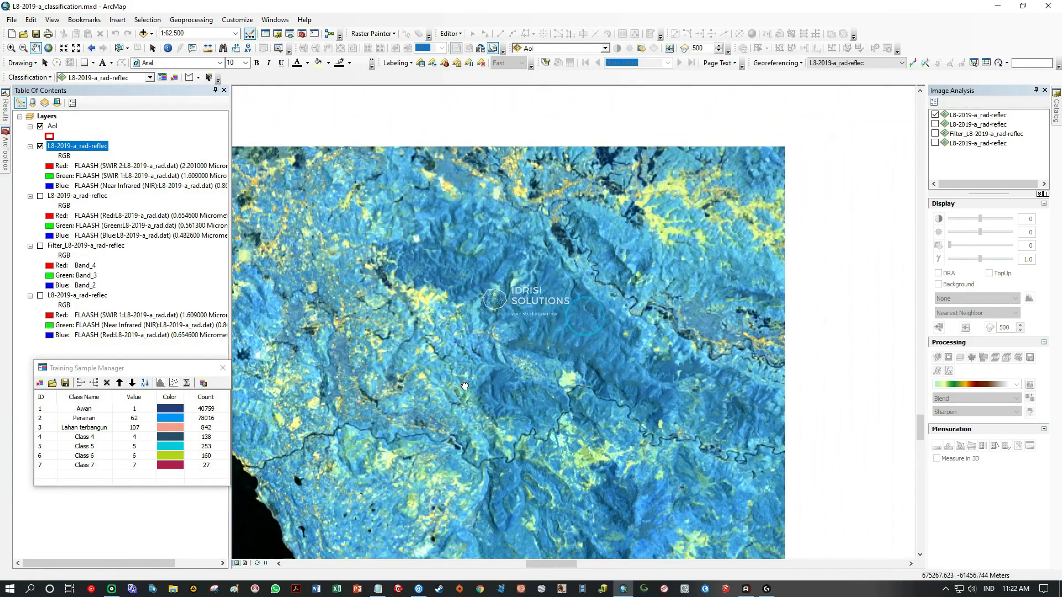
{"action": "scroll", "coordinate": [567, 404], "scroll_direction": "down", "scroll_amount": 3}
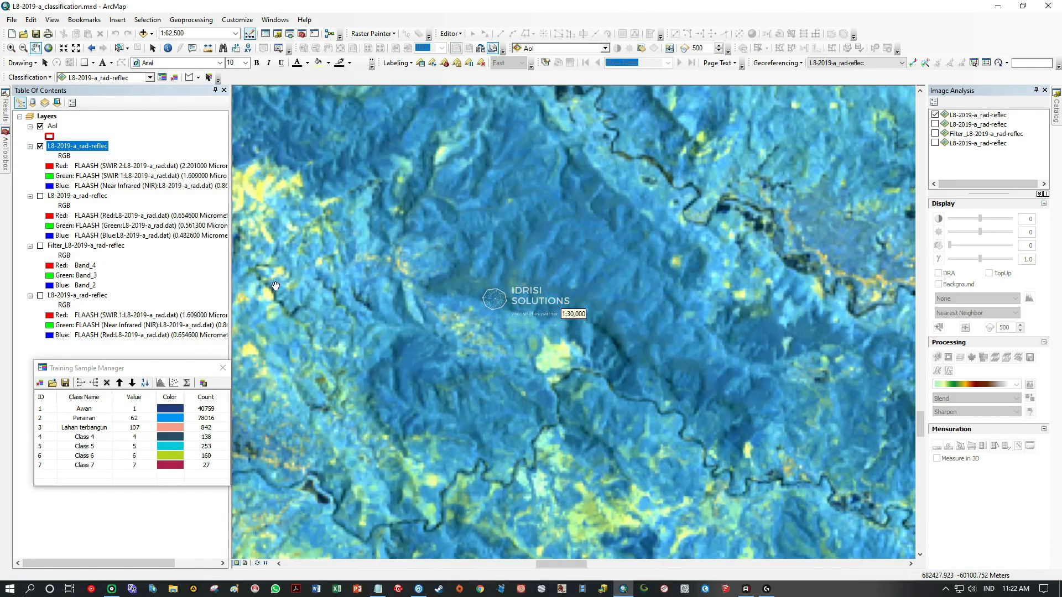
Replace the SWIR 2, SWIR 1, NIR composite with the natural-colour Red, Green, Blue composite over the forested hills.
{"action": "left_click", "coordinate": [40, 196]}
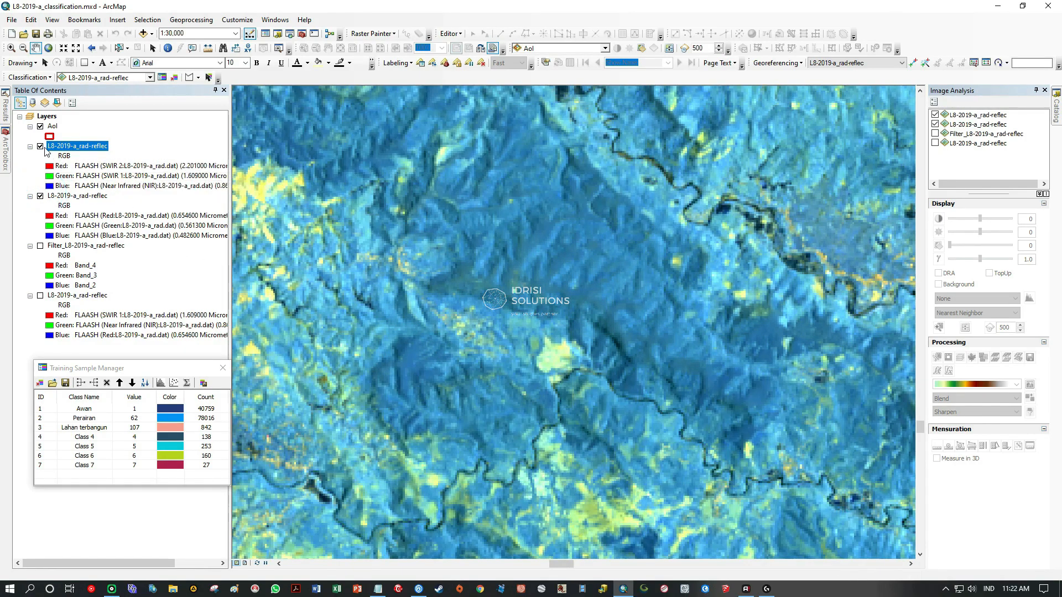
{"action": "left_click", "coordinate": [40, 147]}
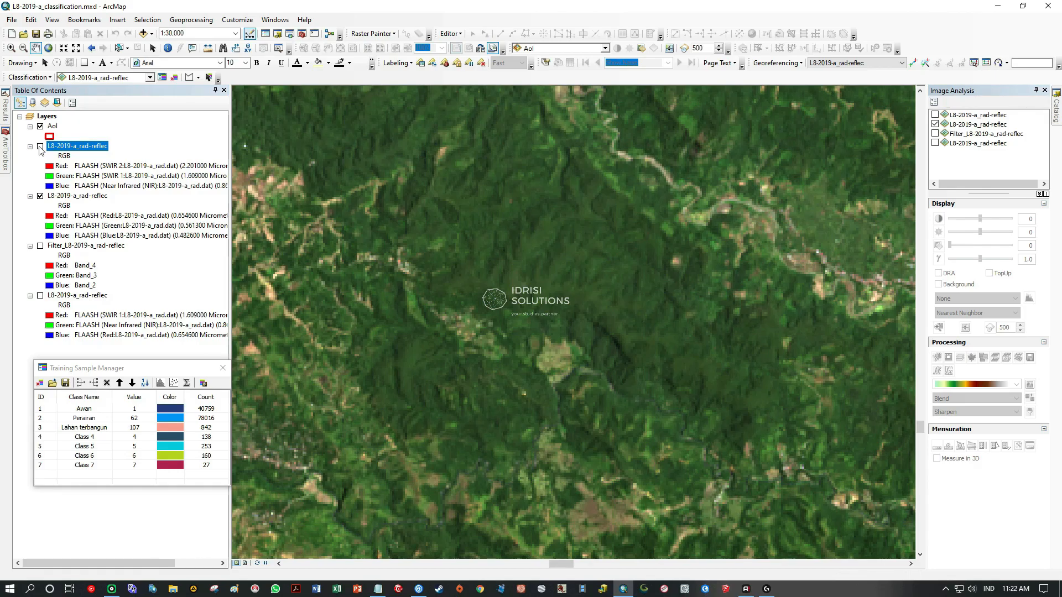
{"action": "left_click", "coordinate": [39, 146]}
{"action": "left_click", "coordinate": [40, 146]}
Examine the branching brown valleys and the bright yellow patch west of them, comparing the natural-colour and SWIR composites.
{"action": "left_click_drag", "start_coordinate": [569, 202], "coordinate": [422, 294]}
{"action": "left_click_drag", "start_coordinate": [486, 258], "coordinate": [429, 388]}
{"action": "left_click_drag", "start_coordinate": [514, 291], "coordinate": [489, 418]}
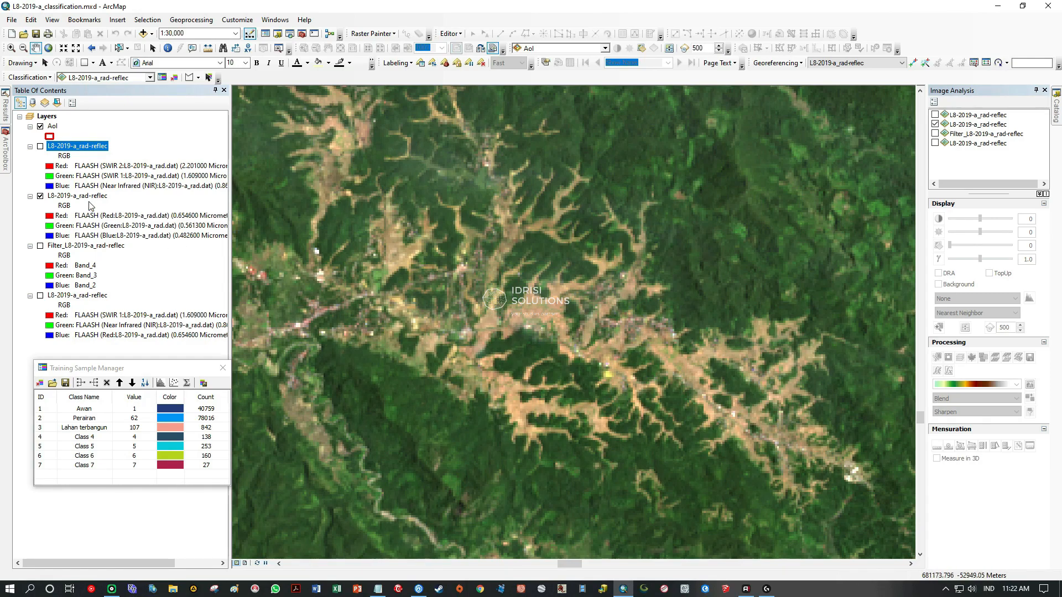
{"action": "left_click", "coordinate": [40, 147]}
{"action": "left_click", "coordinate": [40, 147]}
{"action": "left_click_drag", "start_coordinate": [364, 312], "coordinate": [636, 372]}
{"action": "left_click_drag", "start_coordinate": [402, 326], "coordinate": [639, 383]}
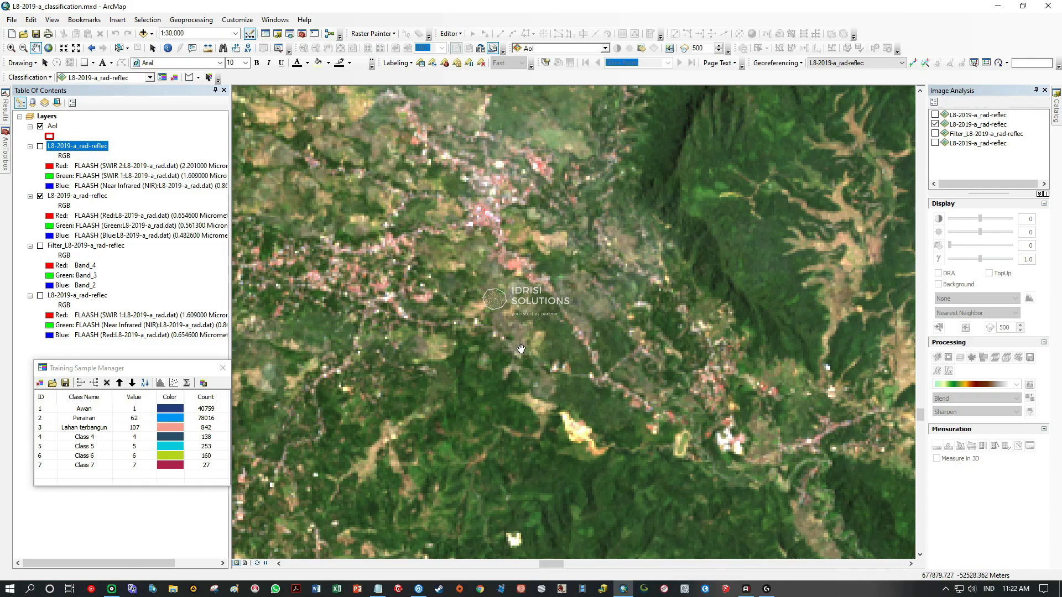
{"action": "scroll", "coordinate": [514, 344], "scroll_direction": "up", "scroll_amount": 1}
{"action": "scroll", "coordinate": [551, 317], "scroll_direction": "up", "scroll_amount": 1}
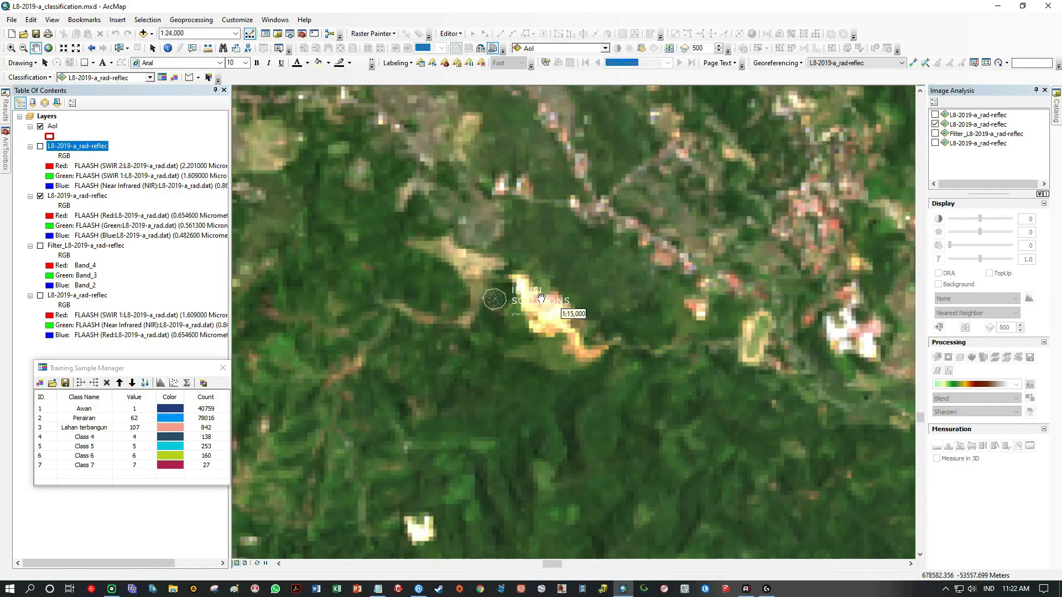
{"action": "left_click", "coordinate": [41, 146]}
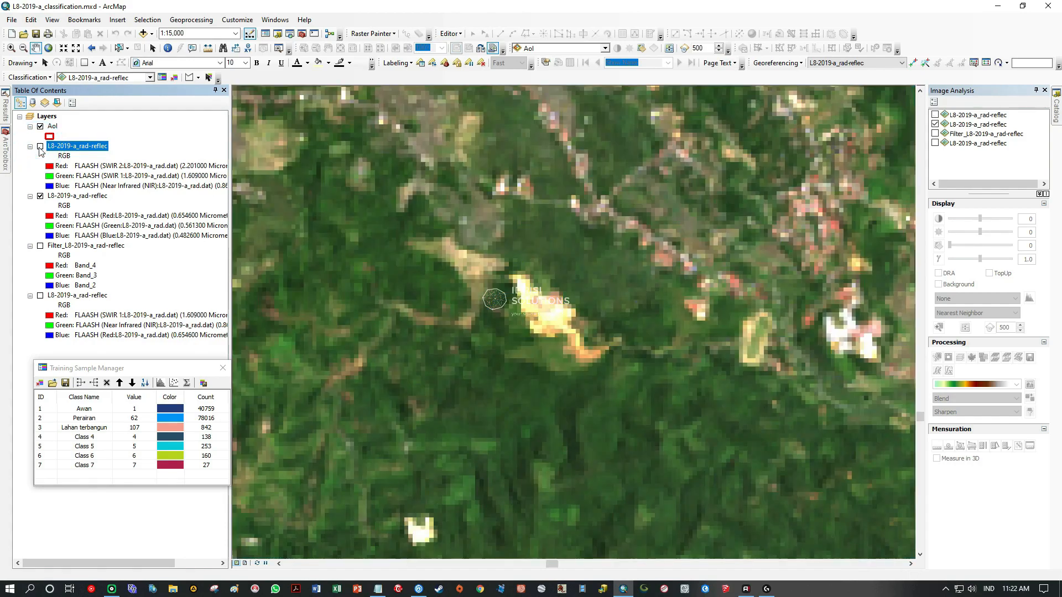
Examine the wider surroundings of the bright yellow patch, including the town, volcano and lake around it.
{"action": "scroll", "coordinate": [490, 304], "scroll_direction": "down", "scroll_amount": 3}
{"action": "scroll", "coordinate": [508, 326], "scroll_direction": "down", "scroll_amount": 2}
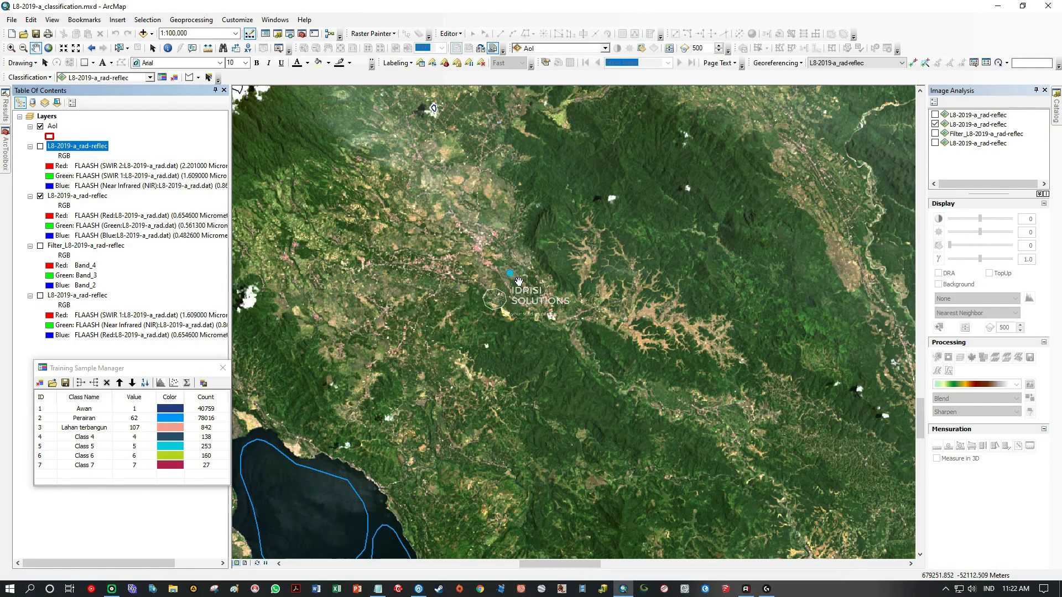
{"action": "scroll", "coordinate": [520, 285], "scroll_direction": "down", "scroll_amount": 3}
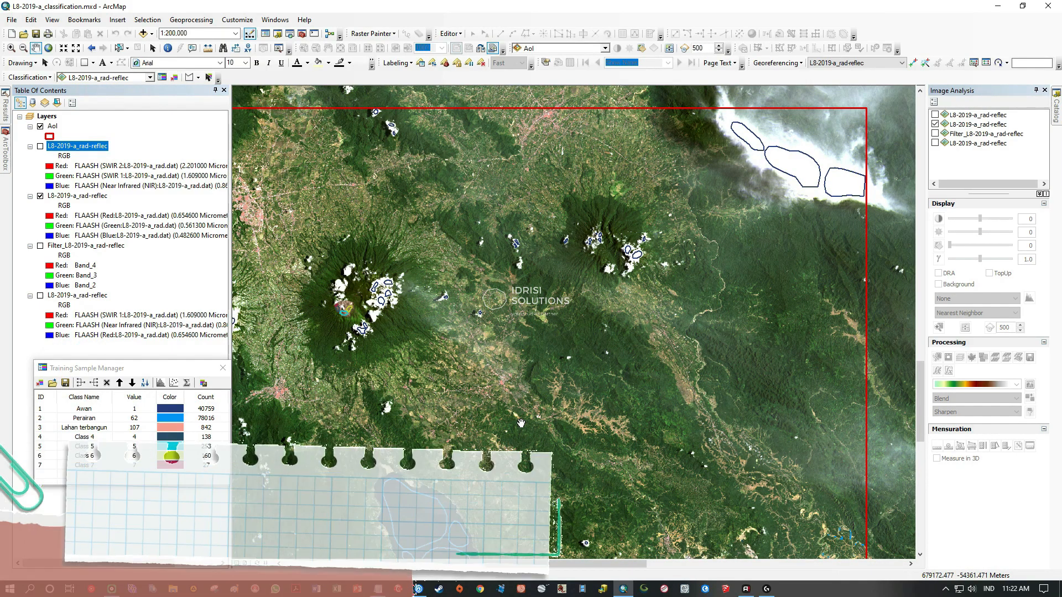
{"action": "scroll", "coordinate": [517, 422], "scroll_direction": "up", "scroll_amount": 2}
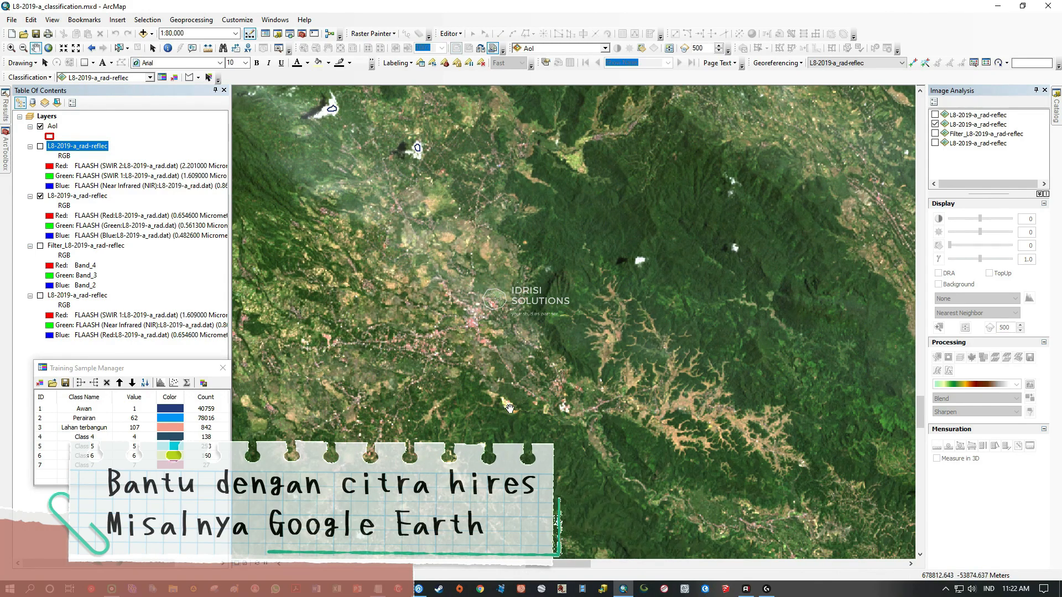
{"action": "left_click_drag", "start_coordinate": [517, 419], "coordinate": [642, 382]}
{"action": "left_click_drag", "start_coordinate": [581, 328], "coordinate": [590, 354]}
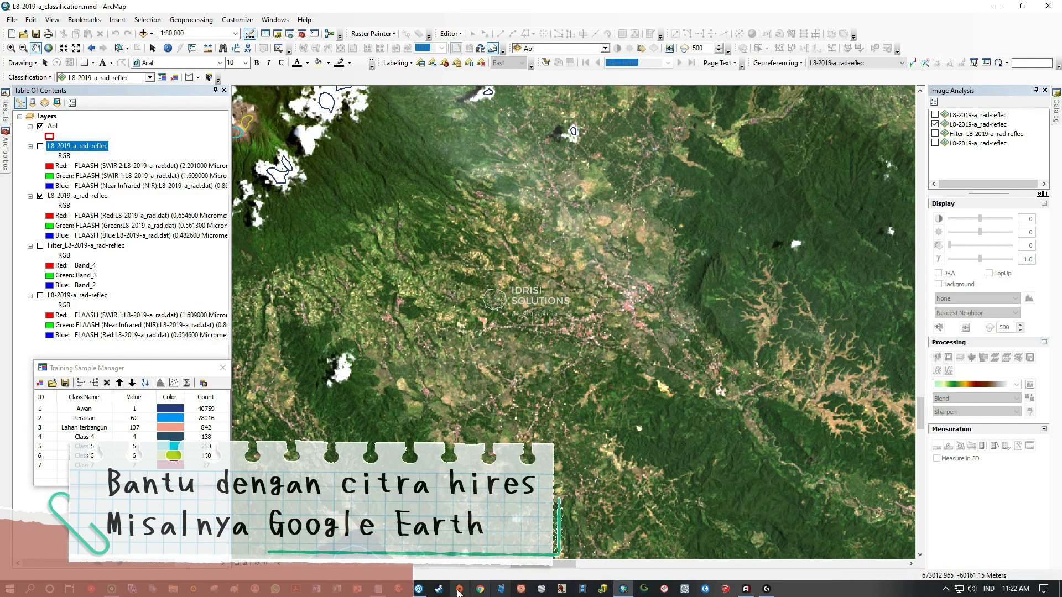
Switch to Google Earth Pro and examine the cleared housing site and its surroundings southeast of Batusangkar.
{"action": "left_click", "coordinate": [542, 589]}
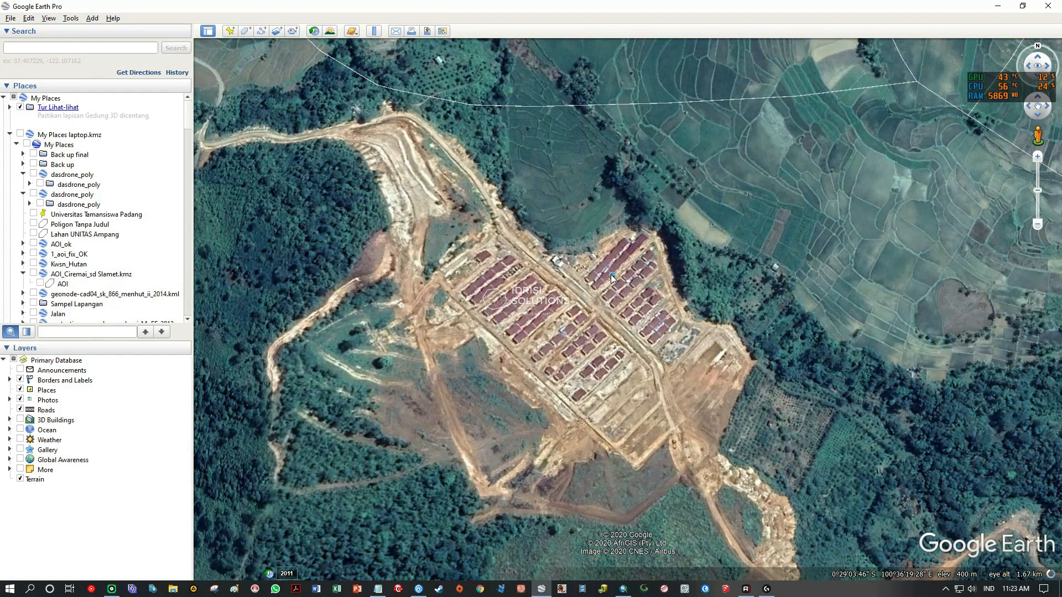
{"action": "left_click", "coordinate": [610, 274]}
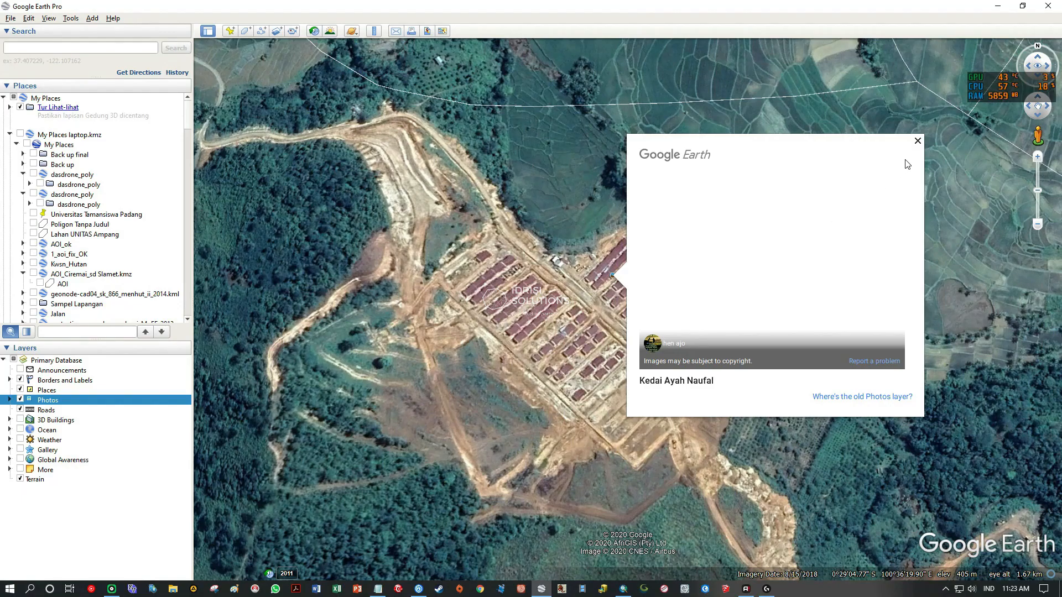
{"action": "left_click", "coordinate": [918, 143]}
{"action": "scroll", "coordinate": [699, 349], "scroll_direction": "down", "scroll_amount": 5}
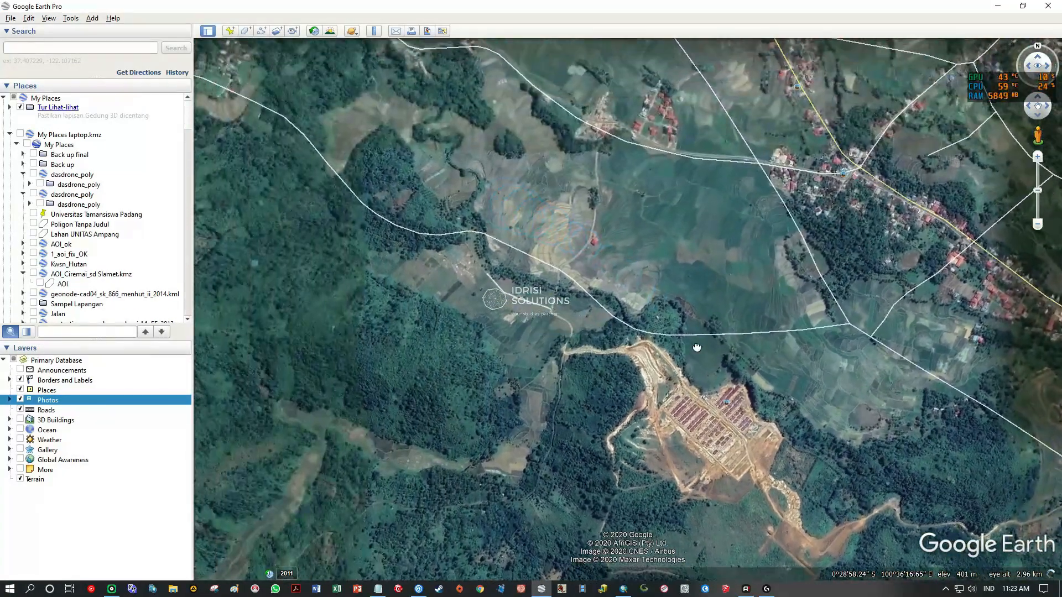
{"action": "scroll", "coordinate": [699, 350], "scroll_direction": "down", "scroll_amount": 5}
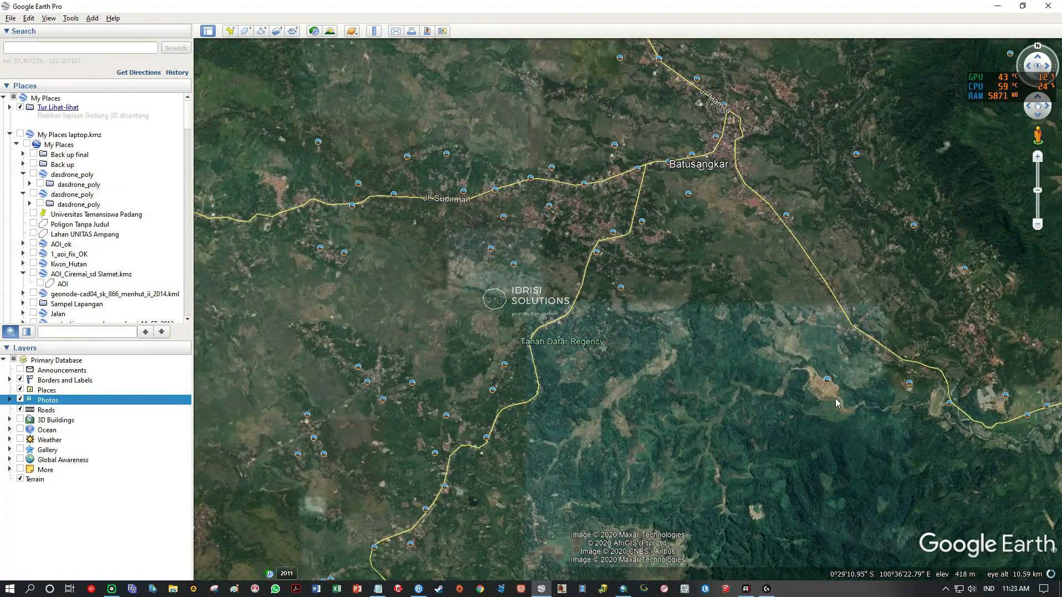
{"action": "left_click_drag", "start_coordinate": [835, 398], "coordinate": [747, 362]}
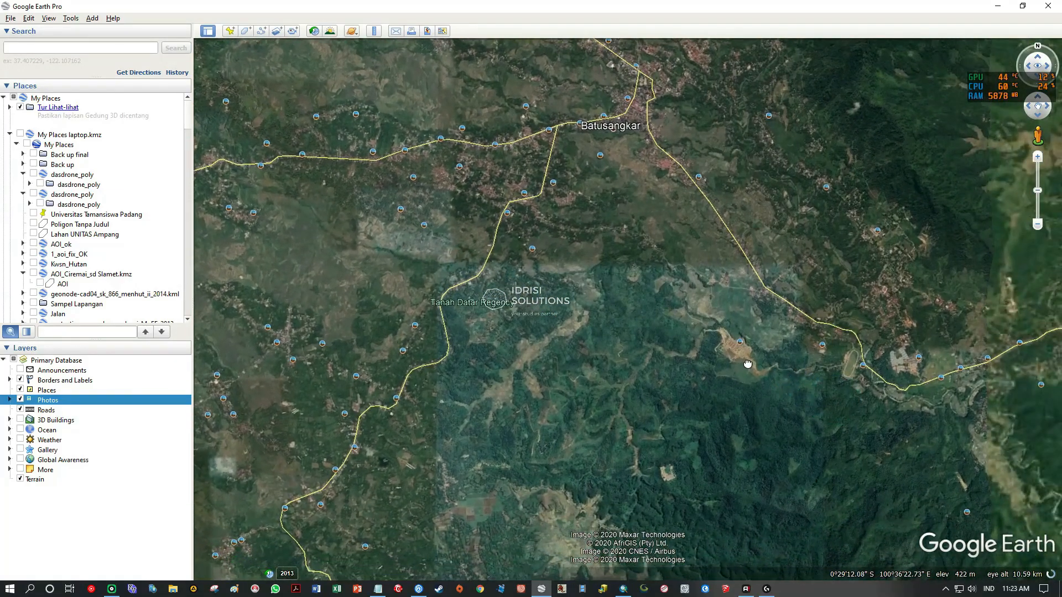
Inspect the housing rows and cleared ground of the site in close-up on the high-resolution imagery.
{"action": "scroll", "coordinate": [748, 362], "scroll_direction": "up", "scroll_amount": 5}
{"action": "scroll", "coordinate": [721, 347], "scroll_direction": "up", "scroll_amount": 5}
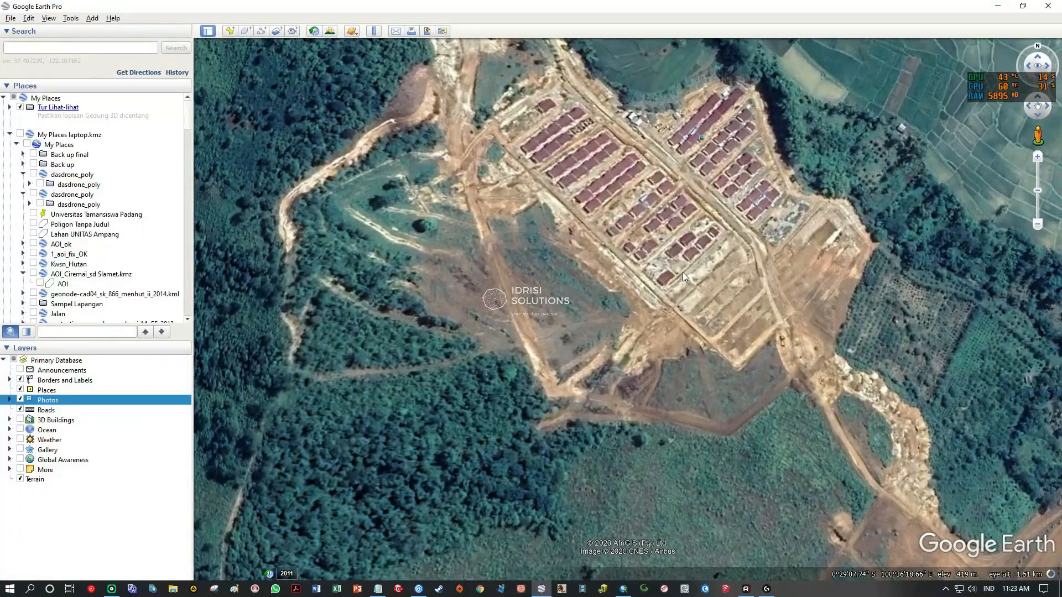
{"action": "left_click_drag", "start_coordinate": [683, 272], "coordinate": [667, 320]}
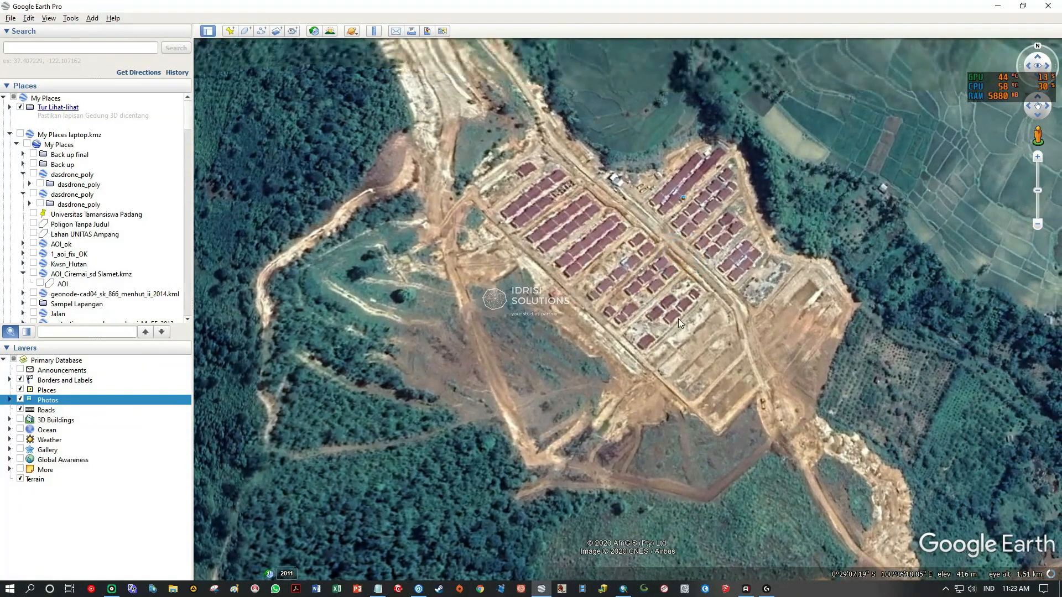
{"action": "scroll", "coordinate": [666, 320], "scroll_direction": "up", "scroll_amount": 2}
{"action": "left_click_drag", "start_coordinate": [768, 300], "coordinate": [739, 320]}
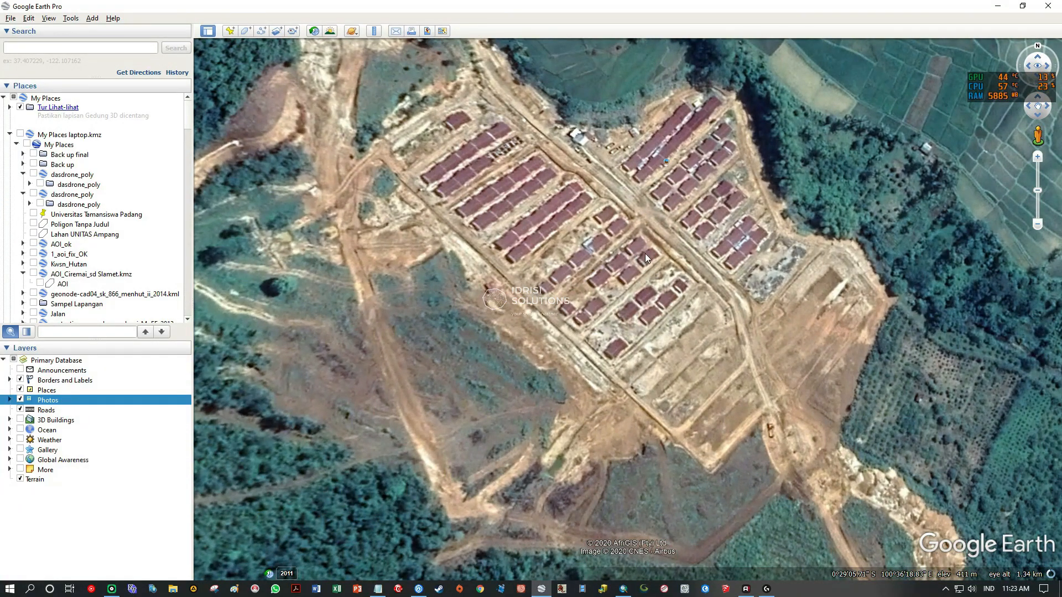
{"action": "scroll", "coordinate": [645, 253], "scroll_direction": "down", "scroll_amount": 2}
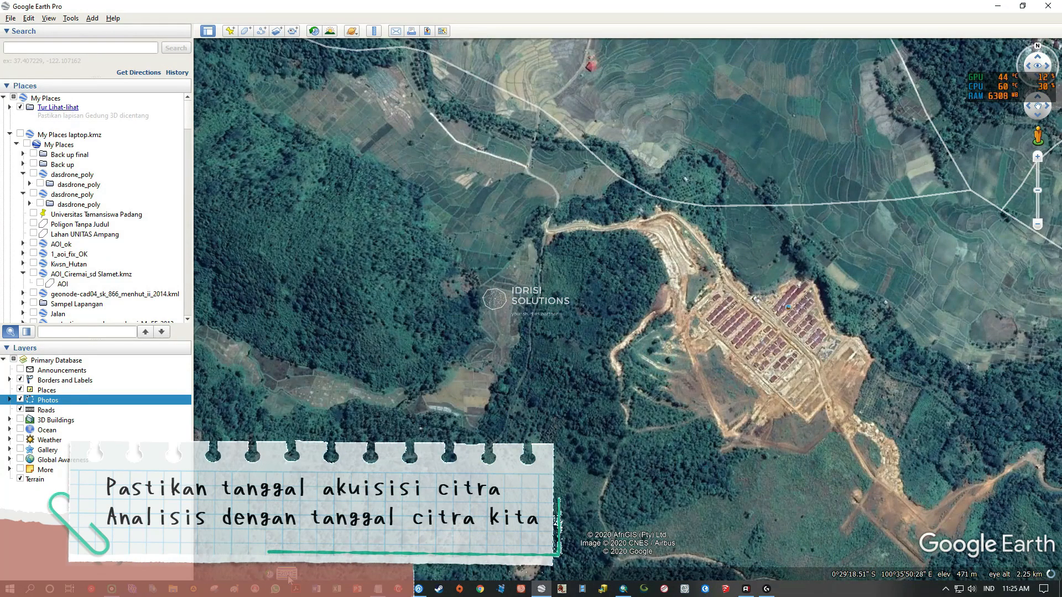
Show the historical imagery and inspect the housing site on the image dated 12/23/2015.
{"action": "left_click", "coordinate": [288, 576]}
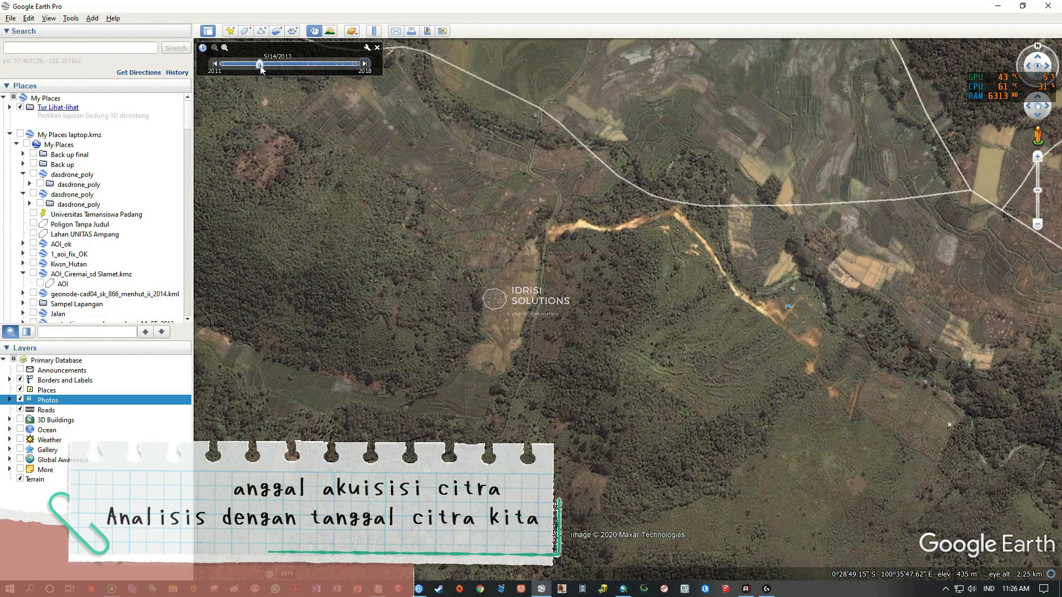
{"action": "left_click_drag", "start_coordinate": [260, 65], "coordinate": [305, 64]}
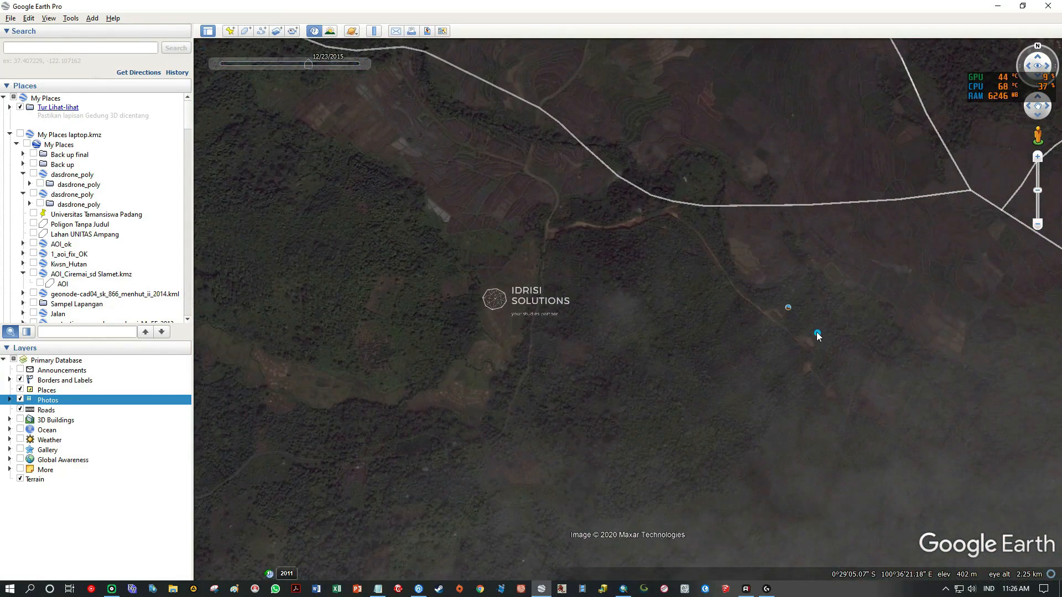
{"action": "left_click_drag", "start_coordinate": [817, 333], "coordinate": [719, 313]}
{"action": "scroll", "coordinate": [692, 324], "scroll_direction": "up", "scroll_amount": 2}
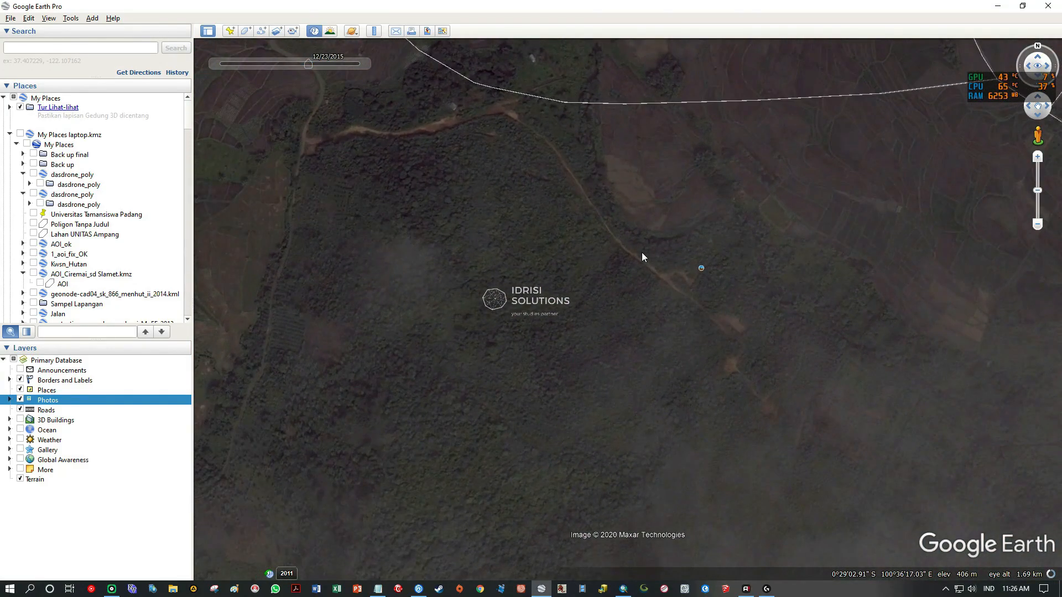
Compare the site on the 7/12/2017, 11/14/2017, 6/3/2018 and 8/15/2018 images, and close the historical imagery.
{"action": "mouse_move", "coordinate": [318, 67]}
{"action": "left_click_drag", "start_coordinate": [308, 65], "coordinate": [314, 64]}
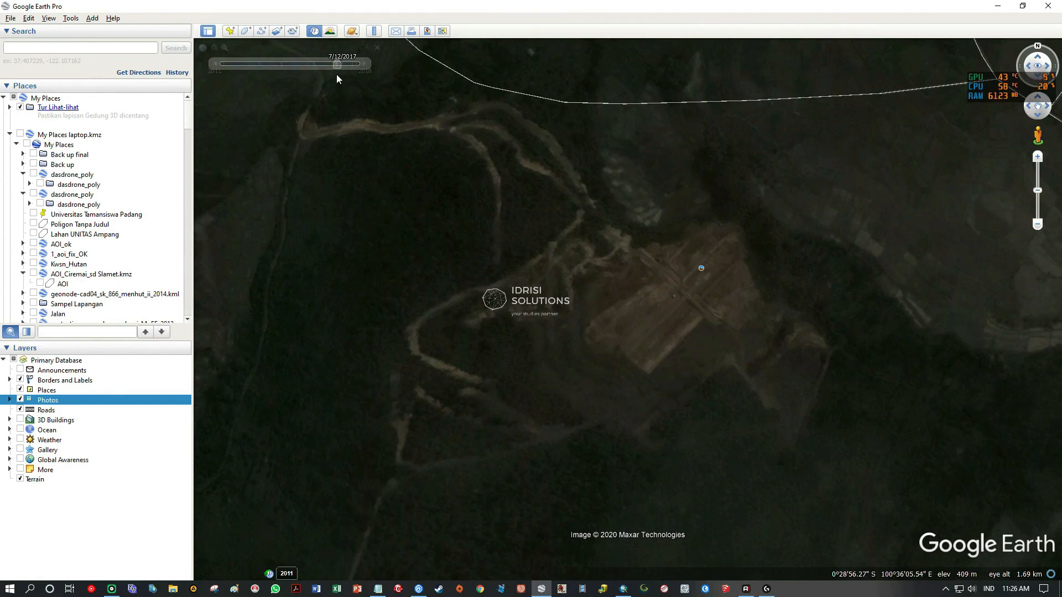
{"action": "left_click_drag", "start_coordinate": [337, 65], "coordinate": [343, 67]}
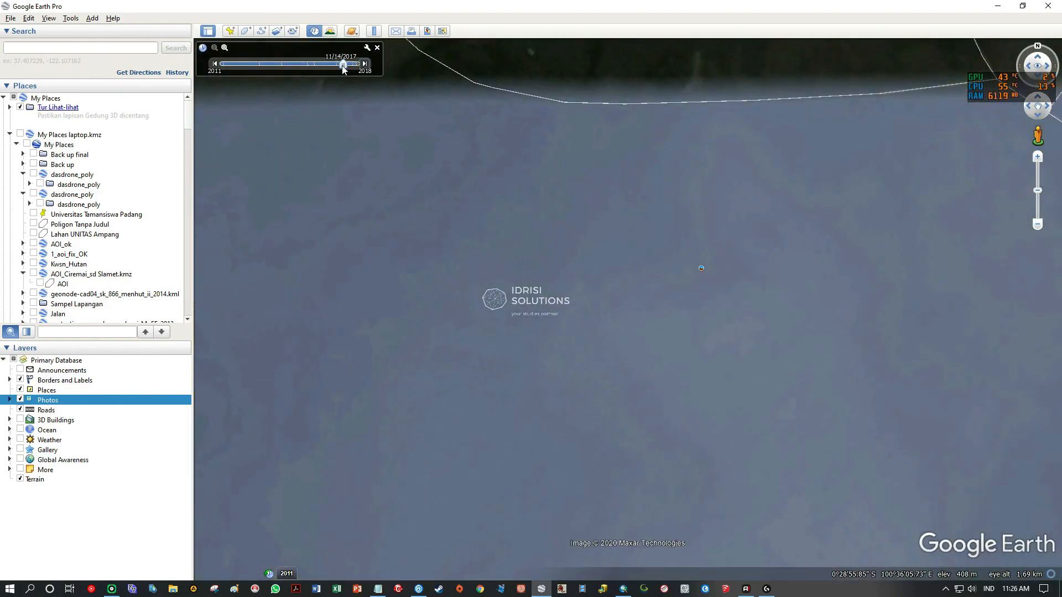
{"action": "left_click_drag", "start_coordinate": [350, 69], "coordinate": [354, 68]}
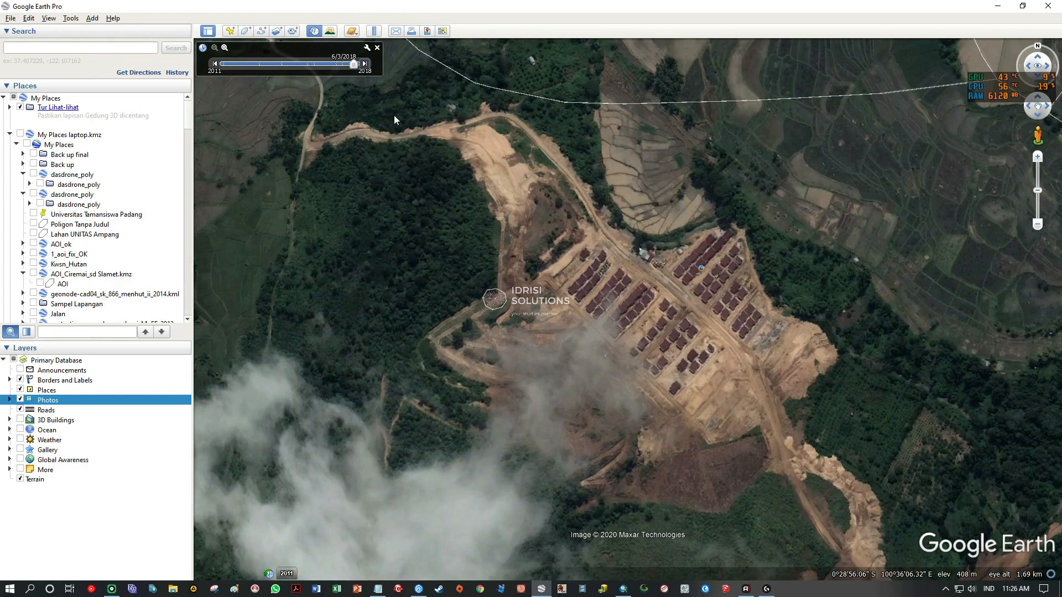
{"action": "left_click_drag", "start_coordinate": [354, 66], "coordinate": [357, 65]}
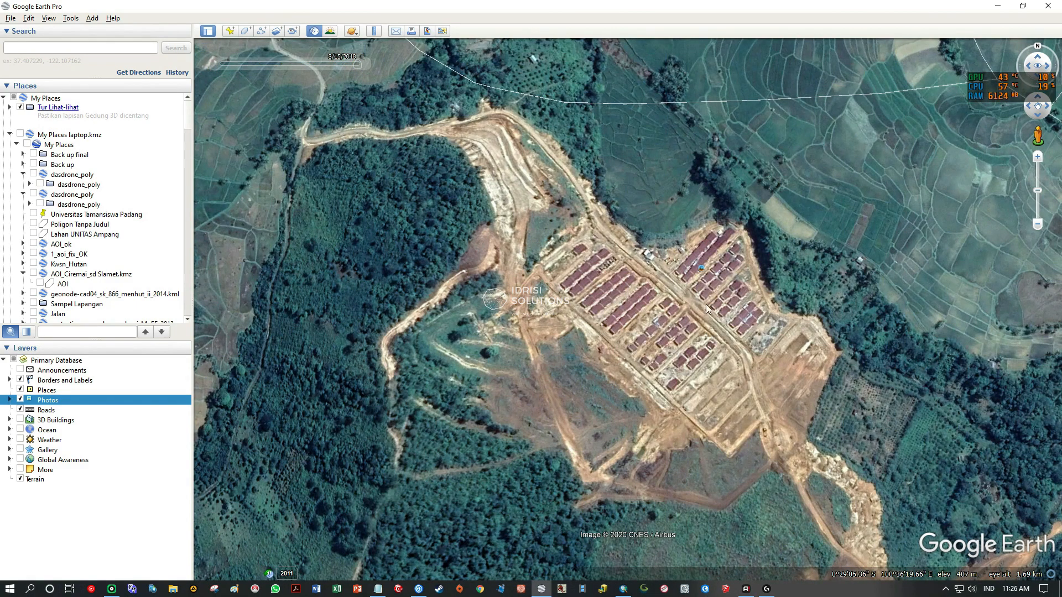
{"action": "left_click", "coordinate": [377, 47]}
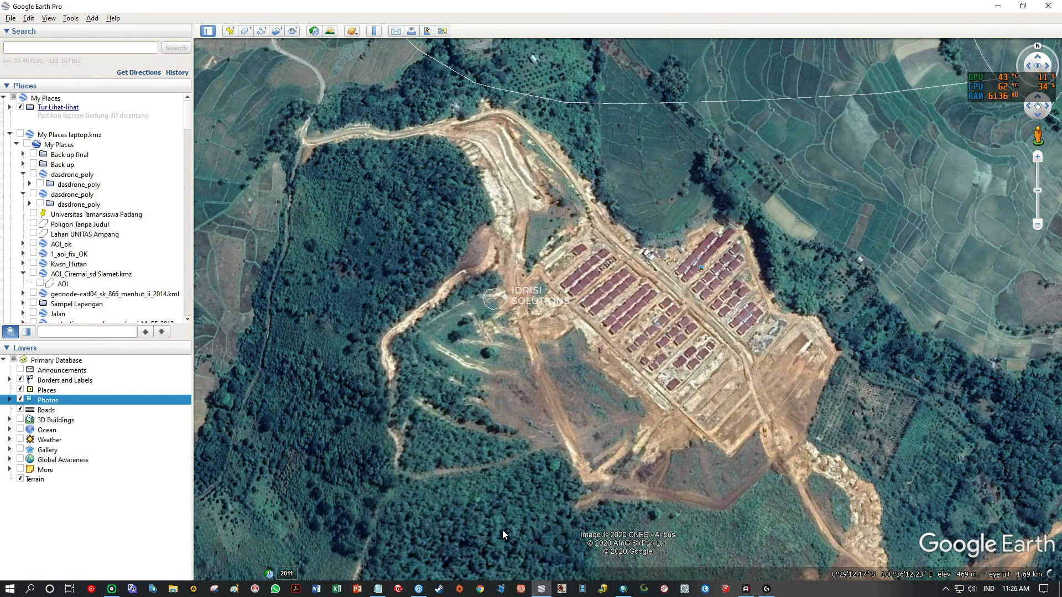
Switch back to ArcMap and examine the bright yellow patch matching the housing site on the natural-colour image.
{"action": "left_click", "coordinate": [623, 588]}
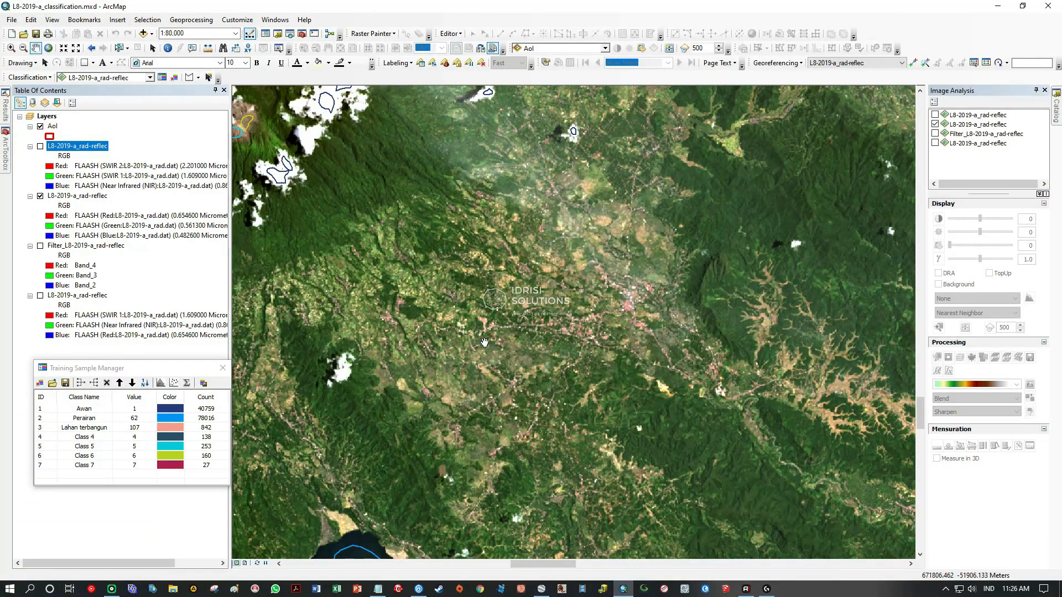
{"action": "scroll", "coordinate": [664, 385], "scroll_direction": "up", "scroll_amount": 3}
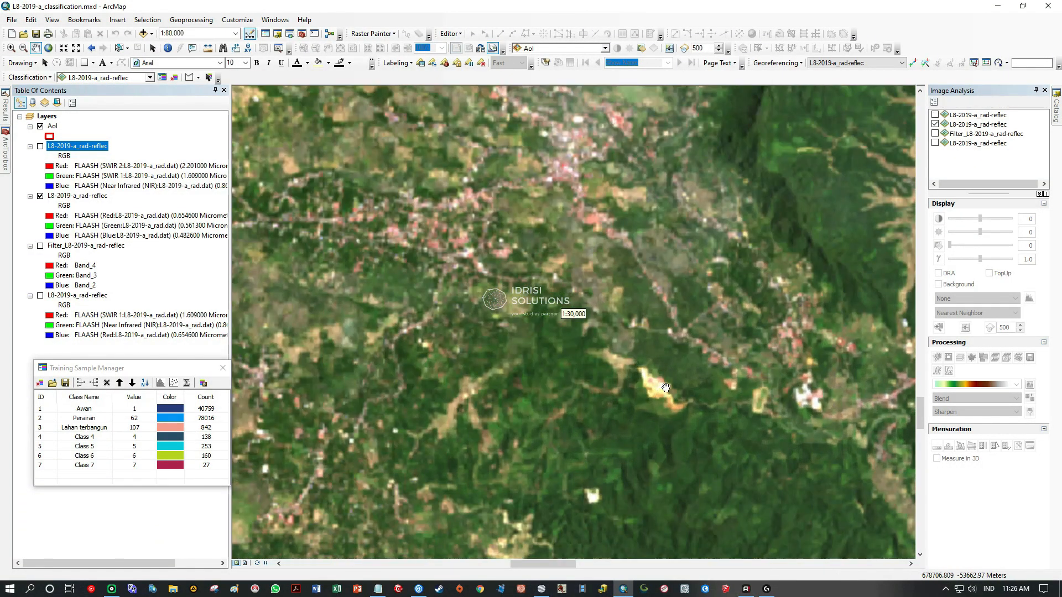
{"action": "scroll", "coordinate": [674, 406], "scroll_direction": "up", "scroll_amount": 3}
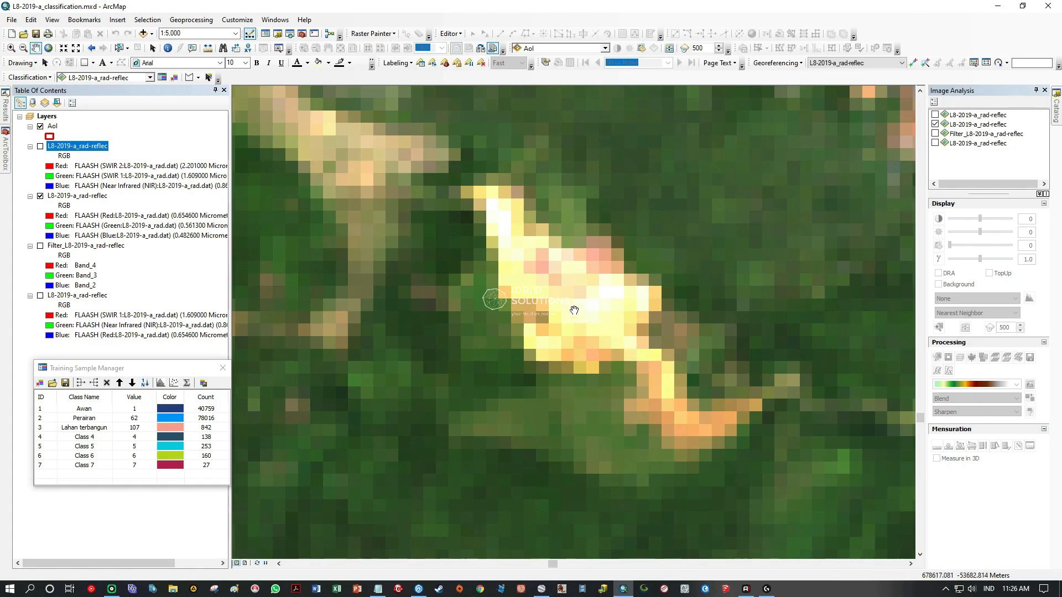
{"action": "scroll", "coordinate": [576, 310], "scroll_direction": "down", "scroll_amount": 6}
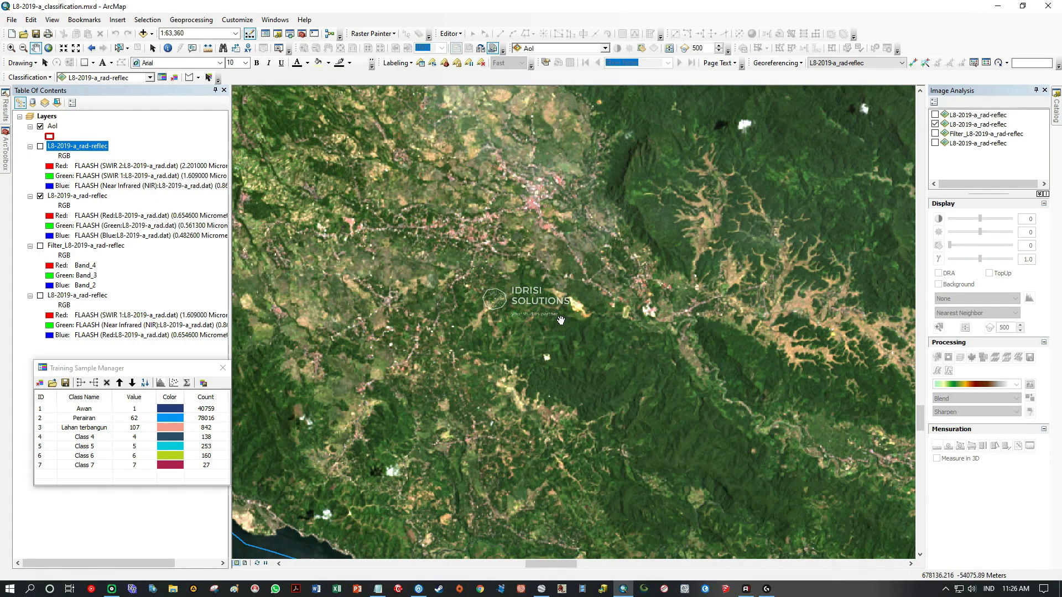
{"action": "scroll", "coordinate": [545, 301], "scroll_direction": "up", "scroll_amount": 3}
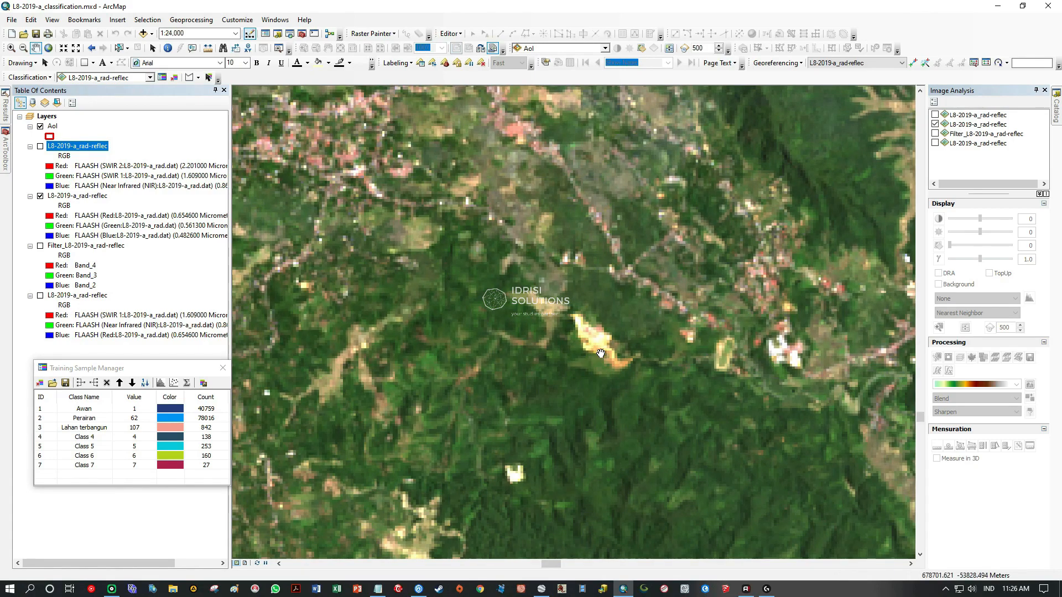
Look over the natural-colour image southwest of the bright yellow housing patch for another bare-ground candidate.
{"action": "scroll", "coordinate": [528, 331], "scroll_direction": "down", "scroll_amount": 3}
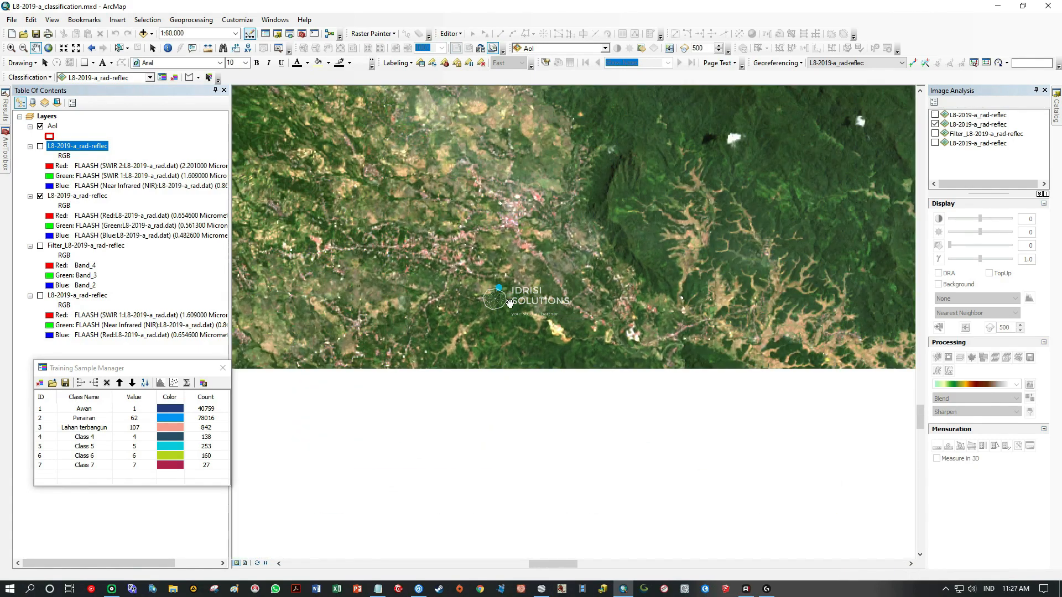
{"action": "left_click_drag", "start_coordinate": [533, 299], "coordinate": [585, 398]}
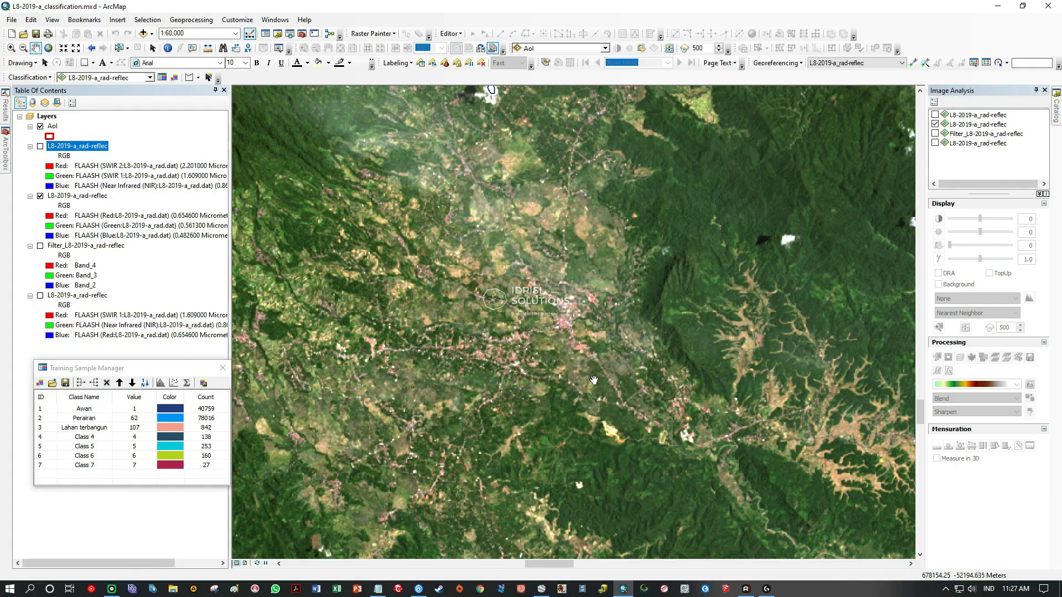
{"action": "left_click_drag", "start_coordinate": [573, 291], "coordinate": [566, 193]}
{"action": "left_click_drag", "start_coordinate": [476, 310], "coordinate": [572, 230]}
{"action": "left_click_drag", "start_coordinate": [518, 294], "coordinate": [649, 254]}
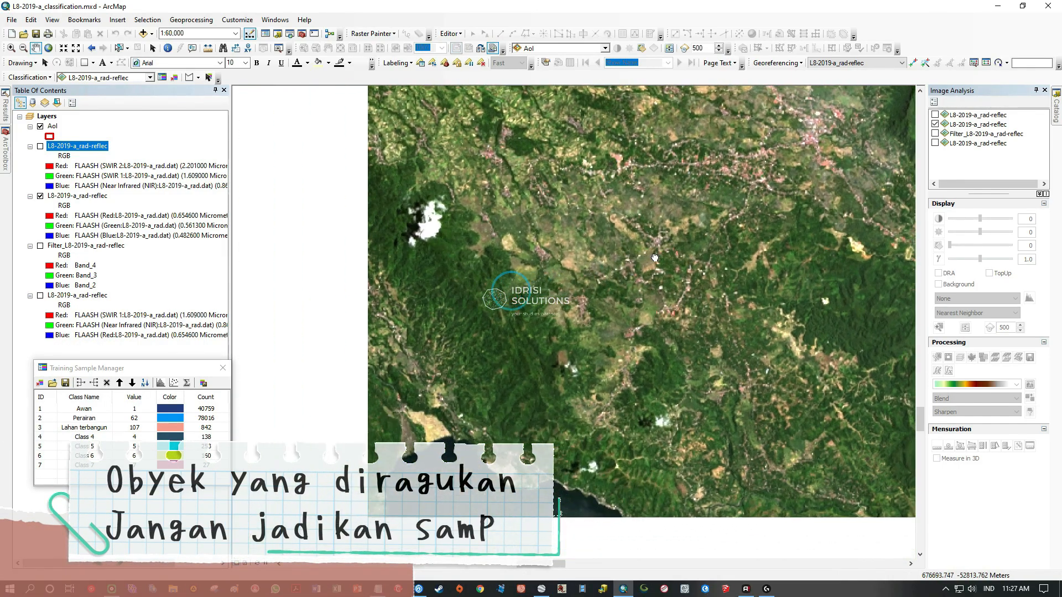
Examine the bright tan patch beside the forest at 1:12,500 and compare it with the SWIR 2, SWIR 1, NIR composite.
{"action": "scroll", "coordinate": [509, 250], "scroll_direction": "up", "scroll_amount": 5}
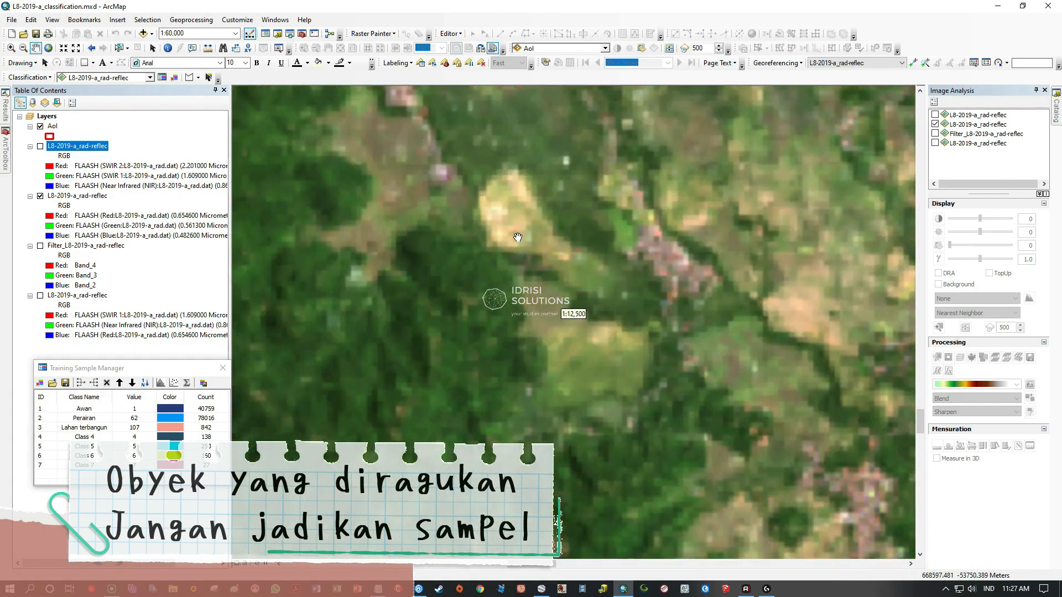
{"action": "left_click_drag", "start_coordinate": [510, 237], "coordinate": [531, 342]}
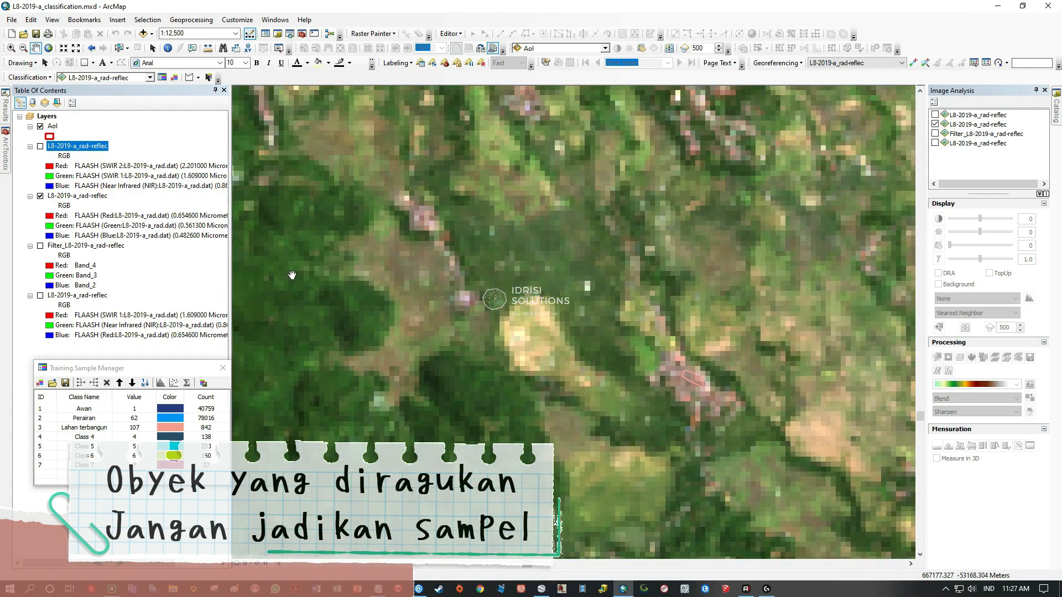
{"action": "left_click", "coordinate": [40, 146]}
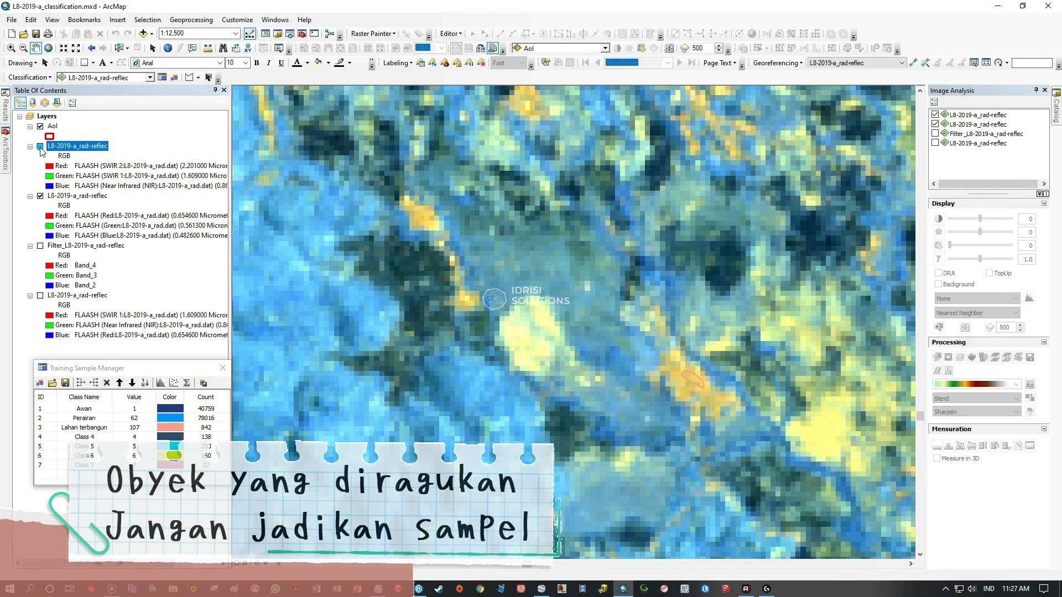
{"action": "left_click", "coordinate": [39, 147]}
Switch to Google Earth Pro and locate the matching tan farmland beside the forested hills west of the housing site.
{"action": "scroll", "coordinate": [519, 347], "scroll_direction": "down", "scroll_amount": 5}
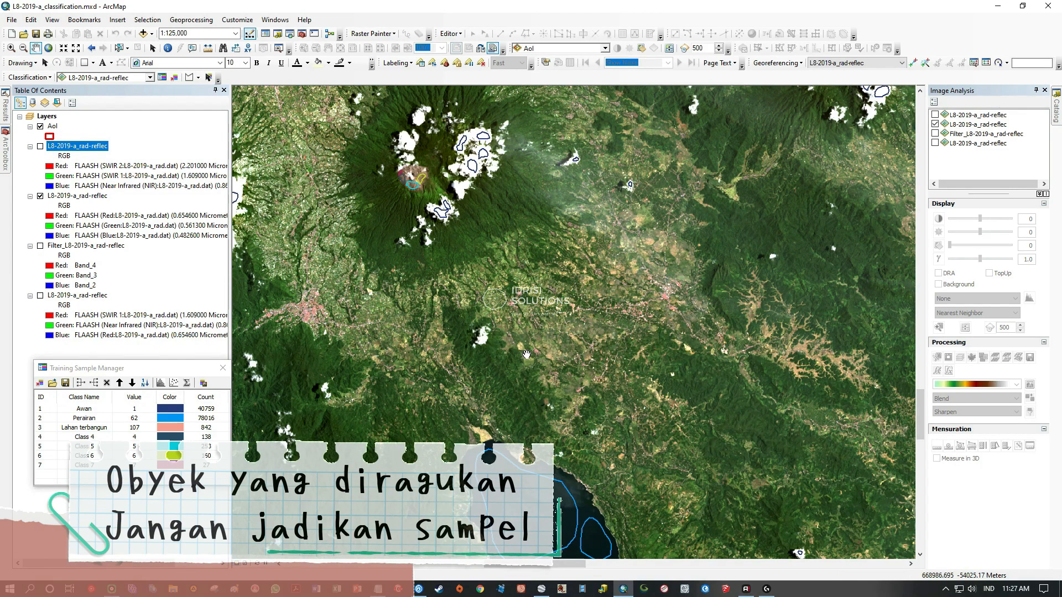
{"action": "left_click_drag", "start_coordinate": [517, 357], "coordinate": [538, 319]}
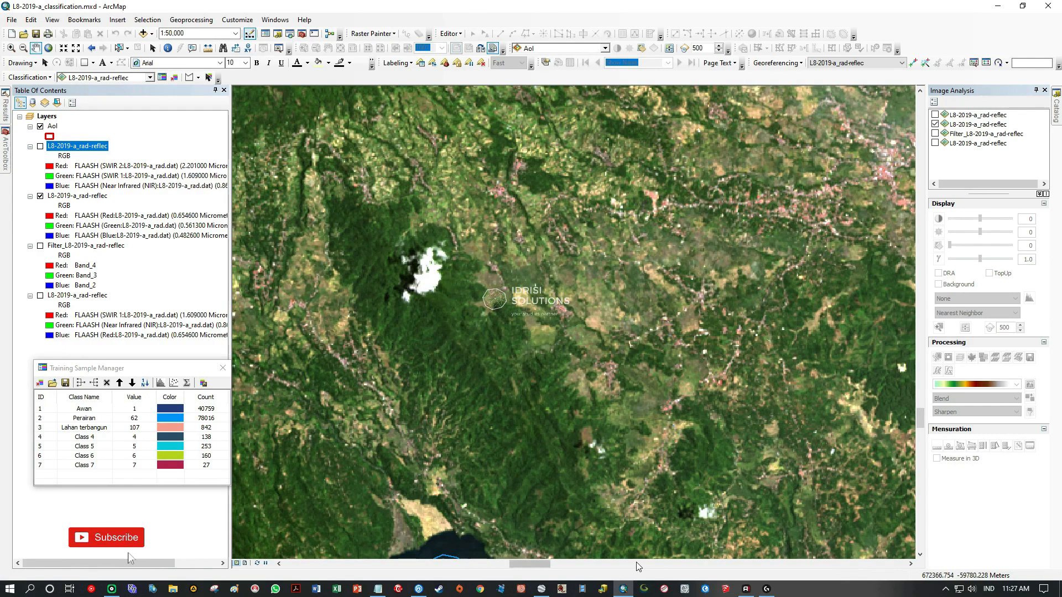
{"action": "left_click", "coordinate": [542, 588]}
{"action": "scroll", "coordinate": [544, 370], "scroll_direction": "down", "scroll_amount": 5}
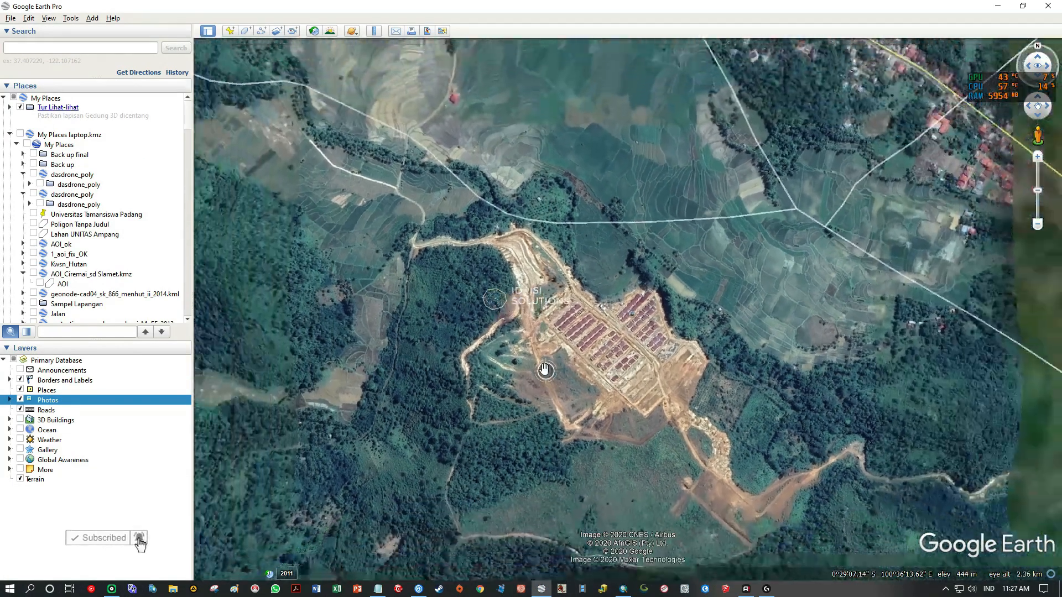
{"action": "scroll", "coordinate": [544, 370], "scroll_direction": "down", "scroll_amount": 3}
{"action": "left_click_drag", "start_coordinate": [391, 277], "coordinate": [792, 342]}
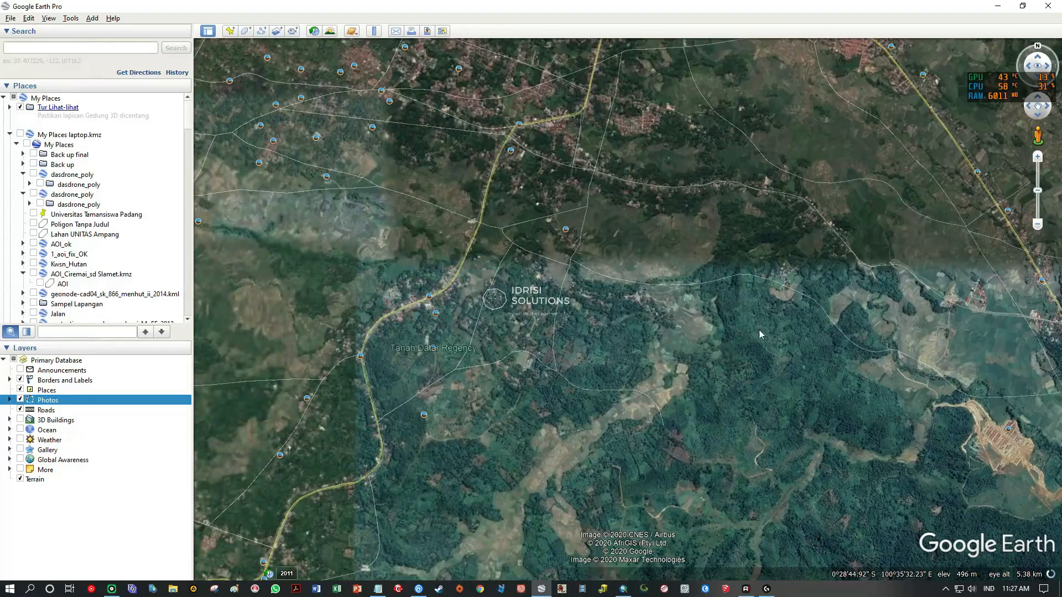
{"action": "scroll", "coordinate": [600, 272], "scroll_direction": "down", "scroll_amount": 3}
{"action": "left_click_drag", "start_coordinate": [563, 223], "coordinate": [685, 244]}
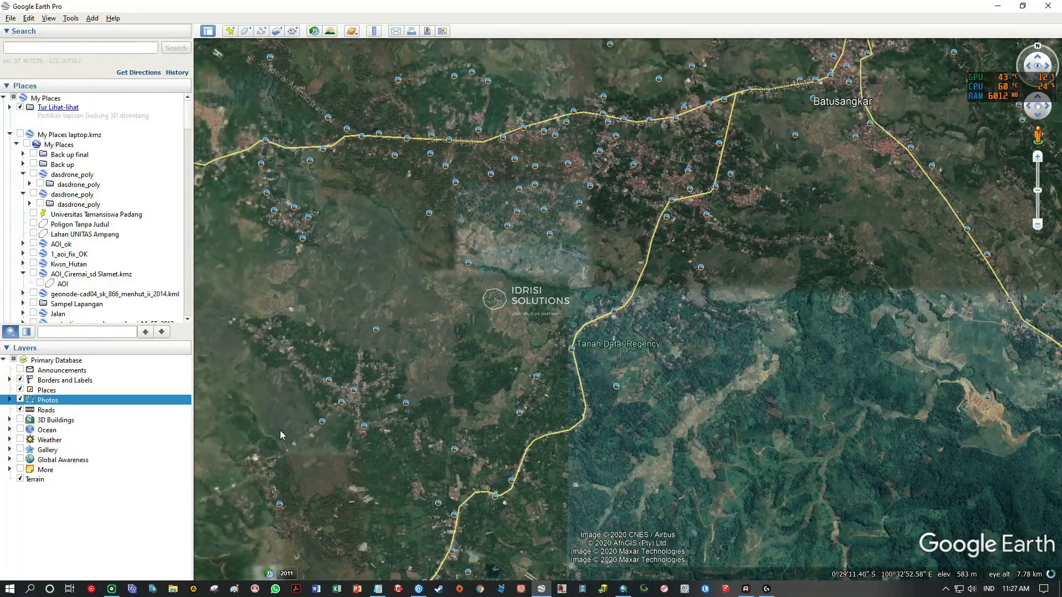
{"action": "left_click", "coordinate": [284, 573]}
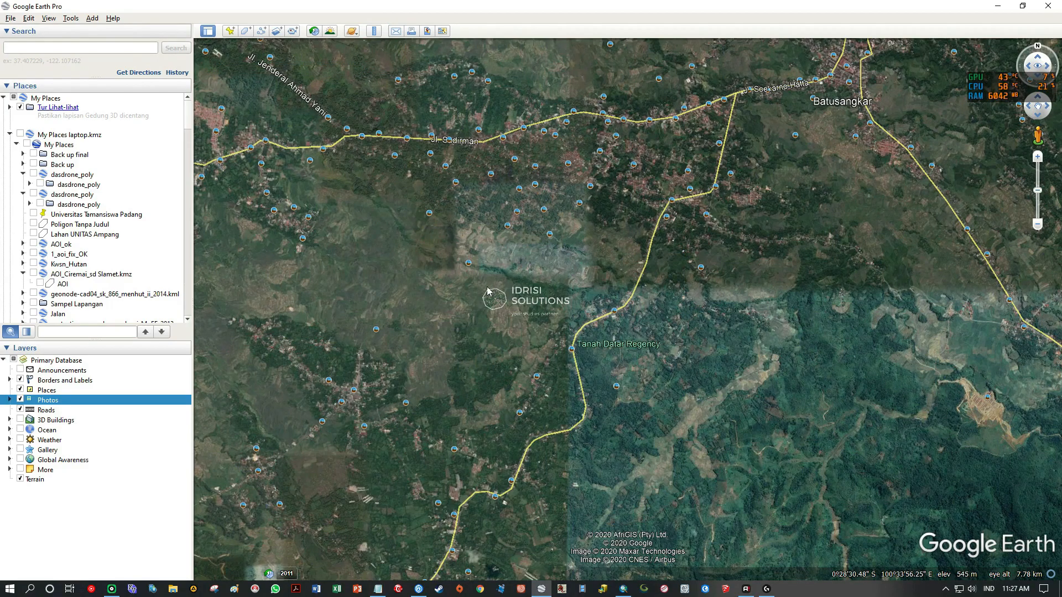
{"action": "left_click_drag", "start_coordinate": [464, 287], "coordinate": [857, 330]}
{"action": "left_click_drag", "start_coordinate": [460, 354], "coordinate": [765, 299]}
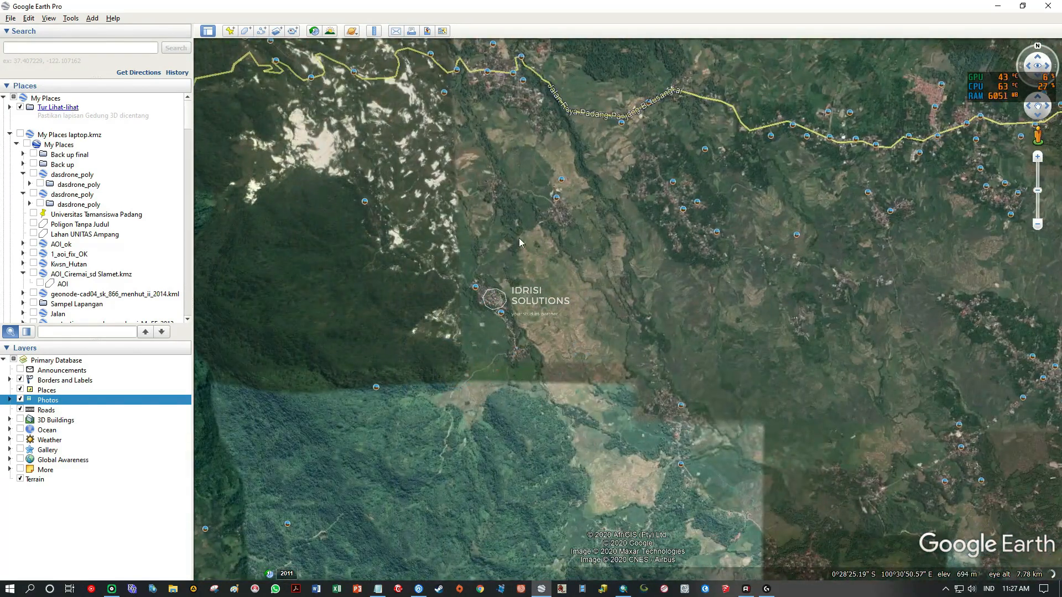
Inspect the two tan terraced field areas near the forest edge in close-up on the satellite imagery.
{"action": "scroll", "coordinate": [535, 245], "scroll_direction": "down", "scroll_amount": 3}
{"action": "scroll", "coordinate": [517, 281], "scroll_direction": "up", "scroll_amount": 5}
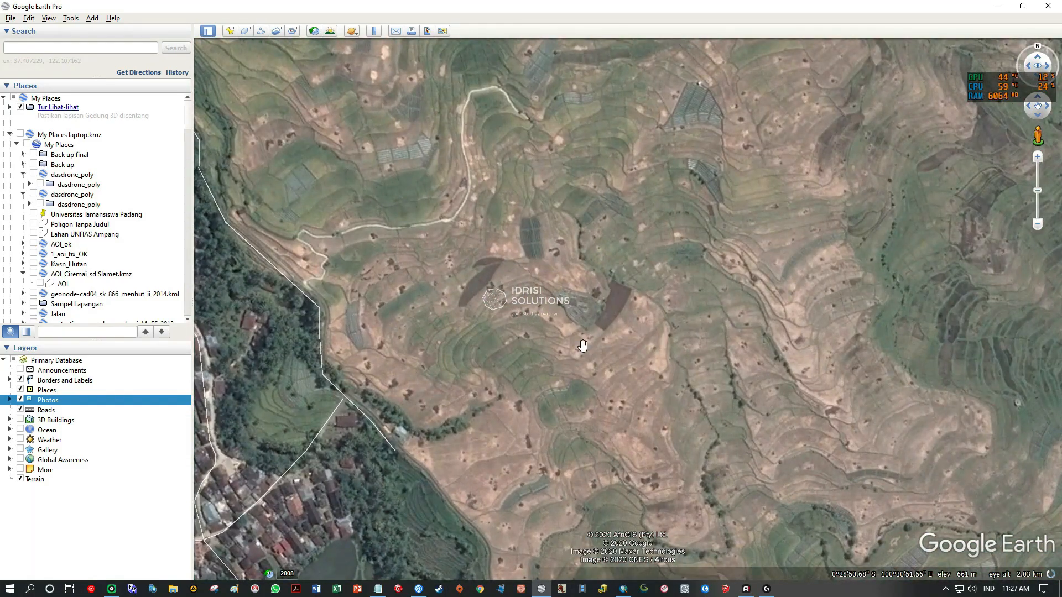
{"action": "scroll", "coordinate": [583, 346], "scroll_direction": "down", "scroll_amount": 3}
{"action": "scroll", "coordinate": [583, 346], "scroll_direction": "down", "scroll_amount": 5}
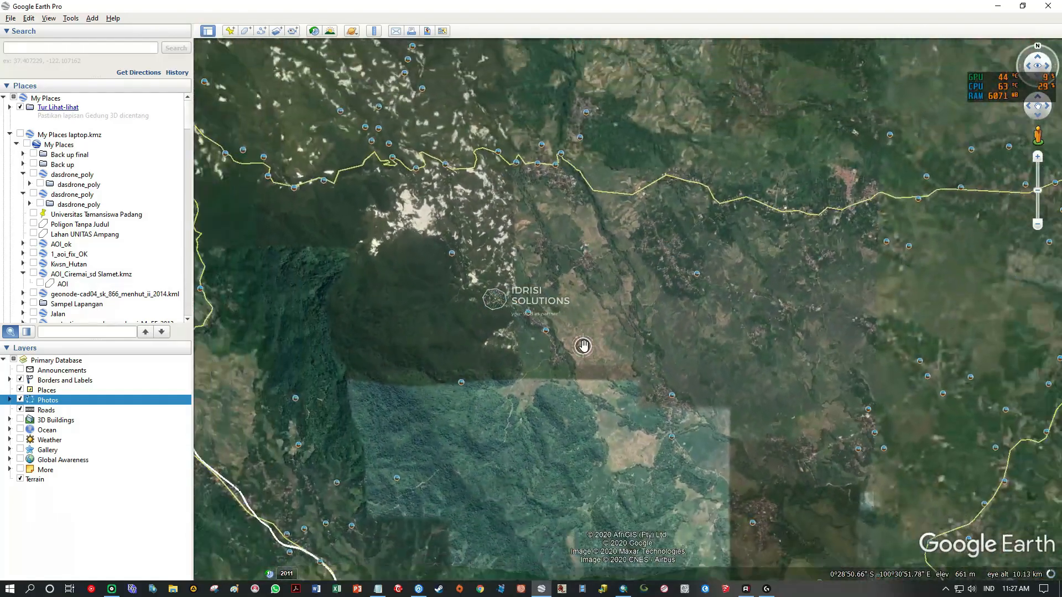
{"action": "scroll", "coordinate": [574, 253], "scroll_direction": "up", "scroll_amount": 5}
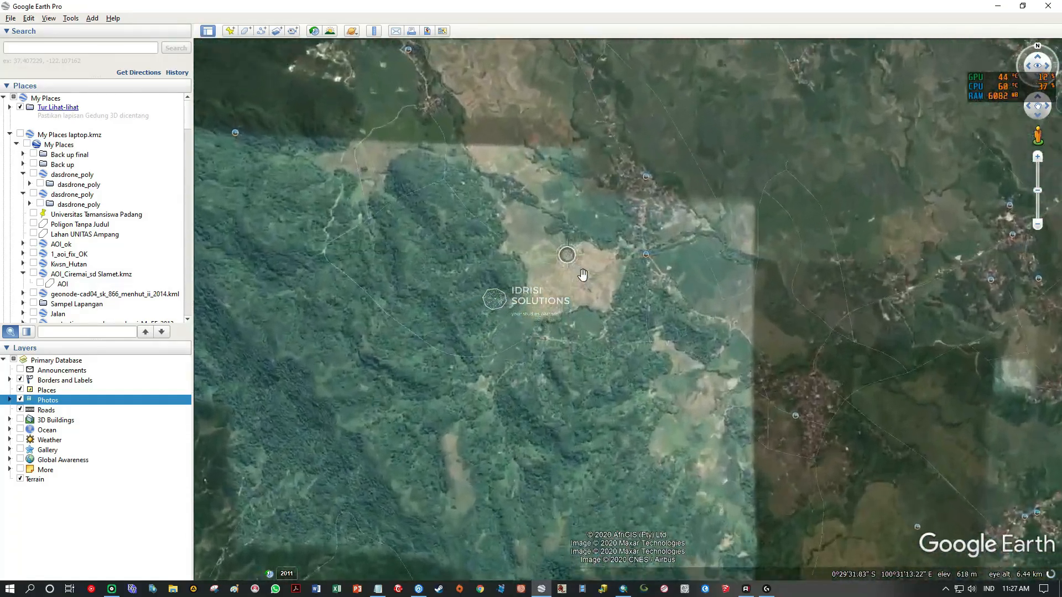
{"action": "scroll", "coordinate": [626, 340], "scroll_direction": "up", "scroll_amount": 3}
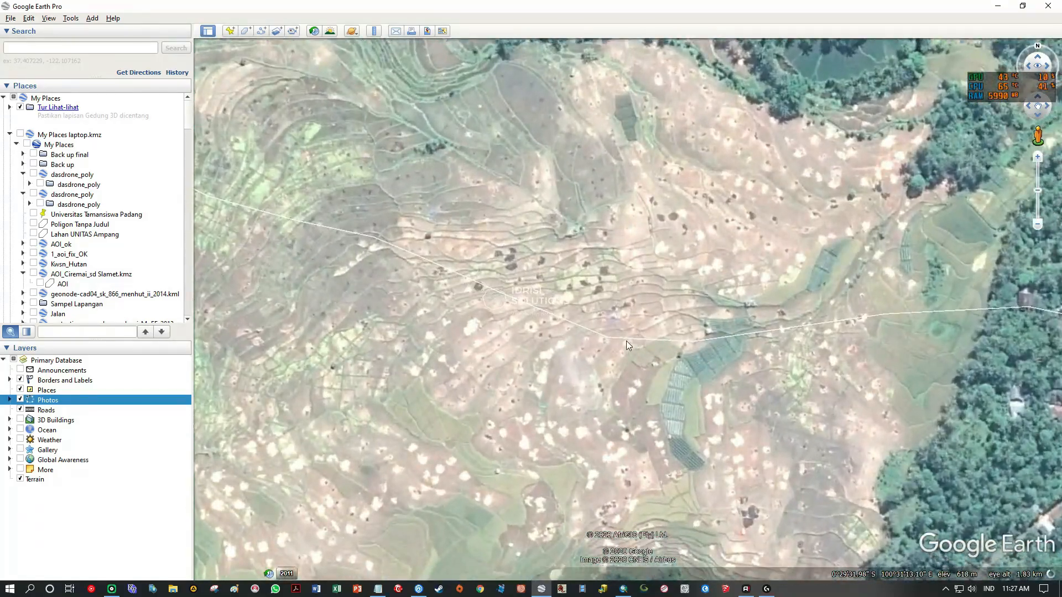
{"action": "scroll", "coordinate": [623, 342], "scroll_direction": "down", "scroll_amount": 5}
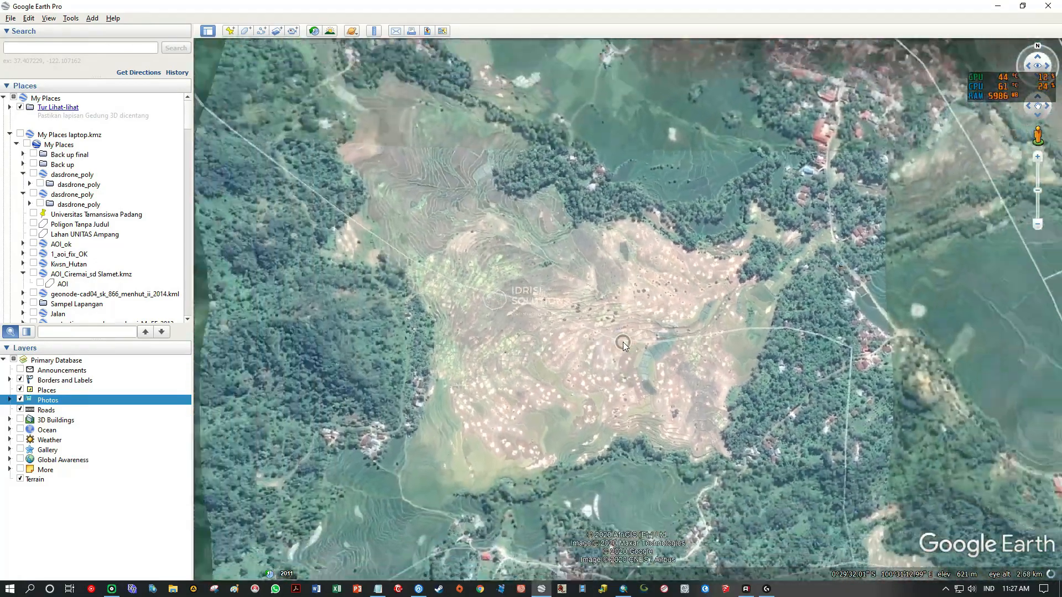
Search the wider region around Batusangkar, Payakumbuh and Danau Singkarak for larger areas of bare ground.
{"action": "scroll", "coordinate": [623, 343], "scroll_direction": "down", "scroll_amount": 3}
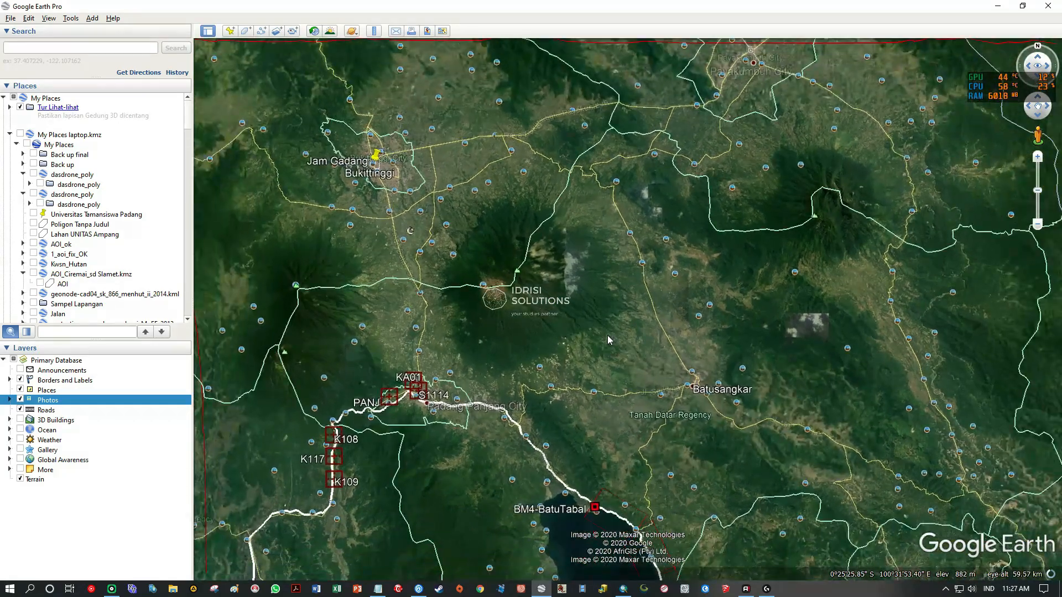
{"action": "left_click_drag", "start_coordinate": [610, 331], "coordinate": [562, 263]}
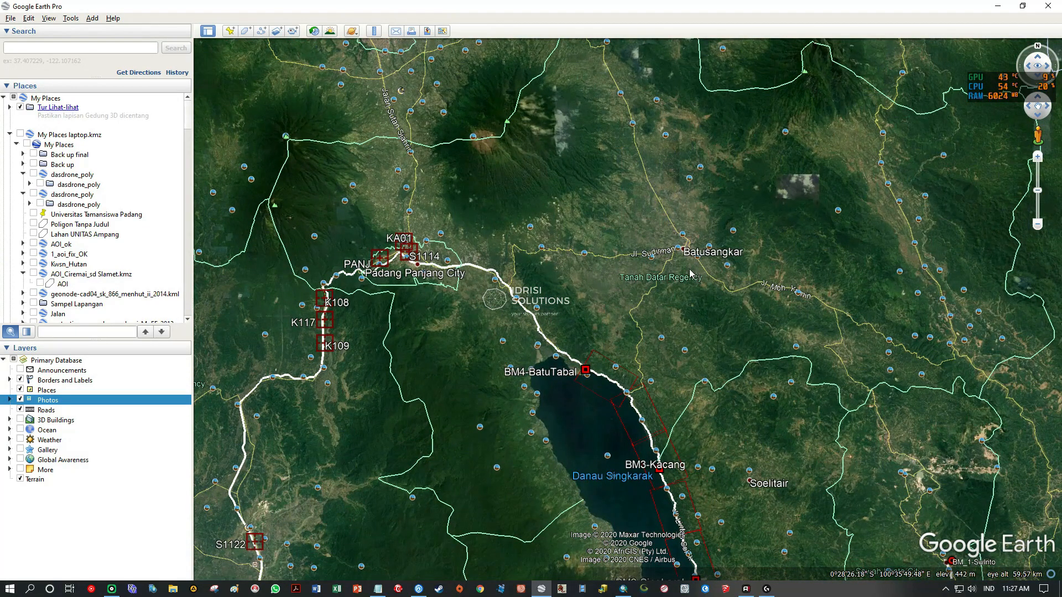
{"action": "left_click_drag", "start_coordinate": [571, 322], "coordinate": [794, 246]}
{"action": "left_click_drag", "start_coordinate": [795, 169], "coordinate": [770, 352]}
{"action": "left_click_drag", "start_coordinate": [828, 376], "coordinate": [615, 342]}
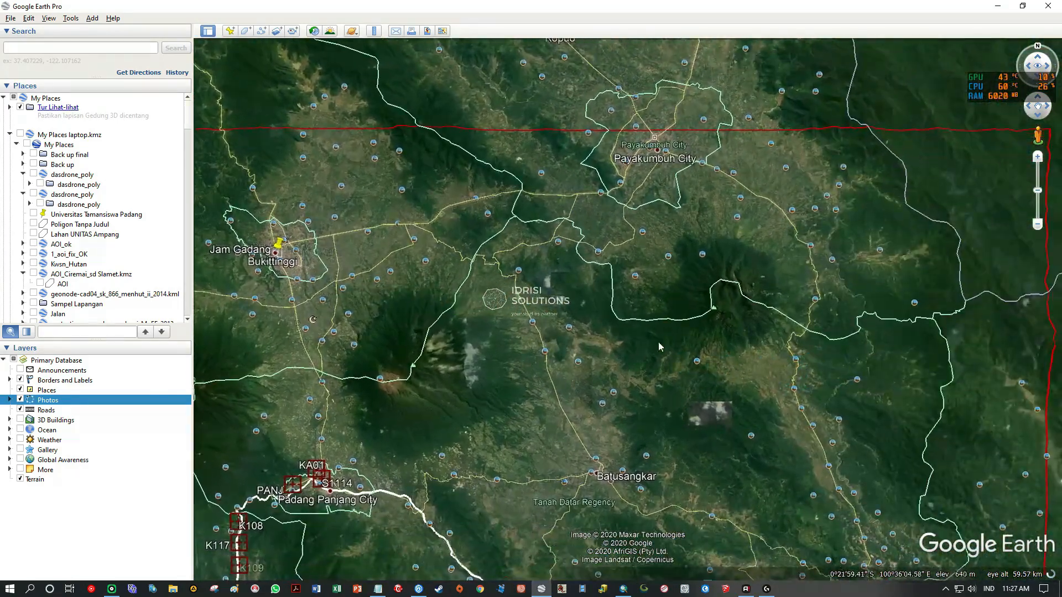
{"action": "left_click_drag", "start_coordinate": [713, 380], "coordinate": [742, 224]}
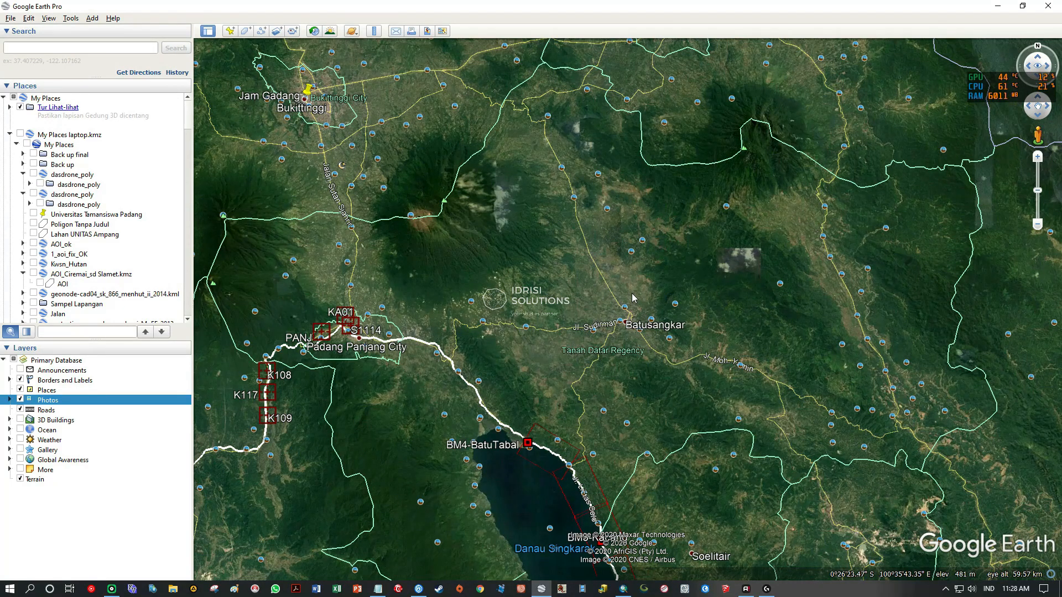
{"action": "left_click_drag", "start_coordinate": [650, 384], "coordinate": [582, 258]}
{"action": "scroll", "coordinate": [720, 358], "scroll_direction": "up", "scroll_amount": 3}
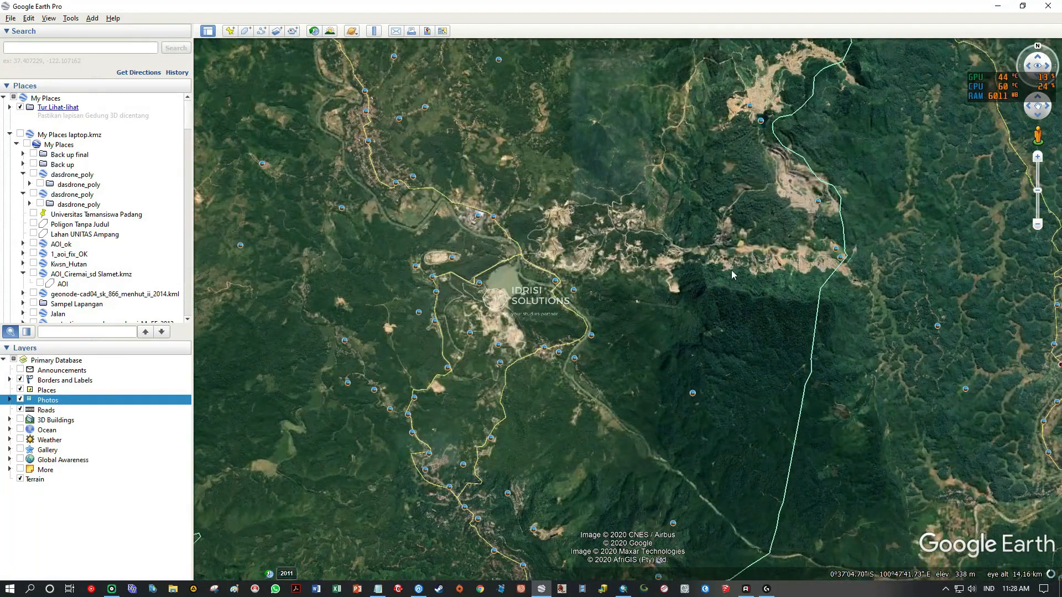
Inspect the excavated ground south of the small lake and the open pits across the river in close-up.
{"action": "left_click_drag", "start_coordinate": [636, 277], "coordinate": [636, 146]}
{"action": "scroll", "coordinate": [498, 205], "scroll_direction": "up", "scroll_amount": 3}
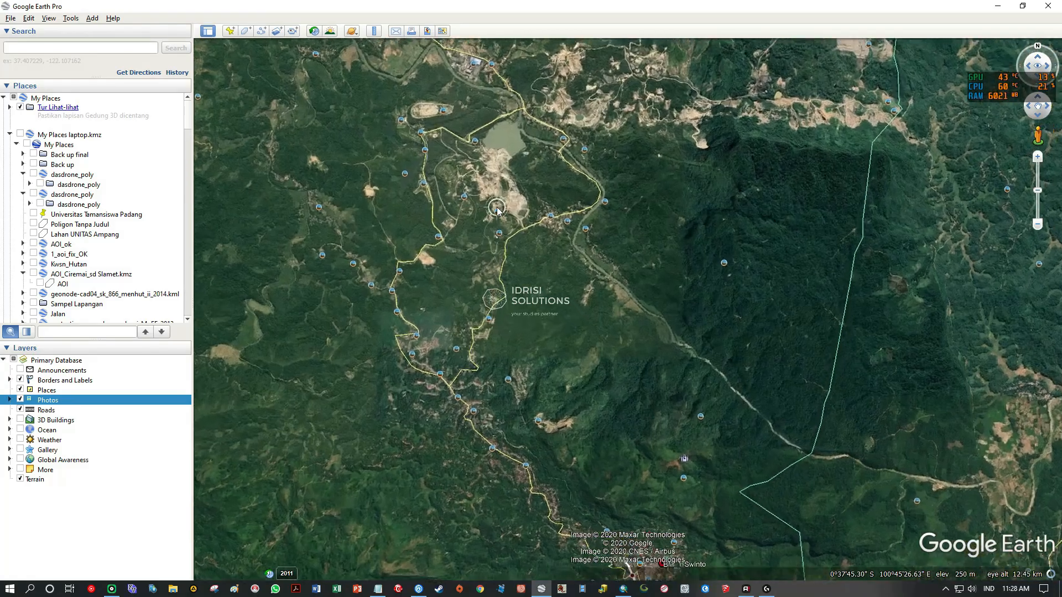
{"action": "scroll", "coordinate": [498, 205], "scroll_direction": "up", "scroll_amount": 3}
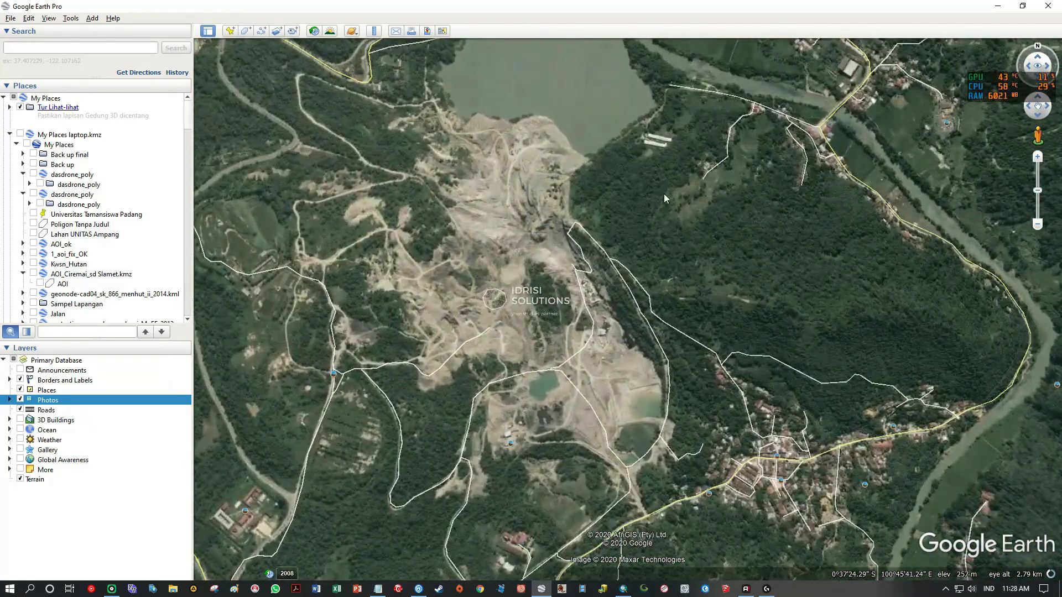
{"action": "left_click_drag", "start_coordinate": [683, 178], "coordinate": [551, 381]}
{"action": "left_click_drag", "start_coordinate": [748, 201], "coordinate": [598, 330]}
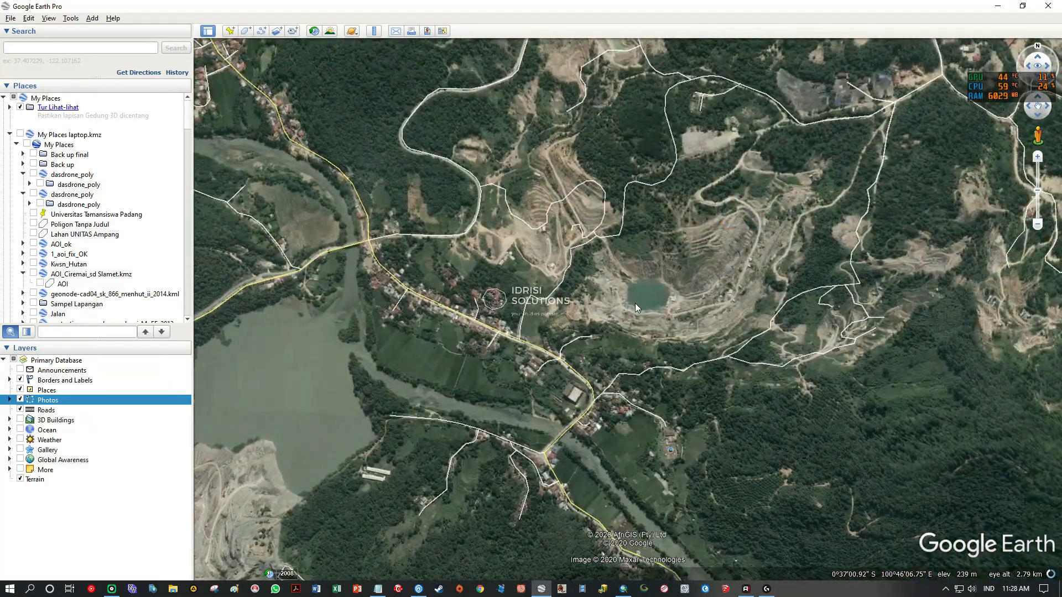
{"action": "scroll", "coordinate": [637, 303], "scroll_direction": "down", "scroll_amount": 2}
{"action": "scroll", "coordinate": [637, 302], "scroll_direction": "down", "scroll_amount": 3}
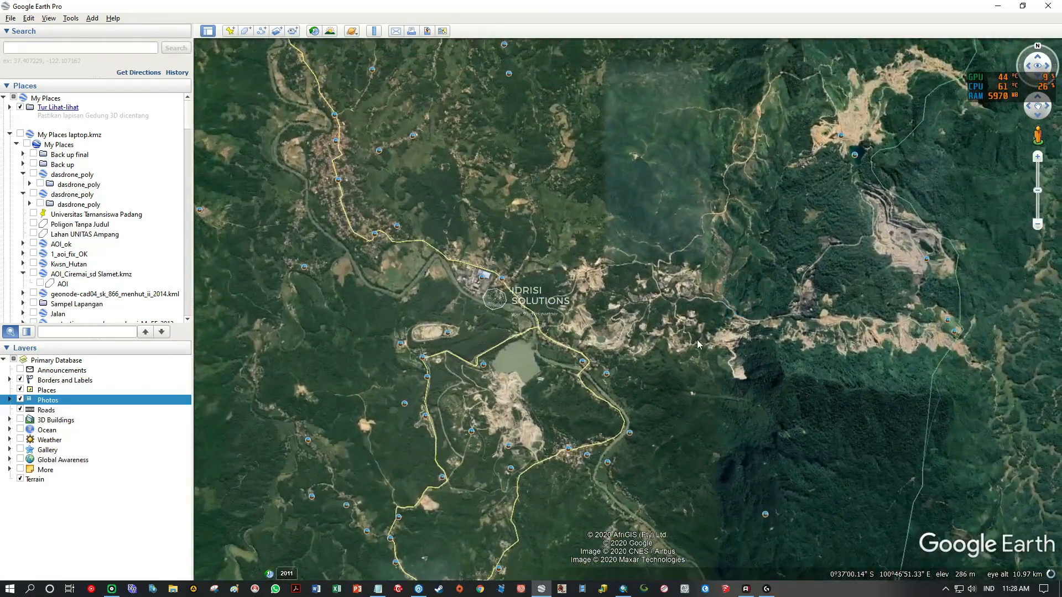
Switch to ArcMap and examine the same mining area around the yellow-green lake on the natural-colour image.
{"action": "left_click", "coordinate": [623, 589]}
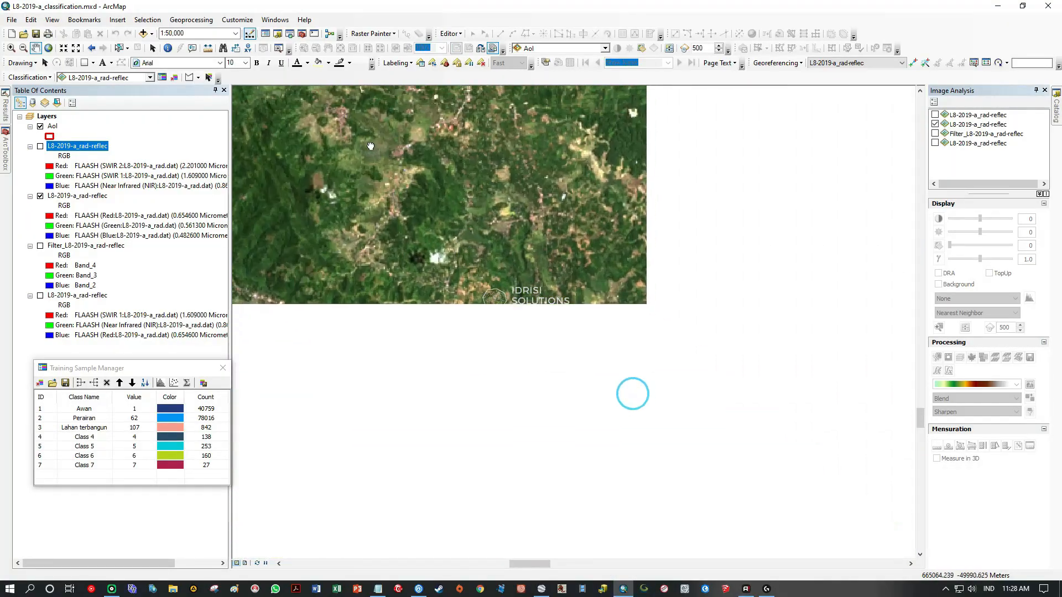
{"action": "scroll", "coordinate": [573, 348], "scroll_direction": "up", "scroll_amount": 3}
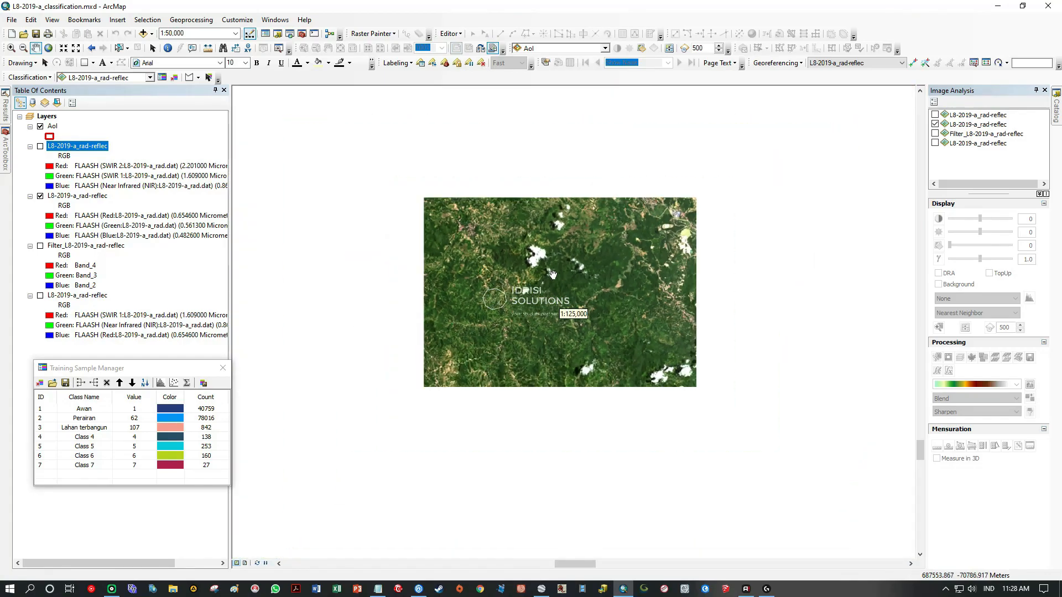
{"action": "scroll", "coordinate": [585, 275], "scroll_direction": "down", "scroll_amount": 4}
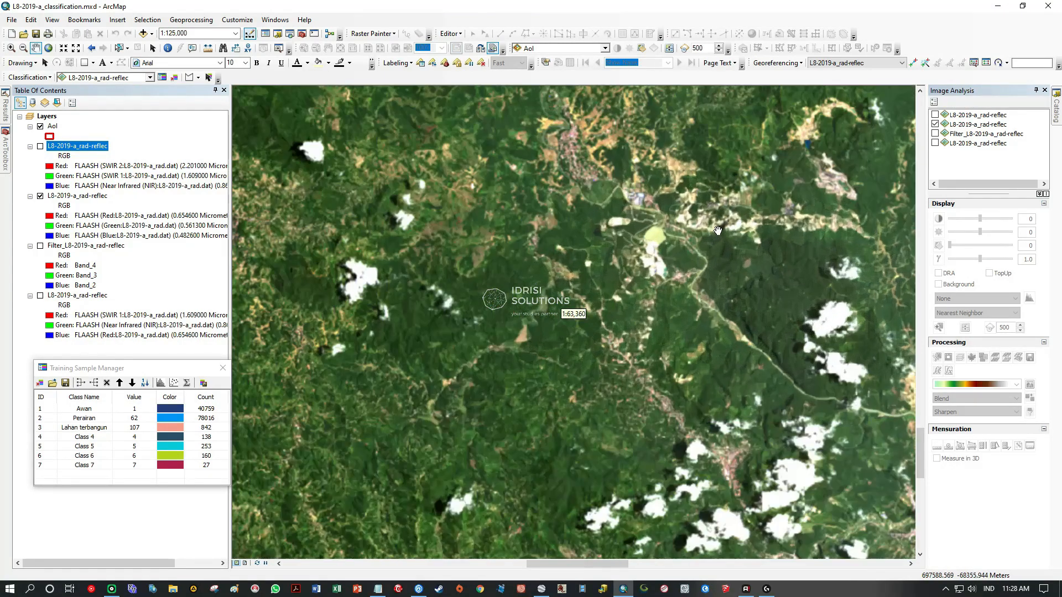
{"action": "scroll", "coordinate": [735, 242], "scroll_direction": "down", "scroll_amount": 3}
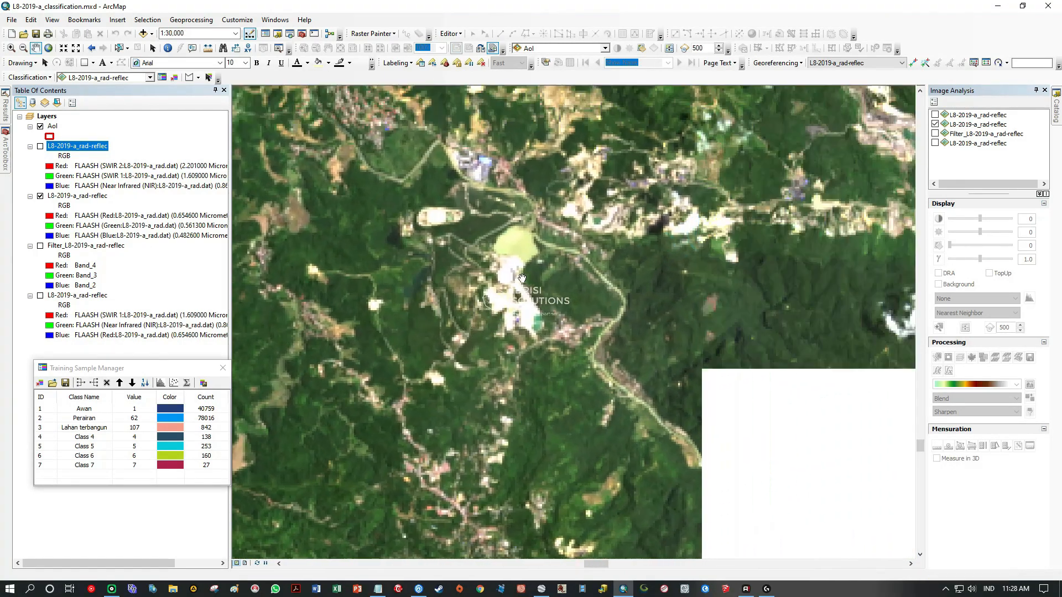
{"action": "scroll", "coordinate": [584, 271], "scroll_direction": "down", "scroll_amount": 1}
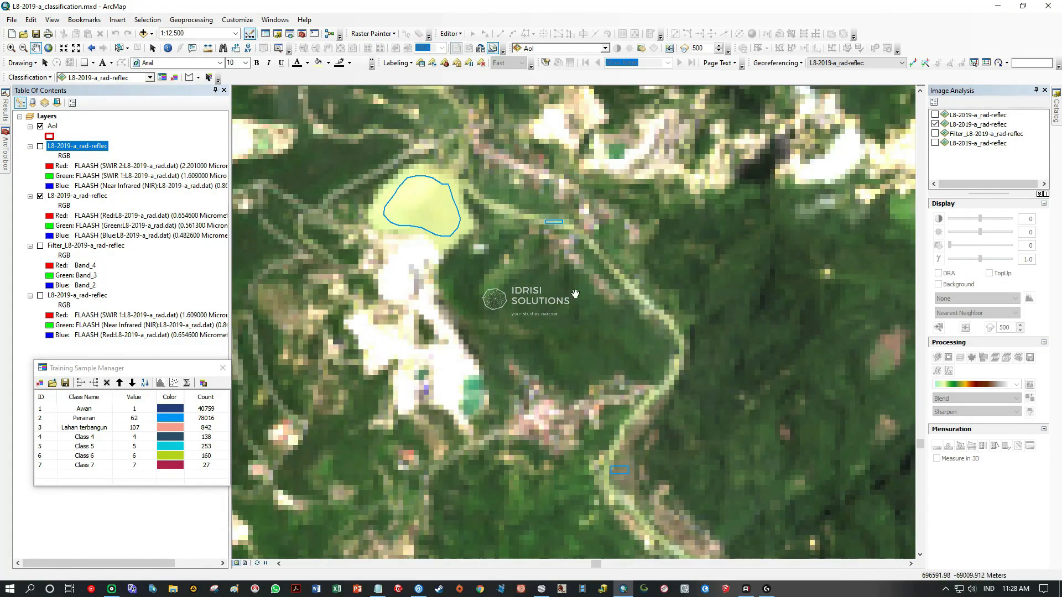
{"action": "scroll", "coordinate": [571, 325], "scroll_direction": "up", "scroll_amount": 2}
{"action": "scroll", "coordinate": [588, 319], "scroll_direction": "up", "scroll_amount": 1}
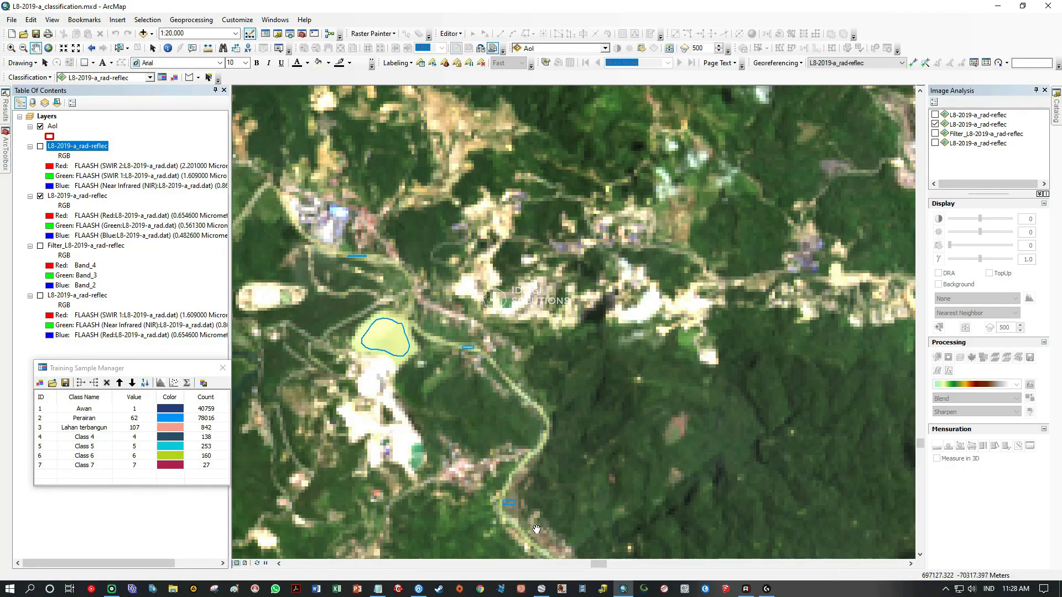
Switch to Google Earth Pro and check the extent of bare ground around the lake and the pits east of the river.
{"action": "left_click", "coordinate": [548, 589]}
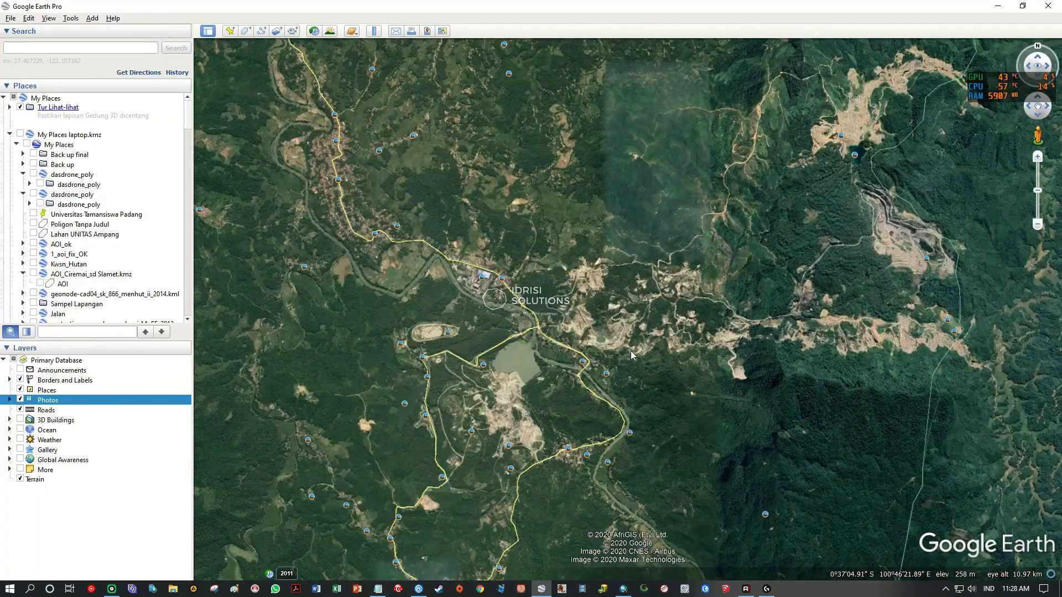
{"action": "left_click_drag", "start_coordinate": [914, 250], "coordinate": [644, 405]}
{"action": "scroll", "coordinate": [623, 313], "scroll_direction": "up", "scroll_amount": 6}
{"action": "left_click_drag", "start_coordinate": [677, 455], "coordinate": [702, 214]}
{"action": "left_click_drag", "start_coordinate": [720, 393], "coordinate": [833, 187]}
{"action": "left_click_drag", "start_coordinate": [553, 319], "coordinate": [955, 273]}
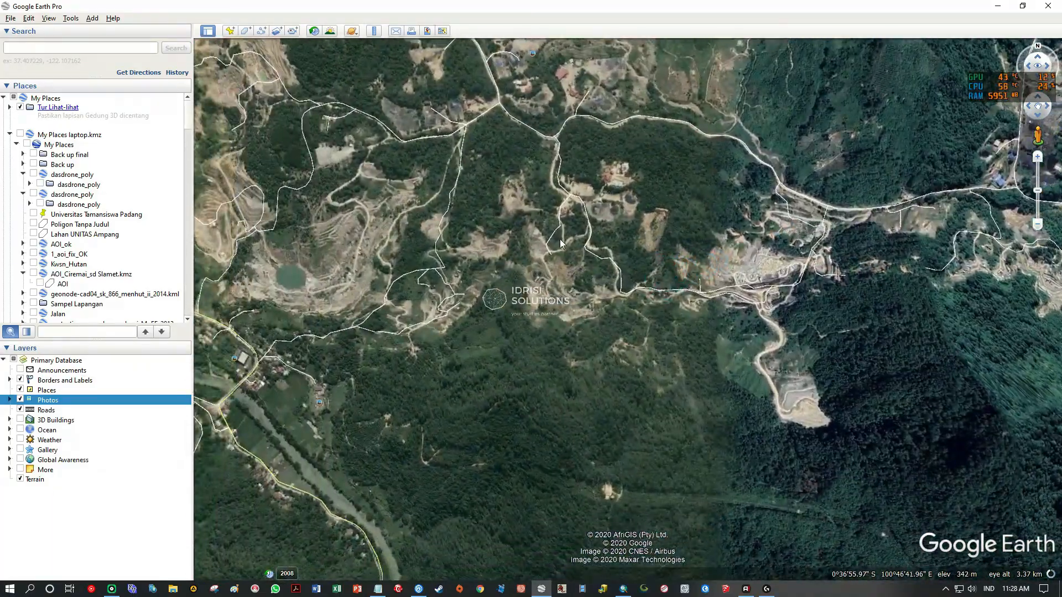
{"action": "left_click_drag", "start_coordinate": [552, 236], "coordinate": [930, 165]}
{"action": "scroll", "coordinate": [640, 324], "scroll_direction": "down", "scroll_amount": 5}
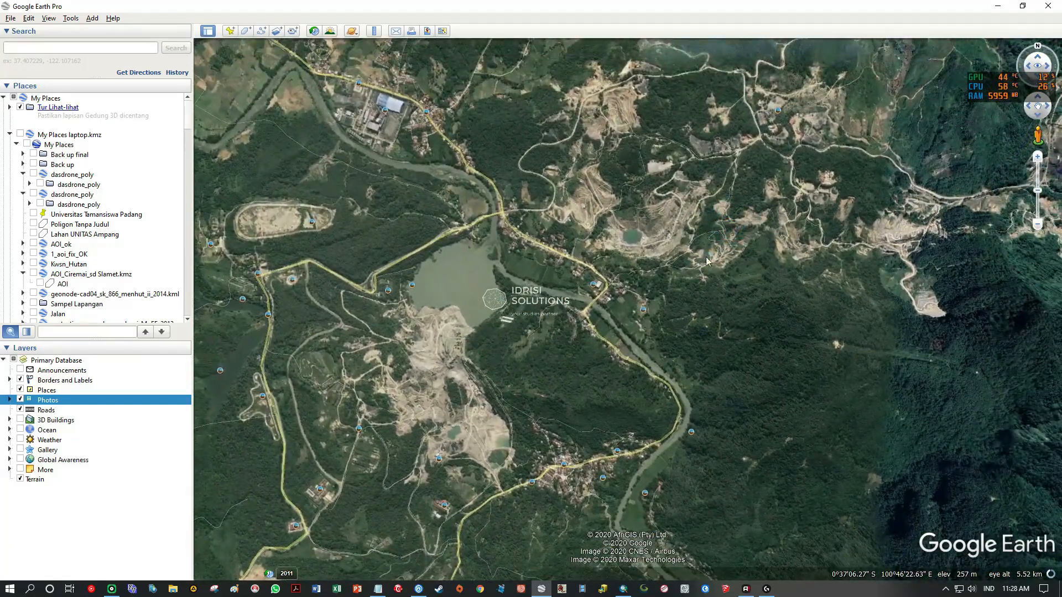
Switch to ArcMap and draw a rectangular bare-ground training polygon on the white mining area just west of the green pond.
{"action": "left_click", "coordinate": [623, 590]}
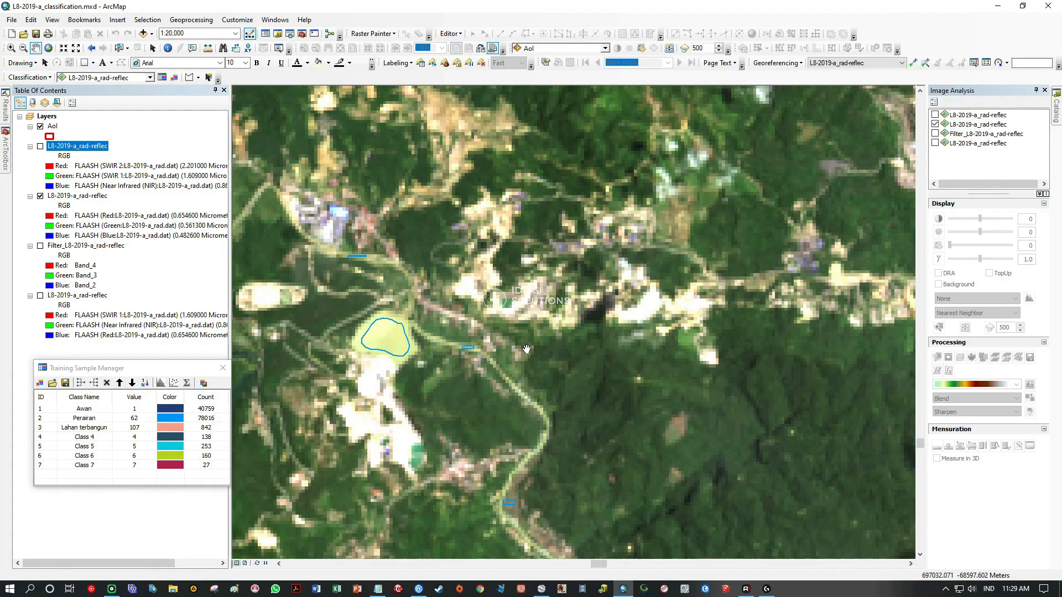
{"action": "scroll", "coordinate": [351, 424], "scroll_direction": "up", "scroll_amount": 3}
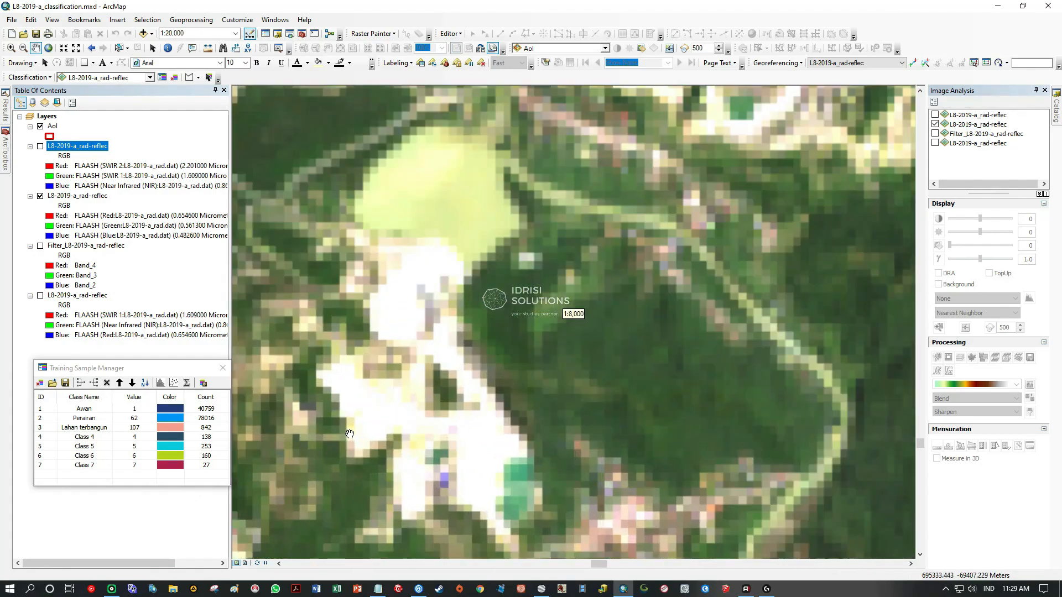
{"action": "scroll", "coordinate": [529, 245], "scroll_direction": "up", "scroll_amount": 2}
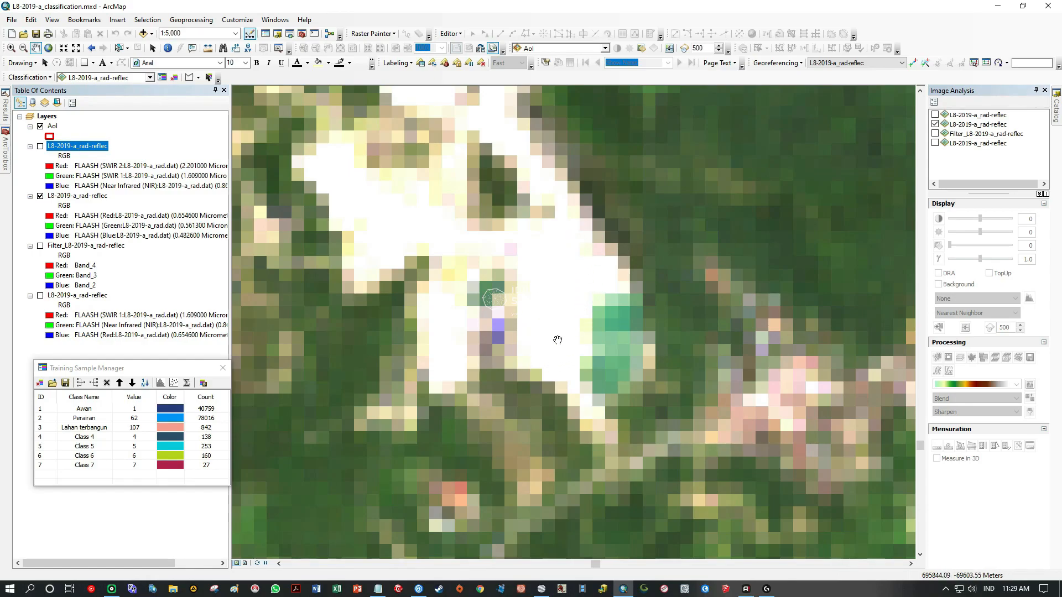
{"action": "scroll", "coordinate": [565, 268], "scroll_direction": "up", "scroll_amount": 2}
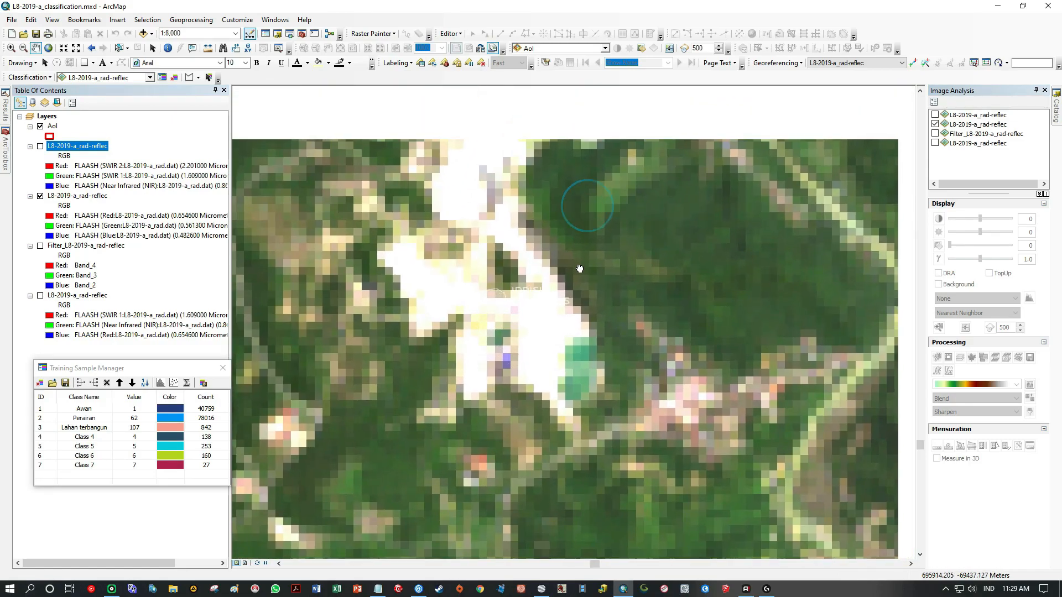
{"action": "left_click_drag", "start_coordinate": [594, 225], "coordinate": [580, 257]}
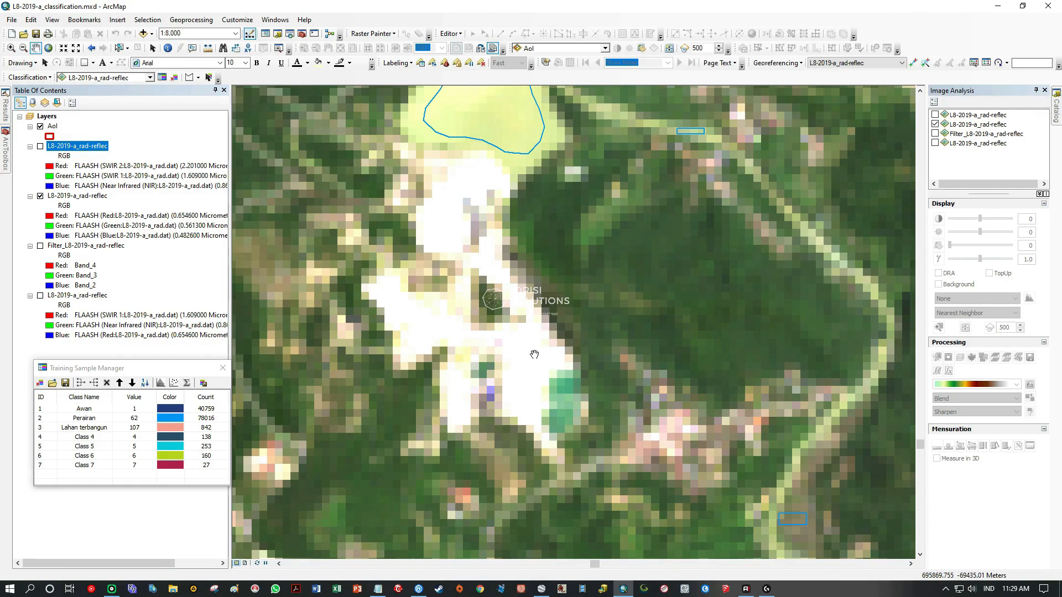
{"action": "left_click", "coordinate": [191, 78]}
{"action": "scroll", "coordinate": [538, 387], "scroll_direction": "up", "scroll_amount": 3}
{"action": "left_click", "coordinate": [482, 281]}
{"action": "left_click", "coordinate": [483, 415]}
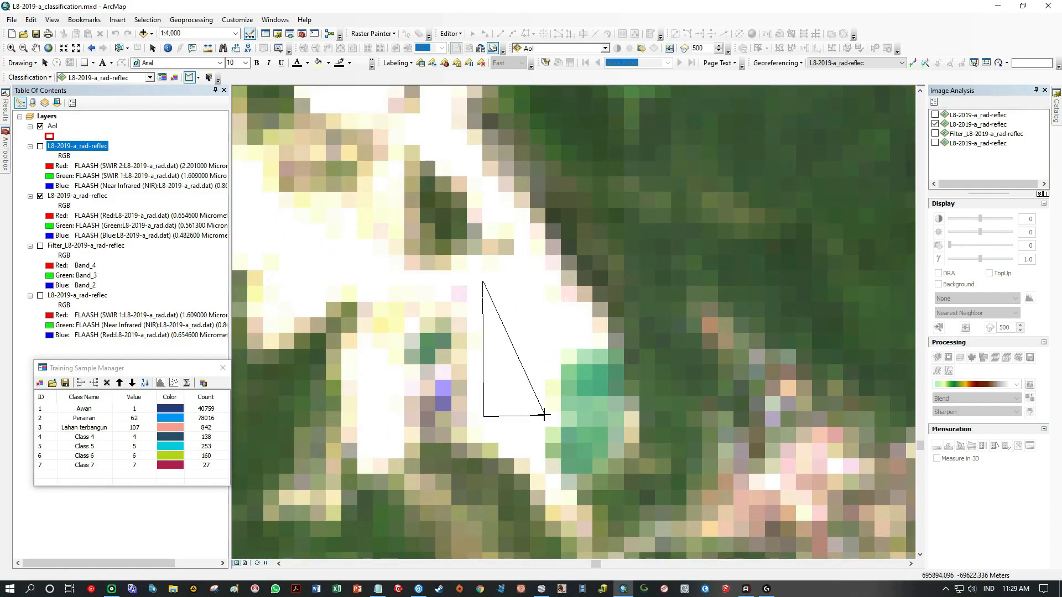
{"action": "left_click", "coordinate": [540, 416]}
{"action": "double_click", "coordinate": [537, 280]}
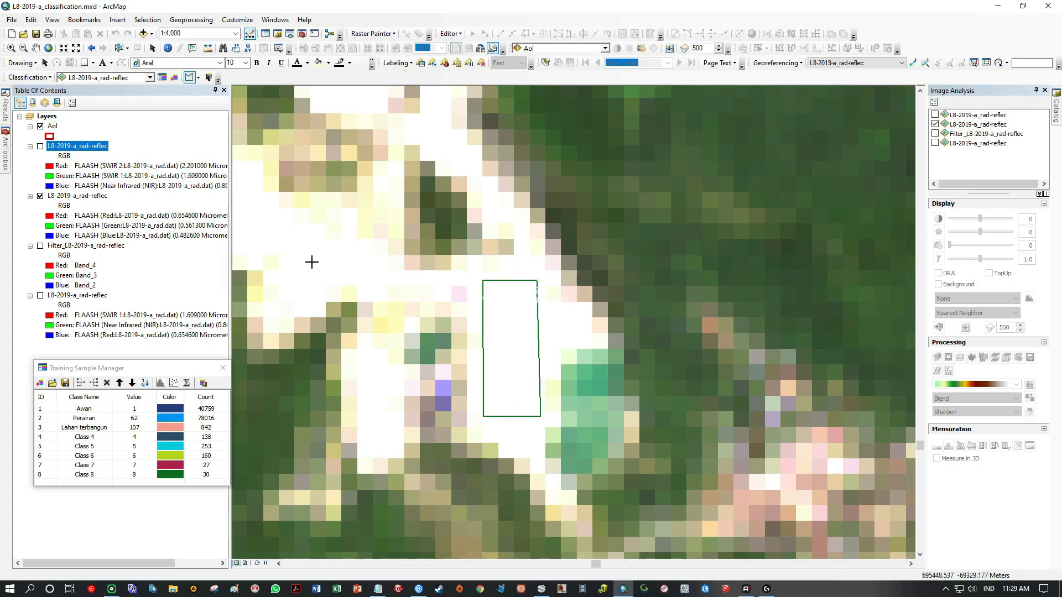
Draw a small four-sided training polygon on the white bare ground in the western arm of the same mining area.
{"action": "left_click_drag", "start_coordinate": [325, 241], "coordinate": [564, 328]}
{"action": "left_click", "coordinate": [537, 335]}
{"action": "left_click", "coordinate": [536, 392]}
{"action": "left_click", "coordinate": [580, 374]}
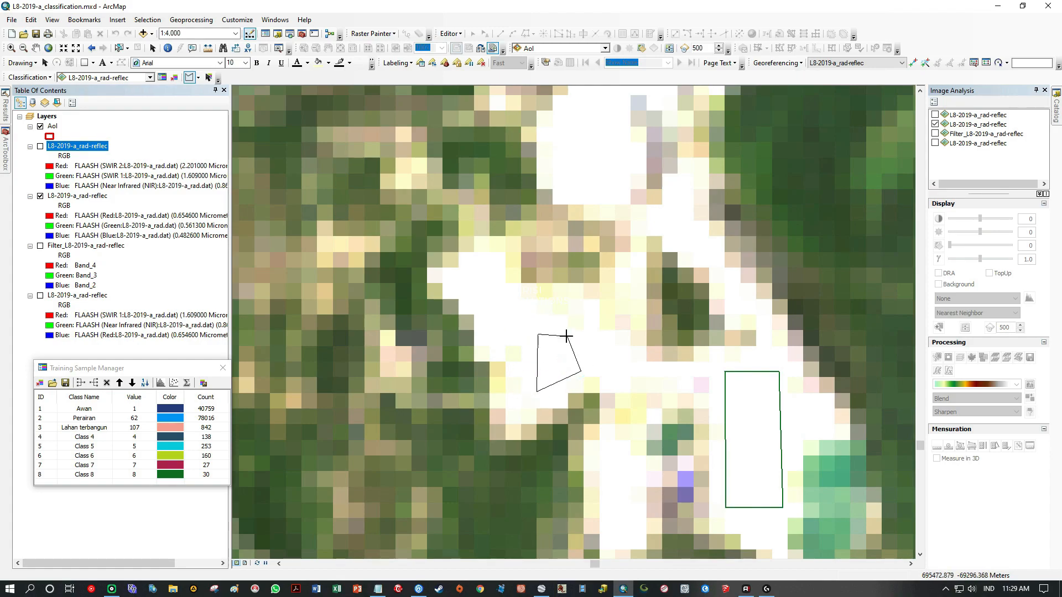
{"action": "double_click", "coordinate": [563, 335]}
Draw a long, bent training polygon over the white bare ground directly south of the yellow-green lake.
{"action": "left_click_drag", "start_coordinate": [600, 246], "coordinate": [534, 409]}
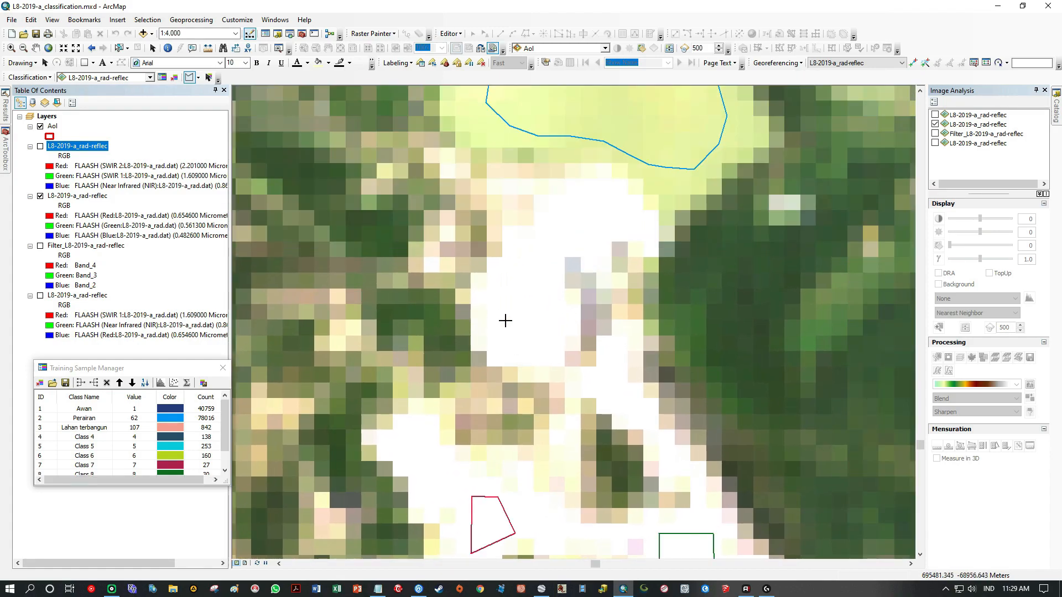
{"action": "left_click", "coordinate": [500, 280]}
{"action": "left_click", "coordinate": [503, 347]}
{"action": "left_click", "coordinate": [558, 342]}
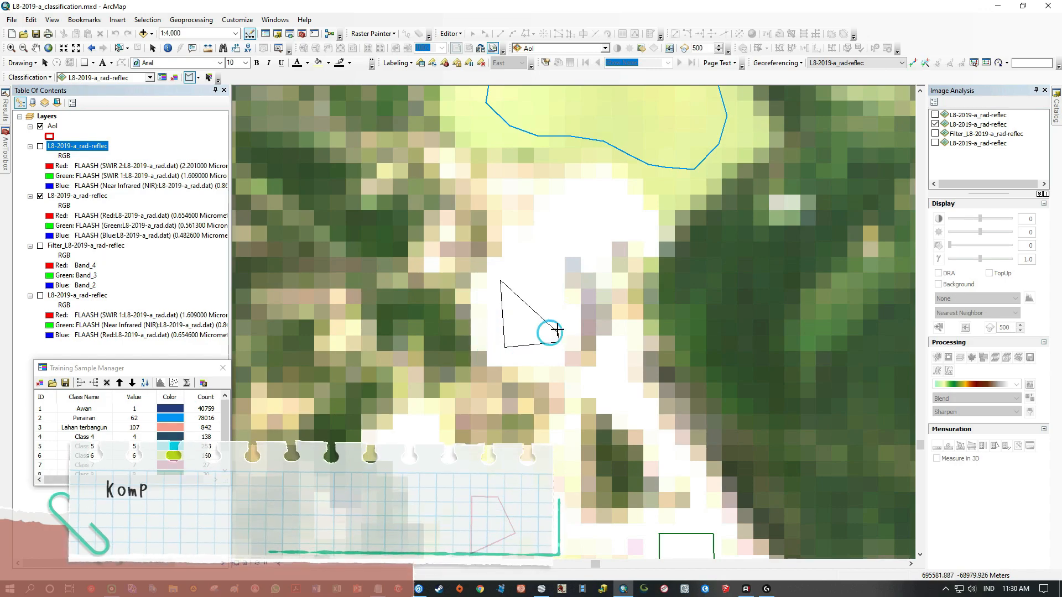
{"action": "left_click", "coordinate": [546, 266]}
{"action": "left_click", "coordinate": [561, 247]}
{"action": "left_click", "coordinate": [622, 223]}
{"action": "left_click", "coordinate": [621, 203]}
{"action": "left_click", "coordinate": [608, 195]}
{"action": "left_click", "coordinate": [582, 196]}
{"action": "left_click", "coordinate": [562, 207]}
{"action": "left_click", "coordinate": [543, 233]}
{"action": "left_click", "coordinate": [530, 246]}
{"action": "double_click", "coordinate": [517, 255]}
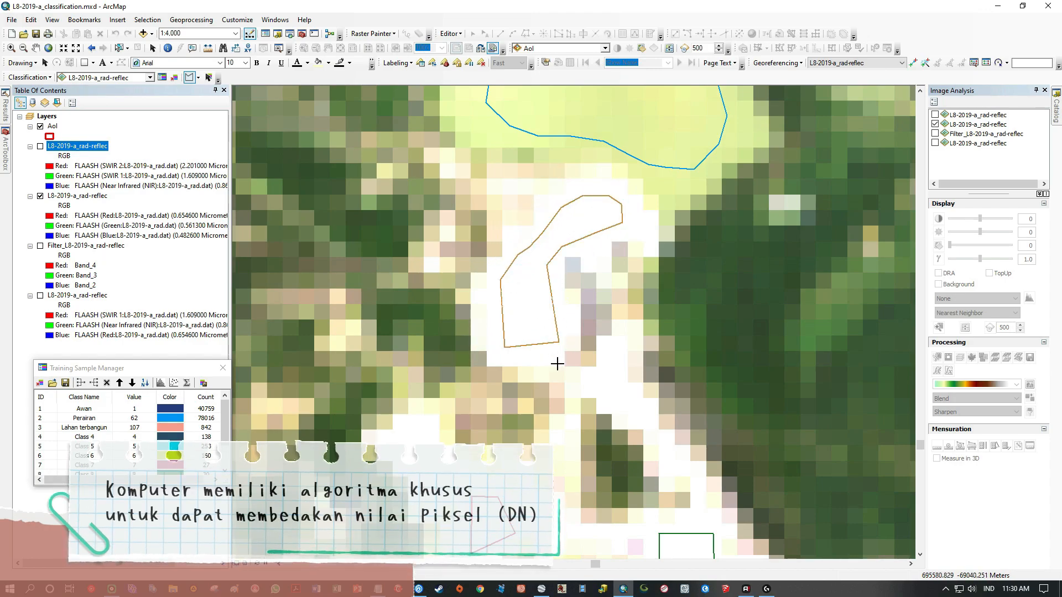
Draw a curved training polygon on the white pit east of the river and a small one on the bare ground beside it.
{"action": "scroll", "coordinate": [558, 390], "scroll_direction": "up", "scroll_amount": 3}
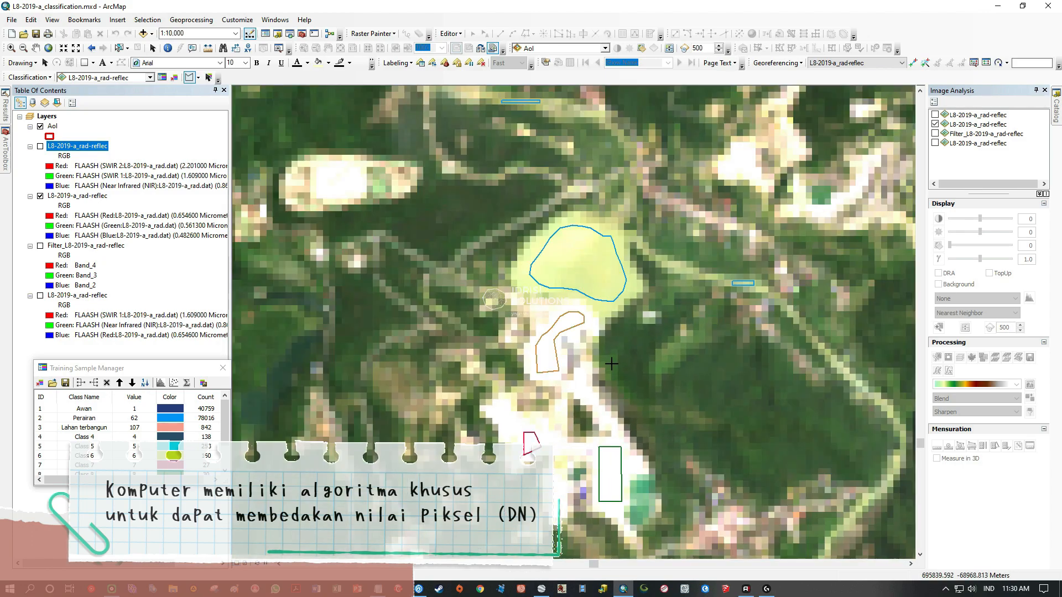
{"action": "left_click_drag", "start_coordinate": [665, 441], "coordinate": [533, 300]}
{"action": "left_click_drag", "start_coordinate": [669, 367], "coordinate": [571, 275]}
{"action": "left_click_drag", "start_coordinate": [611, 129], "coordinate": [511, 327]}
{"action": "left_click_drag", "start_coordinate": [481, 199], "coordinate": [507, 337]}
{"action": "left_click_drag", "start_coordinate": [412, 233], "coordinate": [709, 320]}
{"action": "left_click_drag", "start_coordinate": [628, 306], "coordinate": [687, 348]}
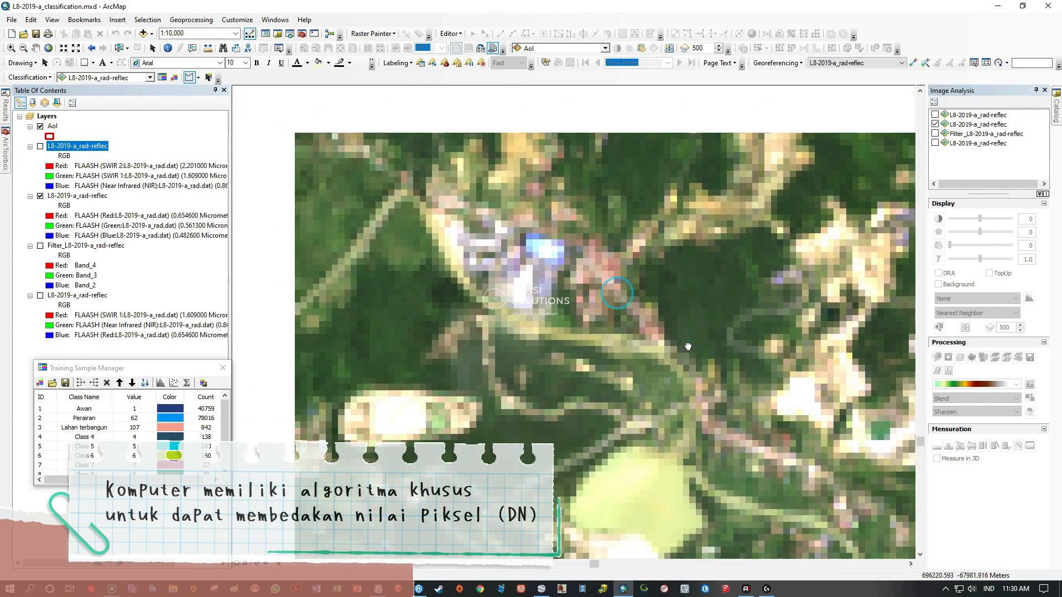
{"action": "left_click_drag", "start_coordinate": [621, 346], "coordinate": [538, 272]}
{"action": "left_click_drag", "start_coordinate": [730, 345], "coordinate": [633, 343]}
{"action": "left_click_drag", "start_coordinate": [418, 317], "coordinate": [360, 318]}
{"action": "left_click_drag", "start_coordinate": [711, 330], "coordinate": [543, 338]}
{"action": "left_click_drag", "start_coordinate": [608, 338], "coordinate": [539, 347]}
{"action": "scroll", "coordinate": [635, 396], "scroll_direction": "up", "scroll_amount": 3}
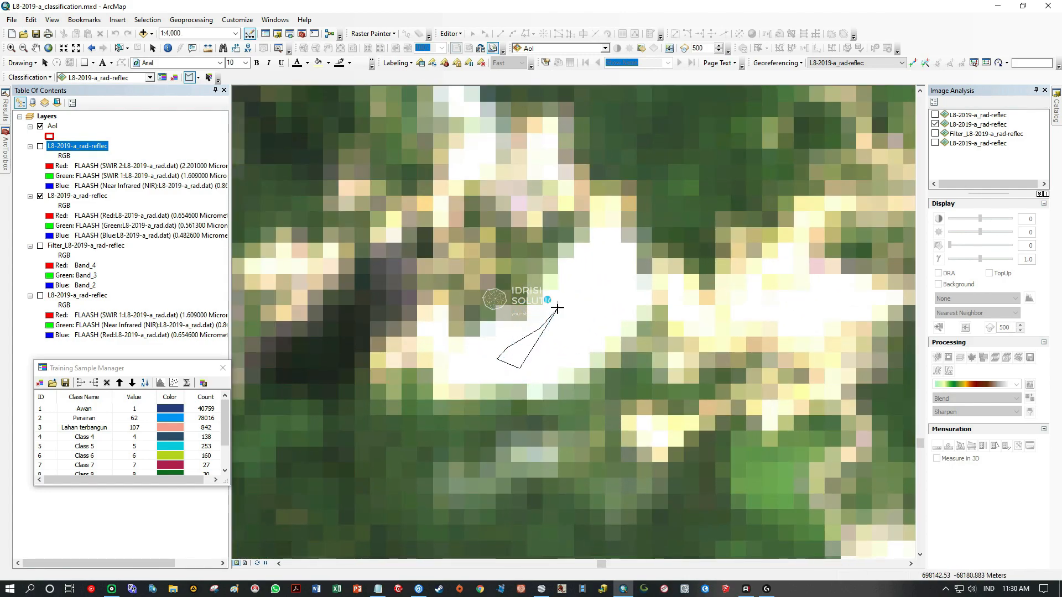
{"action": "left_click", "coordinate": [592, 266]}
{"action": "left_click", "coordinate": [604, 259]}
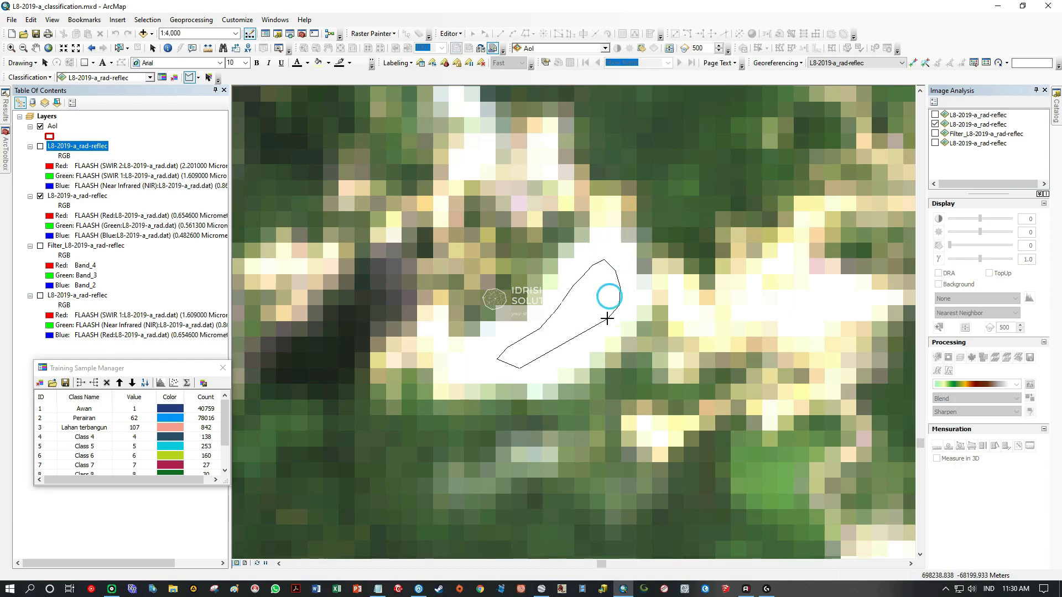
{"action": "left_click_drag", "start_coordinate": [671, 351], "coordinate": [422, 367]}
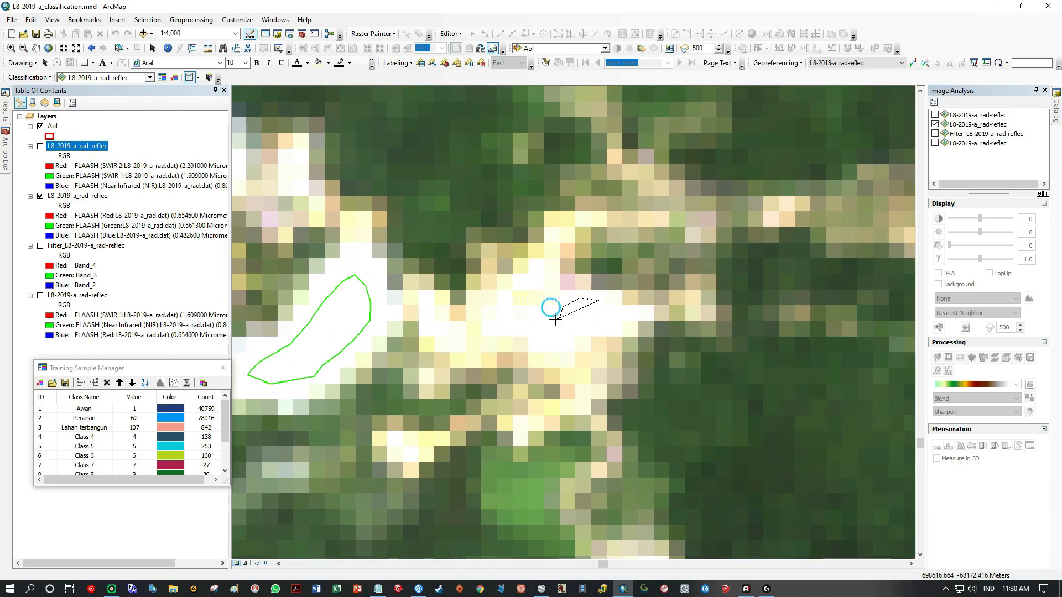
{"action": "double_click", "coordinate": [613, 322]}
Draw a four-sided training polygon on the southeastern tip of the pinkish mining site farther northeast.
{"action": "scroll", "coordinate": [587, 358], "scroll_direction": "up", "scroll_amount": 4}
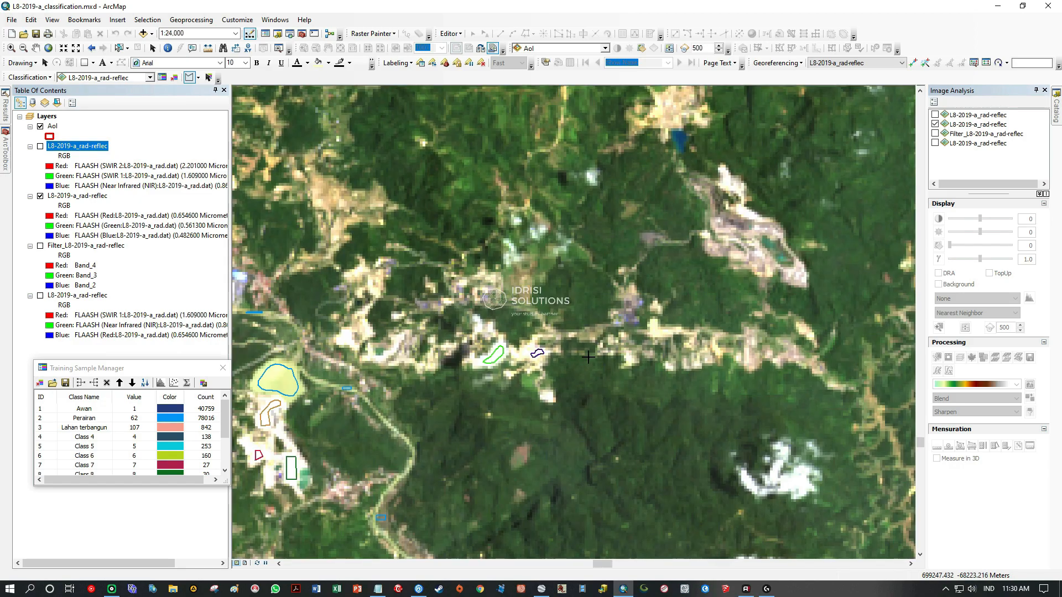
{"action": "left_click_drag", "start_coordinate": [783, 294], "coordinate": [535, 316]}
{"action": "left_click_drag", "start_coordinate": [435, 323], "coordinate": [804, 278]}
{"action": "left_click_drag", "start_coordinate": [471, 208], "coordinate": [413, 225]}
{"action": "left_click_drag", "start_coordinate": [680, 301], "coordinate": [540, 281]}
{"action": "left_click_drag", "start_coordinate": [673, 289], "coordinate": [577, 360]}
{"action": "left_click_drag", "start_coordinate": [626, 325], "coordinate": [611, 340]}
{"action": "scroll", "coordinate": [576, 325], "scroll_direction": "down", "scroll_amount": 3}
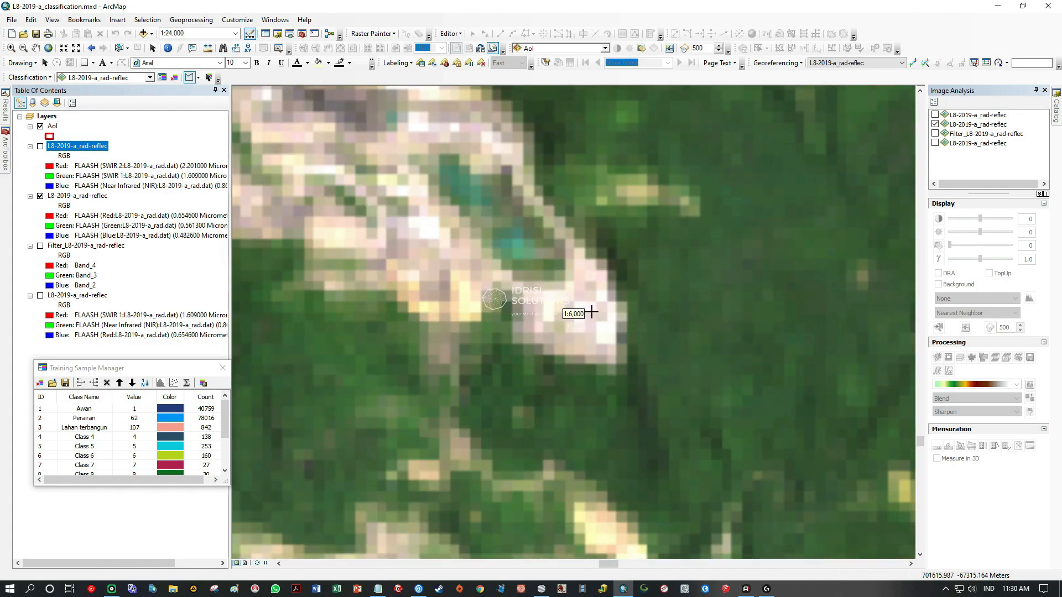
{"action": "left_click", "coordinate": [554, 315]}
{"action": "left_click", "coordinate": [603, 350]}
Draw a five-sided training polygon on the pale bare ground just north of the mining site's green ponds.
{"action": "left_click_drag", "start_coordinate": [536, 298], "coordinate": [649, 384]}
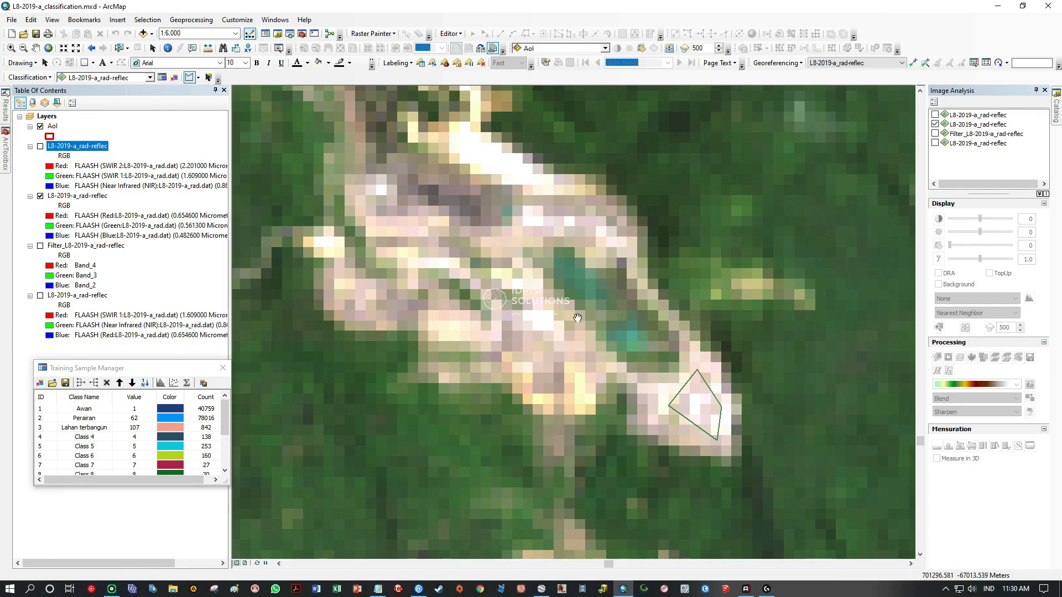
{"action": "left_click_drag", "start_coordinate": [564, 242], "coordinate": [576, 322]}
{"action": "left_click", "coordinate": [556, 260]}
{"action": "left_click", "coordinate": [543, 294]}
{"action": "left_click", "coordinate": [574, 307]}
{"action": "left_click", "coordinate": [599, 294]}
{"action": "double_click", "coordinate": [599, 275]}
Draw a training polygon on the bright white ground at the northern end of the same mining site.
{"action": "left_click_drag", "start_coordinate": [460, 150], "coordinate": [541, 287]}
{"action": "left_click", "coordinate": [492, 243]}
{"action": "double_click", "coordinate": [526, 281]}
Draw a training polygon on the pale bare ground southwest of the mining site's green ponds.
{"action": "left_click_drag", "start_coordinate": [544, 418], "coordinate": [472, 155]}
{"action": "left_click", "coordinate": [556, 255]}
{"action": "left_click", "coordinate": [622, 317]}
{"action": "left_click", "coordinate": [584, 344]}
{"action": "left_click", "coordinate": [548, 327]}
{"action": "double_click", "coordinate": [538, 308]}
{"action": "left_click", "coordinate": [558, 255]}
{"action": "left_click", "coordinate": [605, 291]}
{"action": "left_click", "coordinate": [575, 308]}
{"action": "double_click", "coordinate": [545, 286]}
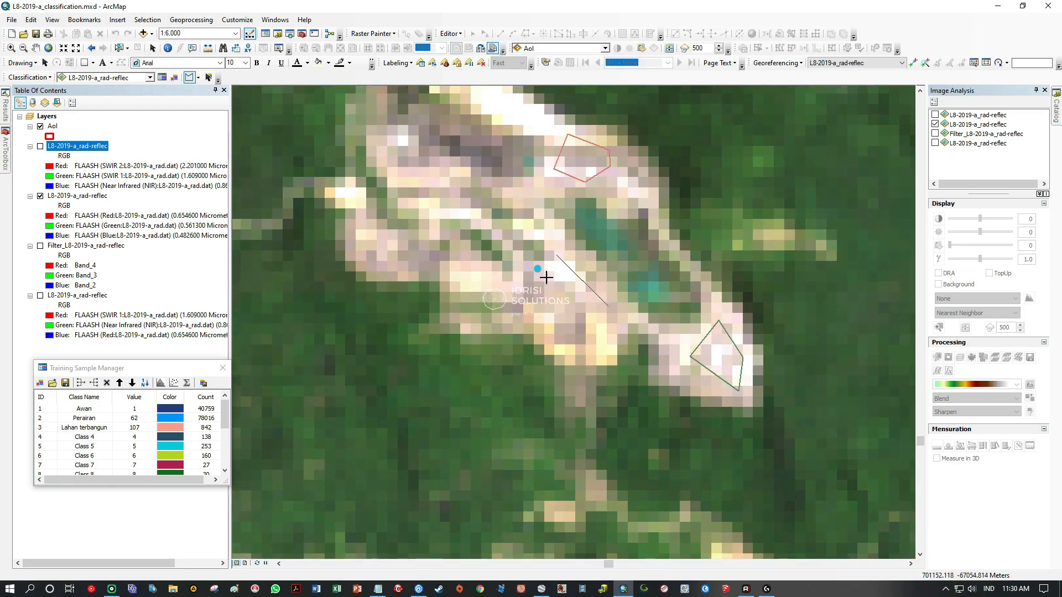
Examine the yellowish open ground north of the small dark-blue lake and the curved strip extending east from it.
{"action": "scroll", "coordinate": [547, 277], "scroll_direction": "up", "scroll_amount": 4}
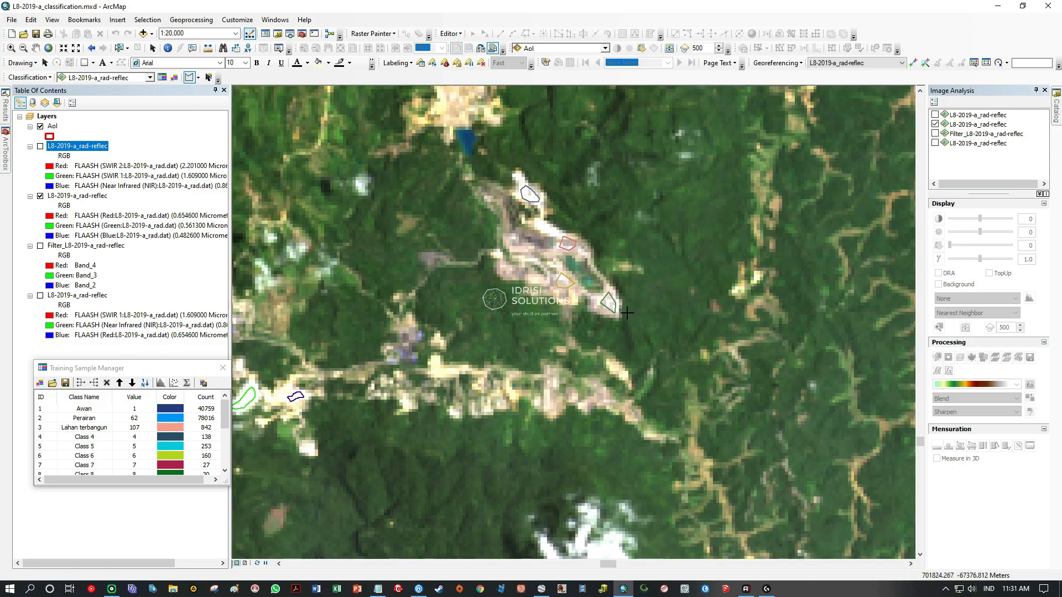
{"action": "left_click_drag", "start_coordinate": [690, 406], "coordinate": [507, 451]}
{"action": "scroll", "coordinate": [607, 301], "scroll_direction": "up", "scroll_amount": 3}
{"action": "left_click_drag", "start_coordinate": [566, 192], "coordinate": [553, 311]}
{"action": "scroll", "coordinate": [553, 310], "scroll_direction": "up", "scroll_amount": 4}
{"action": "left_click_drag", "start_coordinate": [594, 492], "coordinate": [627, 382]}
{"action": "scroll", "coordinate": [627, 382], "scroll_direction": "down", "scroll_amount": 6}
{"action": "scroll", "coordinate": [622, 389], "scroll_direction": "down", "scroll_amount": 5}
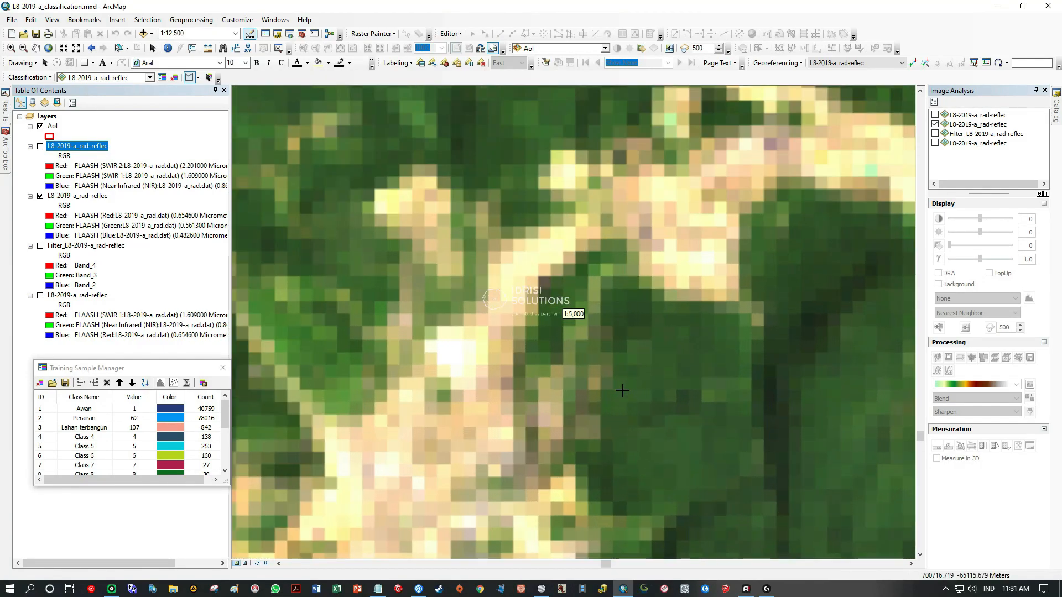
{"action": "scroll", "coordinate": [622, 390], "scroll_direction": "up", "scroll_amount": 2}
{"action": "left_click_drag", "start_coordinate": [548, 368], "coordinate": [560, 271]}
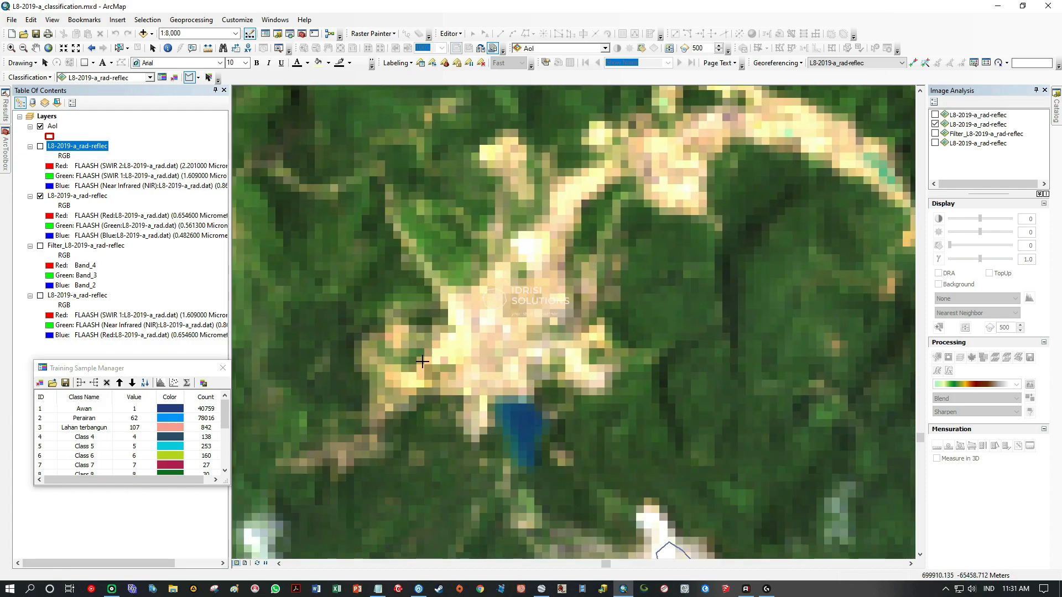
{"action": "left_click_drag", "start_coordinate": [623, 228], "coordinate": [528, 319]}
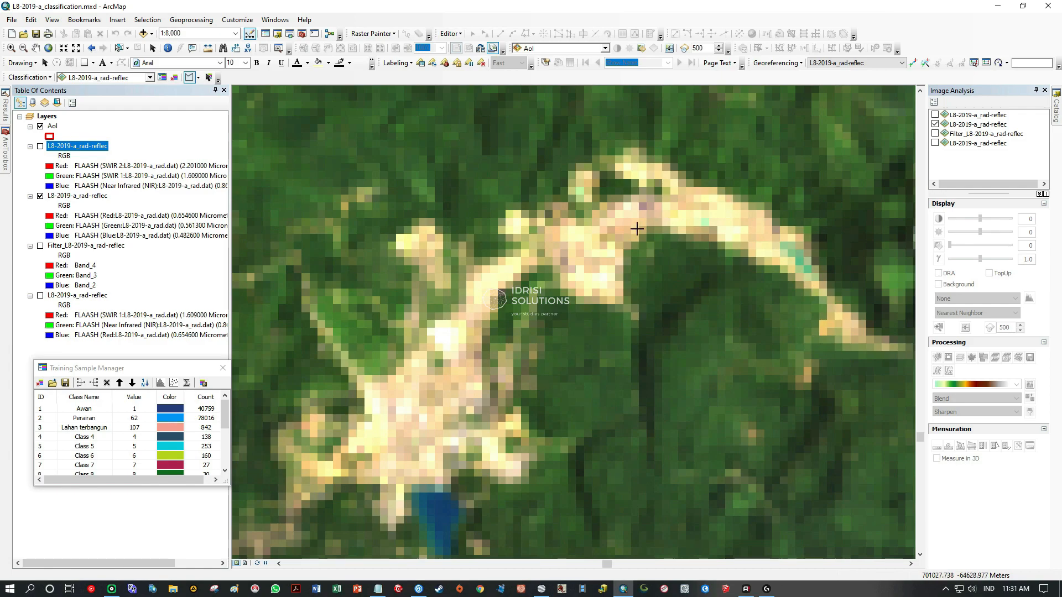
{"action": "scroll", "coordinate": [640, 208], "scroll_direction": "down", "scroll_amount": 2}
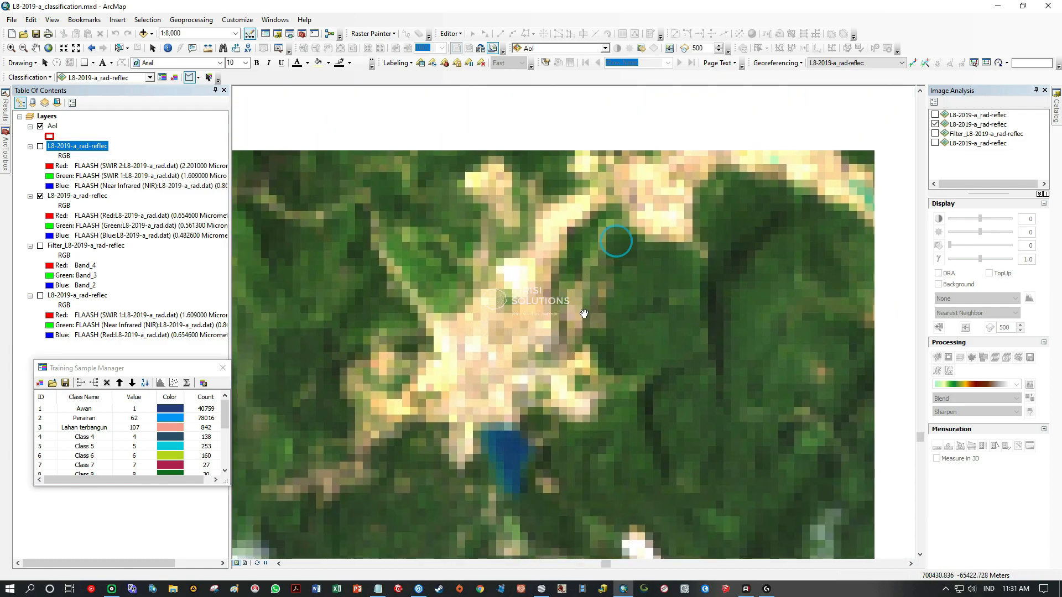
Search the image south and west of the mining sites, past the large lake to the cloud-covered volcanoes, for further bare ground.
{"action": "scroll", "coordinate": [581, 313], "scroll_direction": "down", "scroll_amount": 3}
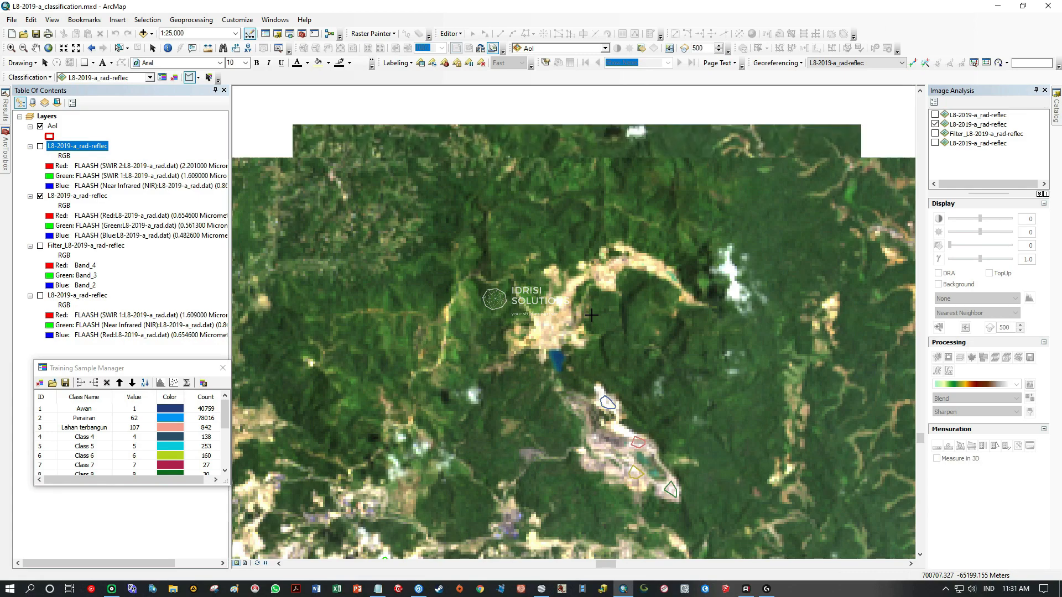
{"action": "scroll", "coordinate": [591, 314], "scroll_direction": "down", "scroll_amount": 2}
{"action": "left_click_drag", "start_coordinate": [535, 412], "coordinate": [695, 207]}
{"action": "left_click_drag", "start_coordinate": [671, 334], "coordinate": [536, 242]}
{"action": "left_click_drag", "start_coordinate": [614, 382], "coordinate": [449, 192]}
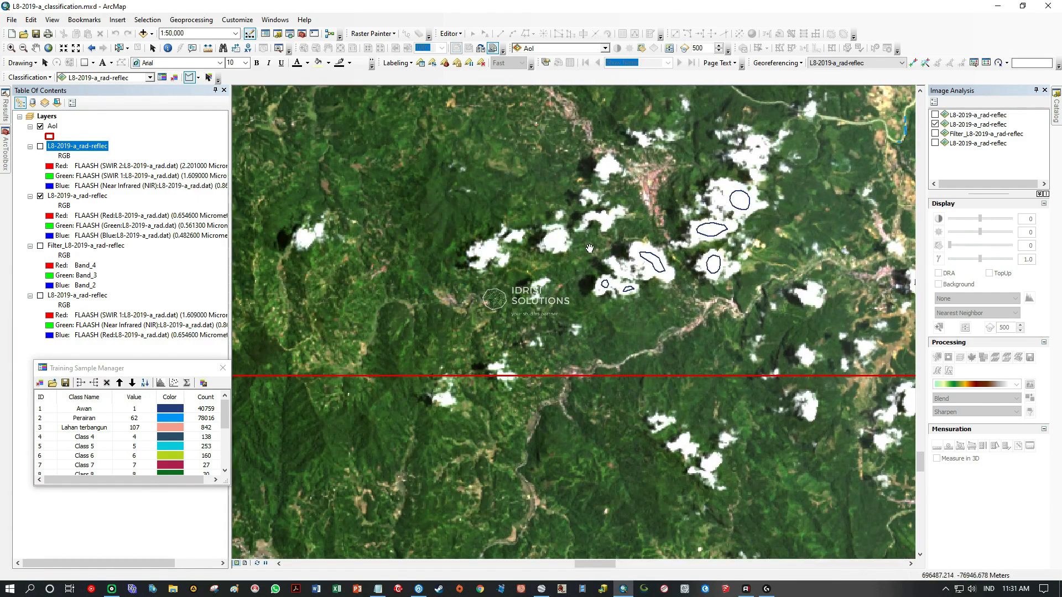
{"action": "scroll", "coordinate": [581, 255], "scroll_direction": "down", "scroll_amount": 1}
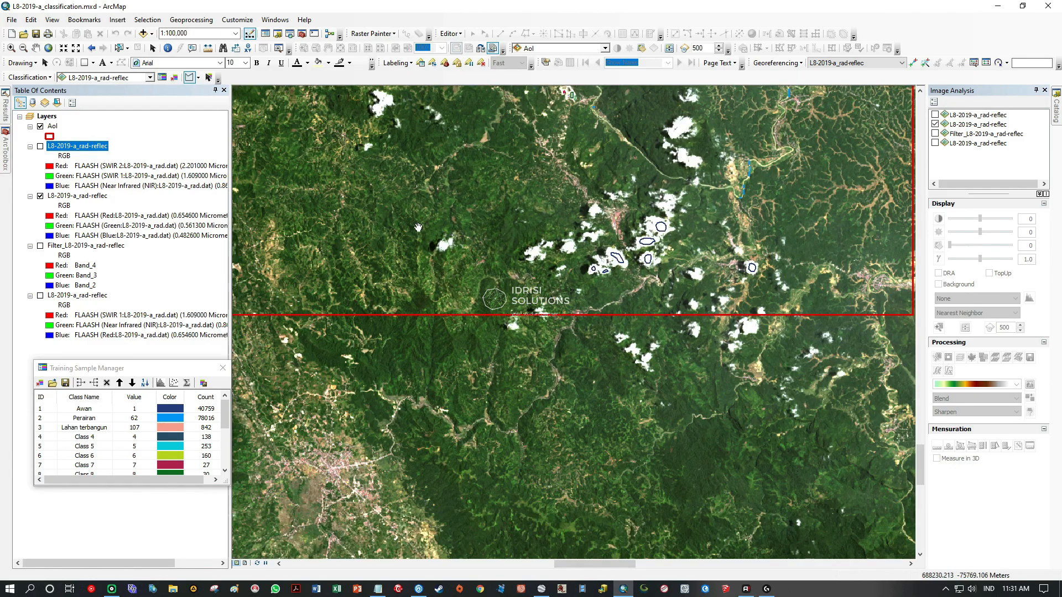
{"action": "left_click_drag", "start_coordinate": [488, 241], "coordinate": [784, 258]}
{"action": "left_click_drag", "start_coordinate": [498, 263], "coordinate": [762, 330]}
{"action": "left_click_drag", "start_coordinate": [535, 297], "coordinate": [743, 402]}
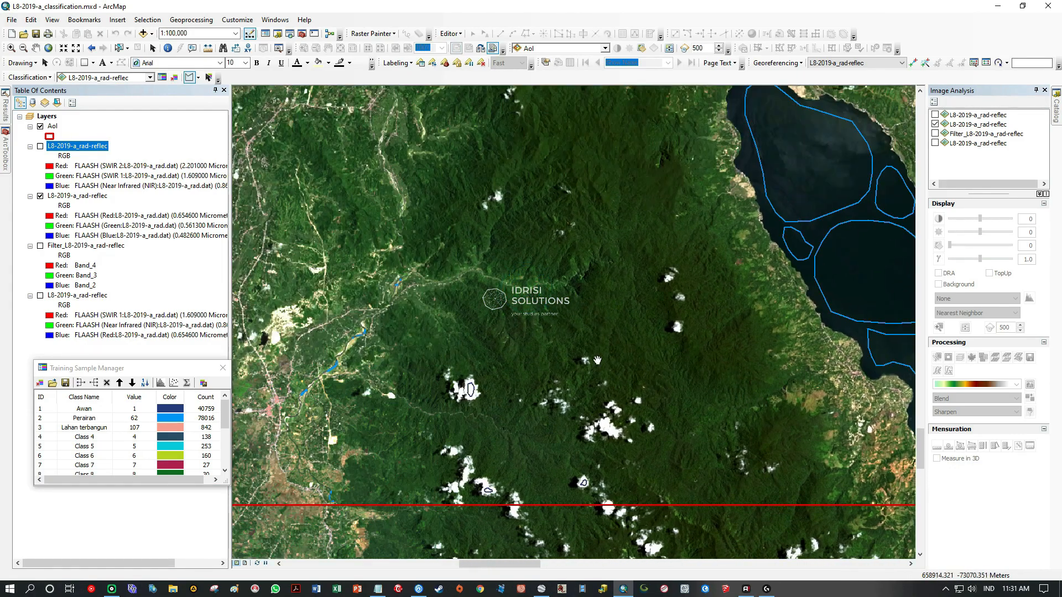
{"action": "left_click_drag", "start_coordinate": [468, 301], "coordinate": [682, 272]}
{"action": "left_click_drag", "start_coordinate": [469, 105], "coordinate": [481, 261]}
{"action": "left_click_drag", "start_coordinate": [509, 174], "coordinate": [483, 317]}
{"action": "left_click_drag", "start_coordinate": [491, 207], "coordinate": [484, 251]}
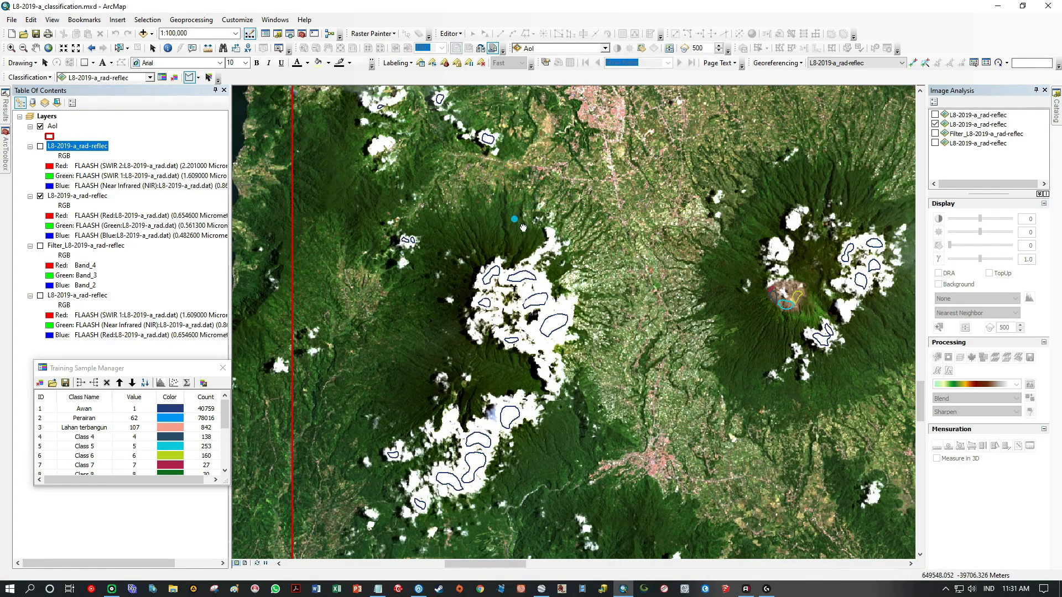
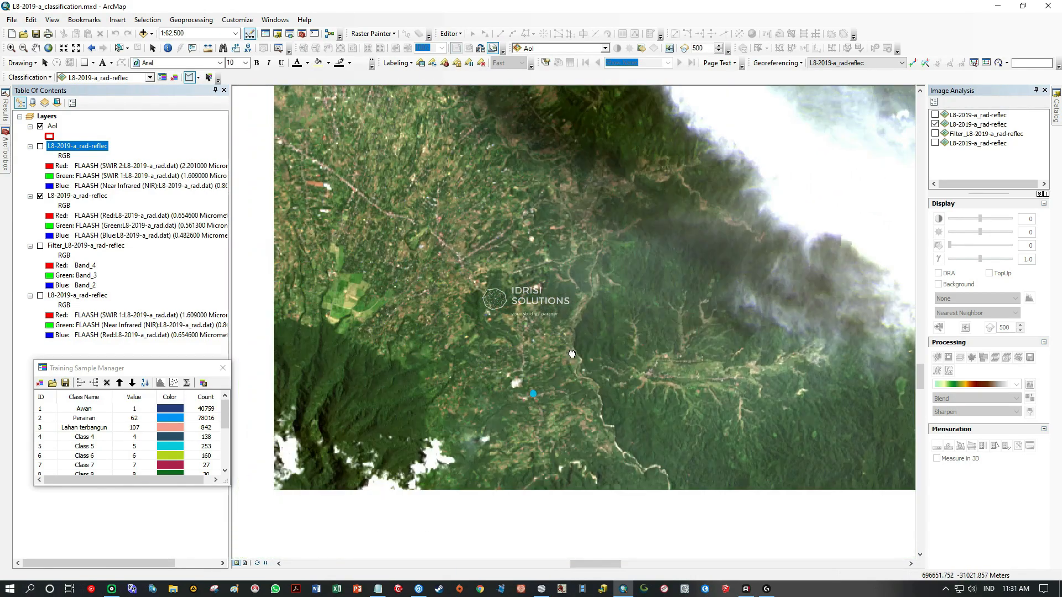
Search the image southwest across the cloudy volcanoes to the small green crater with a brown centre for further bare ground.
{"action": "left_click_drag", "start_coordinate": [571, 354], "coordinate": [818, 257]}
{"action": "left_click_drag", "start_coordinate": [525, 387], "coordinate": [667, 316]}
{"action": "left_click_drag", "start_coordinate": [526, 363], "coordinate": [607, 263]}
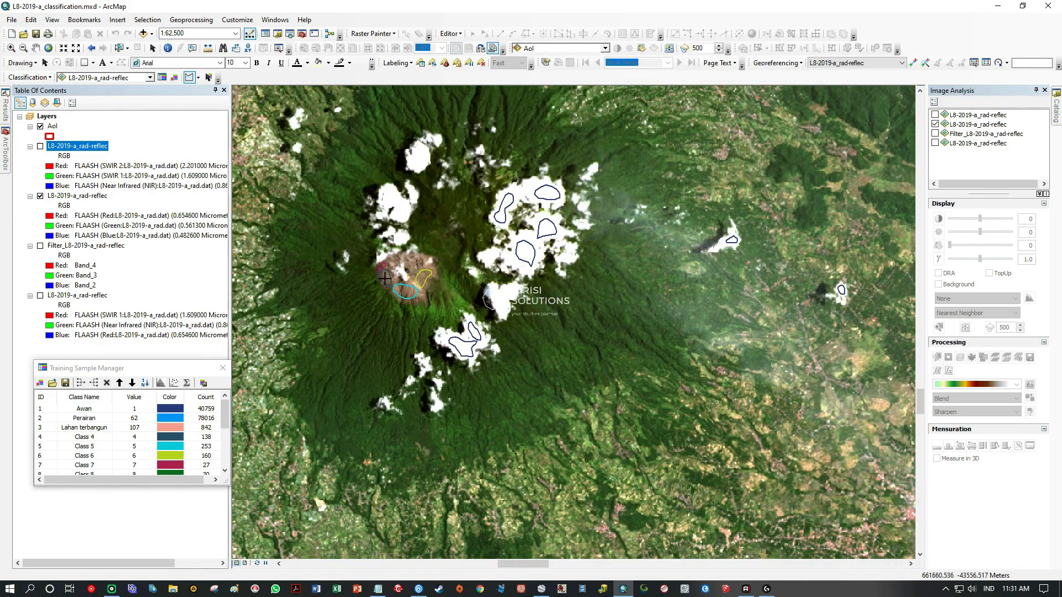
{"action": "left_click_drag", "start_coordinate": [417, 260], "coordinate": [625, 255]}
{"action": "left_click_drag", "start_coordinate": [418, 333], "coordinate": [419, 479]}
{"action": "left_click_drag", "start_coordinate": [397, 516], "coordinate": [478, 269]}
{"action": "scroll", "coordinate": [478, 269], "scroll_direction": "down", "scroll_amount": 2}
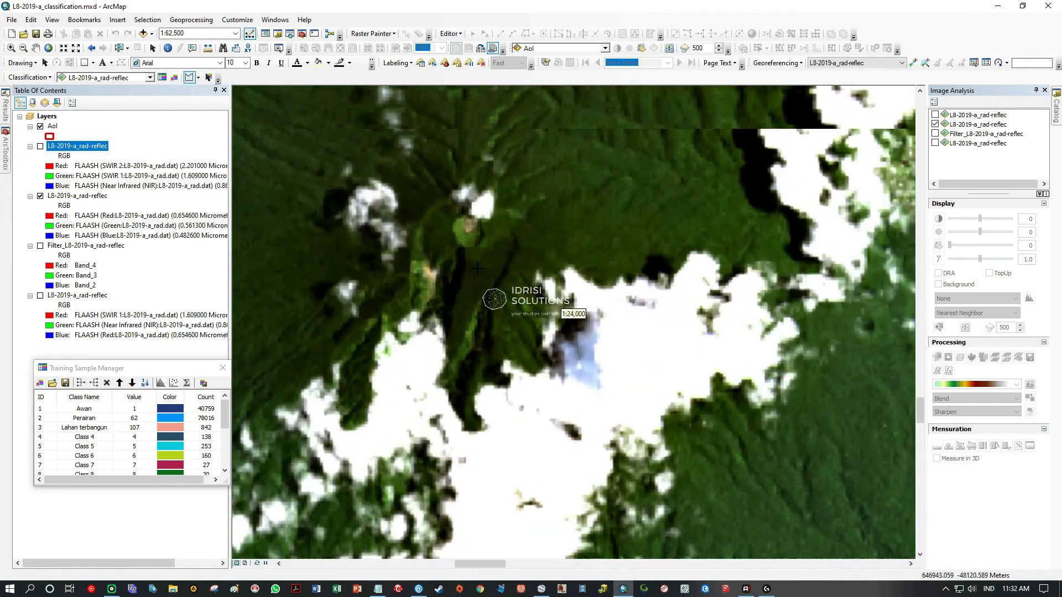
{"action": "scroll", "coordinate": [486, 244], "scroll_direction": "down", "scroll_amount": 3}
{"action": "left_click_drag", "start_coordinate": [473, 190], "coordinate": [535, 377]}
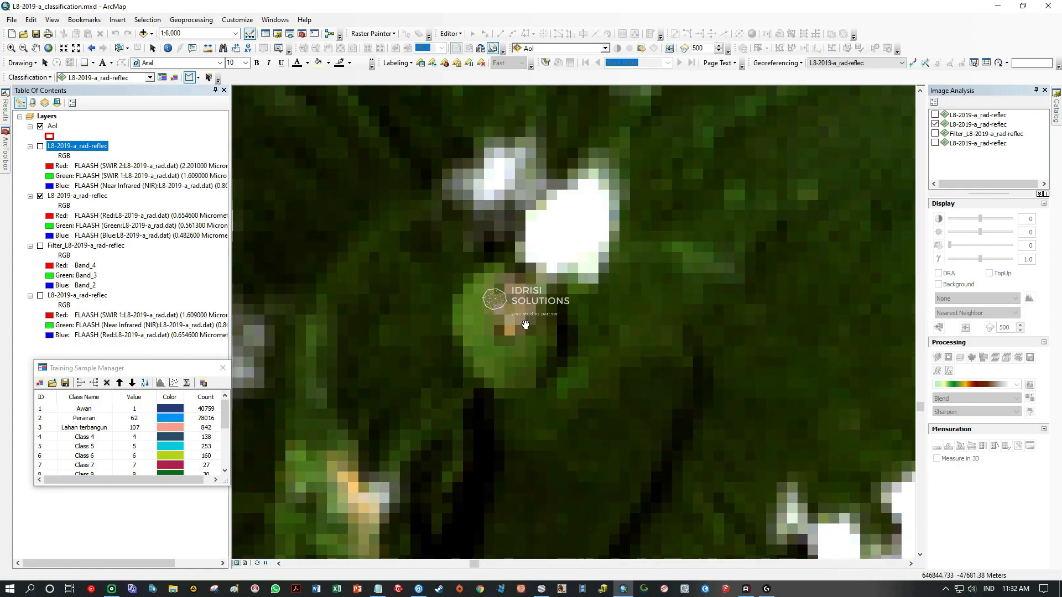
Draw a small training polygon on the brownish bare pixels inside the small crater.
{"action": "scroll", "coordinate": [520, 313], "scroll_direction": "down", "scroll_amount": 3}
{"action": "left_click", "coordinate": [504, 266]}
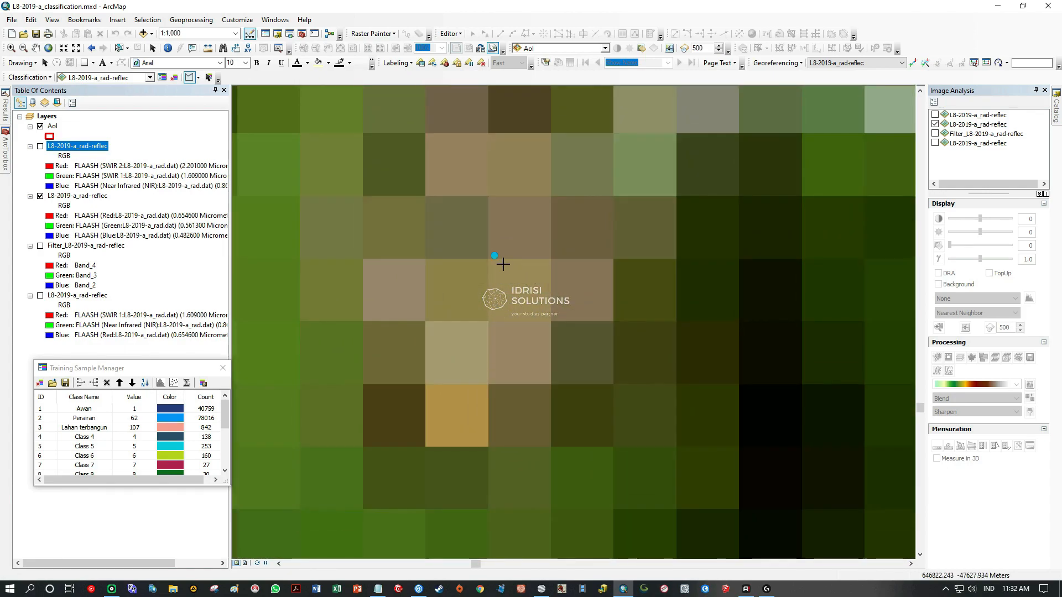
{"action": "left_click", "coordinate": [602, 271]}
{"action": "left_click", "coordinate": [602, 307]}
{"action": "left_click", "coordinate": [543, 320]}
{"action": "left_click", "coordinate": [538, 376]}
{"action": "left_click", "coordinate": [499, 378]}
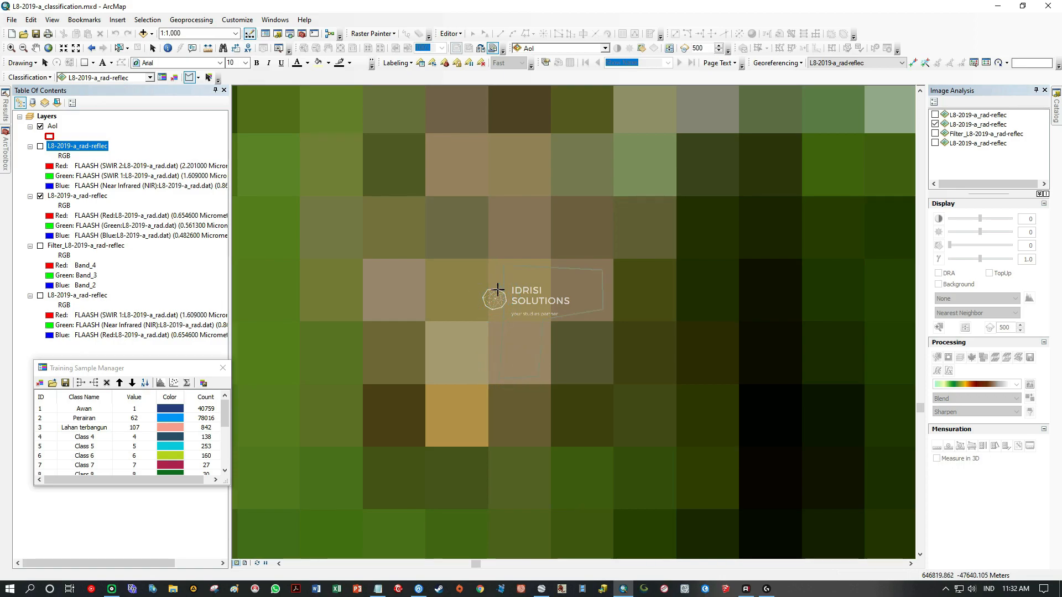
{"action": "left_click_drag", "start_coordinate": [507, 202], "coordinate": [507, 316]}
{"action": "left_click_drag", "start_coordinate": [492, 366], "coordinate": [514, 145]}
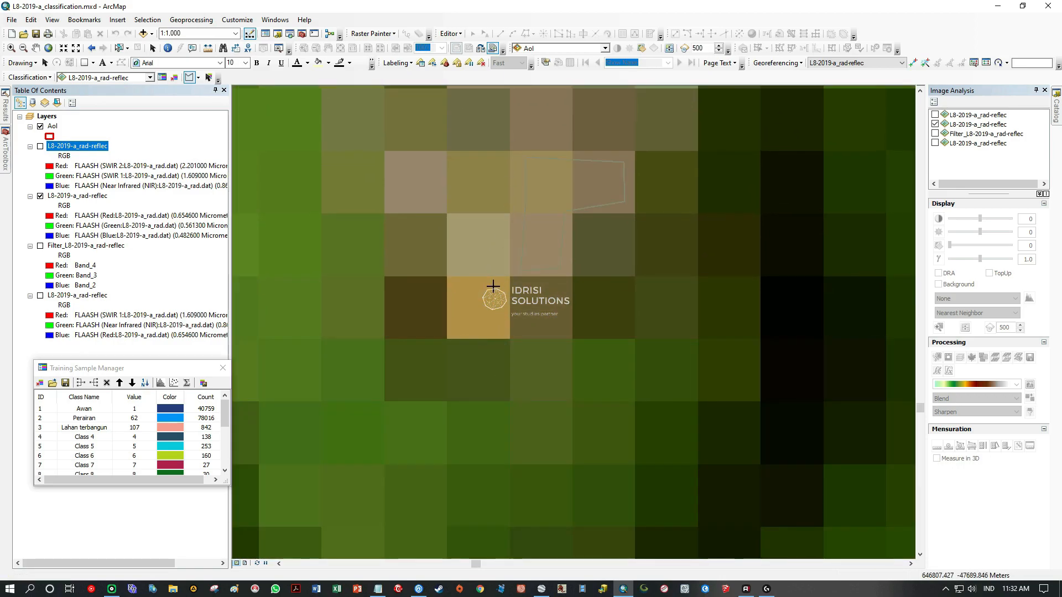
Search the cloud-covered volcanoes and the slopes around them, as far as the AoI's western border, for further bare ground.
{"action": "scroll", "coordinate": [502, 283], "scroll_direction": "up", "scroll_amount": 3}
{"action": "scroll", "coordinate": [502, 283], "scroll_direction": "up", "scroll_amount": 6}
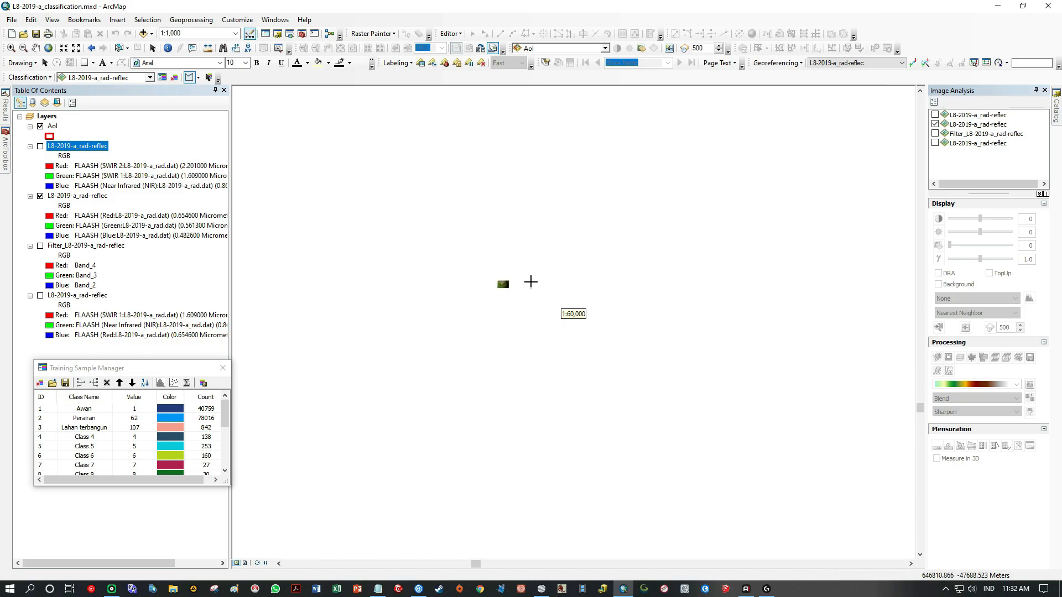
{"action": "key", "text": "Up"}
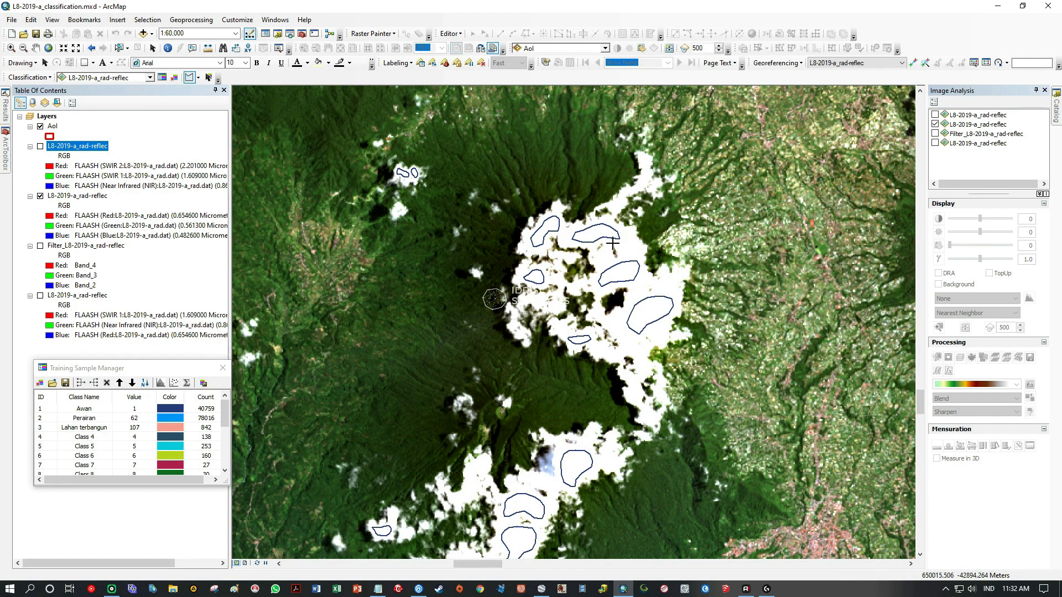
{"action": "left_click_drag", "start_coordinate": [625, 552], "coordinate": [571, 332]}
{"action": "left_click_drag", "start_coordinate": [238, 512], "coordinate": [470, 303]}
{"action": "left_click_drag", "start_coordinate": [738, 94], "coordinate": [683, 396]}
{"action": "left_click_drag", "start_coordinate": [633, 333], "coordinate": [557, 458]}
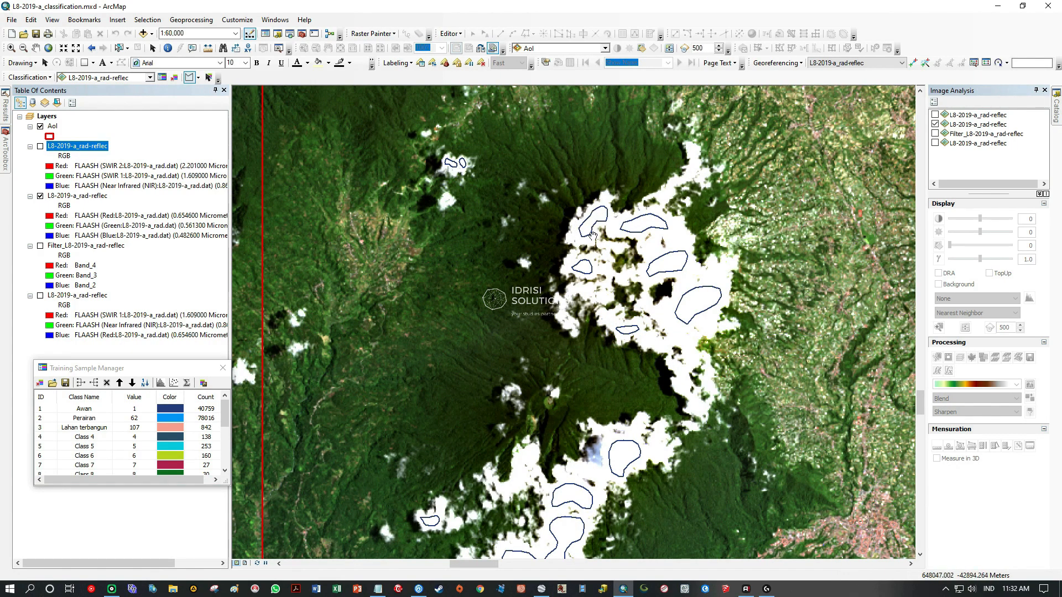
{"action": "left_click_drag", "start_coordinate": [593, 227], "coordinate": [531, 292]}
{"action": "left_click", "coordinate": [591, 366]}
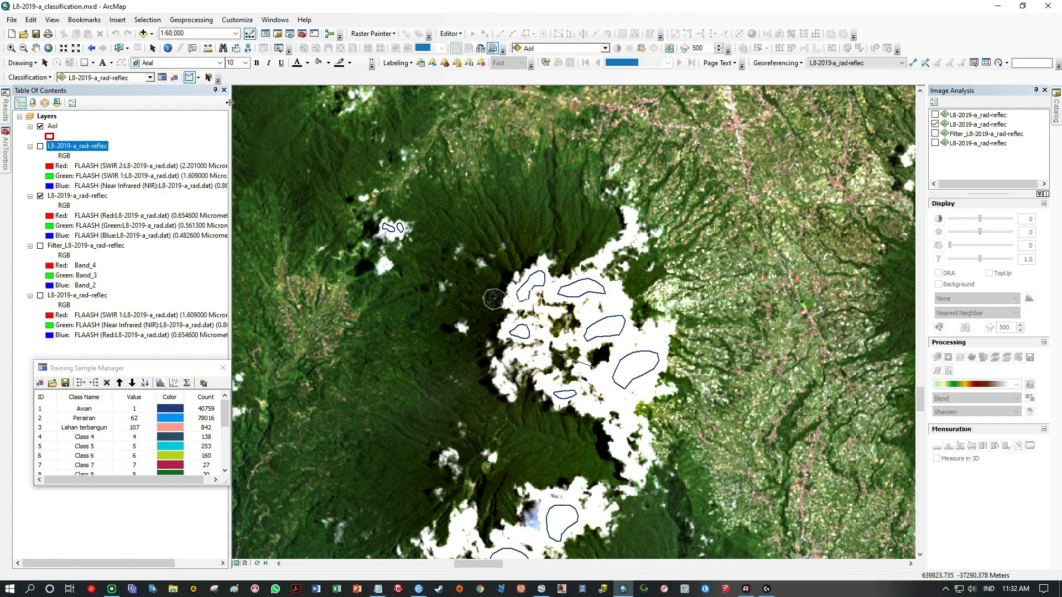
Search the farmland south of the brown volcano summit and examine the bright cream-coloured patch northeast of the city.
{"action": "left_click", "coordinate": [35, 48]}
{"action": "scroll", "coordinate": [559, 305], "scroll_direction": "down", "scroll_amount": 2}
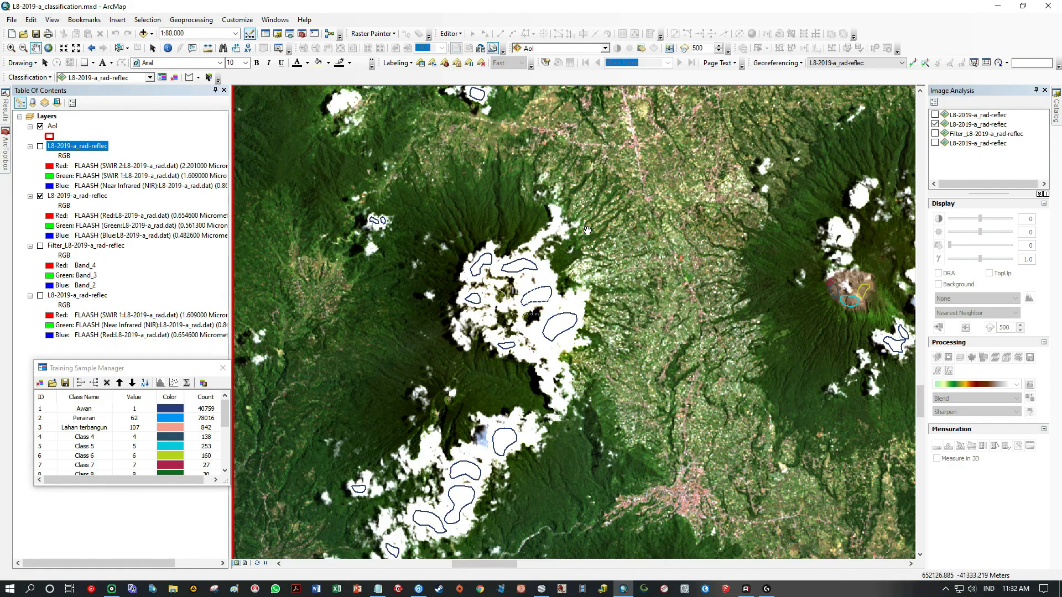
{"action": "left_click_drag", "start_coordinate": [559, 304], "coordinate": [557, 433]}
{"action": "left_click_drag", "start_coordinate": [738, 340], "coordinate": [522, 302]}
{"action": "scroll", "coordinate": [519, 297], "scroll_direction": "up", "scroll_amount": 5}
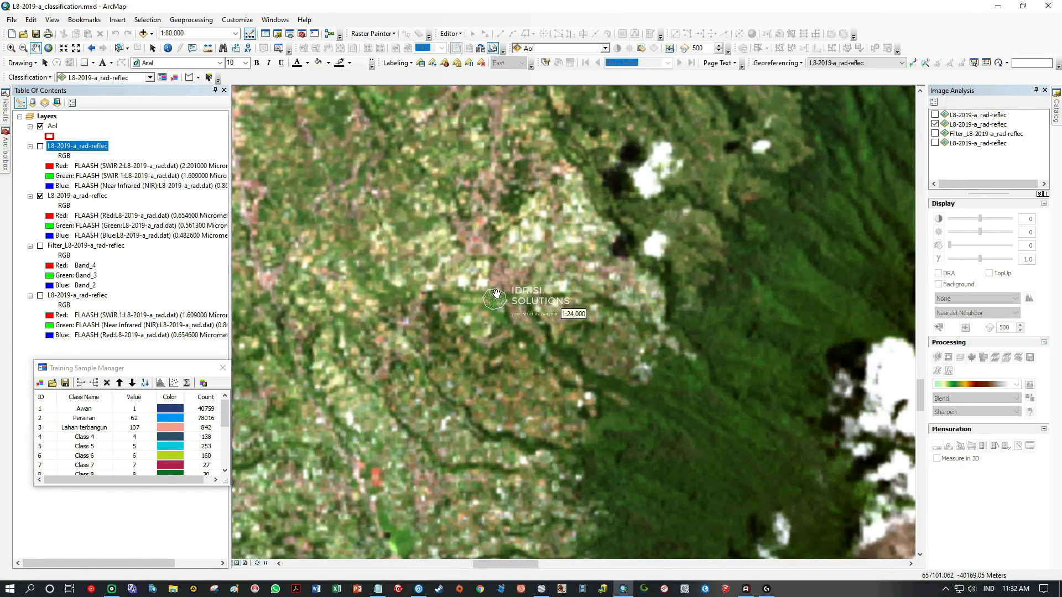
{"action": "left_click_drag", "start_coordinate": [496, 294], "coordinate": [695, 68]}
{"action": "left_click_drag", "start_coordinate": [695, 463], "coordinate": [594, 216]}
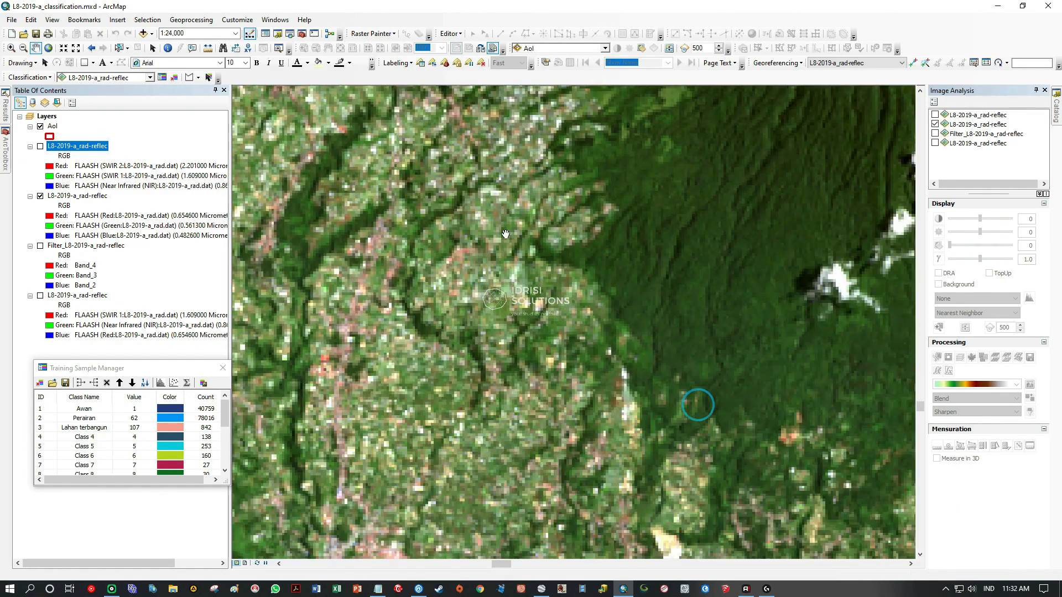
{"action": "scroll", "coordinate": [652, 398], "scroll_direction": "down", "scroll_amount": 4}
{"action": "scroll", "coordinate": [608, 343], "scroll_direction": "up", "scroll_amount": 5}
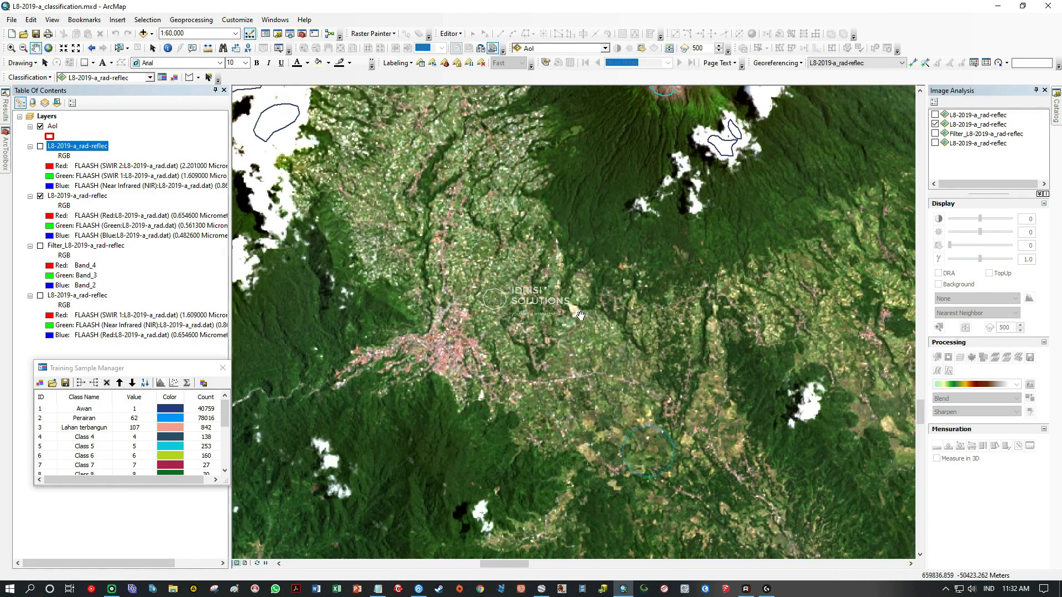
{"action": "scroll", "coordinate": [606, 341], "scroll_direction": "up", "scroll_amount": 3}
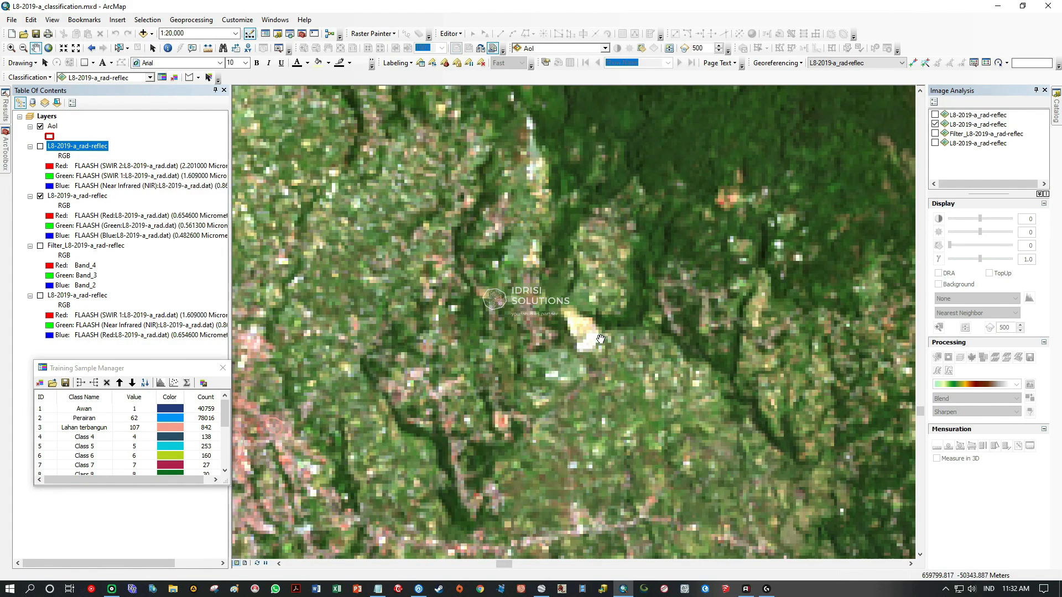
{"action": "scroll", "coordinate": [589, 337], "scroll_direction": "down", "scroll_amount": 3}
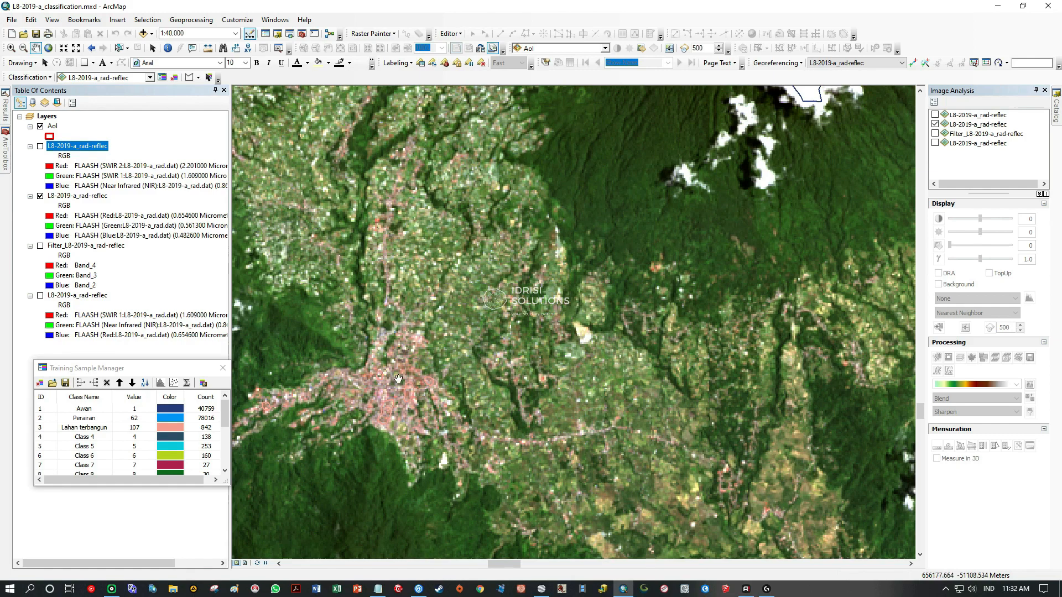
Switch to Google Earth Pro and locate the farmland east of Padang Panjang City, south of the volcano.
{"action": "left_click", "coordinate": [541, 589]}
{"action": "scroll", "coordinate": [668, 317], "scroll_direction": "down", "scroll_amount": 2}
{"action": "scroll", "coordinate": [636, 347], "scroll_direction": "down", "scroll_amount": 5}
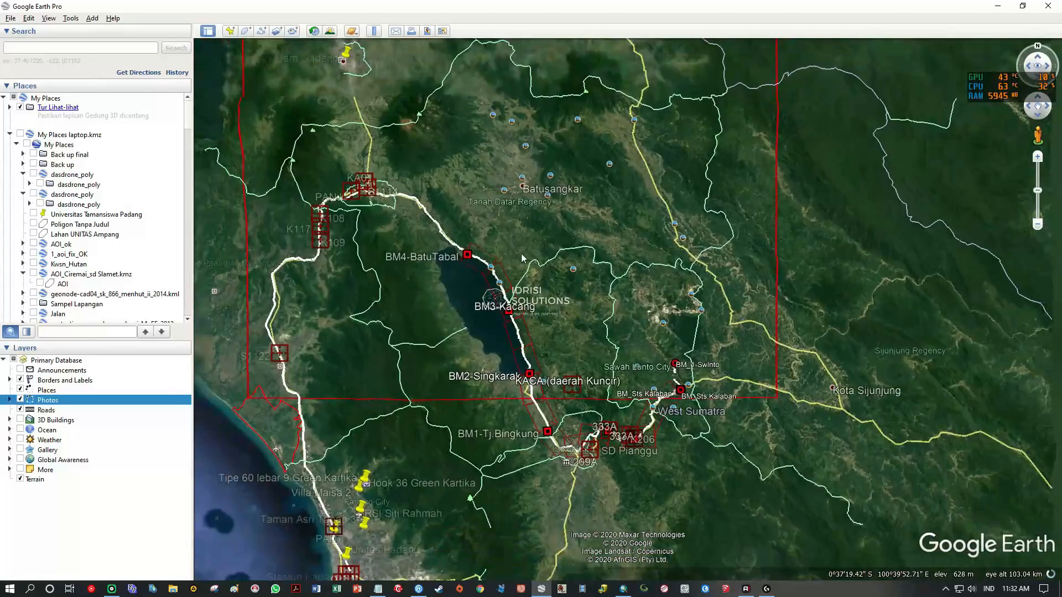
{"action": "left_click_drag", "start_coordinate": [387, 153], "coordinate": [590, 392]}
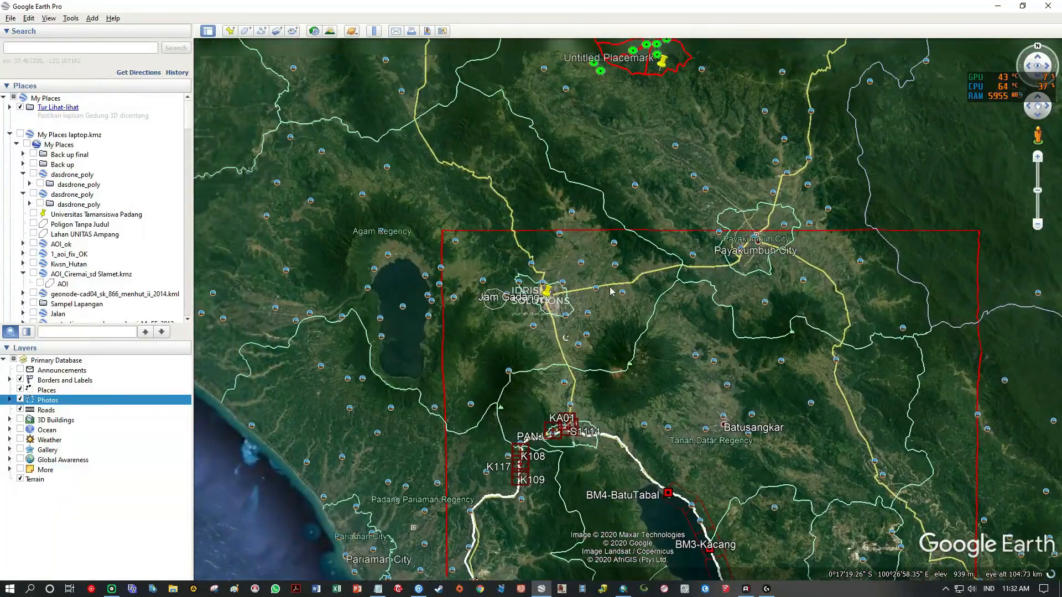
{"action": "scroll", "coordinate": [589, 396], "scroll_direction": "up", "scroll_amount": 2}
{"action": "scroll", "coordinate": [588, 396], "scroll_direction": "up", "scroll_amount": 4}
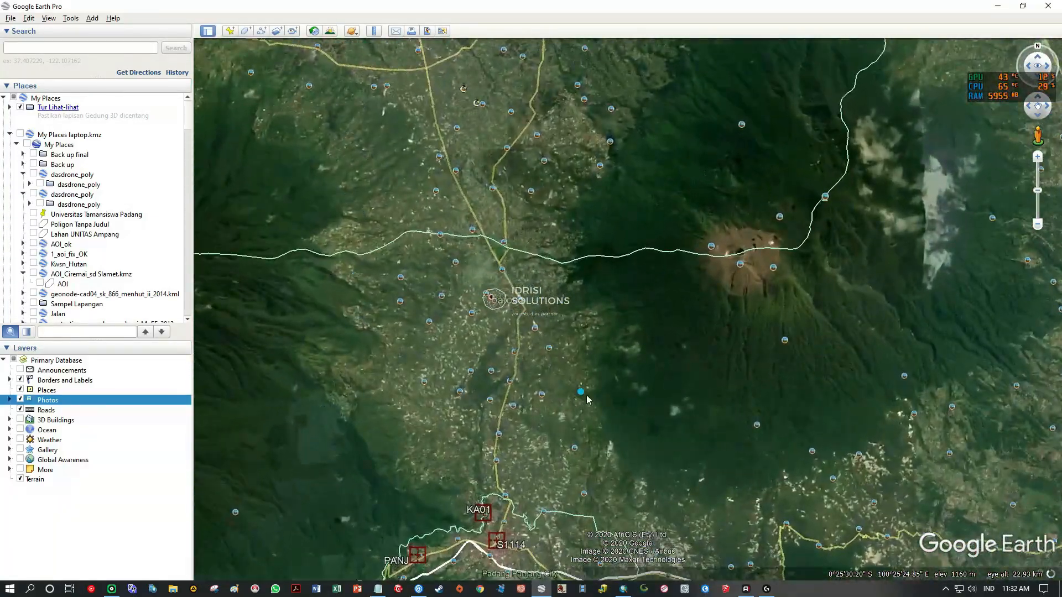
{"action": "scroll", "coordinate": [608, 387], "scroll_direction": "up", "scroll_amount": 2}
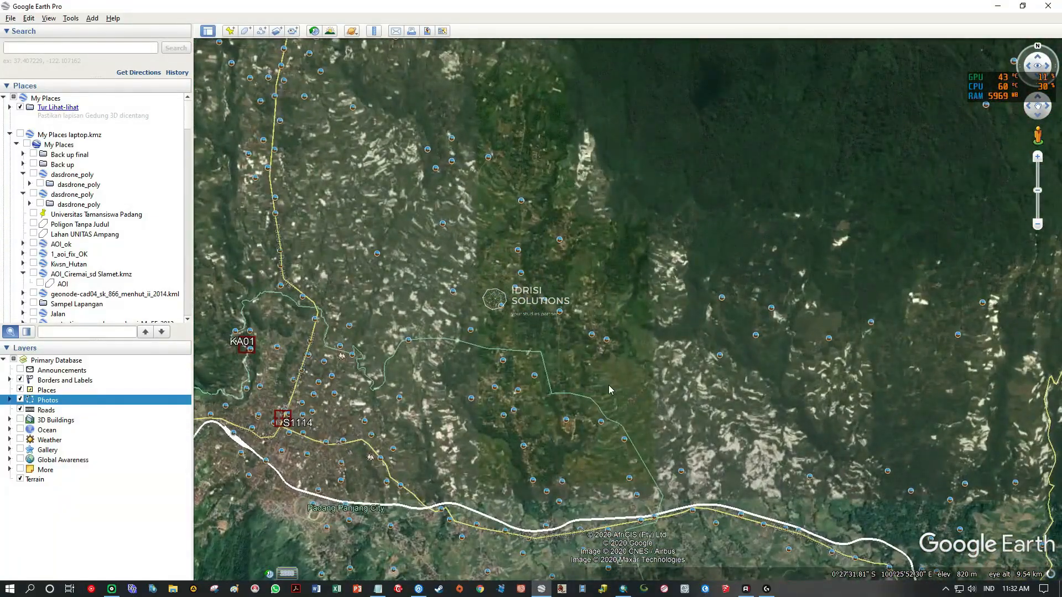
{"action": "scroll", "coordinate": [608, 389], "scroll_direction": "up", "scroll_amount": 2}
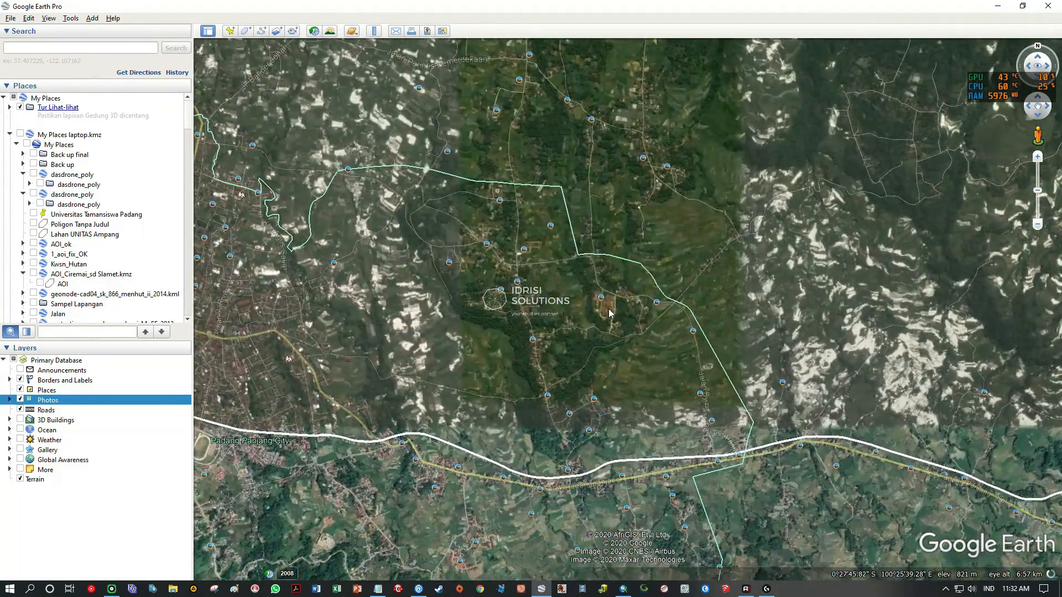
Examine the fields and settlements northeast of Padang Panjang City for the bright patch found on the Landsat image.
{"action": "left_click_drag", "start_coordinate": [608, 313], "coordinate": [587, 391]}
{"action": "left_click_drag", "start_coordinate": [649, 233], "coordinate": [592, 371]}
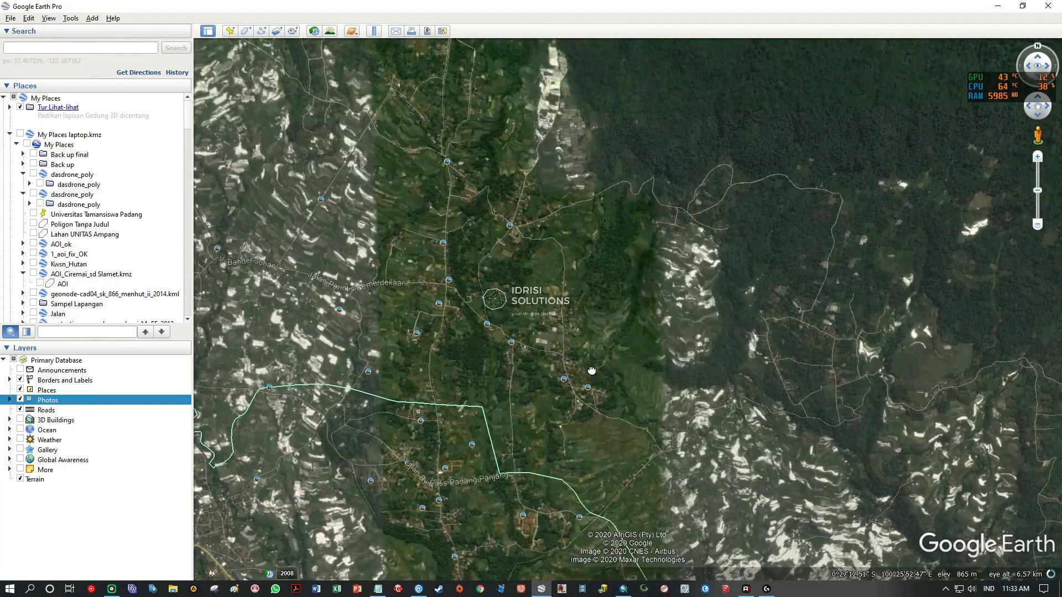
{"action": "scroll", "coordinate": [588, 331], "scroll_direction": "down", "scroll_amount": 2}
{"action": "scroll", "coordinate": [585, 326], "scroll_direction": "up", "scroll_amount": 3}
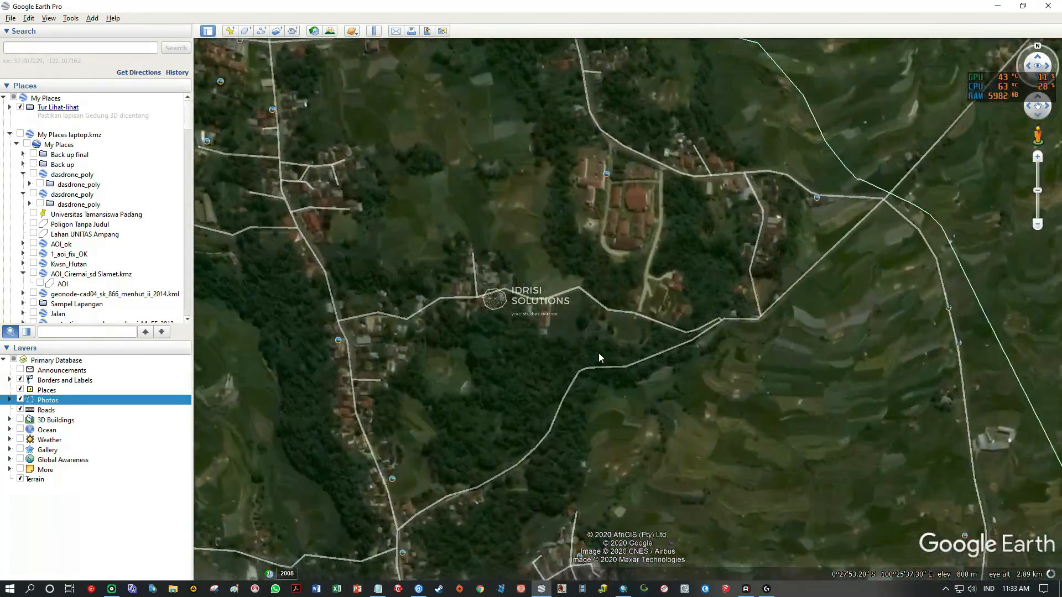
{"action": "scroll", "coordinate": [598, 353], "scroll_direction": "down", "scroll_amount": 1}
{"action": "scroll", "coordinate": [599, 355], "scroll_direction": "down", "scroll_amount": 3}
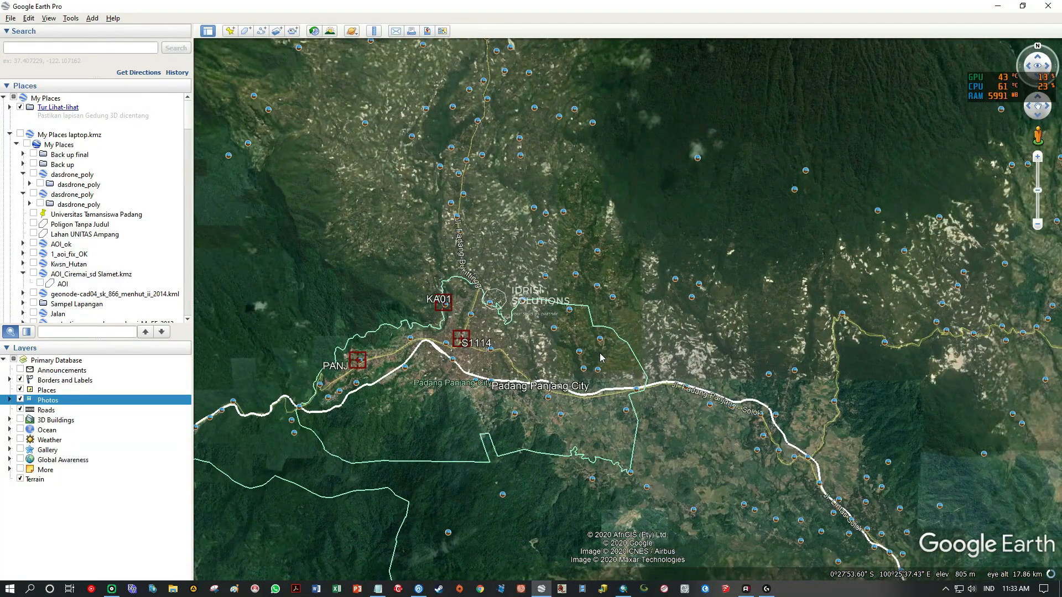
{"action": "scroll", "coordinate": [591, 375], "scroll_direction": "up", "scroll_amount": 2}
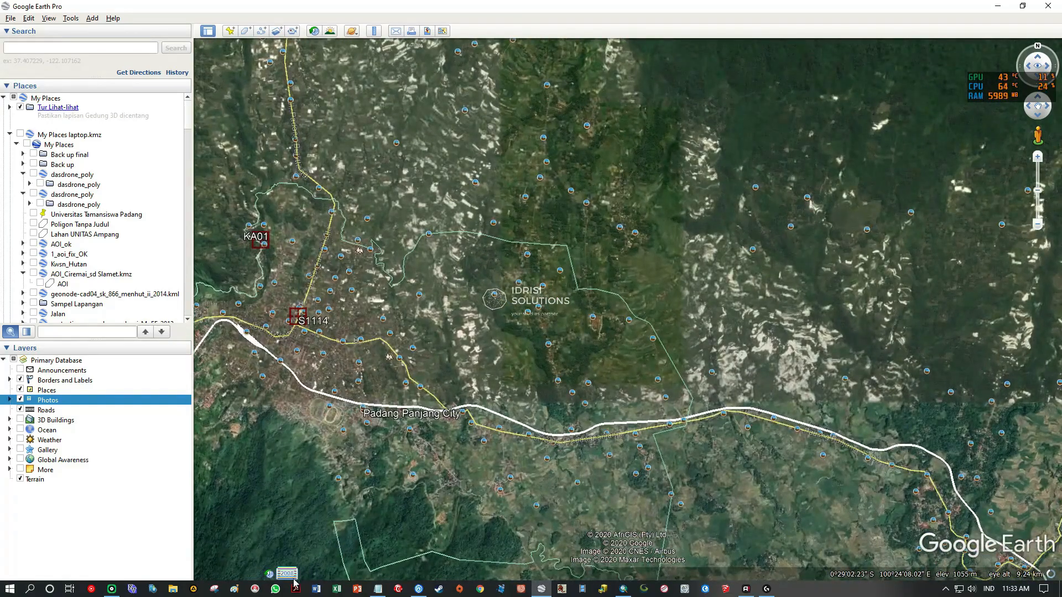
View the historical imagery around Padang Panjang City and return to the current imagery.
{"action": "left_click", "coordinate": [314, 31]}
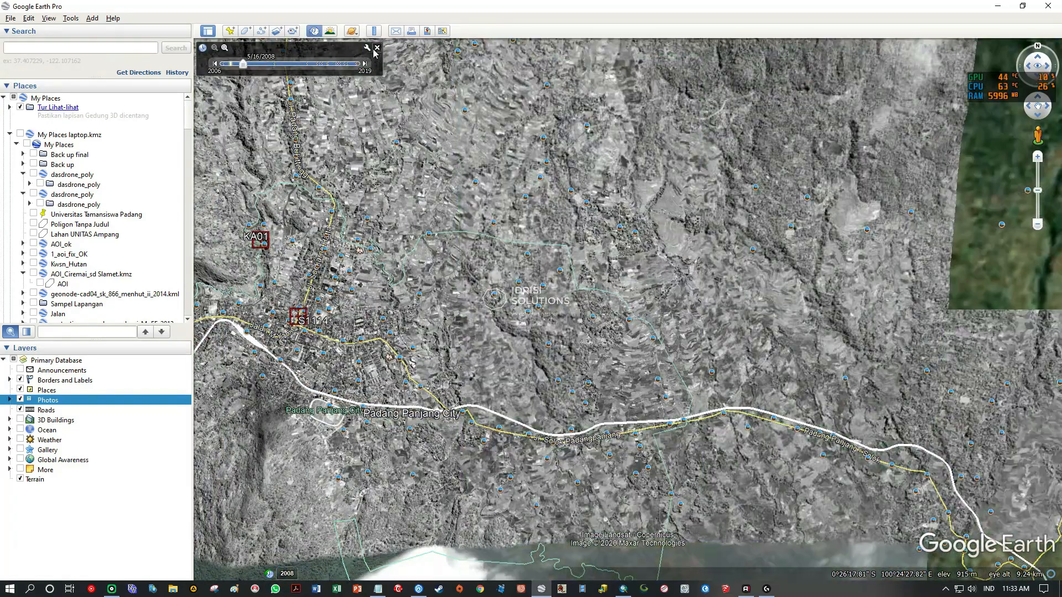
{"action": "left_click", "coordinate": [378, 47]}
{"action": "left_click_drag", "start_coordinate": [588, 251], "coordinate": [717, 326]}
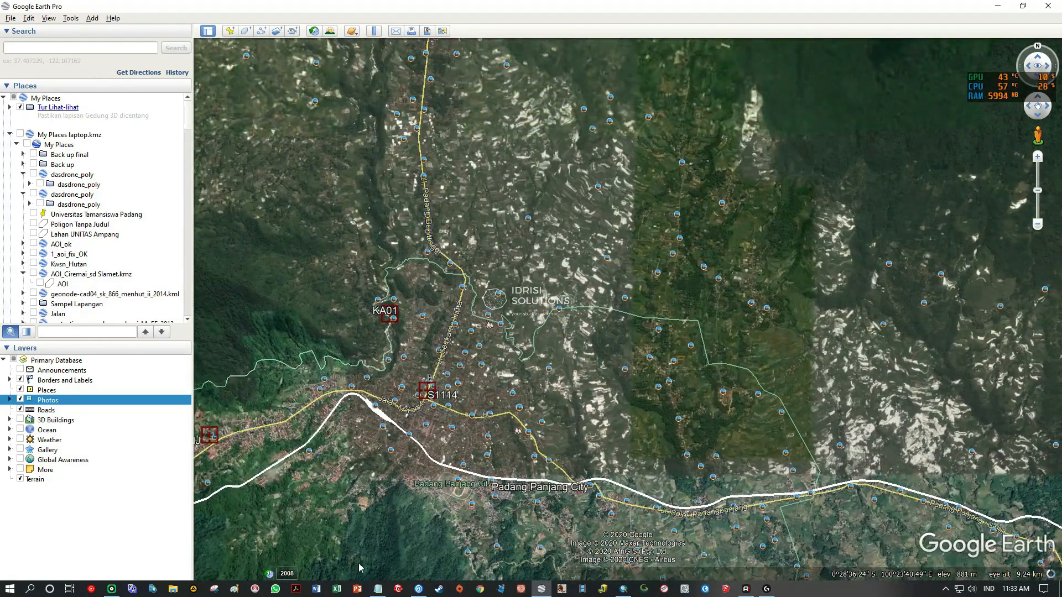
Compare the bright patch in ArcMap with the same area in Google Earth Pro and check its 2008 historical imagery.
{"action": "left_click", "coordinate": [623, 589]}
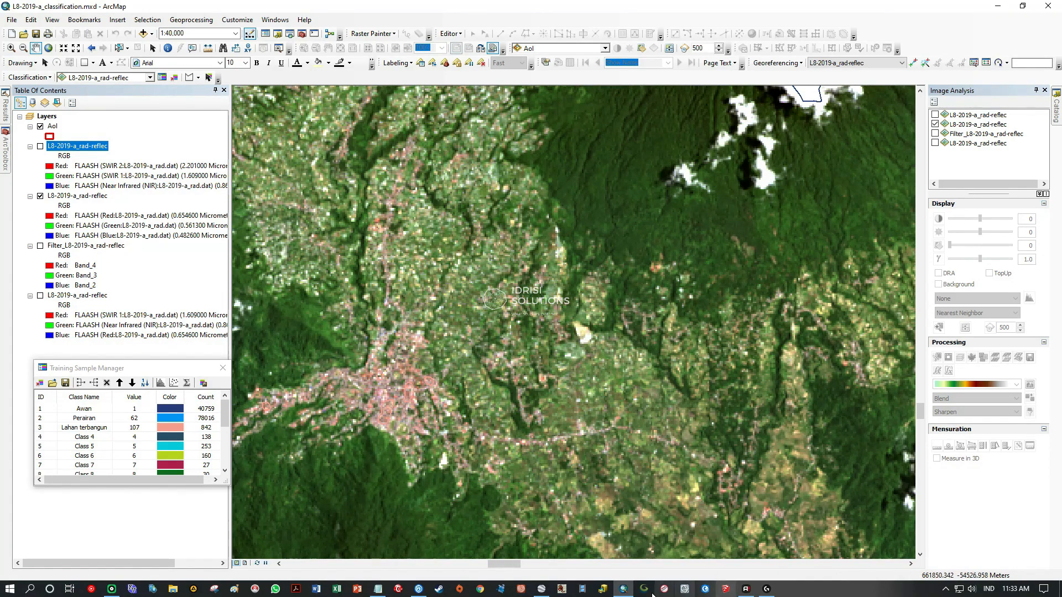
{"action": "left_click", "coordinate": [538, 588]}
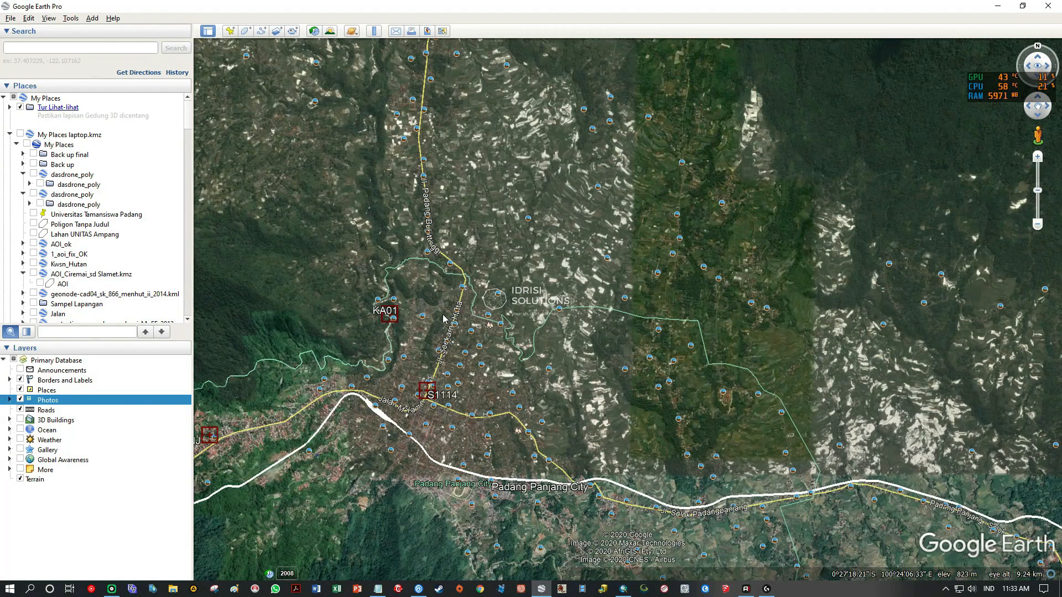
{"action": "scroll", "coordinate": [755, 298], "scroll_direction": "up", "scroll_amount": 3}
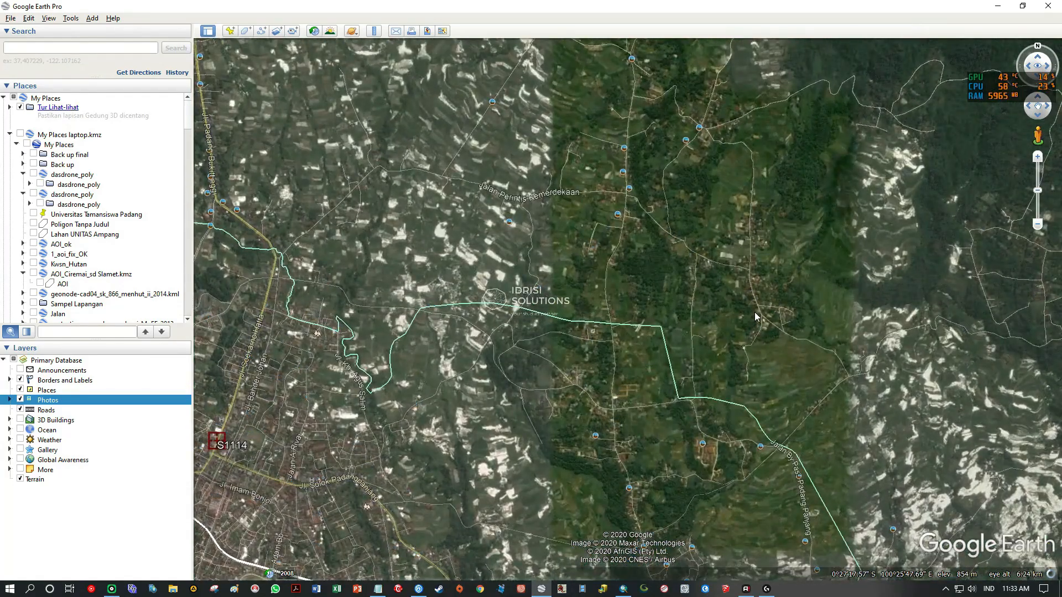
{"action": "scroll", "coordinate": [768, 358], "scroll_direction": "up", "scroll_amount": 3}
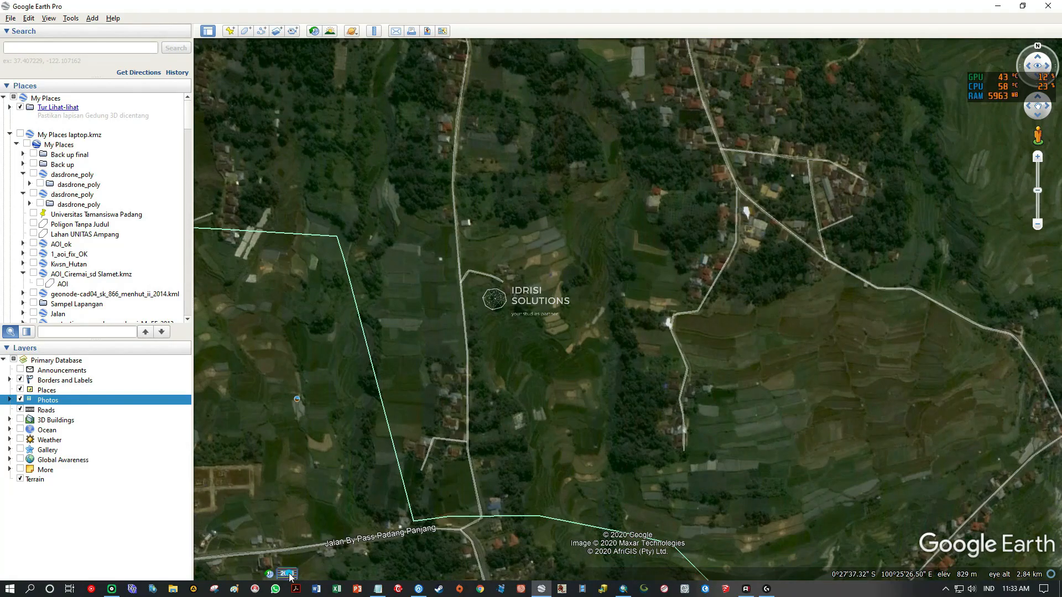
{"action": "left_click", "coordinate": [286, 574]}
{"action": "left_click", "coordinate": [377, 48]}
Examine the surroundings of Padang Panjang City, from the fields in the east to the built-up area in the west.
{"action": "scroll", "coordinate": [561, 292], "scroll_direction": "down", "scroll_amount": 2}
{"action": "scroll", "coordinate": [556, 282], "scroll_direction": "down", "scroll_amount": 3}
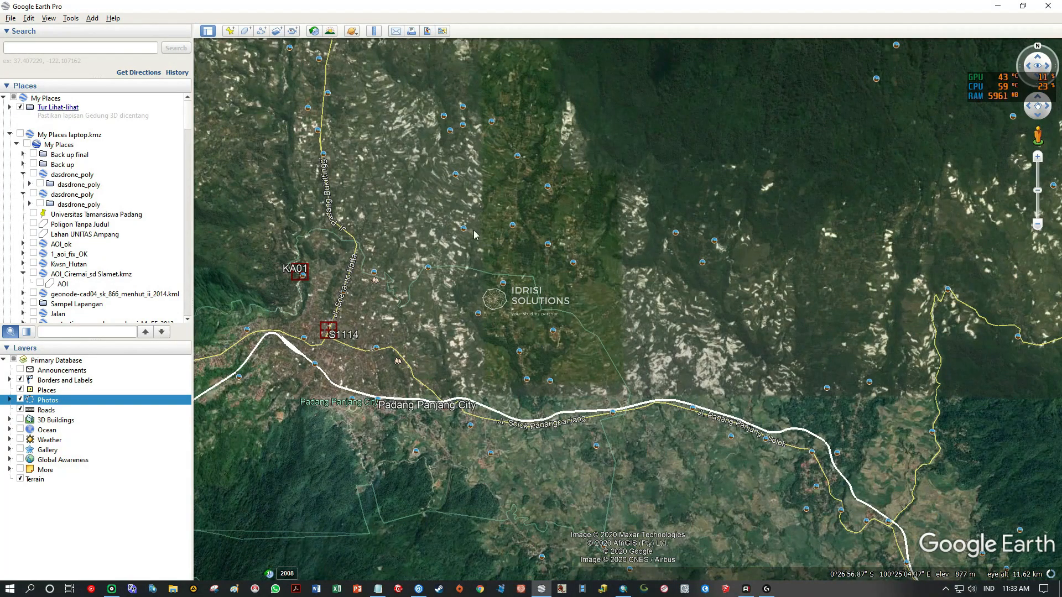
{"action": "scroll", "coordinate": [636, 394], "scroll_direction": "up", "scroll_amount": 2}
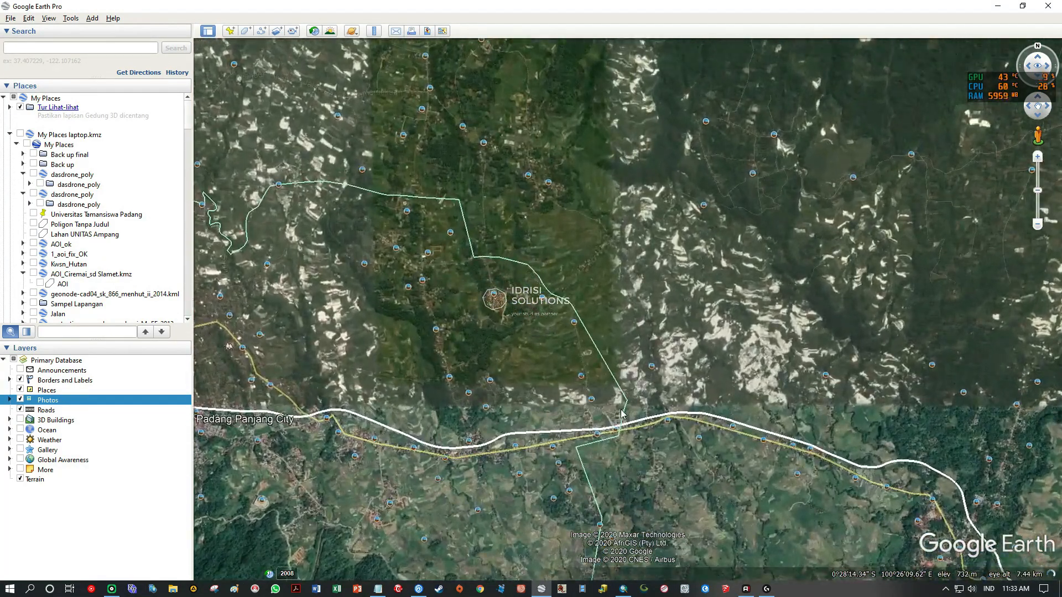
{"action": "left_click_drag", "start_coordinate": [589, 89], "coordinate": [695, 205]}
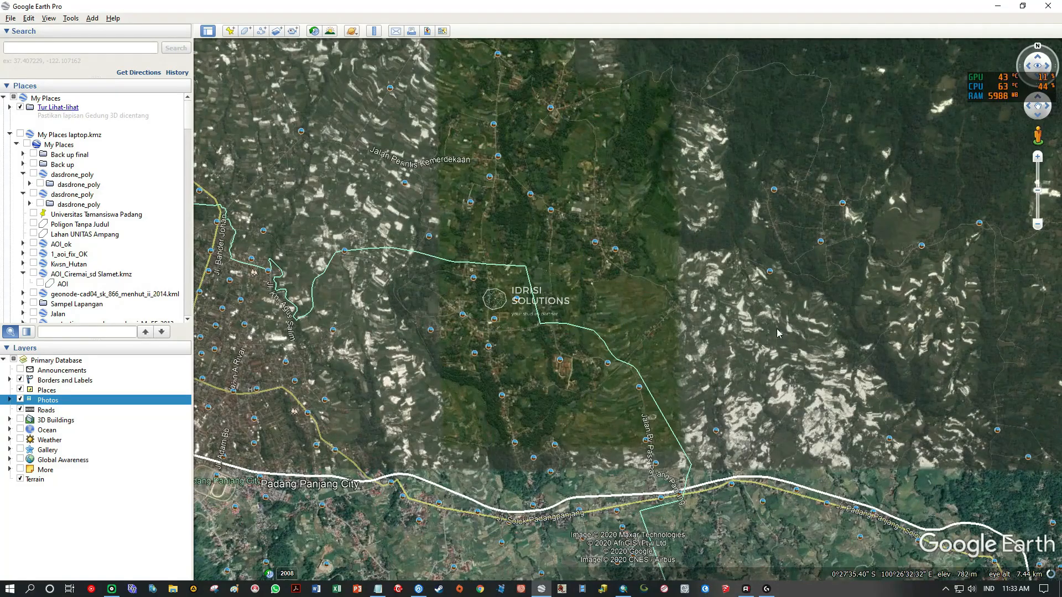
{"action": "left_click_drag", "start_coordinate": [752, 498], "coordinate": [854, 430]}
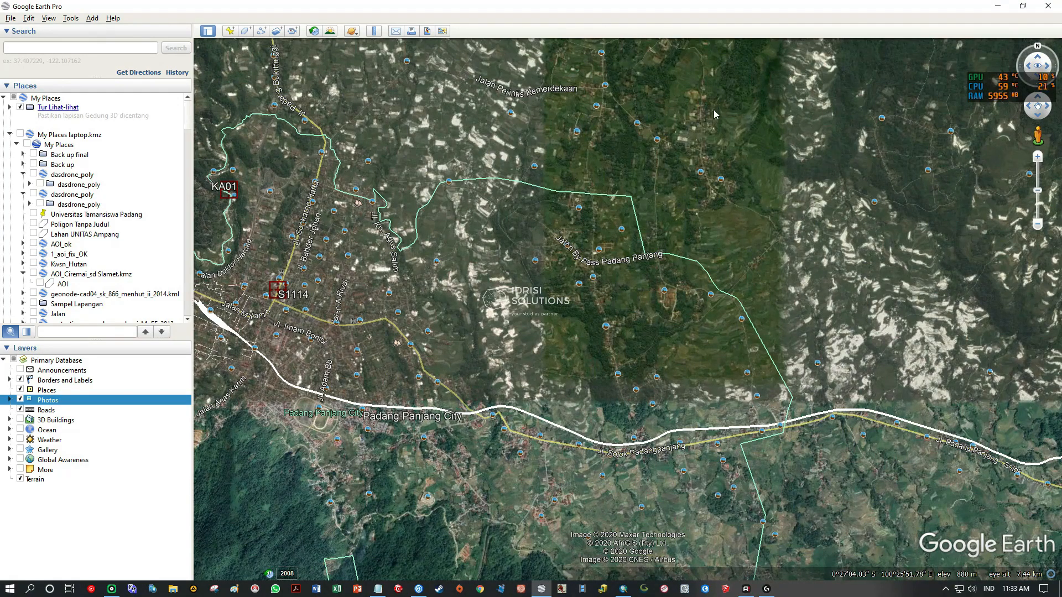
{"action": "left_click_drag", "start_coordinate": [339, 337], "coordinate": [646, 371]}
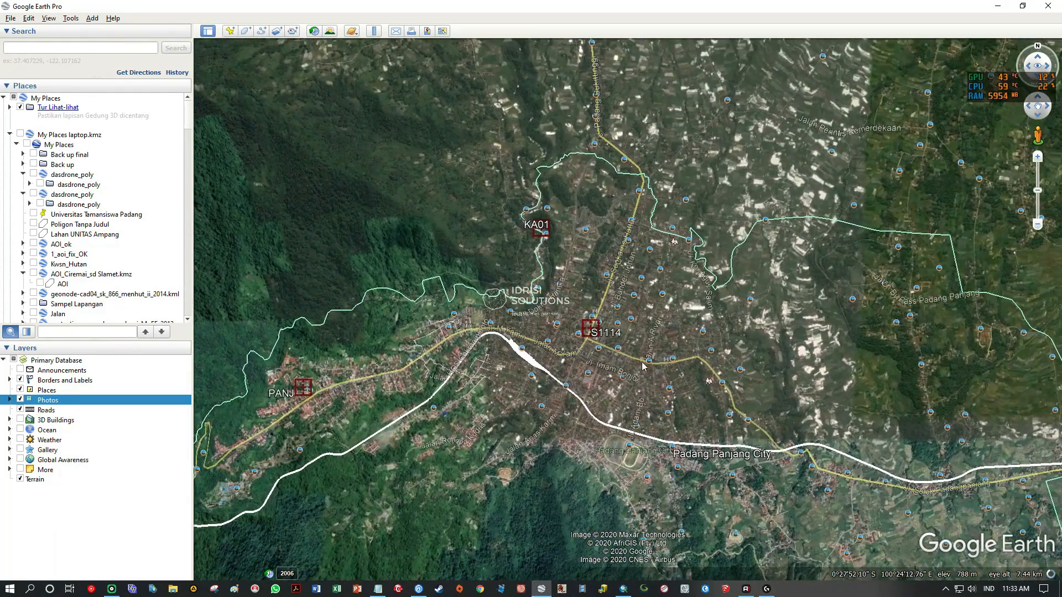
Examine the fields and settlements east of Padang Panjang City in the satellite imagery for open ground.
{"action": "scroll", "coordinate": [650, 368], "scroll_direction": "up", "scroll_amount": 3}
{"action": "left_click_drag", "start_coordinate": [779, 223], "coordinate": [422, 378]}
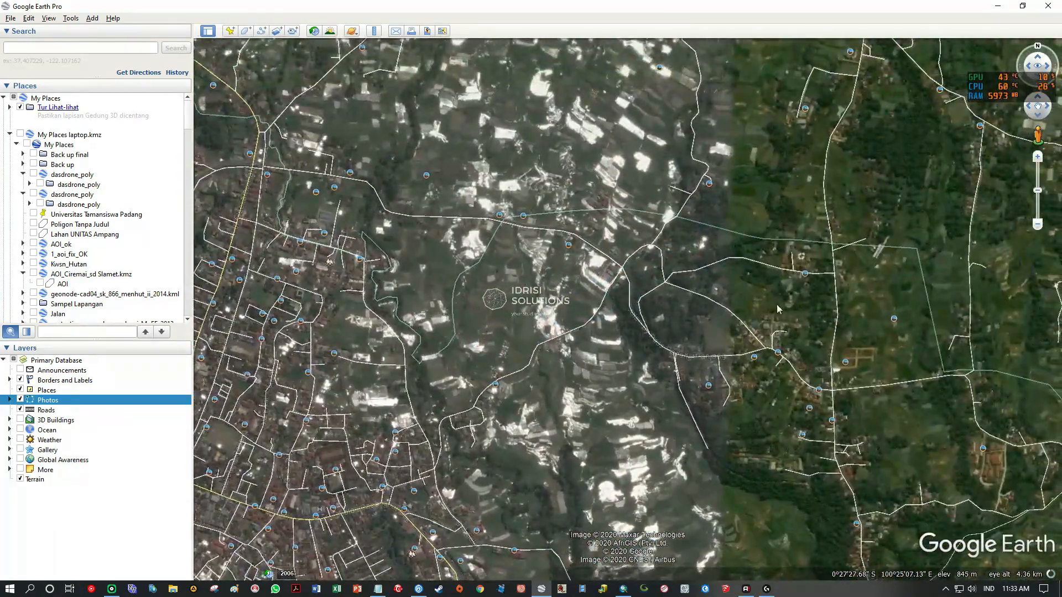
{"action": "left_click_drag", "start_coordinate": [743, 314], "coordinate": [416, 372]}
{"action": "left_click_drag", "start_coordinate": [650, 297], "coordinate": [339, 265]}
{"action": "left_click_drag", "start_coordinate": [751, 263], "coordinate": [809, 240]}
{"action": "scroll", "coordinate": [584, 237], "scroll_direction": "down", "scroll_amount": 3}
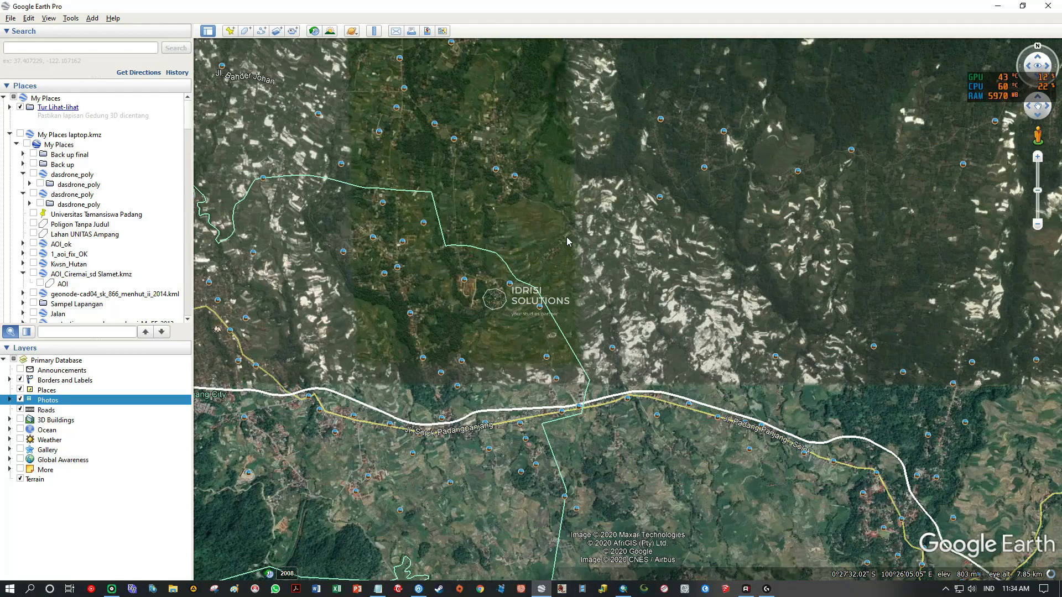
{"action": "left_click_drag", "start_coordinate": [482, 260], "coordinate": [692, 228]}
{"action": "scroll", "coordinate": [603, 284], "scroll_direction": "down", "scroll_amount": 3}
{"action": "left_click_drag", "start_coordinate": [536, 262], "coordinate": [664, 267]}
Switch to ArcMap and scan the Landsat image around Padang Panjang and the neighbouring mountain slopes for bare-land candidates.
{"action": "left_click", "coordinate": [631, 589]}
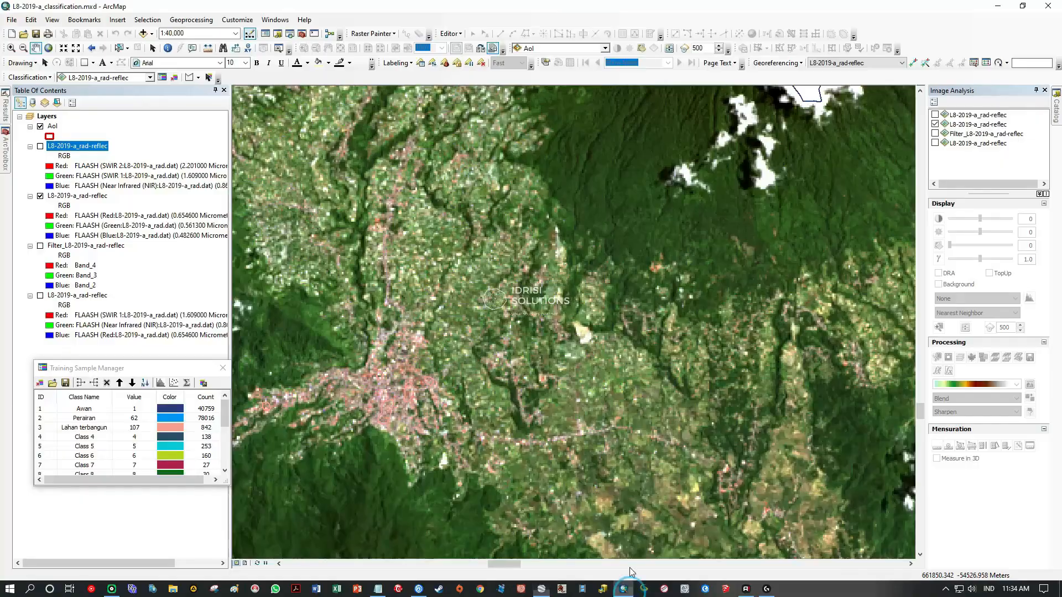
{"action": "left_click_drag", "start_coordinate": [423, 326], "coordinate": [656, 350]}
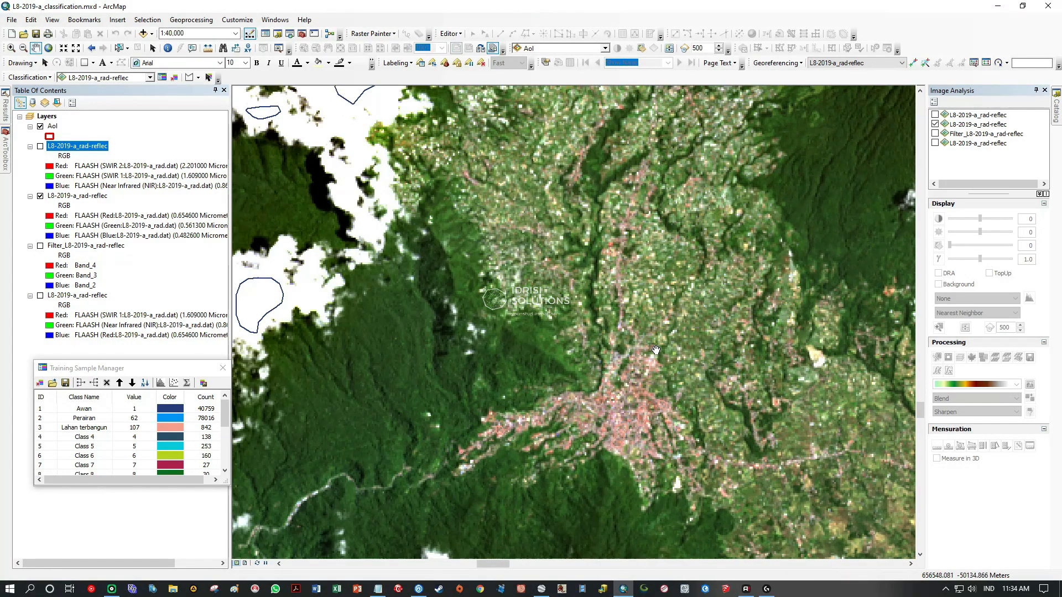
{"action": "left_click_drag", "start_coordinate": [699, 314], "coordinate": [440, 377]}
{"action": "left_click_drag", "start_coordinate": [603, 306], "coordinate": [548, 430]}
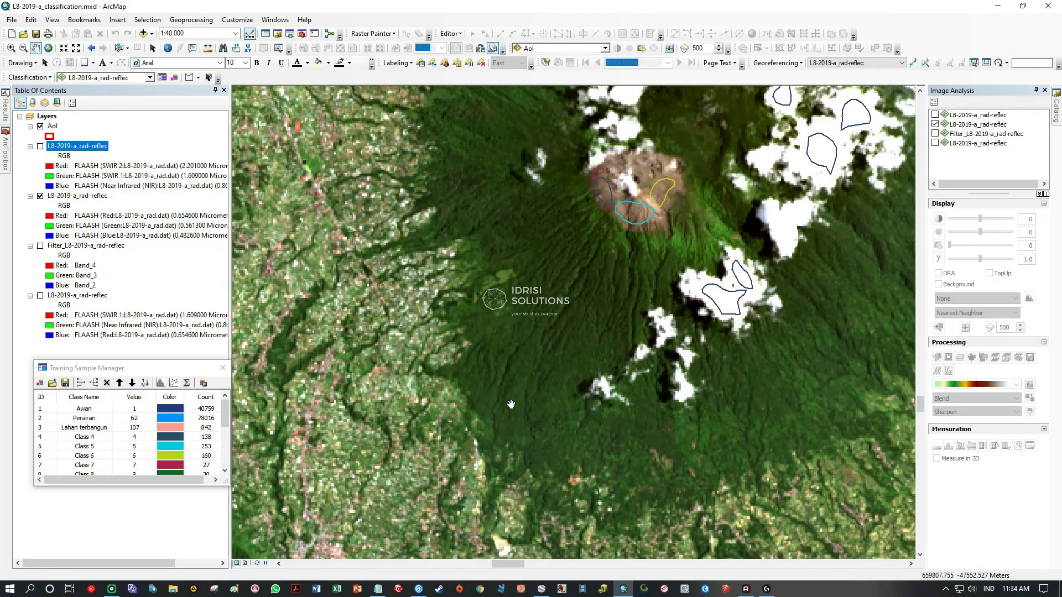
{"action": "scroll", "coordinate": [481, 388], "scroll_direction": "up", "scroll_amount": 2}
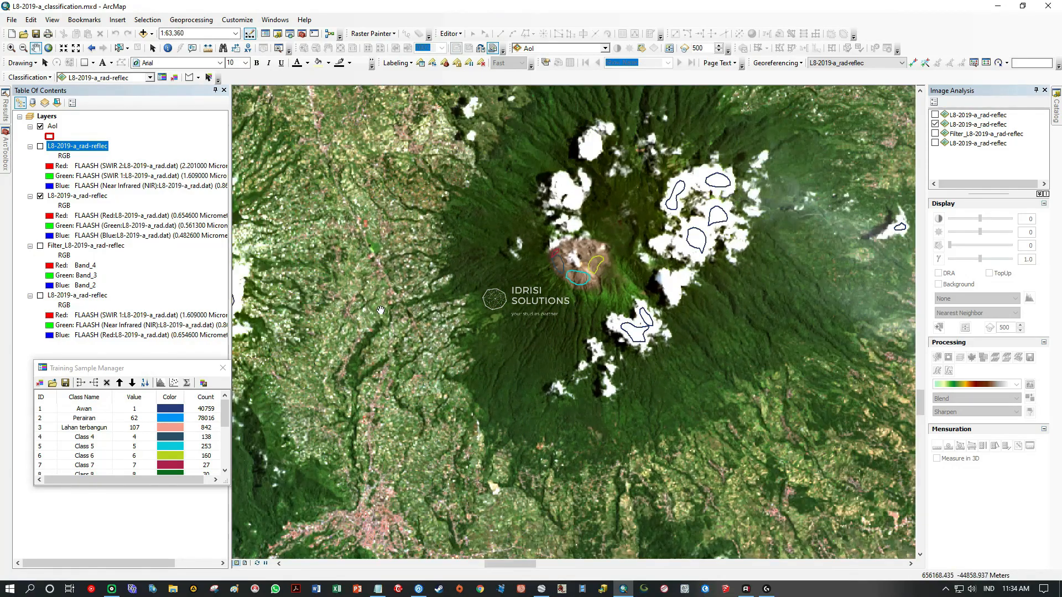
{"action": "left_click_drag", "start_coordinate": [354, 257], "coordinate": [697, 242]}
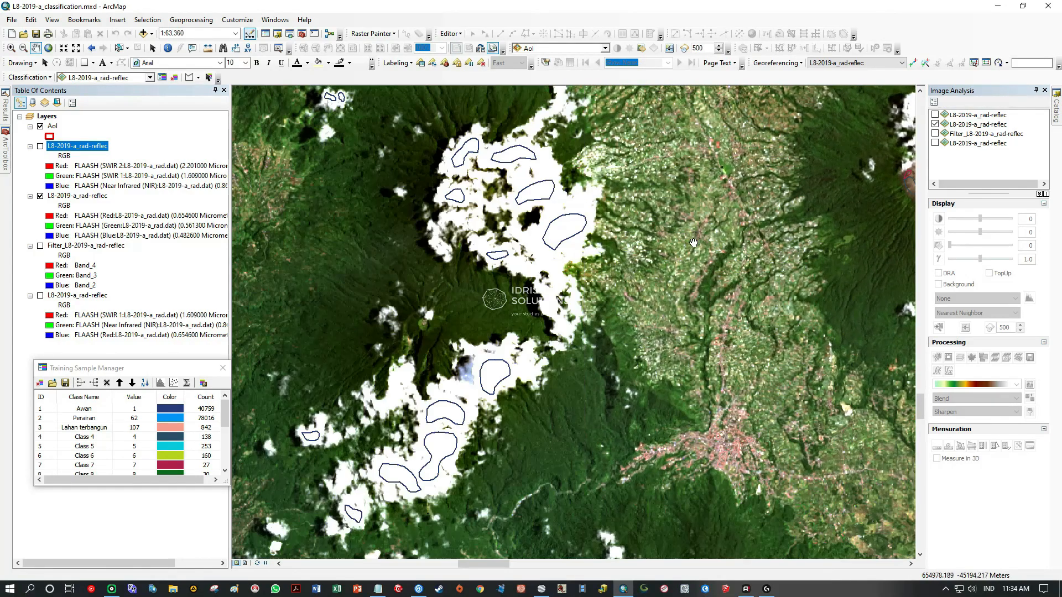
Scan the Landsat image southward to the coastal lowland at the AoI's southern boundary for bare-land candidates.
{"action": "left_click_drag", "start_coordinate": [418, 386], "coordinate": [577, 156]}
{"action": "left_click_drag", "start_coordinate": [502, 381], "coordinate": [525, 185]}
{"action": "left_click_drag", "start_coordinate": [605, 443], "coordinate": [526, 232]}
{"action": "left_click_drag", "start_coordinate": [570, 486], "coordinate": [547, 275]}
{"action": "left_click_drag", "start_coordinate": [640, 507], "coordinate": [567, 306]}
{"action": "left_click_drag", "start_coordinate": [505, 445], "coordinate": [521, 367]}
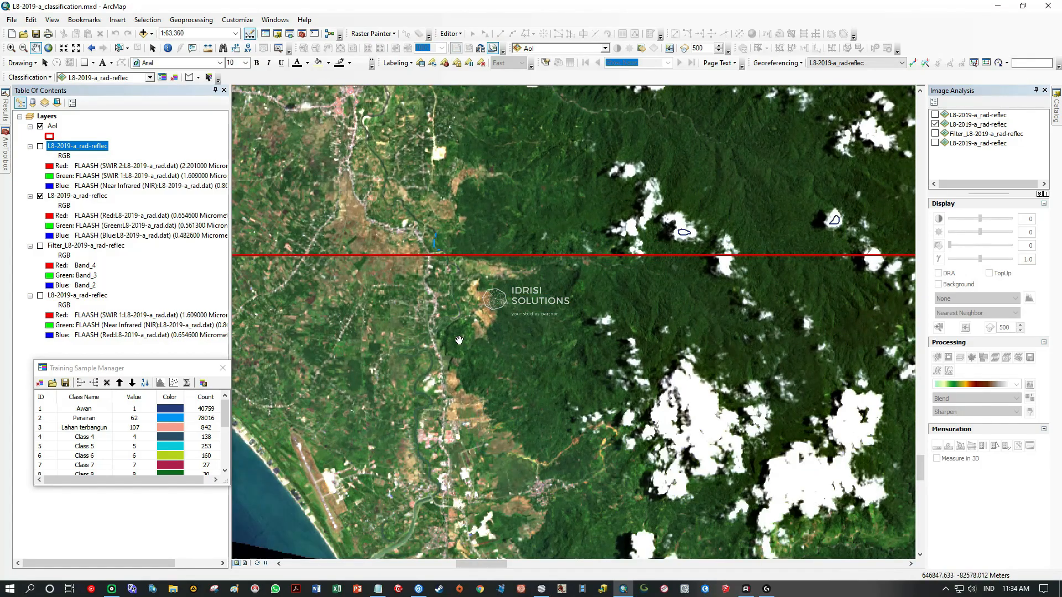
{"action": "left_click_drag", "start_coordinate": [461, 342], "coordinate": [543, 319]}
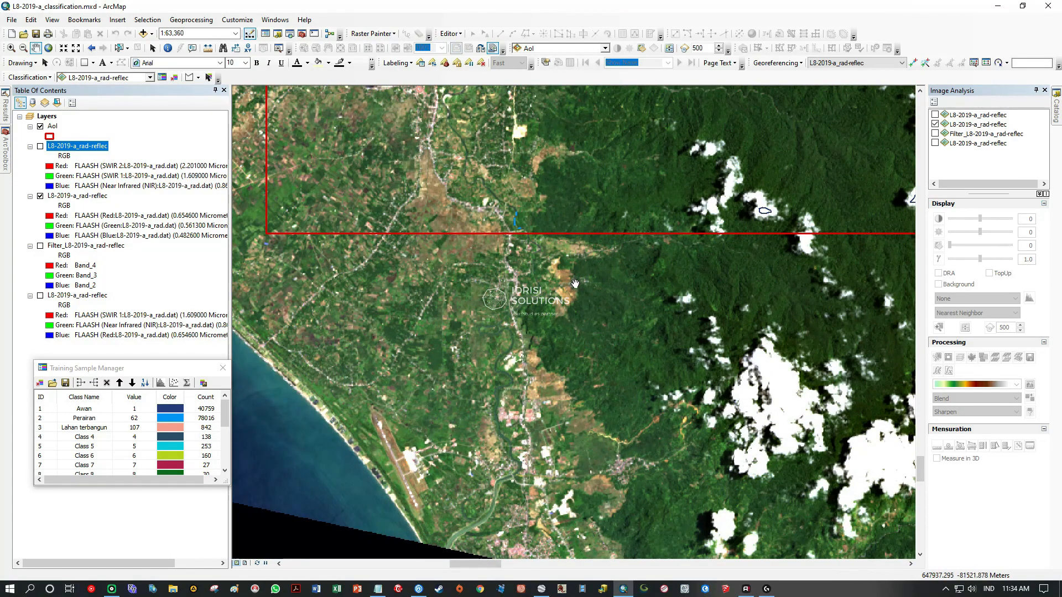
Inspect the bright patch beside the road just north of the AoI's southern boundary.
{"action": "scroll", "coordinate": [575, 283], "scroll_direction": "up", "scroll_amount": 4}
{"action": "left_click_drag", "start_coordinate": [524, 336], "coordinate": [628, 442]}
{"action": "left_click_drag", "start_coordinate": [572, 335], "coordinate": [610, 456]}
{"action": "left_click_drag", "start_coordinate": [563, 265], "coordinate": [543, 357]}
{"action": "scroll", "coordinate": [528, 296], "scroll_direction": "down", "scroll_amount": 1}
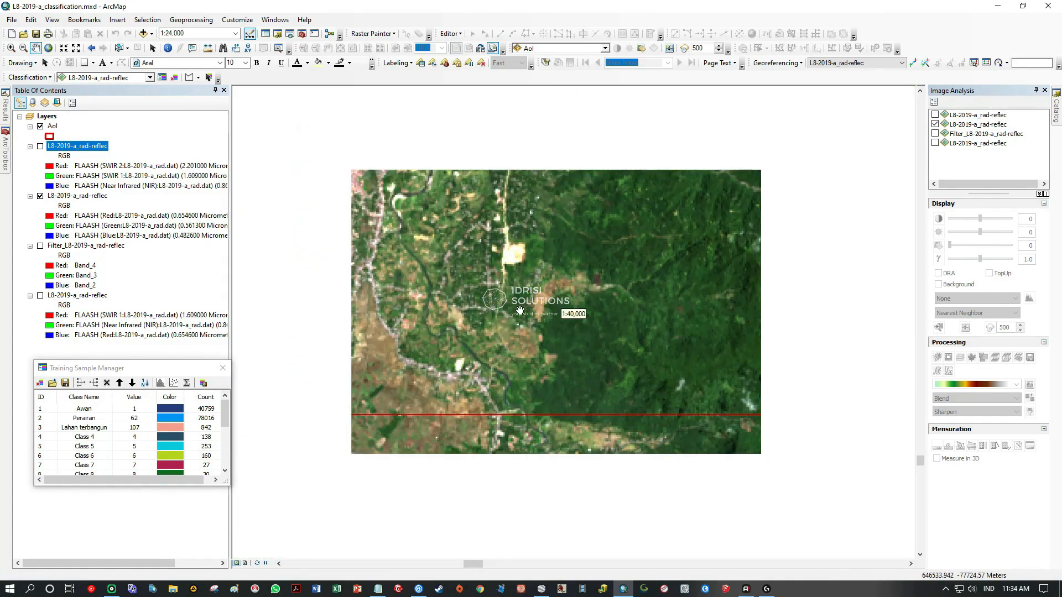
{"action": "scroll", "coordinate": [491, 292], "scroll_direction": "down", "scroll_amount": 1}
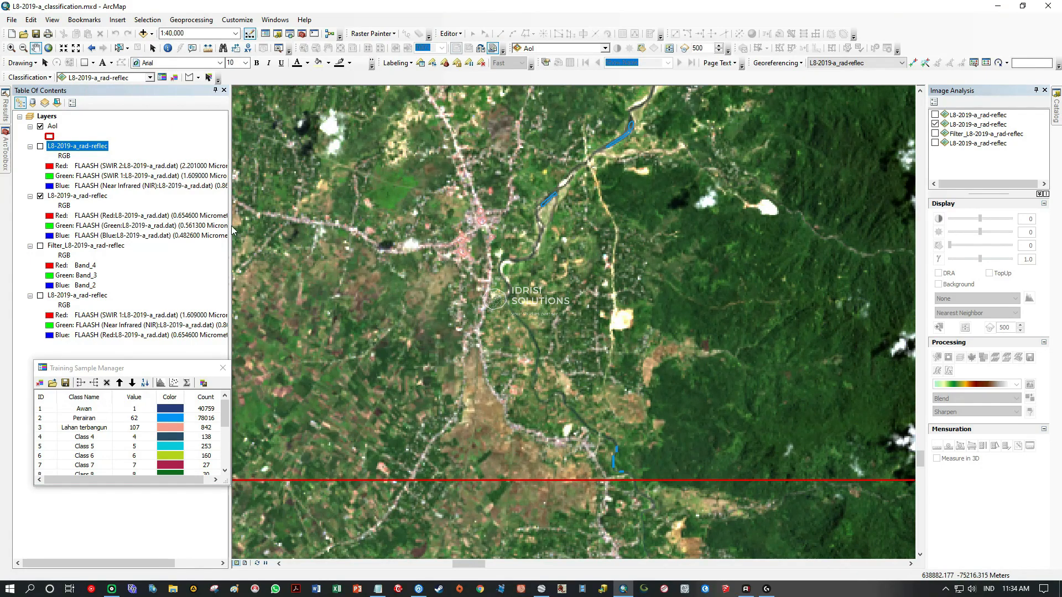
Compare the bright patches near the southern boundary in the SWIR 2, SWIR 1, NIR composite and the natural-colour composite.
{"action": "left_click", "coordinate": [39, 146]}
{"action": "left_click", "coordinate": [40, 146]}
{"action": "left_click_drag", "start_coordinate": [666, 351], "coordinate": [610, 352]}
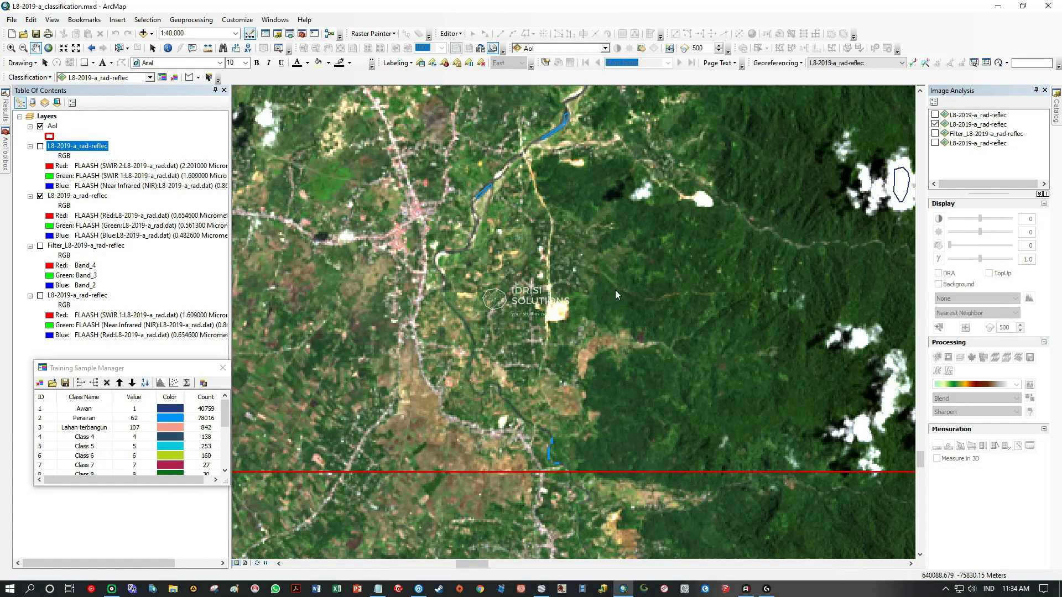
{"action": "left_click", "coordinate": [40, 146]}
{"action": "left_click", "coordinate": [40, 146]}
{"action": "left_click_drag", "start_coordinate": [527, 315], "coordinate": [654, 310]}
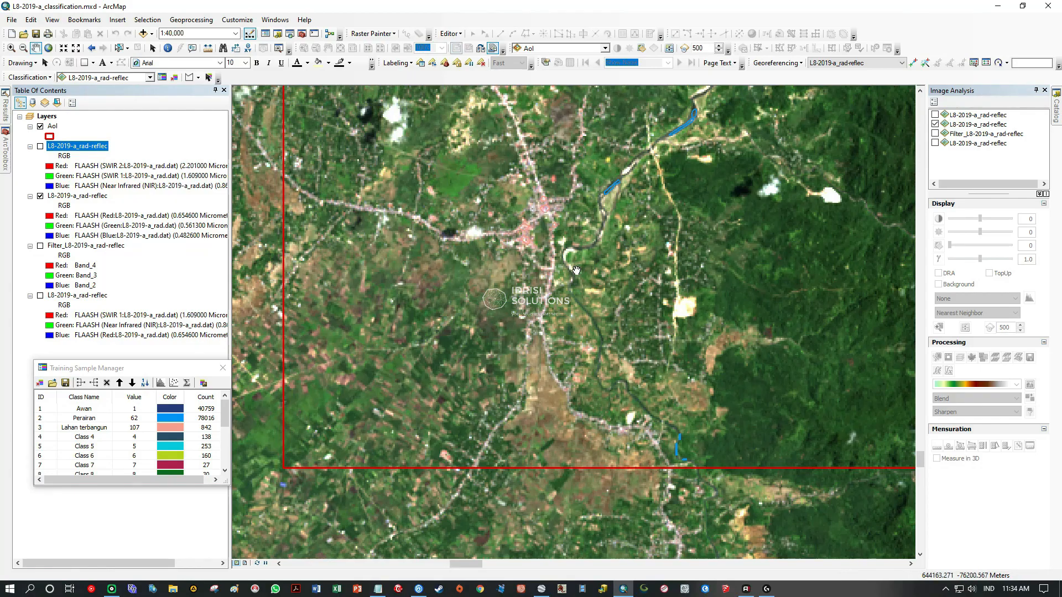
{"action": "left_click_drag", "start_coordinate": [662, 168], "coordinate": [632, 255]}
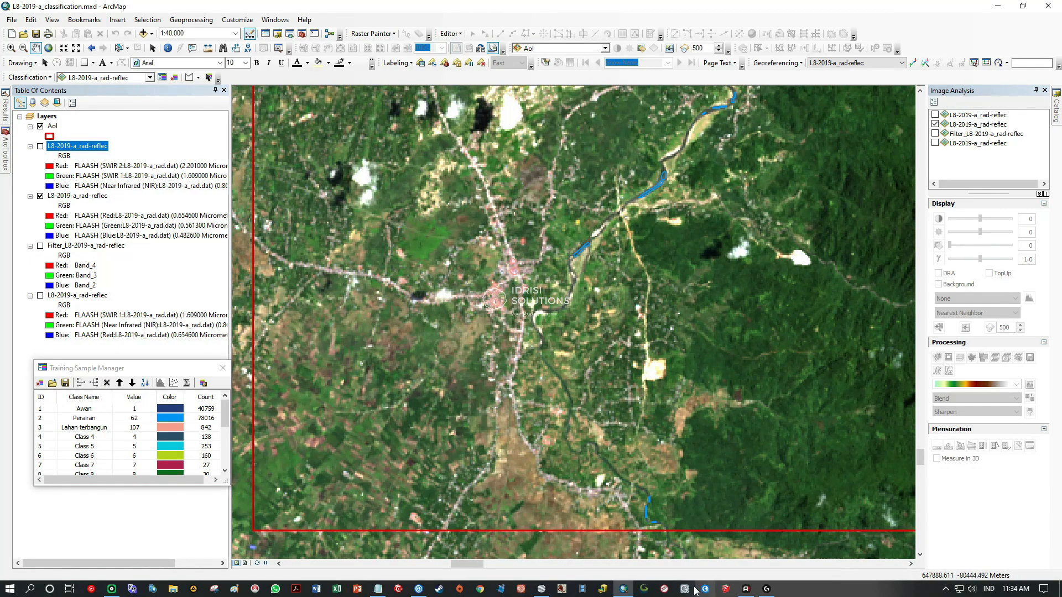
Locate the bright patch south of Loeboekaloeng in Google Earth Pro and check the photo attached to the cleared site.
{"action": "left_click", "coordinate": [541, 588]}
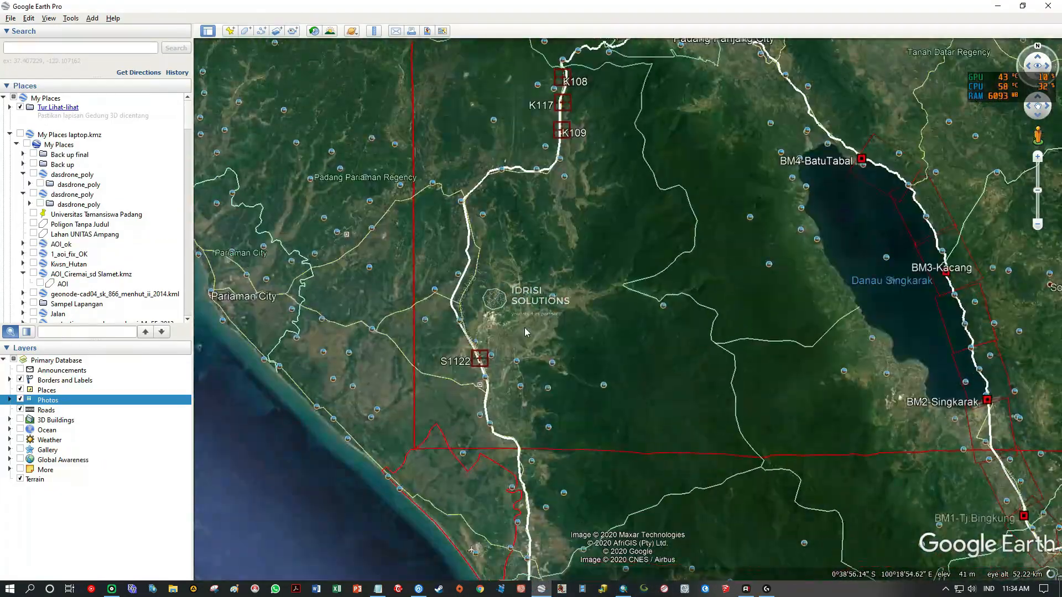
{"action": "scroll", "coordinate": [523, 334], "scroll_direction": "up", "scroll_amount": 5}
{"action": "left_click_drag", "start_coordinate": [514, 464], "coordinate": [606, 134]}
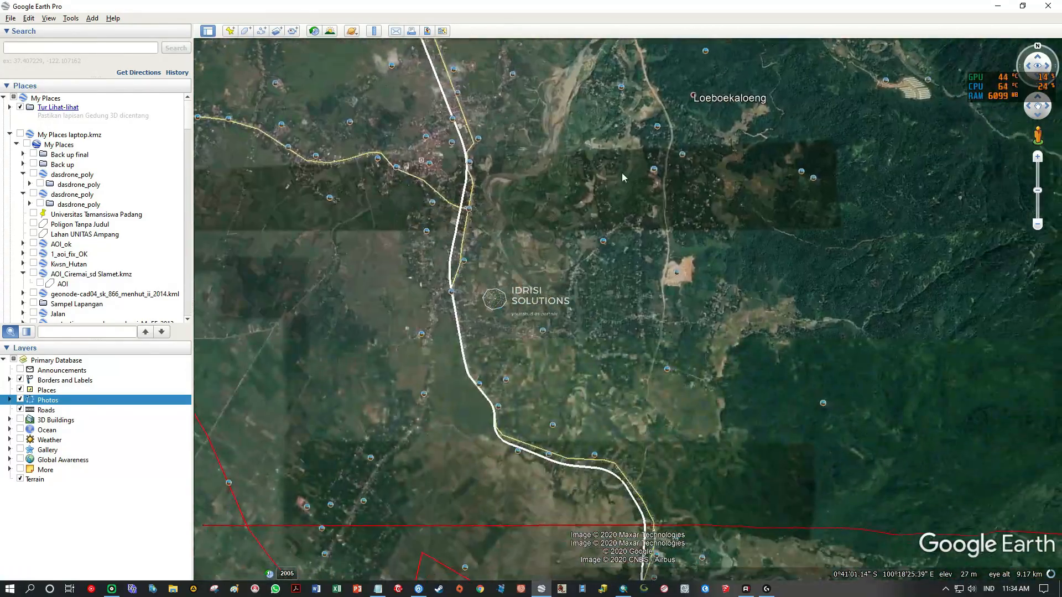
{"action": "scroll", "coordinate": [672, 274], "scroll_direction": "up", "scroll_amount": 6}
{"action": "scroll", "coordinate": [652, 271], "scroll_direction": "up", "scroll_amount": 3}
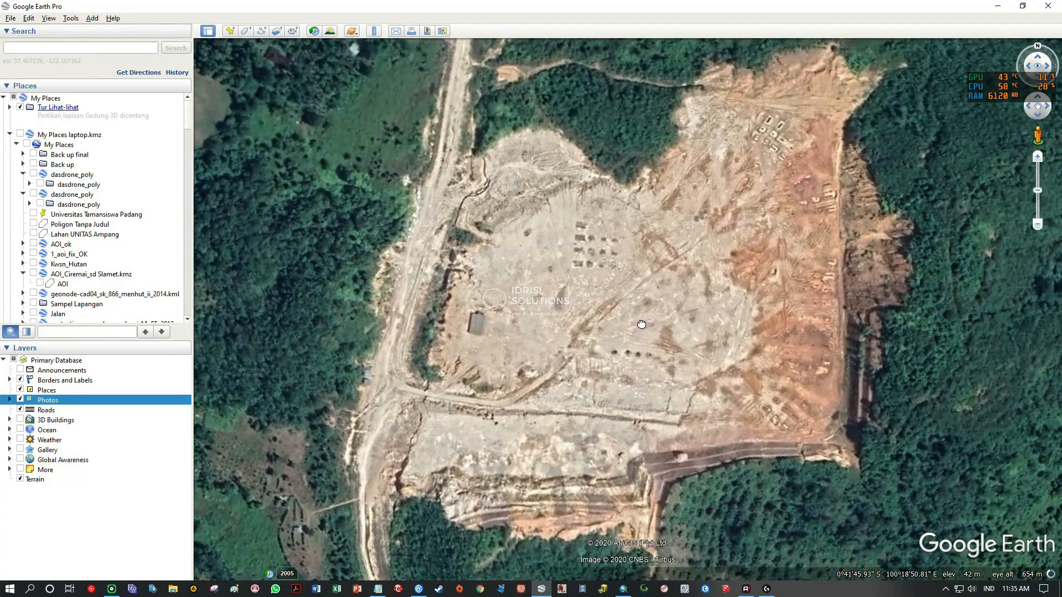
{"action": "scroll", "coordinate": [641, 322], "scroll_direction": "down", "scroll_amount": 2}
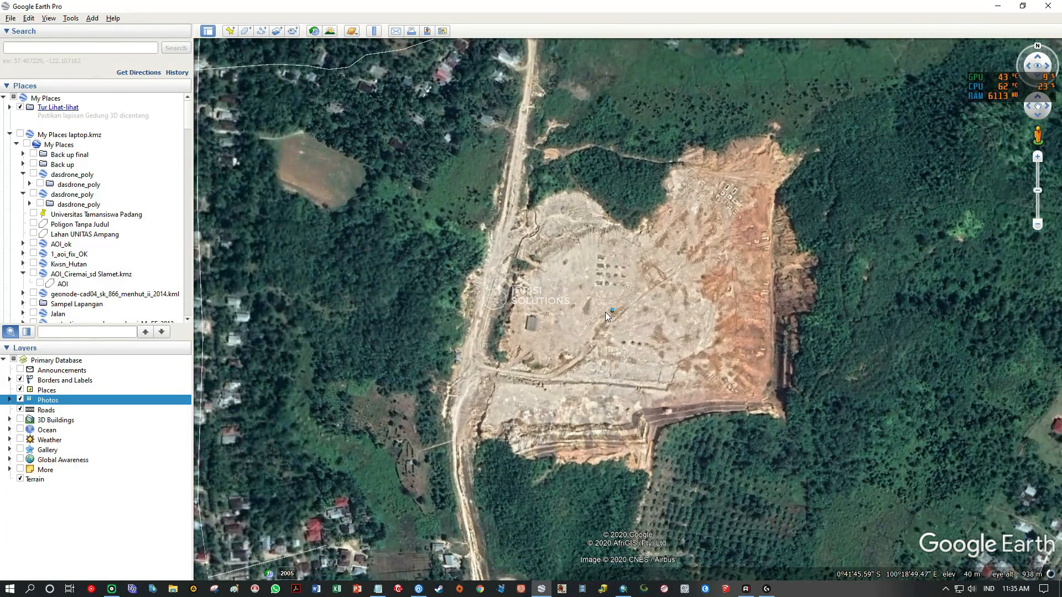
{"action": "left_click", "coordinate": [608, 308]}
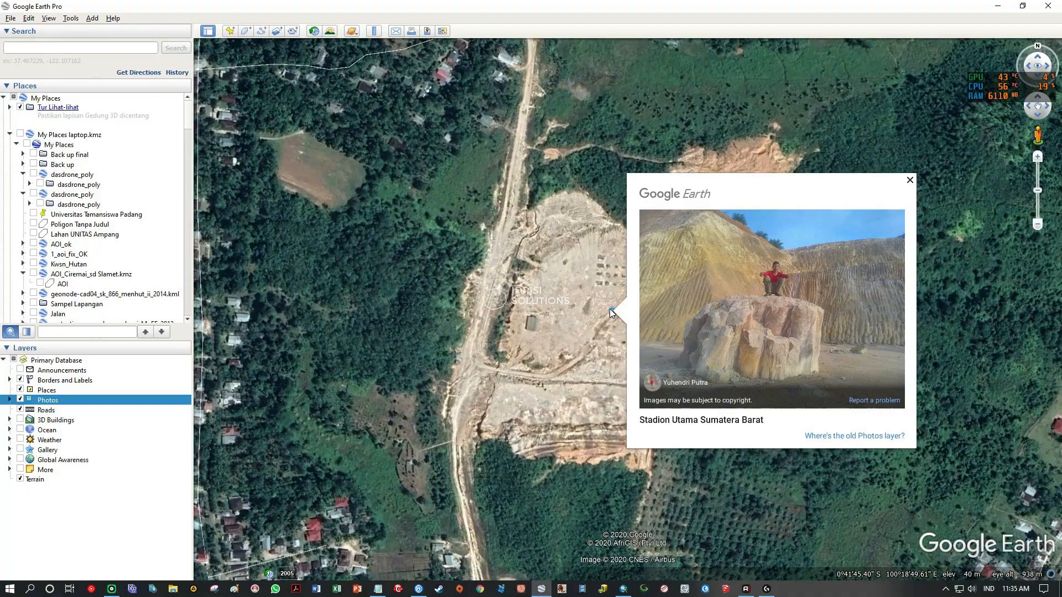
{"action": "left_click", "coordinate": [909, 180]}
{"action": "scroll", "coordinate": [667, 330], "scroll_direction": "down", "scroll_amount": 4}
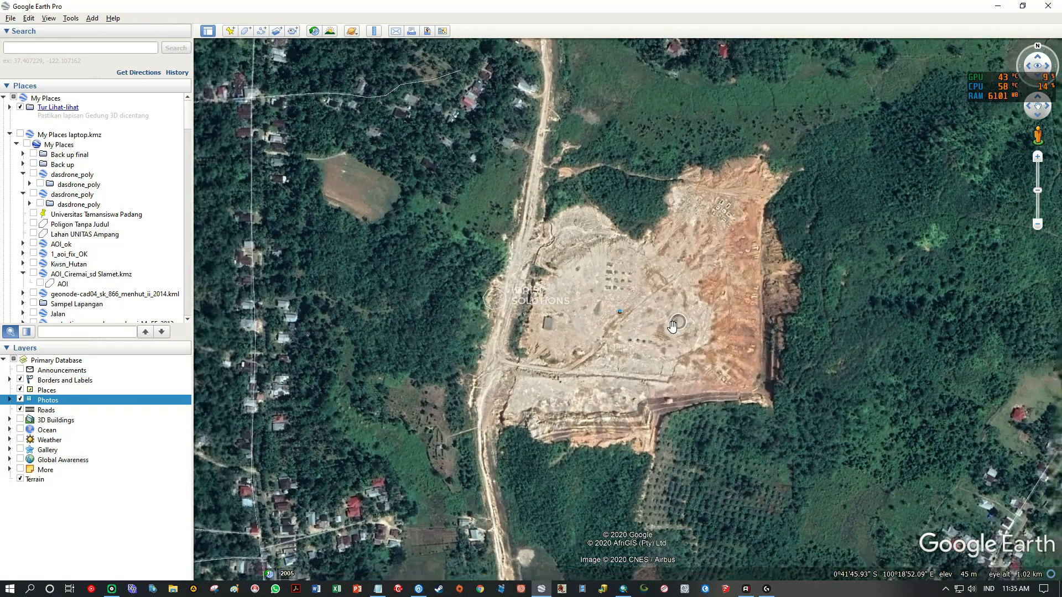
Compare the cleared site and the open fields southeast of it in Google Earth Pro with the Landsat image in ArcMap.
{"action": "scroll", "coordinate": [668, 330], "scroll_direction": "down", "scroll_amount": 3}
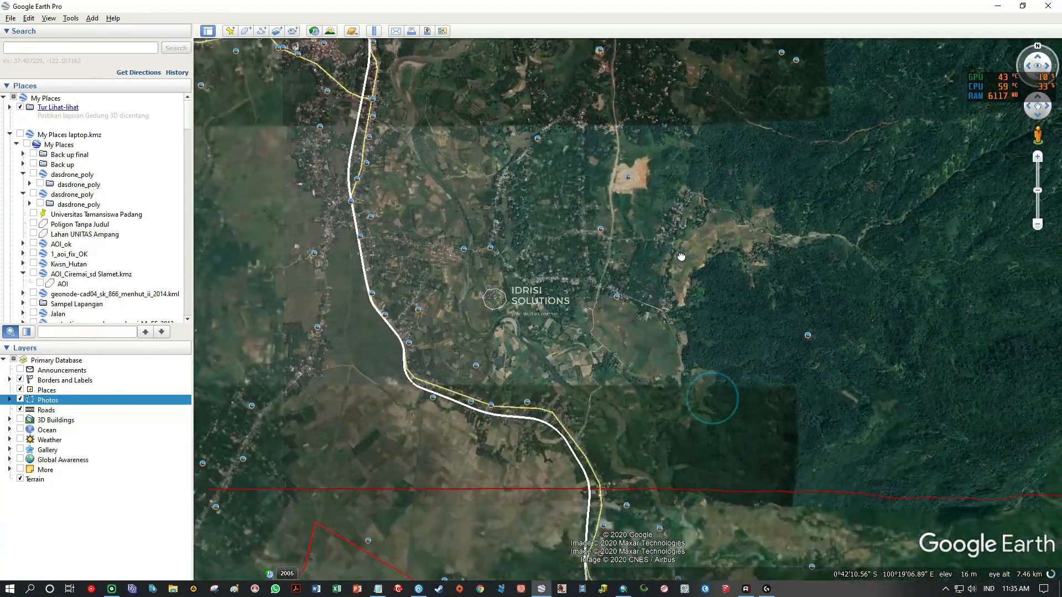
{"action": "scroll", "coordinate": [661, 354], "scroll_direction": "up", "scroll_amount": 3}
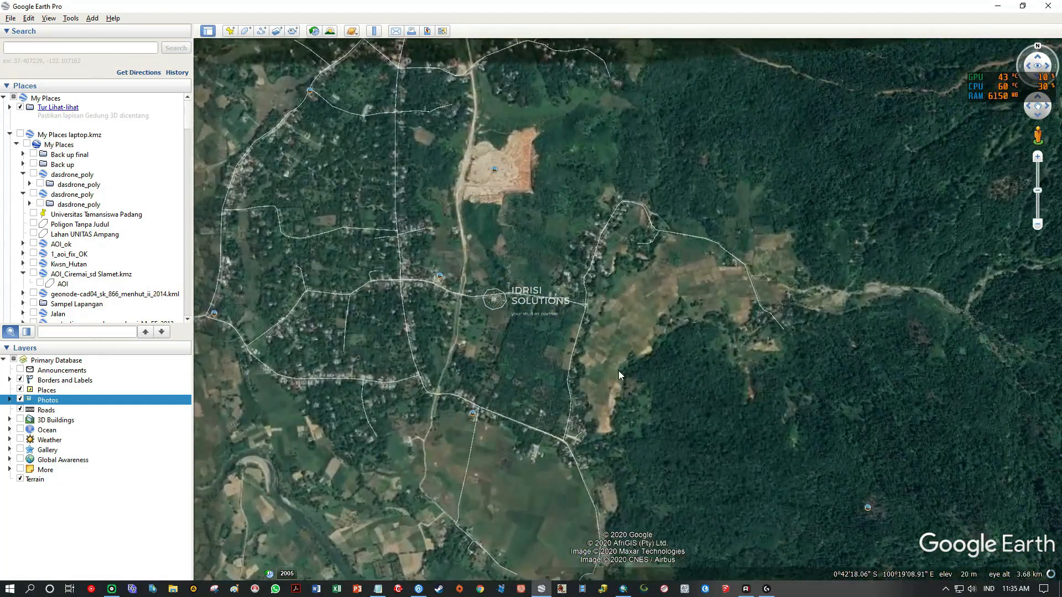
{"action": "scroll", "coordinate": [600, 354], "scroll_direction": "down", "scroll_amount": 4}
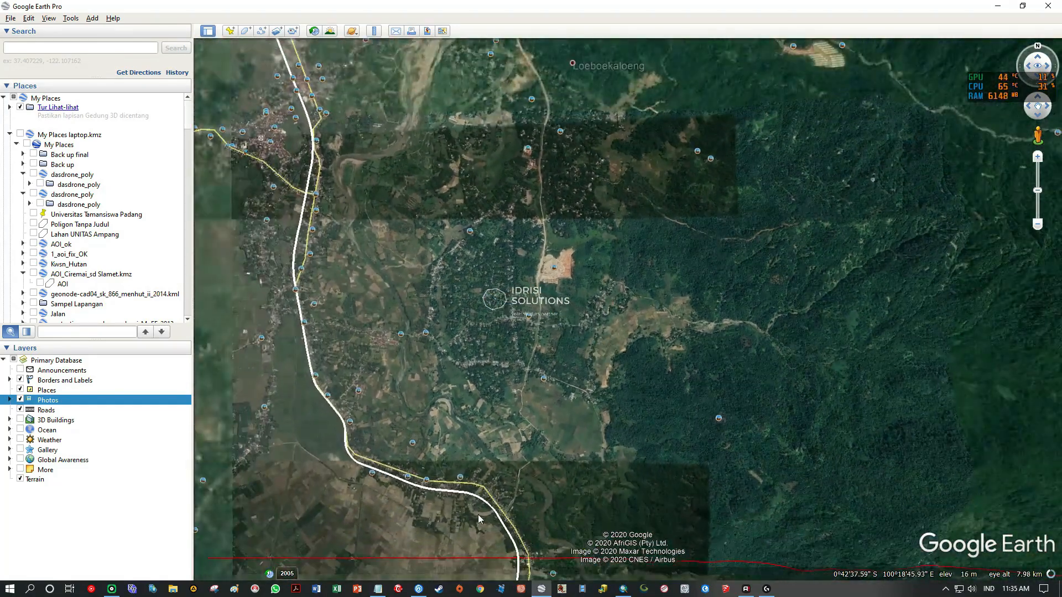
{"action": "left_click", "coordinate": [624, 588]}
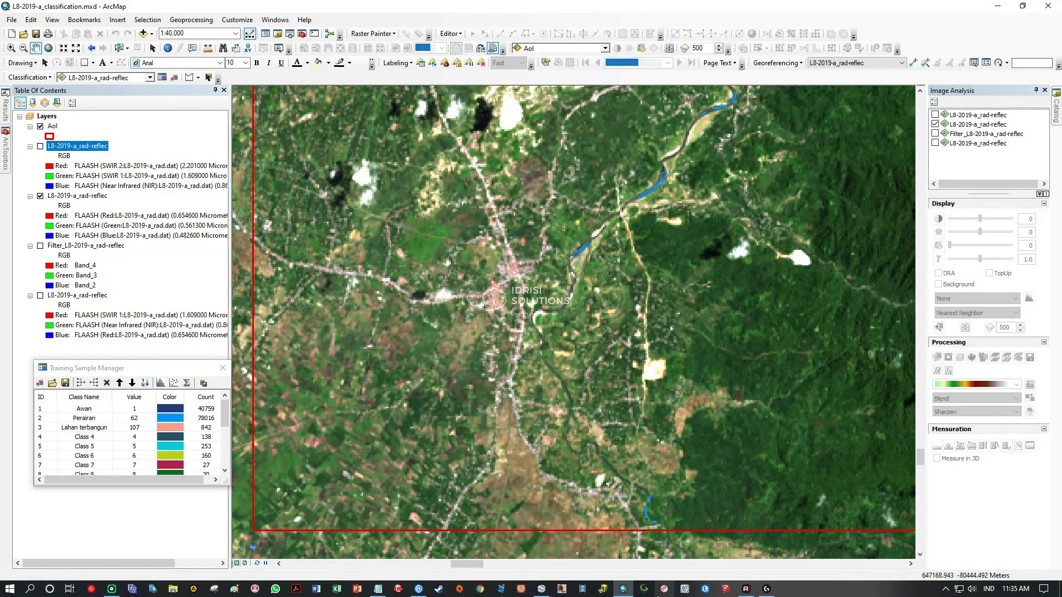
{"action": "left_click", "coordinate": [543, 591]}
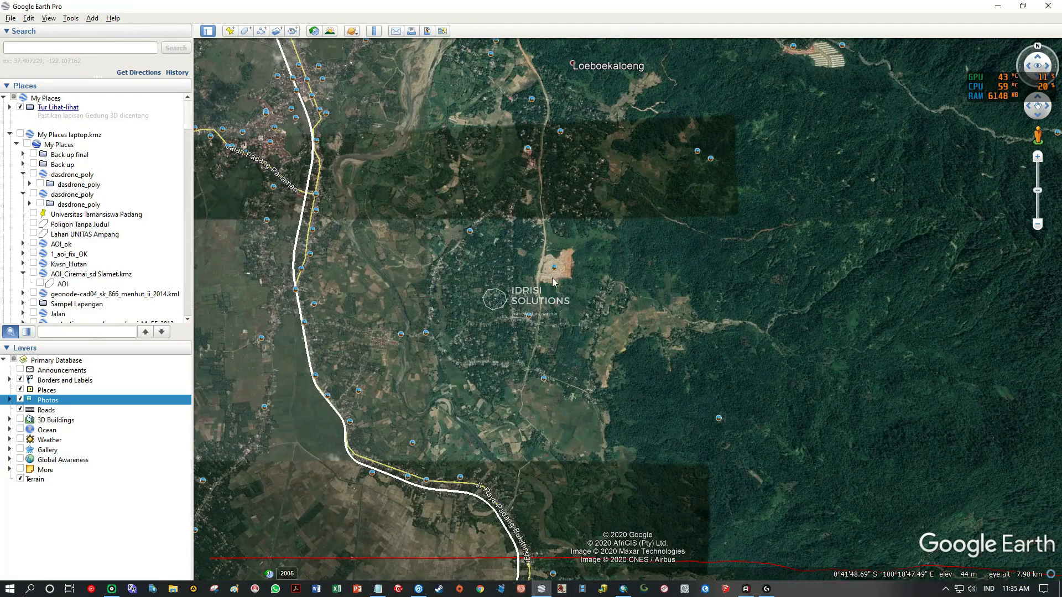
{"action": "scroll", "coordinate": [677, 316], "scroll_direction": "up", "scroll_amount": 5}
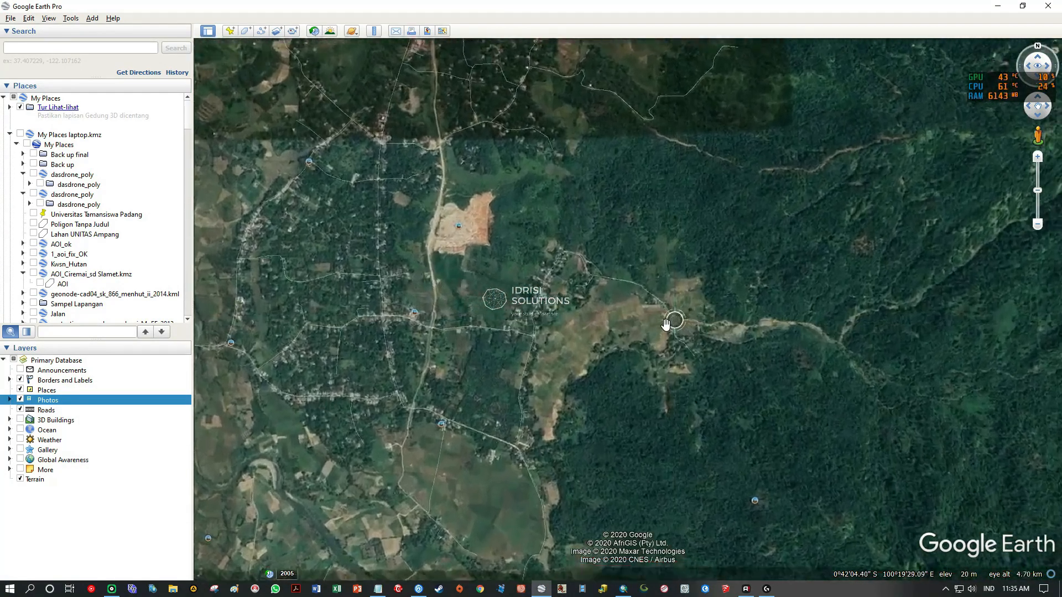
Follow the unpaved road south from the river crossing near Loeboekaloeng past the cleared site and survey the surrounding bare areas.
{"action": "left_click_drag", "start_coordinate": [545, 241], "coordinate": [673, 436]}
{"action": "scroll", "coordinate": [635, 397], "scroll_direction": "up", "scroll_amount": 1}
{"action": "scroll", "coordinate": [635, 397], "scroll_direction": "down", "scroll_amount": 4}
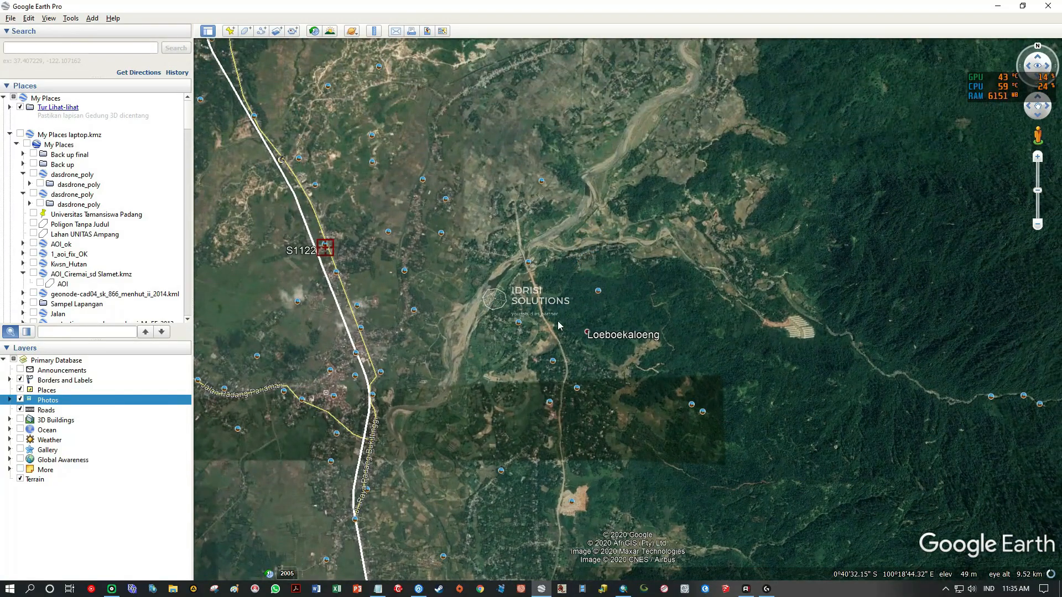
{"action": "scroll", "coordinate": [557, 324], "scroll_direction": "up", "scroll_amount": 4}
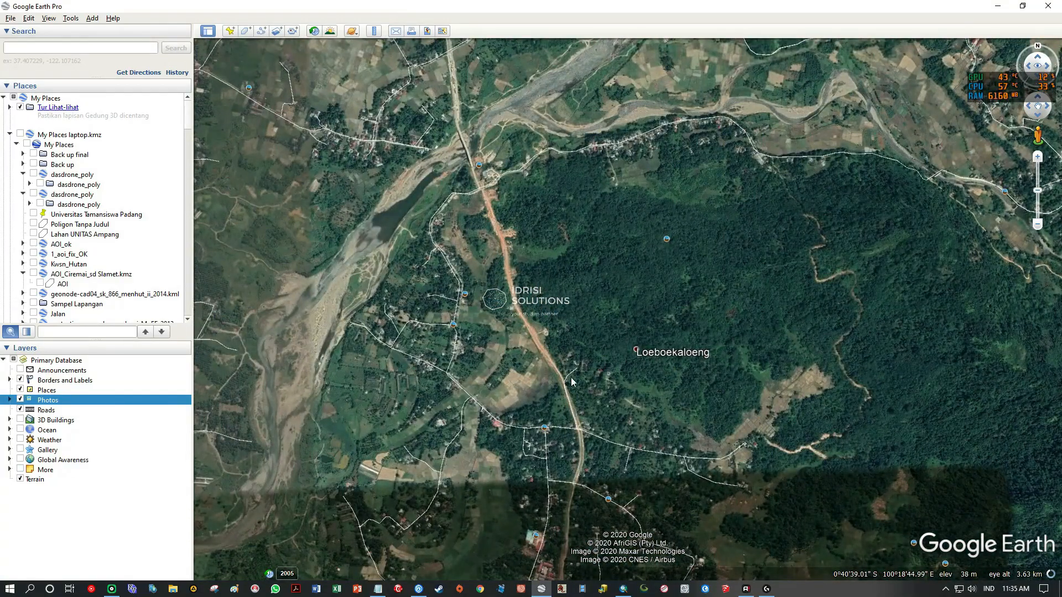
{"action": "left_click_drag", "start_coordinate": [575, 385], "coordinate": [579, 159]}
{"action": "left_click_drag", "start_coordinate": [582, 372], "coordinate": [593, 141]}
{"action": "left_click_drag", "start_coordinate": [586, 398], "coordinate": [601, 231]}
{"action": "scroll", "coordinate": [603, 238], "scroll_direction": "up", "scroll_amount": 4}
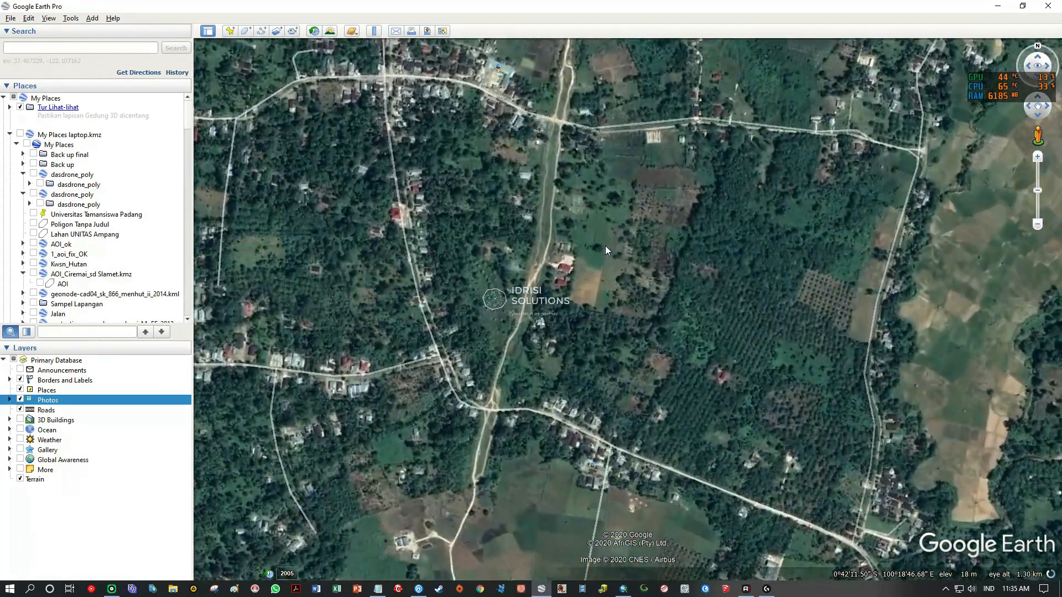
{"action": "left_click_drag", "start_coordinate": [520, 465], "coordinate": [537, 174]}
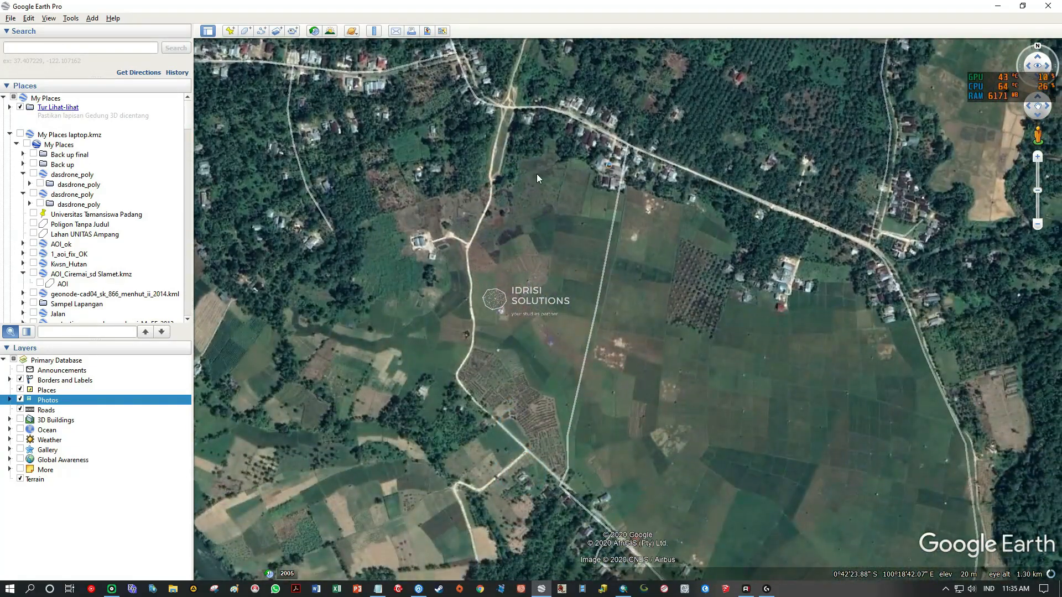
{"action": "left_click_drag", "start_coordinate": [585, 425], "coordinate": [507, 240]}
{"action": "scroll", "coordinate": [596, 347], "scroll_direction": "down", "scroll_amount": 5}
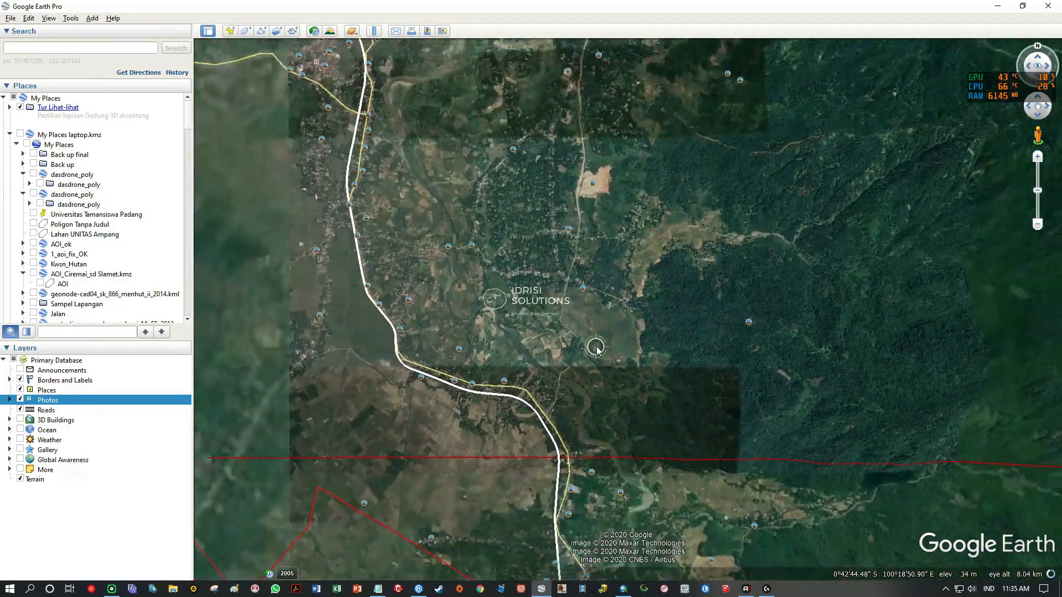
{"action": "scroll", "coordinate": [596, 348], "scroll_direction": "down", "scroll_amount": 3}
{"action": "left_click_drag", "start_coordinate": [556, 191], "coordinate": [551, 412]}
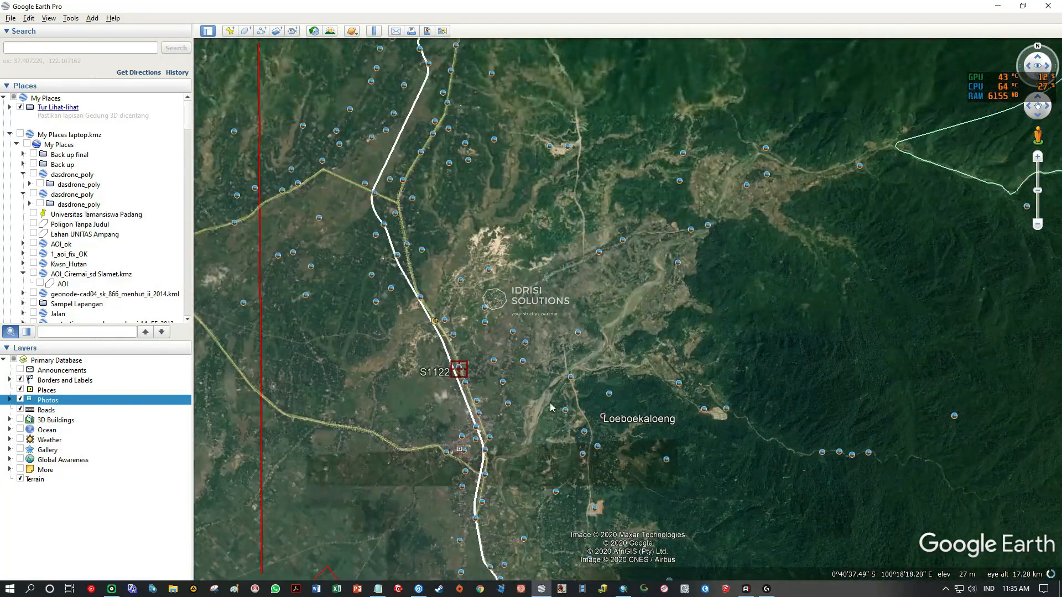
{"action": "left_click_drag", "start_coordinate": [522, 270], "coordinate": [491, 395]}
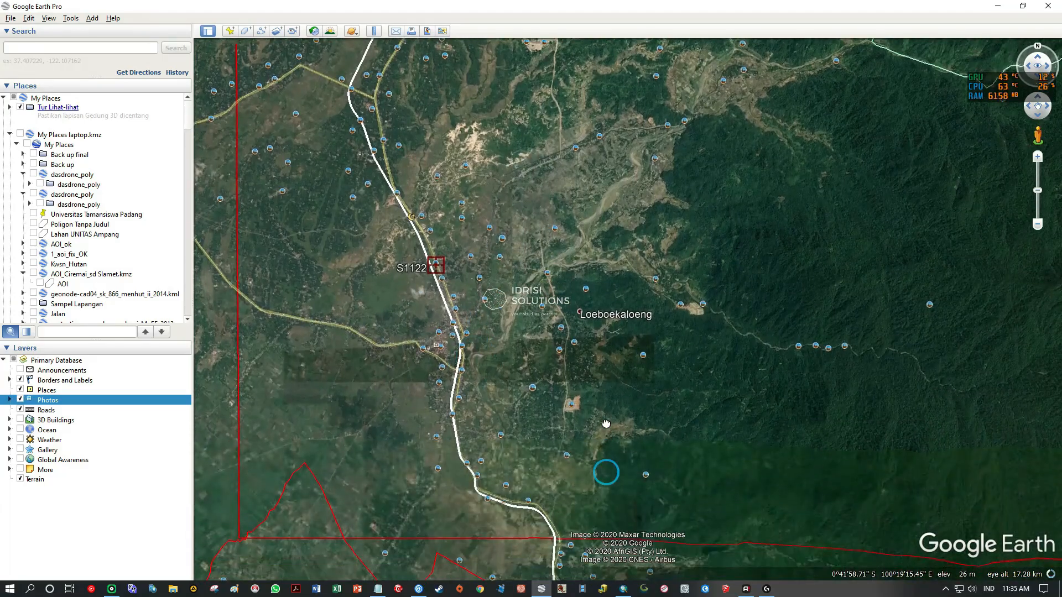
Return to ArcMap, enlarge the Training Sample Manager to show more classes, and prepare to draw a training polygon at the cleared site.
{"action": "left_click", "coordinate": [623, 588]}
{"action": "scroll", "coordinate": [640, 380], "scroll_direction": "up", "scroll_amount": 4}
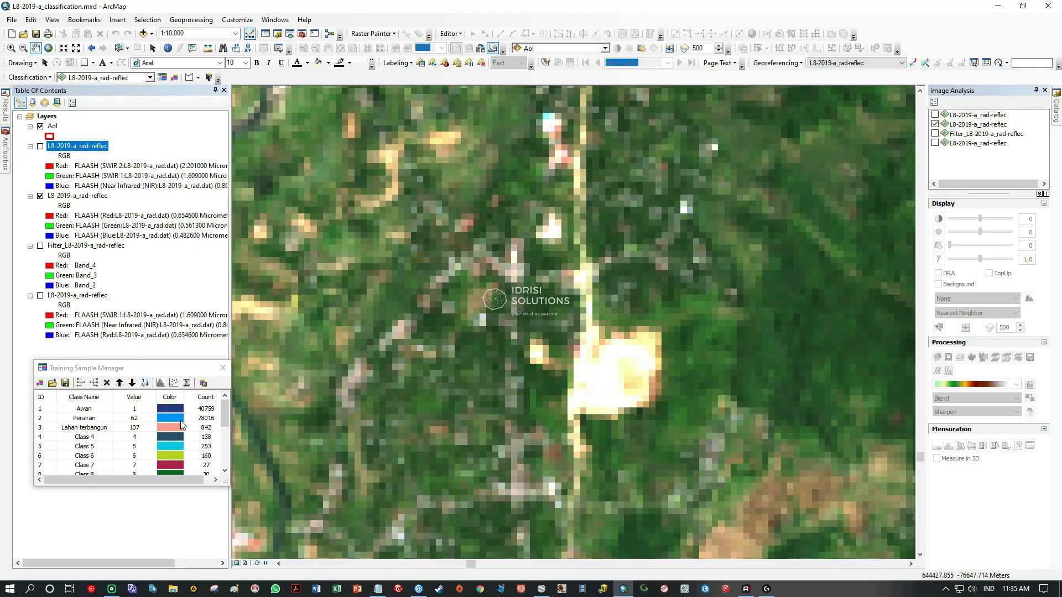
{"action": "left_click_drag", "start_coordinate": [158, 486], "coordinate": [158, 568]}
{"action": "left_click", "coordinate": [189, 77]}
{"action": "left_click", "coordinate": [600, 401]}
{"action": "left_click", "coordinate": [625, 394]}
{"action": "left_click", "coordinate": [640, 385]}
{"action": "left_click", "coordinate": [643, 367]}
{"action": "left_click", "coordinate": [643, 356]}
{"action": "left_click", "coordinate": [630, 349]}
{"action": "left_click", "coordinate": [626, 348]}
{"action": "left_click", "coordinate": [615, 350]}
{"action": "left_click", "coordinate": [607, 358]}
{"action": "left_click", "coordinate": [600, 366]}
{"action": "left_click", "coordinate": [596, 375]}
{"action": "left_click", "coordinate": [592, 387]}
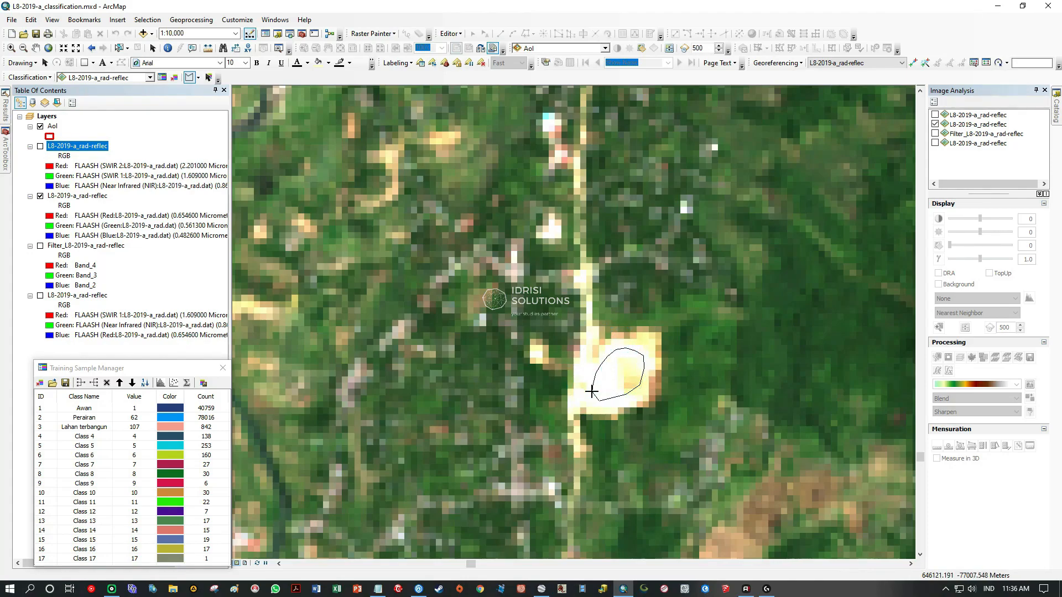
{"action": "double_click", "coordinate": [605, 375]}
Draw a small four-sided training polygon over the bright southwestern part of the cleared site.
{"action": "left_click", "coordinate": [615, 402]}
{"action": "left_click", "coordinate": [615, 365]}
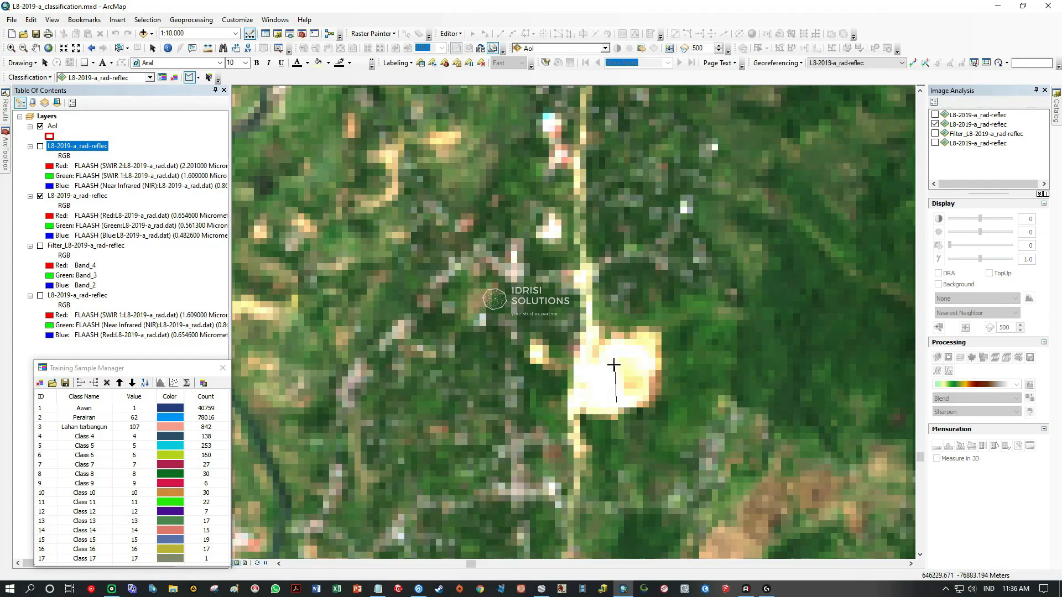
{"action": "left_click", "coordinate": [586, 369]}
{"action": "double_click", "coordinate": [589, 403]}
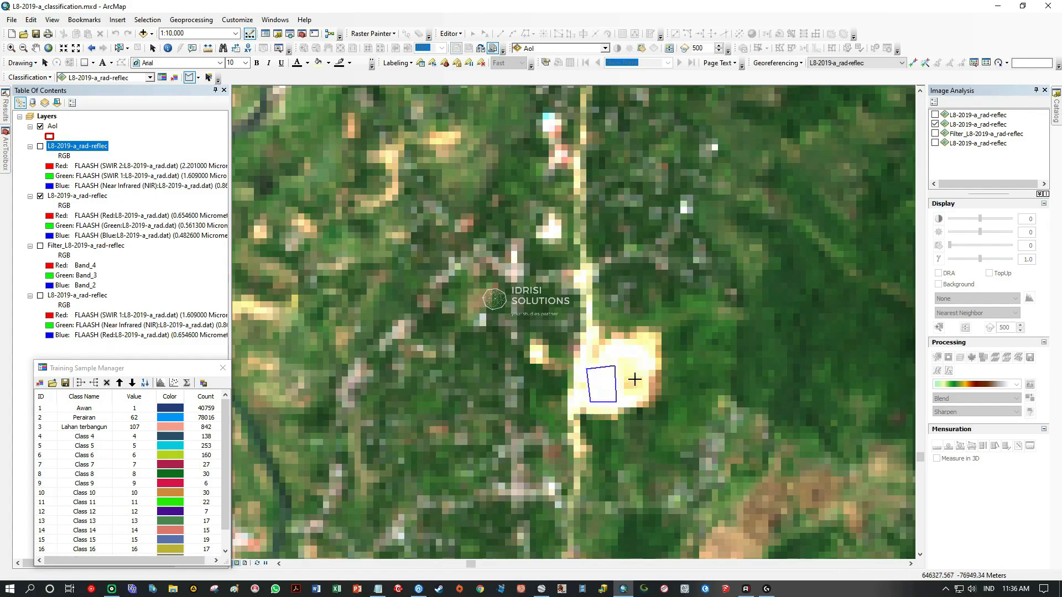
Draw a second, narrow four-sided training polygon over the bright pixels in the northern part of the cleared site.
{"action": "scroll", "coordinate": [645, 368], "scroll_direction": "up", "scroll_amount": 2}
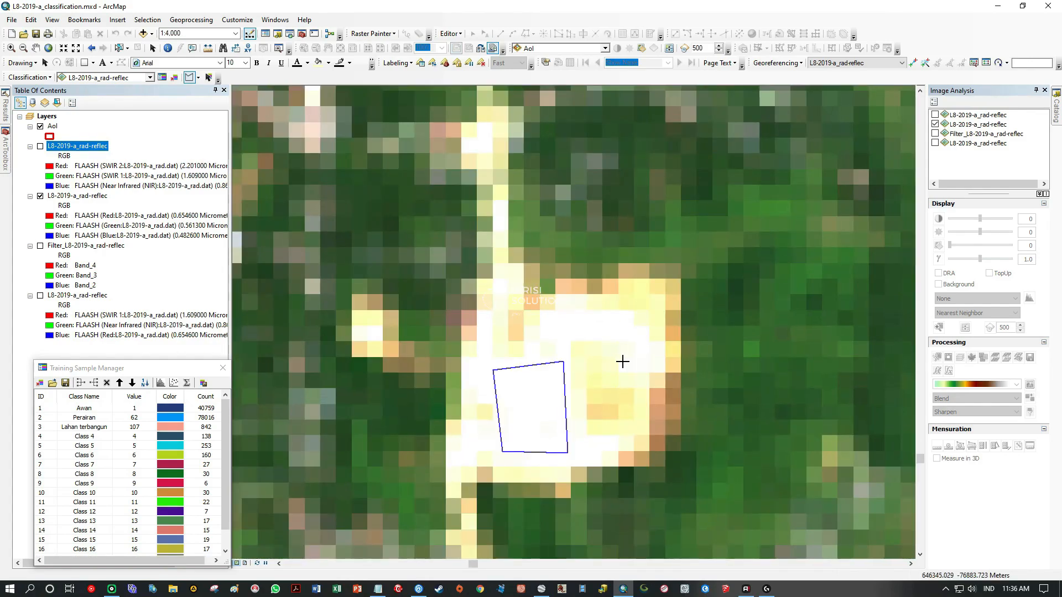
{"action": "left_click", "coordinate": [554, 334]}
{"action": "left_click", "coordinate": [630, 338]}
{"action": "left_click", "coordinate": [625, 318]}
Switch to Google Earth Pro and show the cleared site in the historical imagery dated 5/7/2018.
{"action": "left_click", "coordinate": [645, 587]}
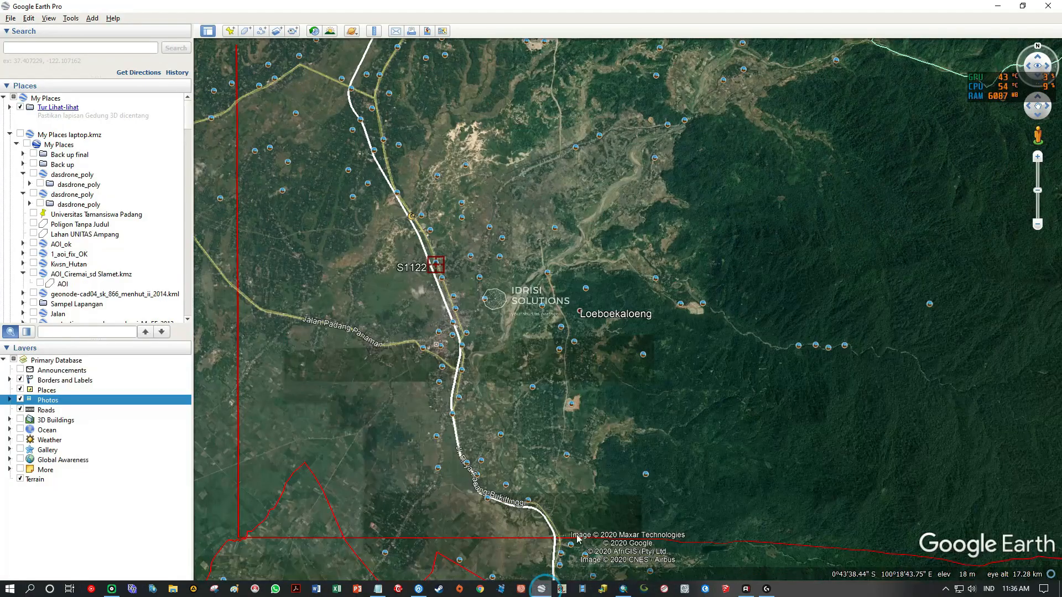
{"action": "scroll", "coordinate": [579, 387], "scroll_direction": "down", "scroll_amount": 6}
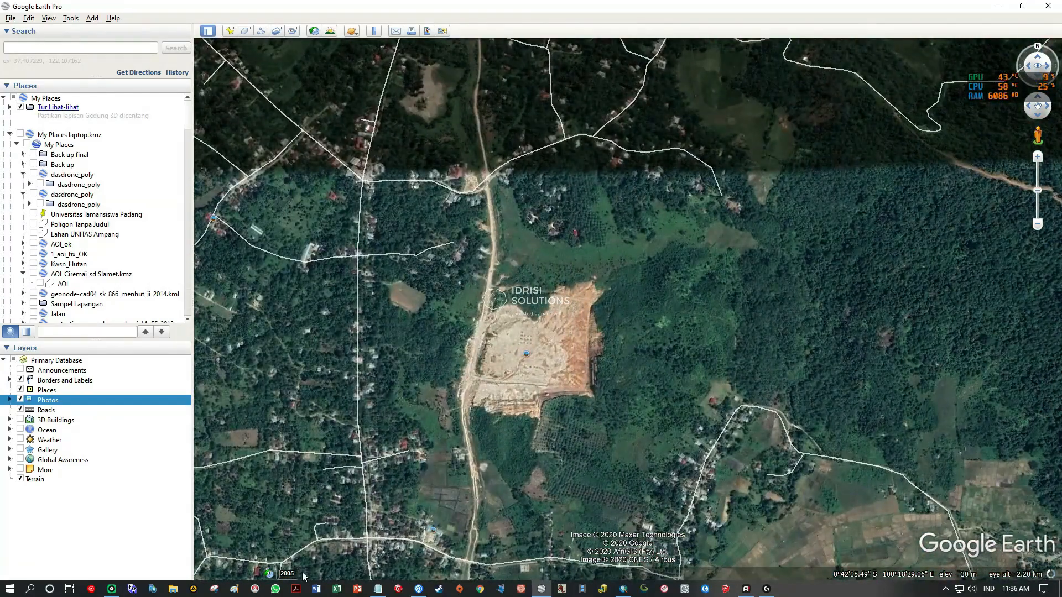
{"action": "left_click", "coordinate": [289, 574]}
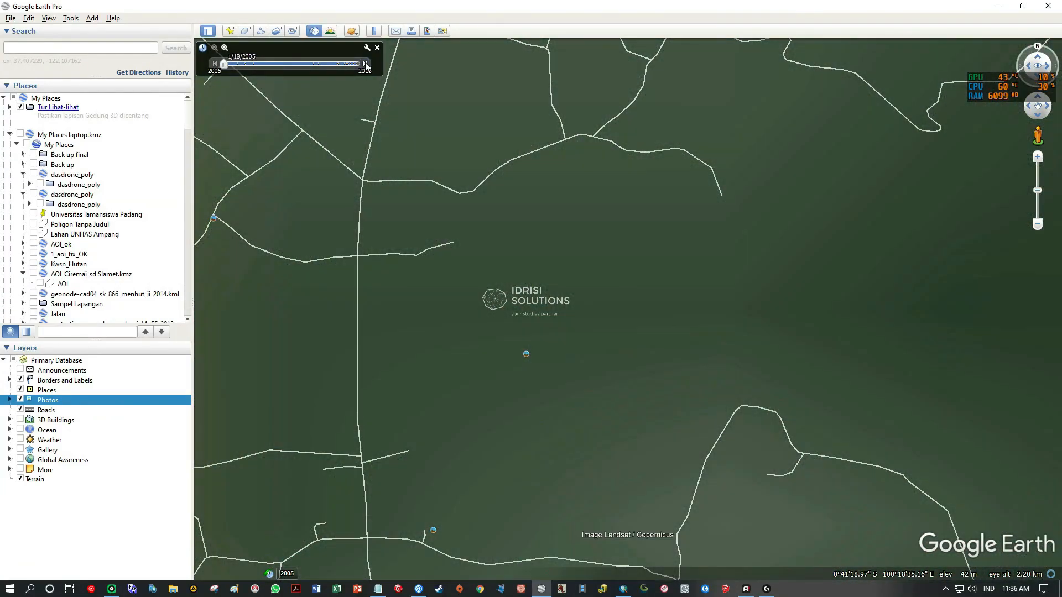
{"action": "left_click", "coordinate": [365, 63]}
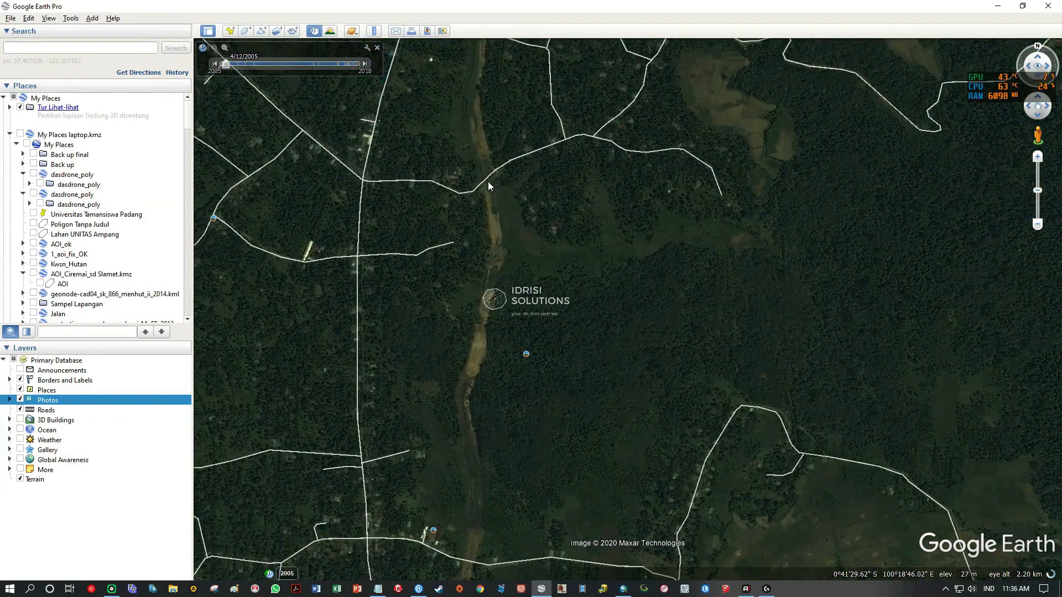
{"action": "mouse_move", "coordinate": [286, 63]}
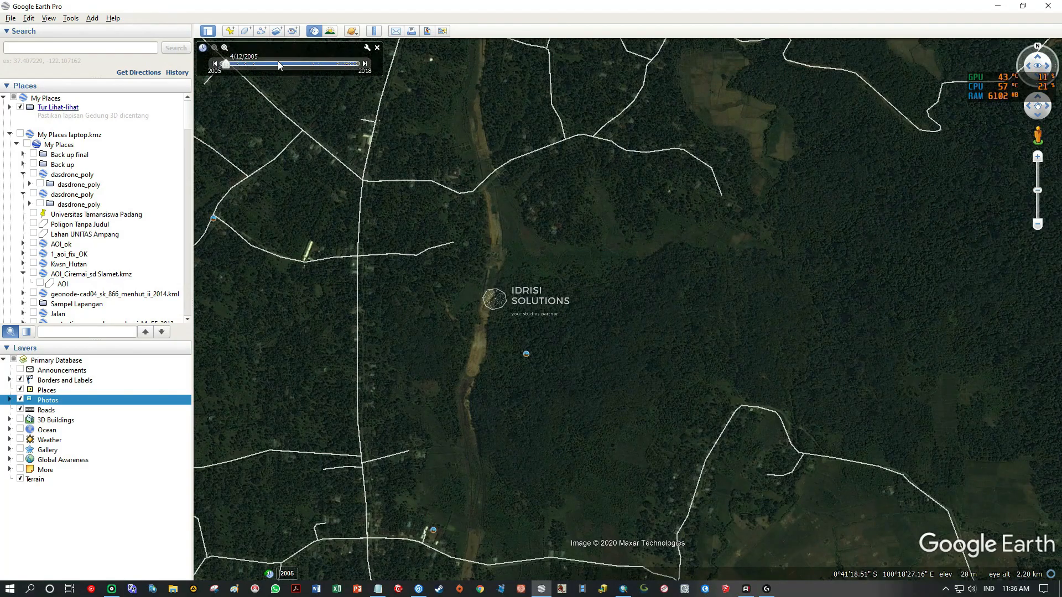
{"action": "left_click_drag", "start_coordinate": [226, 64], "coordinate": [383, 73]}
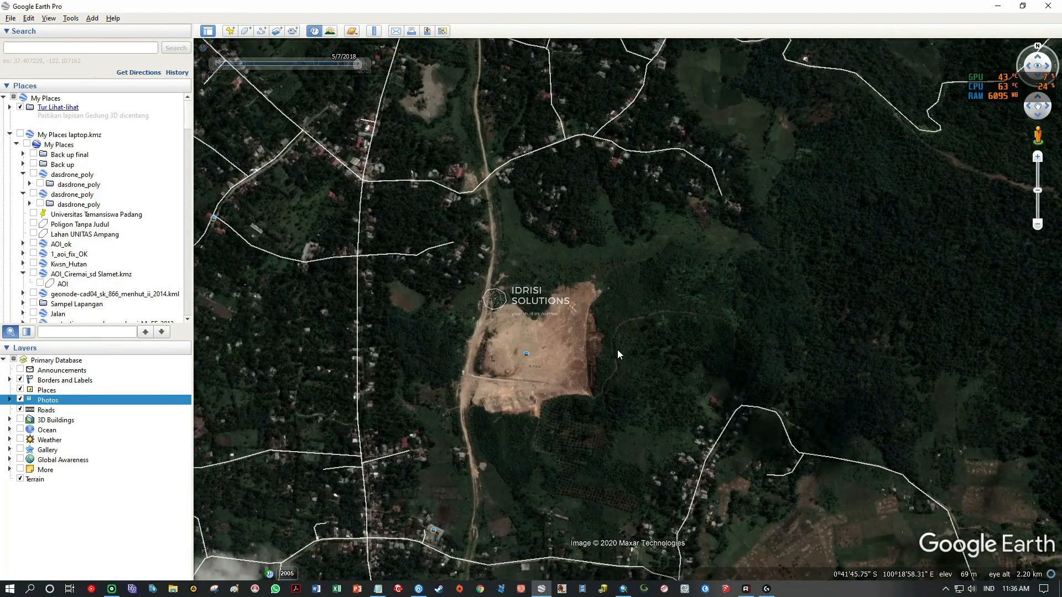
Examine the extent and surface of the cleared site in the 2018 imagery.
{"action": "scroll", "coordinate": [523, 374], "scroll_direction": "up", "scroll_amount": 3}
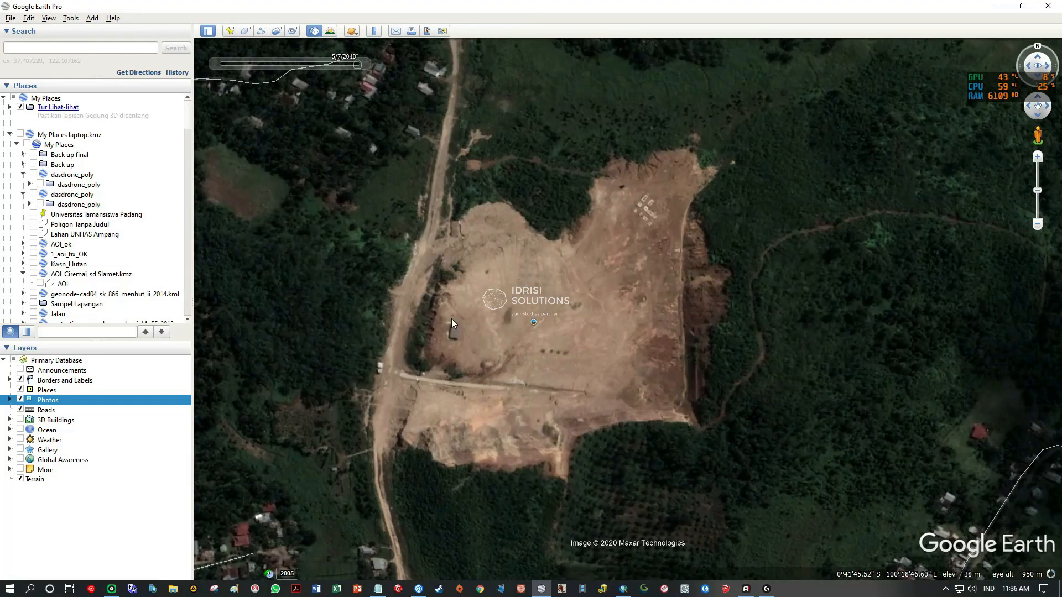
{"action": "scroll", "coordinate": [590, 358], "scroll_direction": "up", "scroll_amount": 2}
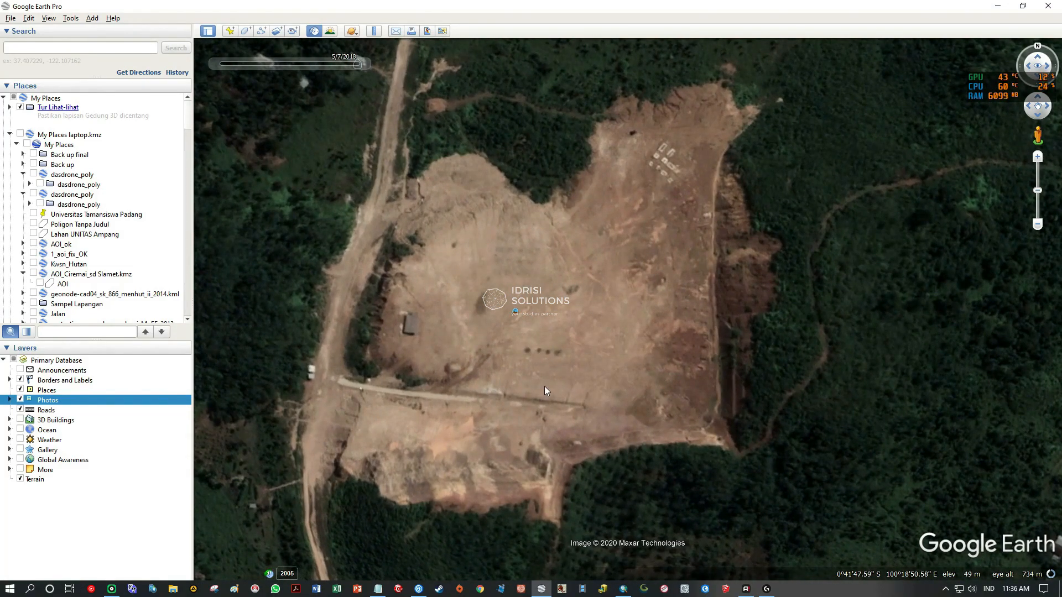
{"action": "scroll", "coordinate": [553, 387], "scroll_direction": "down", "scroll_amount": 3}
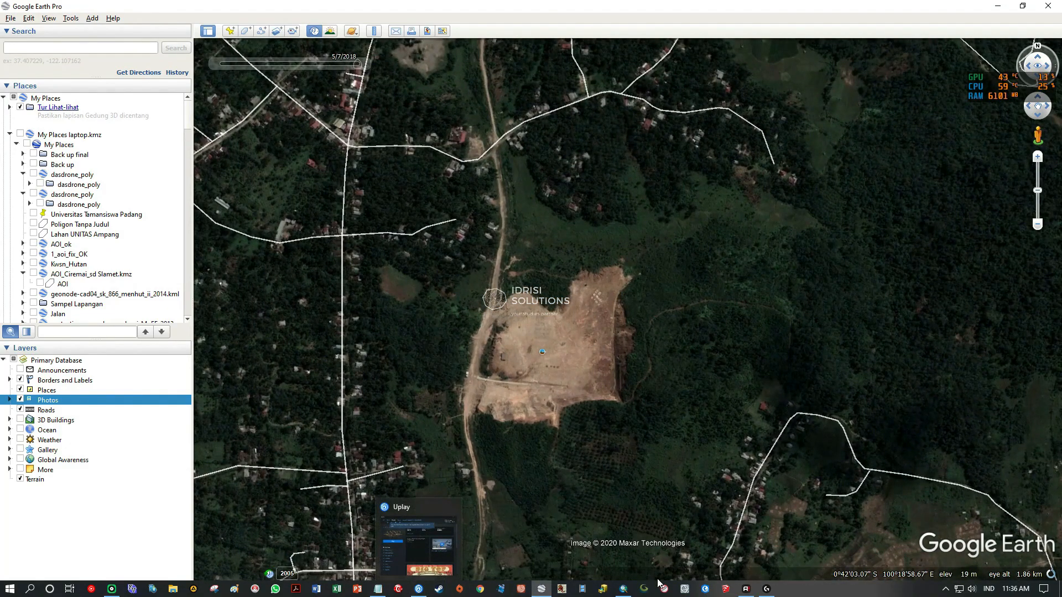
Return to ArcMap and survey the Landsat image around the river and the settlements west of the cleared site for other bare land.
{"action": "left_click", "coordinate": [619, 590]}
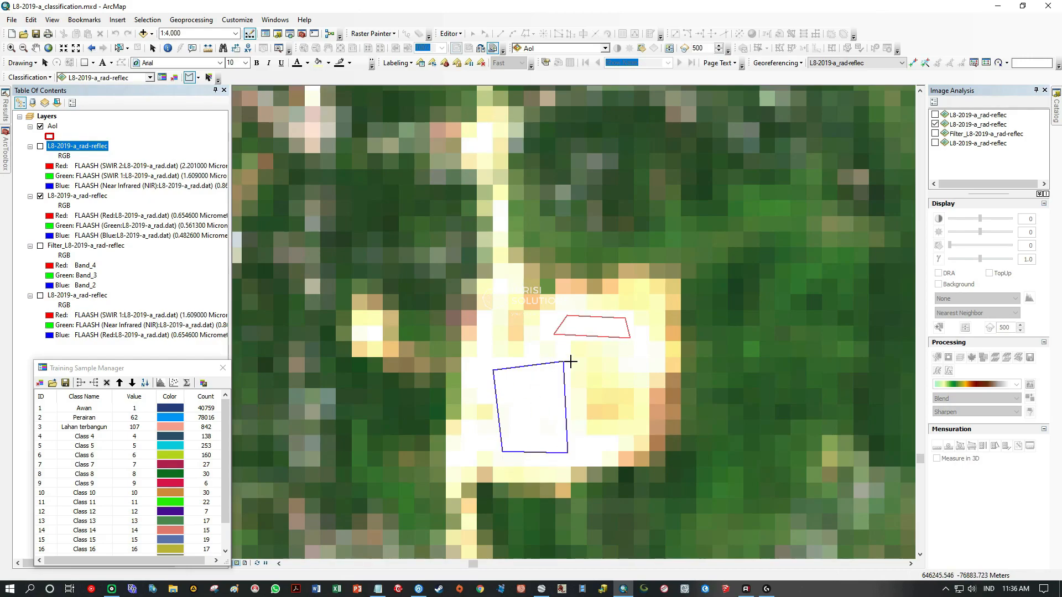
{"action": "scroll", "coordinate": [570, 362], "scroll_direction": "up", "scroll_amount": 4}
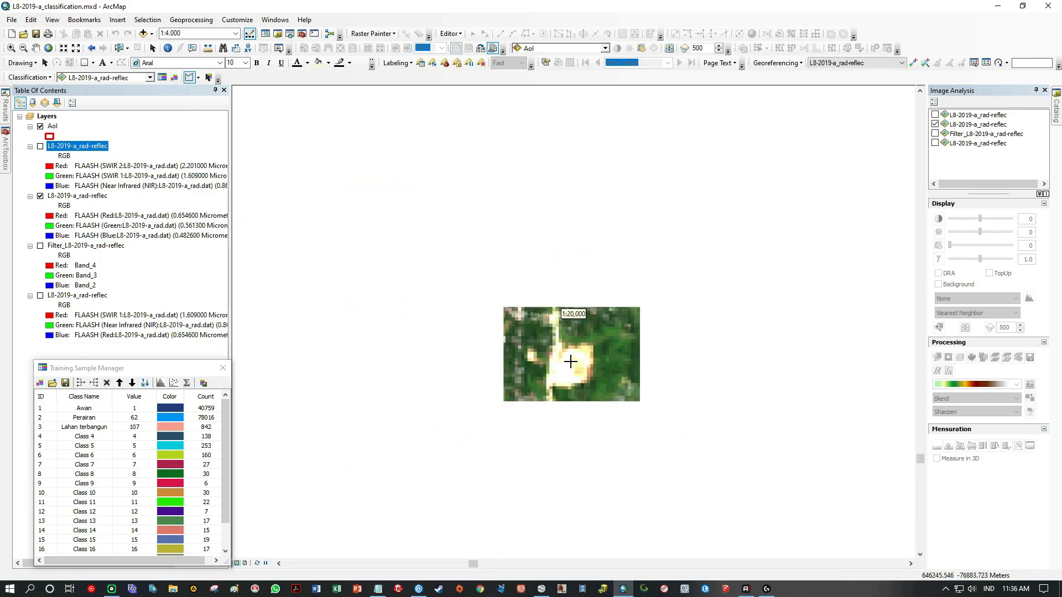
{"action": "scroll", "coordinate": [571, 361], "scroll_direction": "up", "scroll_amount": 1}
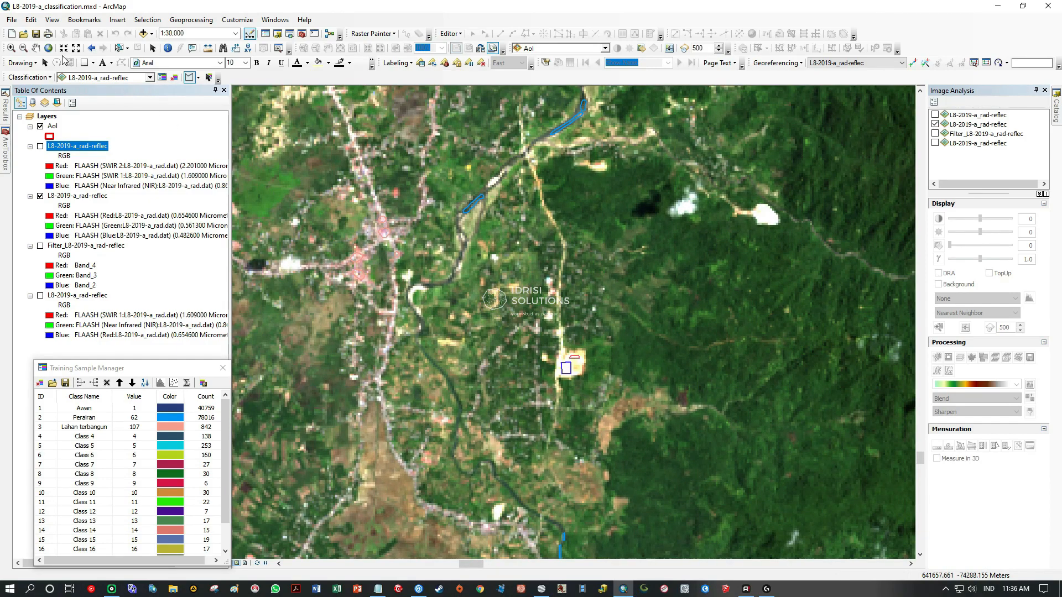
{"action": "left_click", "coordinate": [35, 48]}
{"action": "left_click_drag", "start_coordinate": [442, 206], "coordinate": [473, 427]}
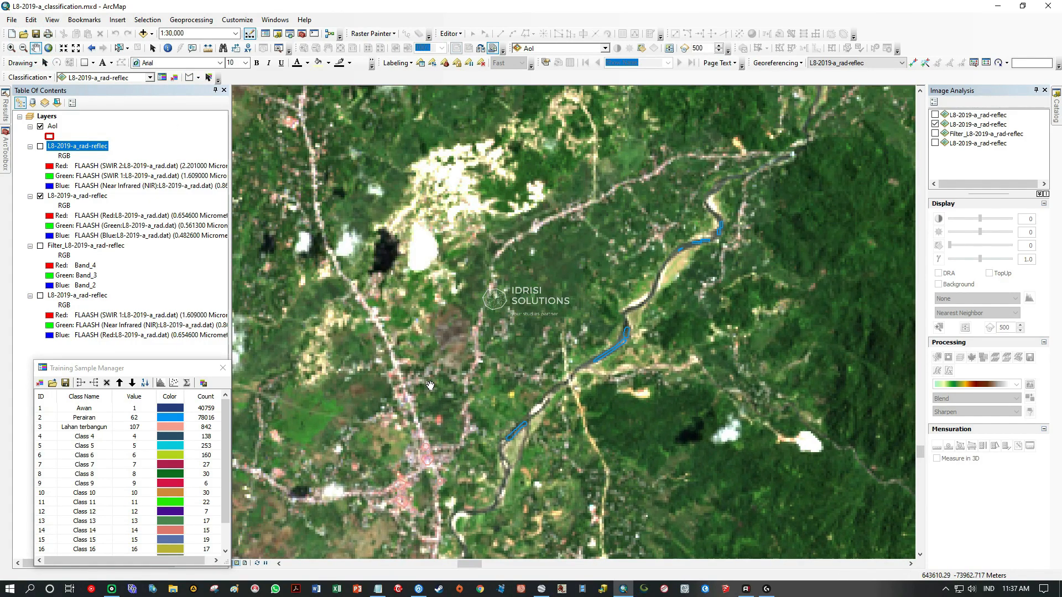
{"action": "left_click_drag", "start_coordinate": [442, 366], "coordinate": [613, 193]}
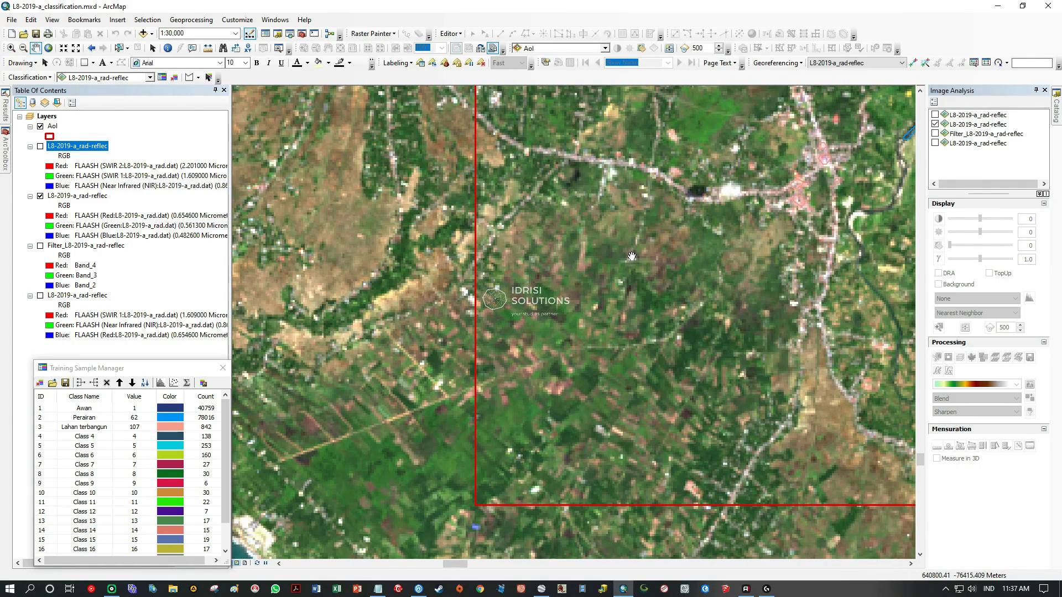
{"action": "left_click_drag", "start_coordinate": [717, 233], "coordinate": [668, 299]}
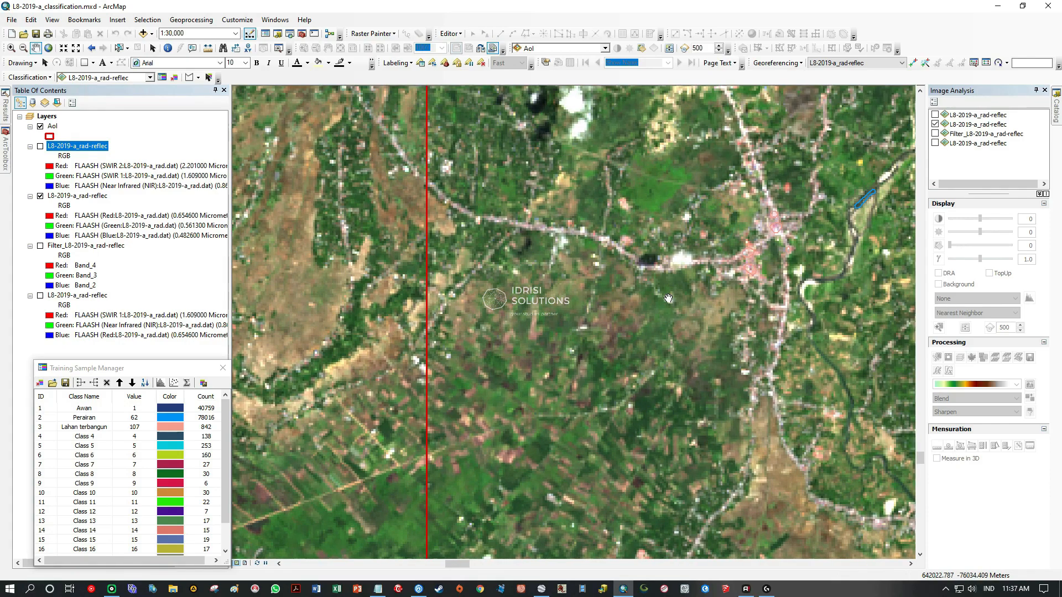
{"action": "left_click_drag", "start_coordinate": [731, 246], "coordinate": [646, 308]}
{"action": "scroll", "coordinate": [574, 321], "scroll_direction": "up", "scroll_amount": 3}
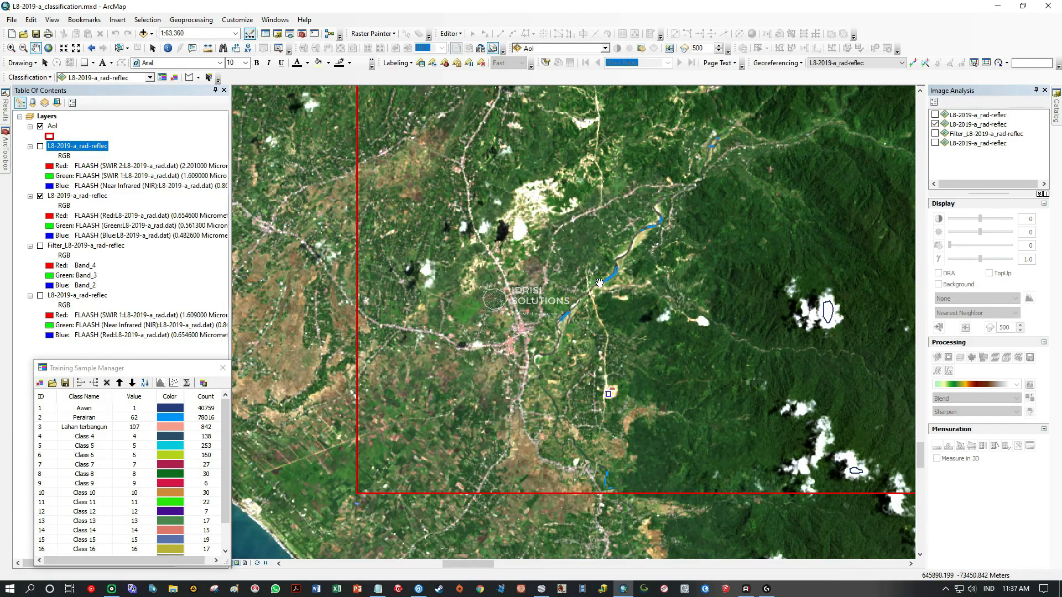
{"action": "left_click_drag", "start_coordinate": [585, 191], "coordinate": [517, 318]}
{"action": "left_click_drag", "start_coordinate": [520, 186], "coordinate": [520, 325]}
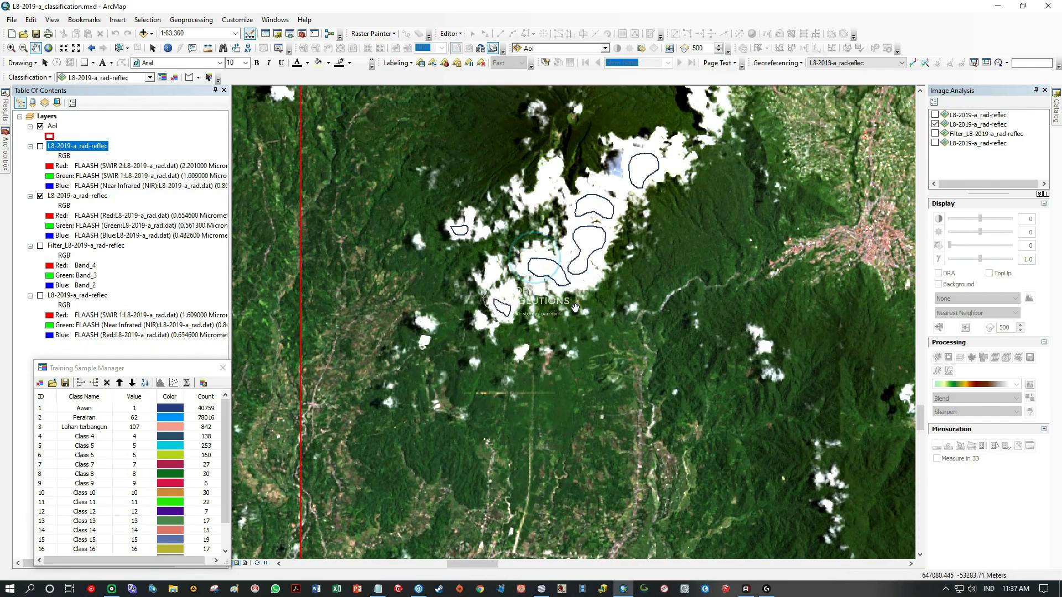
Search for bare land from the Awan sample clouds northward to the image edge and eastward beyond the cloud-covered mountain.
{"action": "left_click_drag", "start_coordinate": [575, 238], "coordinate": [476, 301]}
{"action": "left_click_drag", "start_coordinate": [434, 182], "coordinate": [531, 323]}
{"action": "left_click_drag", "start_coordinate": [518, 208], "coordinate": [518, 328]}
{"action": "left_click_drag", "start_coordinate": [519, 172], "coordinate": [519, 336]}
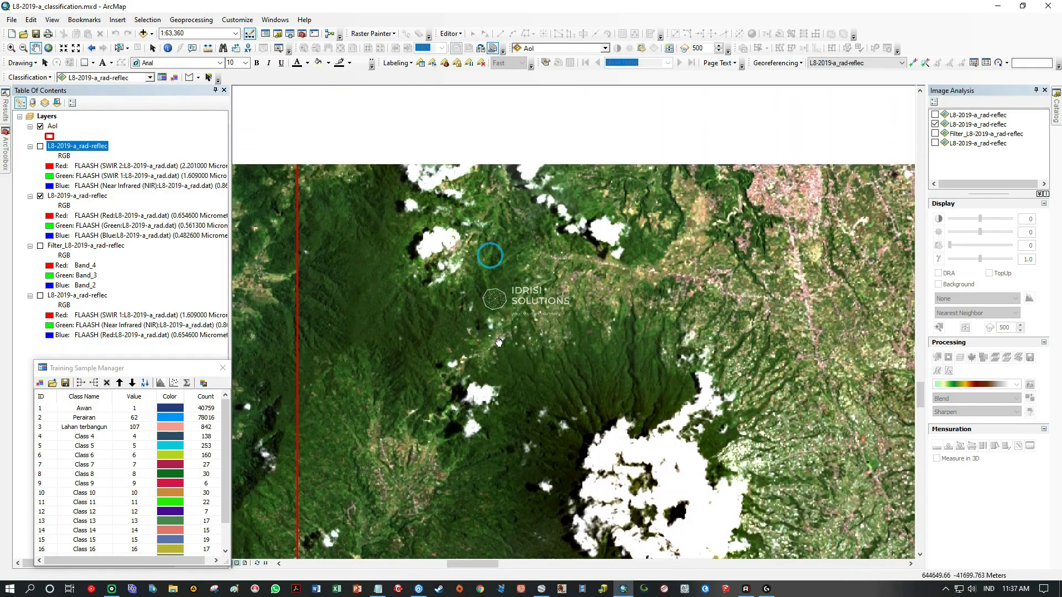
{"action": "left_click_drag", "start_coordinate": [535, 240], "coordinate": [529, 332]}
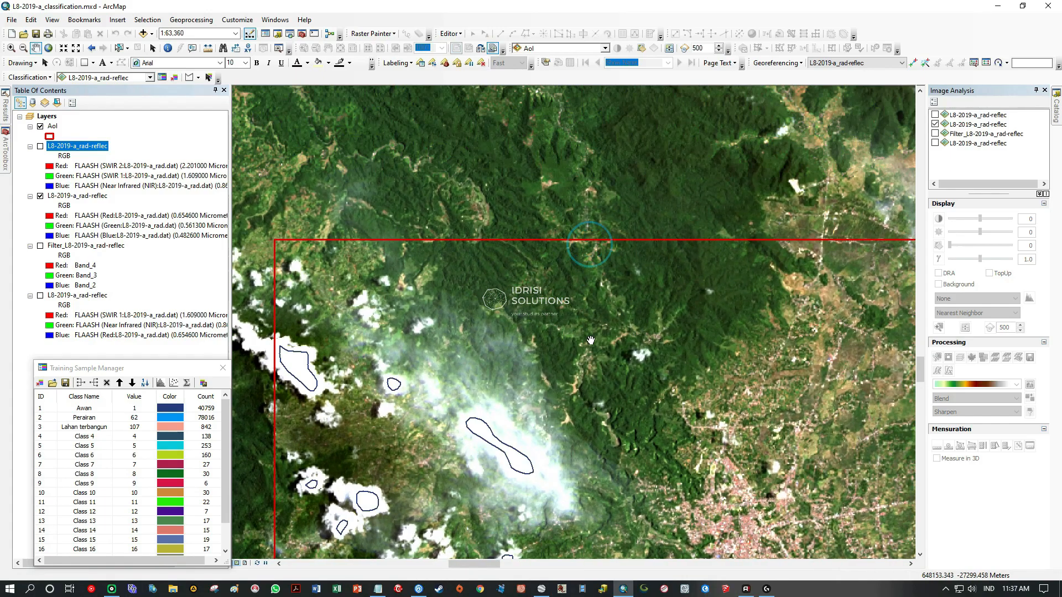
{"action": "left_click_drag", "start_coordinate": [774, 321], "coordinate": [519, 307]}
{"action": "left_click_drag", "start_coordinate": [711, 308], "coordinate": [562, 270]}
{"action": "left_click_drag", "start_coordinate": [743, 309], "coordinate": [653, 291]}
Examine the brown patches and the settlements near the northern AoI boundary as candidates for bare land.
{"action": "scroll", "coordinate": [549, 232], "scroll_direction": "up", "scroll_amount": 5}
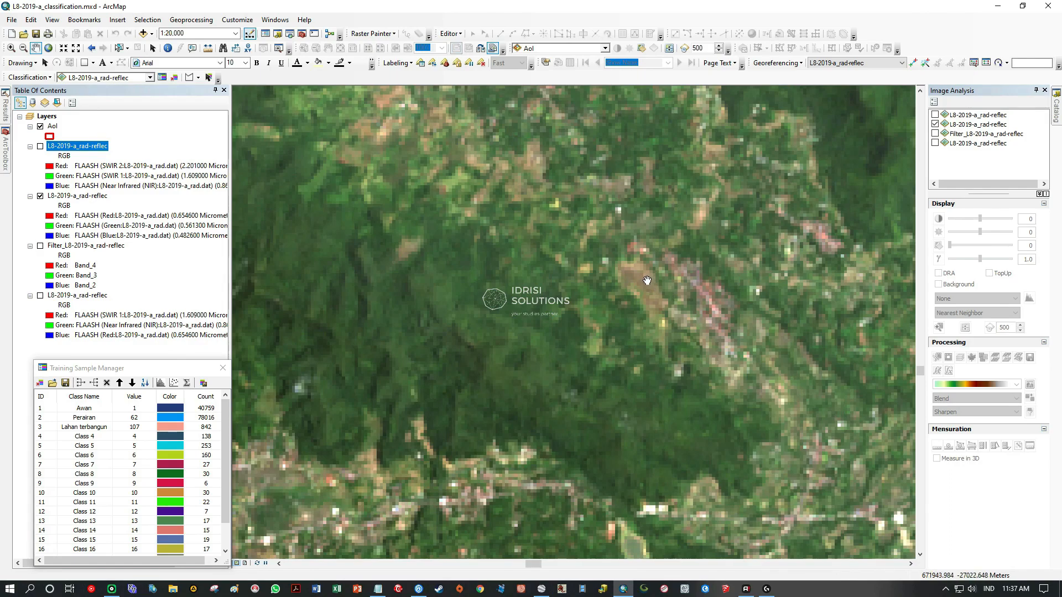
{"action": "left_click_drag", "start_coordinate": [648, 280], "coordinate": [573, 374]}
{"action": "left_click_drag", "start_coordinate": [504, 348], "coordinate": [523, 362]}
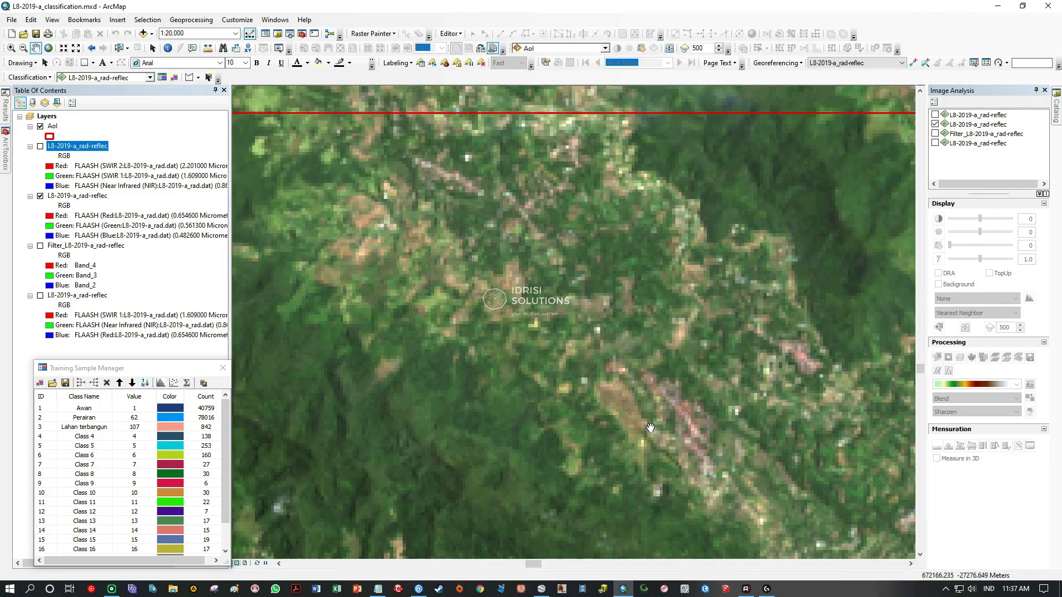
{"action": "left_click_drag", "start_coordinate": [651, 427], "coordinate": [753, 386]}
{"action": "scroll", "coordinate": [680, 368], "scroll_direction": "up", "scroll_amount": 2}
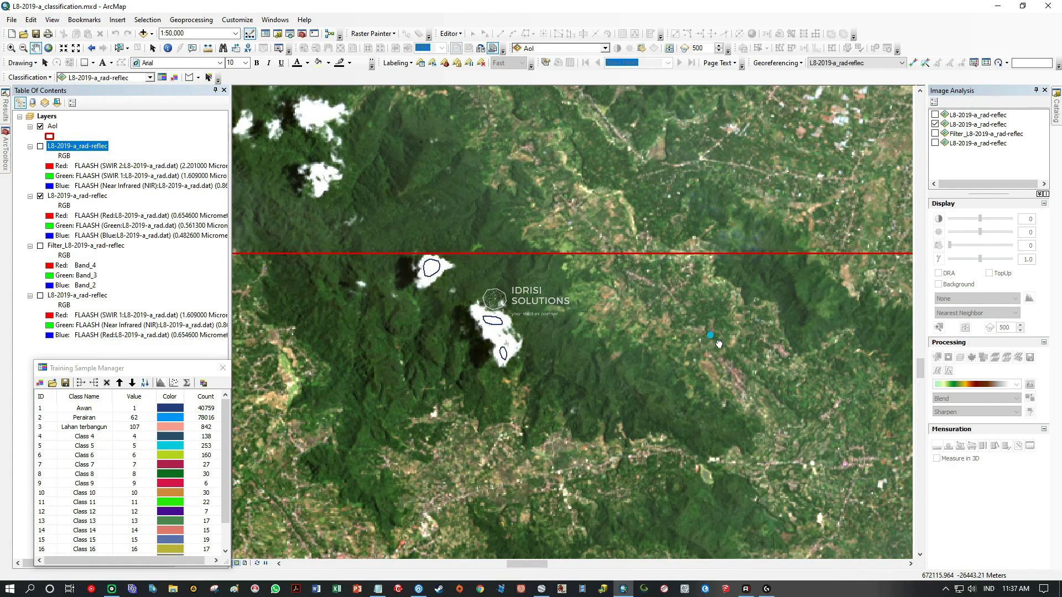
{"action": "left_click_drag", "start_coordinate": [719, 344], "coordinate": [471, 339]}
{"action": "mouse_move", "coordinate": [594, 375]}
{"action": "left_mouse_down"}
{"action": "mouse_move", "coordinate": [387, 379]}
{"action": "mouse_move", "coordinate": [731, 363]}
{"action": "mouse_move", "coordinate": [597, 362]}
{"action": "left_mouse_up"}
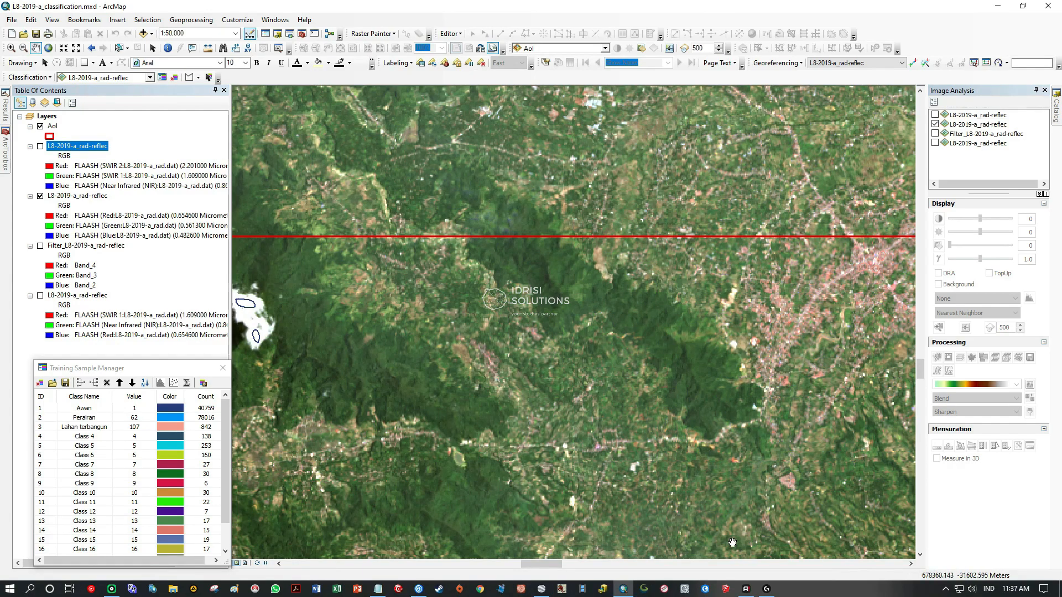
Switch to Google Earth Pro, locate the same area near the northern AoI boundary and turn off the historical imagery.
{"action": "left_click", "coordinate": [542, 590]}
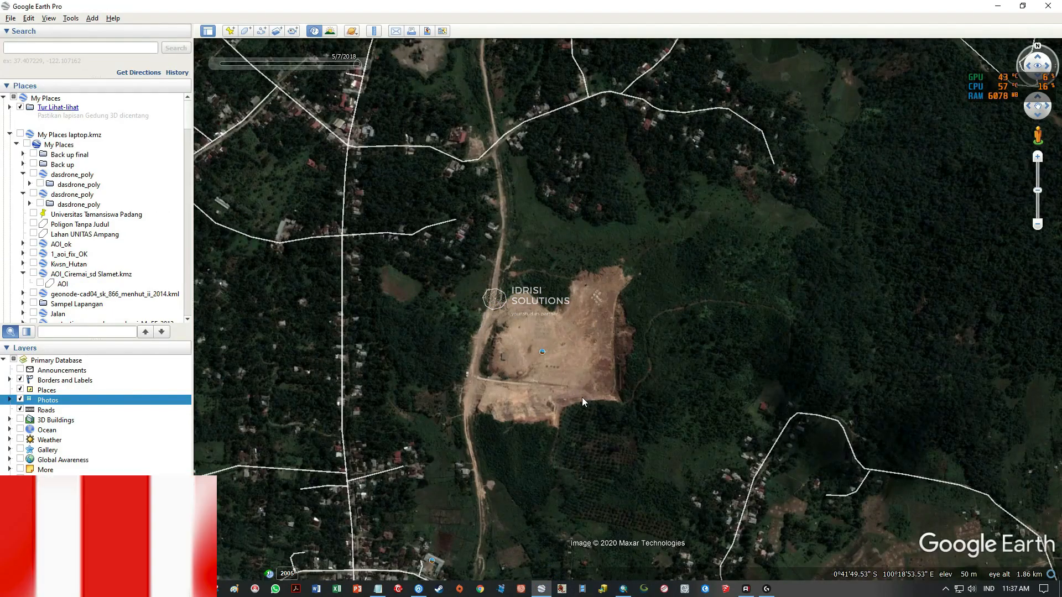
{"action": "scroll", "coordinate": [567, 370], "scroll_direction": "down", "scroll_amount": 10}
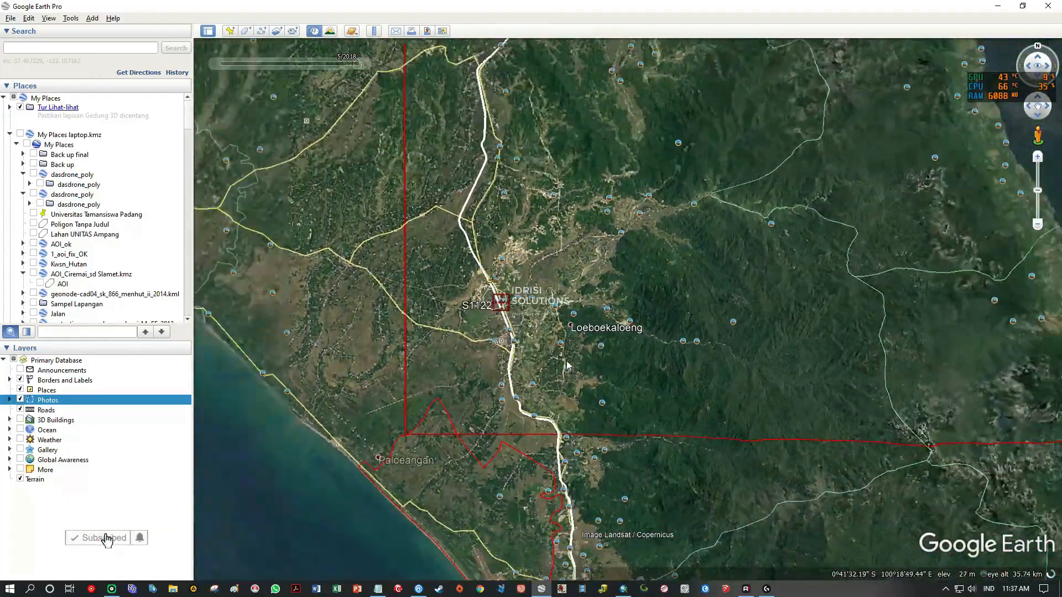
{"action": "left_click_drag", "start_coordinate": [663, 154], "coordinate": [612, 367]}
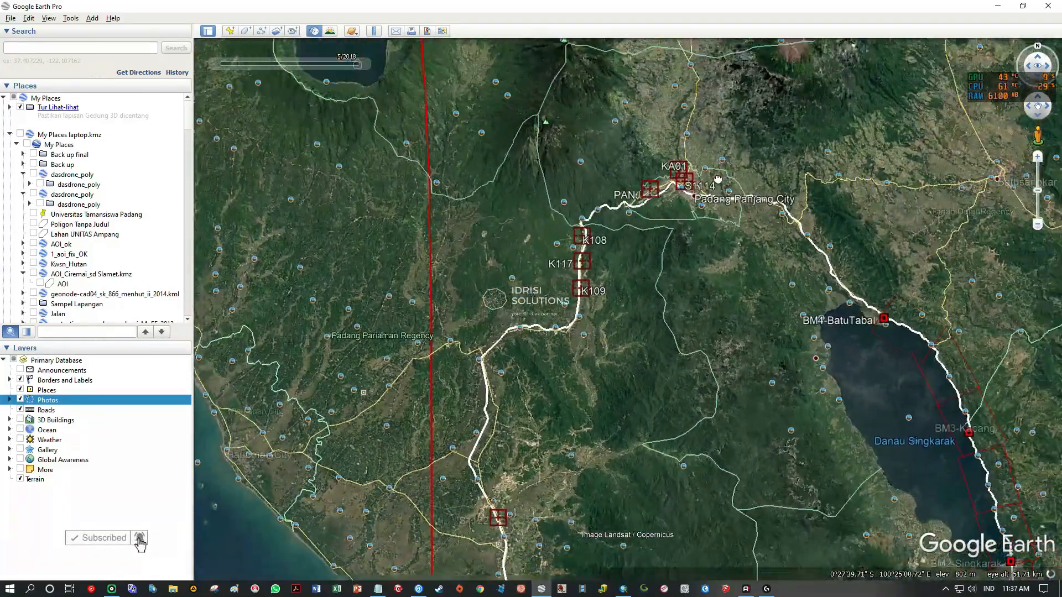
{"action": "scroll", "coordinate": [700, 293], "scroll_direction": "up", "scroll_amount": 5}
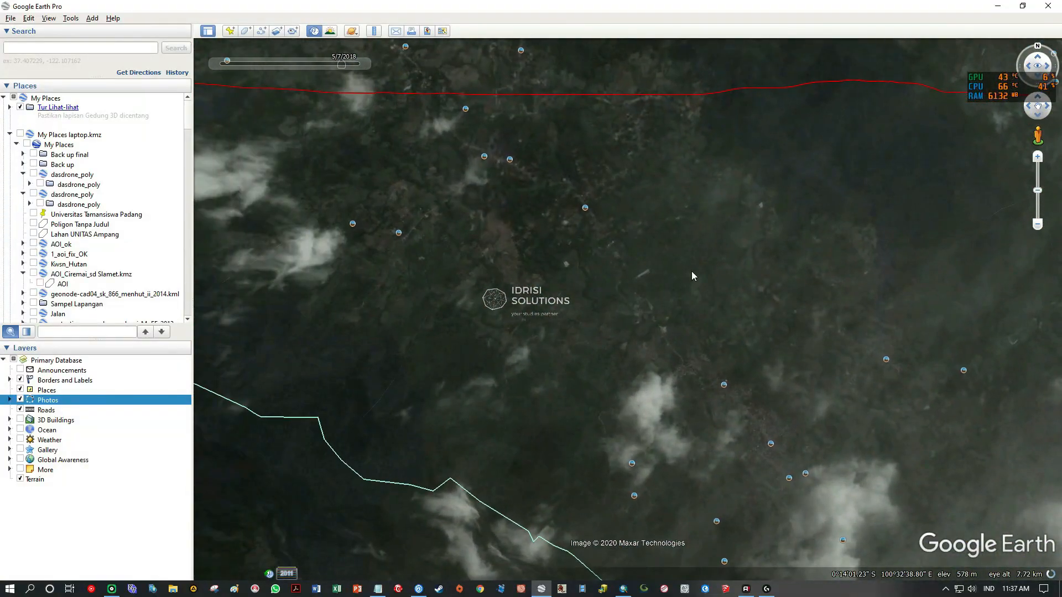
{"action": "scroll", "coordinate": [519, 284], "scroll_direction": "up", "scroll_amount": 2}
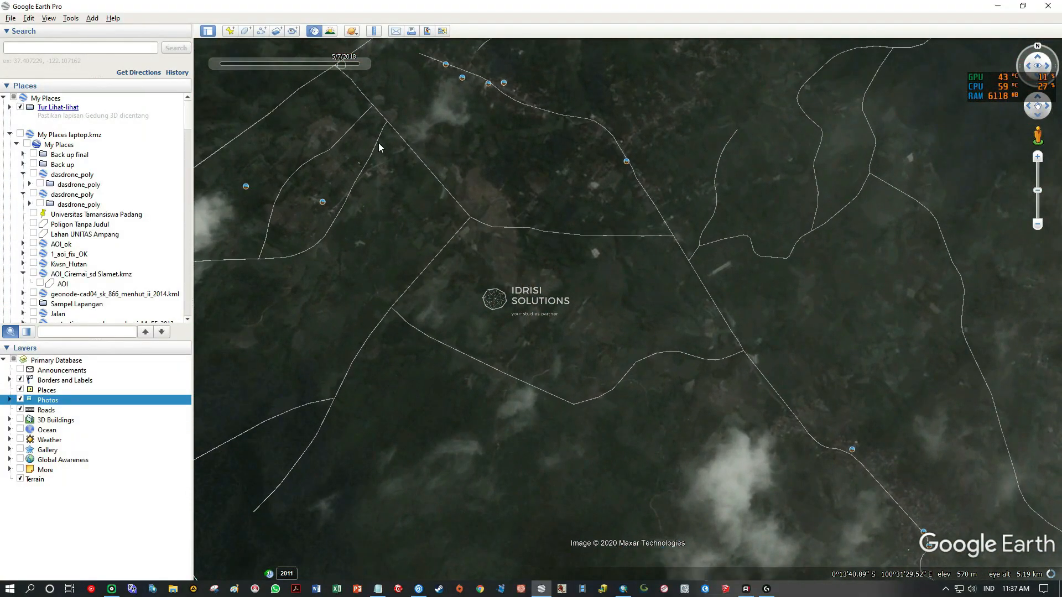
{"action": "left_click", "coordinate": [377, 48]}
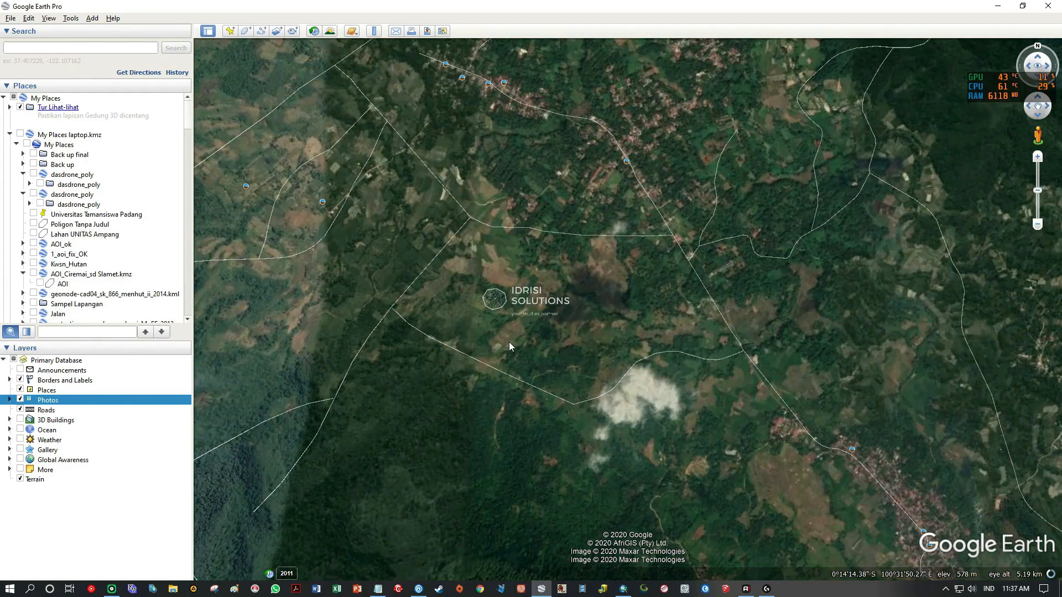
Inspect the brown fields beside the elongated roadside village and check them in the historical imagery.
{"action": "scroll", "coordinate": [543, 335], "scroll_direction": "down", "scroll_amount": 2}
{"action": "left_click_drag", "start_coordinate": [659, 293], "coordinate": [650, 270]}
{"action": "scroll", "coordinate": [543, 314], "scroll_direction": "up", "scroll_amount": 2}
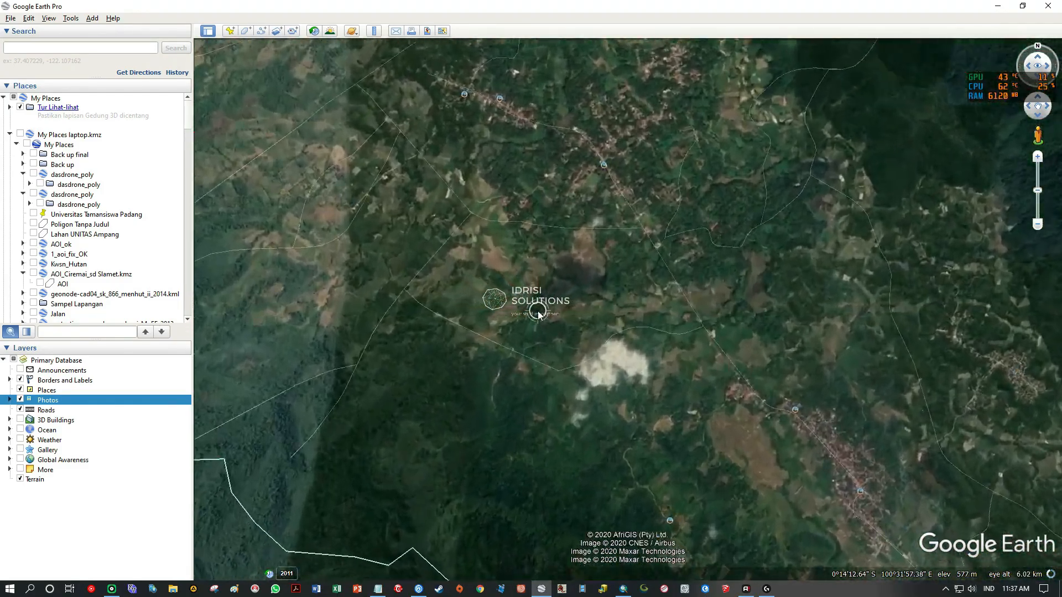
{"action": "left_click_drag", "start_coordinate": [836, 473], "coordinate": [631, 311]}
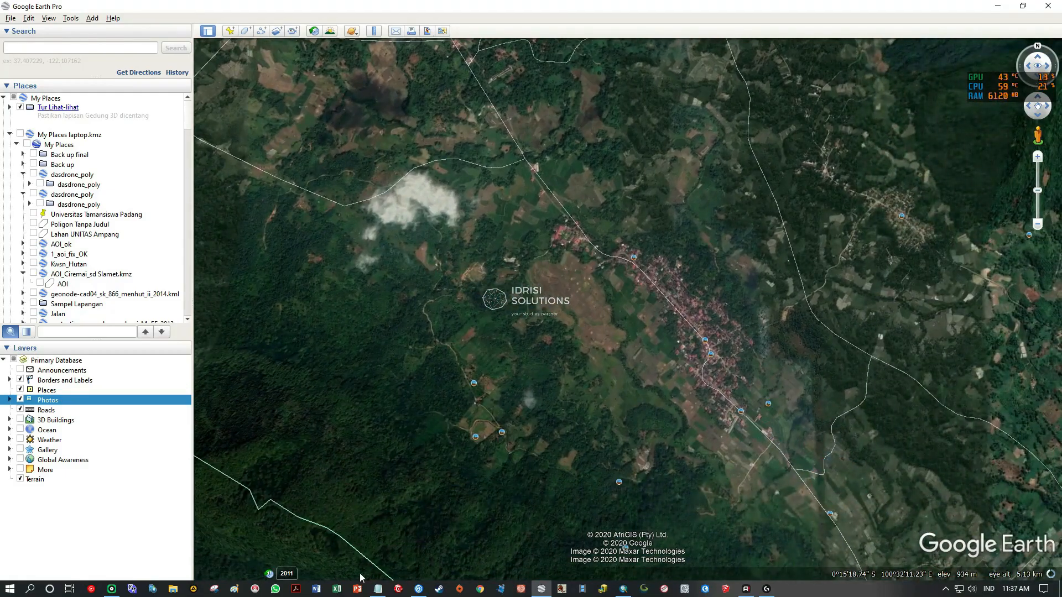
{"action": "left_click", "coordinate": [283, 577]}
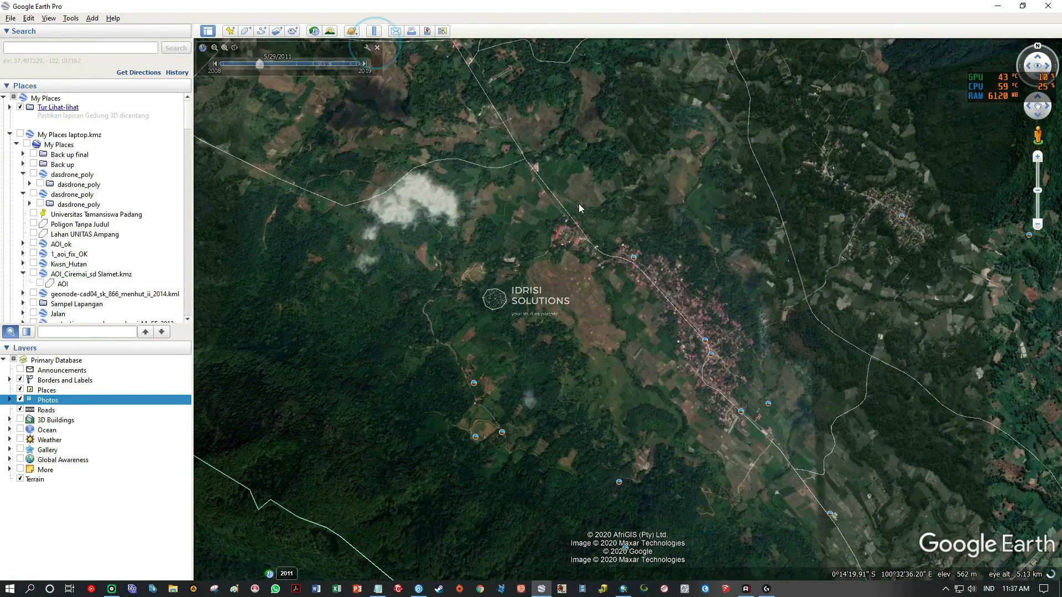
Survey the current imagery eastward and examine the reddish bare patch in the hills west of the large town.
{"action": "scroll", "coordinate": [578, 209], "scroll_direction": "down", "scroll_amount": 1}
{"action": "left_click_drag", "start_coordinate": [507, 215], "coordinate": [300, 223]}
{"action": "left_click_drag", "start_coordinate": [771, 282], "coordinate": [537, 257]}
{"action": "left_click_drag", "start_coordinate": [774, 256], "coordinate": [583, 298]}
{"action": "scroll", "coordinate": [581, 298], "scroll_direction": "up", "scroll_amount": 3}
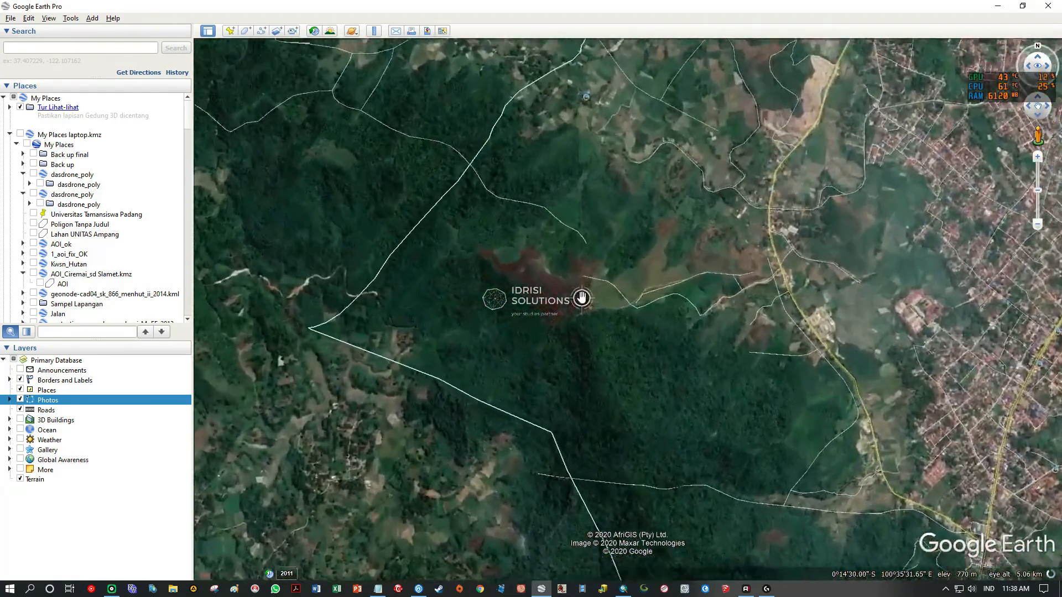
Examine the reddish bare patch in the hills up close and from a tilted angle, and reset the view to north.
{"action": "scroll", "coordinate": [580, 299], "scroll_direction": "up", "scroll_amount": 2}
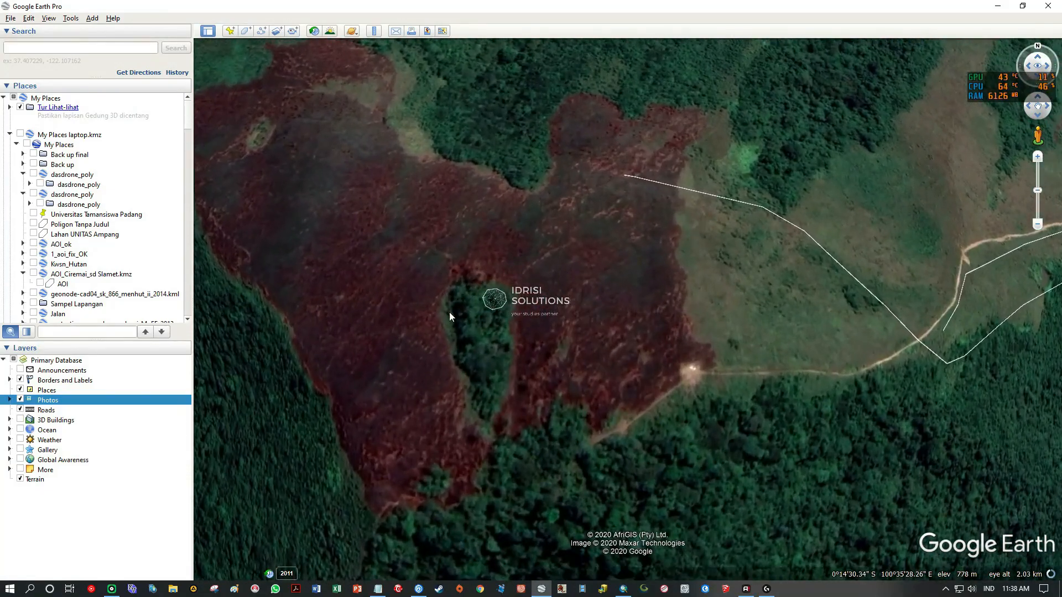
{"action": "left_click_drag", "start_coordinate": [449, 312], "coordinate": [524, 270]}
{"action": "left_click_drag", "start_coordinate": [684, 111], "coordinate": [714, 336]}
{"action": "left_click_drag", "start_coordinate": [595, 88], "coordinate": [616, 184]}
{"action": "mouse_move", "coordinate": [564, 329]}
{"action": "left_mouse_down"}
{"action": "mouse_move", "coordinate": [315, 343]}
{"action": "mouse_move", "coordinate": [277, 266]}
{"action": "left_mouse_up"}
{"action": "mouse_move", "coordinate": [713, 94]}
{"action": "left_mouse_down"}
{"action": "mouse_move", "coordinate": [763, 189]}
{"action": "mouse_move", "coordinate": [763, 134]}
{"action": "left_mouse_up"}
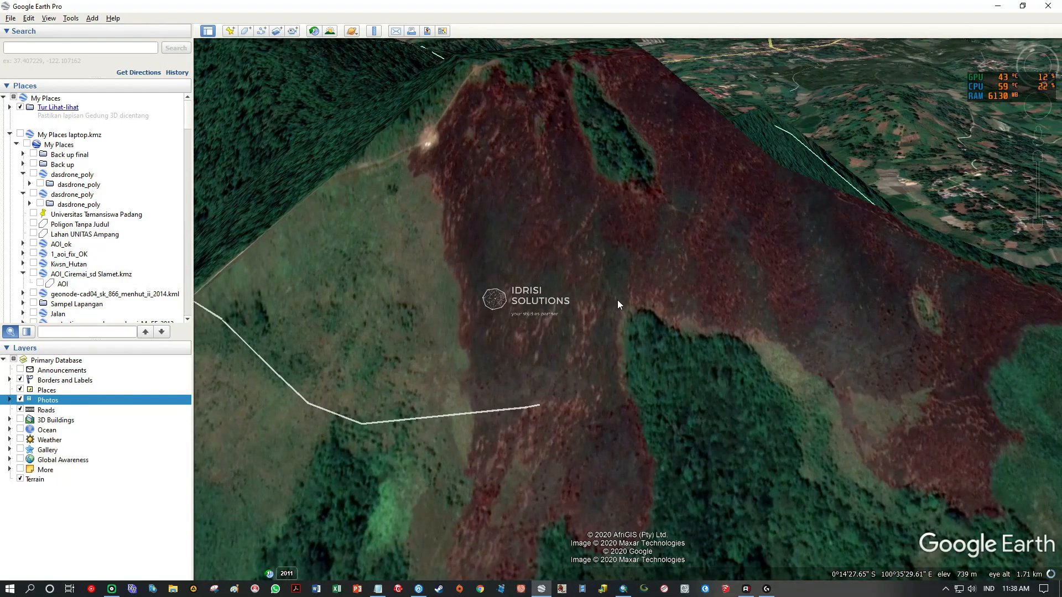
{"action": "scroll", "coordinate": [618, 292], "scroll_direction": "down", "scroll_amount": 5}
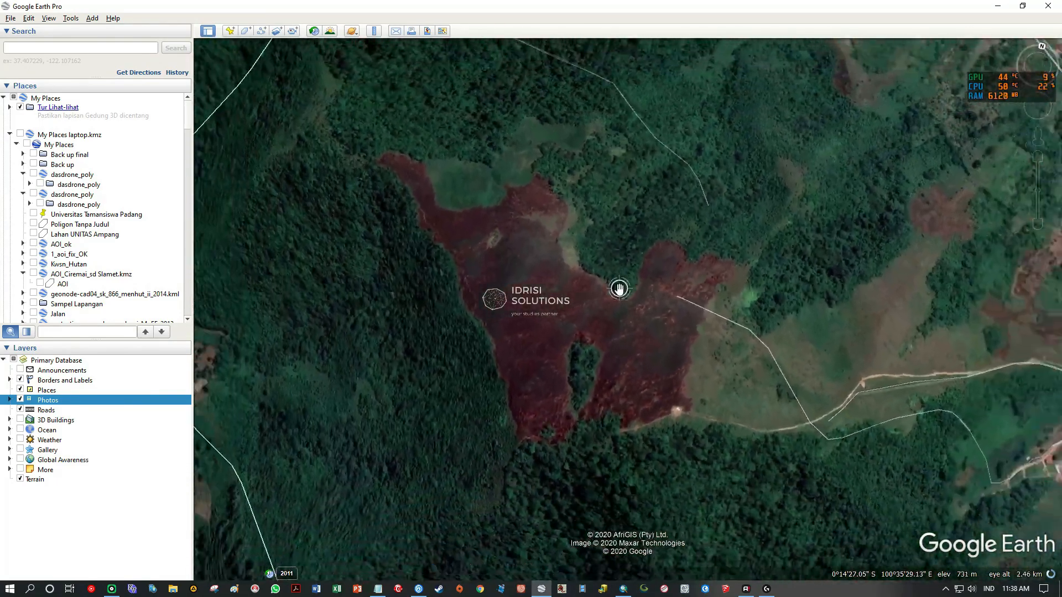
{"action": "scroll", "coordinate": [619, 289], "scroll_direction": "down", "scroll_amount": 5}
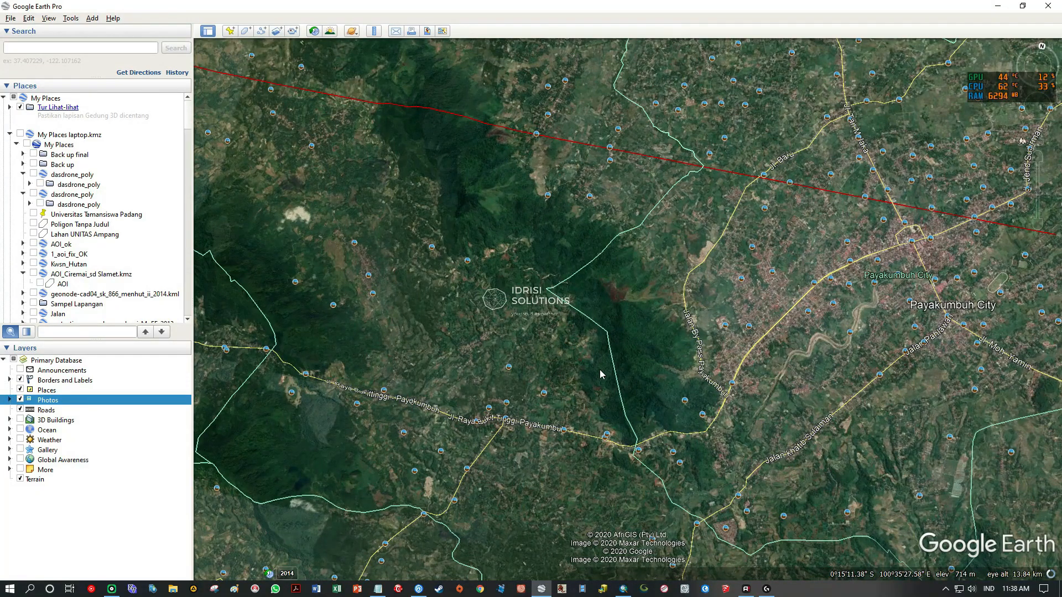
{"action": "key", "text": "r"}
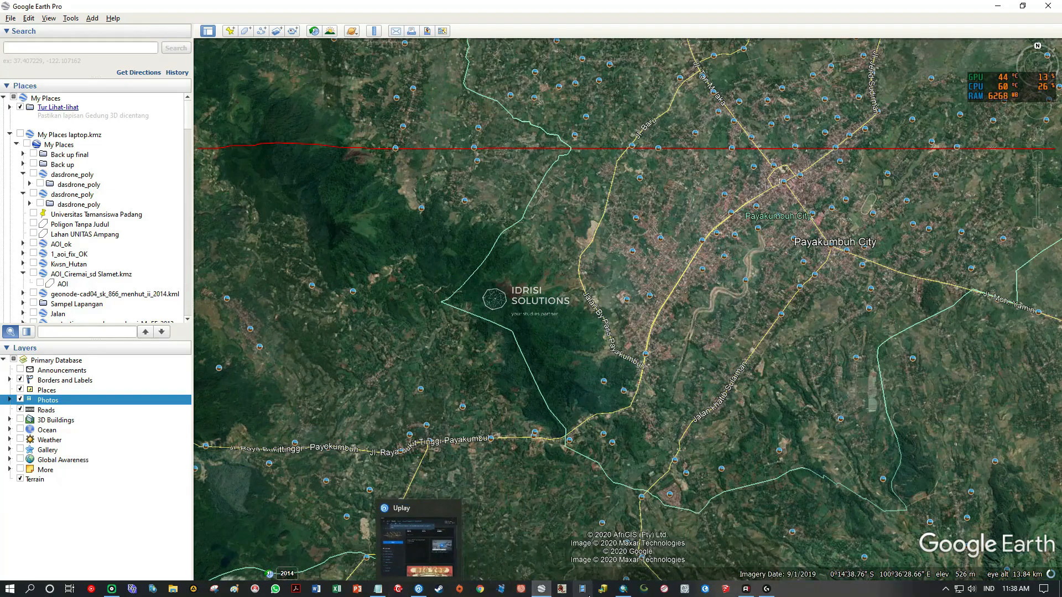
Switch to ArcMap and locate the same forested hills west of the town in the Landsat image.
{"action": "left_click", "coordinate": [623, 589]}
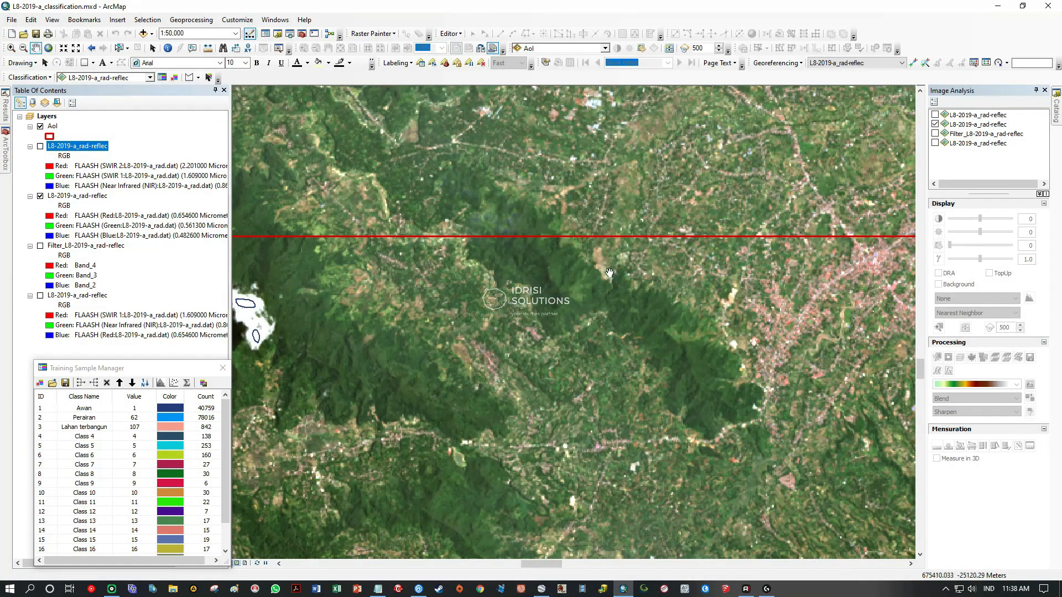
{"action": "scroll", "coordinate": [611, 273], "scroll_direction": "up", "scroll_amount": 4}
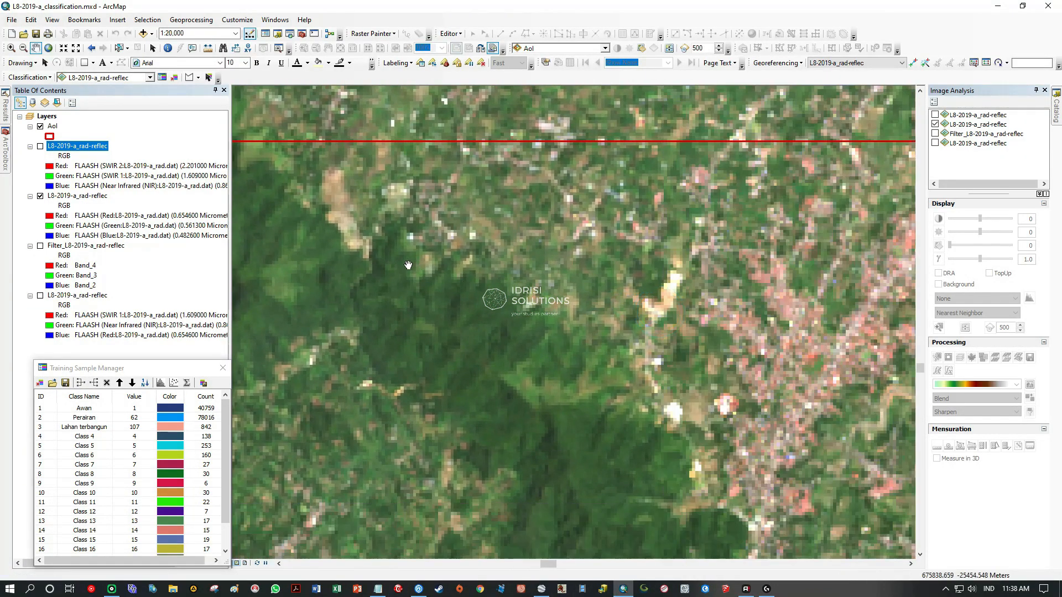
{"action": "scroll", "coordinate": [409, 265], "scroll_direction": "down", "scroll_amount": 1}
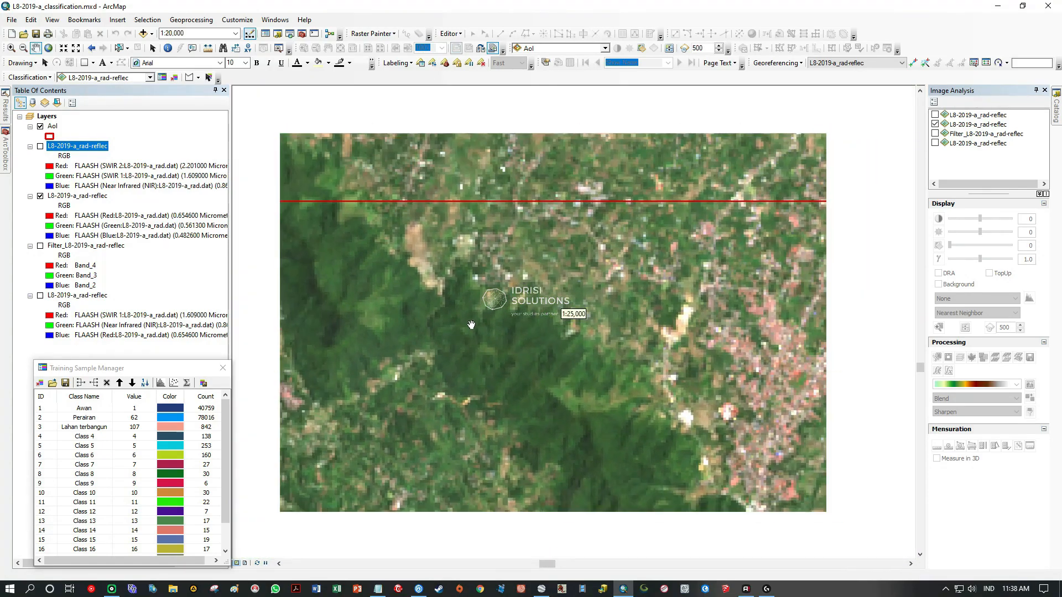
{"action": "left_click_drag", "start_coordinate": [653, 315], "coordinate": [366, 315]}
{"action": "left_click_drag", "start_coordinate": [249, 299], "coordinate": [532, 312]}
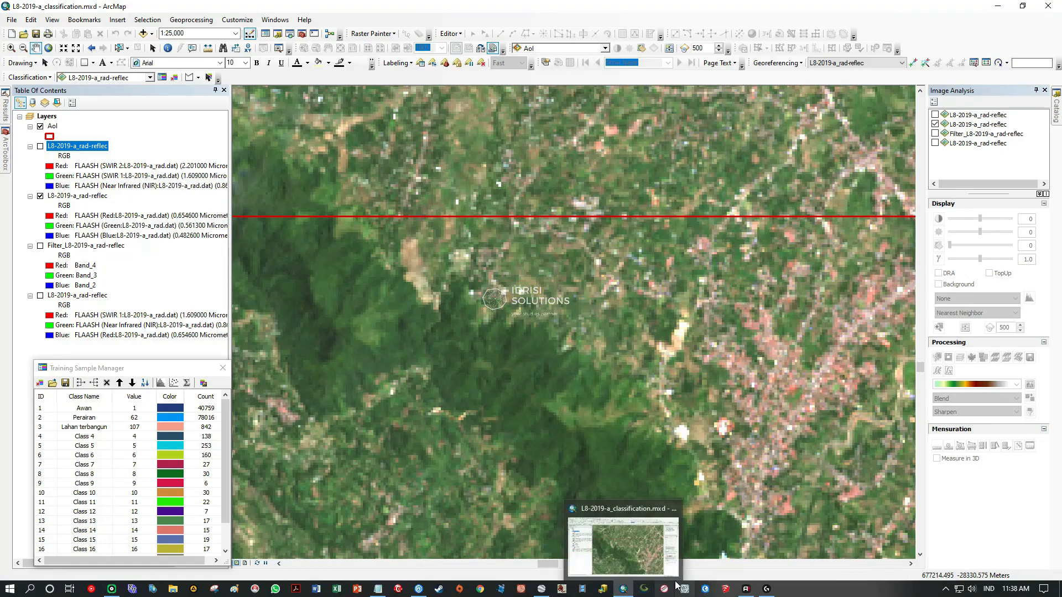
Match the brown fields and the reddish hillside patch between Google Earth Pro and the Landsat image in ArcMap.
{"action": "left_click", "coordinate": [543, 590]}
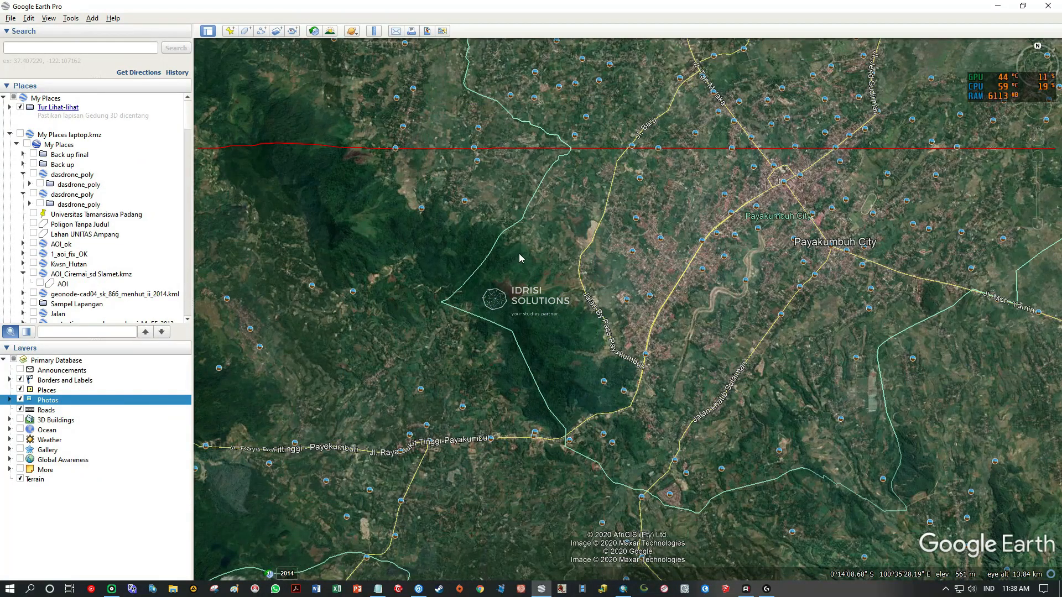
{"action": "left_click_drag", "start_coordinate": [489, 222], "coordinate": [655, 234]}
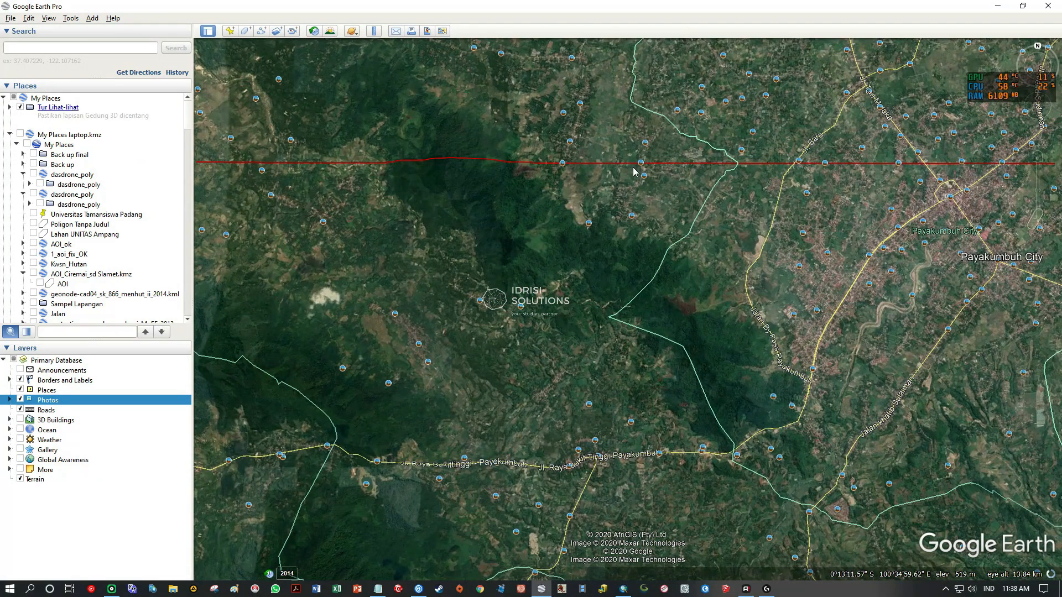
{"action": "scroll", "coordinate": [587, 199], "scroll_direction": "up", "scroll_amount": 1}
{"action": "scroll", "coordinate": [588, 199], "scroll_direction": "up", "scroll_amount": 3}
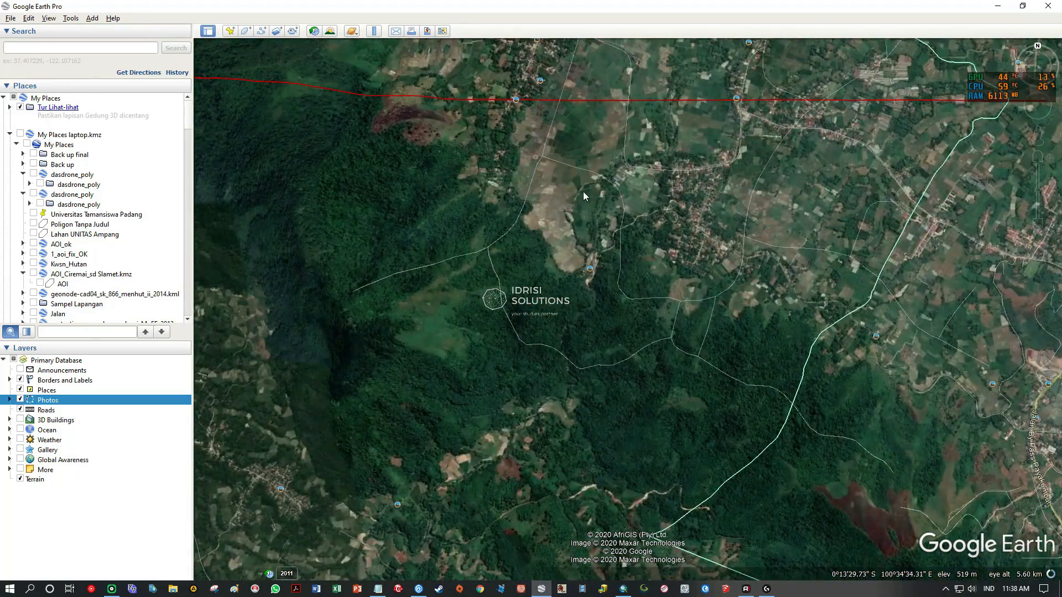
{"action": "left_click_drag", "start_coordinate": [791, 351], "coordinate": [687, 182]}
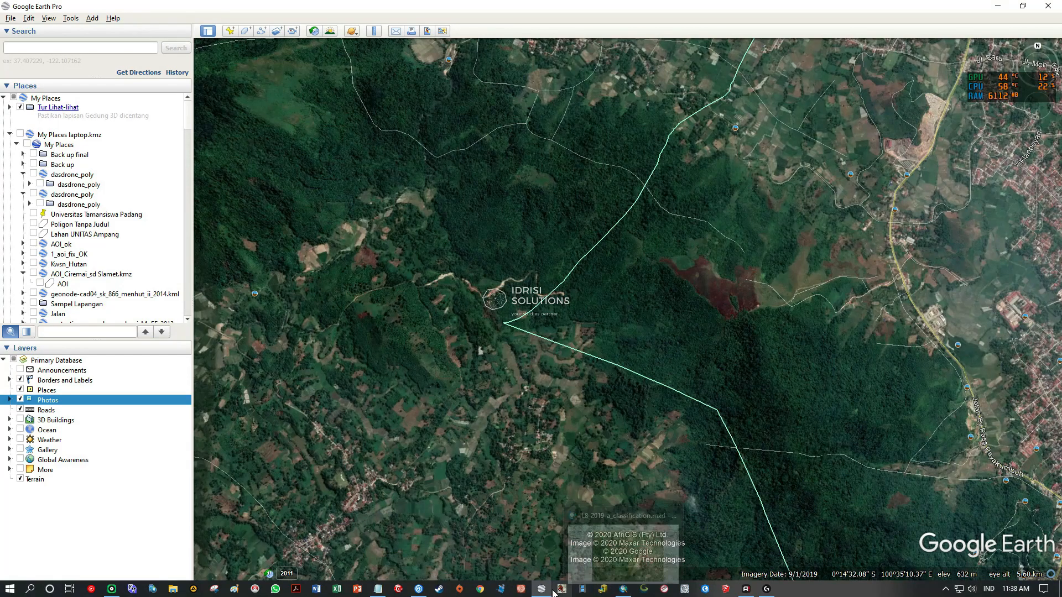
{"action": "left_click", "coordinate": [628, 589]}
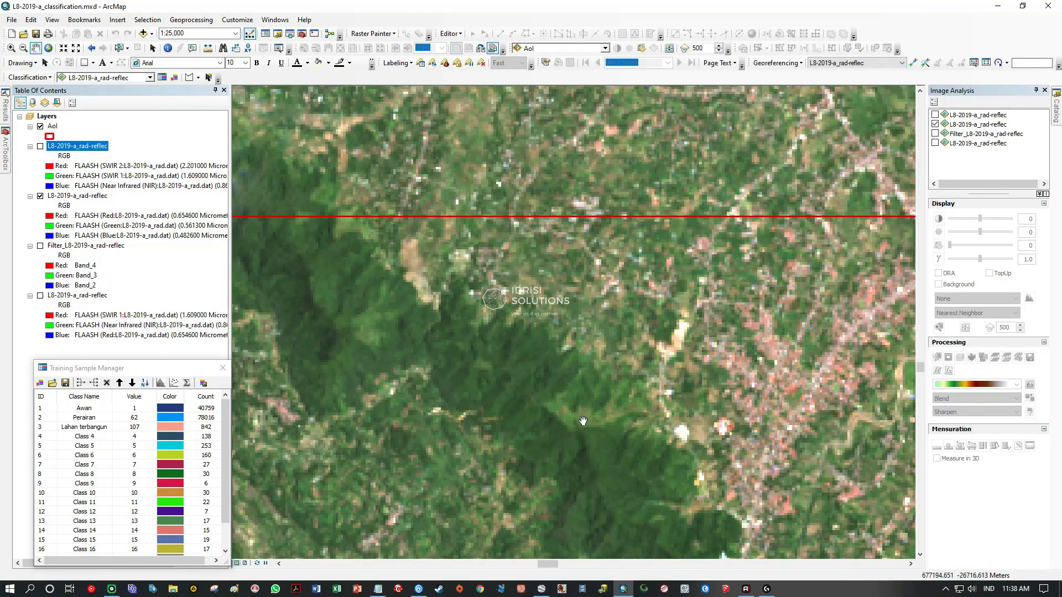
{"action": "scroll", "coordinate": [584, 422], "scroll_direction": "down", "scroll_amount": 5}
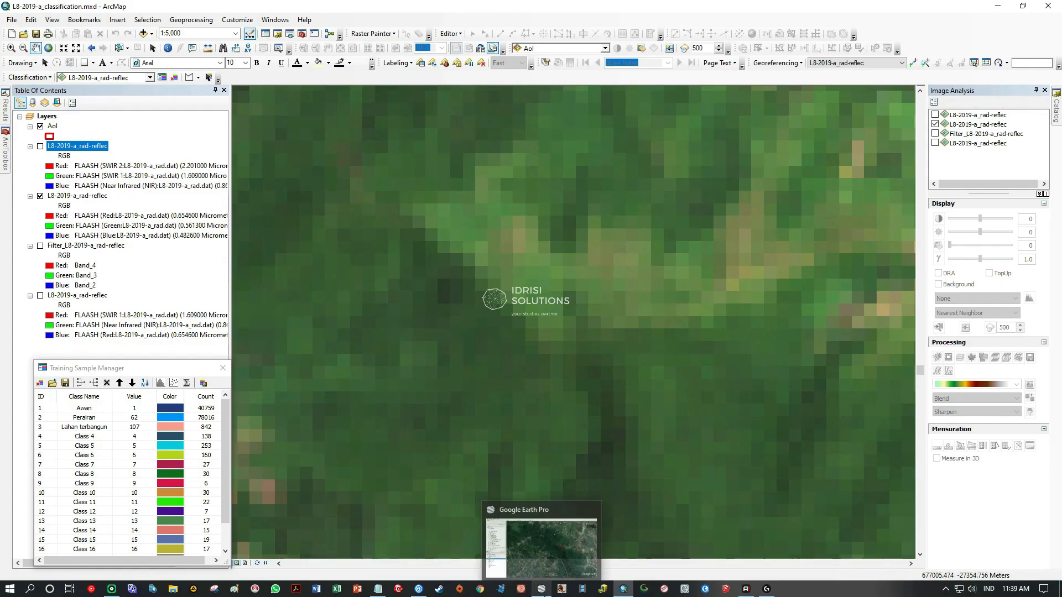
Switch to Google Earth Pro and compare the reddish hillside patch in the 6/30/2011 and 9/1/2019 historical imagery.
{"action": "left_click", "coordinate": [542, 588]}
{"action": "scroll", "coordinate": [737, 265], "scroll_direction": "up", "scroll_amount": 2}
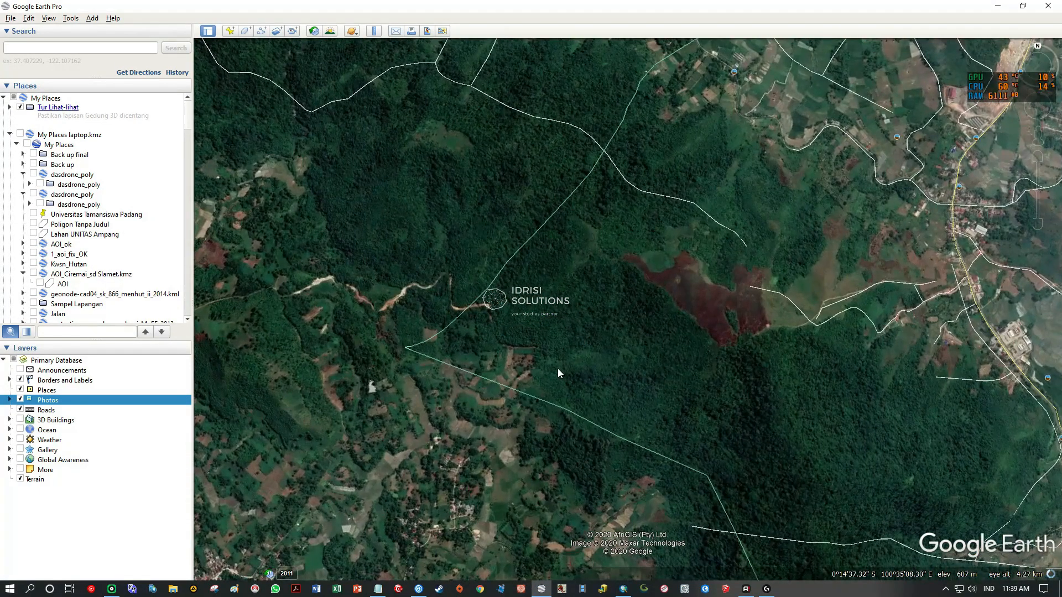
{"action": "left_click", "coordinate": [286, 573]}
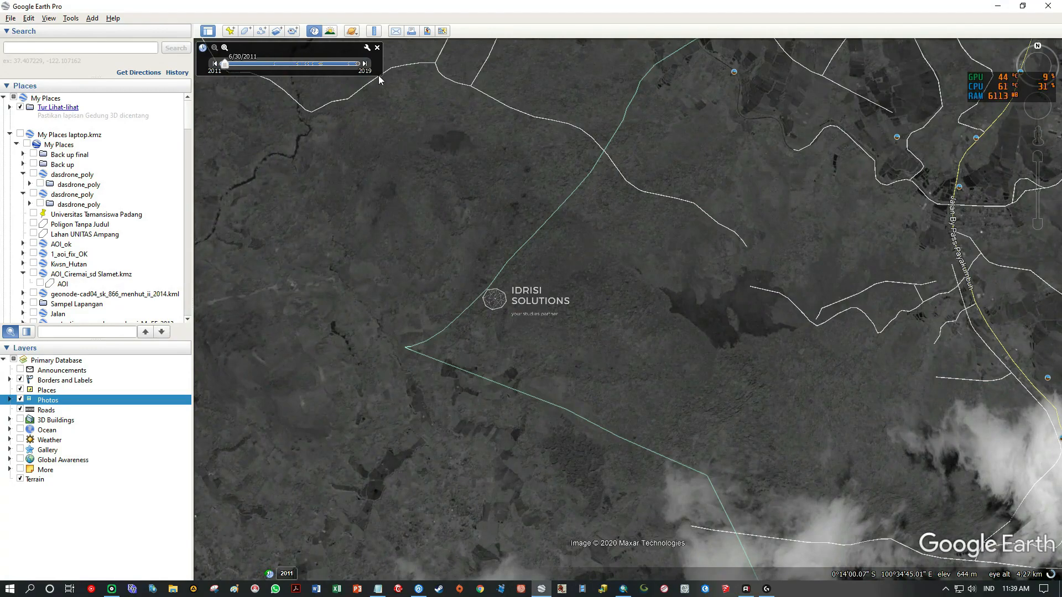
{"action": "left_click", "coordinate": [365, 64]}
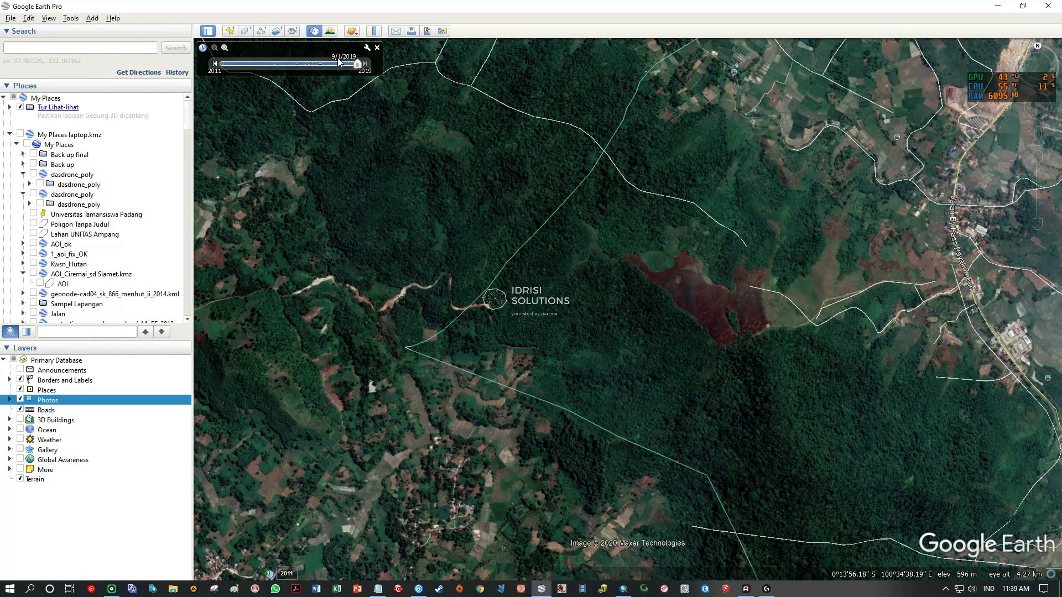
{"action": "left_click", "coordinate": [377, 48]}
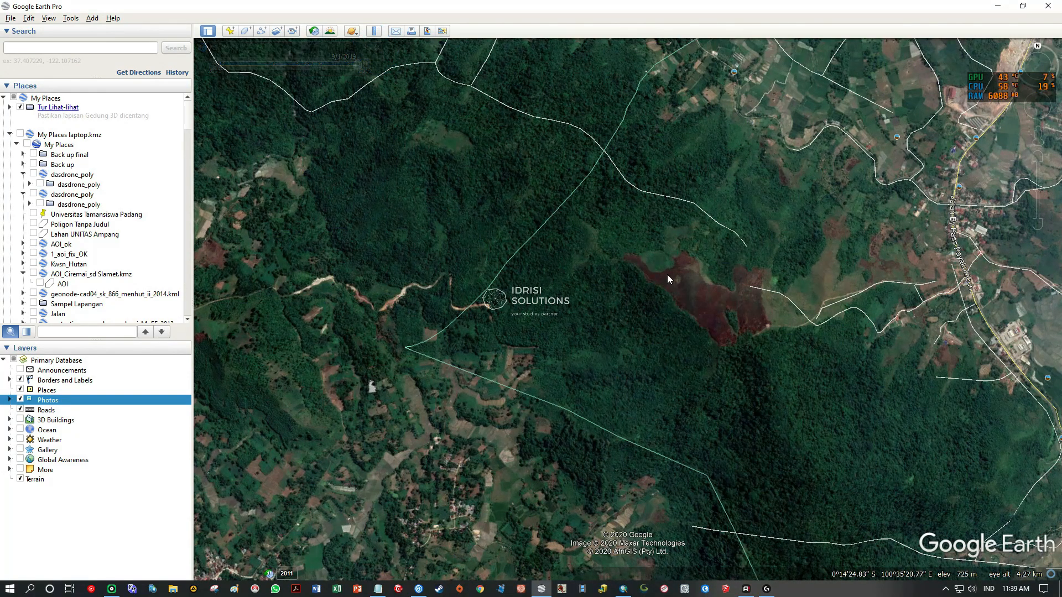
{"action": "scroll", "coordinate": [747, 324], "scroll_direction": "up", "scroll_amount": 3}
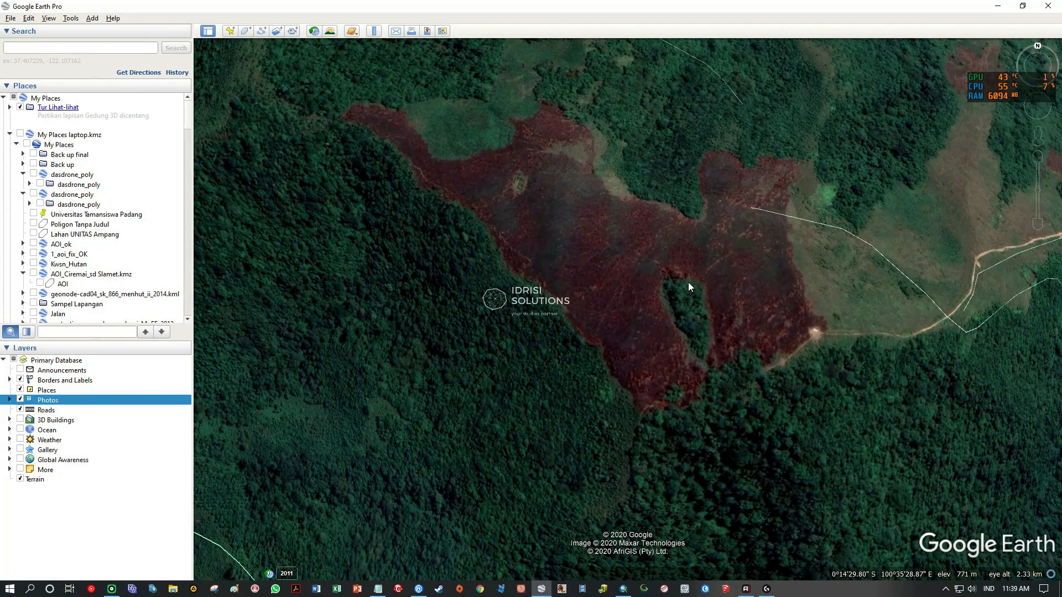
Switch to ArcMap and survey the Landsat image from the reddish patch's location westward to the clouds below the northern AoI boundary.
{"action": "mouse_move", "coordinate": [621, 591]}
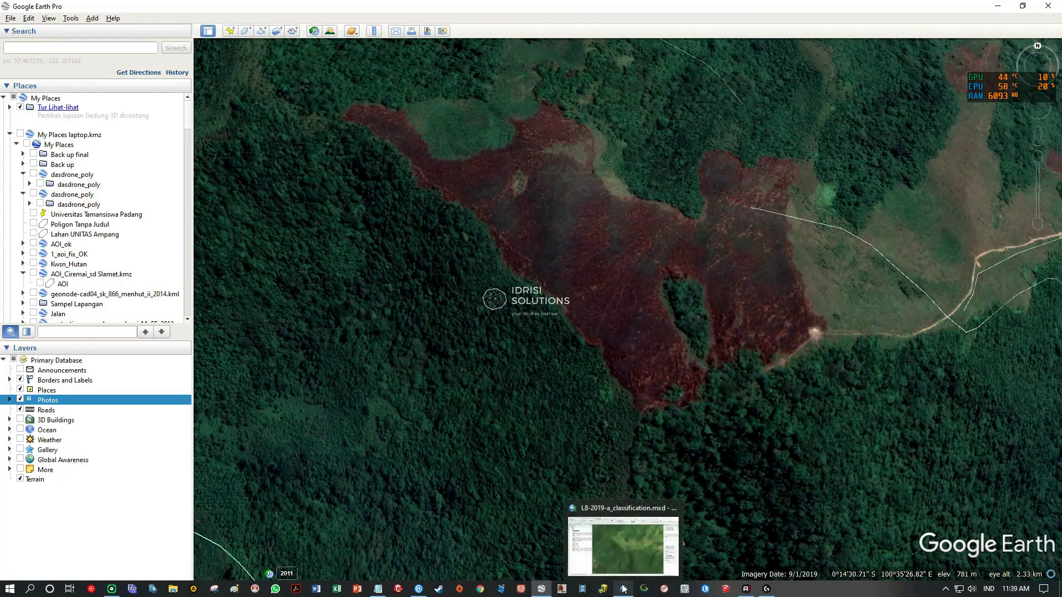
{"action": "left_click", "coordinate": [623, 590]}
{"action": "scroll", "coordinate": [671, 283], "scroll_direction": "down", "scroll_amount": 4}
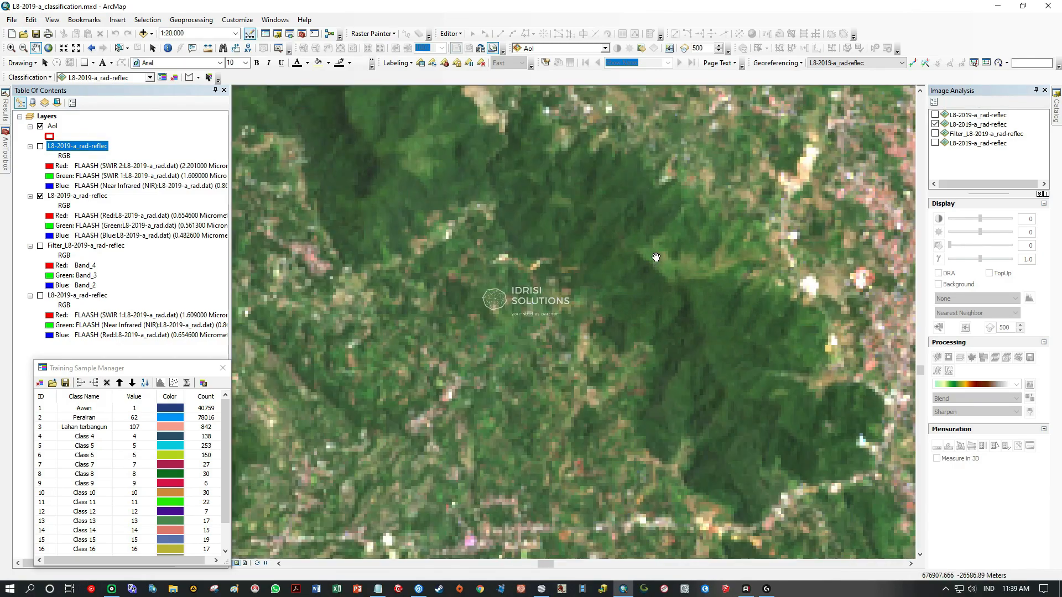
{"action": "left_click_drag", "start_coordinate": [665, 274], "coordinate": [533, 392]}
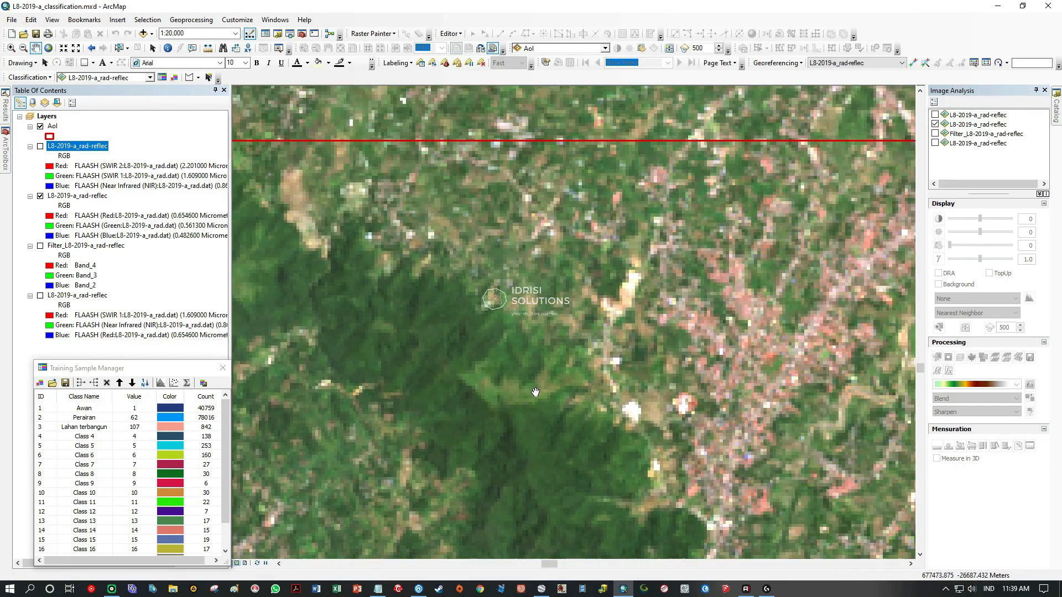
{"action": "scroll", "coordinate": [629, 357], "scroll_direction": "down", "scroll_amount": 2}
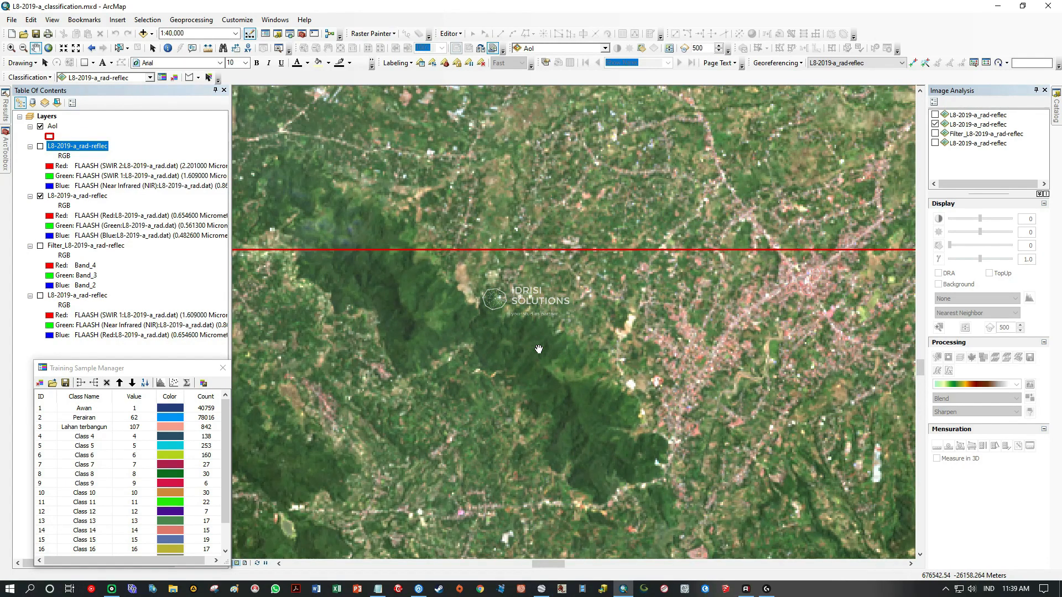
{"action": "left_click_drag", "start_coordinate": [477, 341], "coordinate": [761, 315]}
{"action": "left_click_drag", "start_coordinate": [268, 380], "coordinate": [589, 282]}
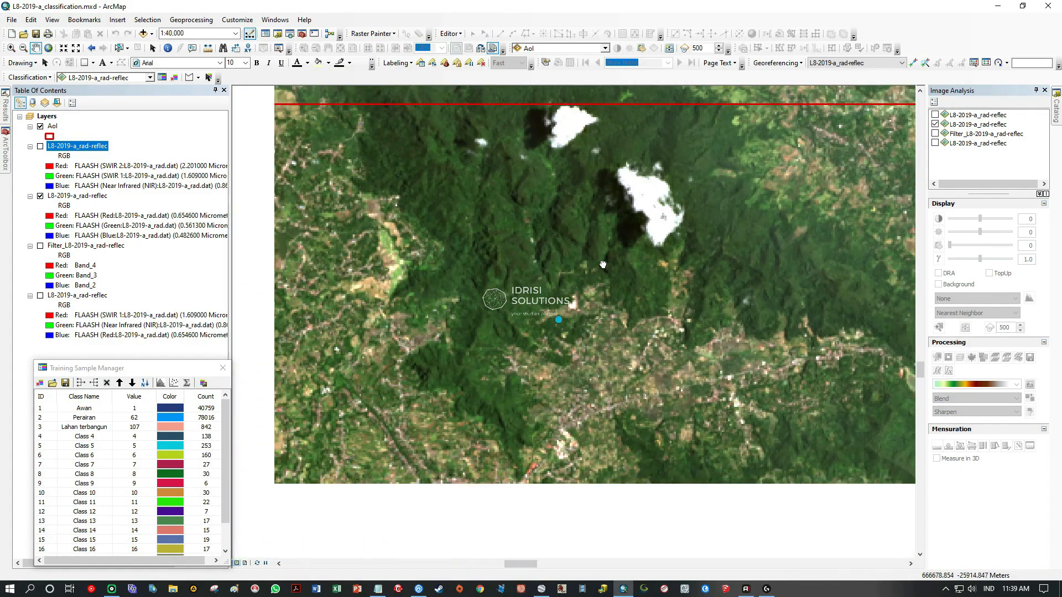
Examine the bright orange patch just south of the cloud as a candidate for bare land.
{"action": "scroll", "coordinate": [590, 282], "scroll_direction": "up", "scroll_amount": 5}
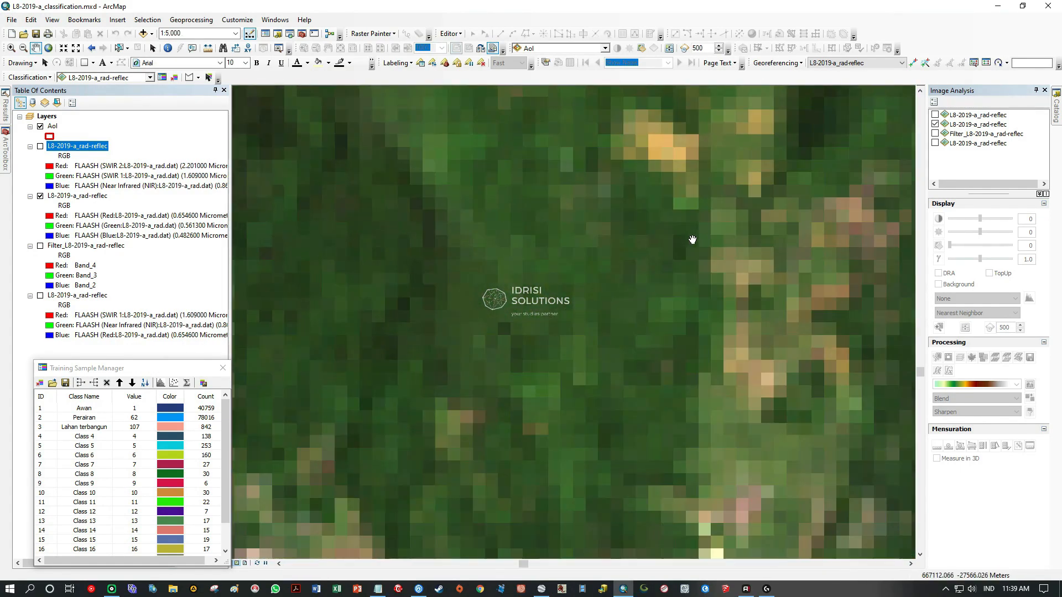
{"action": "left_click_drag", "start_coordinate": [692, 240], "coordinate": [449, 340]}
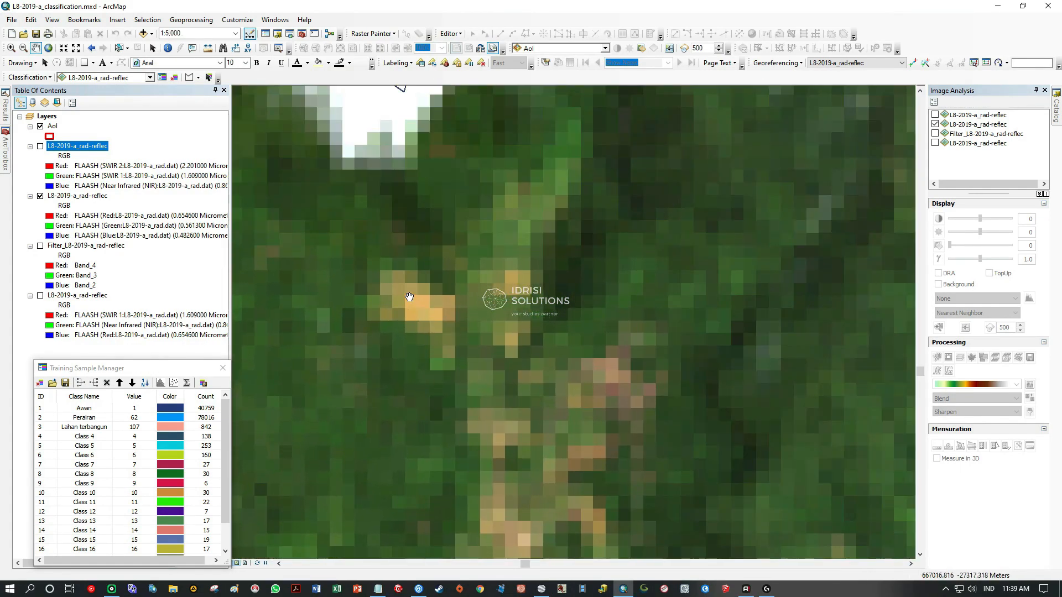
{"action": "scroll", "coordinate": [403, 313], "scroll_direction": "up", "scroll_amount": 4}
{"action": "scroll", "coordinate": [404, 313], "scroll_direction": "down", "scroll_amount": 3}
{"action": "left_click_drag", "start_coordinate": [403, 313], "coordinate": [488, 326]}
{"action": "left_click_drag", "start_coordinate": [681, 337], "coordinate": [515, 349]}
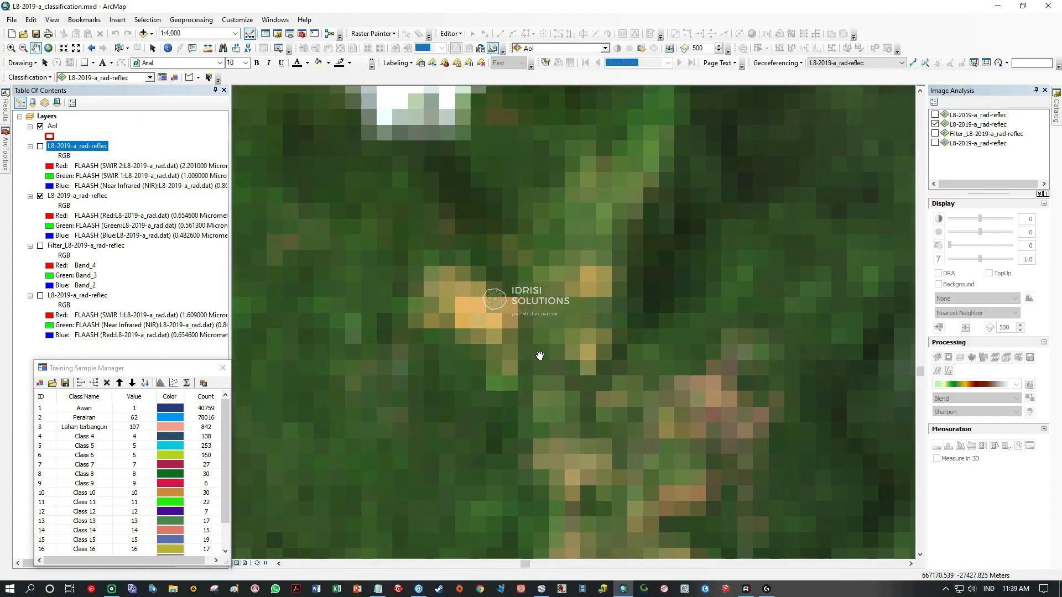
{"action": "scroll", "coordinate": [550, 368], "scroll_direction": "down", "scroll_amount": 3}
{"action": "scroll", "coordinate": [527, 360], "scroll_direction": "up", "scroll_amount": 3}
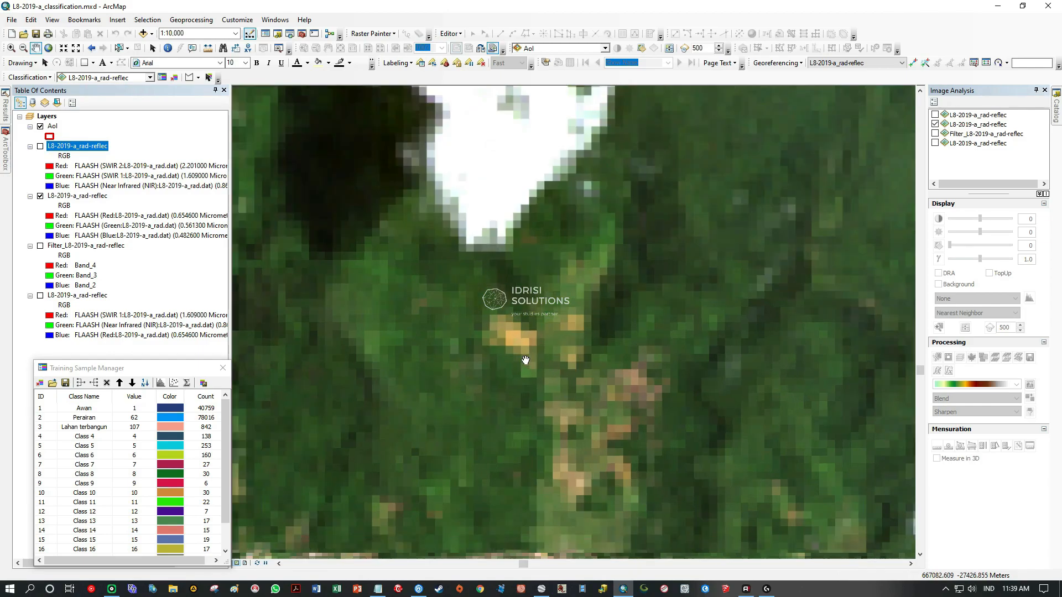
{"action": "left_click_drag", "start_coordinate": [551, 330], "coordinate": [421, 306]}
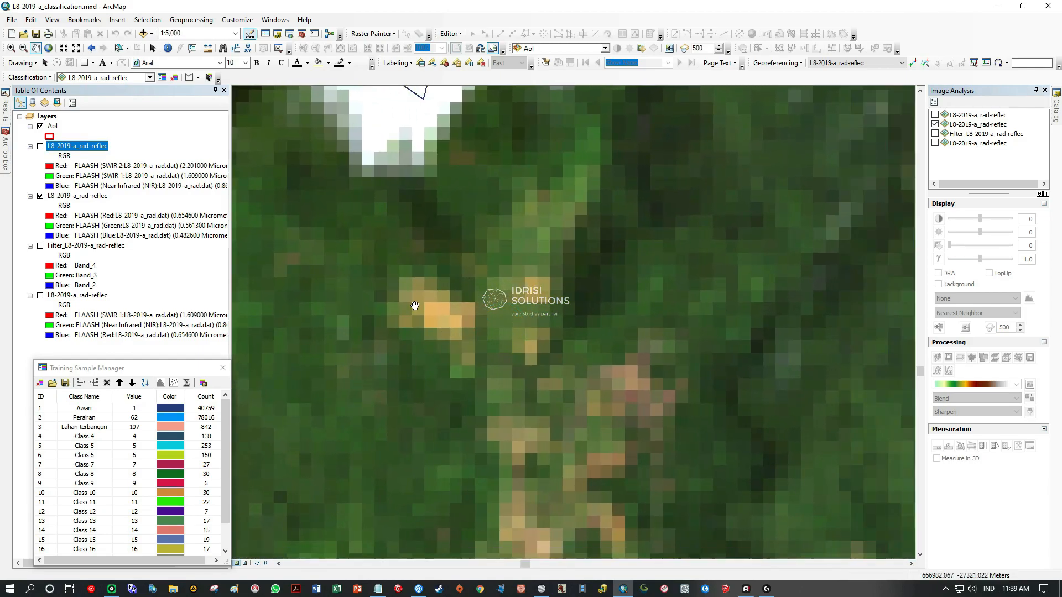
{"action": "scroll", "coordinate": [395, 323], "scroll_direction": "up", "scroll_amount": 2}
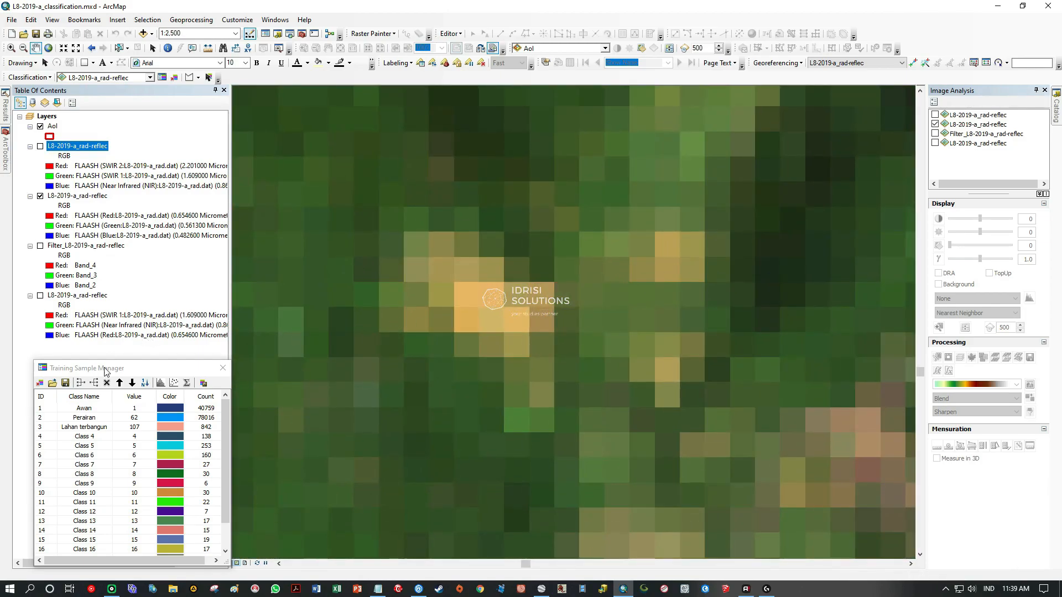
Digitize a small four-sided training sample polygon over the brightest orange pixels south of the cloud.
{"action": "left_click", "coordinate": [188, 78]}
{"action": "left_click", "coordinate": [466, 328]}
{"action": "left_click", "coordinate": [496, 329]}
{"action": "double_click", "coordinate": [497, 291]}
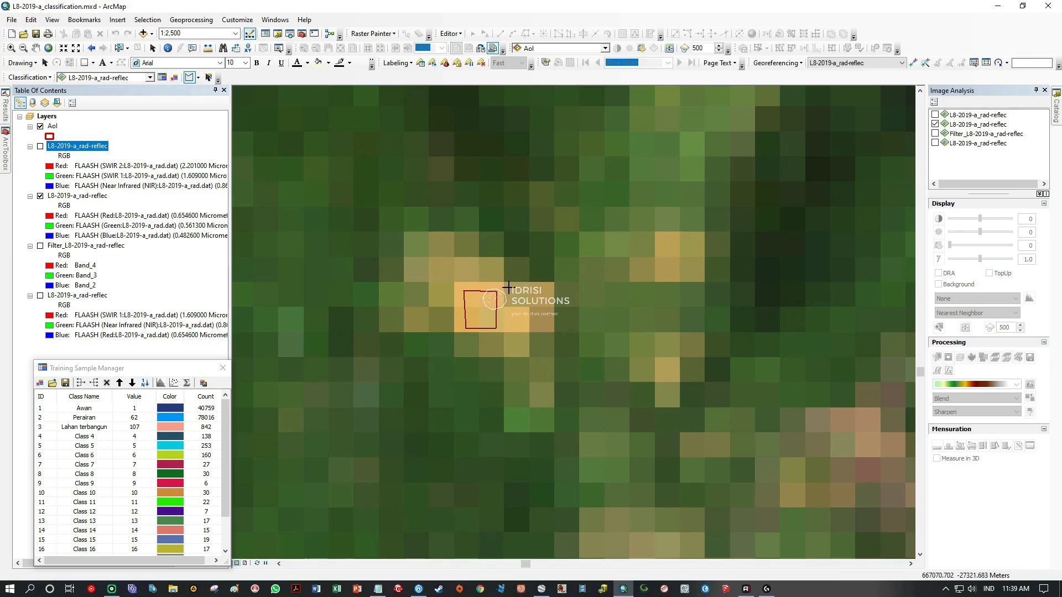
Show the full extent of the AoI layer on the map.
{"action": "scroll", "coordinate": [508, 287], "scroll_direction": "up", "scroll_amount": 10}
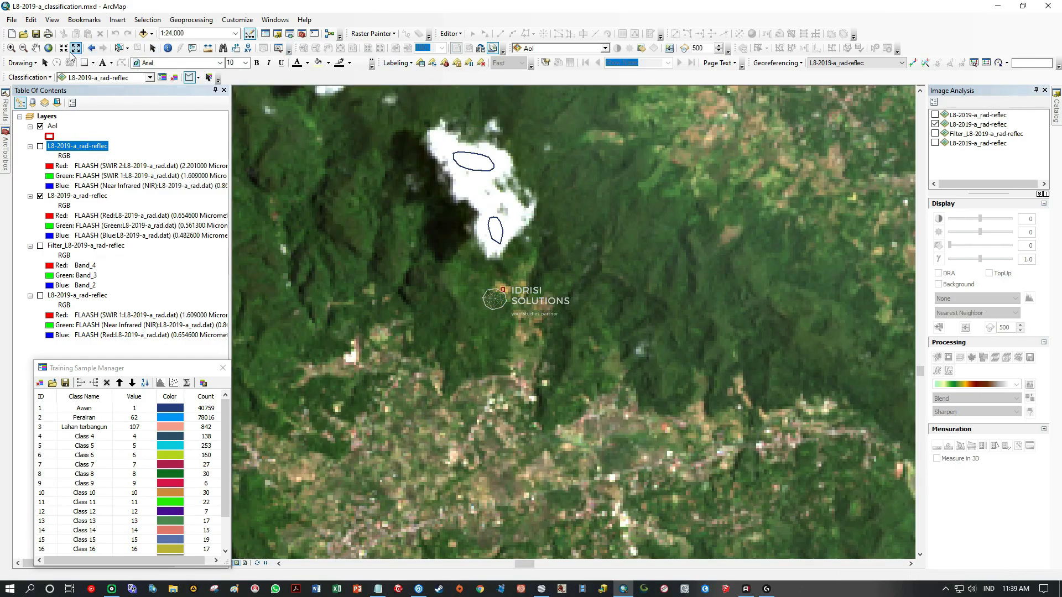
{"action": "left_click", "coordinate": [36, 48]}
{"action": "scroll", "coordinate": [587, 323], "scroll_direction": "down", "scroll_amount": 3}
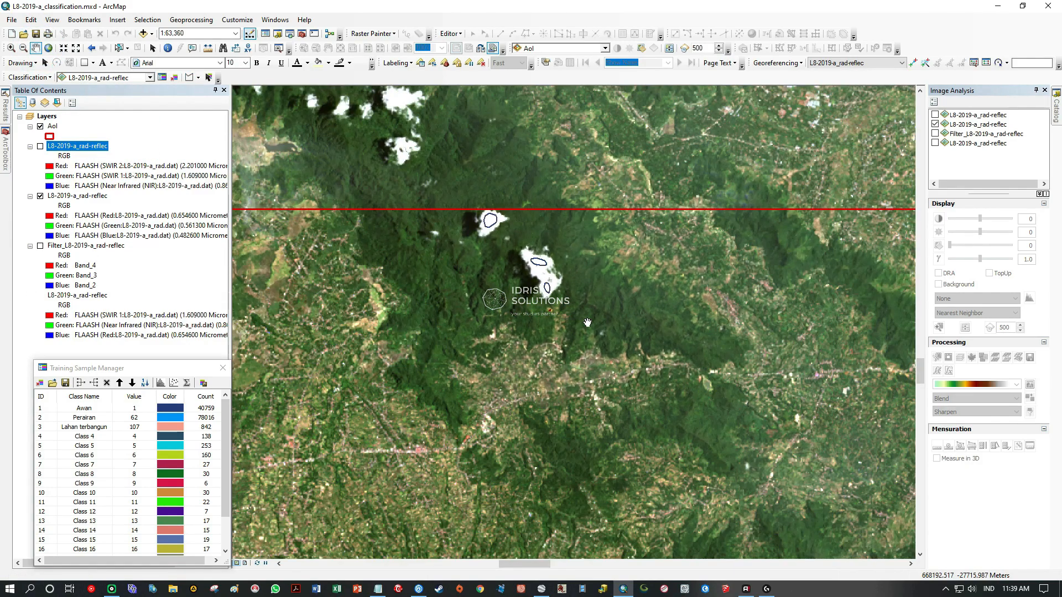
{"action": "right_click", "coordinate": [55, 131]}
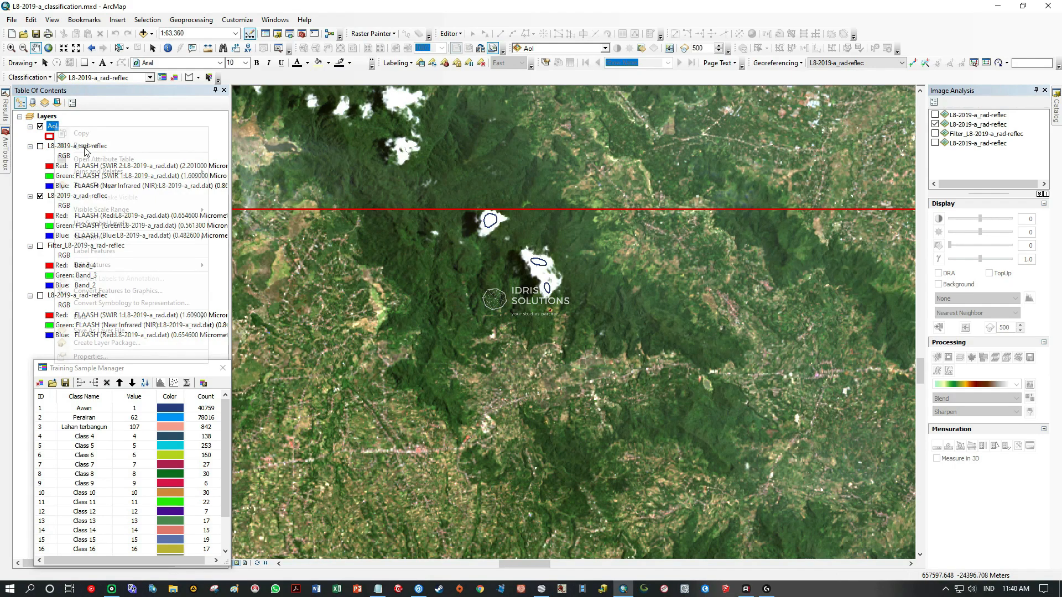
{"action": "left_click", "coordinate": [124, 187]}
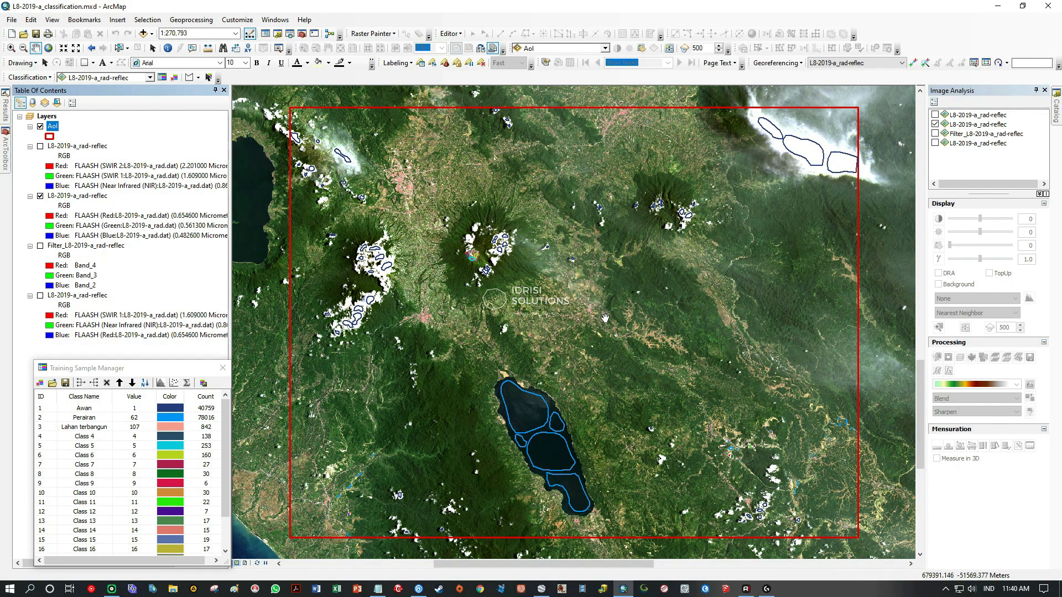
Merge the training samples Class 4 through Class 20 into a single class.
{"action": "left_click_drag", "start_coordinate": [177, 370], "coordinate": [185, 326]}
{"action": "left_click", "coordinate": [51, 390]}
{"action": "scroll", "coordinate": [110, 421], "scroll_direction": "down", "scroll_amount": 1}
{"action": "scroll", "coordinate": [111, 423], "scroll_direction": "down", "scroll_amount": 1}
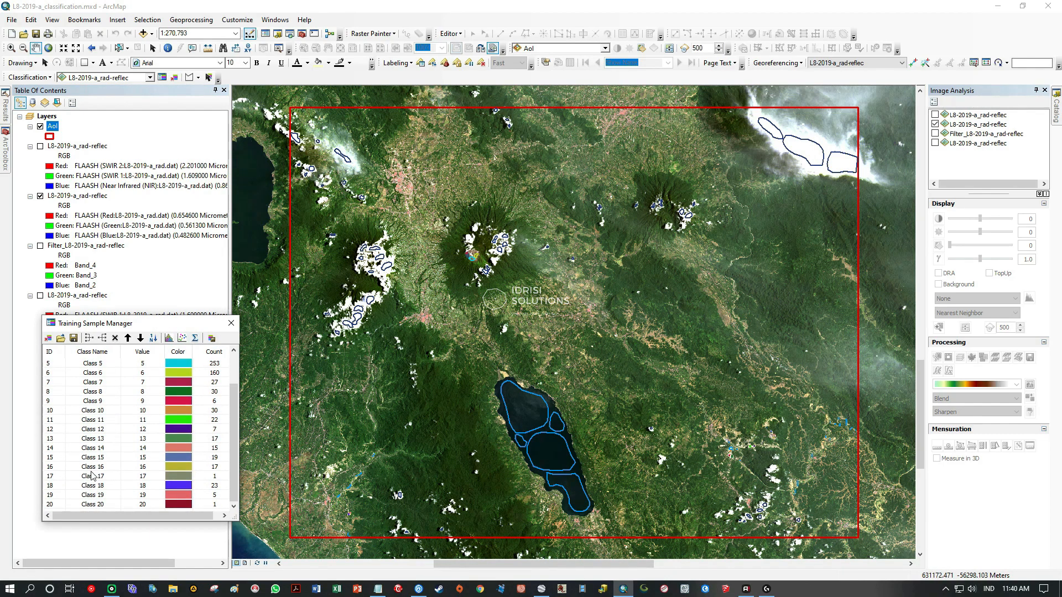
{"action": "left_click", "coordinate": [54, 504], "text": "shift"}
{"action": "scroll", "coordinate": [111, 459], "scroll_direction": "up", "scroll_amount": 2}
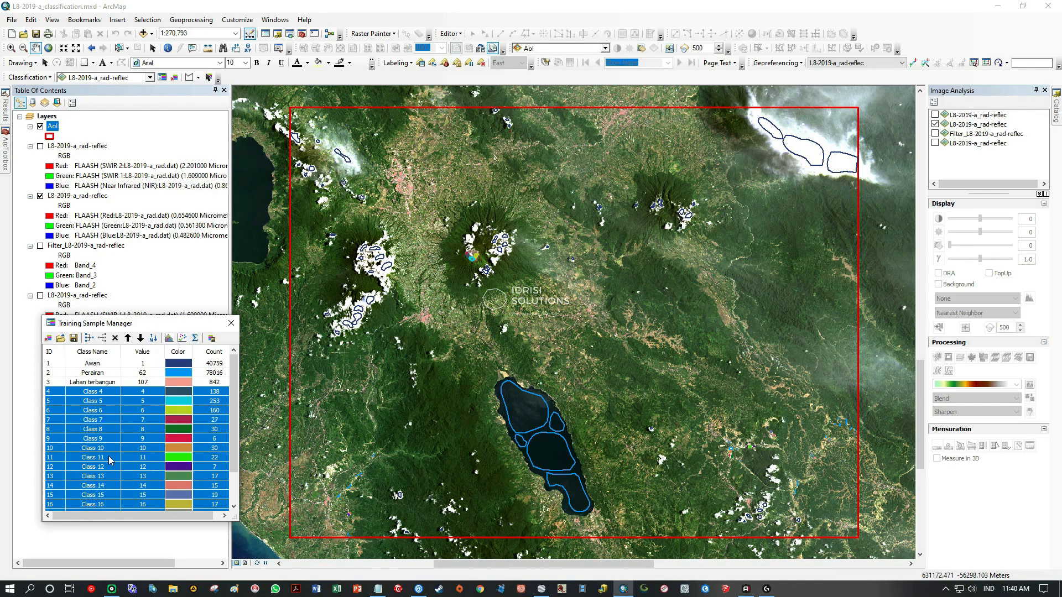
{"action": "scroll", "coordinate": [110, 460], "scroll_direction": "down", "scroll_amount": 2}
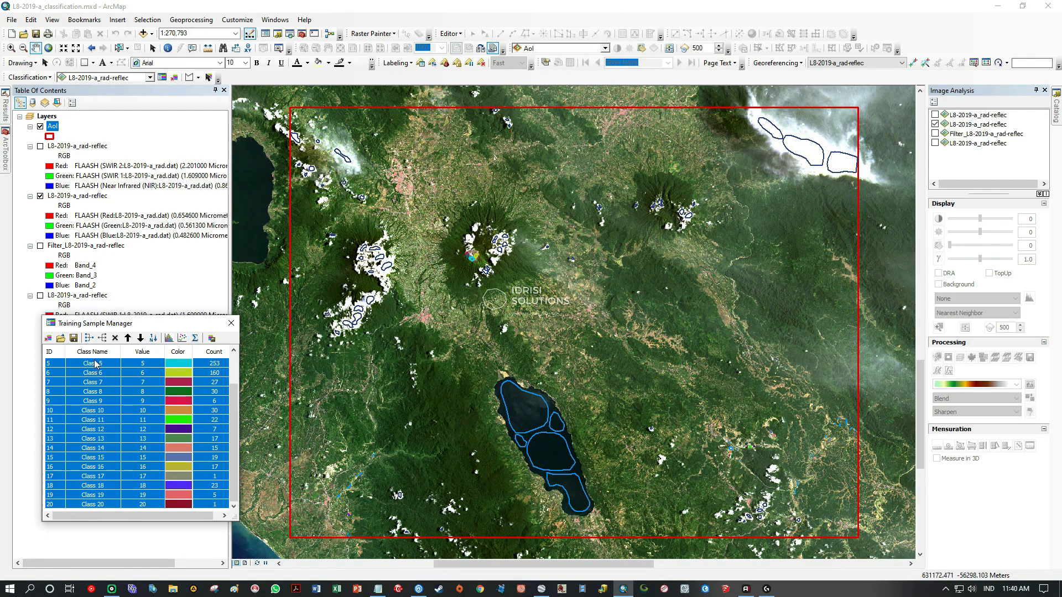
{"action": "left_click", "coordinate": [89, 337]}
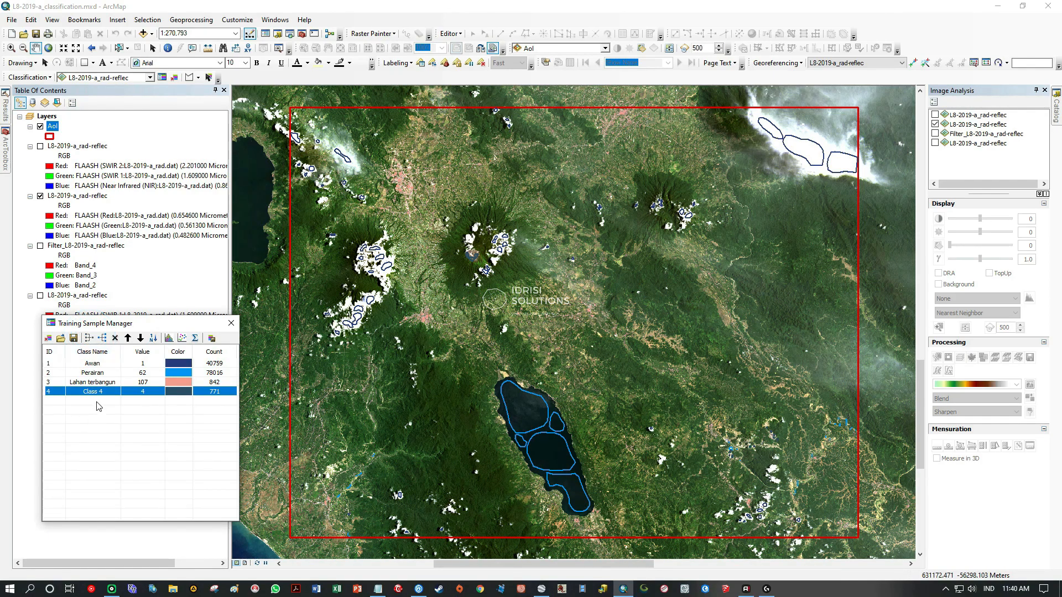
Copy the class name Tanah terbuka from Kelas LC.txt in Notepad and rename the merged Class 4 training class with it.
{"action": "left_click", "coordinate": [378, 588]}
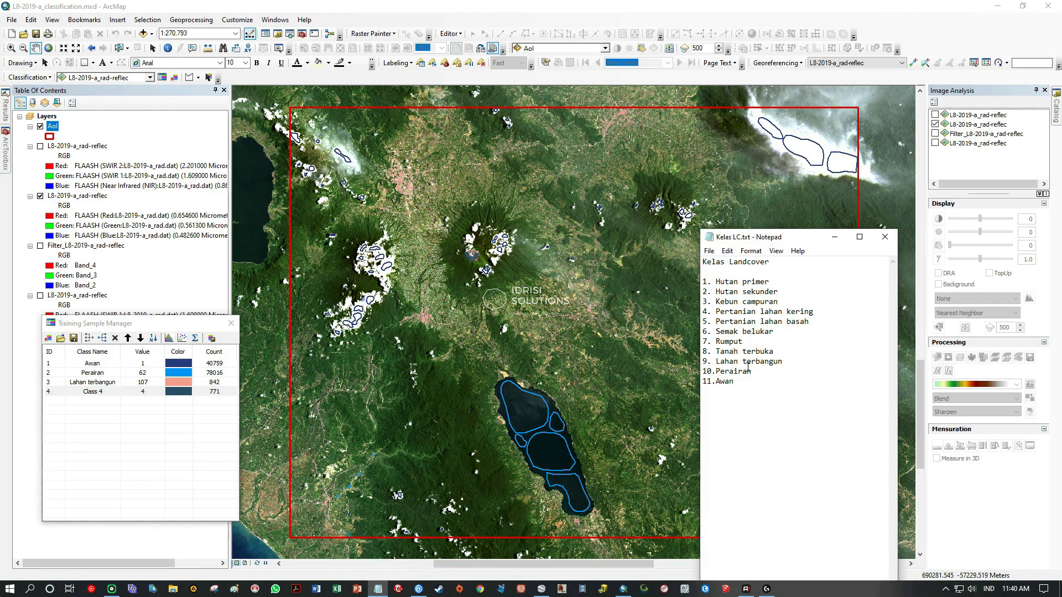
{"action": "left_click_drag", "start_coordinate": [717, 354], "coordinate": [778, 355]}
{"action": "right_click", "coordinate": [759, 351]}
{"action": "left_click", "coordinate": [805, 379]}
{"action": "left_click", "coordinate": [105, 393]}
{"action": "double_click", "coordinate": [105, 393]}
{"action": "right_click", "coordinate": [105, 394]}
{"action": "left_click", "coordinate": [129, 437]}
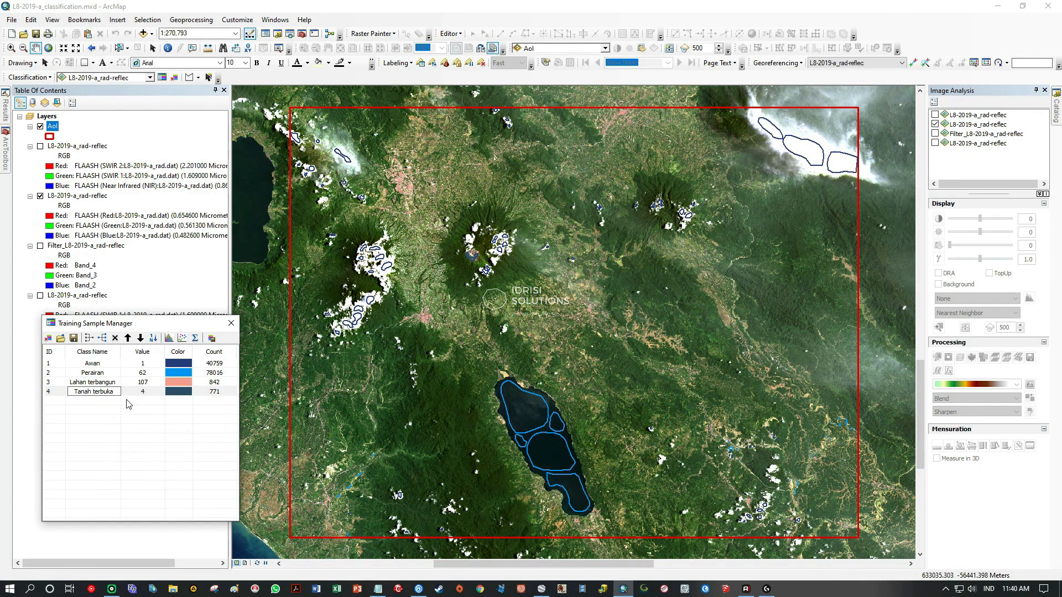